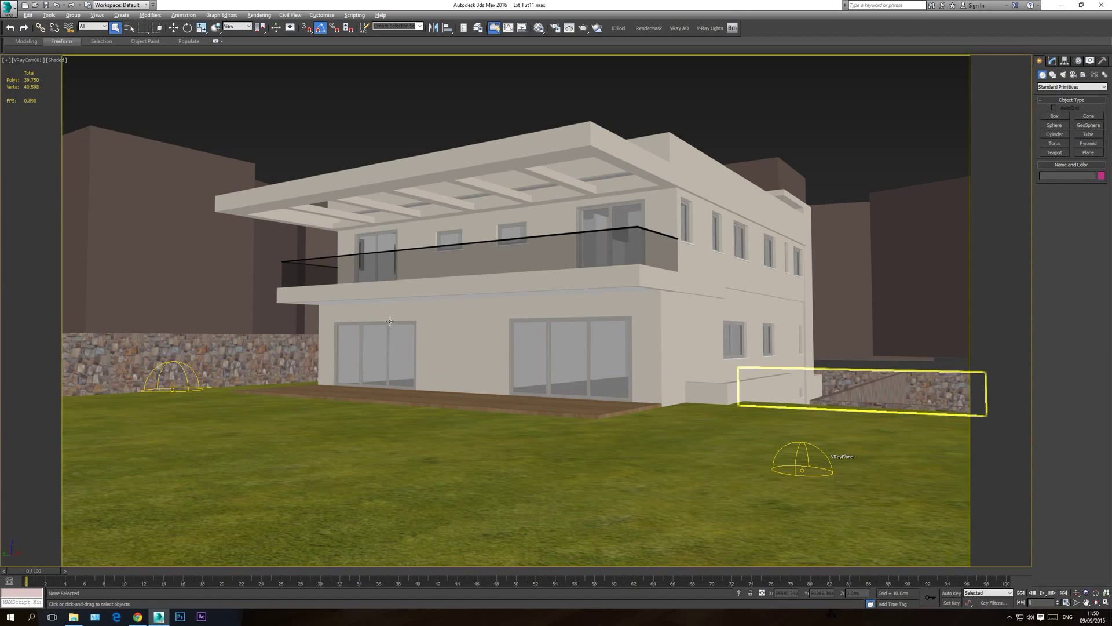
- Switch to the Perspective view and orbit down to look over the roof
key(p)
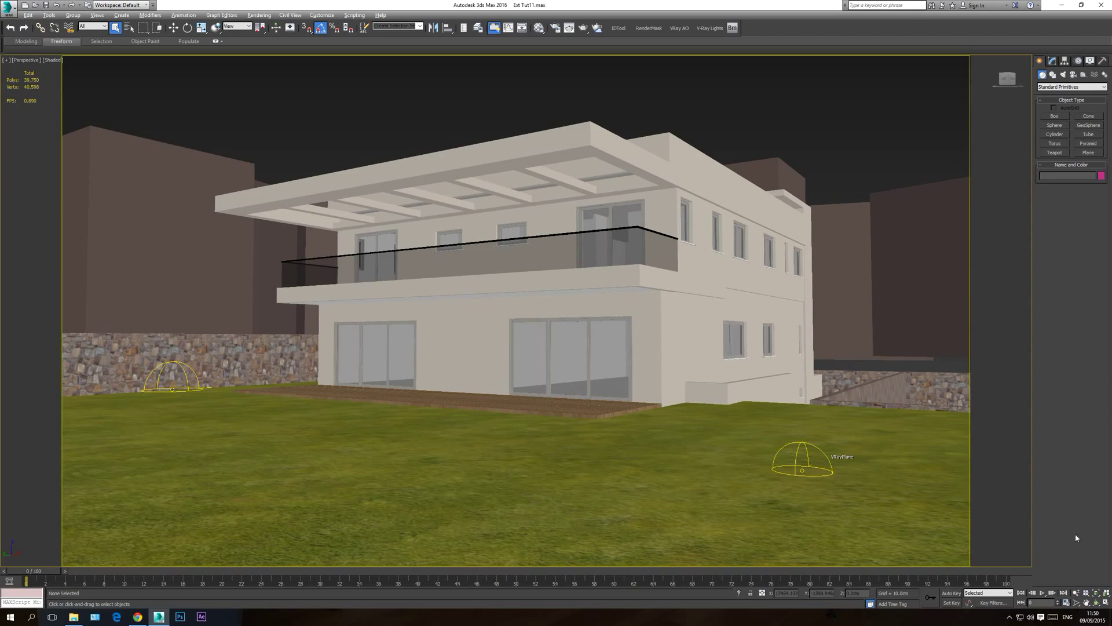
click(1096, 602)
drag(556, 290, 523, 334)
scroll(506, 356, down, 10)
scroll(481, 359, up, 10)
scroll(482, 359, down, 10)
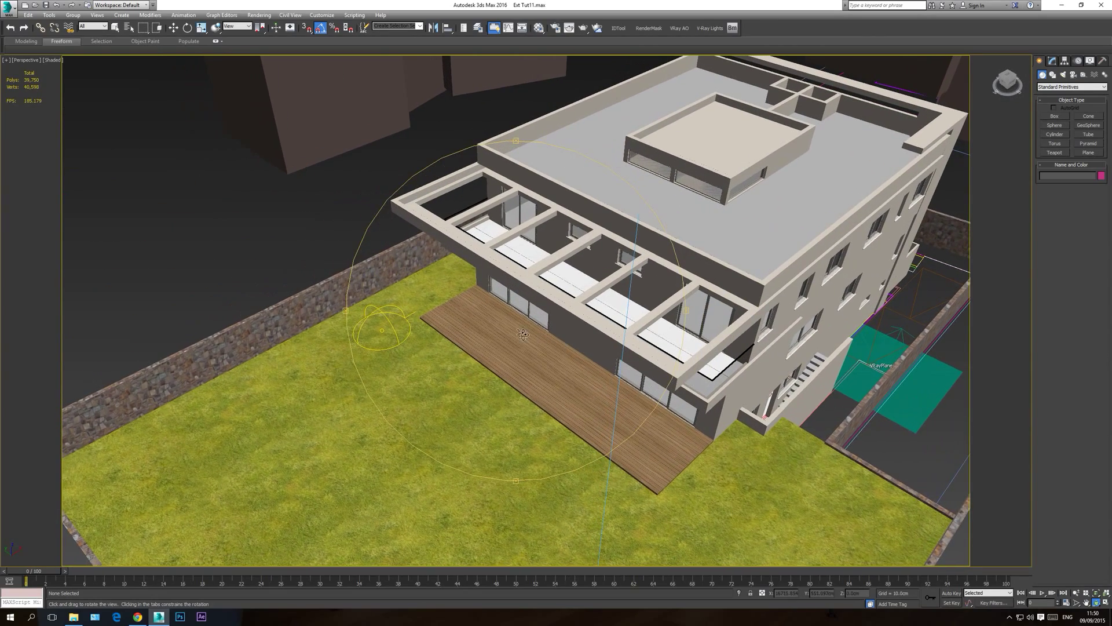
- Pan slightly to frame the yard and open the Create panel's object category list
right_click(445, 261)
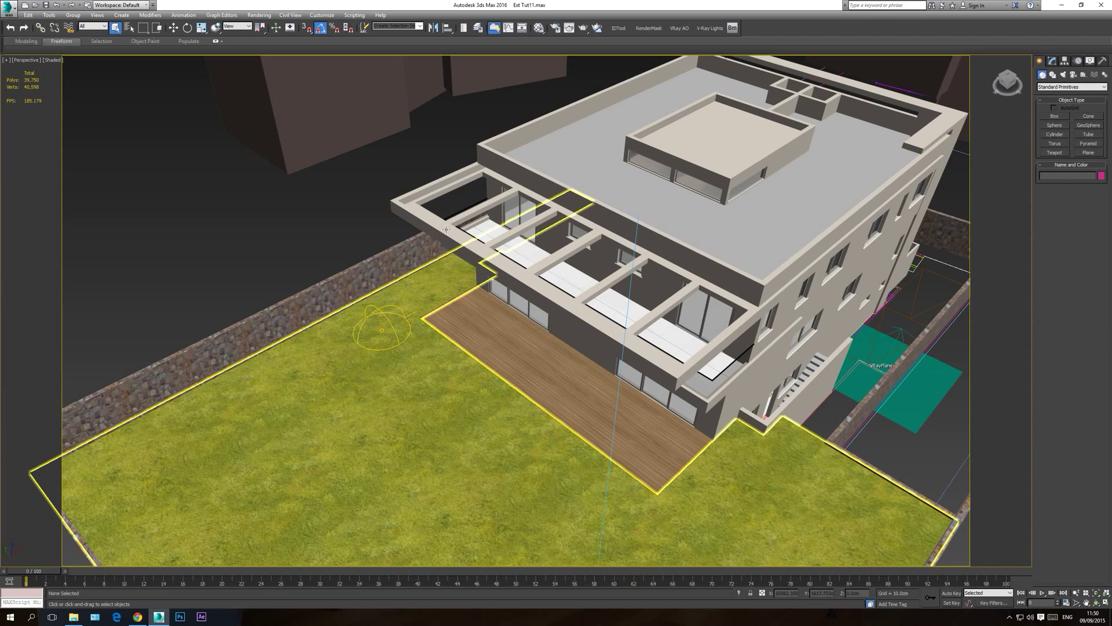
middle_drag(445, 267, 463, 275)
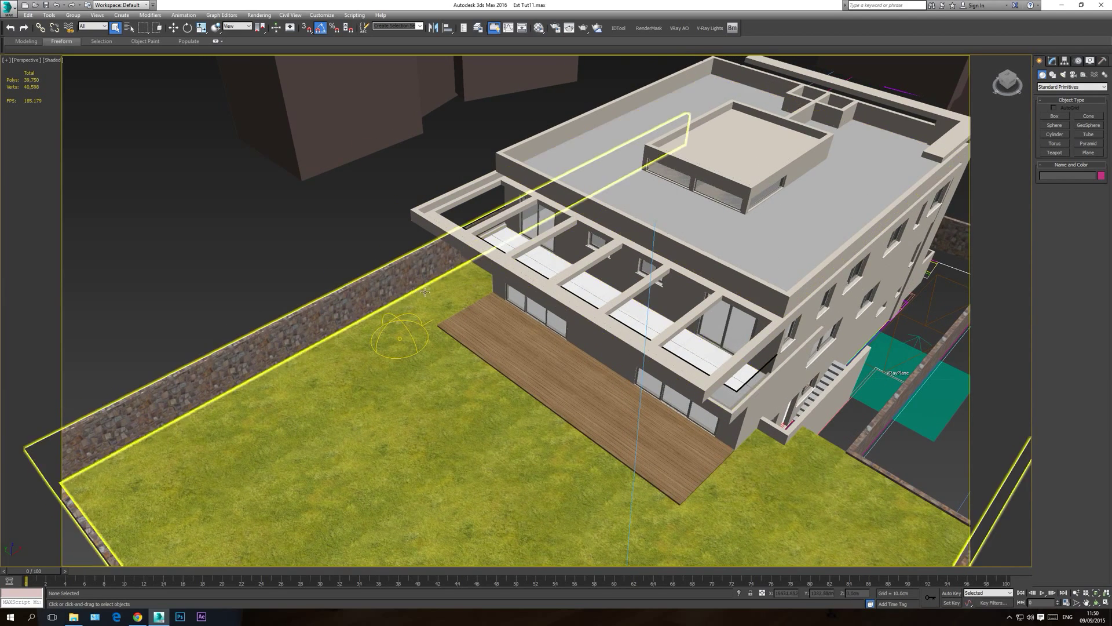
click(1050, 88)
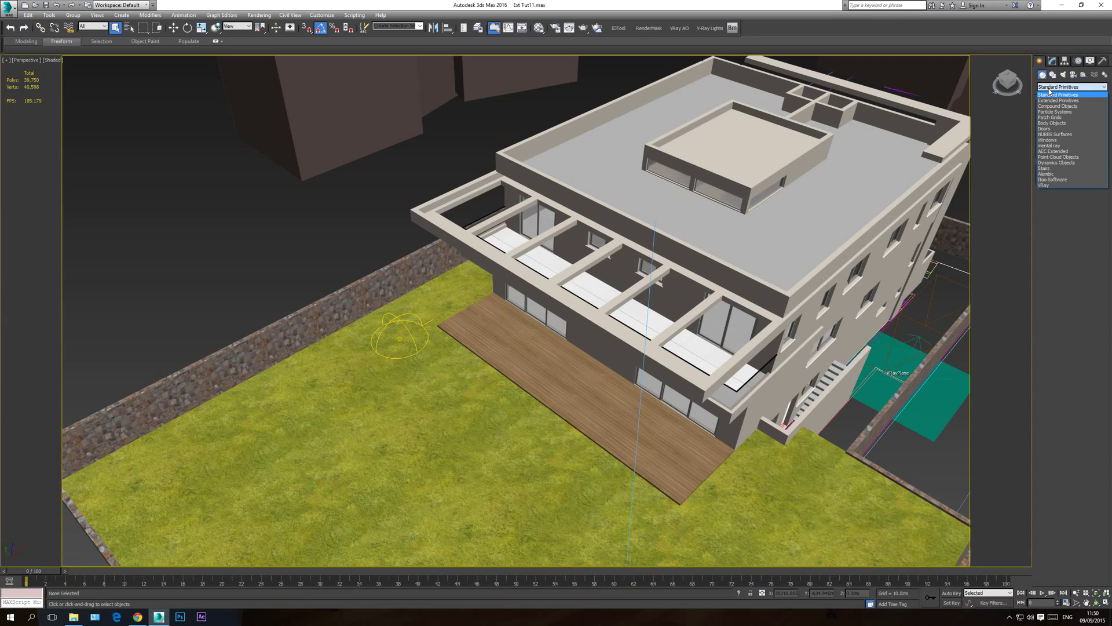
- Place a Banyan tree from AEC Extended > Foliage on the lawn
click(1054, 153)
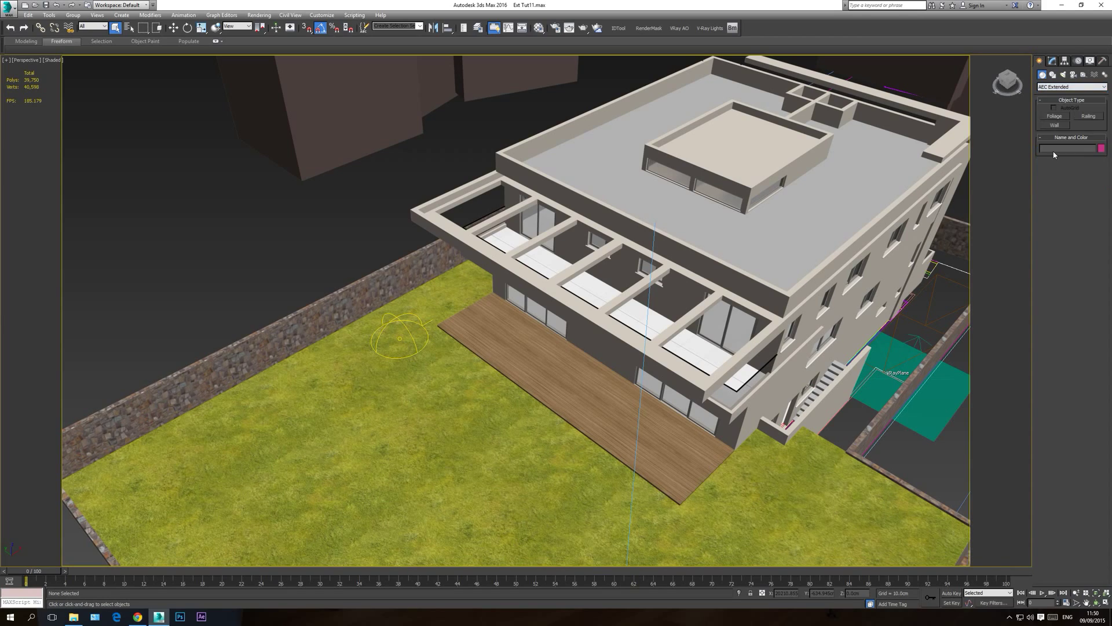
click(1055, 116)
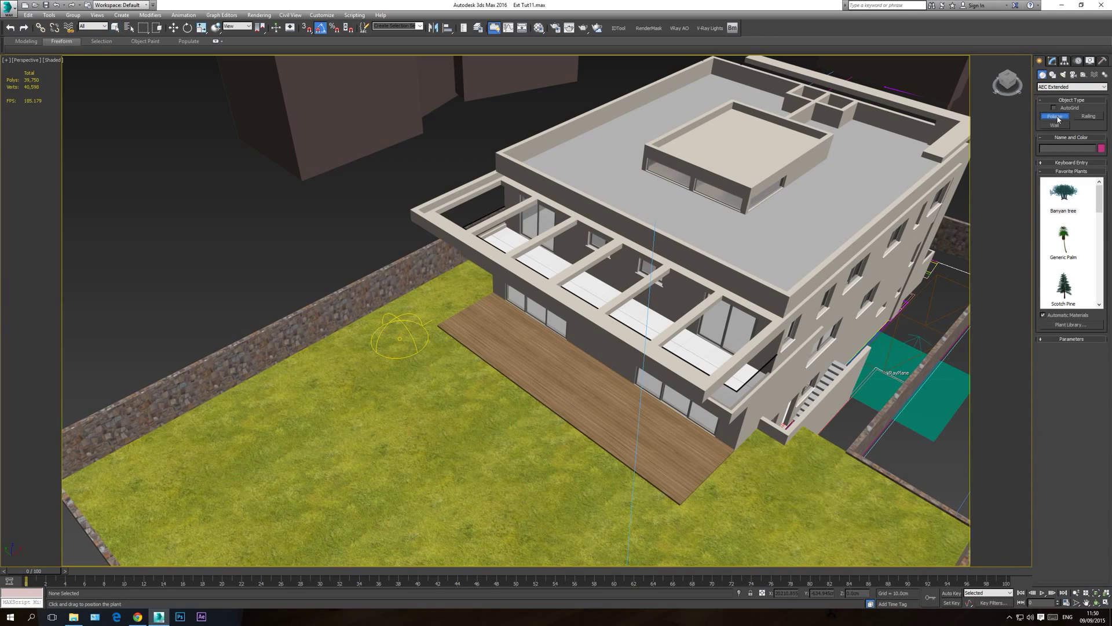
click(1064, 197)
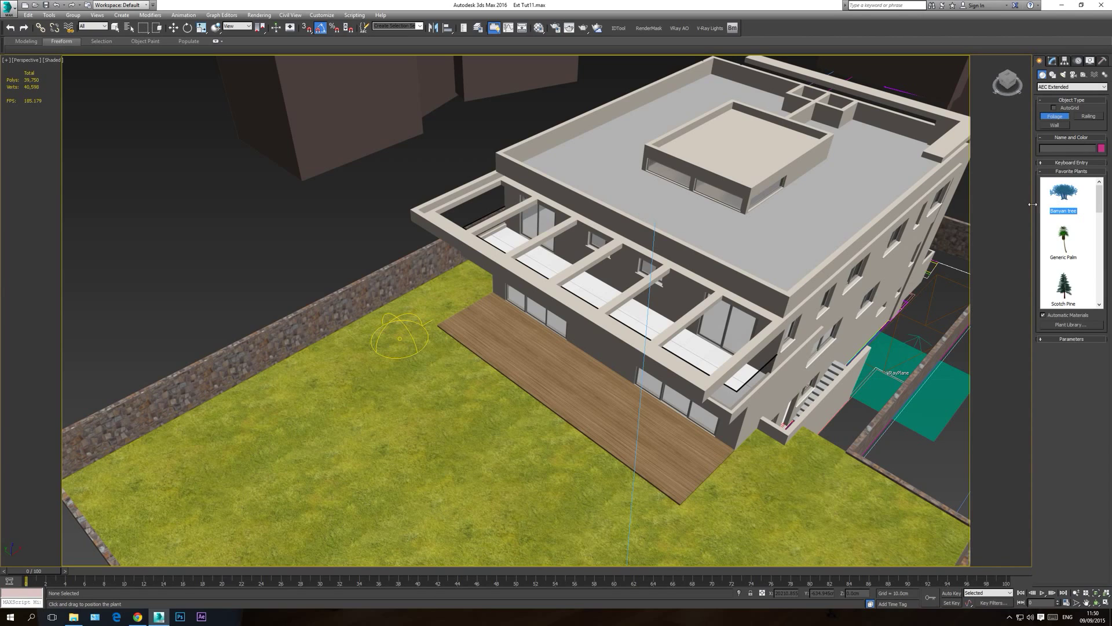
click(345, 360)
right_click(374, 361)
- Orbit the view and move the Banyan tree onto the middle of the lawn
click(1096, 602)
drag(431, 302, 405, 298)
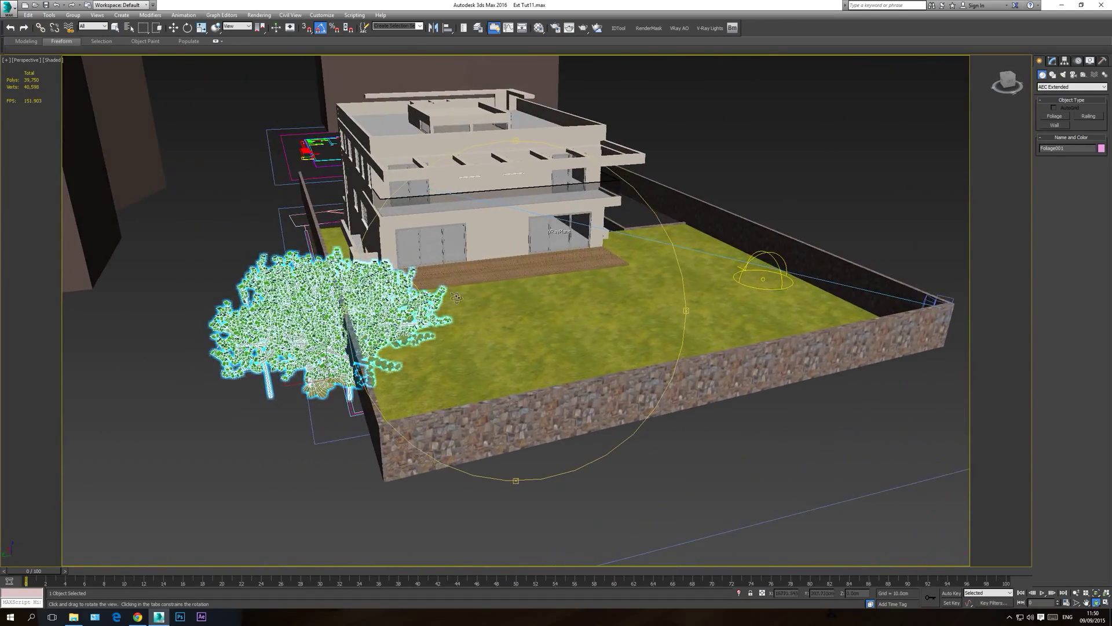
scroll(390, 299, up, 4)
click(174, 27)
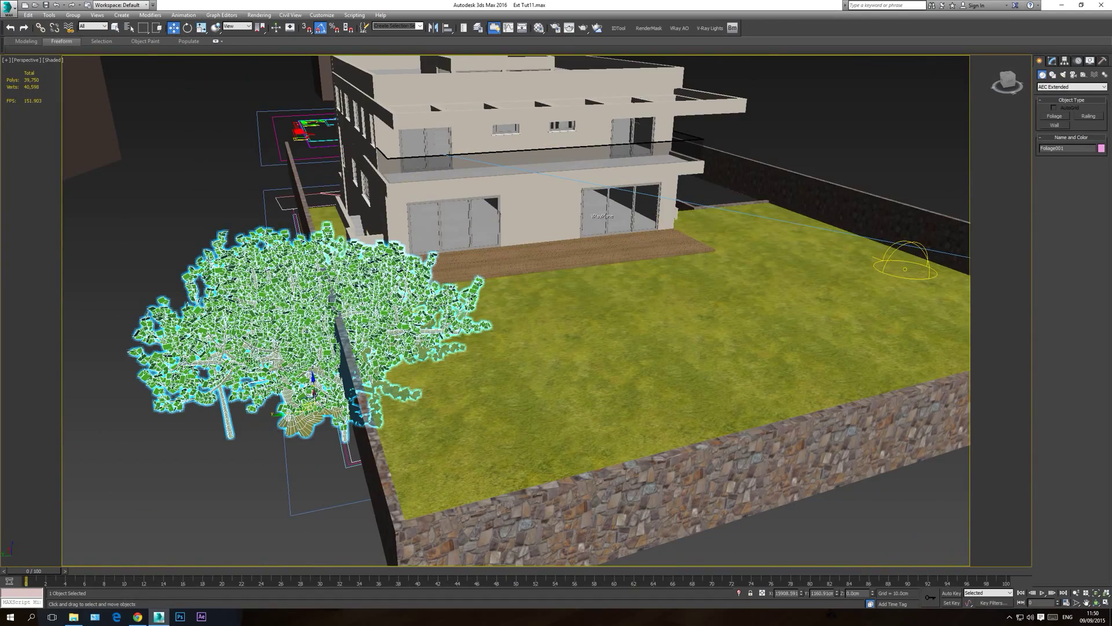
drag(307, 406, 494, 349)
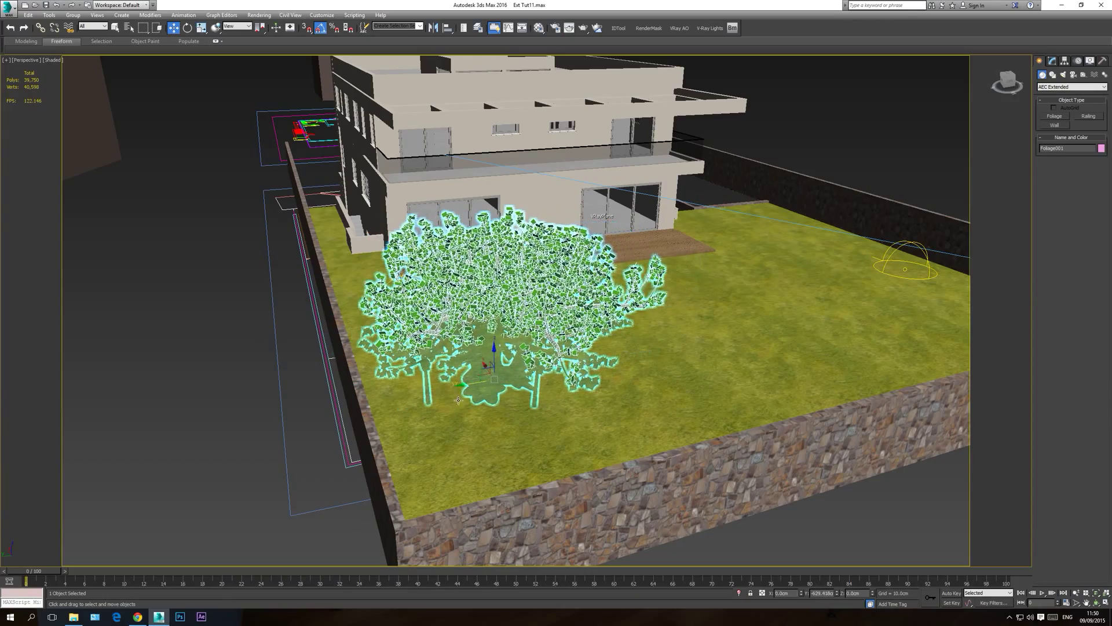
scroll(493, 349, up, 2)
- Orbit down over the tree and open its foliage parameters in the Modify panel
click(1097, 602)
drag(603, 348, 496, 354)
drag(522, 296, 527, 232)
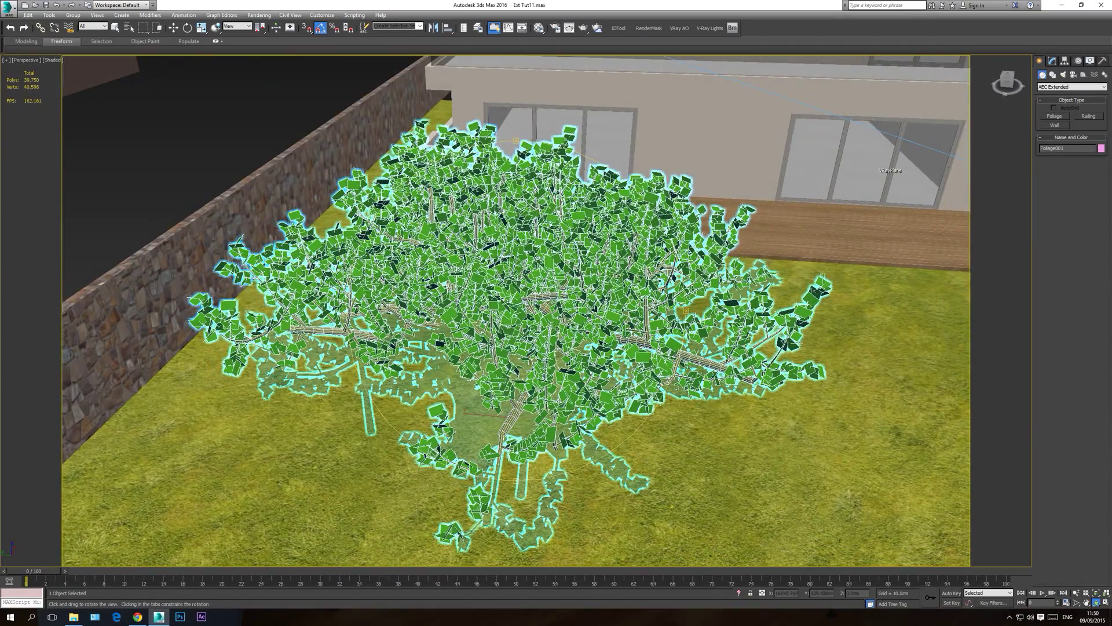
key(w)
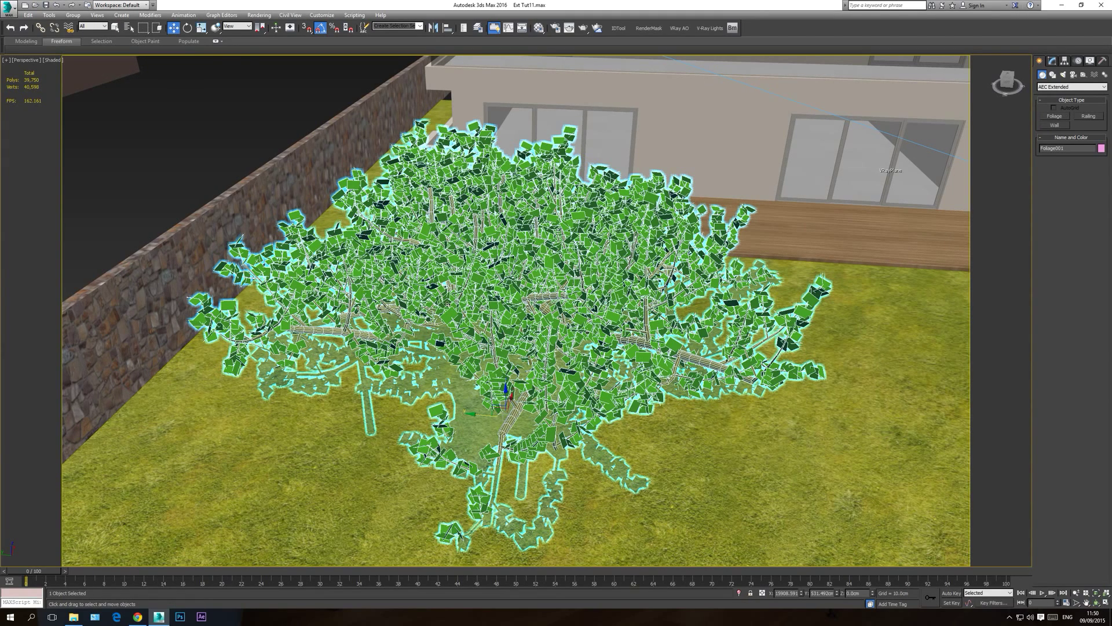
click(1053, 61)
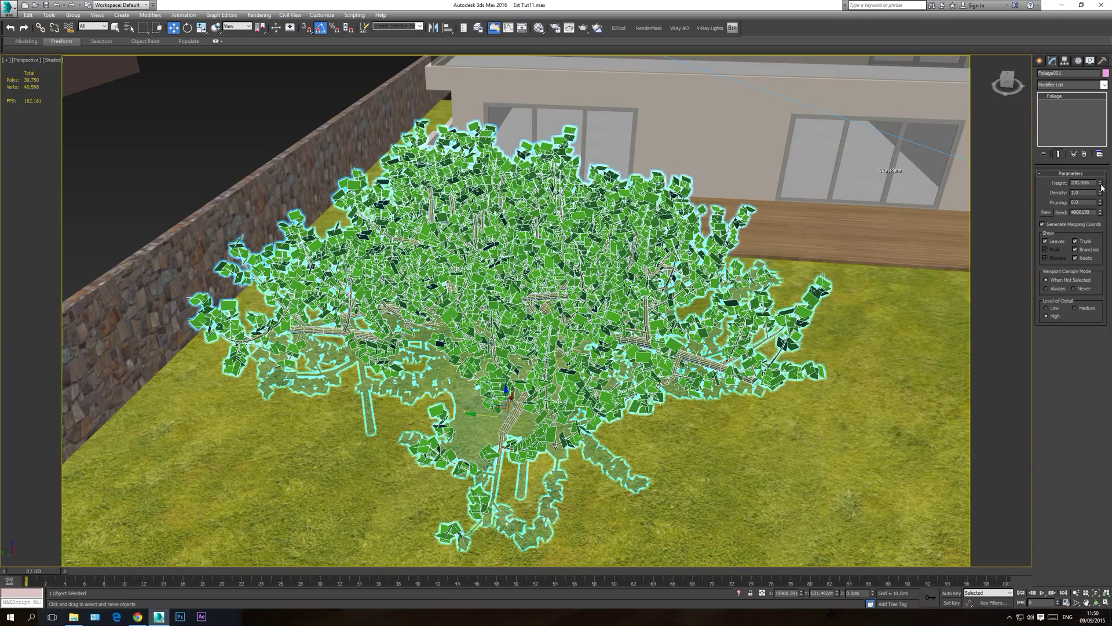
- Shrink the tree's height to about 37.8cm and move it left toward the stone wall
drag(1102, 187, 1100, 222)
drag(518, 378, 478, 282)
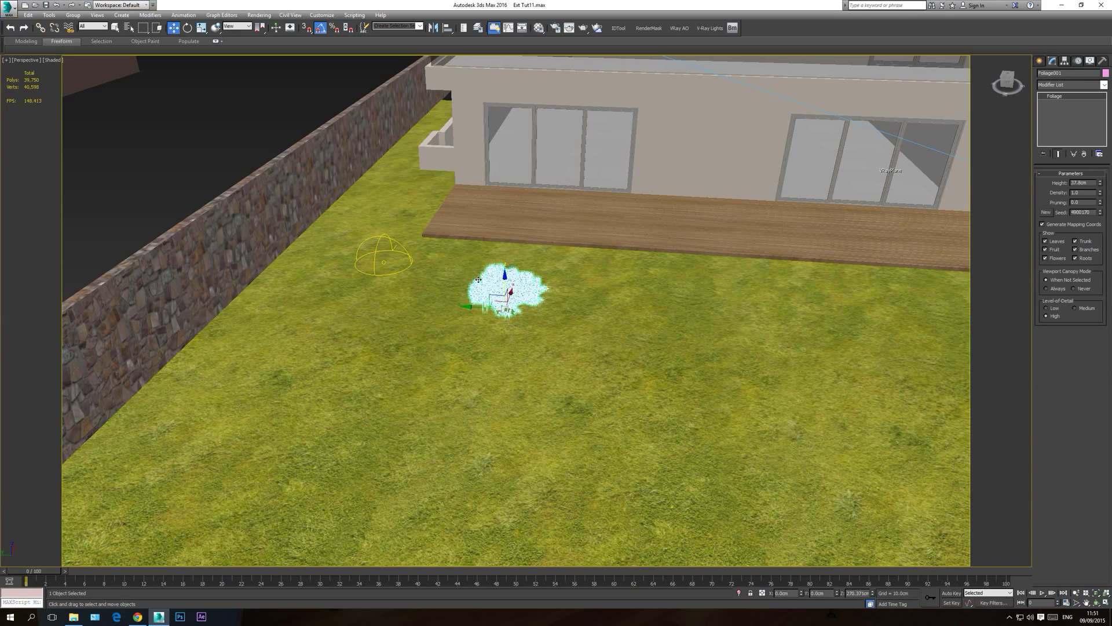
scroll(508, 315, up, 4)
drag(508, 315, 134, 312)
- In Top view, push the bush up against the stone wall and rotate it, then return to the camera view
key(t)
scroll(450, 359, down, 10)
scroll(537, 319, up, 10)
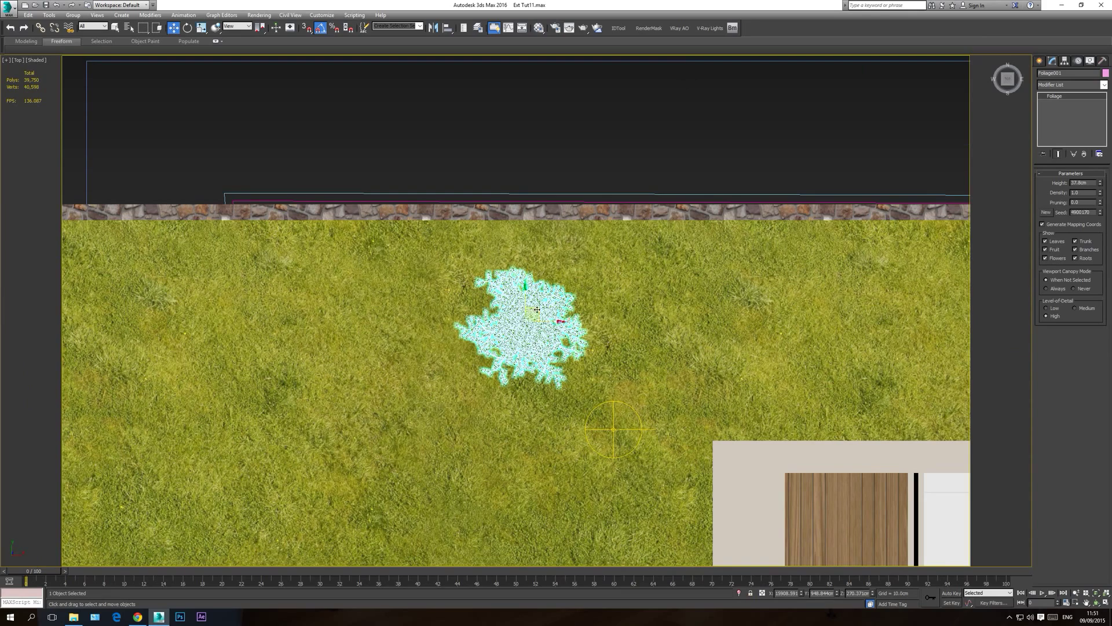
drag(537, 310, 527, 241)
key(e)
key(w)
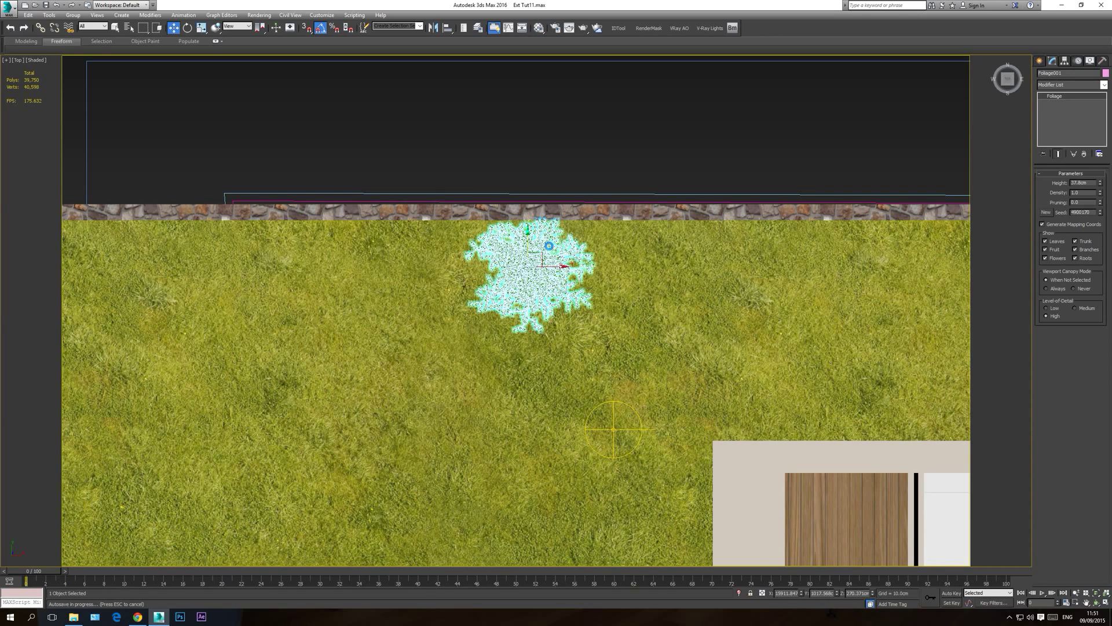
key(Escape)
key(c)
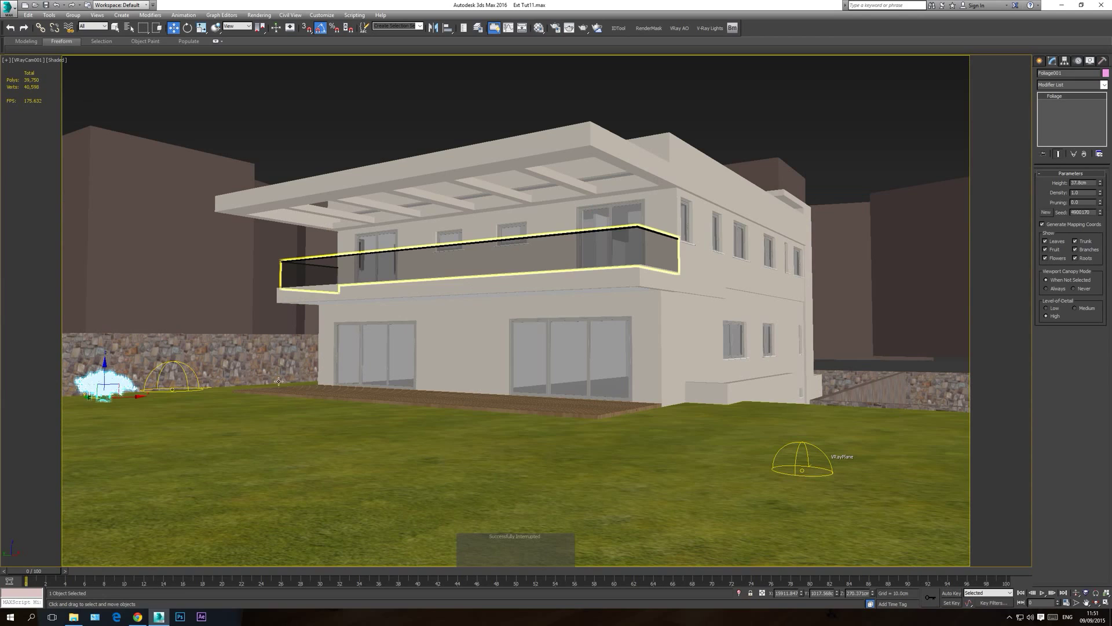
- Nudge the bush left and set its foliage Height to 40cm
drag(130, 398, 110, 381)
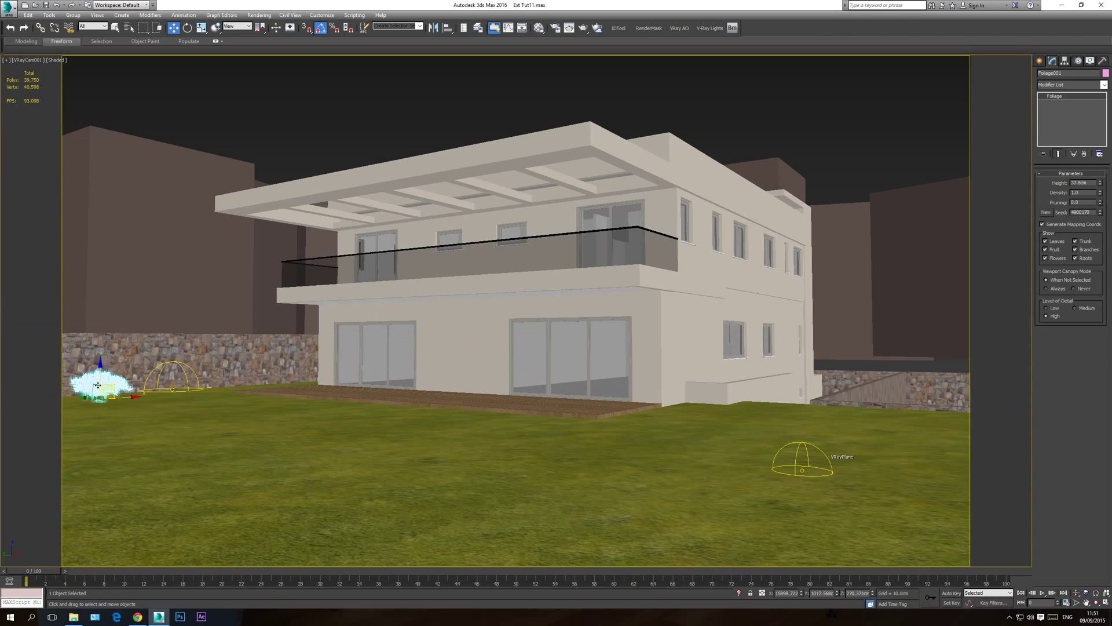
double_click(1090, 183)
text(40)
key(Return)
text(45)
key(Return)
text(40)
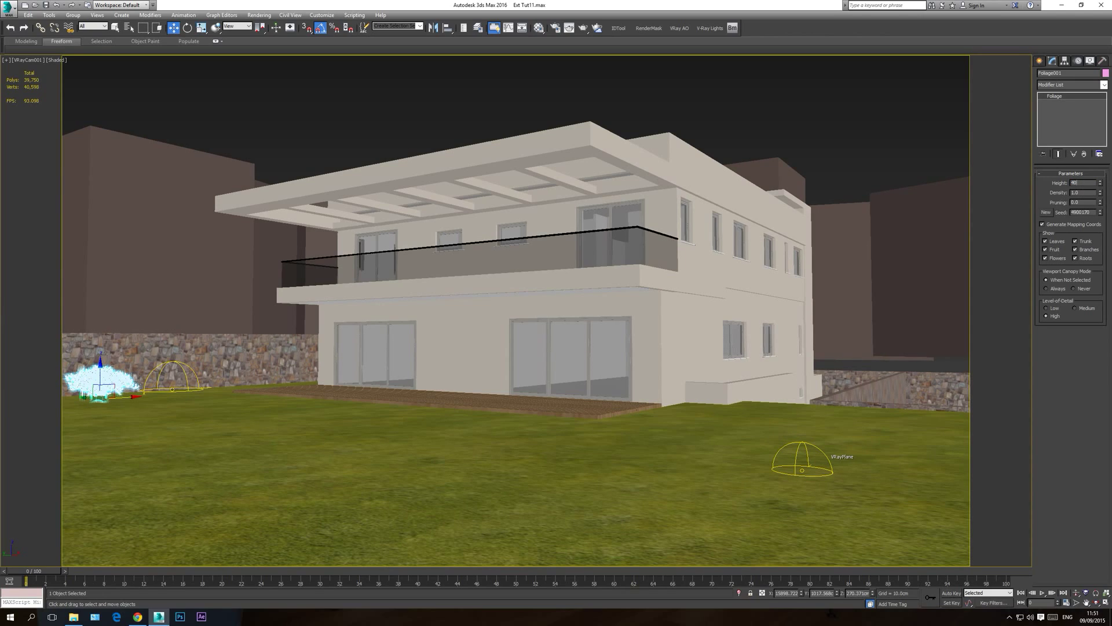
key(Return)
- In Top view, frame the bush and move it left along the wall
key(t)
scroll(263, 363, down, 6)
middle_drag(442, 348, 740, 329)
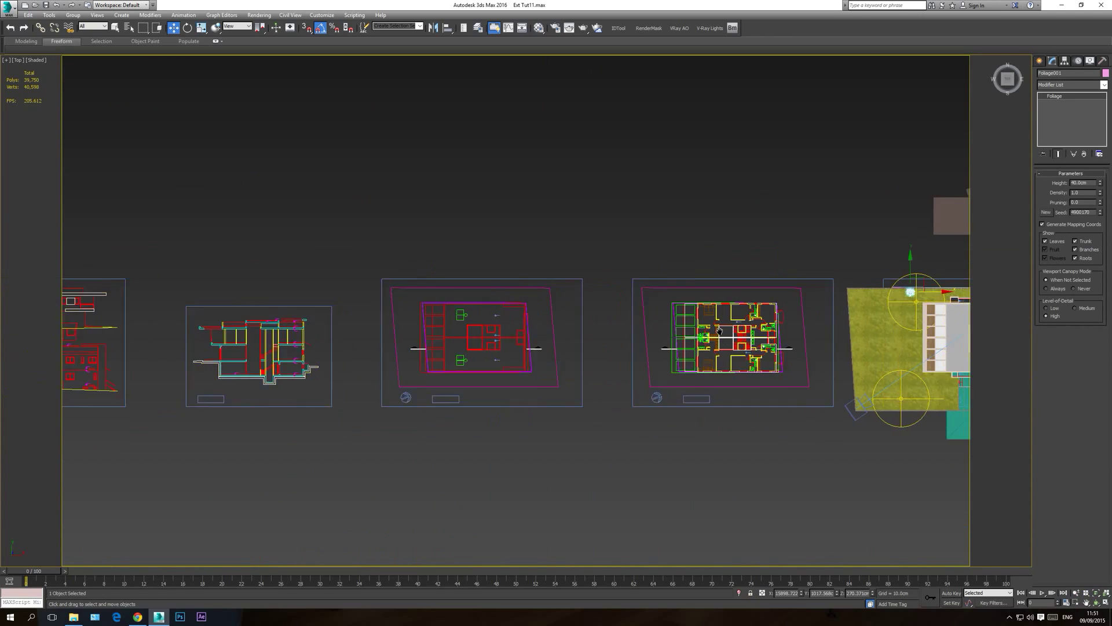
key(z)
drag(572, 284, 540, 279)
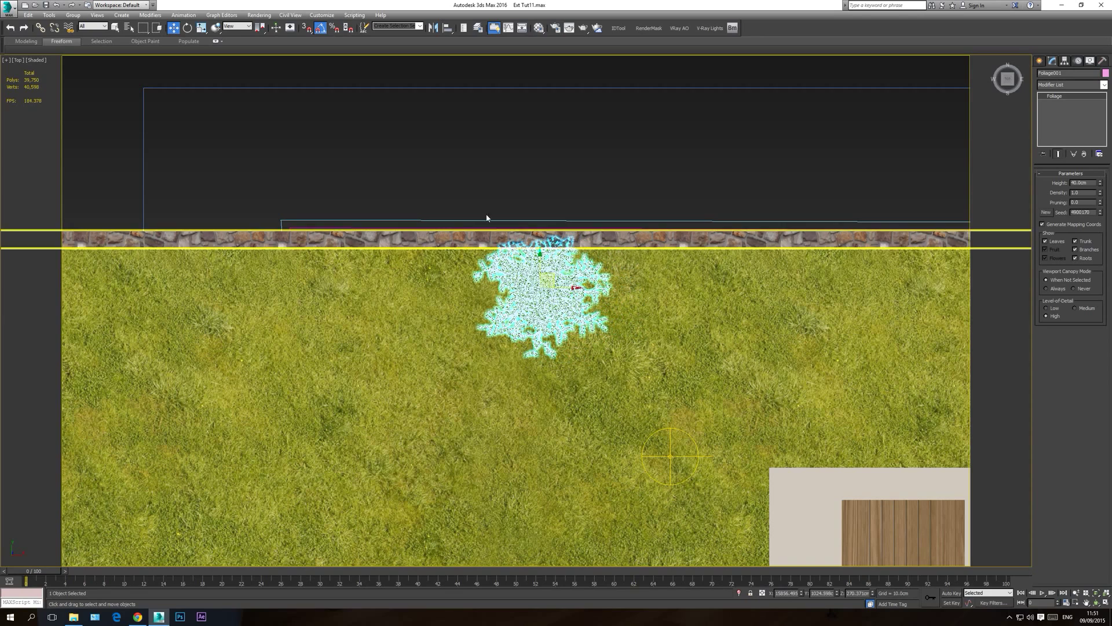
- Non-uniformly scale the bush to 90% in Y, then return to Move and switch to Front view
click(201, 28)
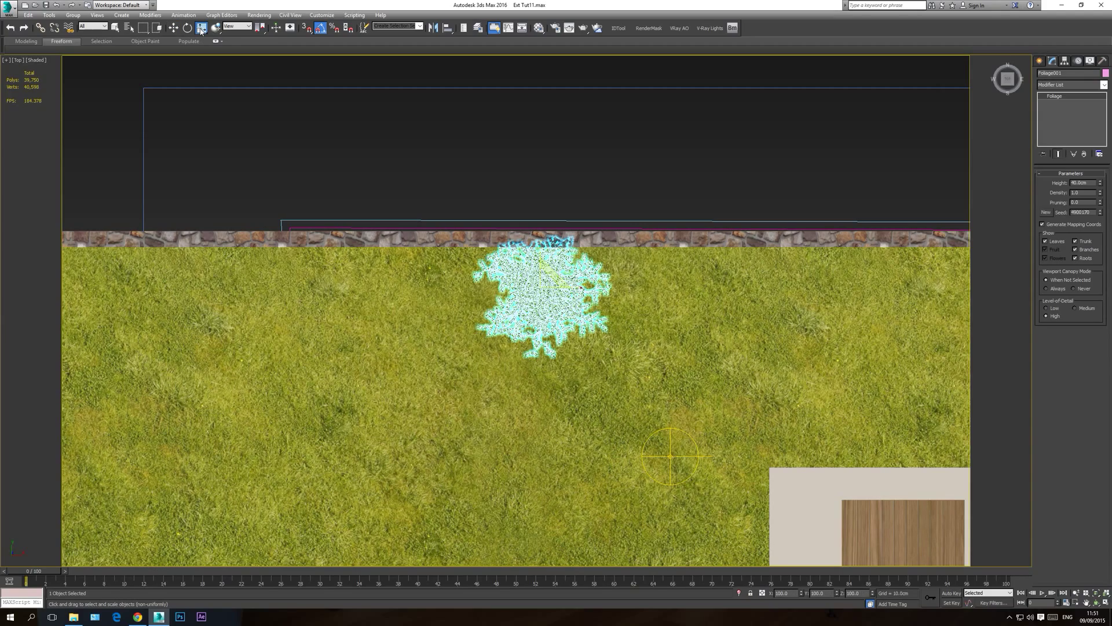
scroll(545, 266, up, 5)
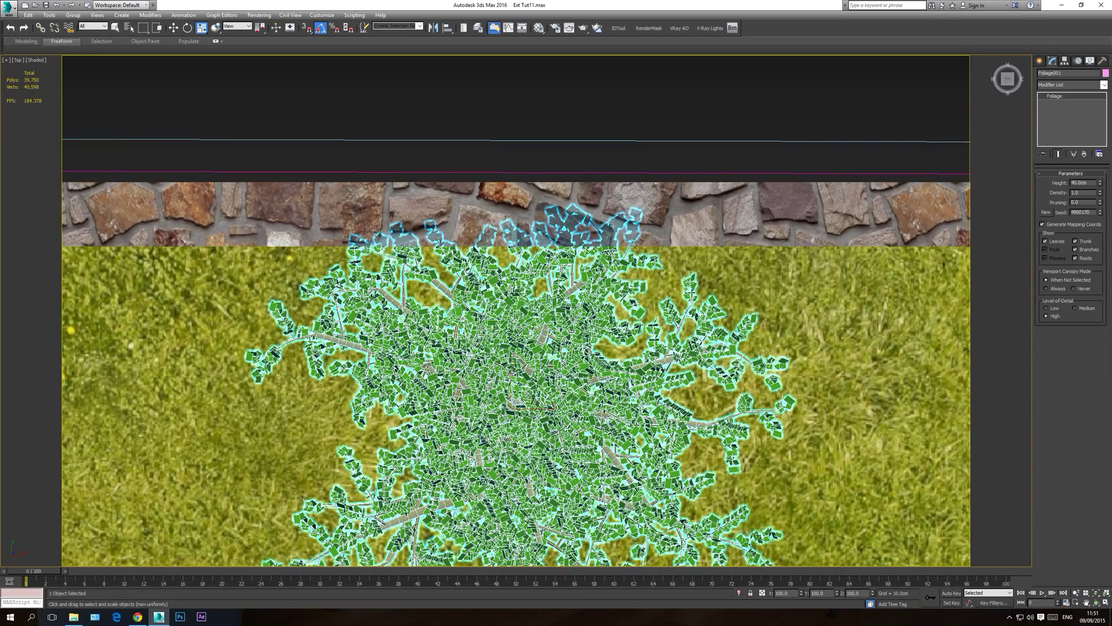
scroll(508, 371, up, 5)
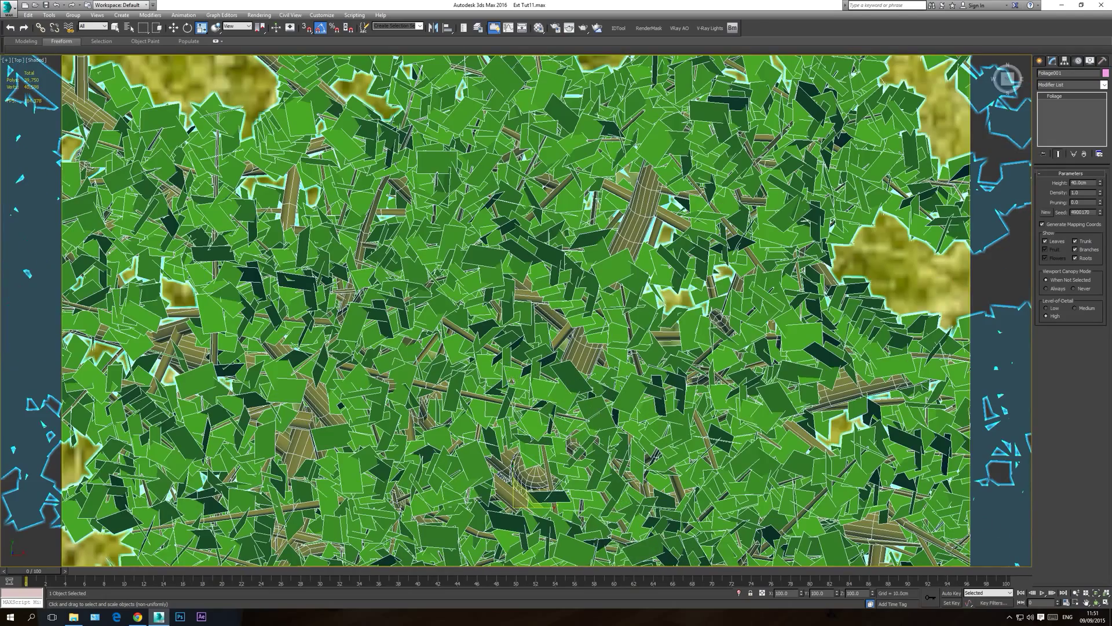
scroll(513, 458, down, 5)
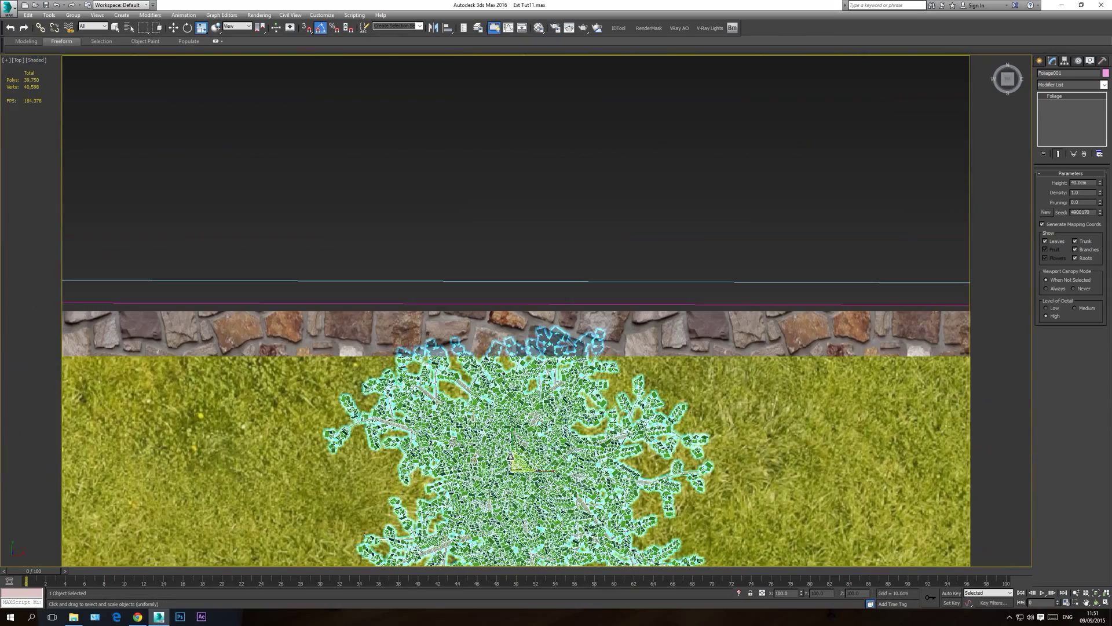
drag(512, 430, 513, 447)
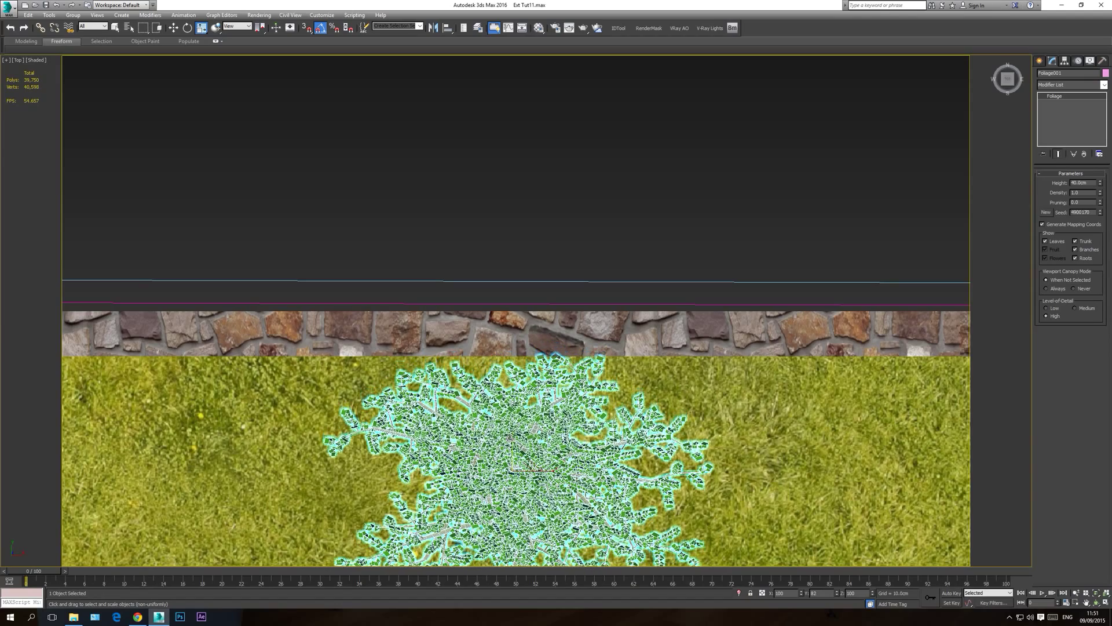
click(174, 28)
scroll(496, 284, down, 3)
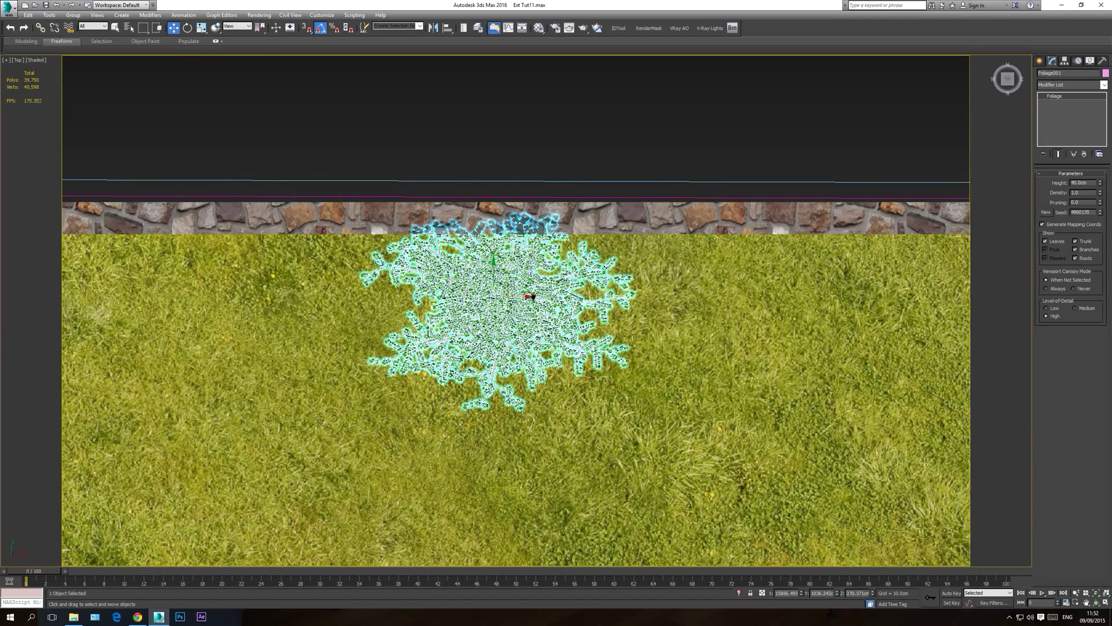
scroll(565, 300, down, 2)
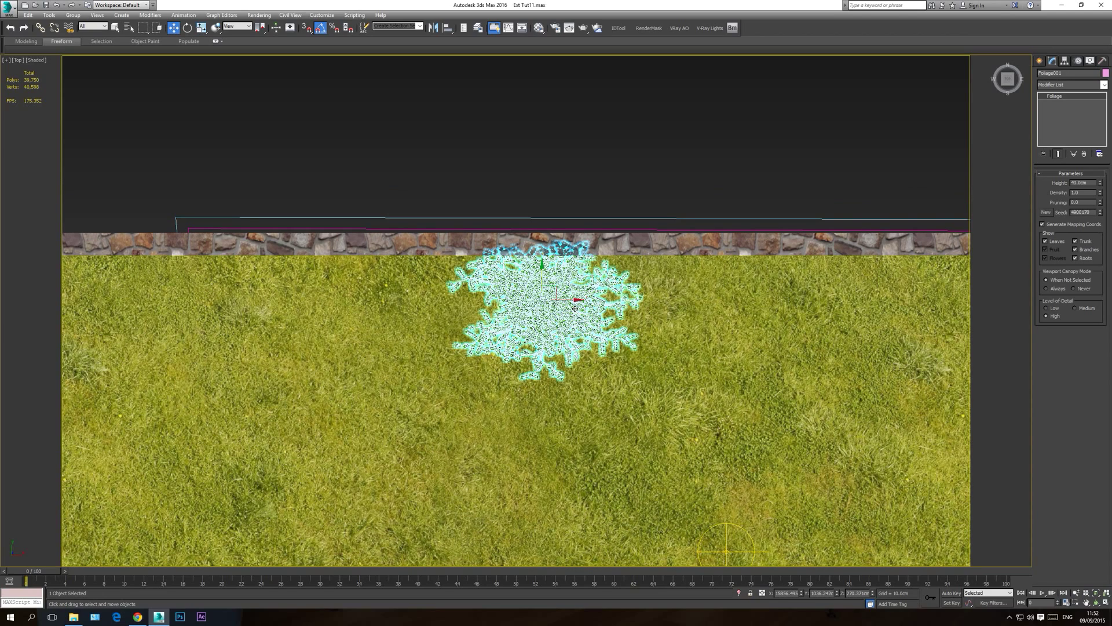
key(f)
scroll(507, 328, down, 4)
- Frame the bush in wireframe Front view and lower it slightly onto the ground
key(z)
key(F3)
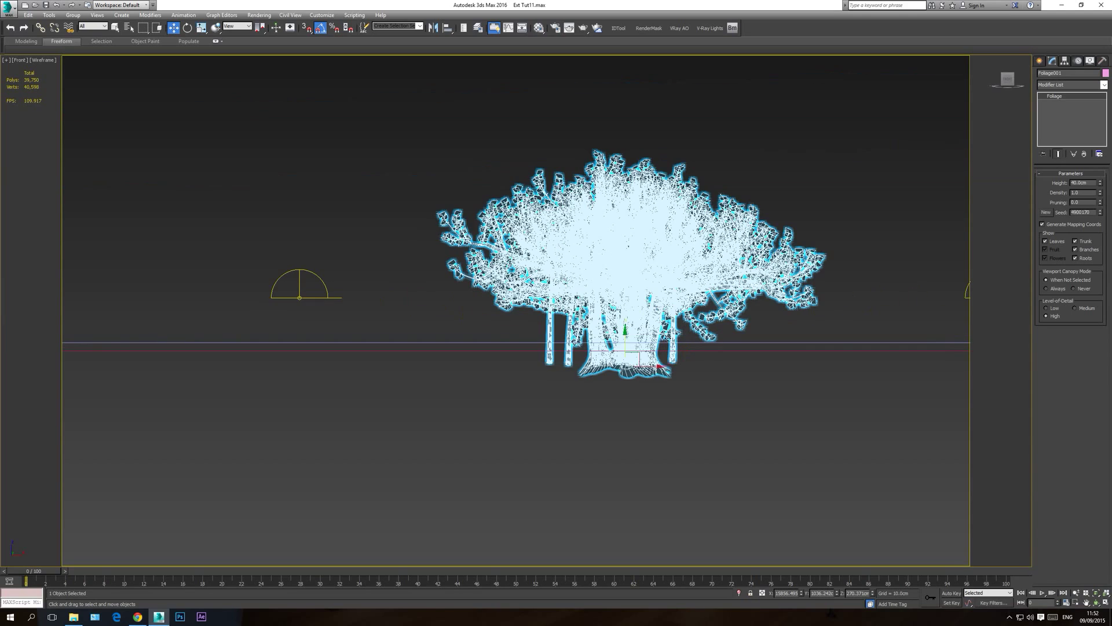
drag(627, 336, 619, 346)
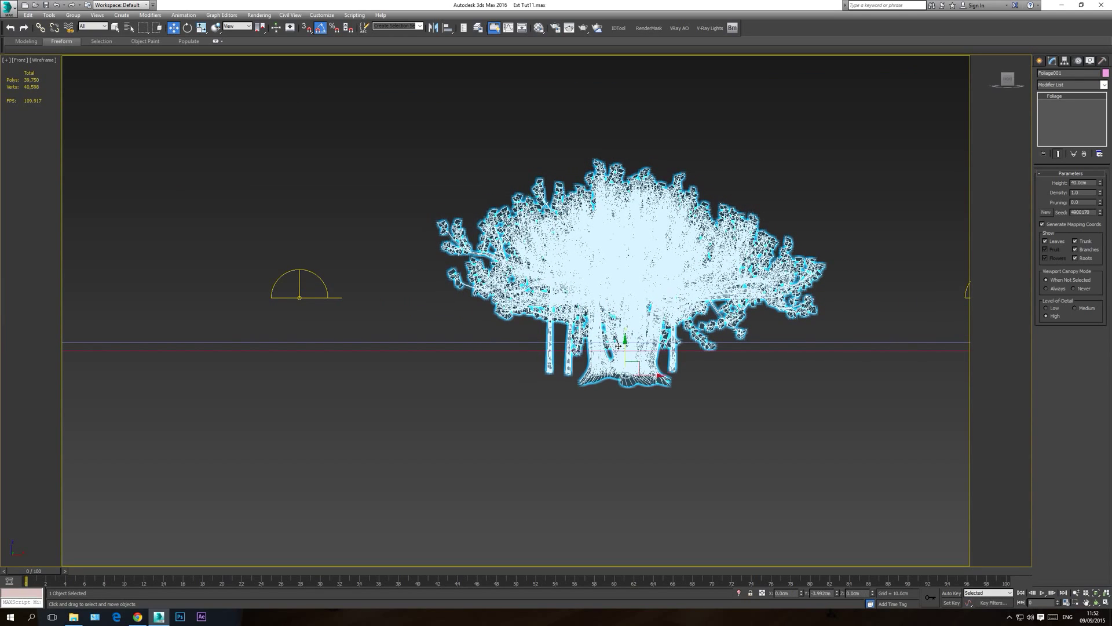
- Show VRayCam001 shaded, reselect the foliage bush, then orbit around it in Perspective view
key(c)
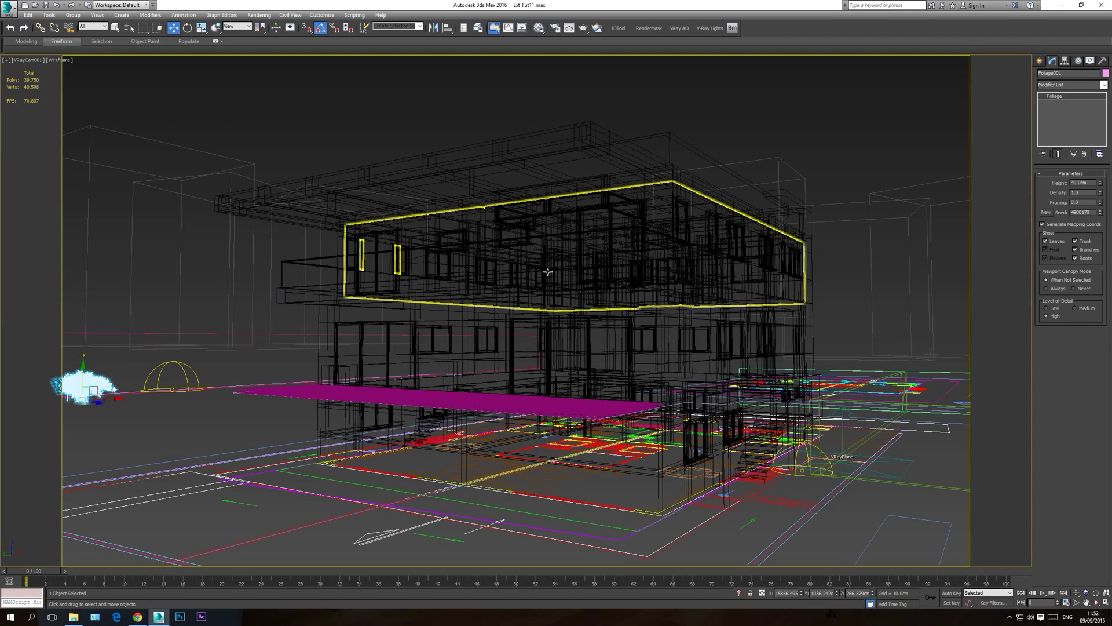
key(F3)
click(210, 97)
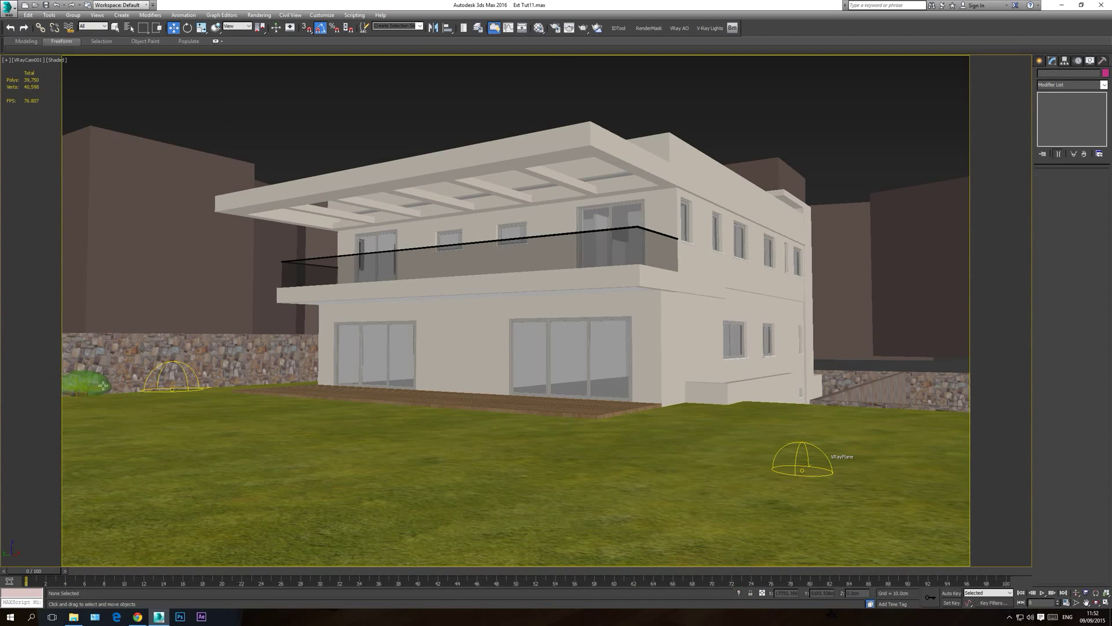
click(89, 381)
key(p)
click(1087, 602)
click(1096, 603)
drag(666, 406, 579, 365)
- Frame the foliage bush in the view and reselect it
key(z)
scroll(564, 359, up, 5)
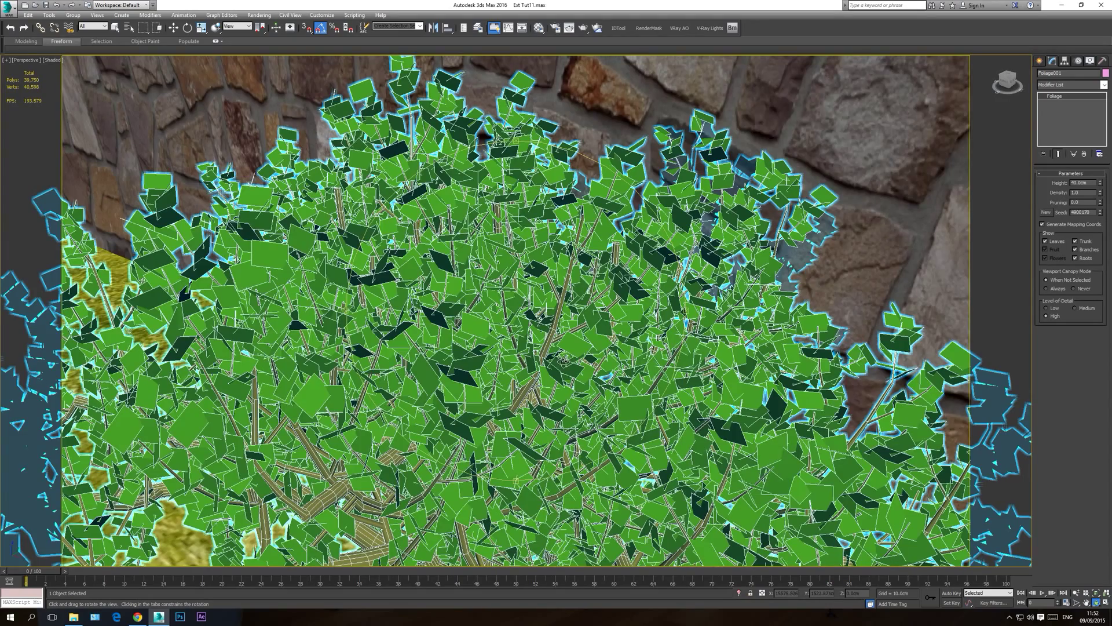
scroll(565, 359, down, 8)
key(w)
click(650, 88)
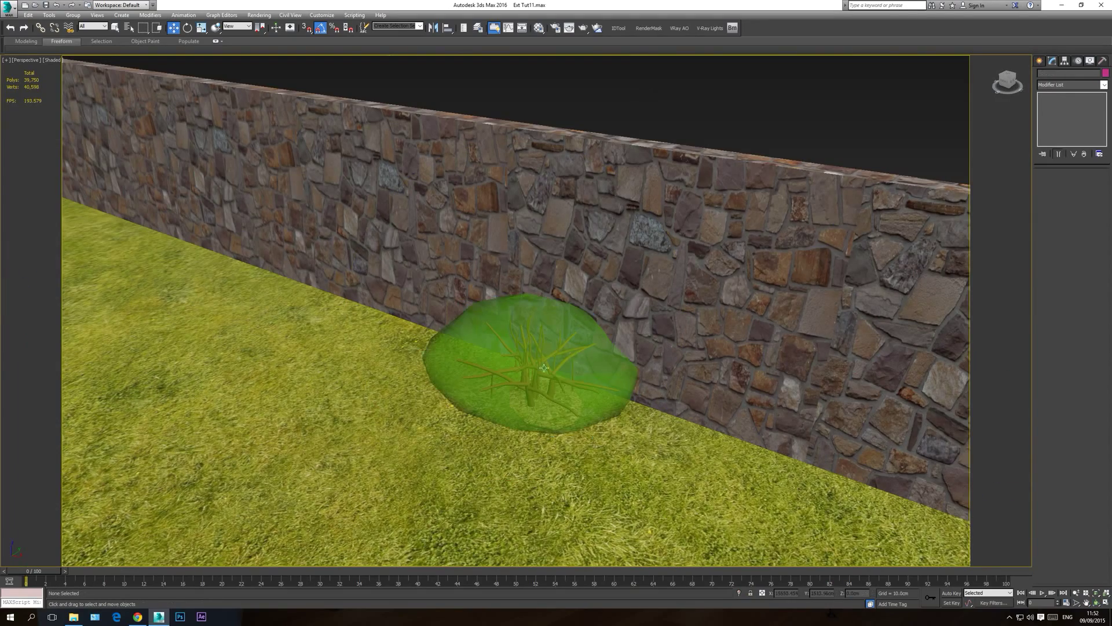
click(530, 365)
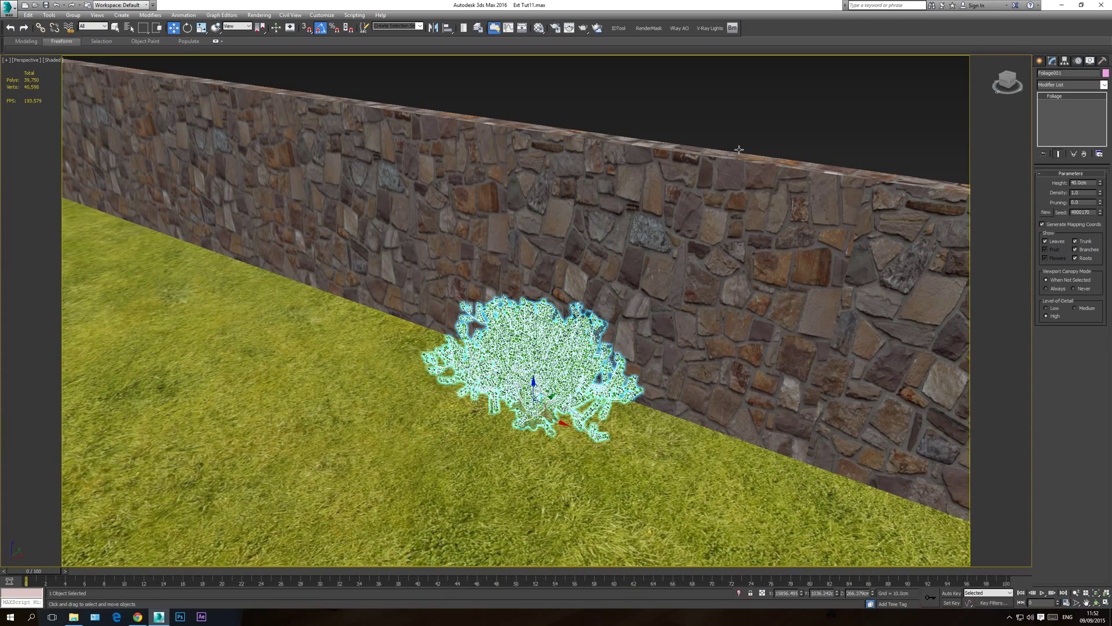
click(687, 132)
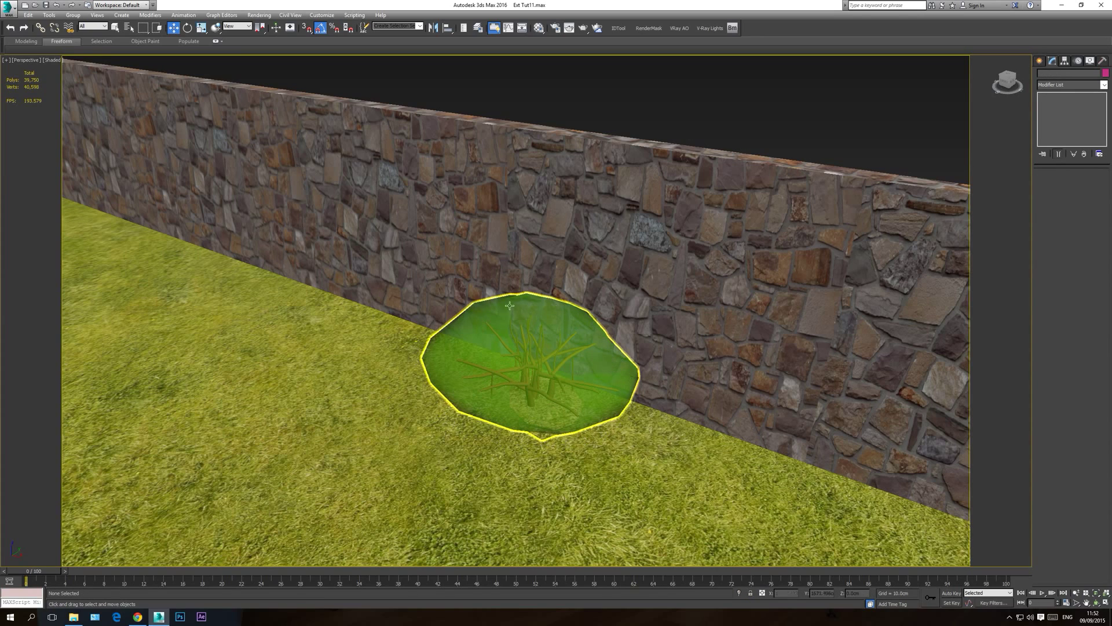
click(522, 351)
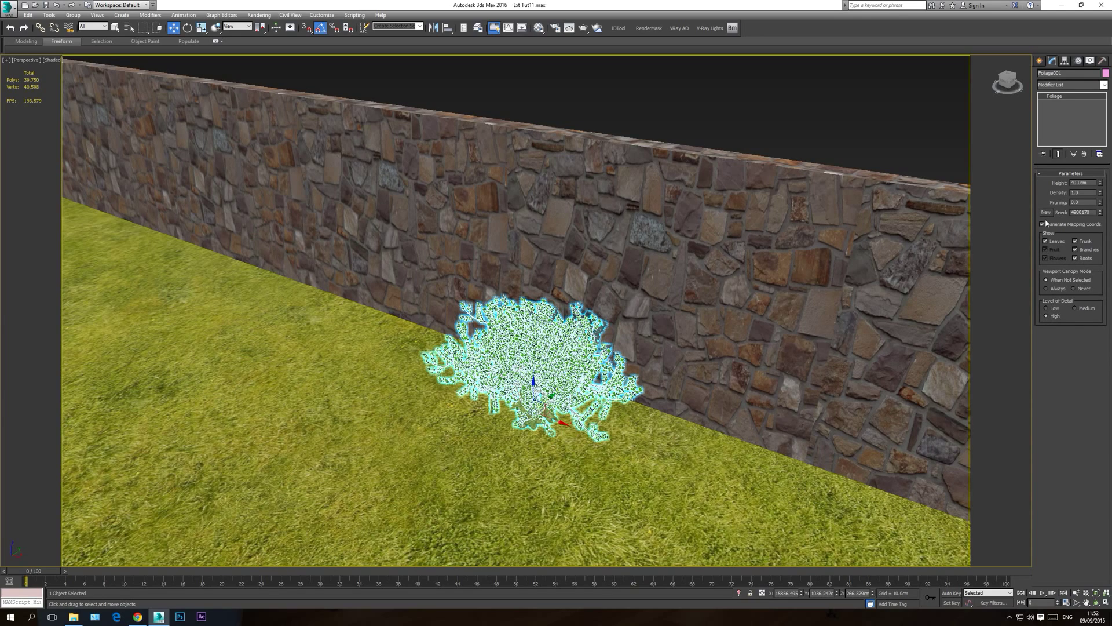
click(731, 105)
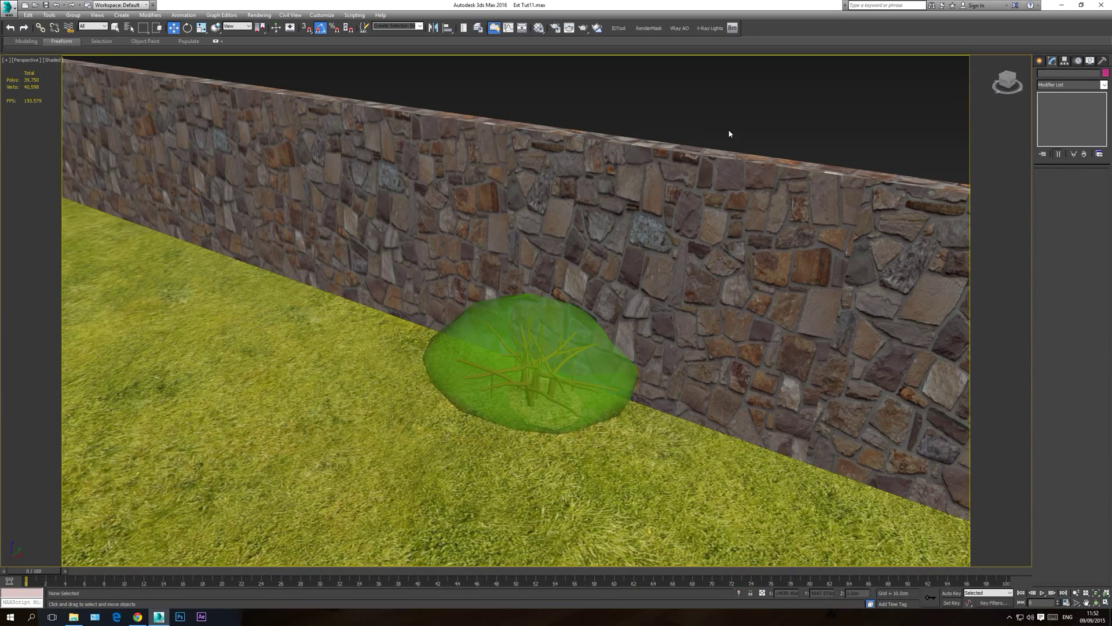
click(538, 346)
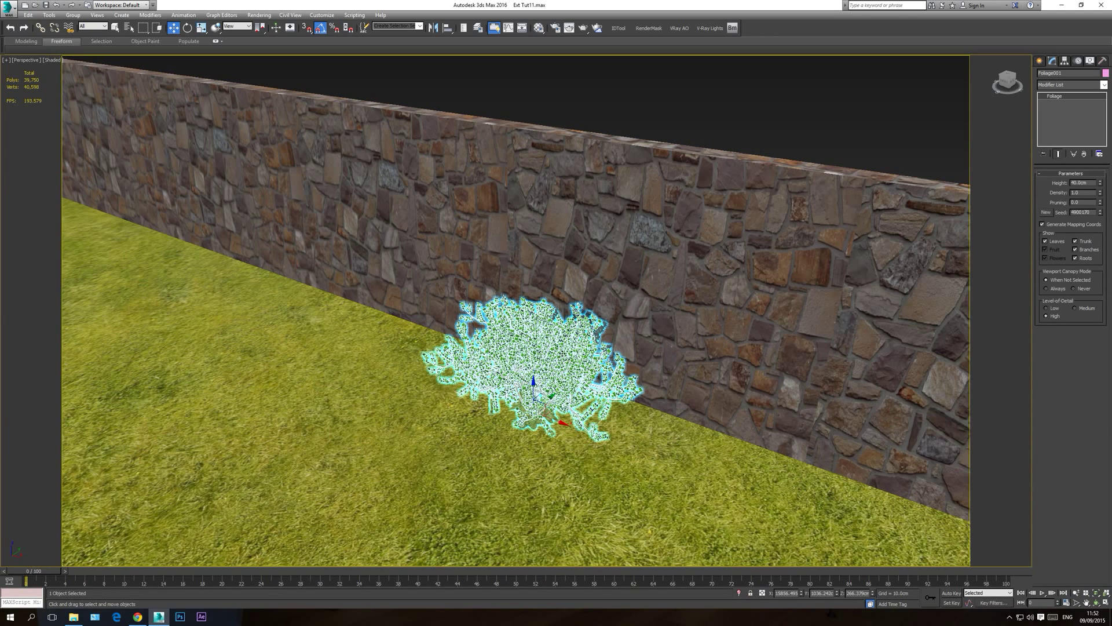
- Convert the bush to Editable Mesh, then Editable Poly, and rename it Bush
right_click(537, 356)
mouse_move(597, 442)
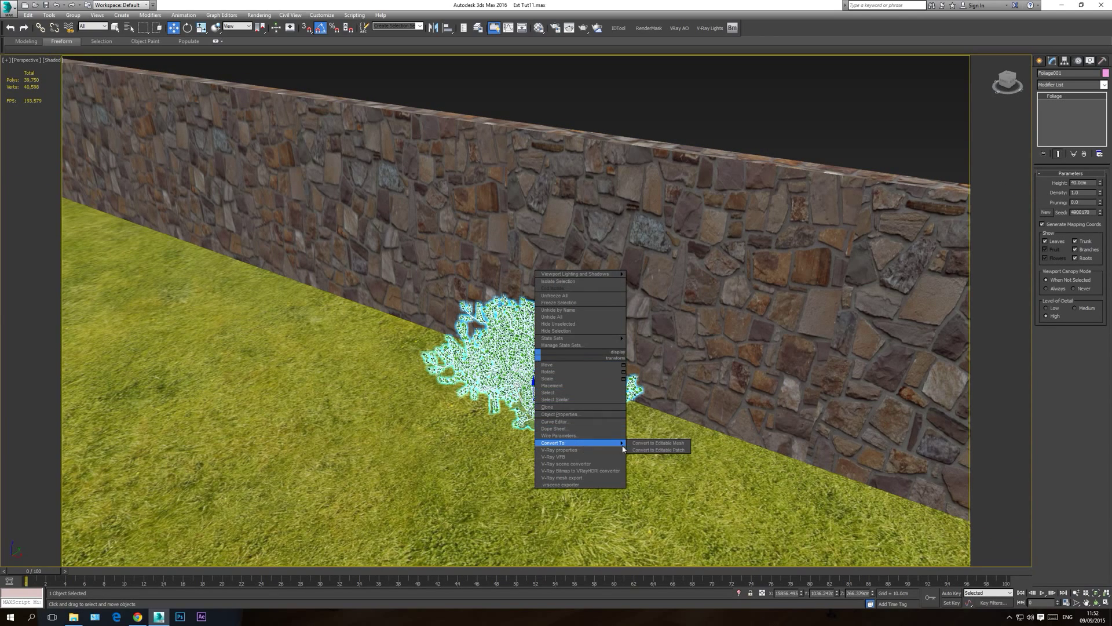
click(658, 443)
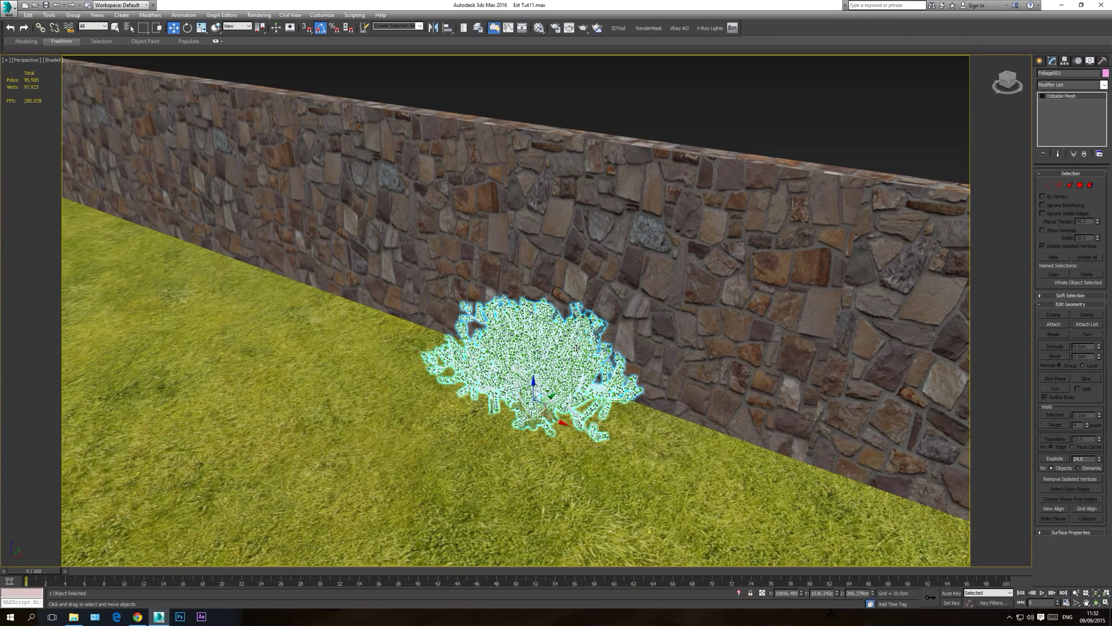
right_click(537, 361)
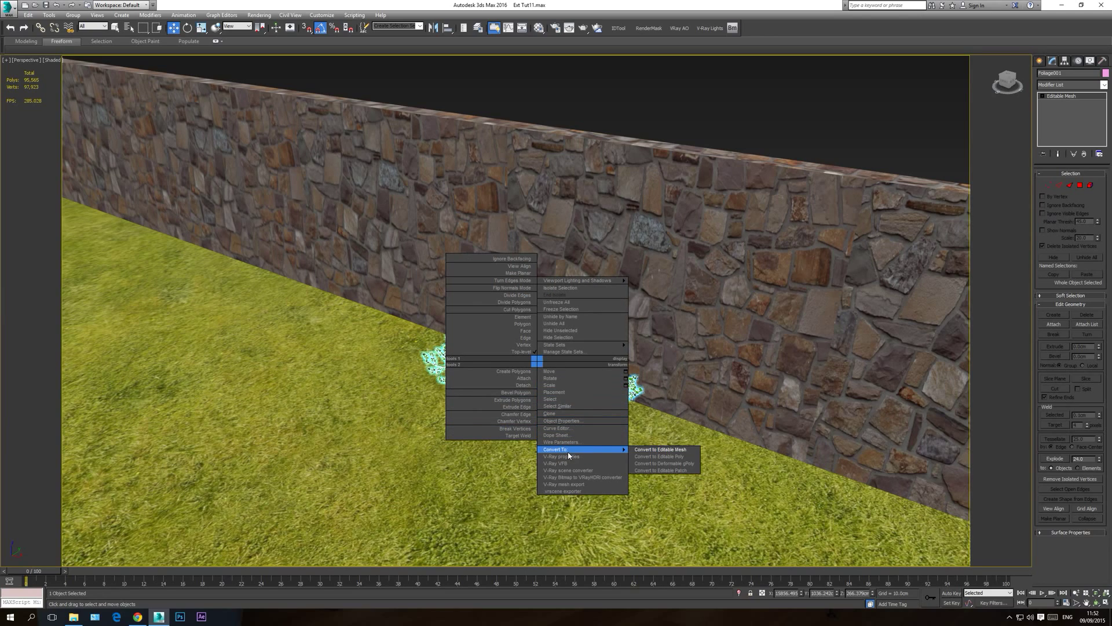
click(672, 457)
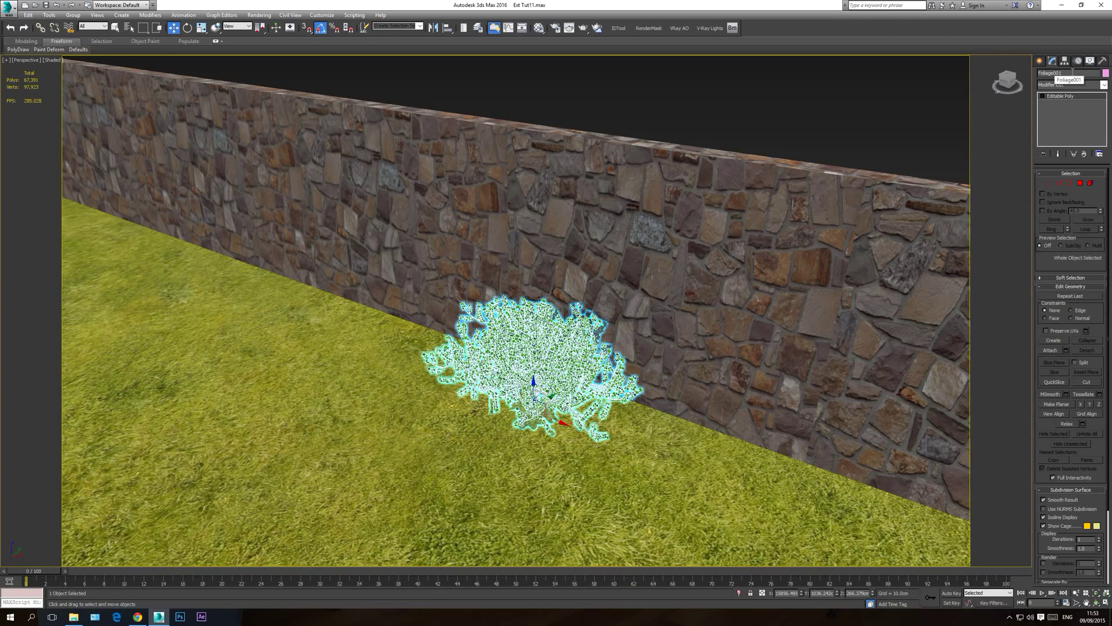
text(Bush)
click(824, 93)
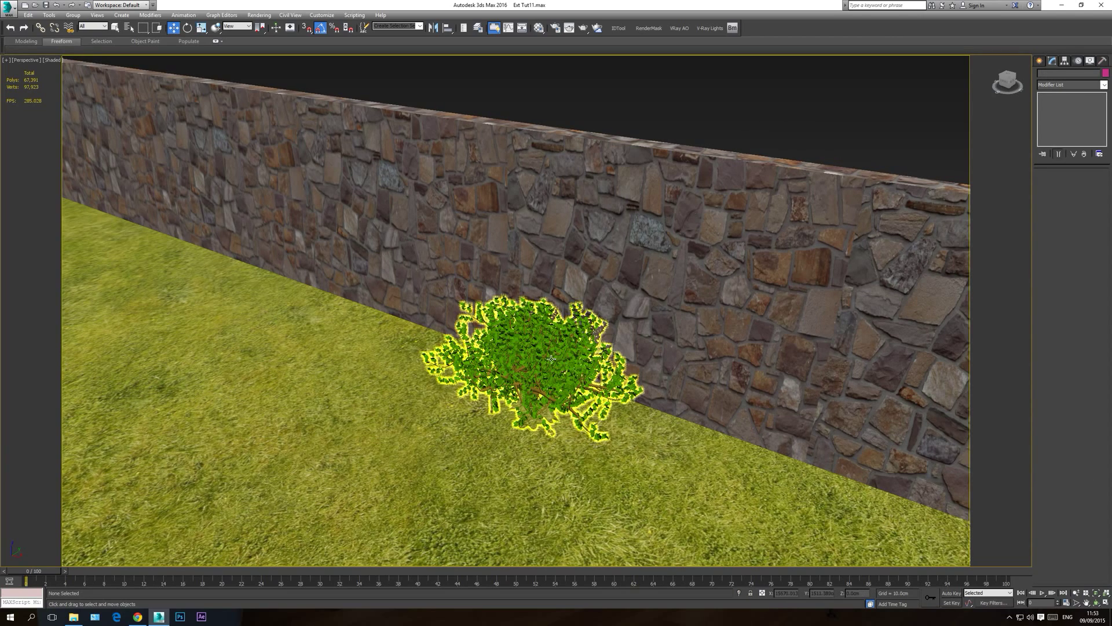
- Reselect the bush, open the Material Editor, and choose an unused sample slot
click(529, 351)
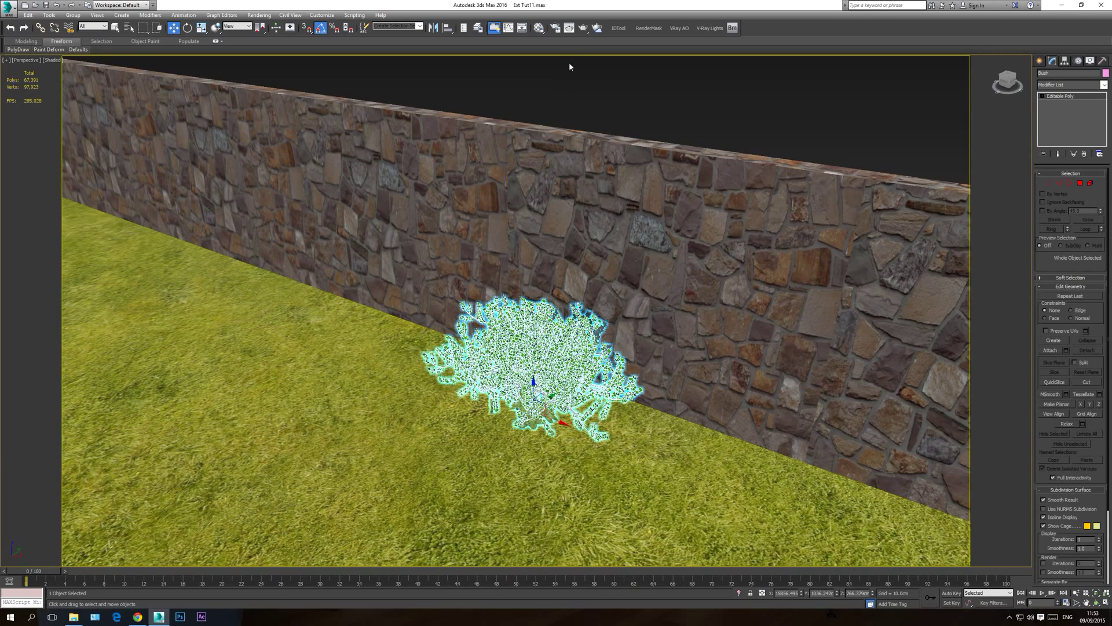
click(539, 28)
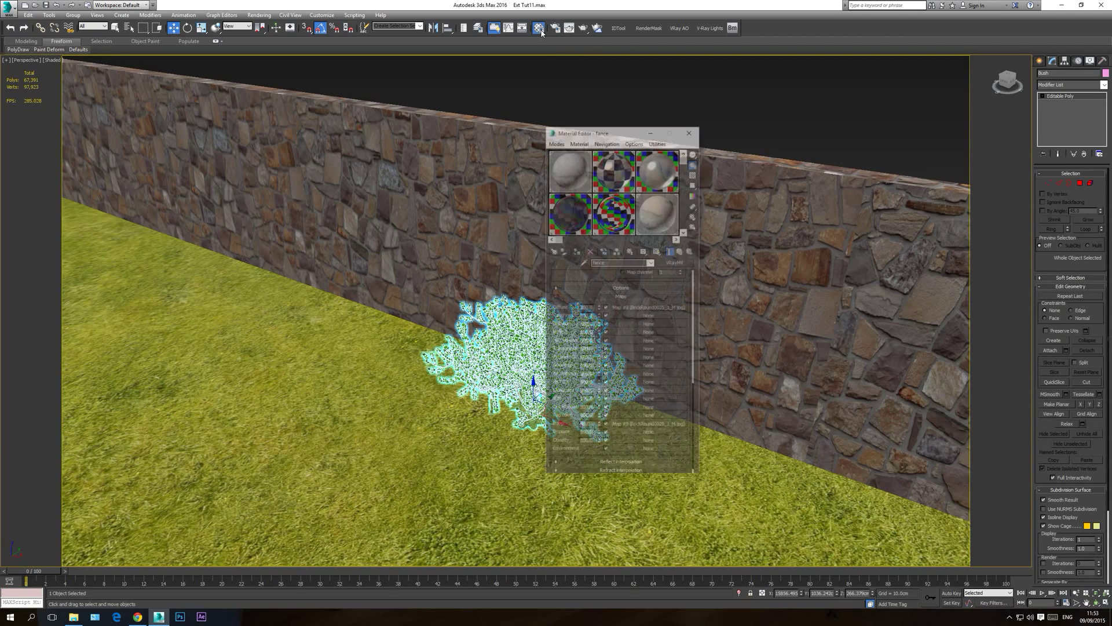
drag(594, 131, 786, 184)
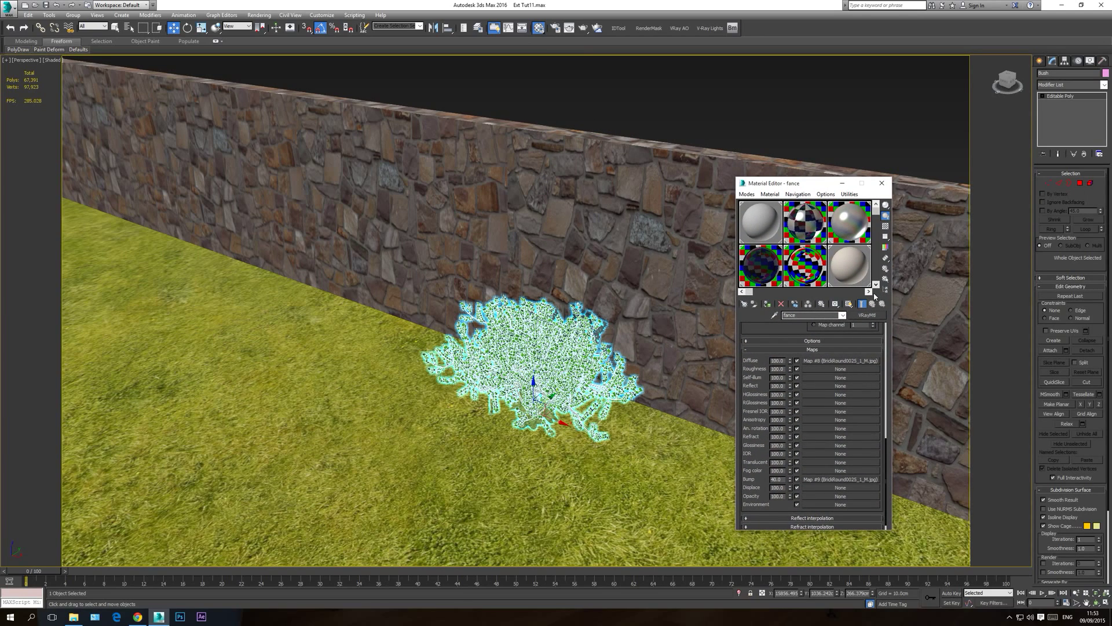
click(869, 291)
click(869, 291)
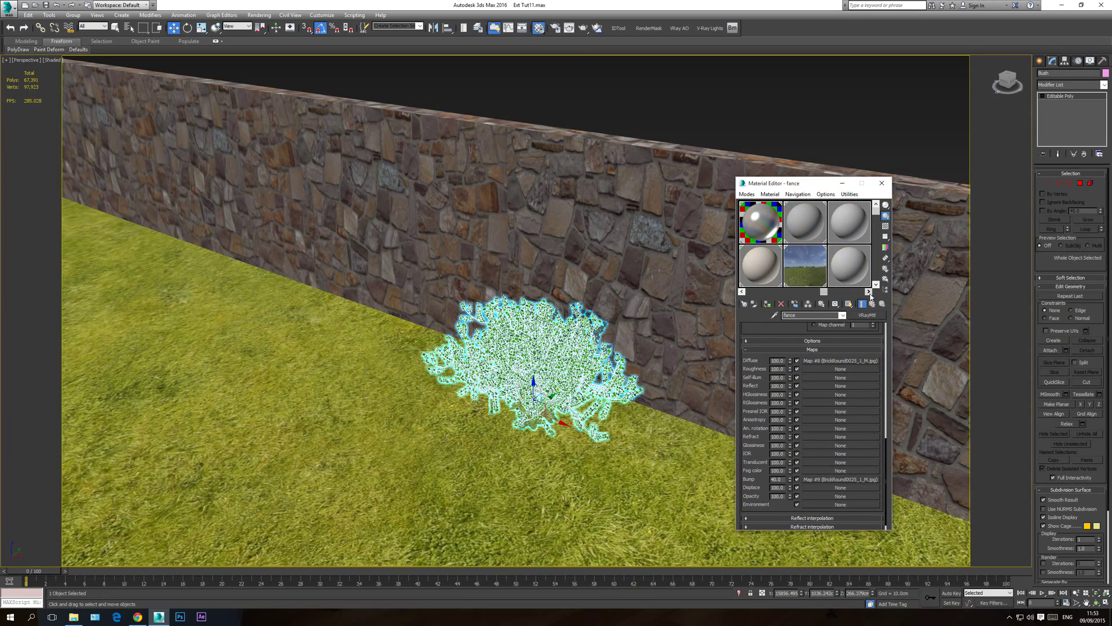
click(849, 265)
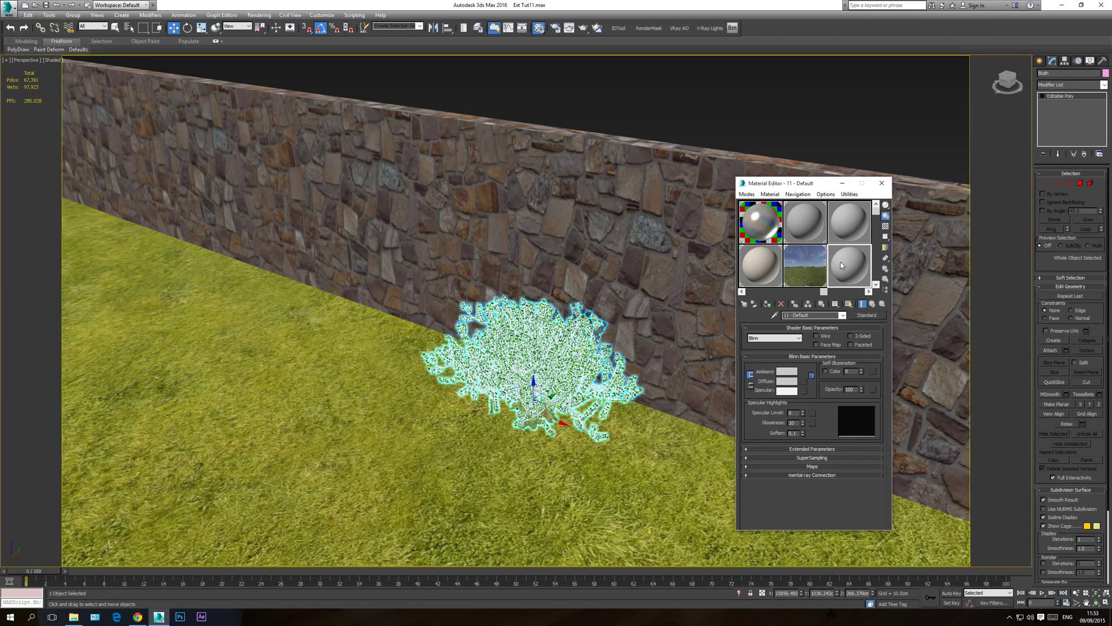
- Use Pick from Object on the bush to load the BasicBanyan material and preview it enlarged
click(768, 195)
click(768, 195)
click(769, 194)
click(777, 214)
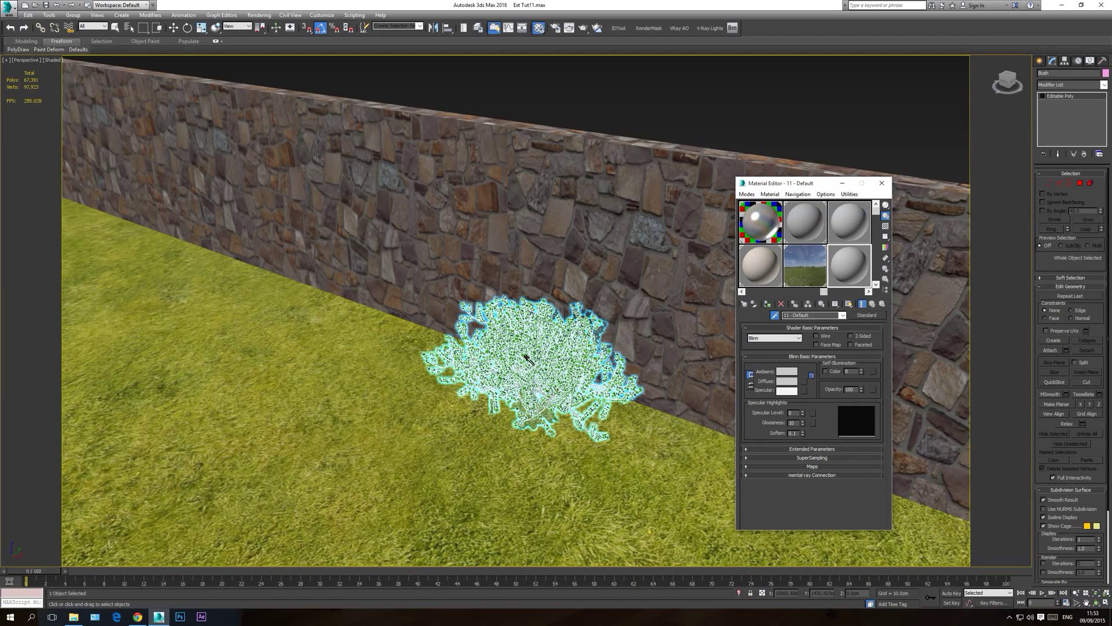
click(529, 357)
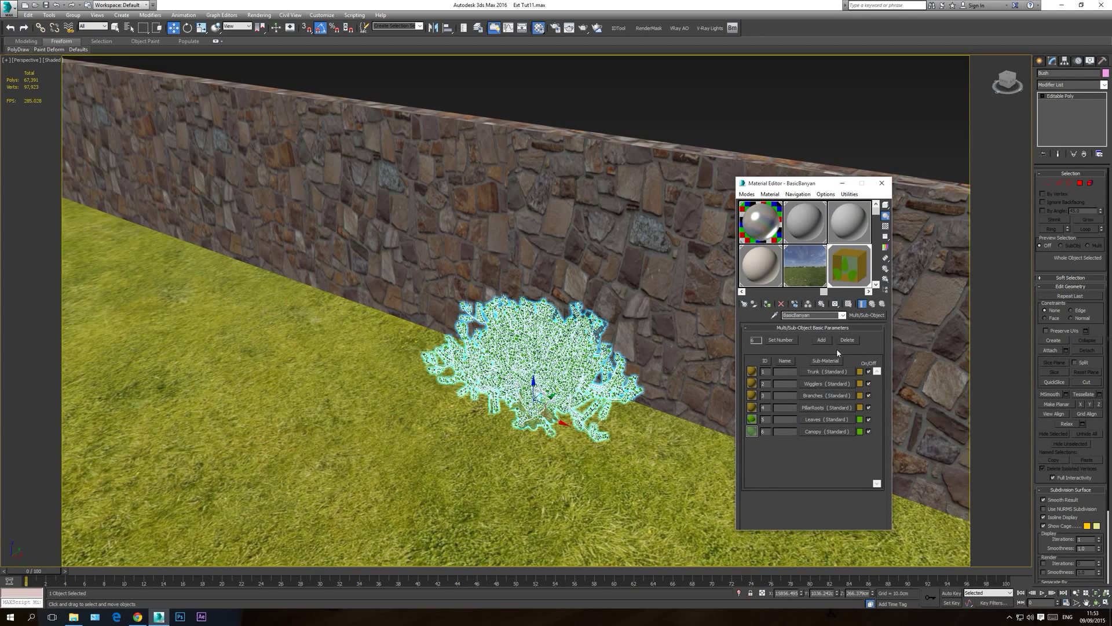
double_click(849, 265)
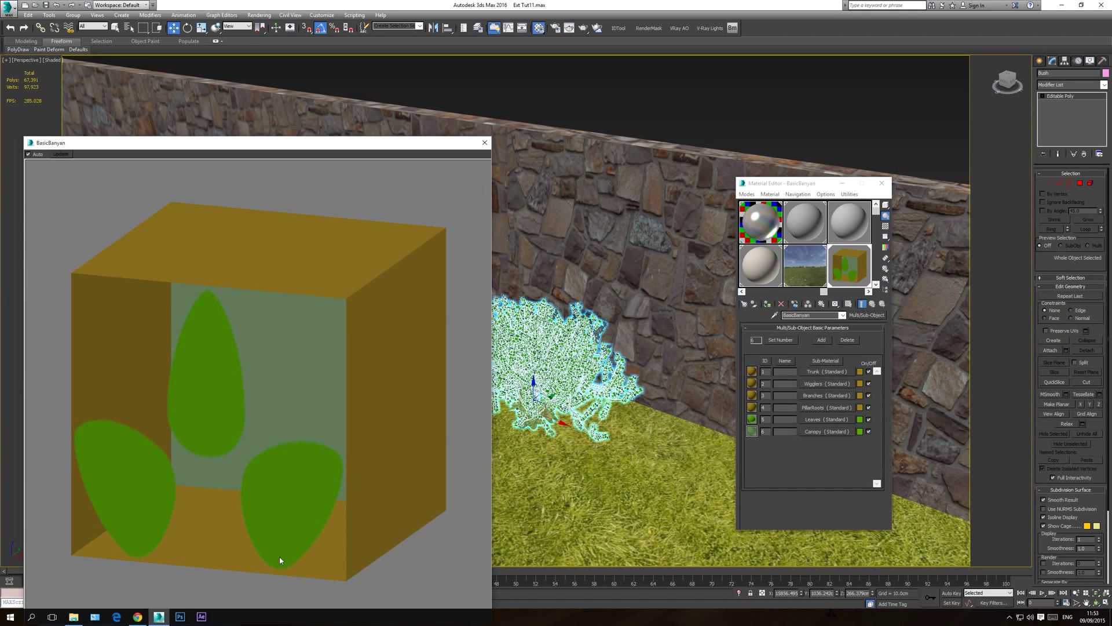
click(485, 142)
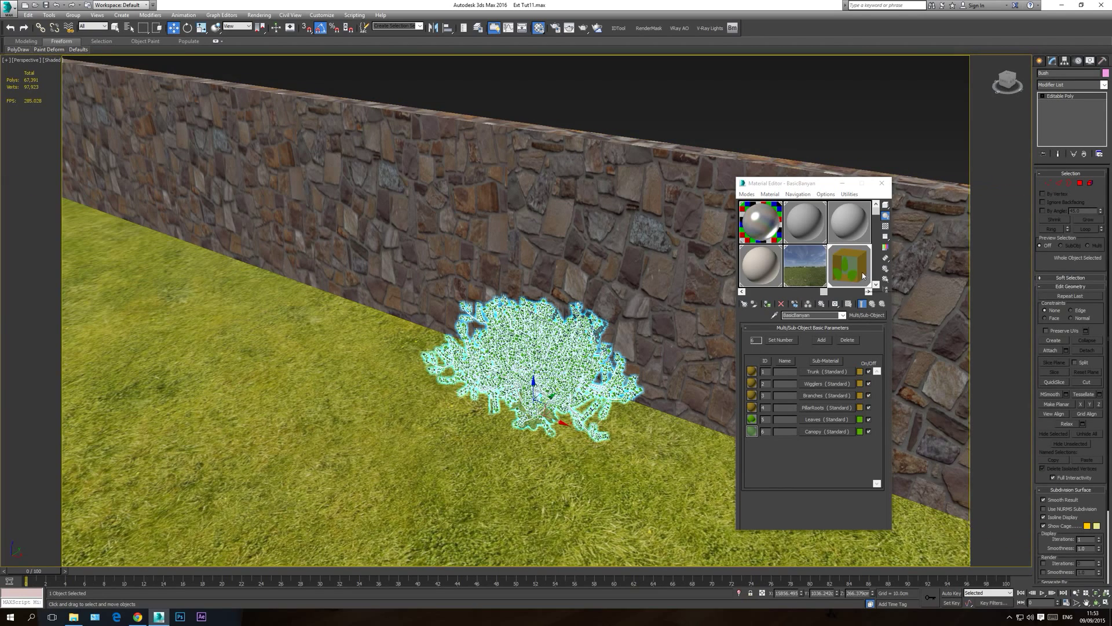
- Open the Trunk sub-material's type browser and adjust its display options
click(827, 371)
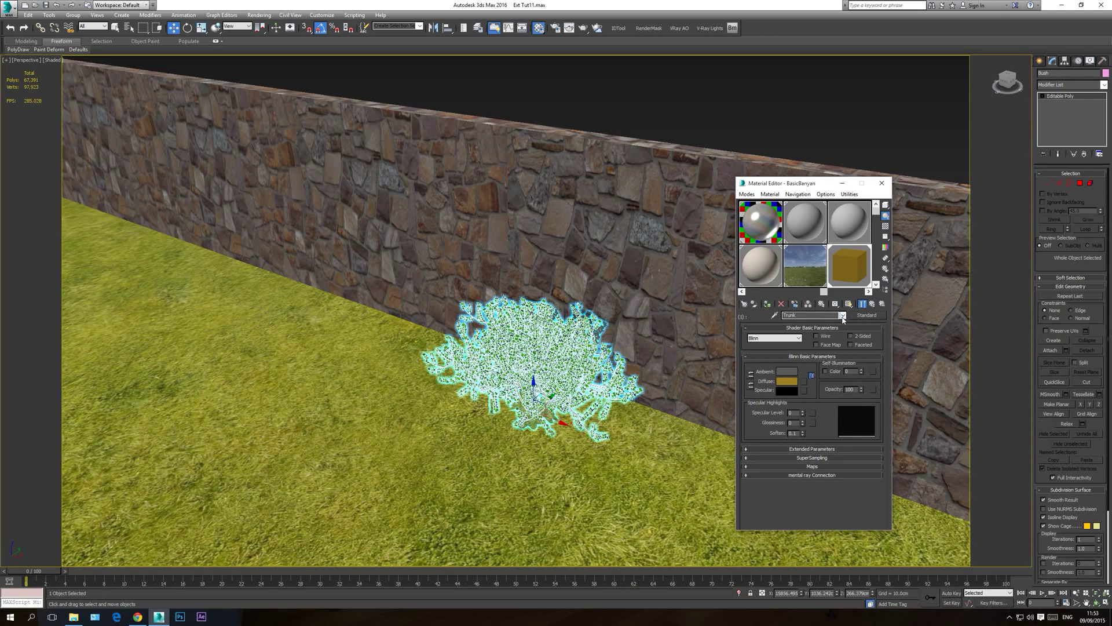
click(865, 315)
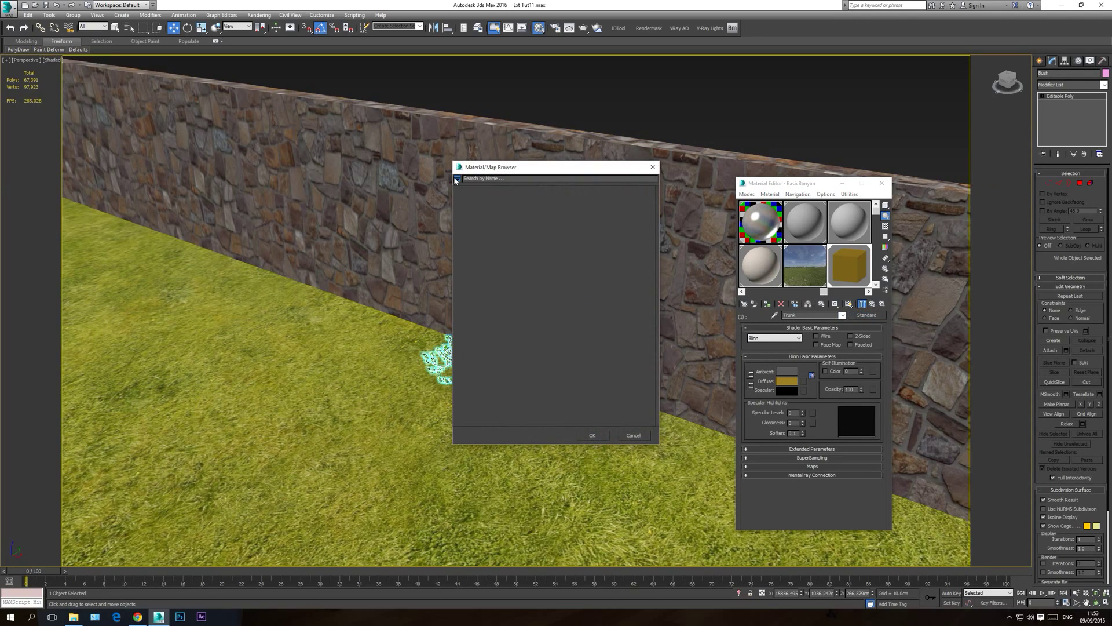
click(457, 178)
click(477, 169)
click(457, 179)
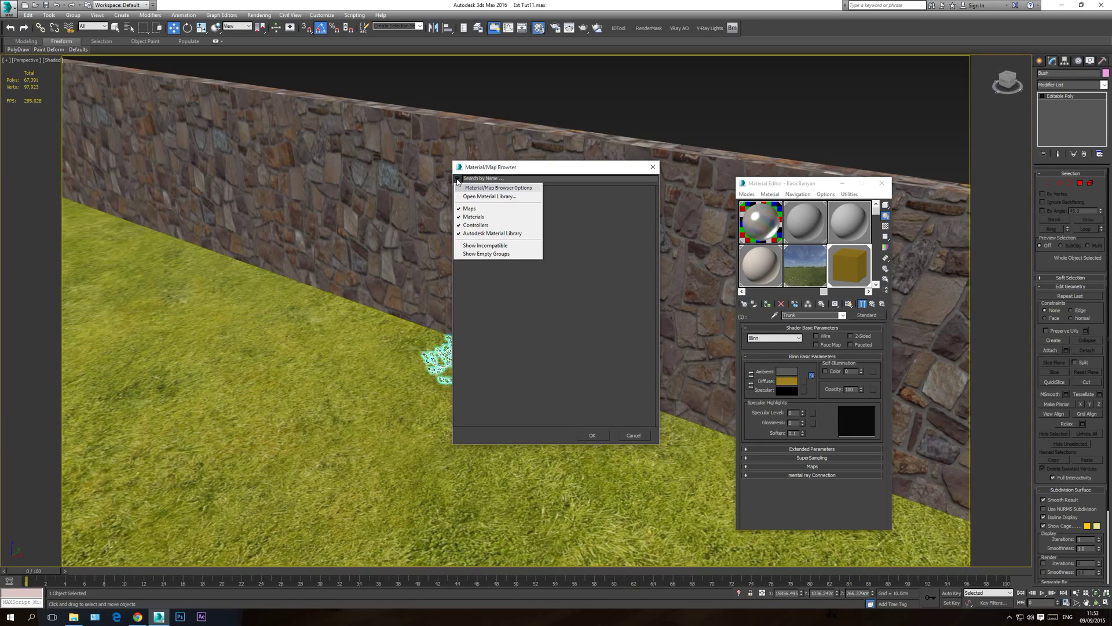
click(486, 248)
click(457, 179)
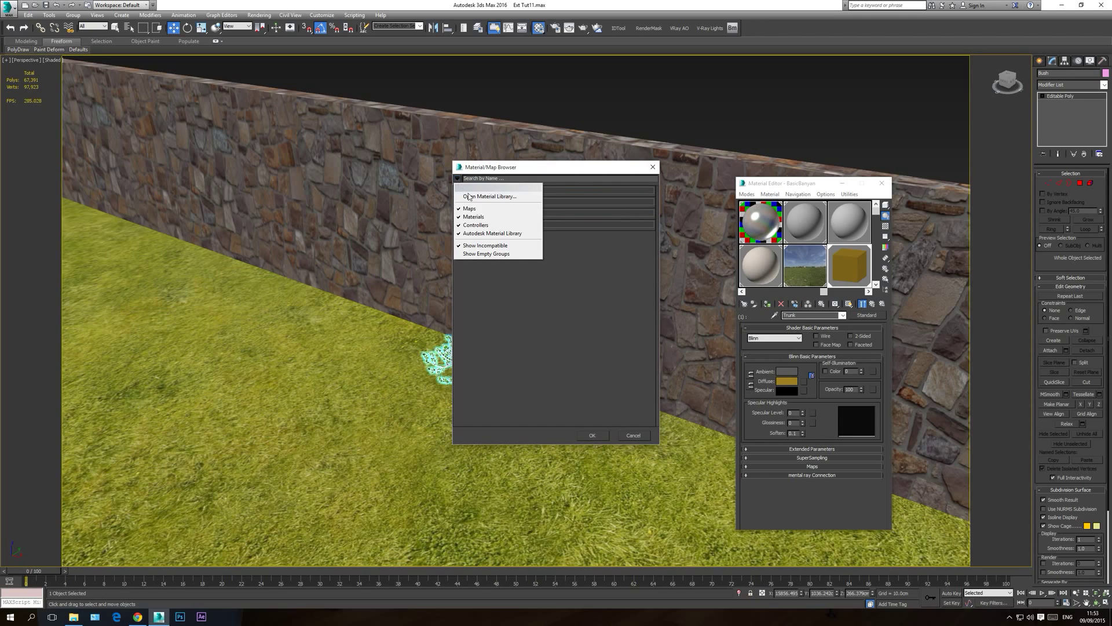
click(490, 246)
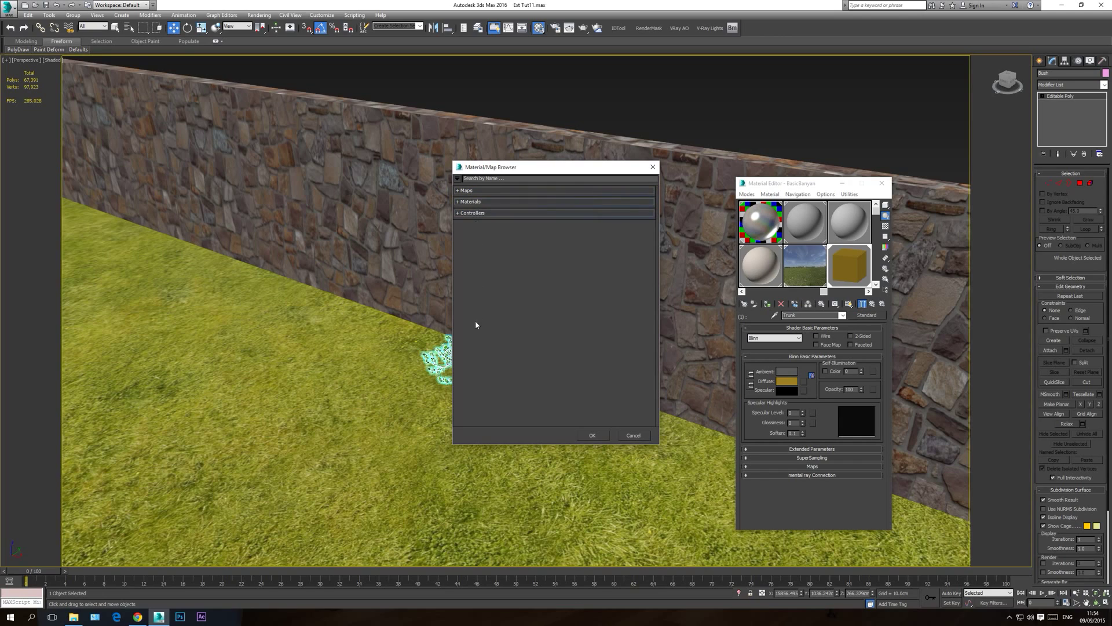
- Reopen the browser, expand Materials > V-Ray, and create a VRayMtl (Material #180) for Trunk
click(652, 167)
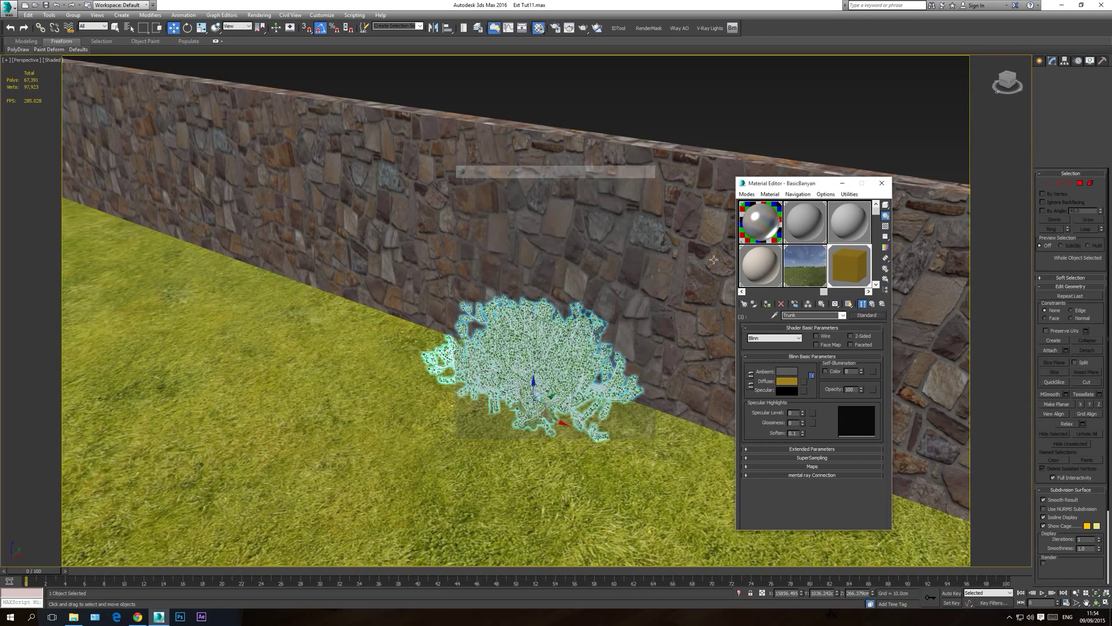
click(744, 304)
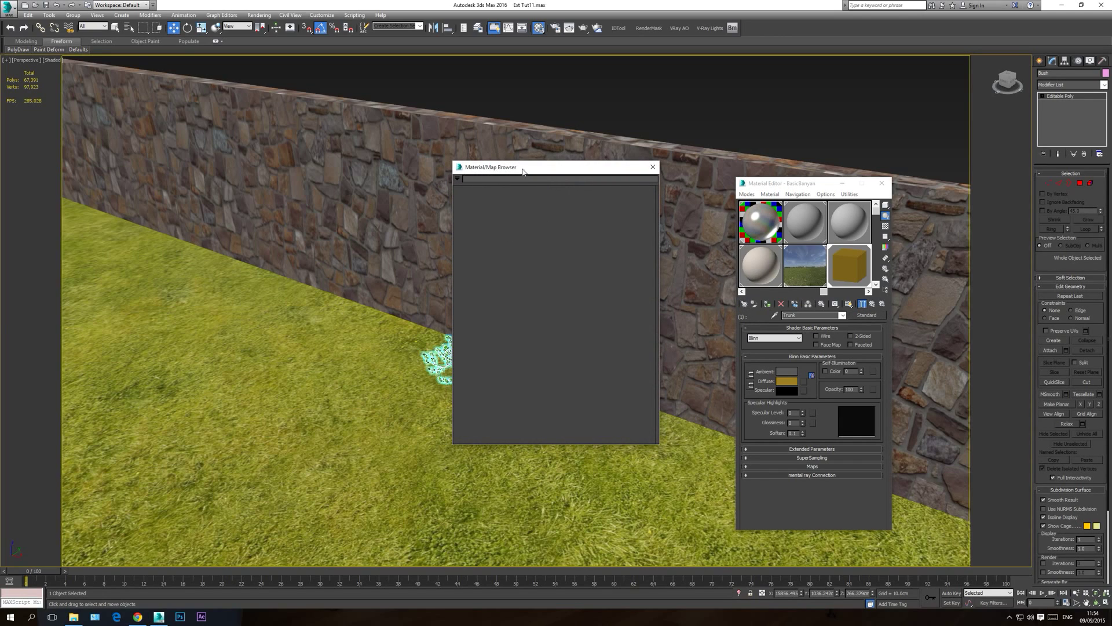
click(457, 178)
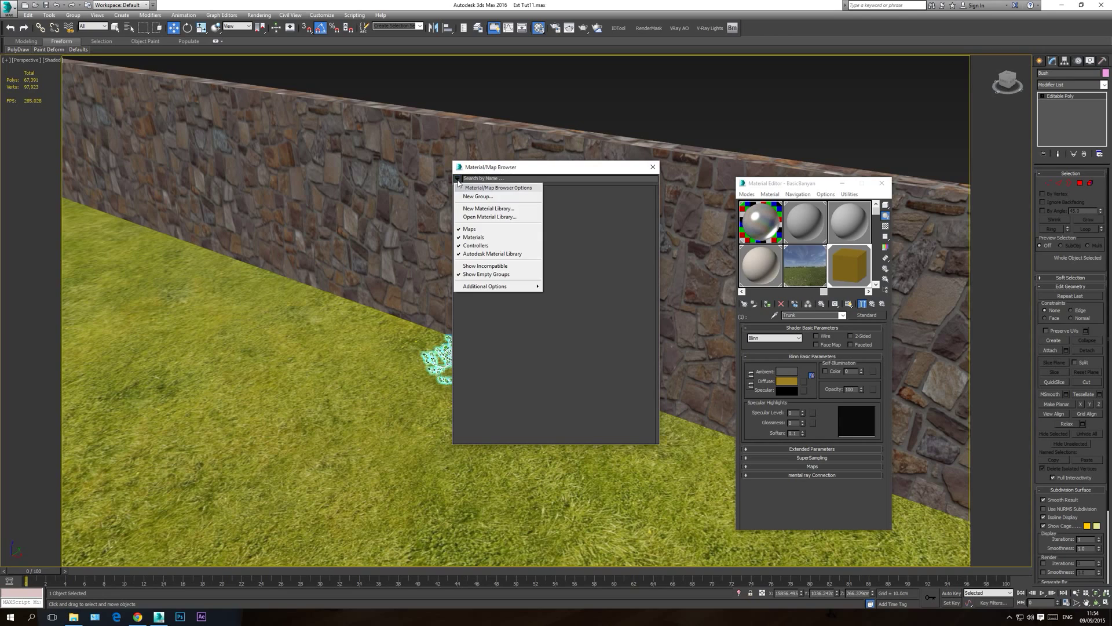
click(486, 266)
click(457, 179)
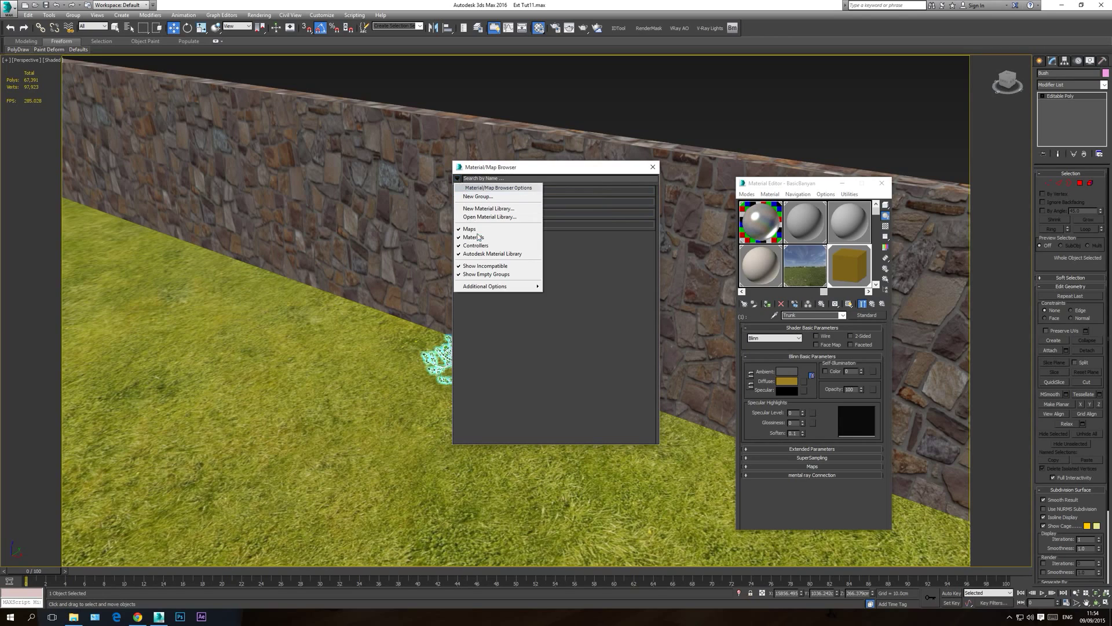
click(486, 267)
click(476, 202)
click(477, 223)
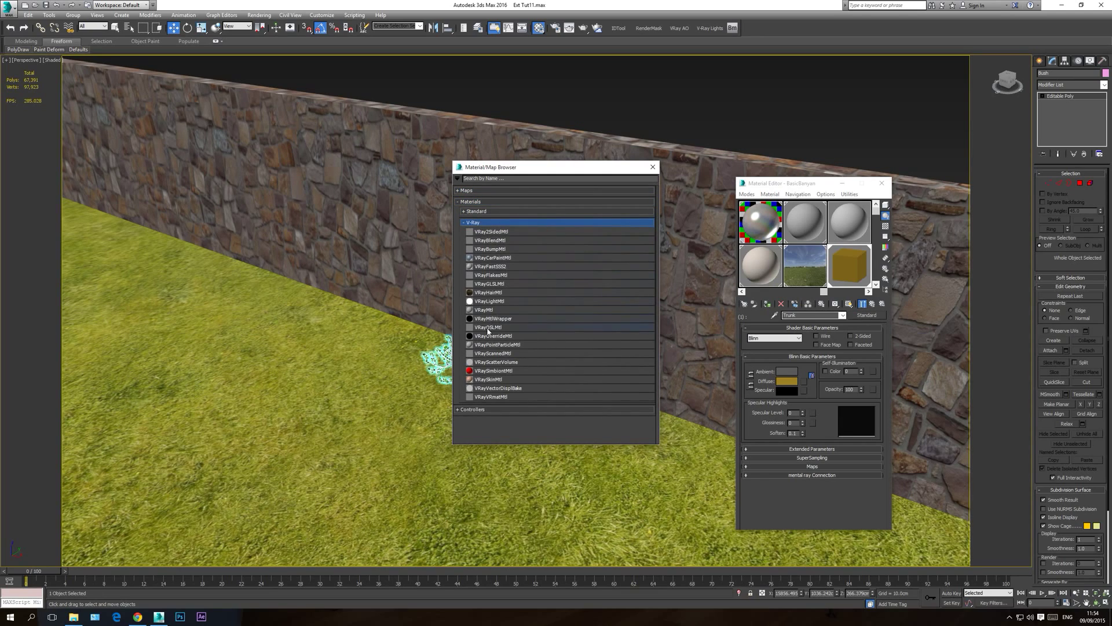
double_click(485, 311)
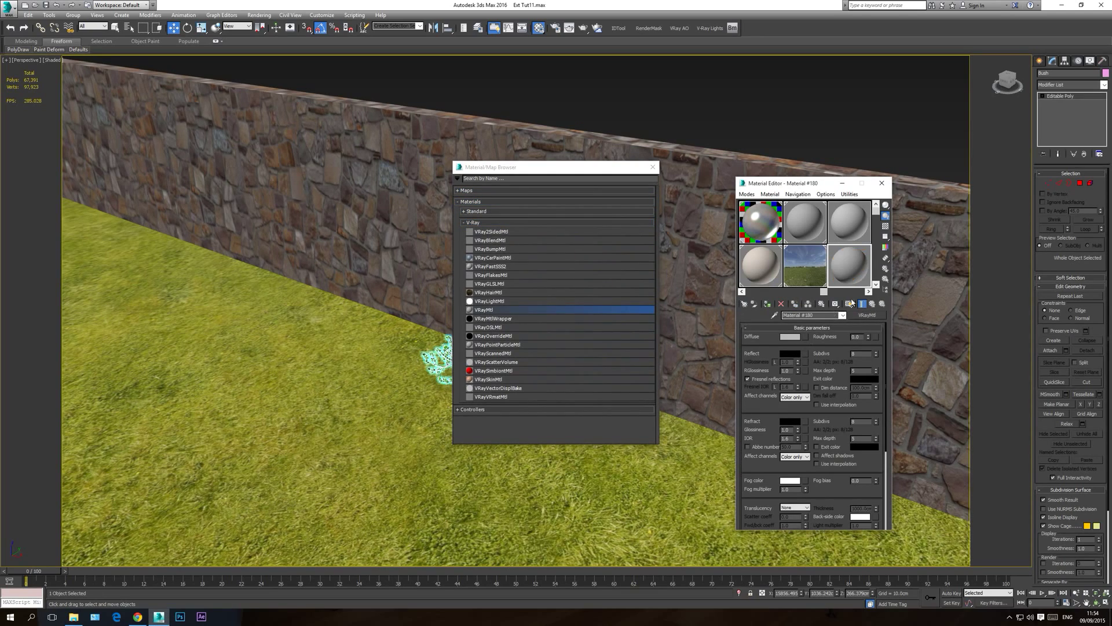
- Assign a Bitmap map to Material #180's Diffuse slot
click(655, 168)
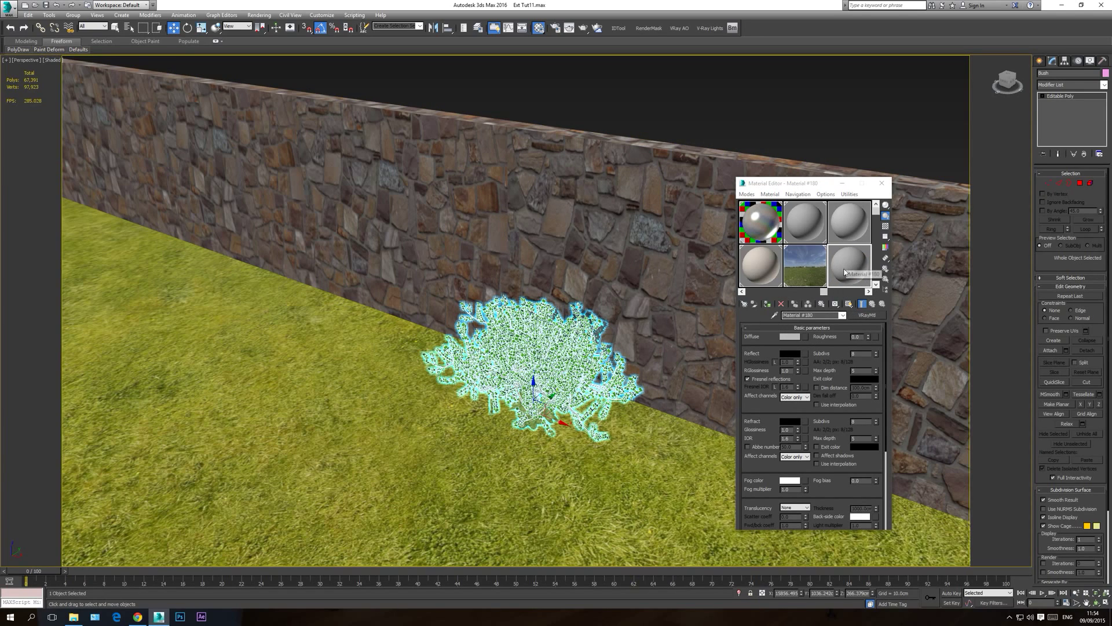
click(805, 337)
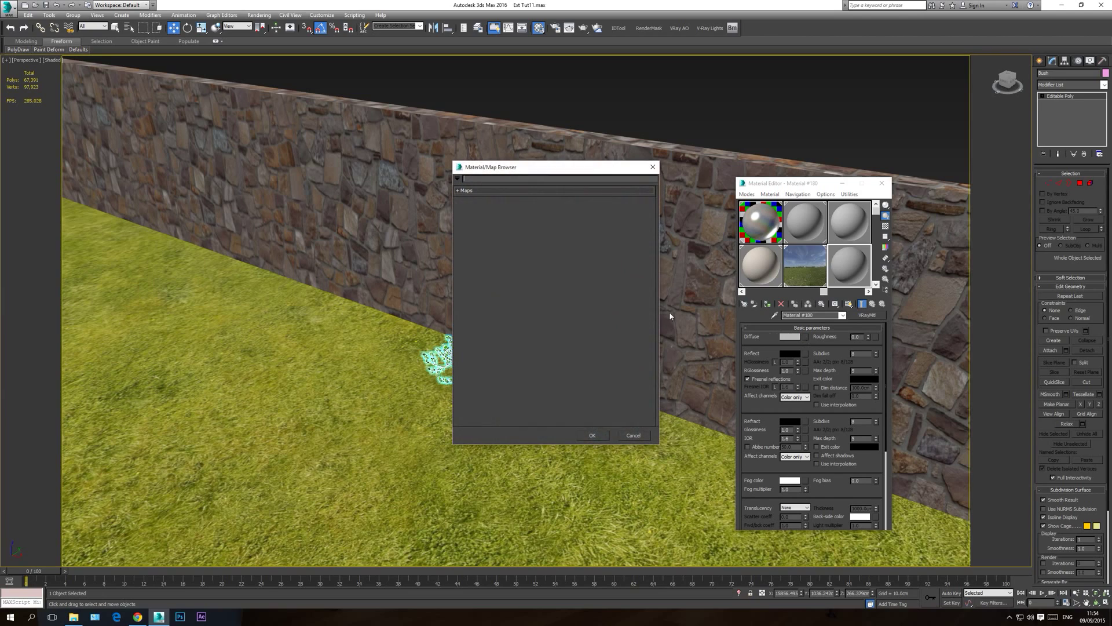
click(467, 191)
click(480, 201)
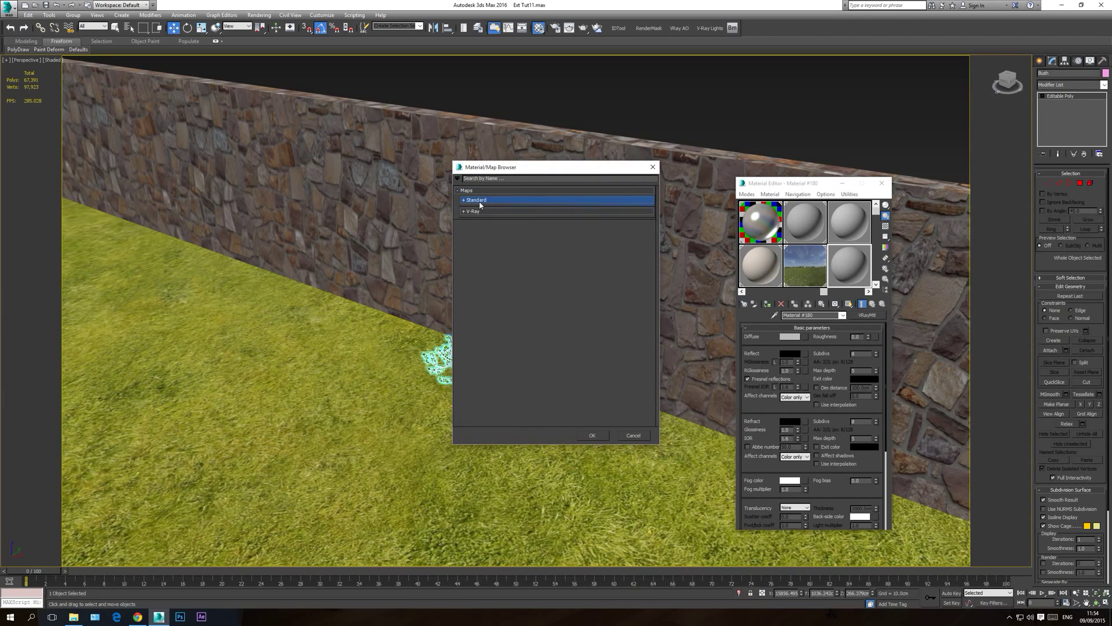
double_click(483, 209)
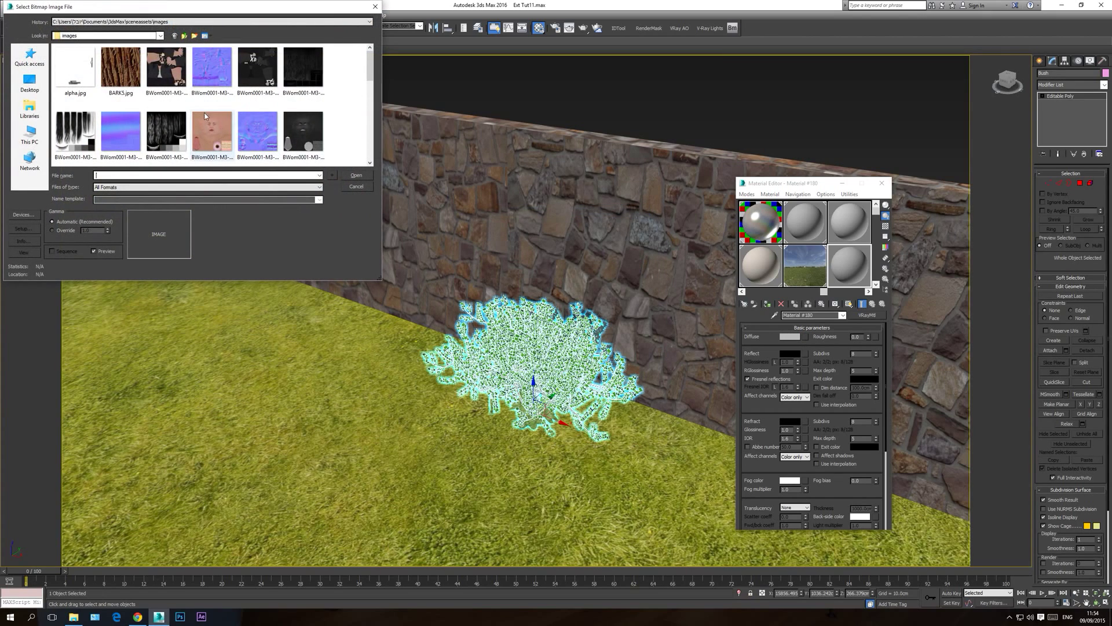
- Browse the bitmap file dialog to E: > 1 - 3D Library > 10-IVY Generator > textures
click(138, 36)
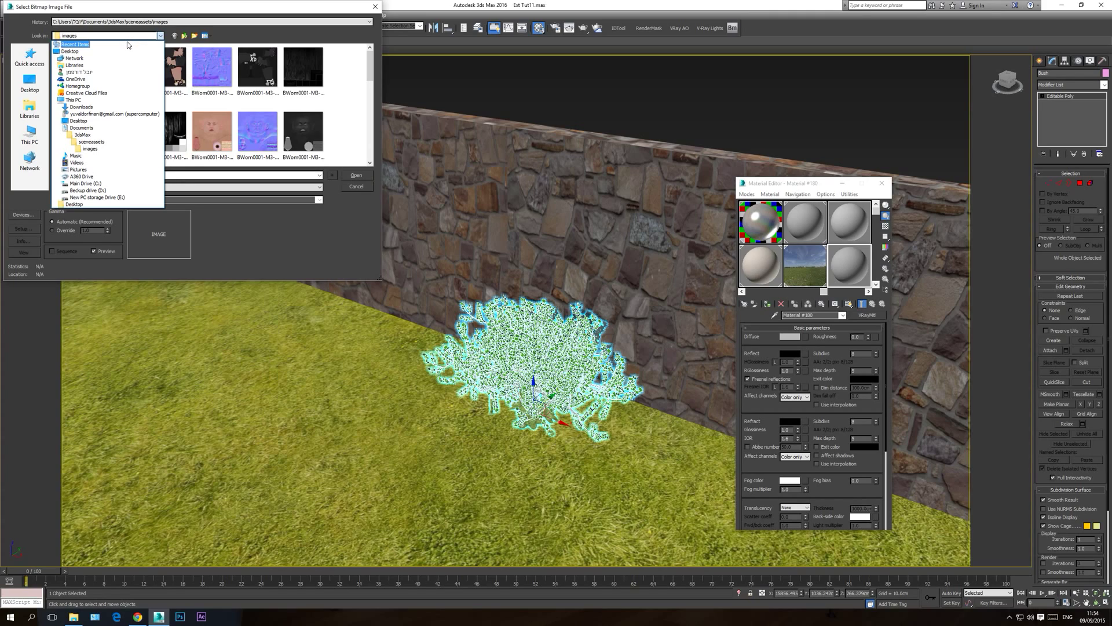
click(93, 190)
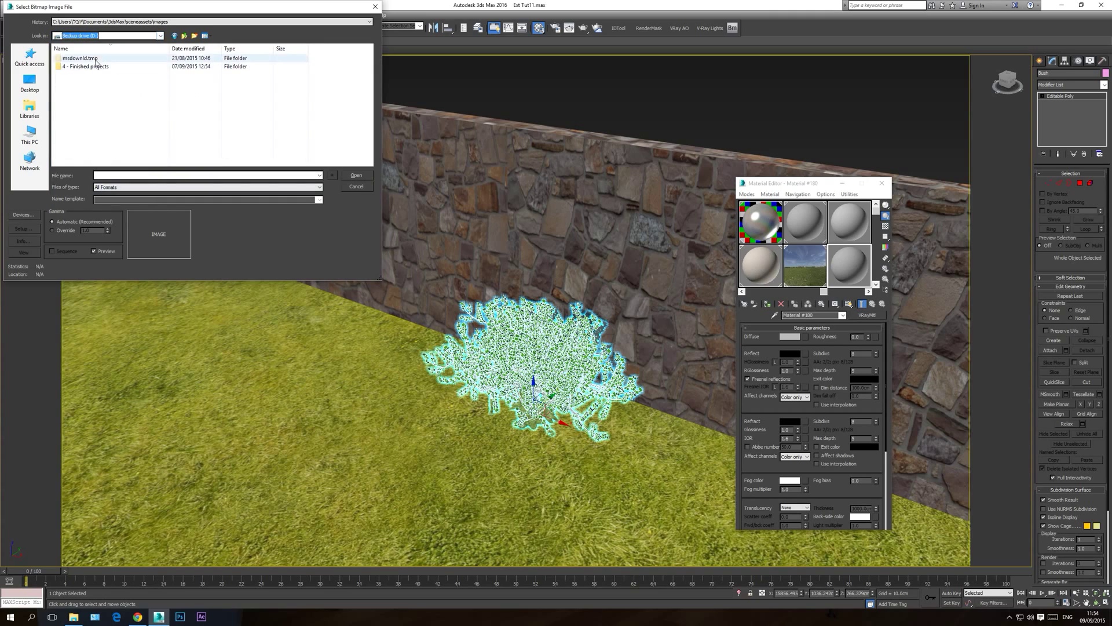
click(107, 35)
click(97, 197)
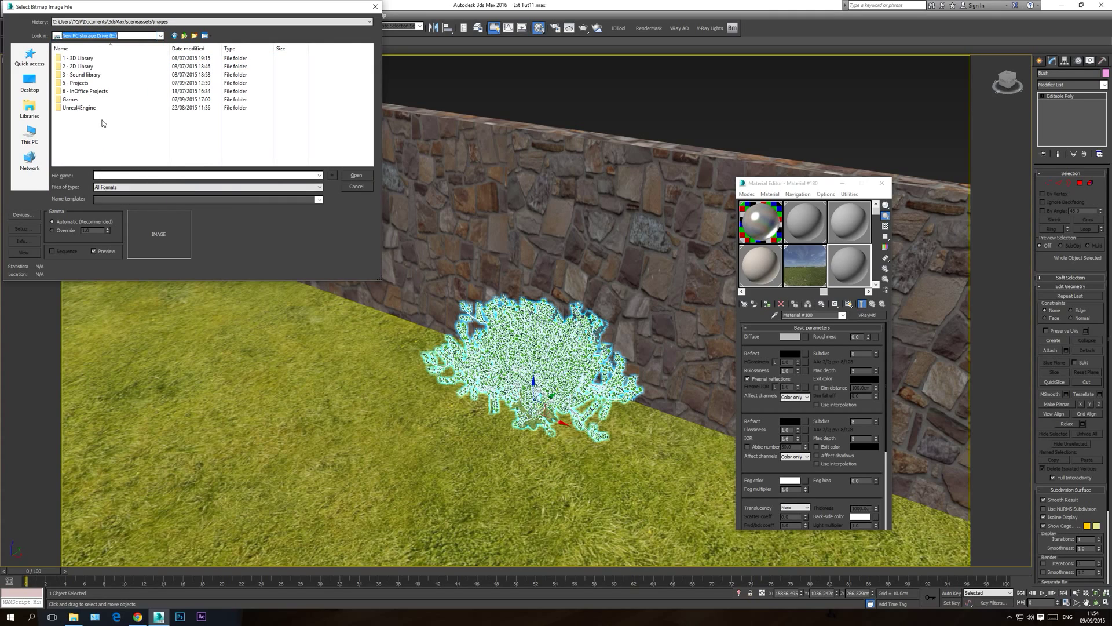
double_click(78, 58)
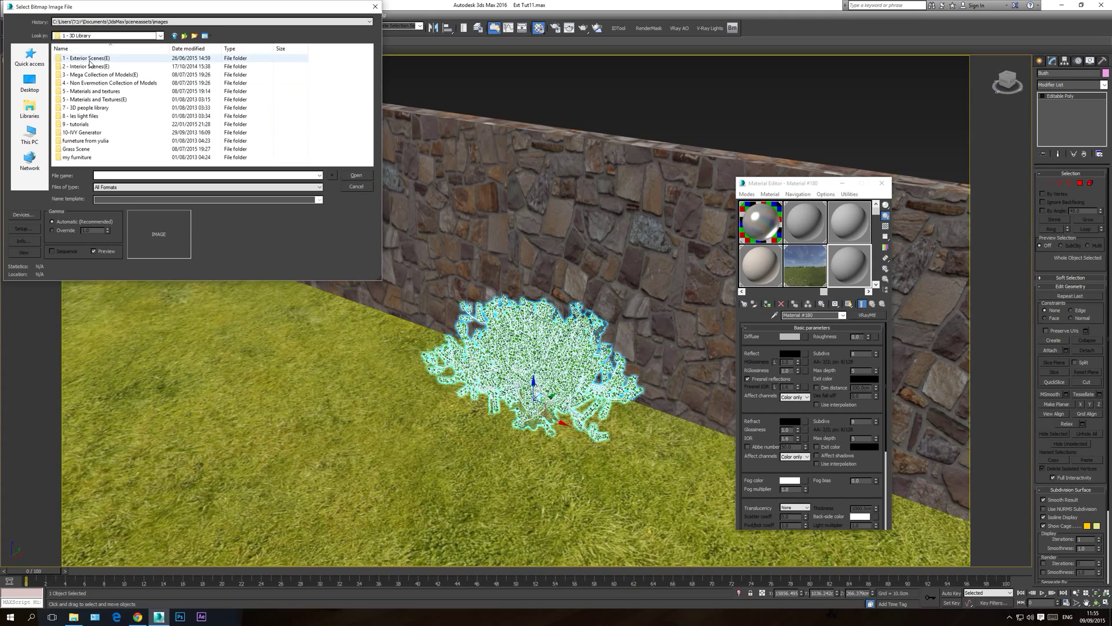
double_click(87, 132)
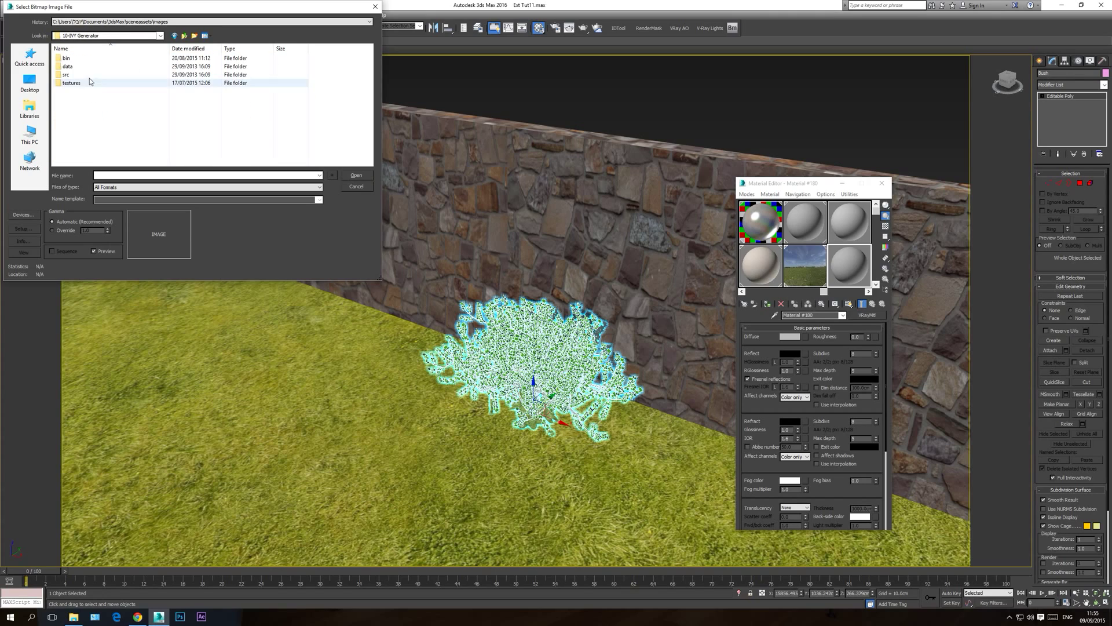
double_click(74, 82)
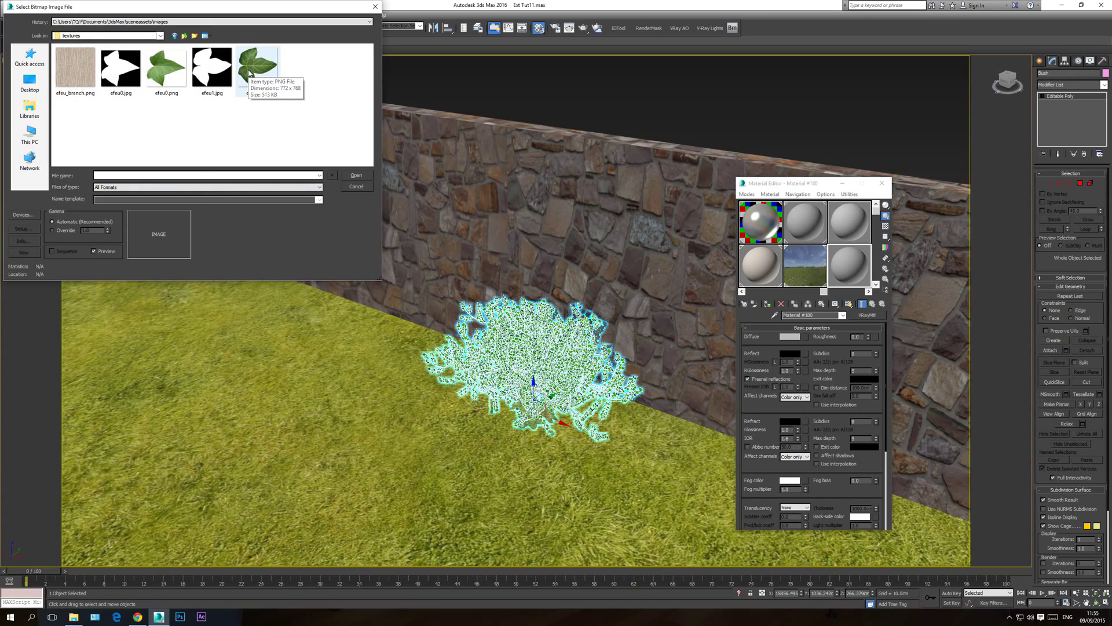
- Load efeu_branch.png as Material #180's diffuse bitmap and frame the bush in the viewport
double_click(71, 77)
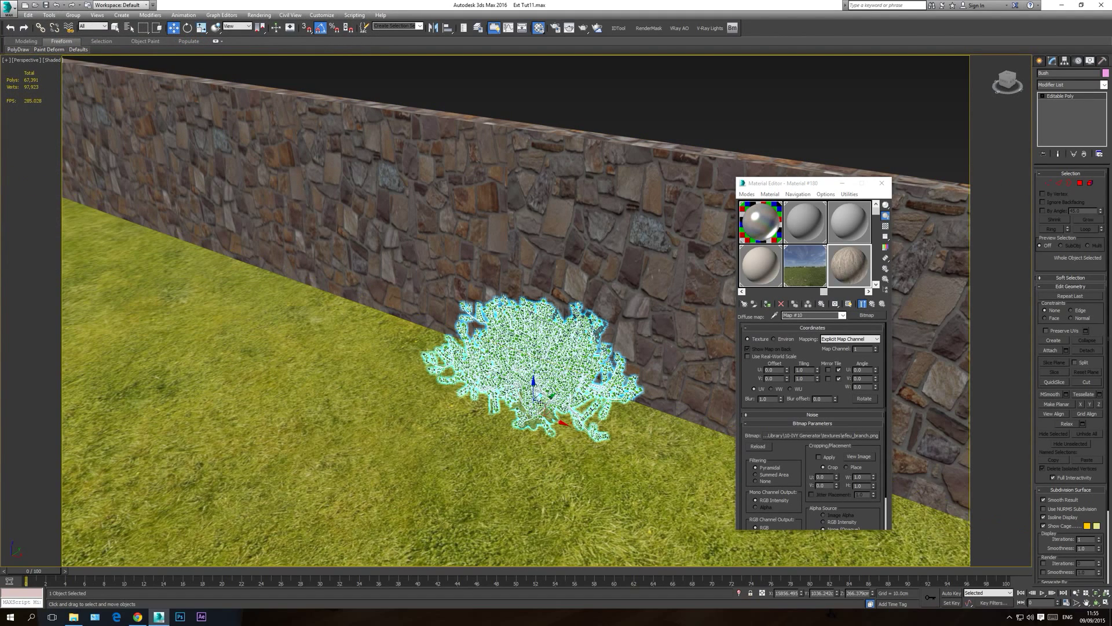
key(z)
alt+middle_drag(533, 333, 562, 321)
scroll(562, 321, up, 10)
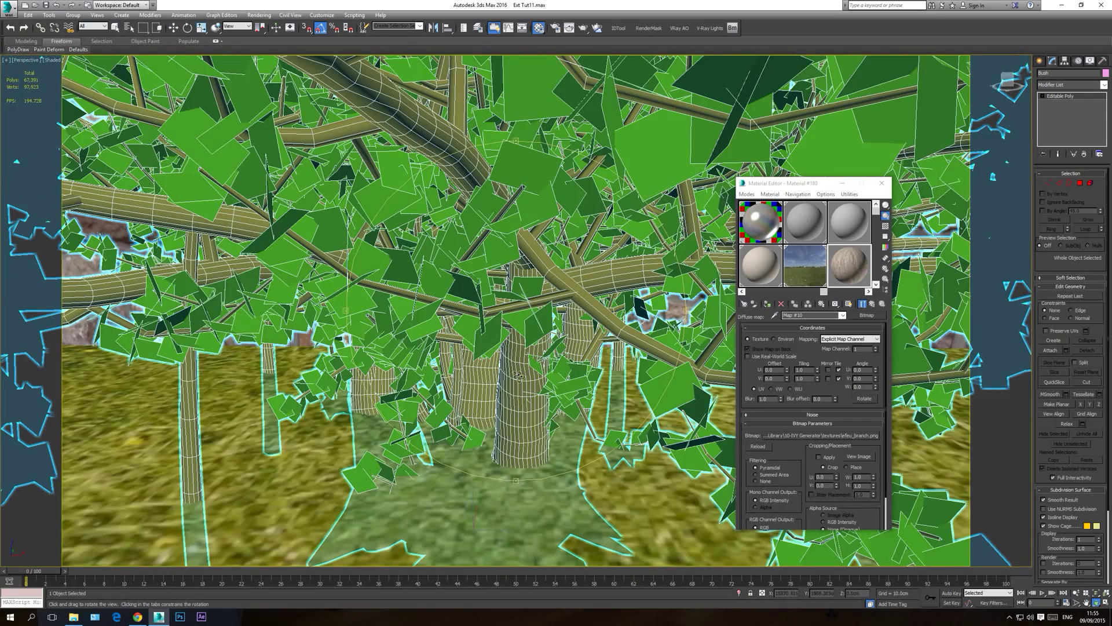
key(w)
key(F3)
click(301, 483)
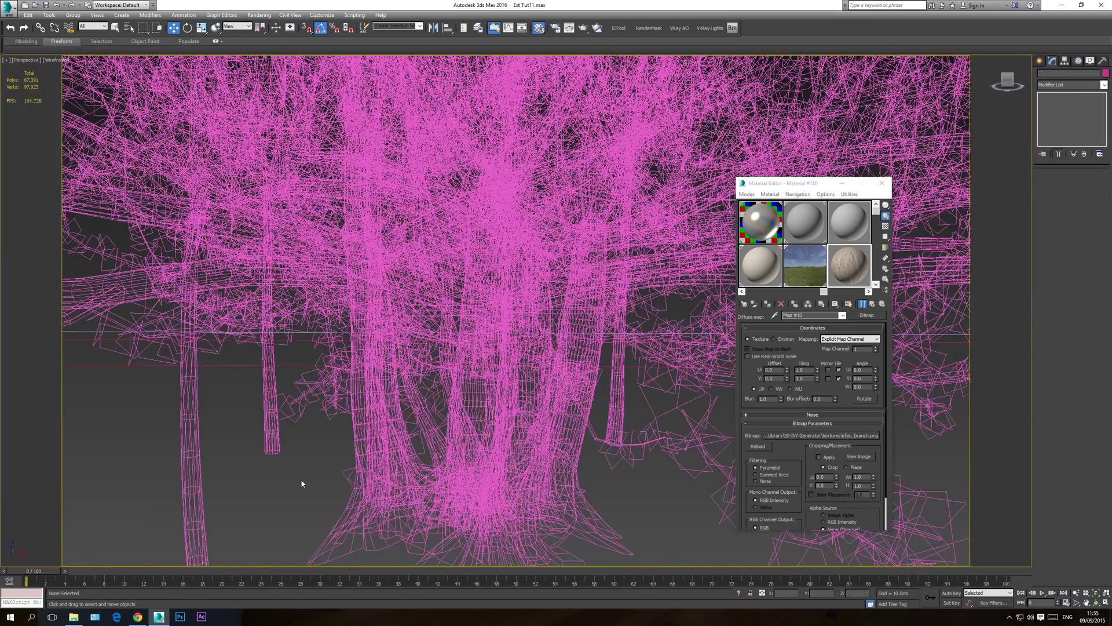
key(F3)
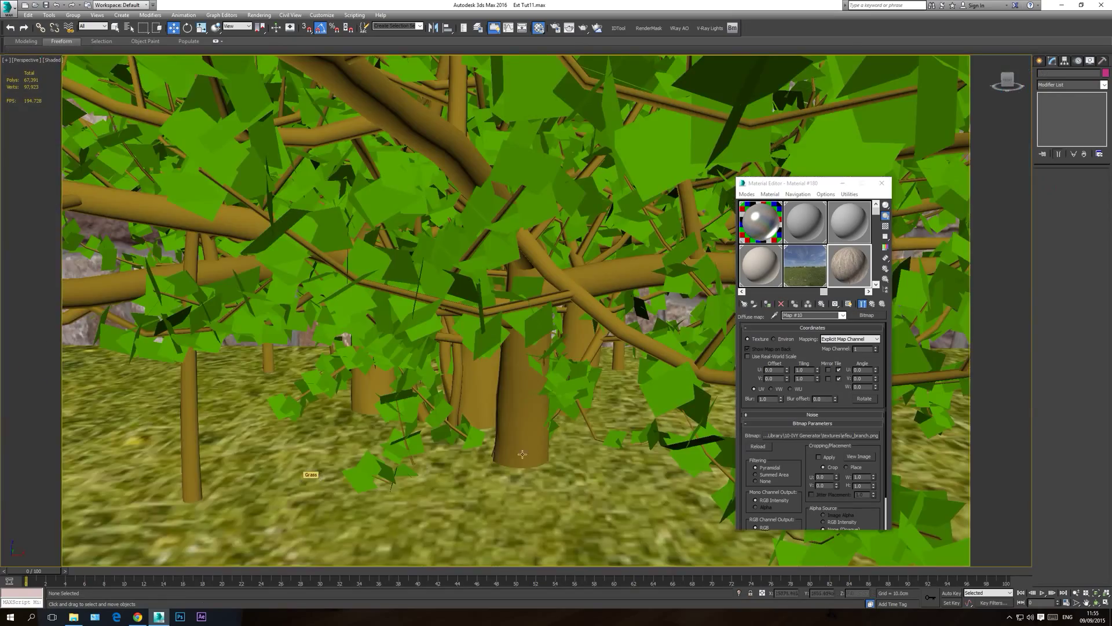
- Pick the tree's material from the scene and instance Material #180 into its first sub-material
click(852, 266)
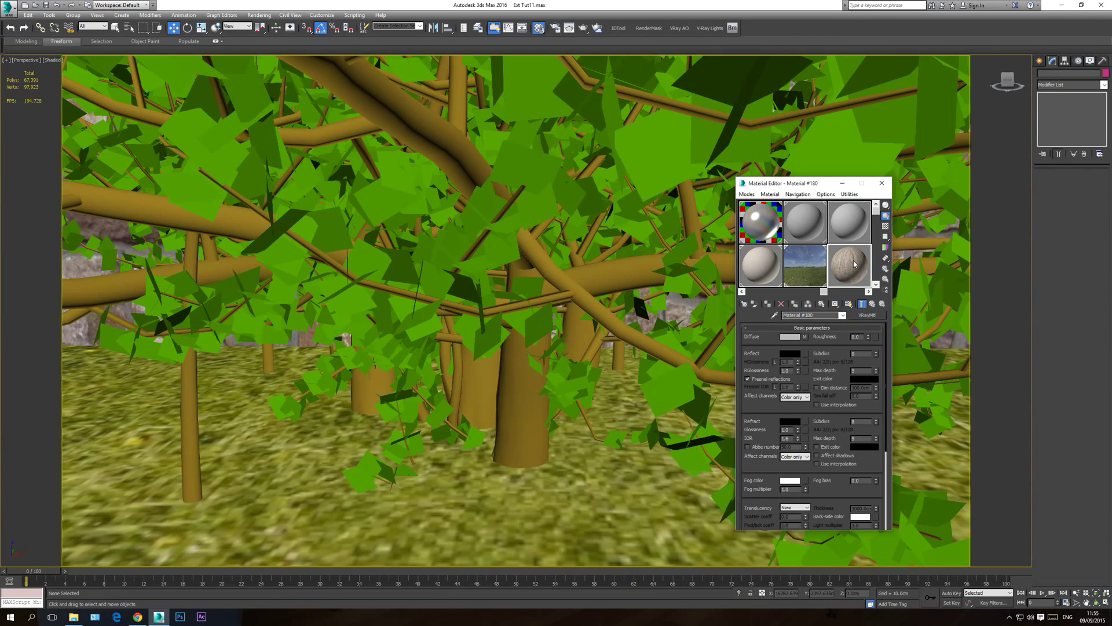
click(838, 316)
click(849, 222)
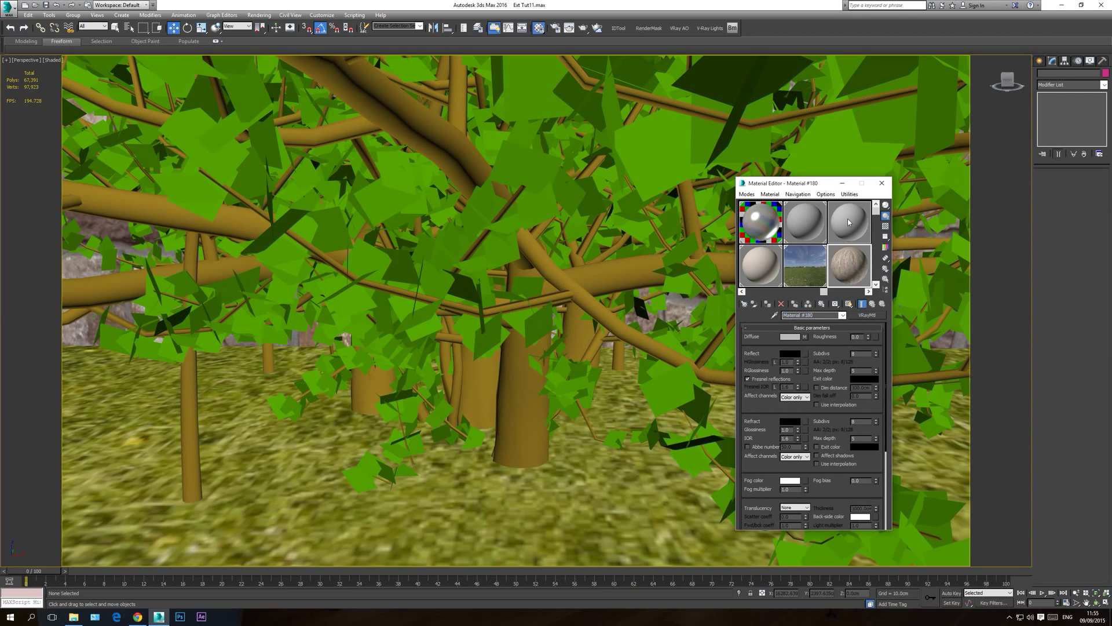
click(770, 194)
click(782, 205)
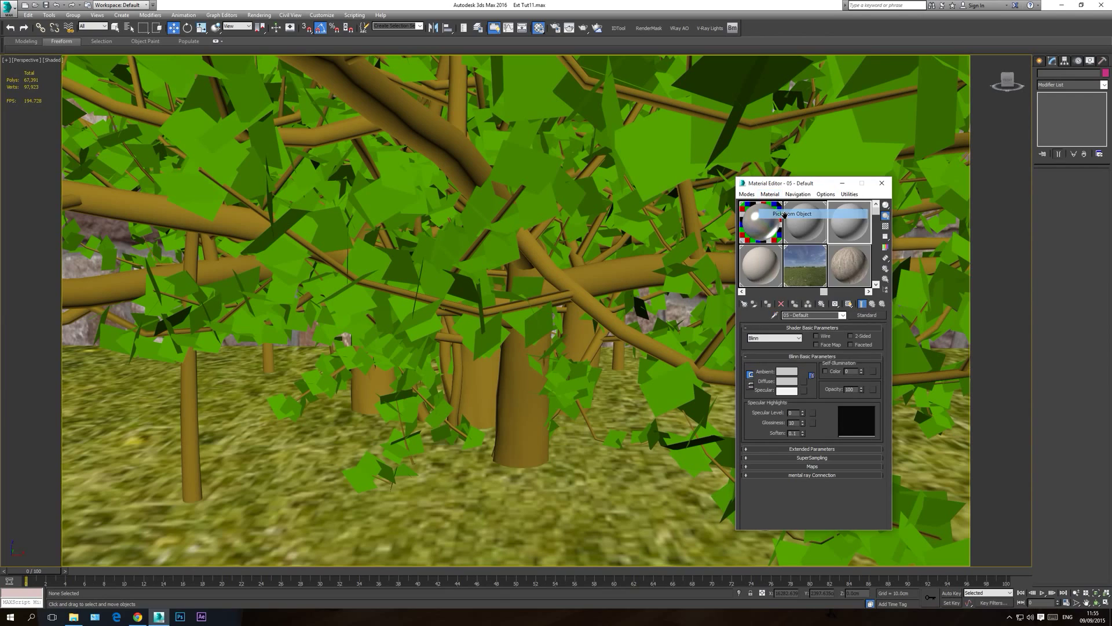
click(634, 156)
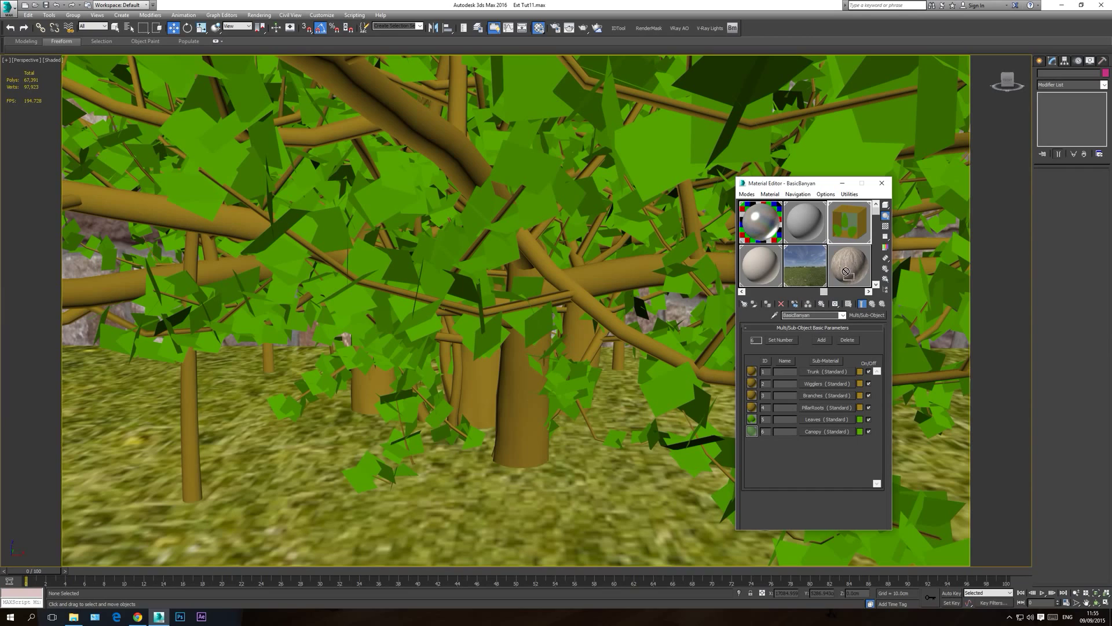
drag(769, 363, 823, 375)
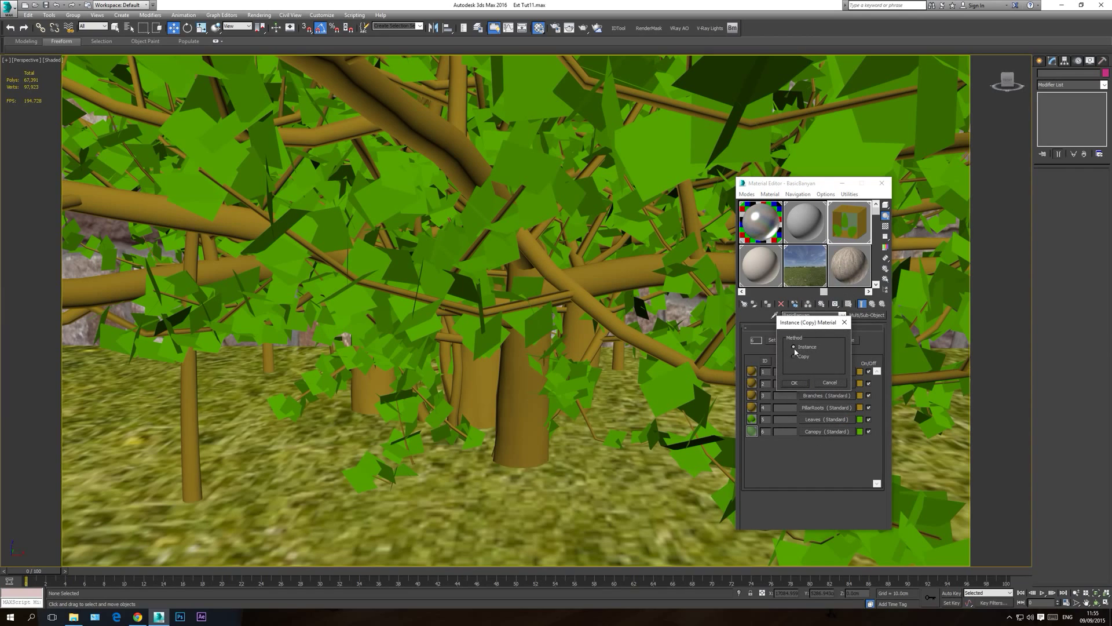
click(795, 383)
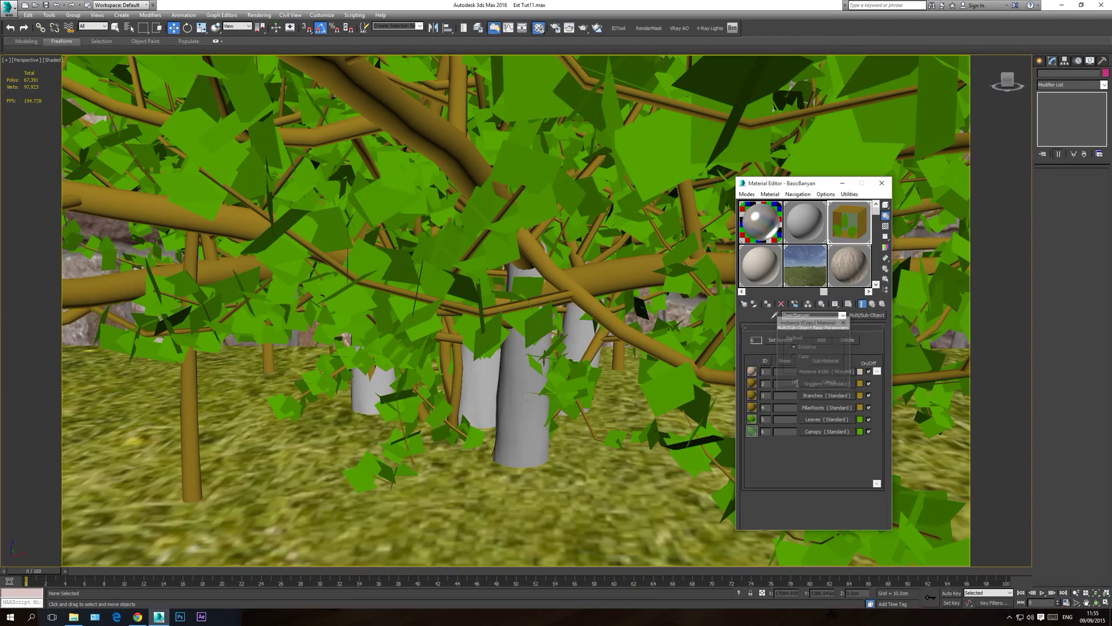
- Display Material #180's bark texture shaded in the viewport on the bush's trunks
click(845, 279)
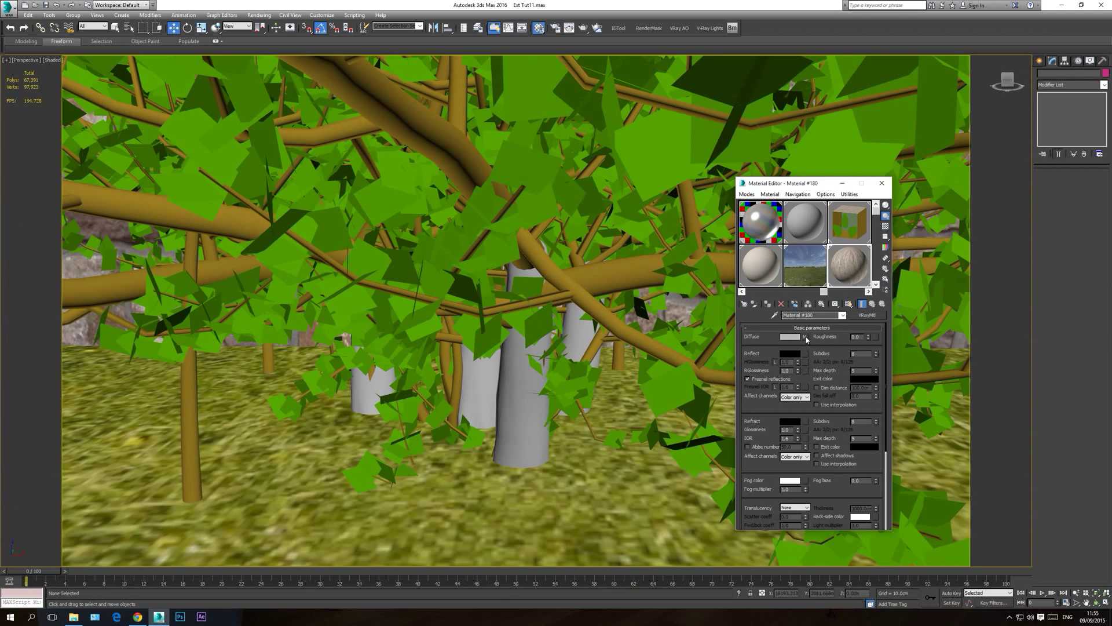
click(848, 306)
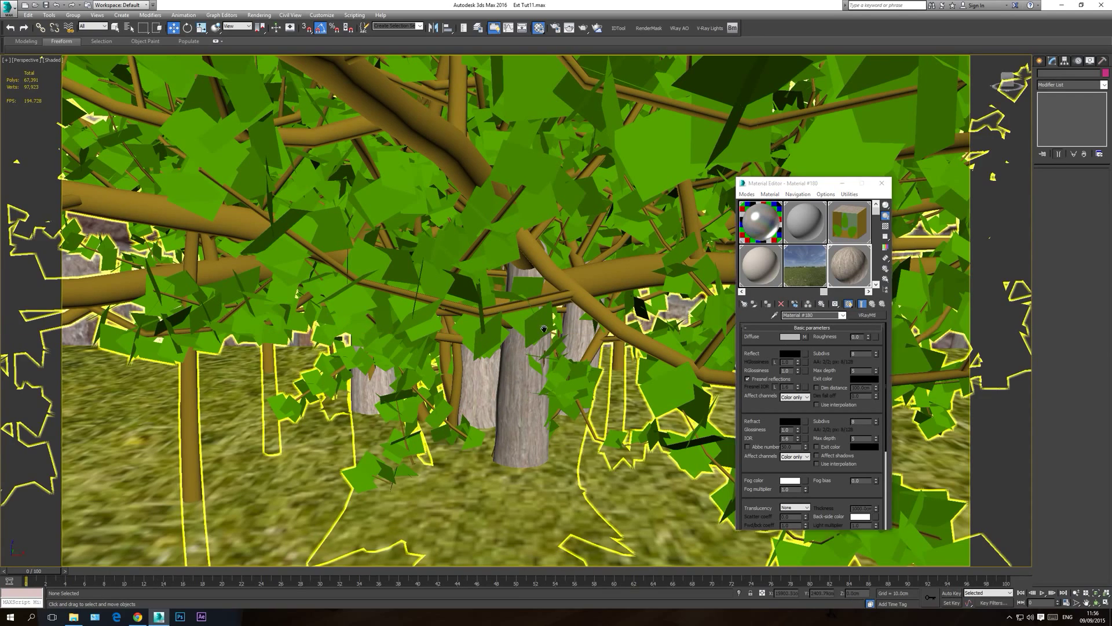
scroll(542, 339, down, 5)
scroll(545, 379, up, 5)
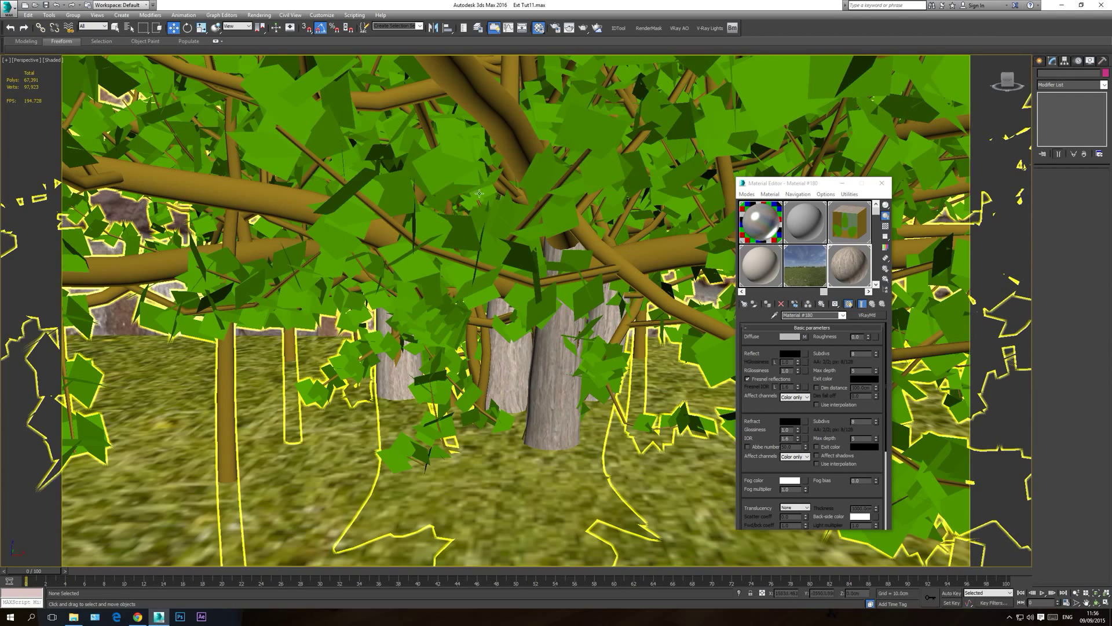
click(872, 304)
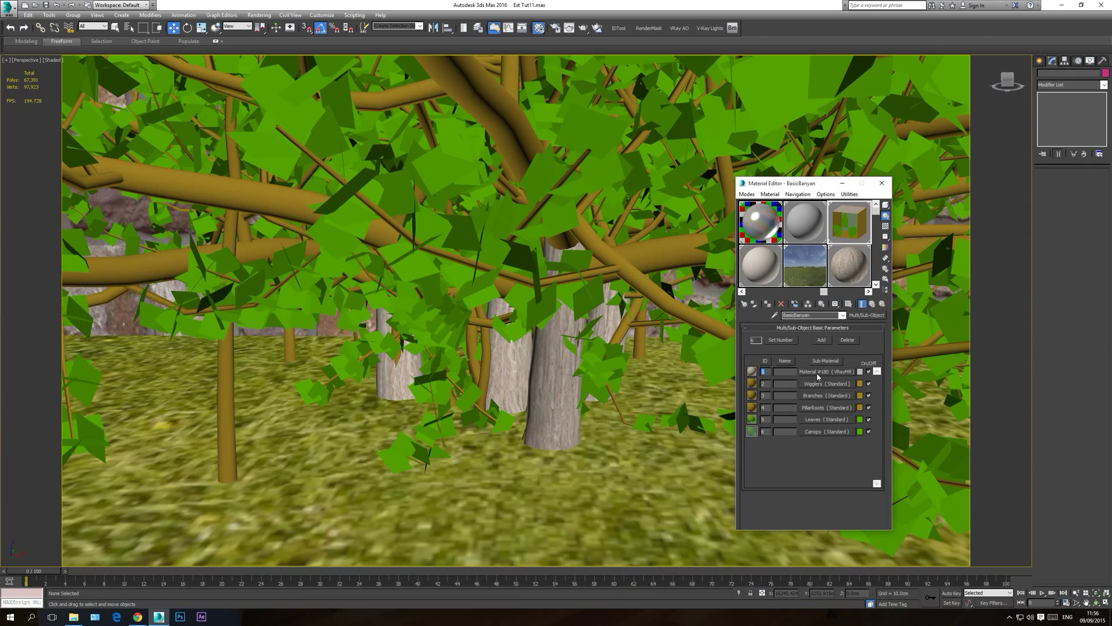
- Instance the bark sub-material onto the Wigglers, Branches and fourth sub-material slots
drag(820, 374, 806, 394)
click(796, 383)
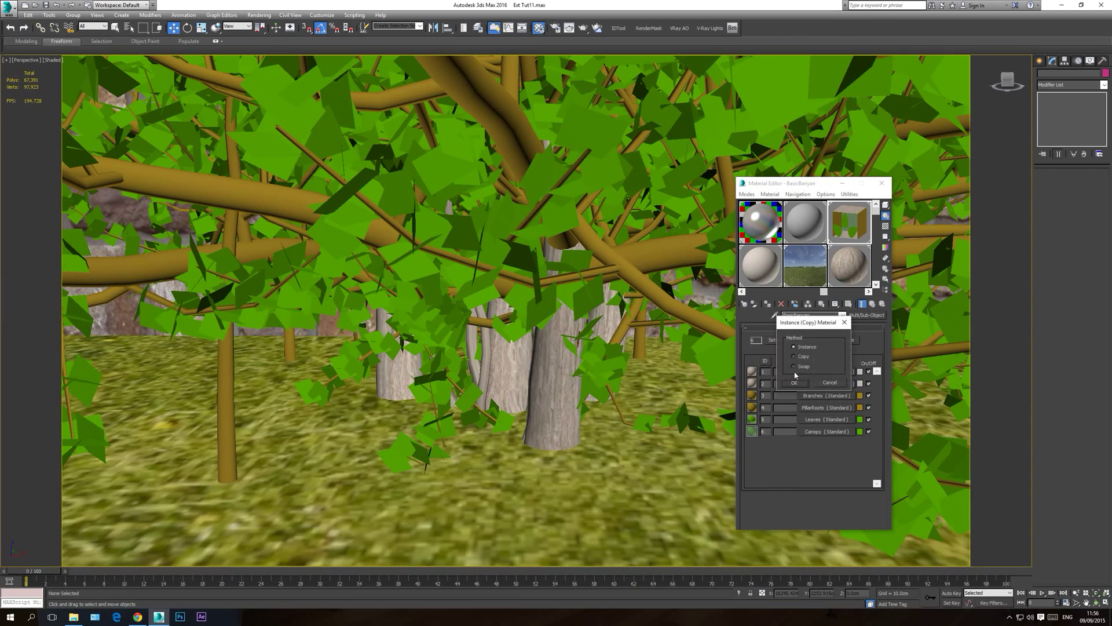
key(Return)
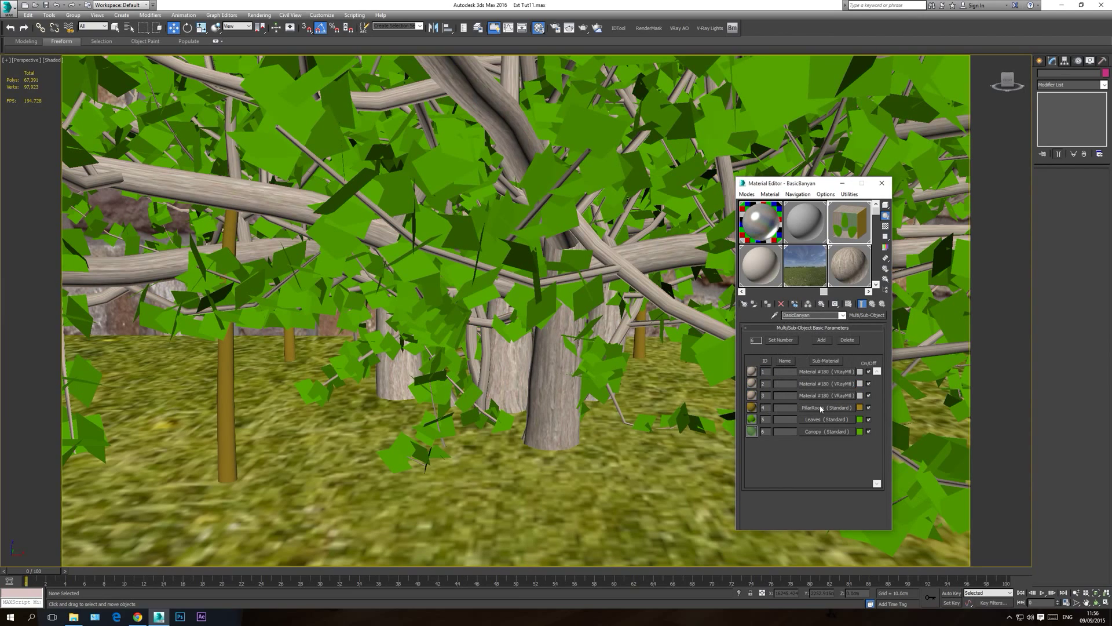
drag(825, 398, 766, 386)
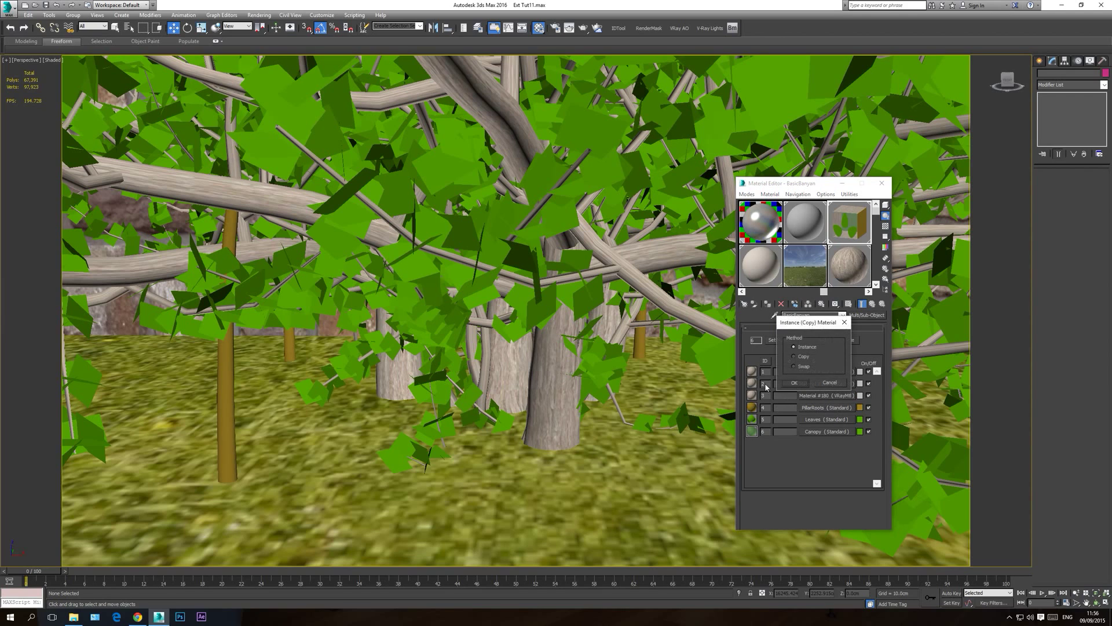
click(794, 383)
scroll(359, 269, down, 5)
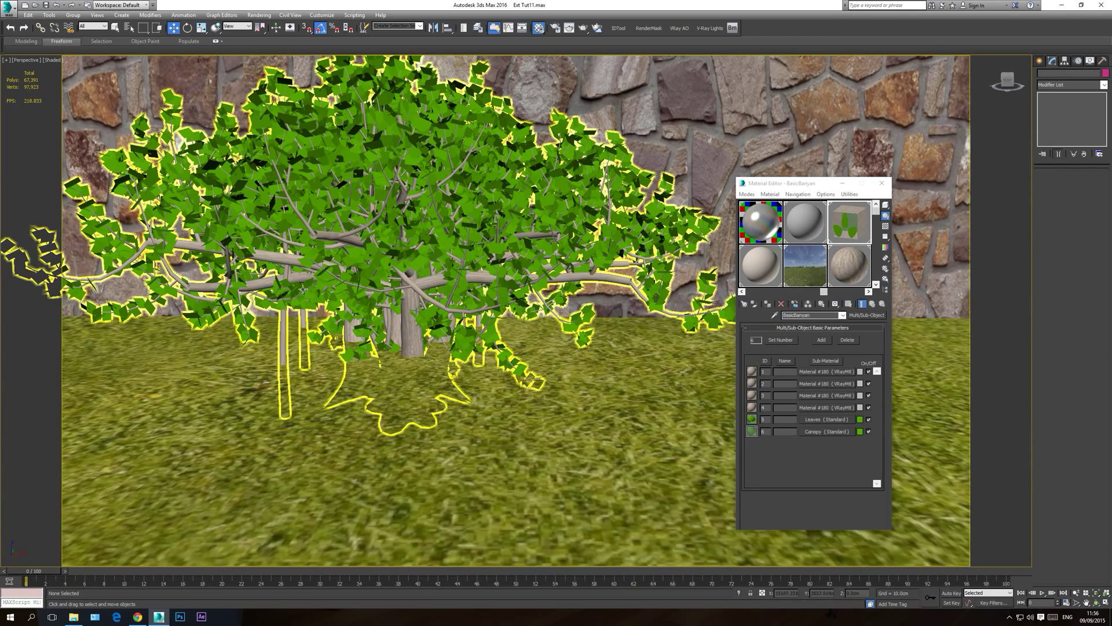
scroll(413, 290, up, 5)
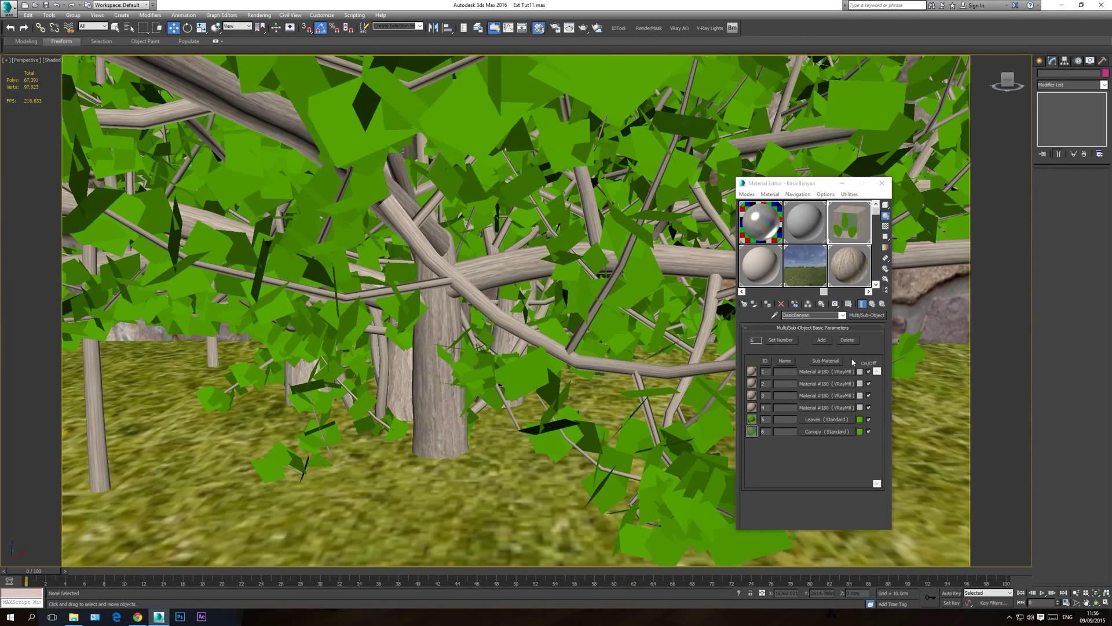
- Darken the bark bitmap Map #10 by setting its Output RGB Level to 0.75
click(858, 271)
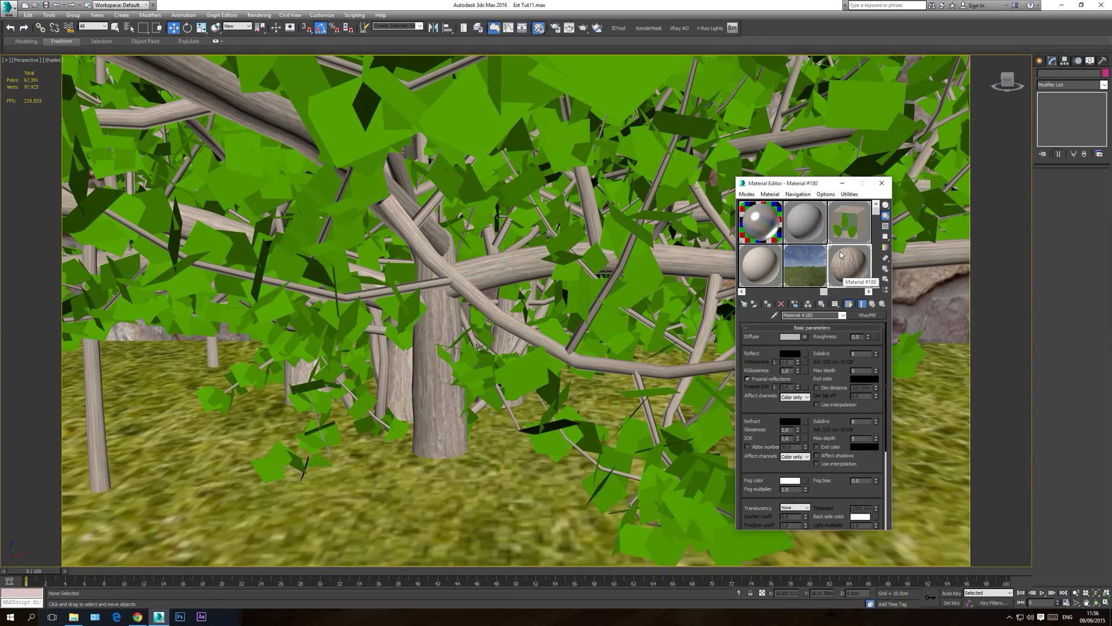
click(805, 336)
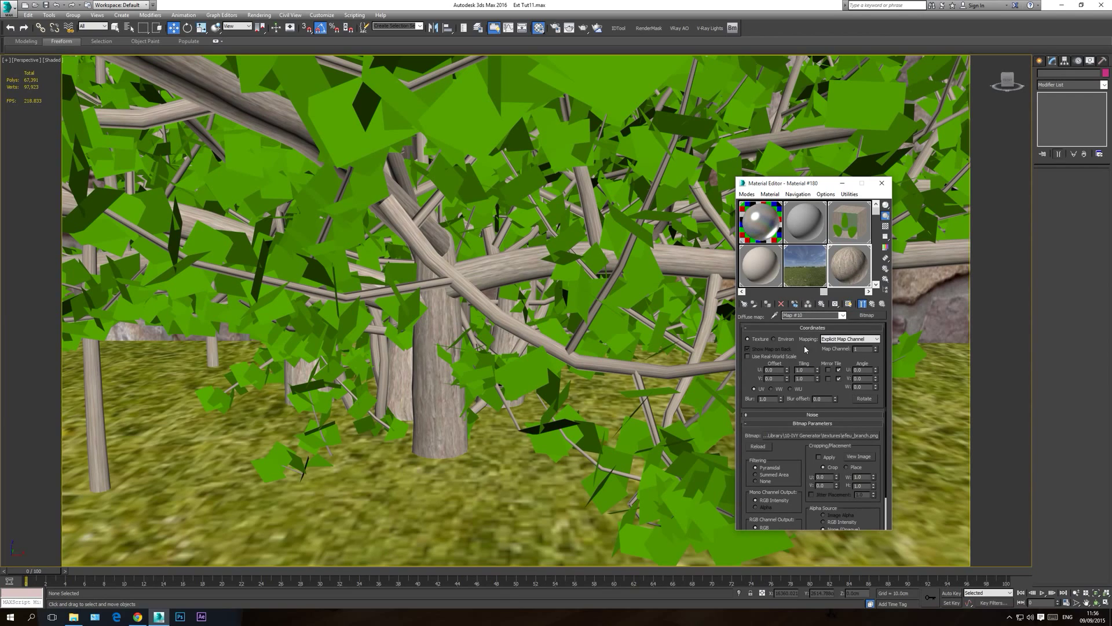
scroll(869, 513, down, 2)
click(859, 418)
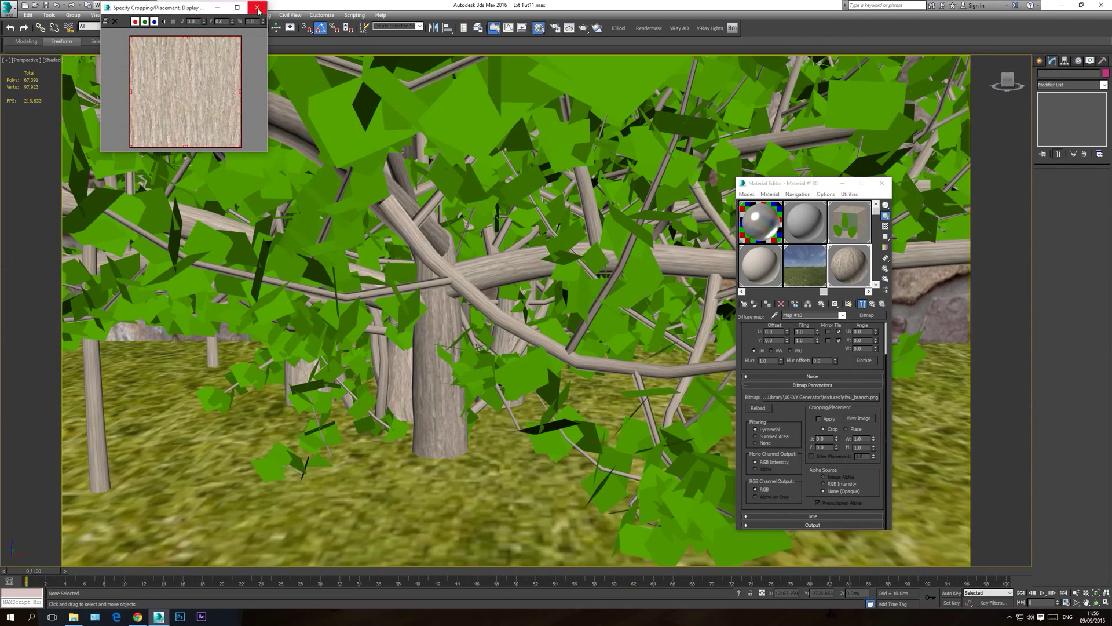
click(257, 8)
click(858, 525)
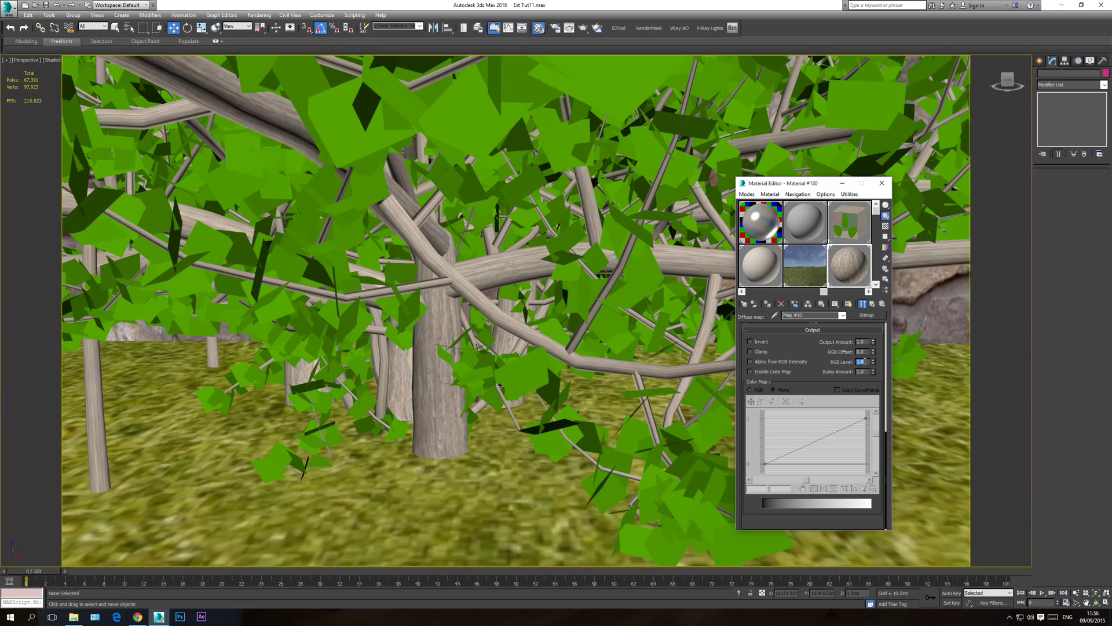
text(5)
key(Return)
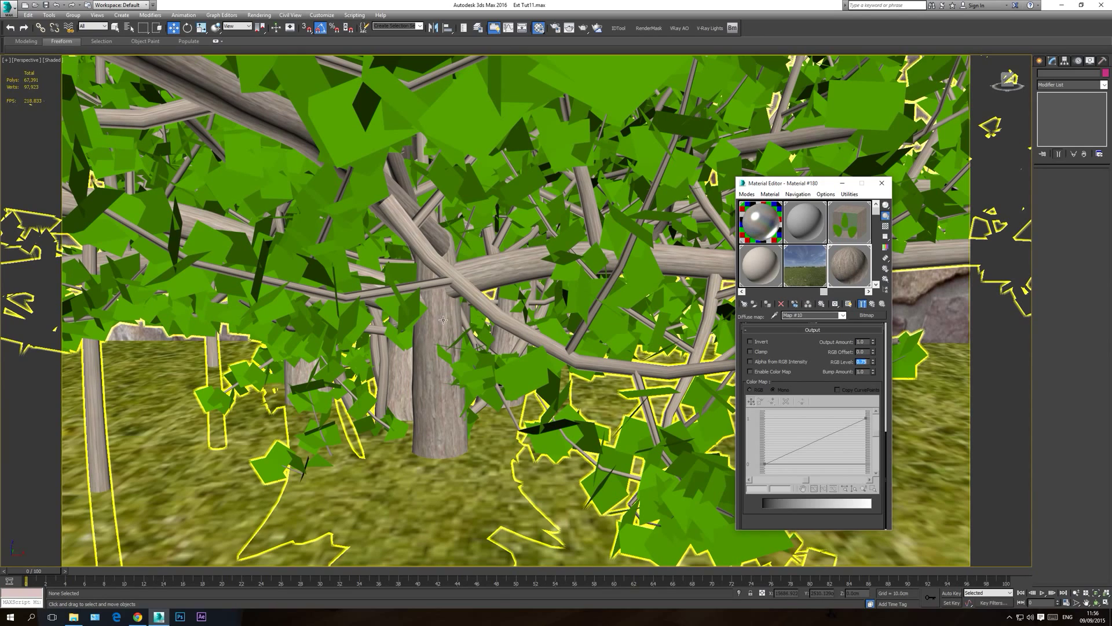
- Copy the efeu_branch.png diffuse bitmap into Material #180's Bump slot
click(843, 315)
click(822, 325)
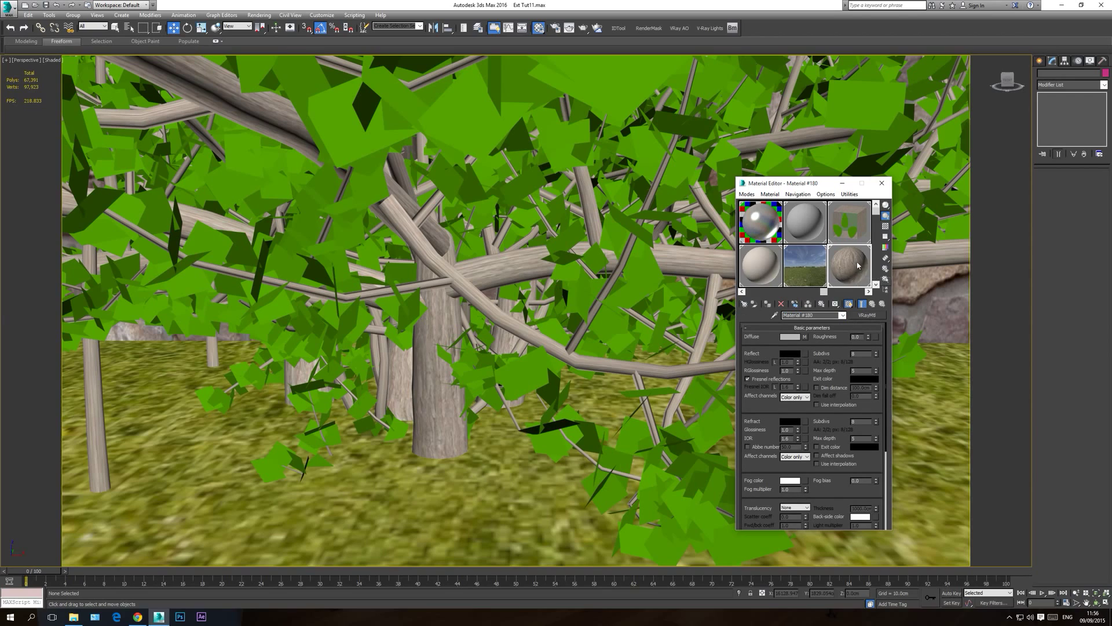
scroll(827, 489, down, 5)
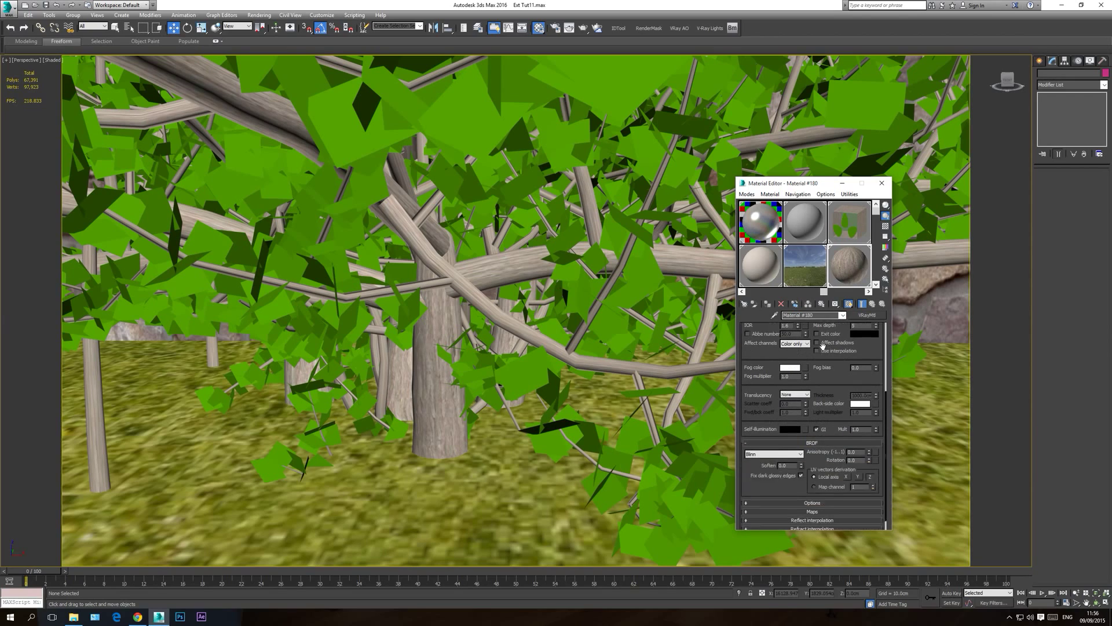
click(812, 499)
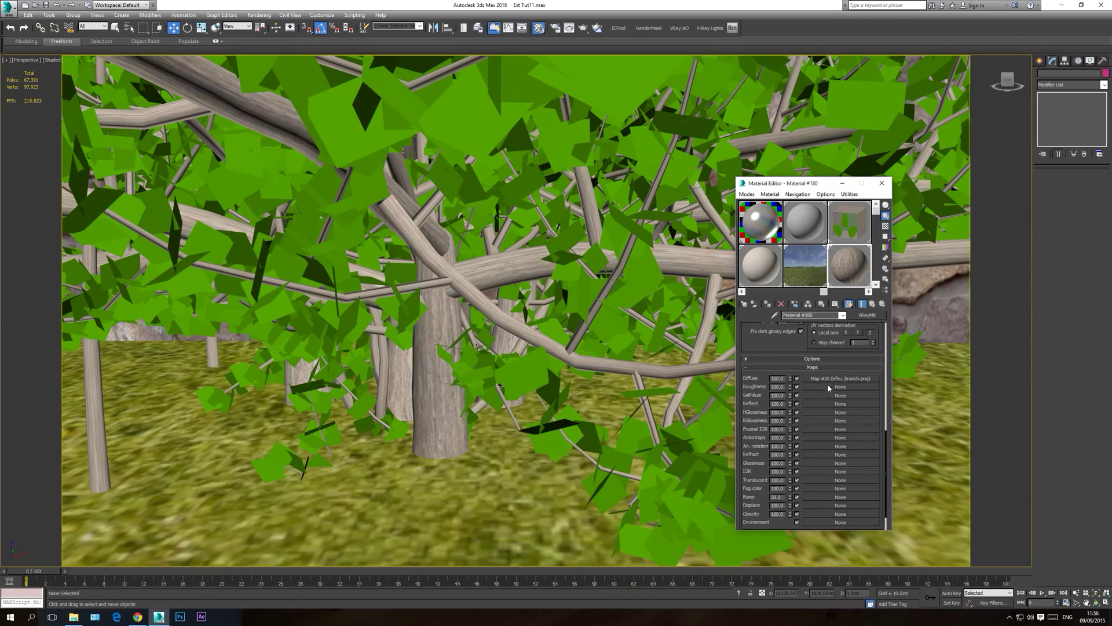
drag(833, 380, 825, 497)
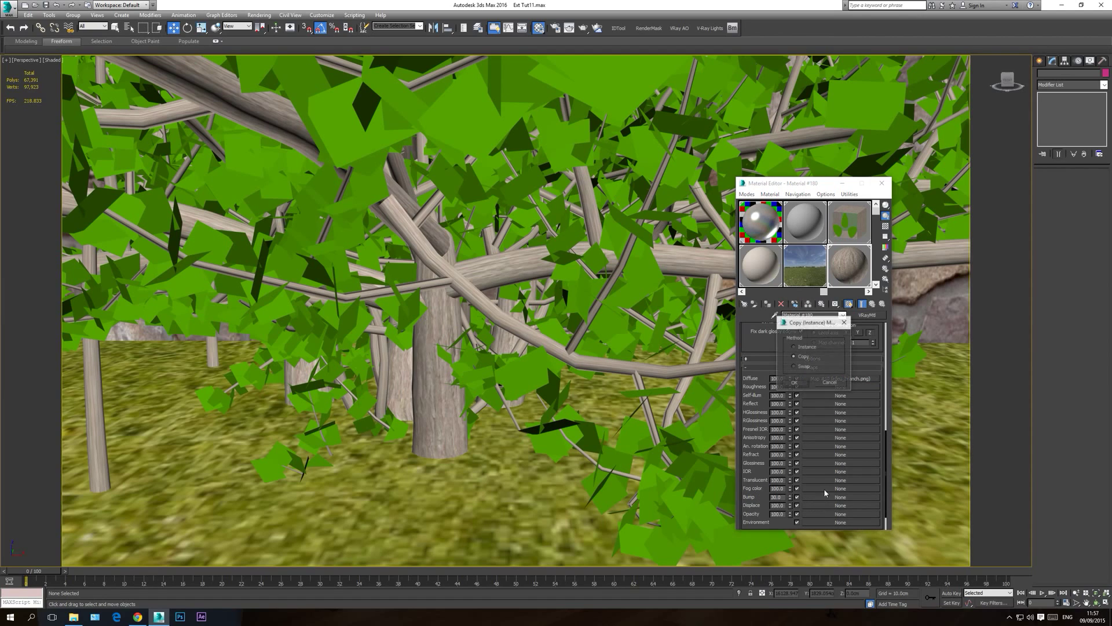
click(801, 384)
double_click(850, 274)
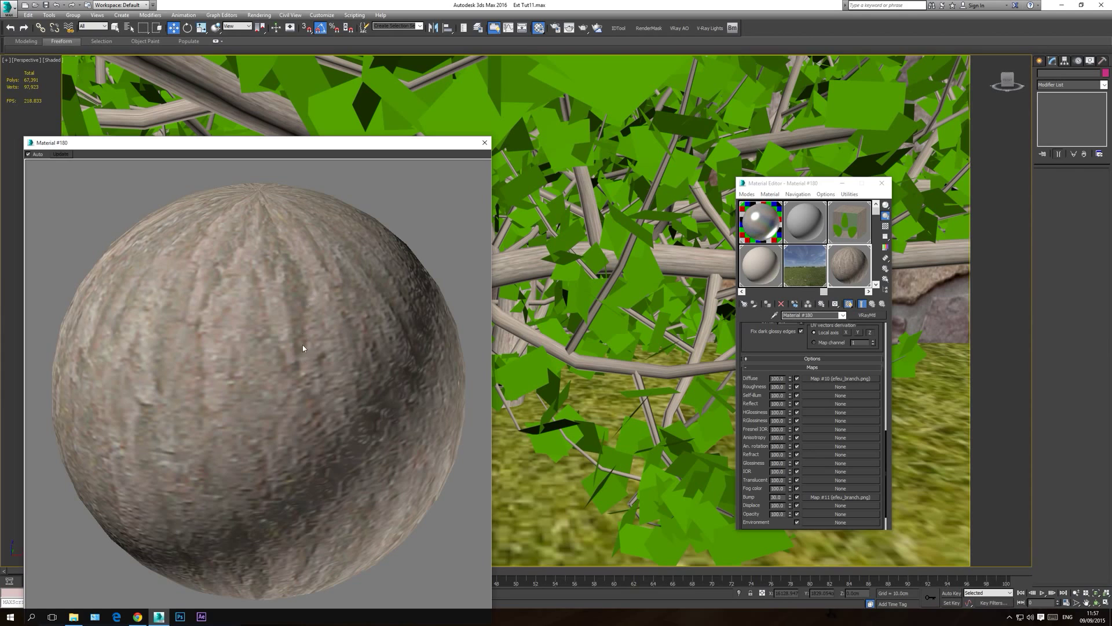
click(485, 142)
click(843, 315)
click(824, 325)
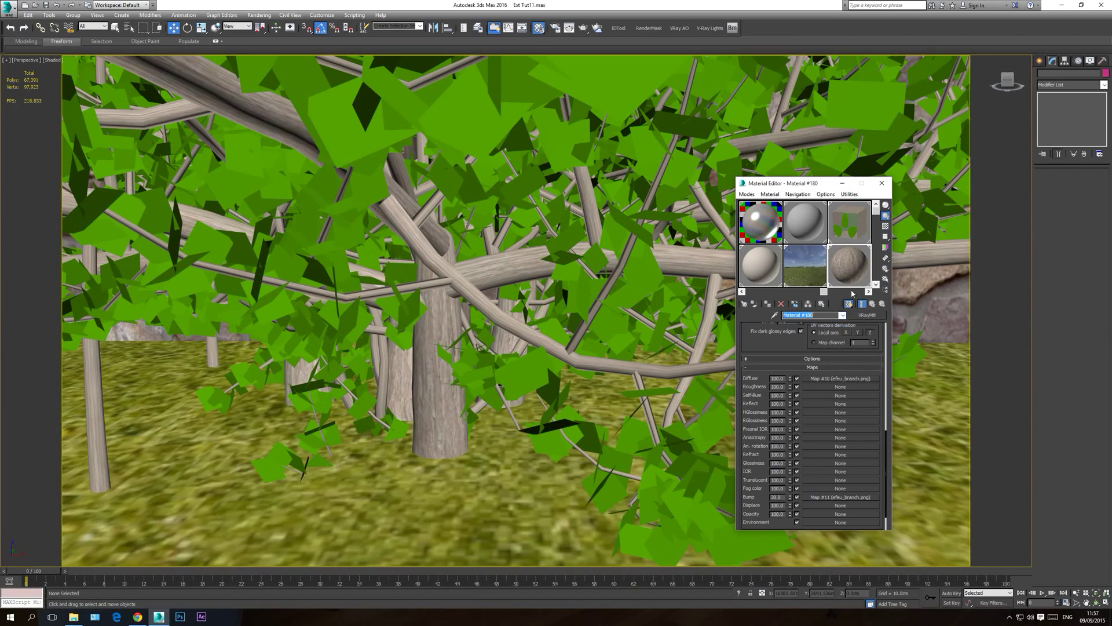
- Change BasicBanyan's Leaves sub-material from Standard to VRayMtl and preview it on a sphere
click(852, 228)
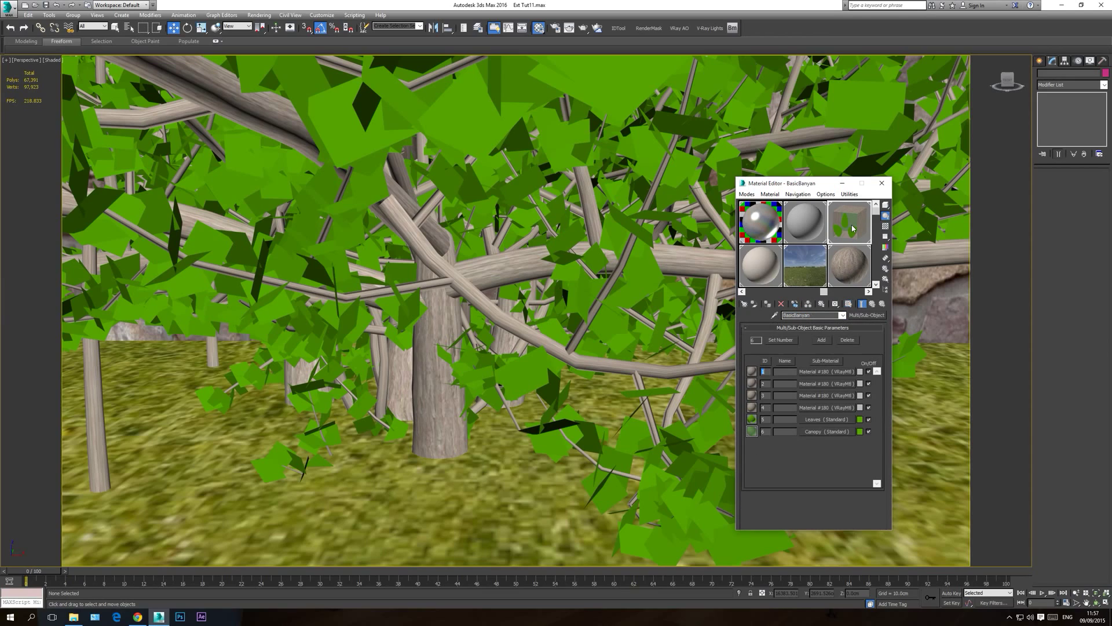
click(818, 420)
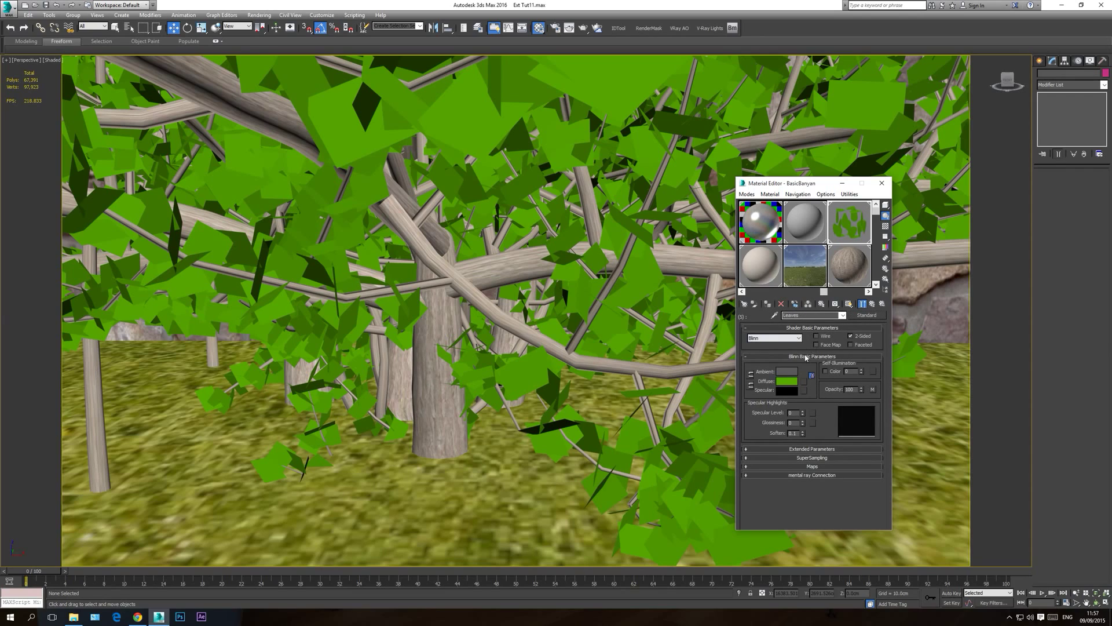
click(866, 315)
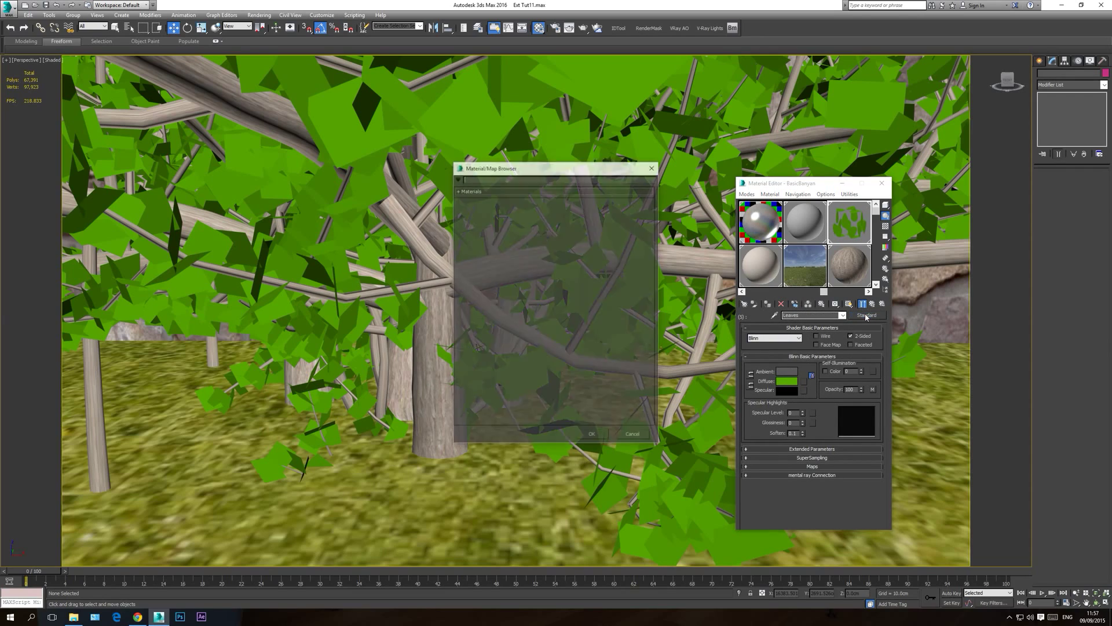
click(479, 212)
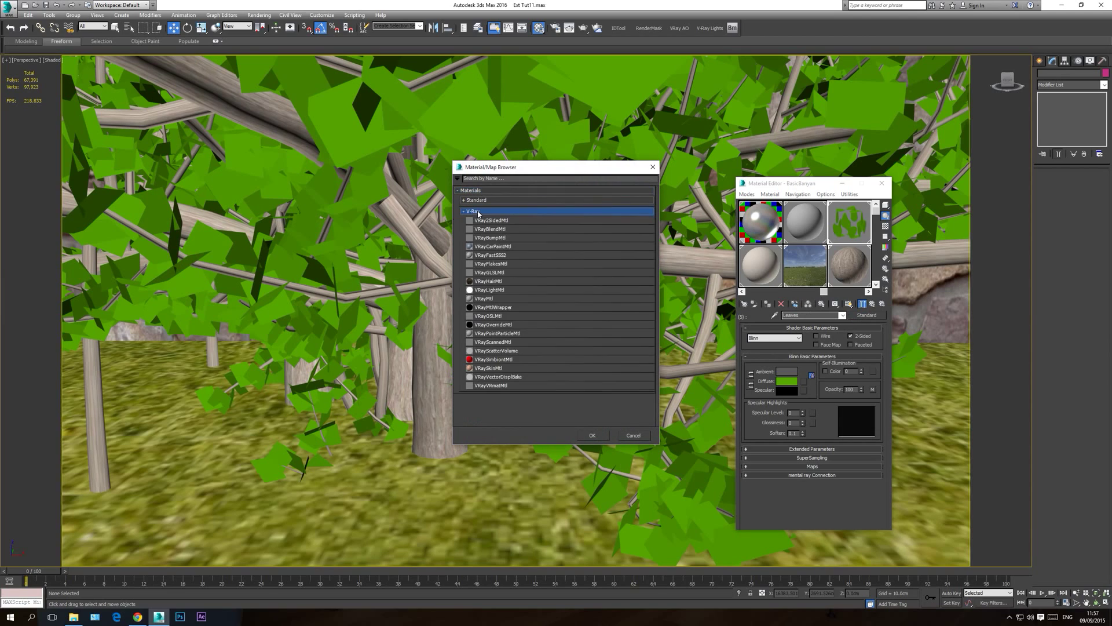
double_click(487, 298)
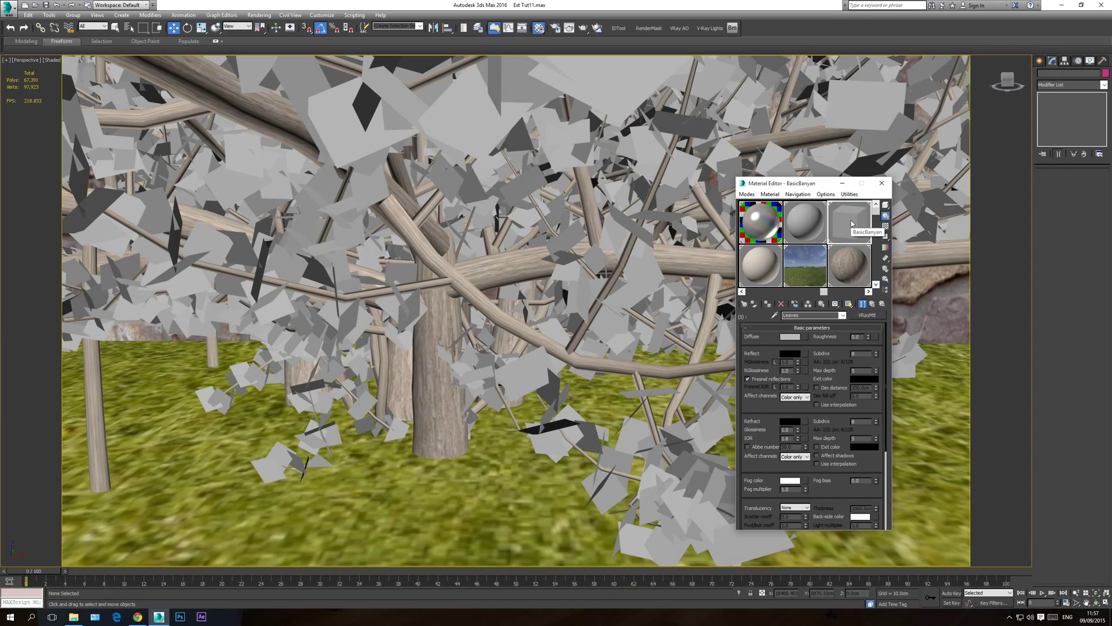
click(885, 206)
click(885, 206)
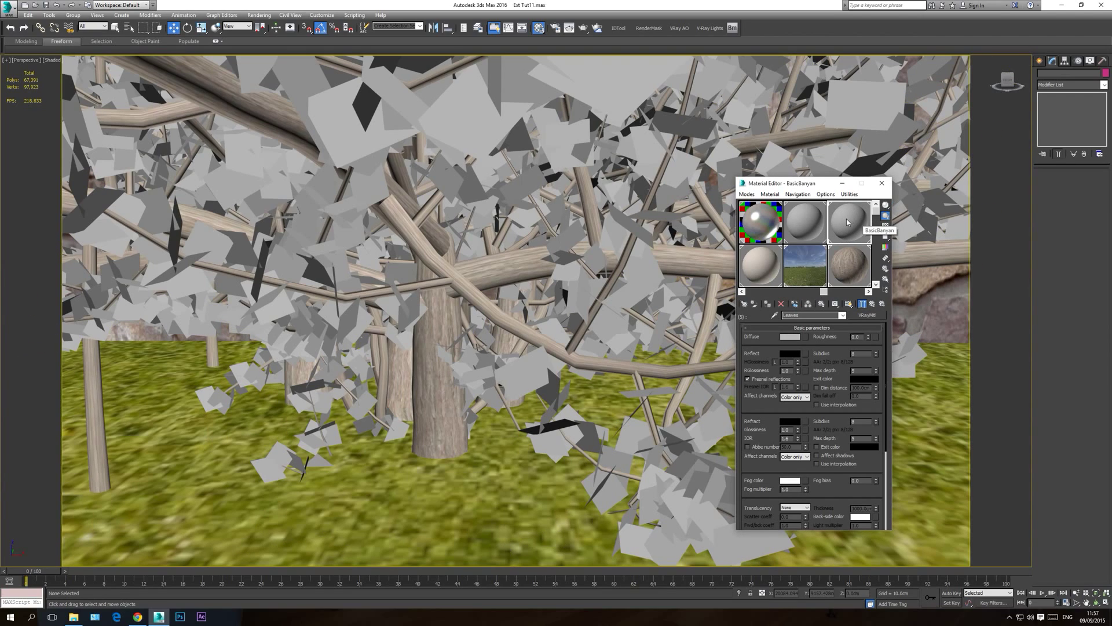
- Load efeu1.png as the Leaves VRayMtl's diffuse bitmap and show it shaded in the viewport
click(805, 338)
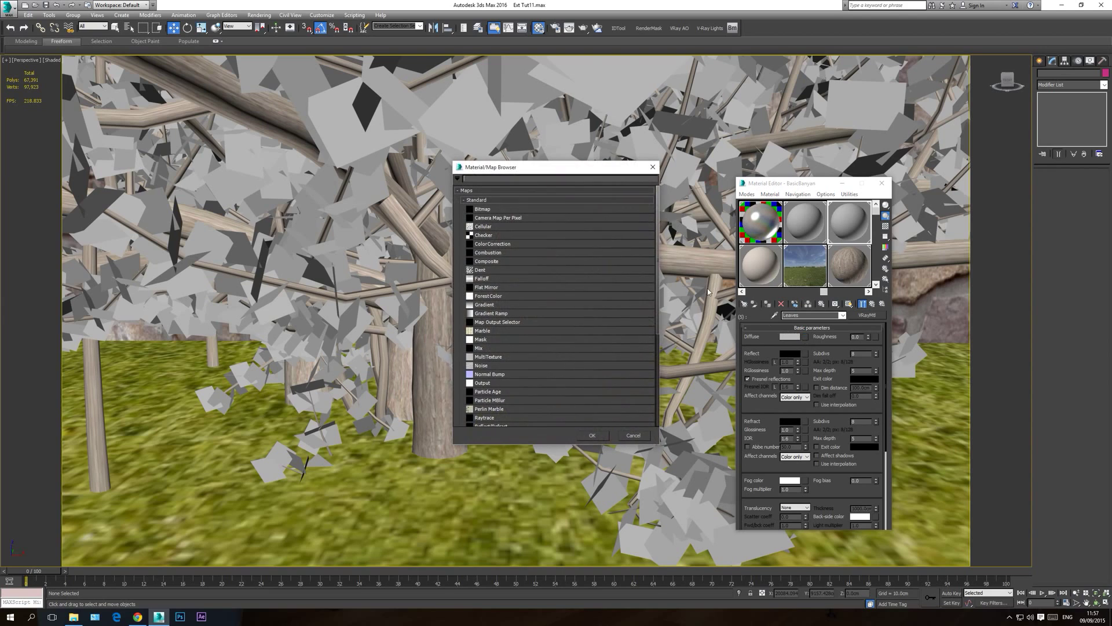
double_click(477, 210)
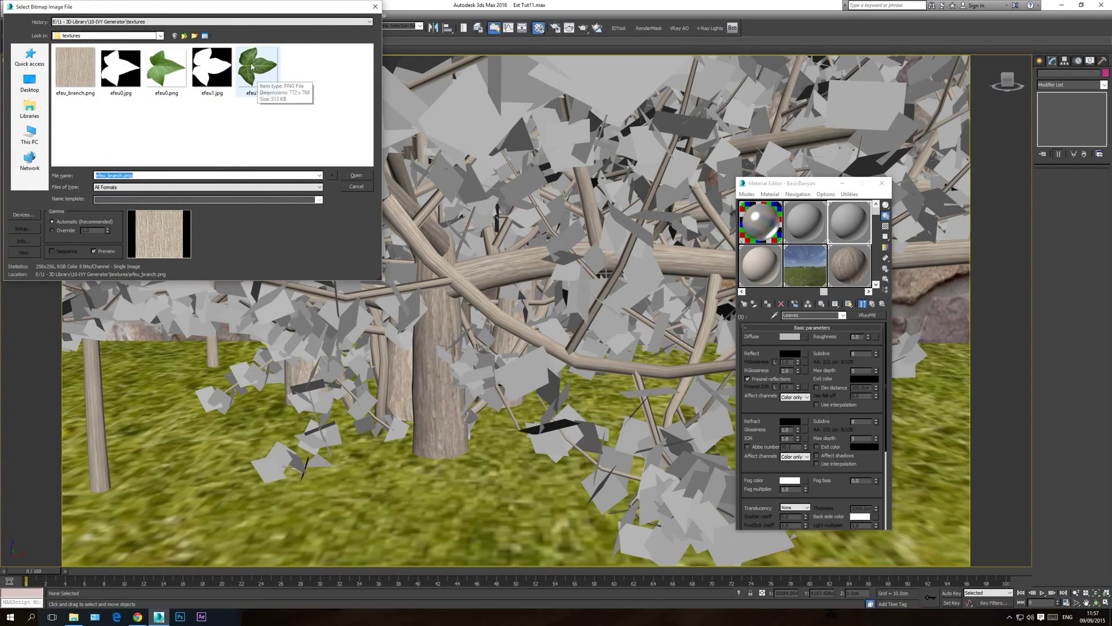
double_click(262, 73)
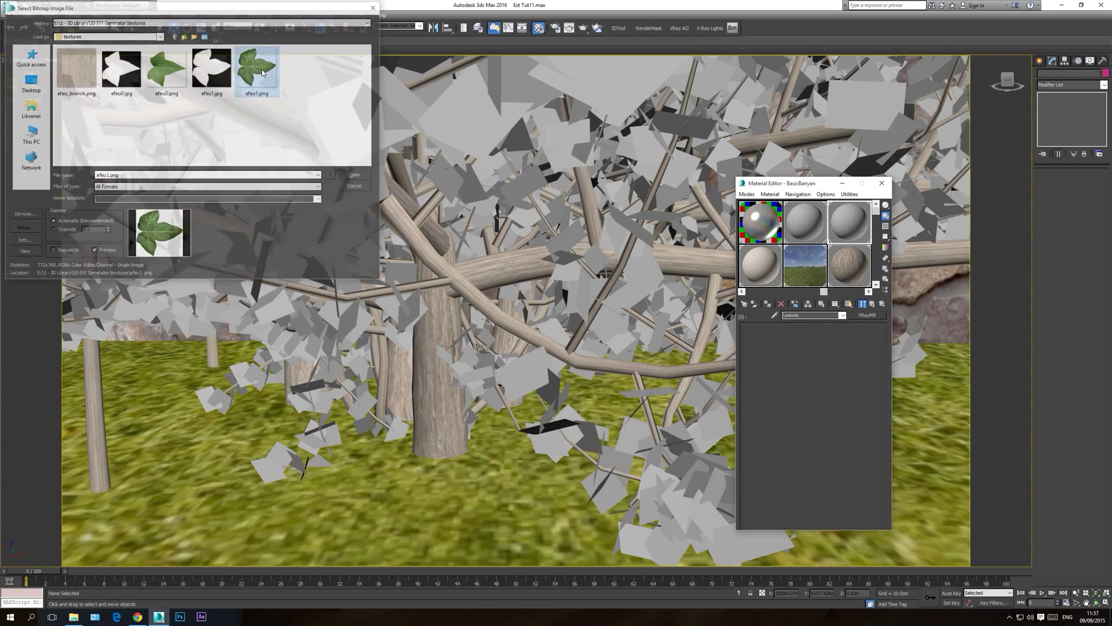
click(848, 304)
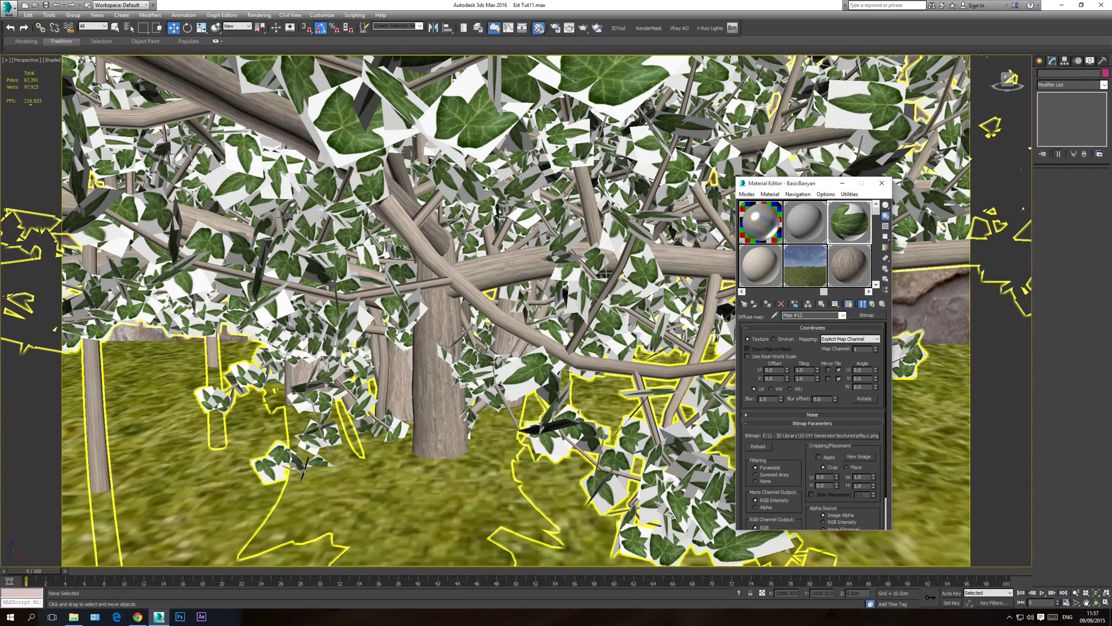
double_click(857, 218)
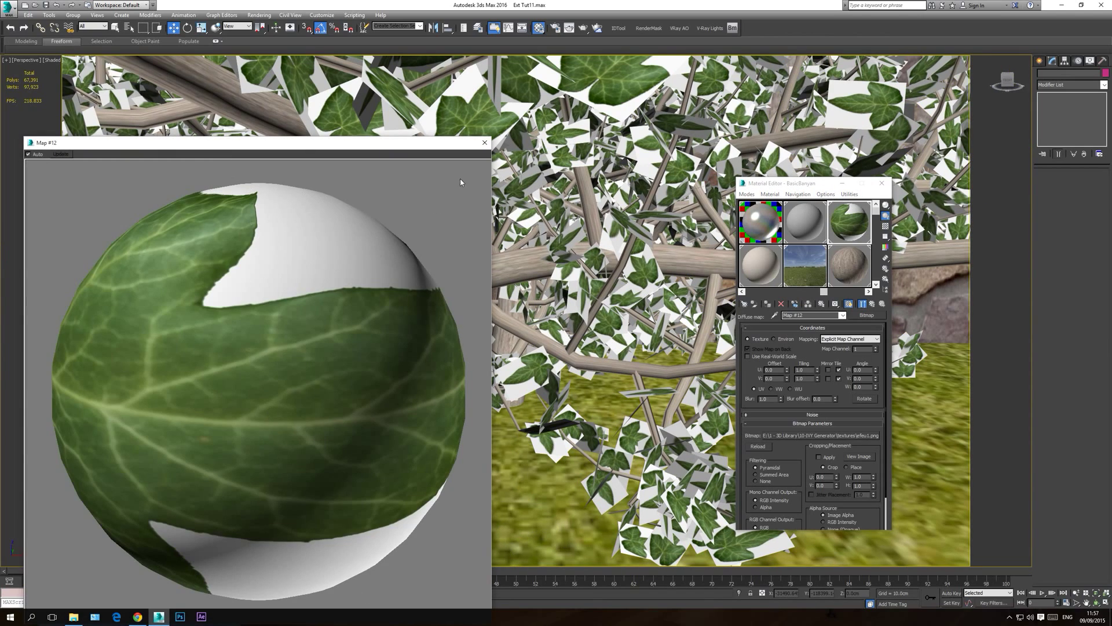
click(485, 142)
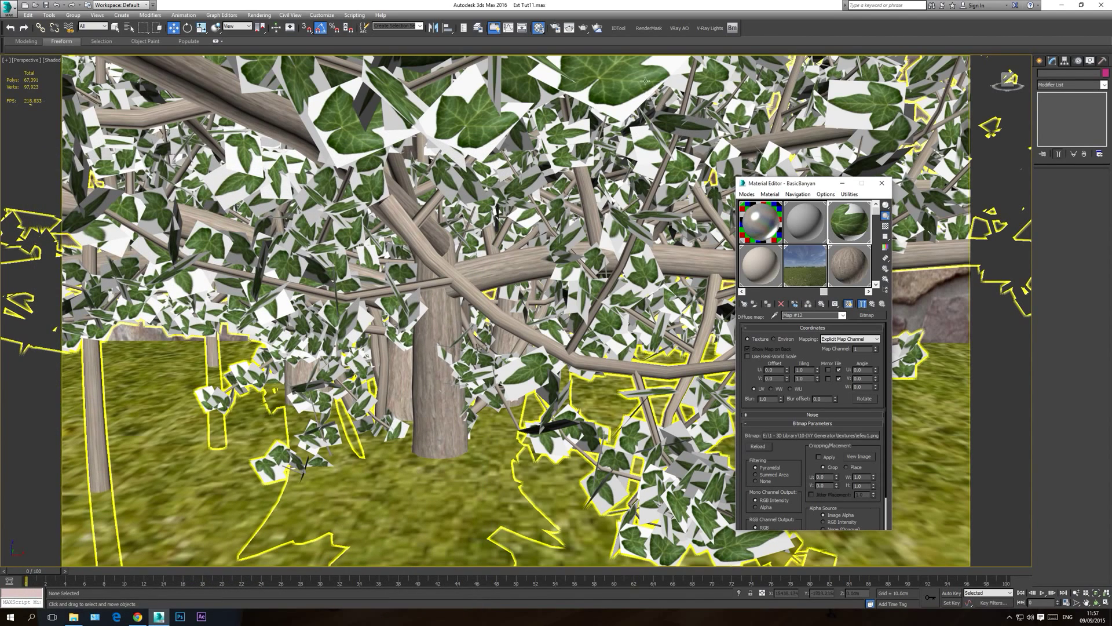
click(843, 315)
click(790, 328)
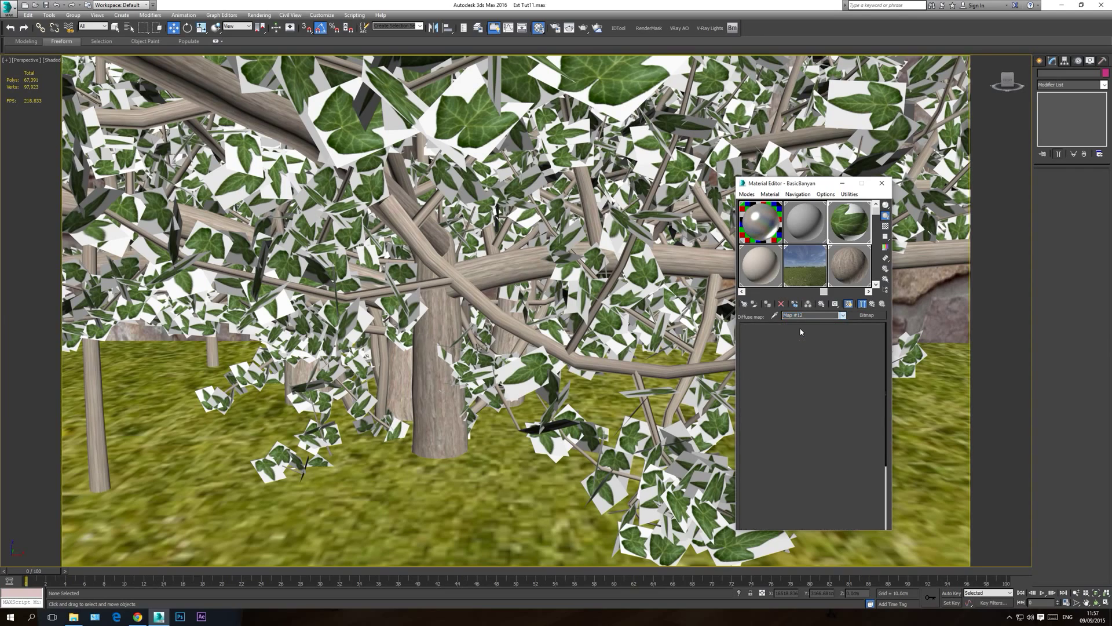
scroll(842, 500, down, 3)
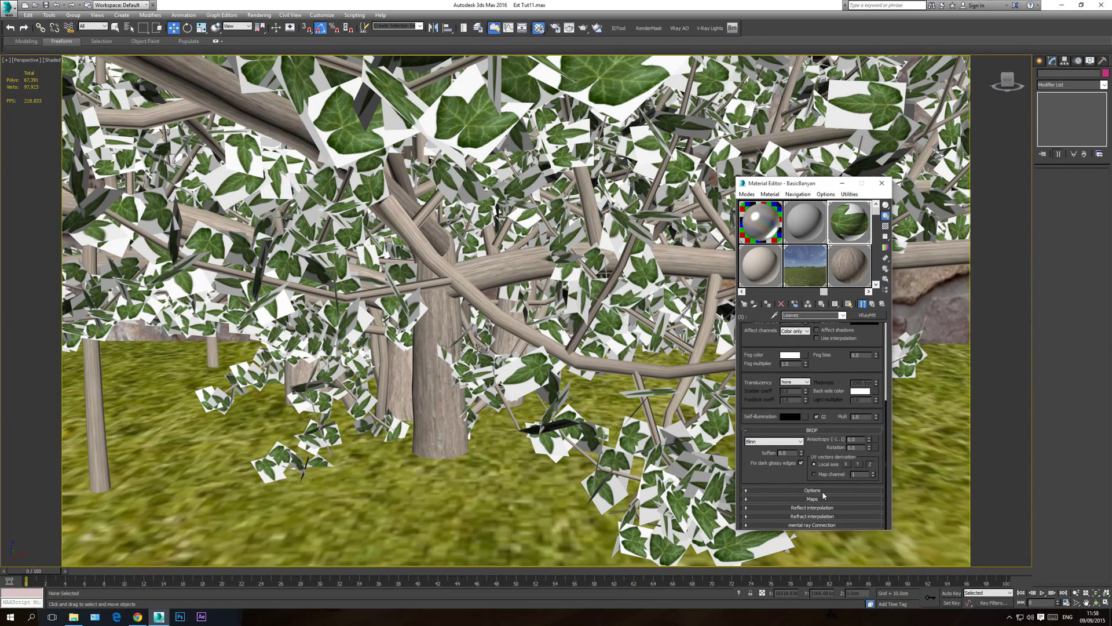
- Add efeu1.jpg as the Leaves material's opacity bitmap and display the cut-out leaves in the viewport
click(812, 499)
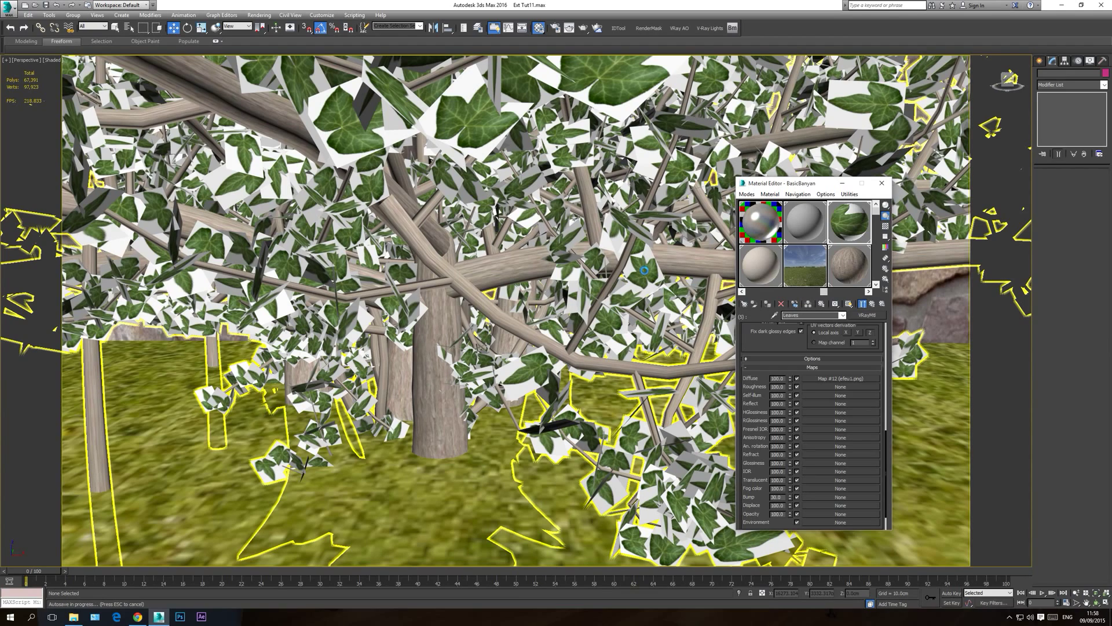
key(Escape)
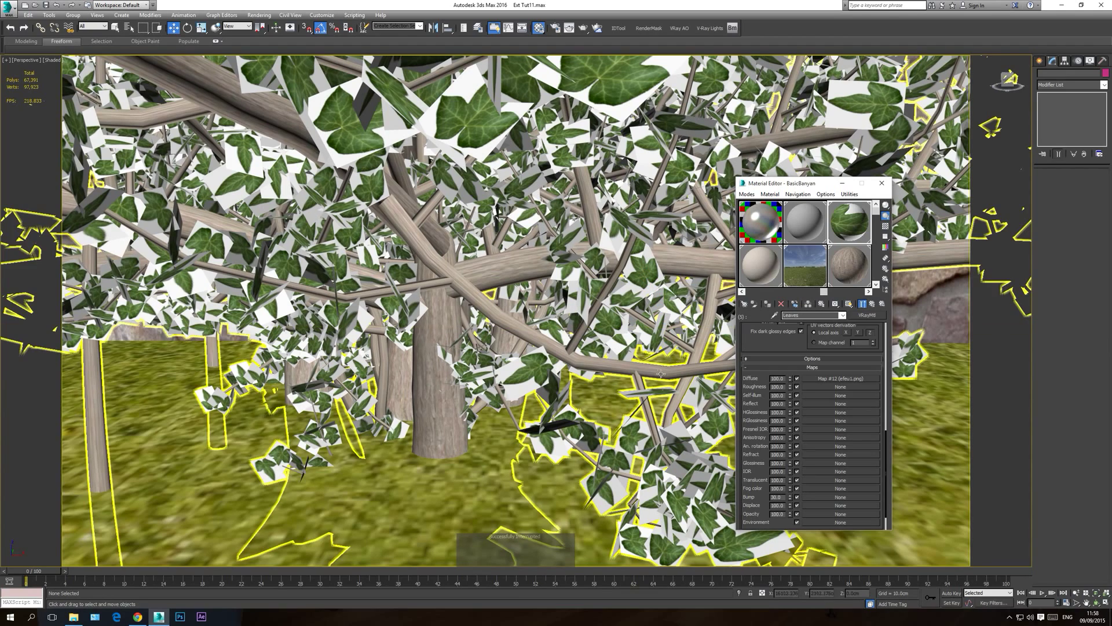
click(833, 515)
double_click(496, 211)
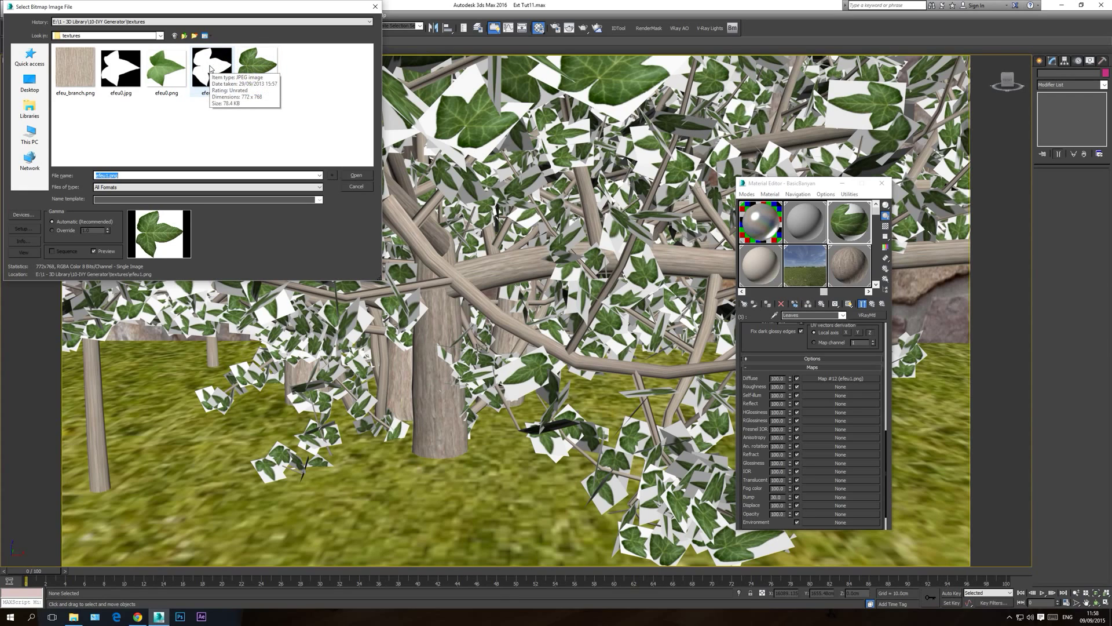
double_click(213, 70)
double_click(847, 232)
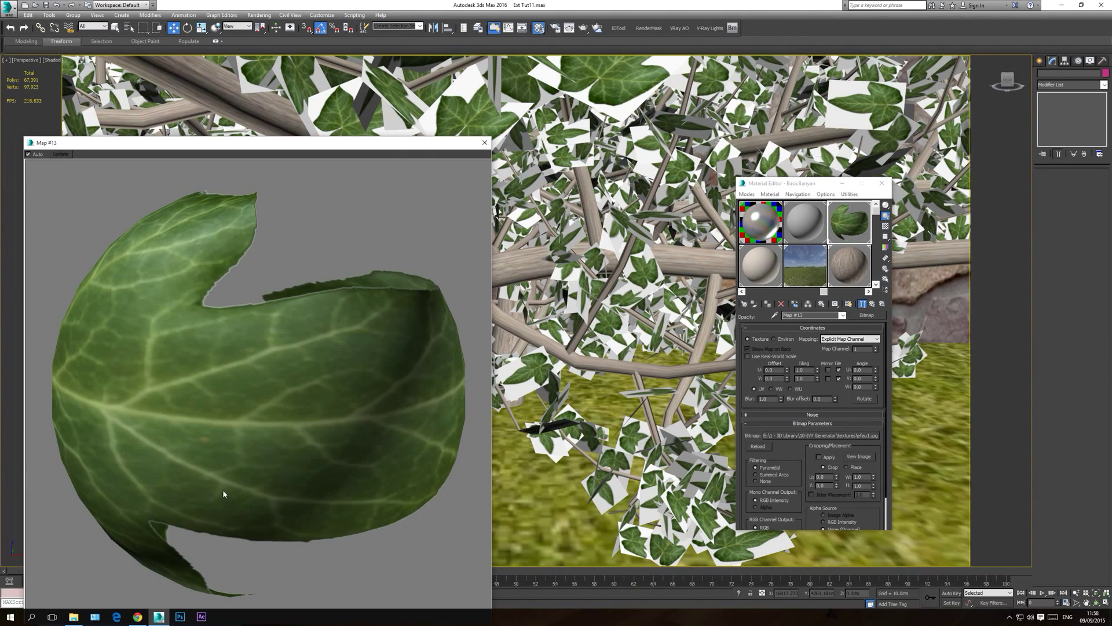
click(485, 142)
click(843, 315)
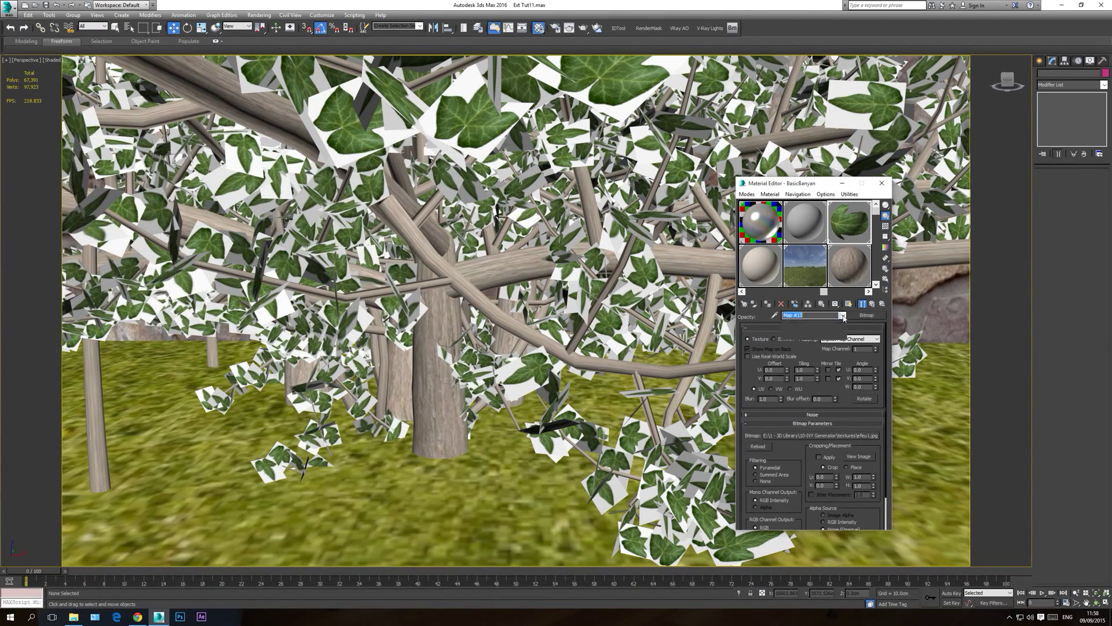
click(828, 329)
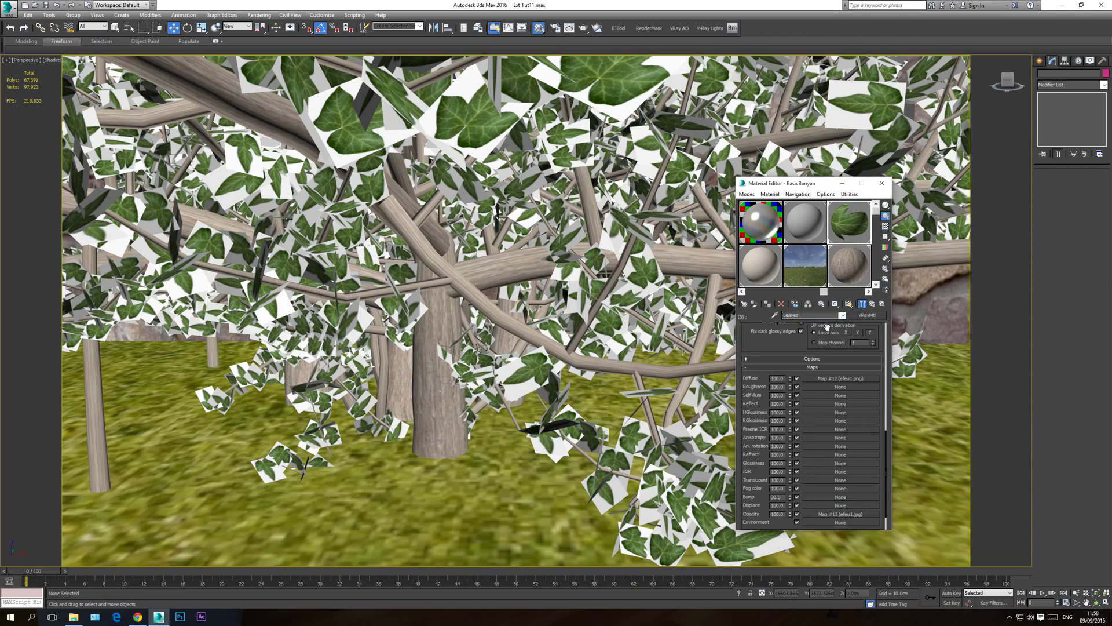
click(849, 304)
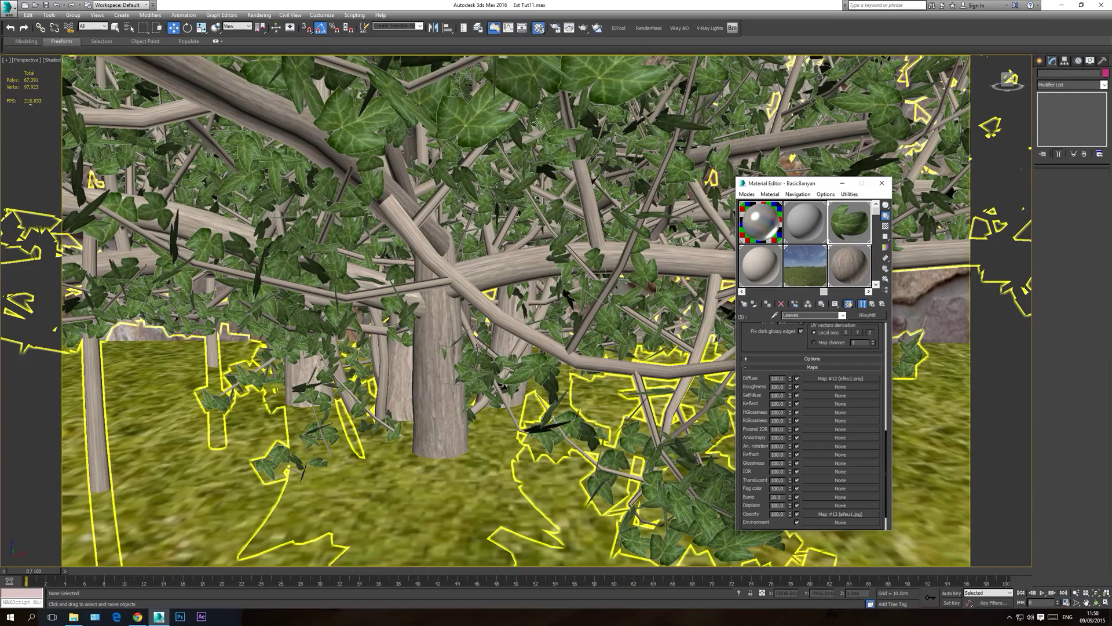
- Instance the Leaves VRayMtl onto BasicBanyan's Canopy slot and close the Material Editor
scroll(548, 201, down, 5)
scroll(548, 201, down, 4)
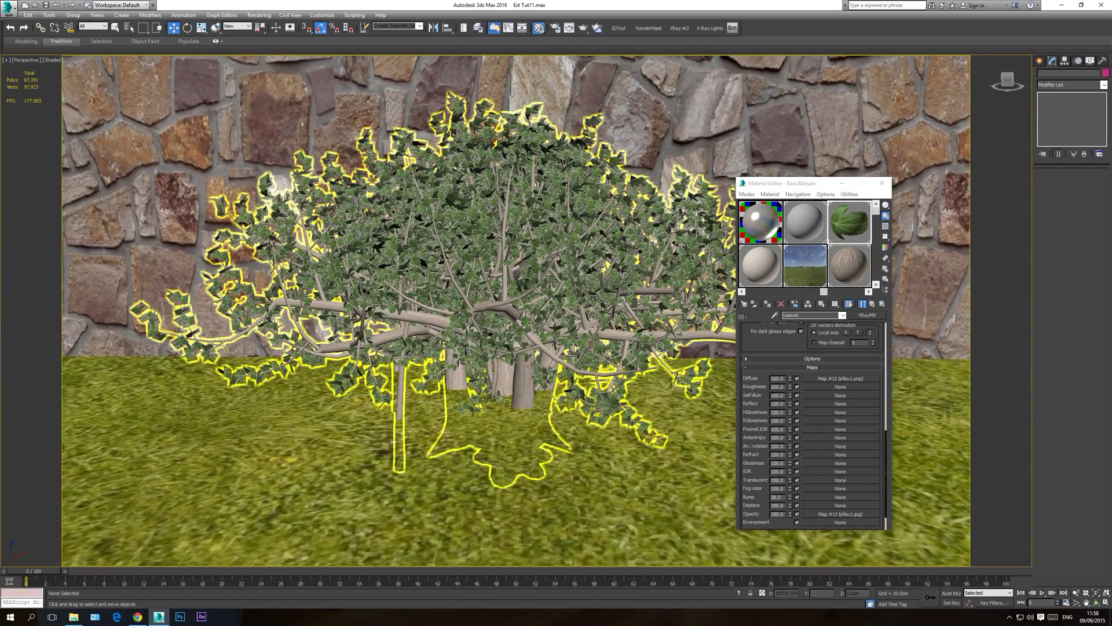
click(842, 314)
click(843, 315)
click(842, 314)
click(831, 323)
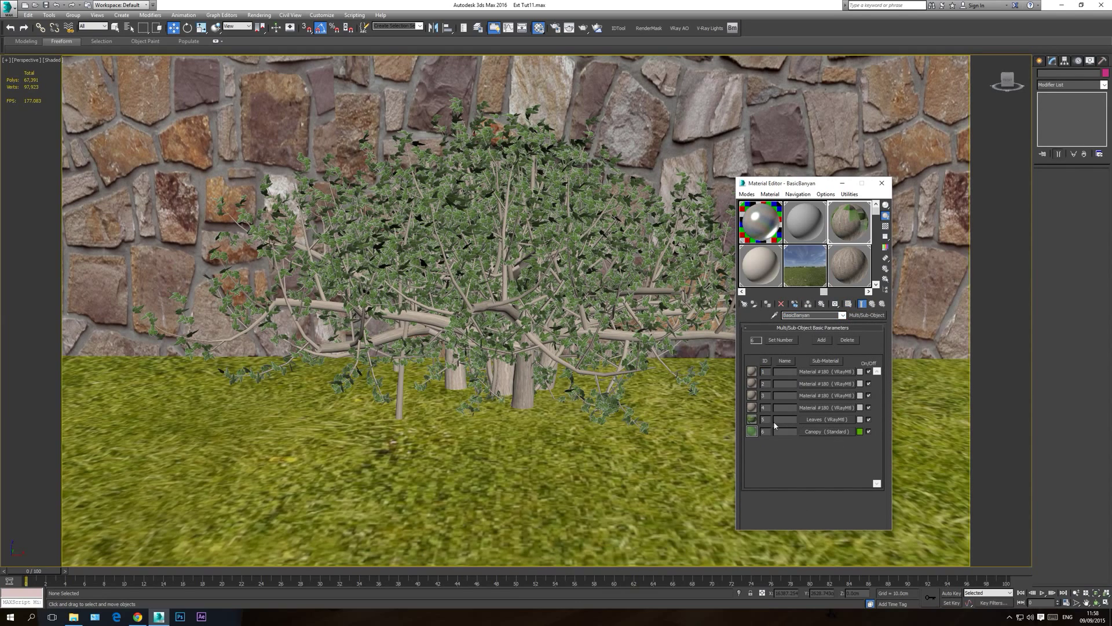
click(823, 432)
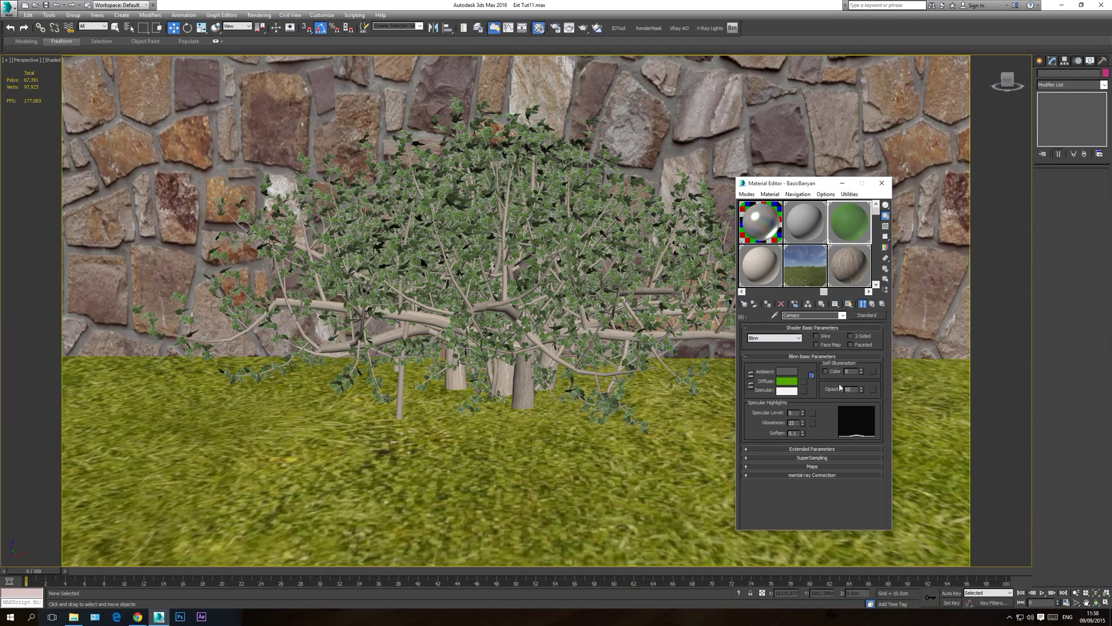
click(843, 315)
click(811, 323)
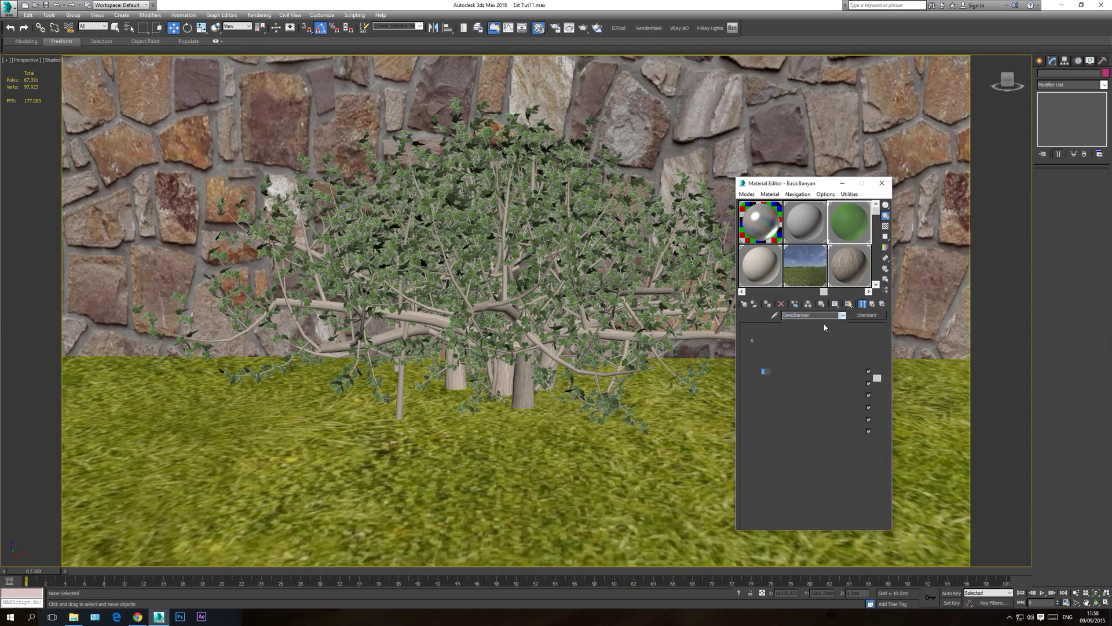
drag(817, 421, 827, 433)
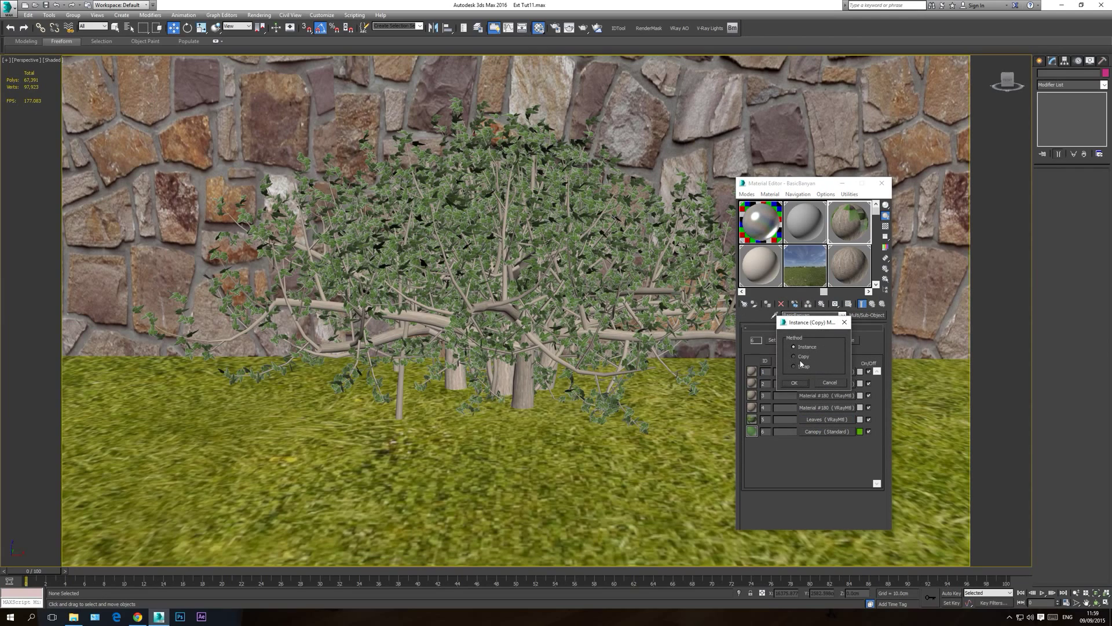
click(800, 383)
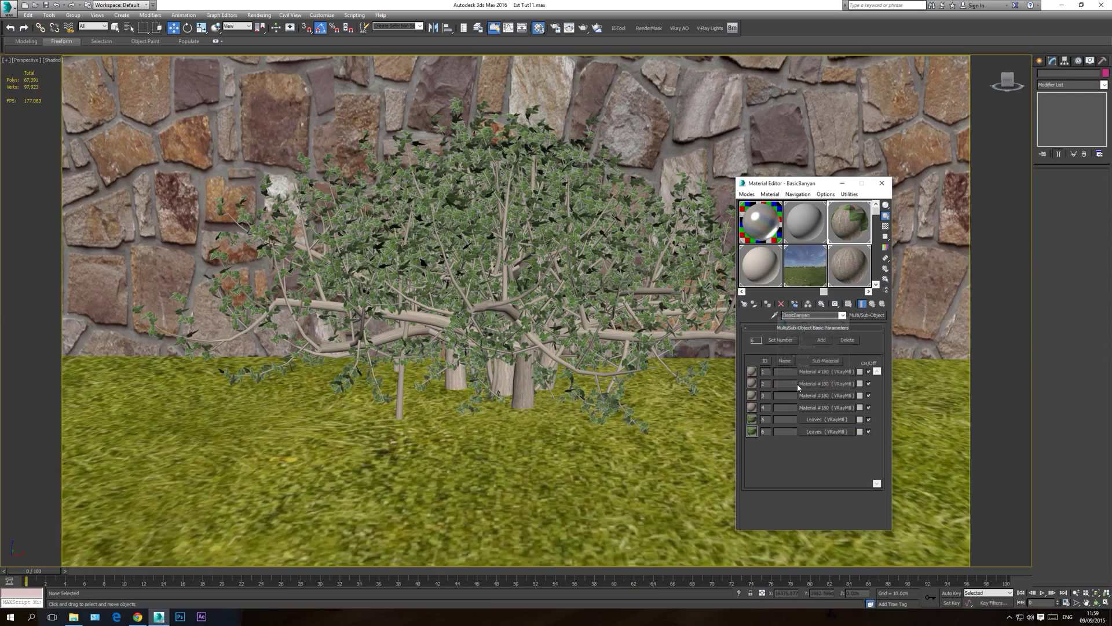
click(882, 183)
scroll(509, 358, up, 5)
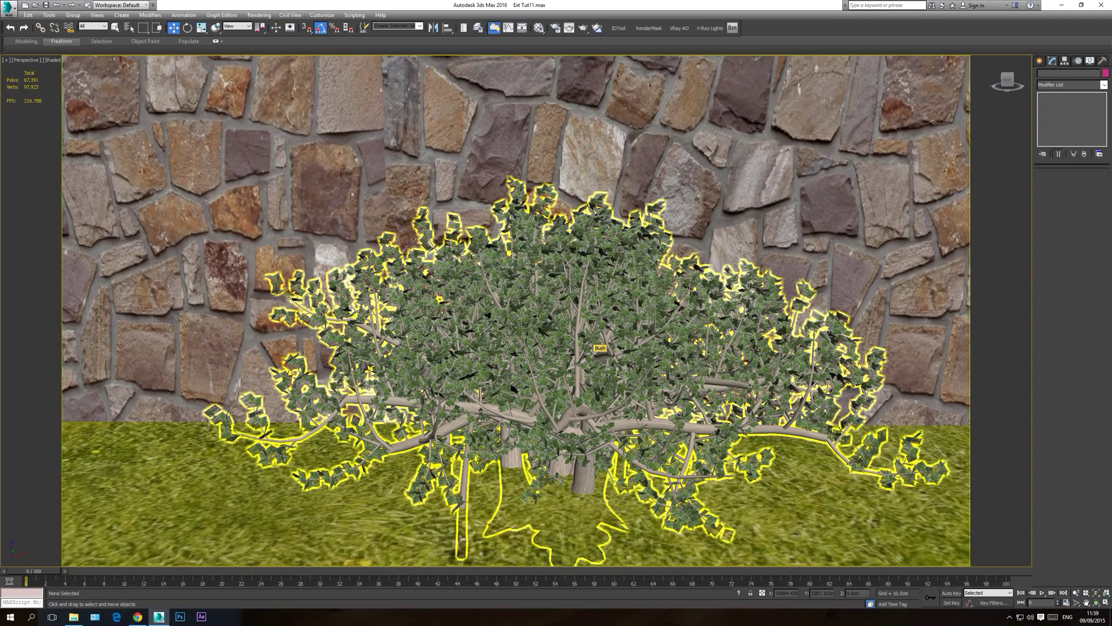
- In Top view, Shift-drag the bush to create several instanced copies along the wall
key(t)
scroll(510, 312, down, 2)
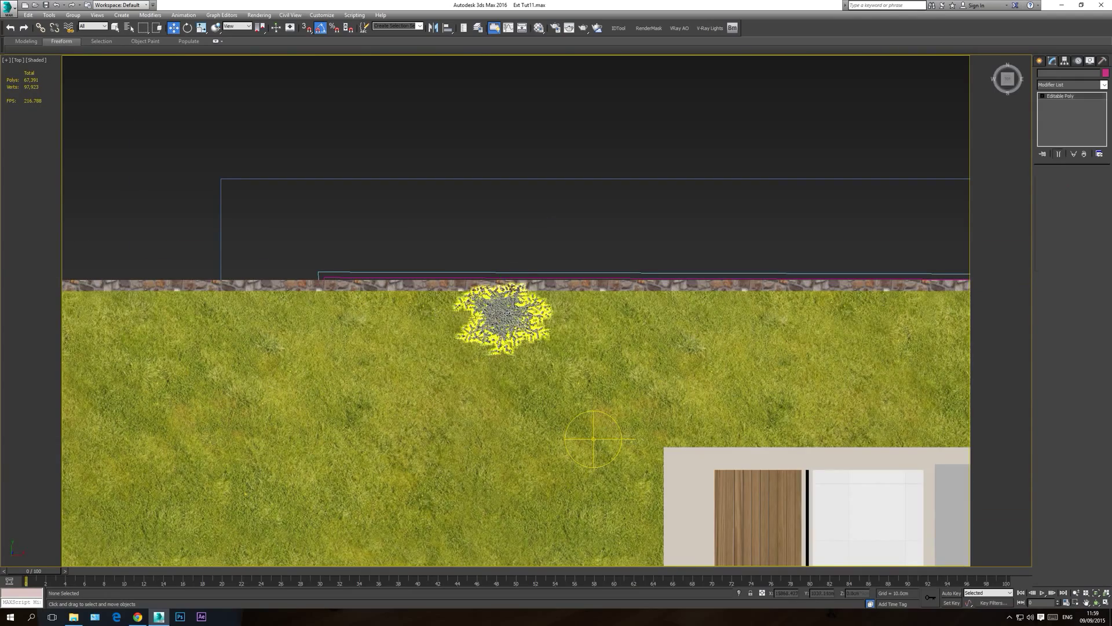
click(501, 317)
scroll(491, 283, up, 3)
mouse_move(539, 344)
shift+mouse_down()
mouse_move(365, 349)
mouse_move(418, 352)
shift+mouse_up()
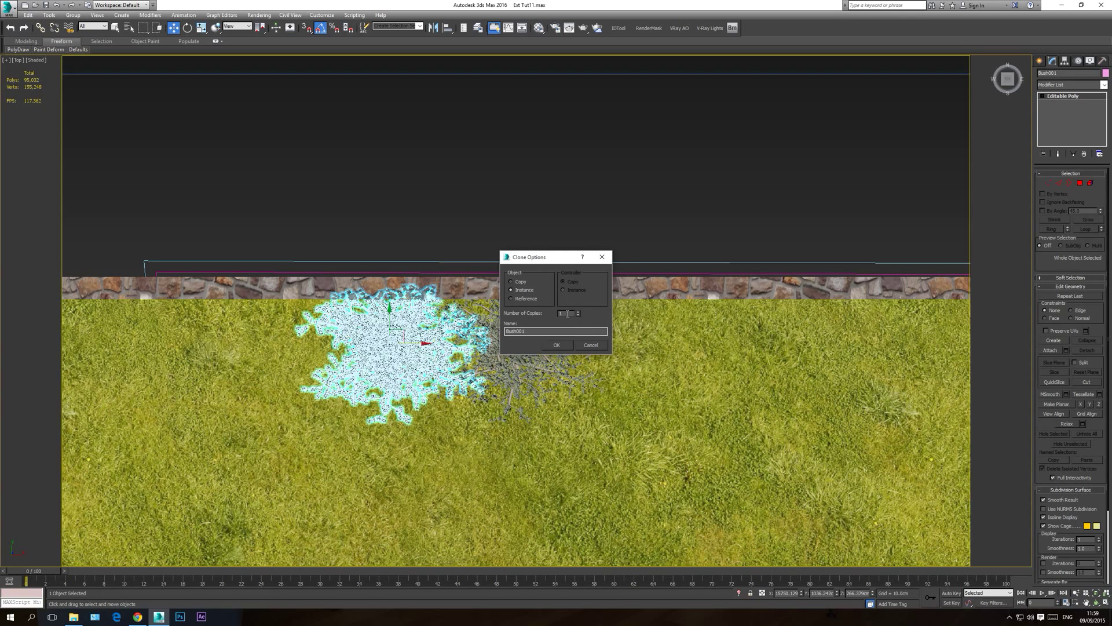
click(556, 345)
scroll(405, 365, down, 5)
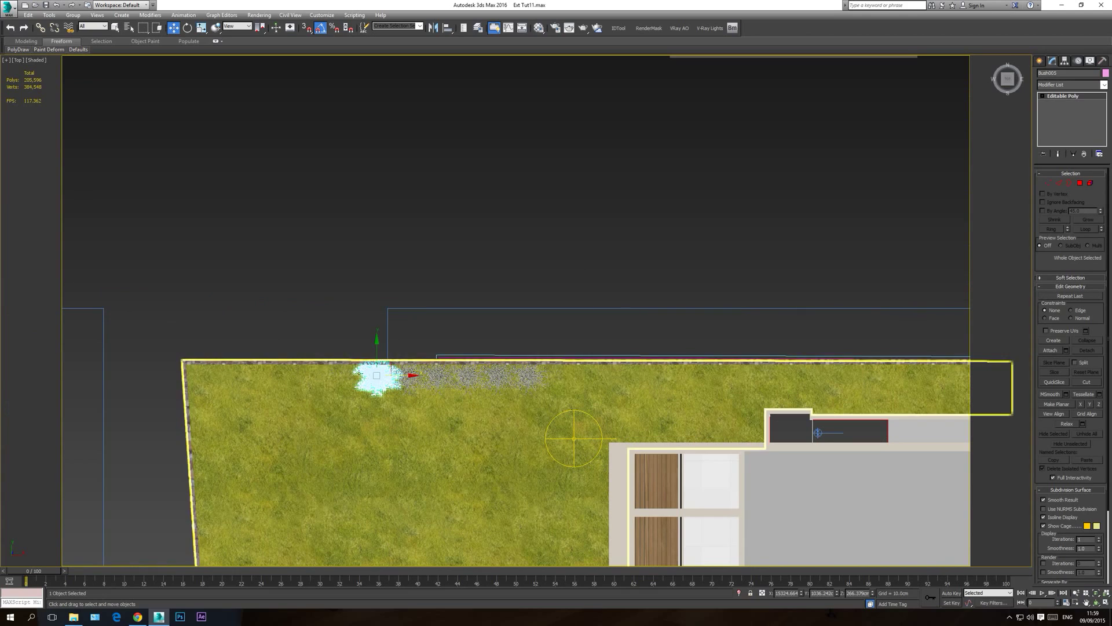
key(c)
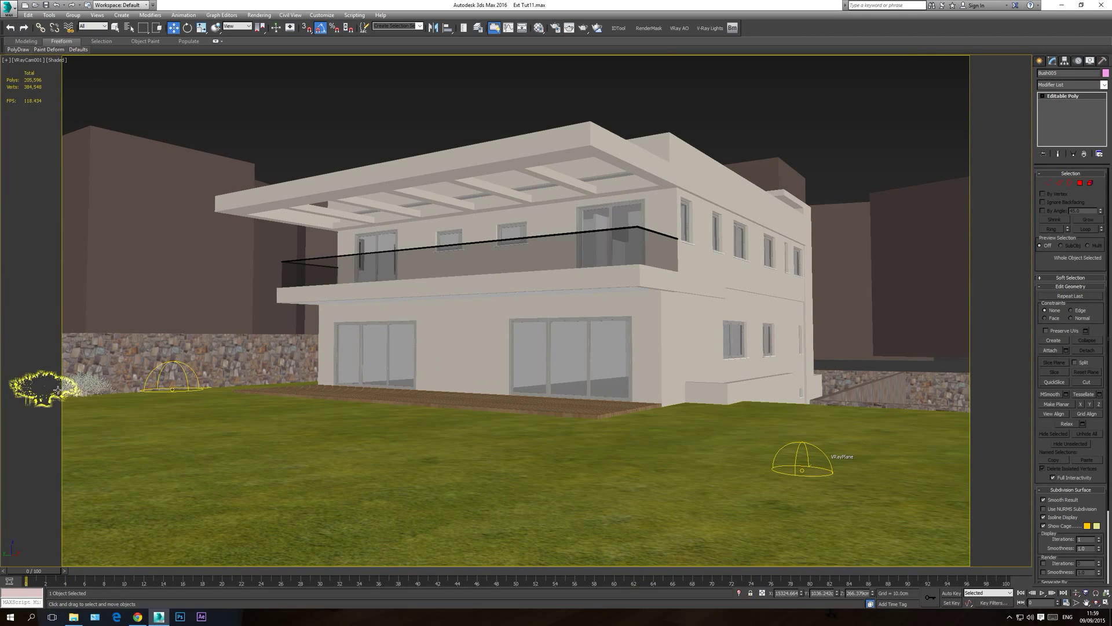
- Select five of the bushes and move them right along the wall
key(t)
scroll(643, 346, down, 4)
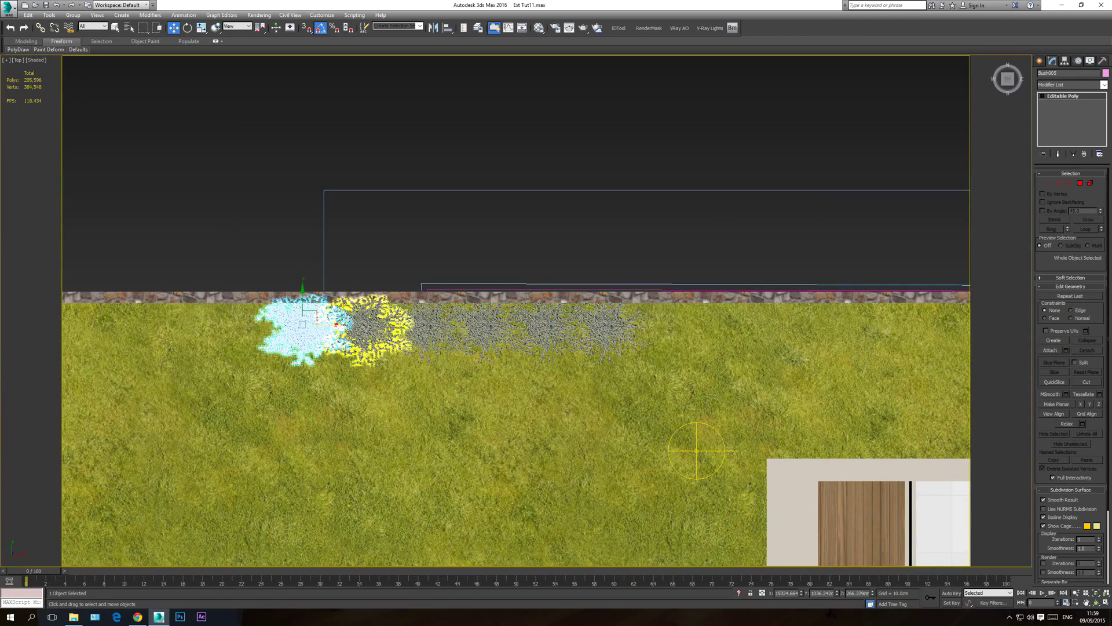
ctrl+click(367, 325)
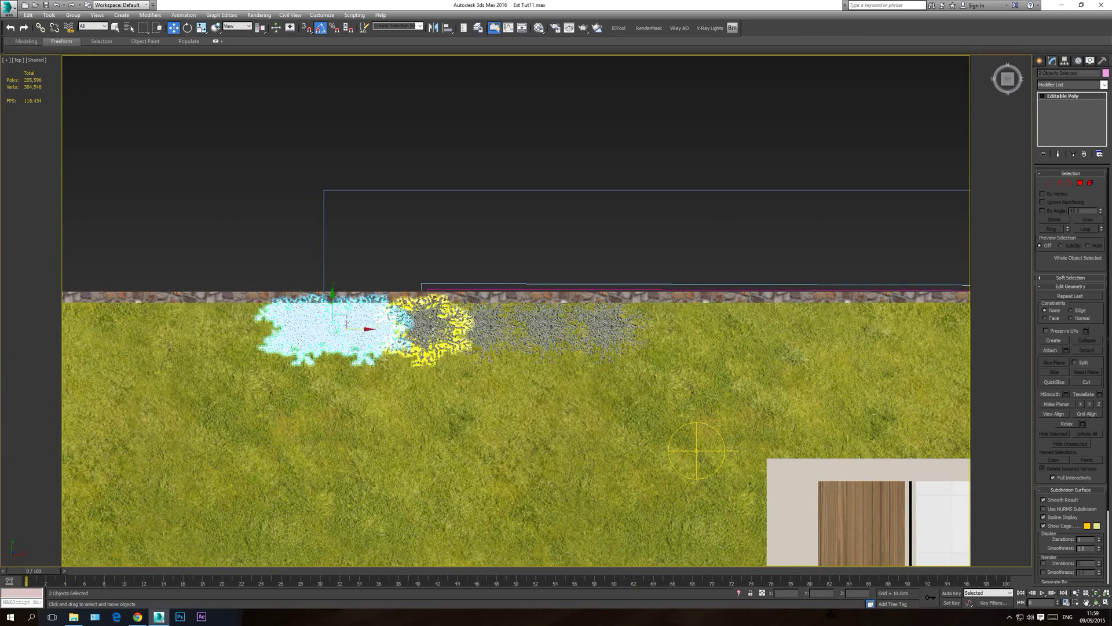
ctrl+click(446, 328)
ctrl+click(491, 331)
ctrl+click(452, 328)
drag(452, 328, 806, 337)
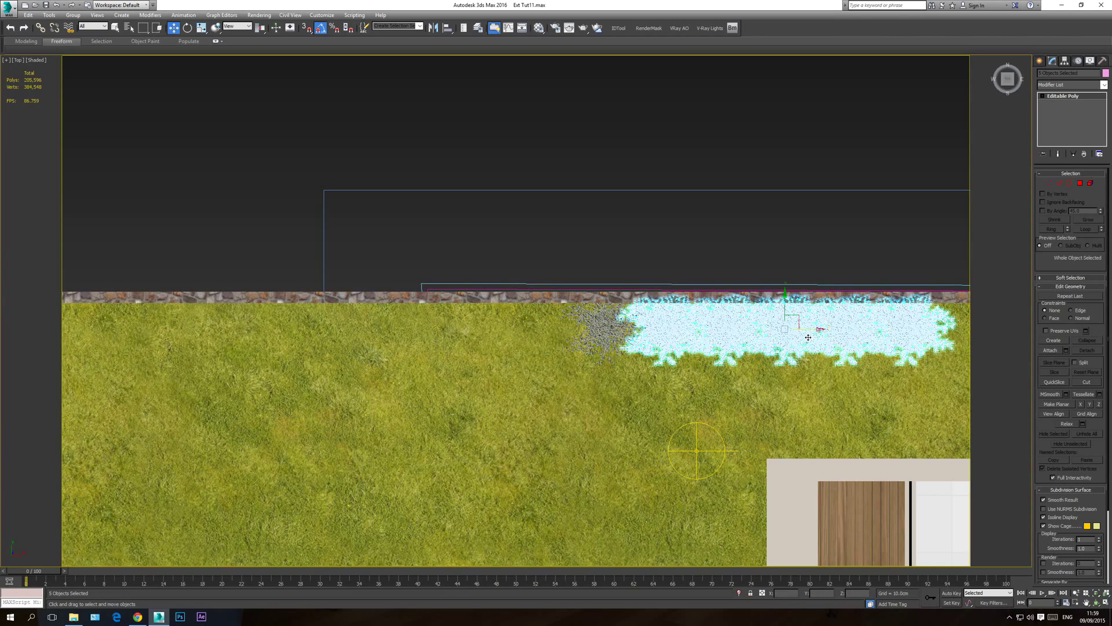
key(c)
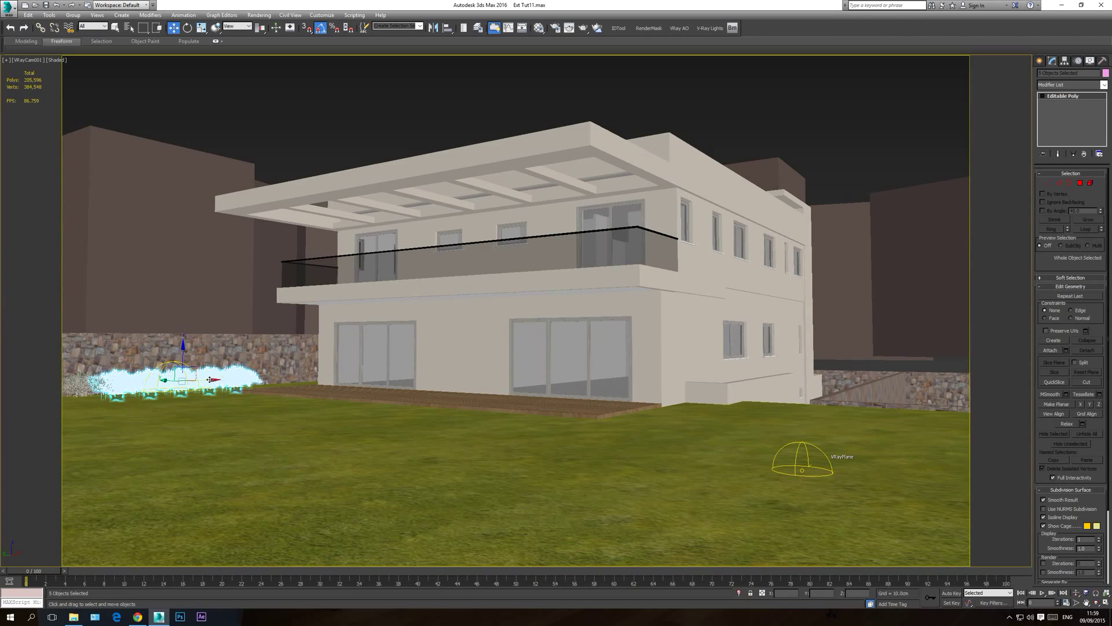
- Shift-drag the five selected bushes to make five instanced copies further along the wall
shift+drag(210, 380, 328, 390)
click(574, 351)
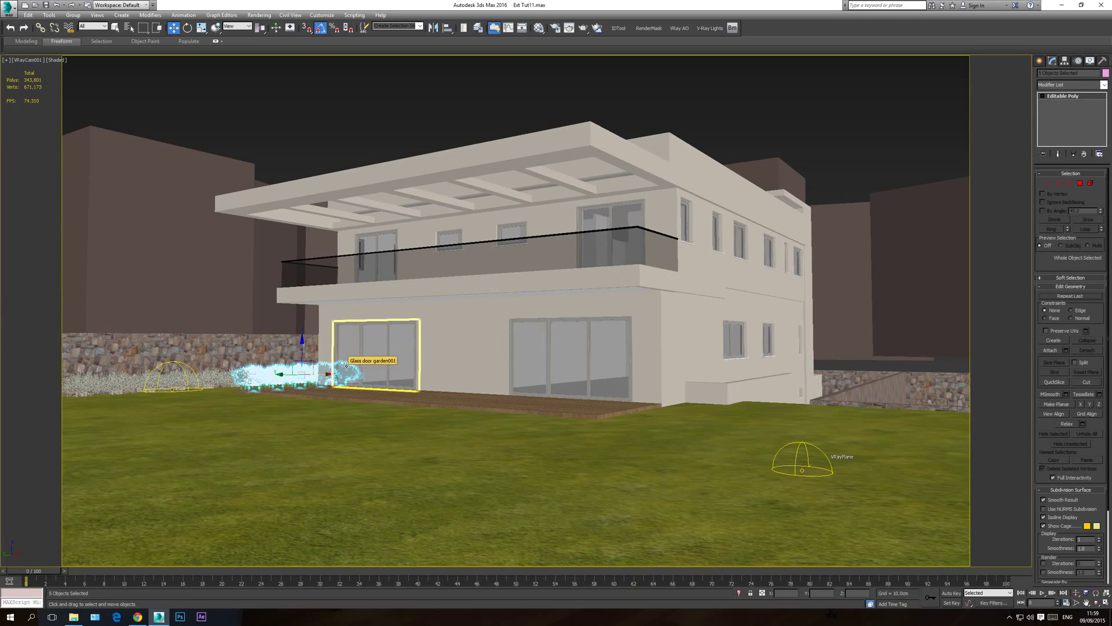
key(t)
scroll(622, 333, down, 4)
middle_drag(623, 333, 578, 342)
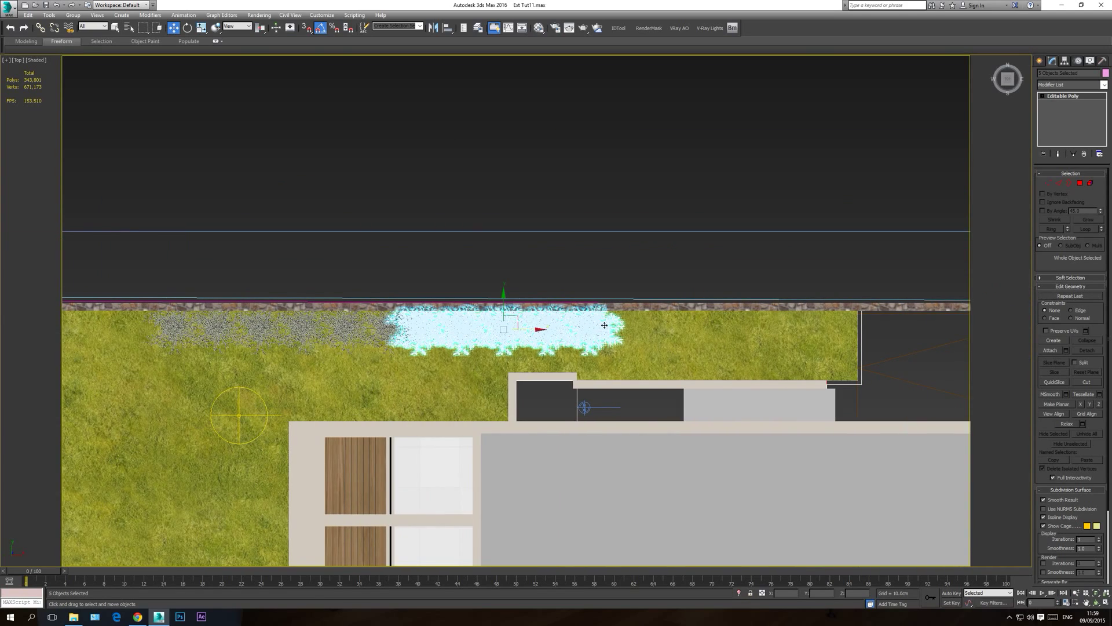
key(ctrl+d)
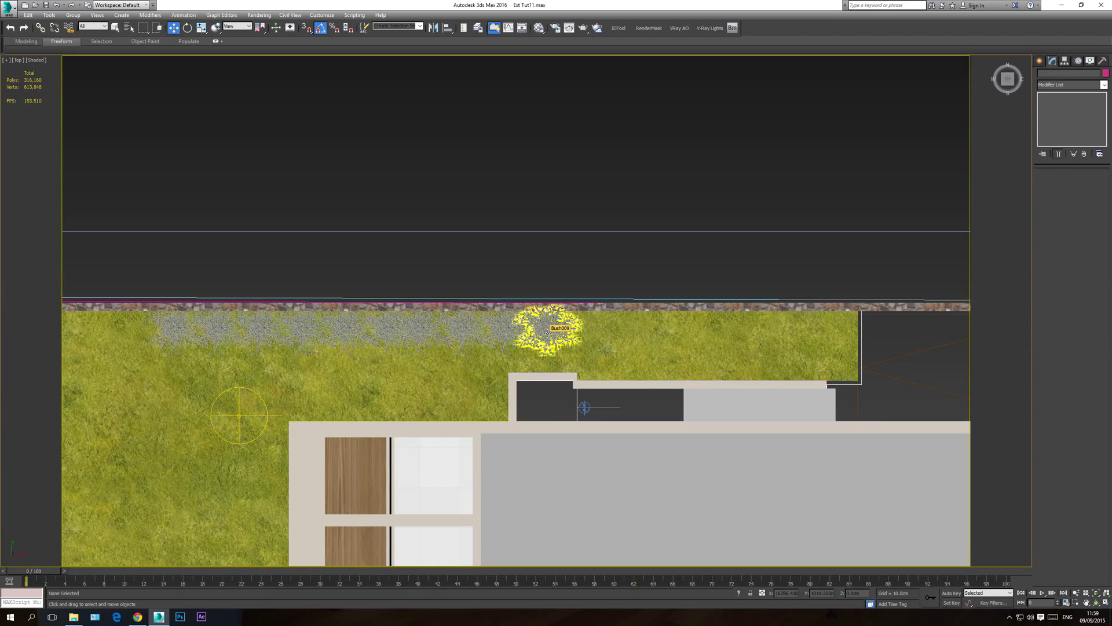
key(c)
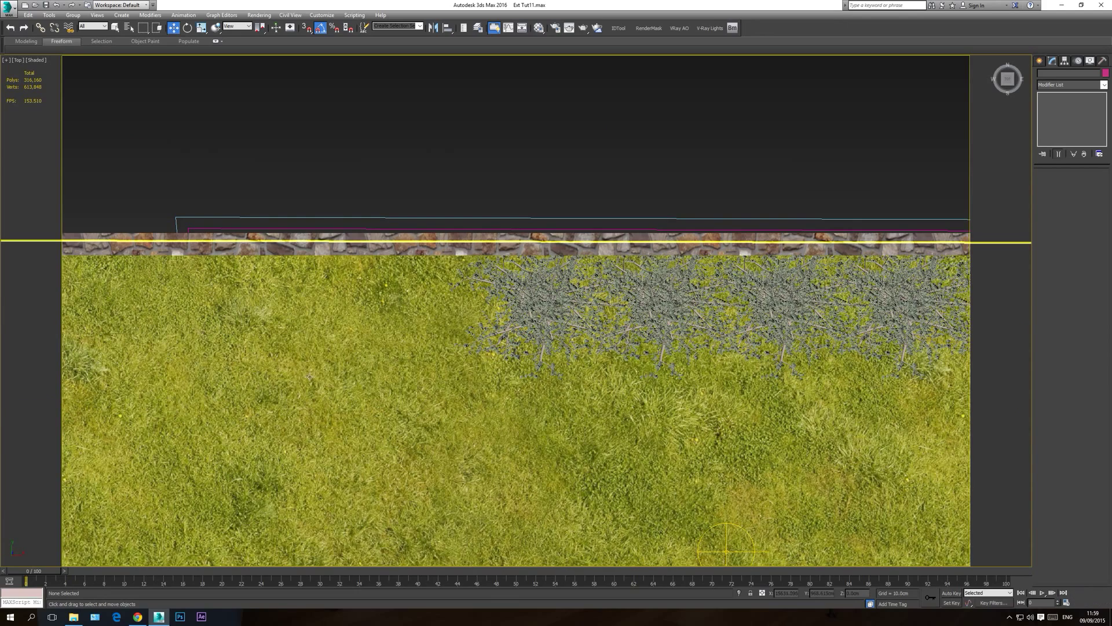
- Copy one bush to the left end of the row and check it through the camera
key(t)
scroll(541, 350, down, 3)
middle_drag(628, 340, 508, 350)
click(717, 355)
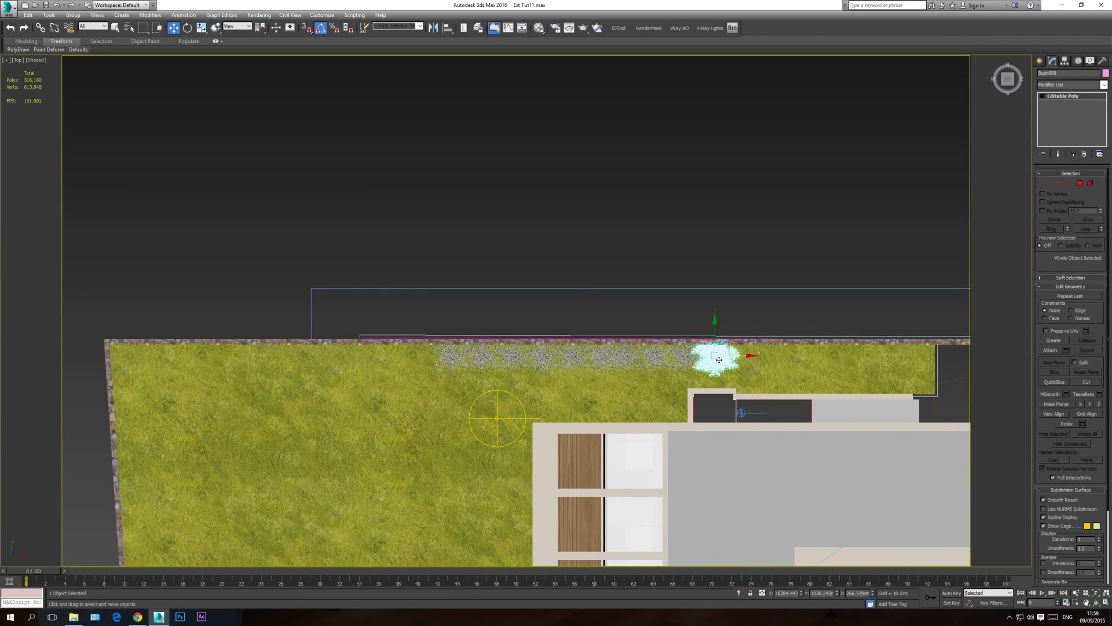
shift+drag(745, 354, 449, 355)
click(558, 344)
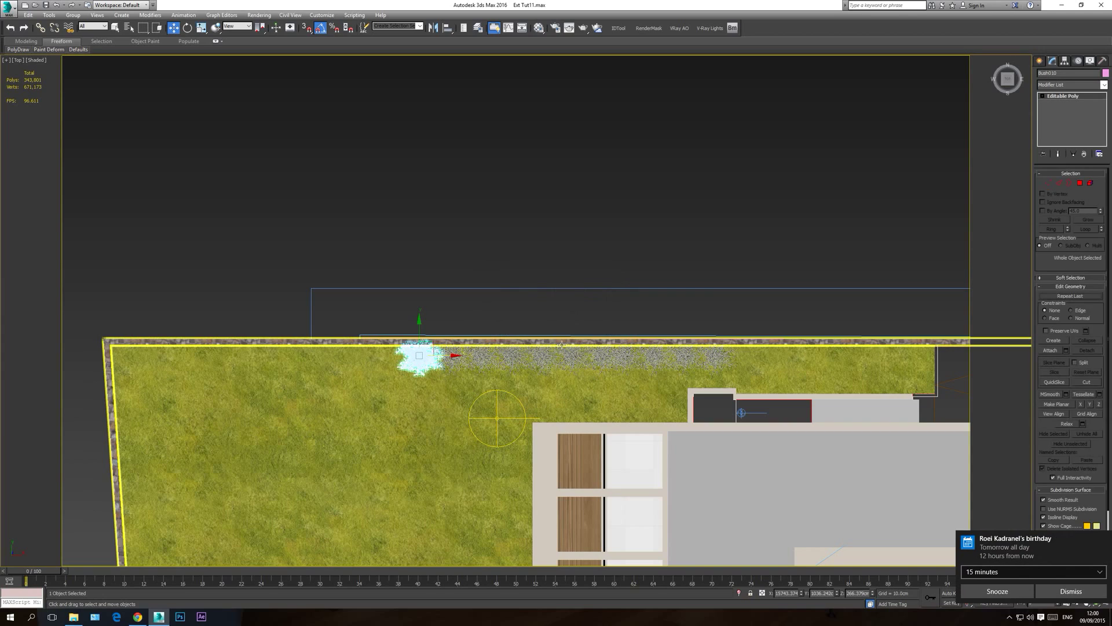
click(1102, 538)
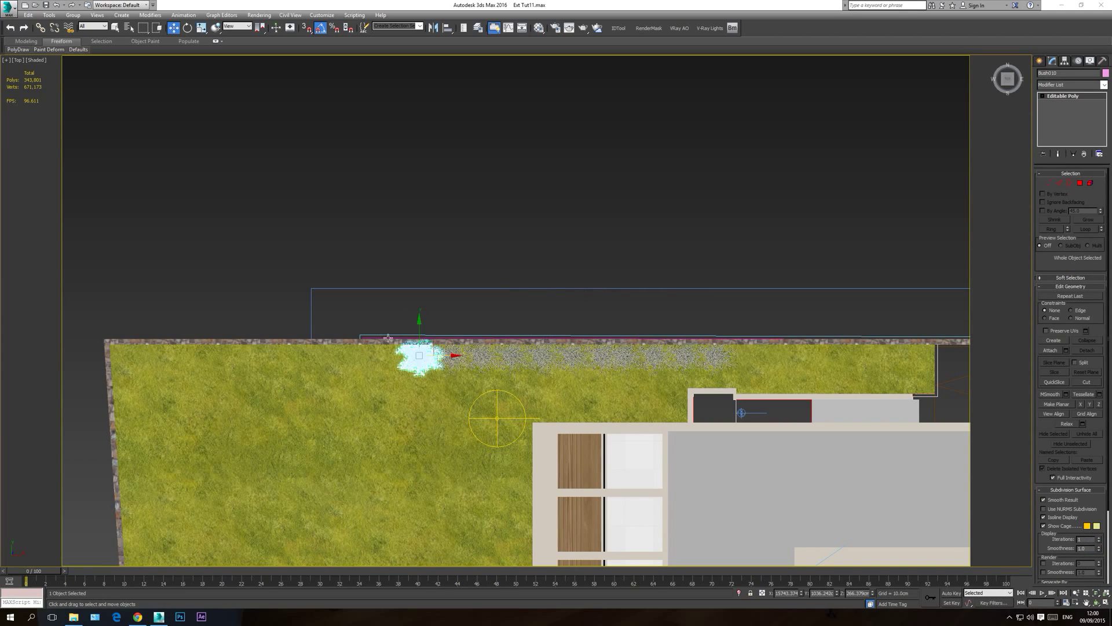
click(460, 248)
key(c)
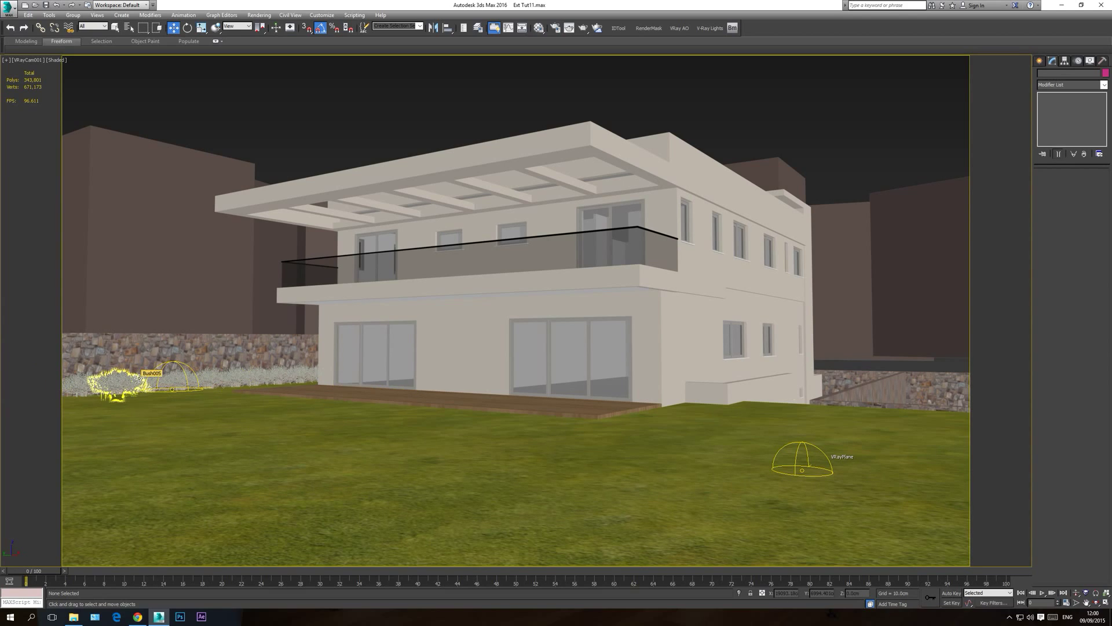
- In Top view, select five bushes in the row along the wall
key(t)
scroll(330, 385, down, 5)
click(544, 362)
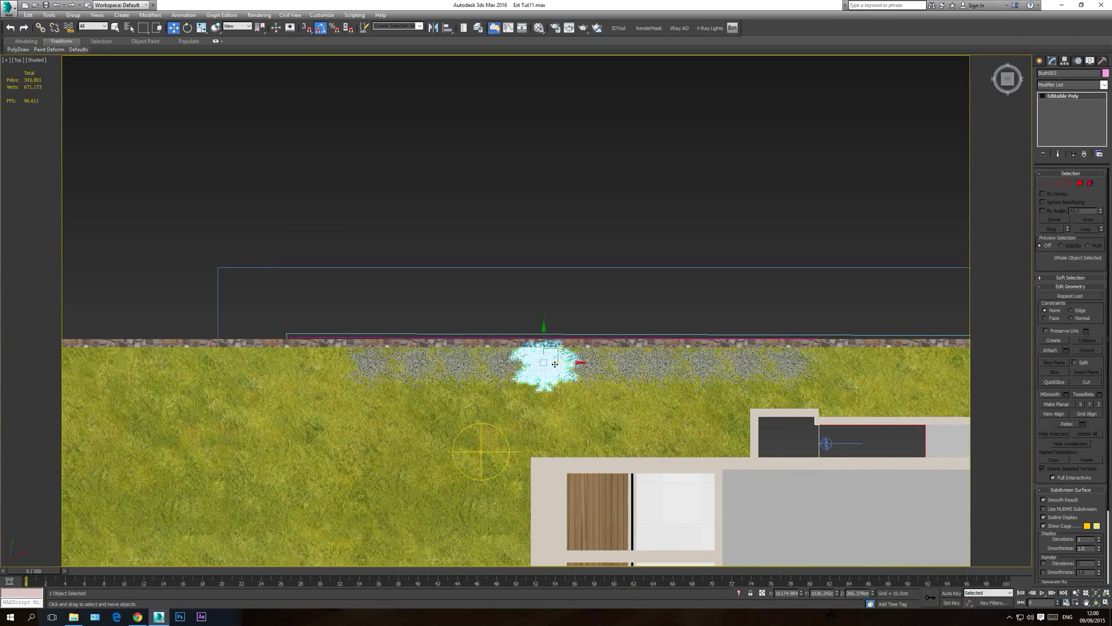
ctrl+click(458, 366)
ctrl+click(588, 365)
ctrl+click(704, 365)
ctrl+click(371, 365)
- Rotate the five selected bushes about their own Z axes using the Local coordinate system
click(201, 28)
click(188, 28)
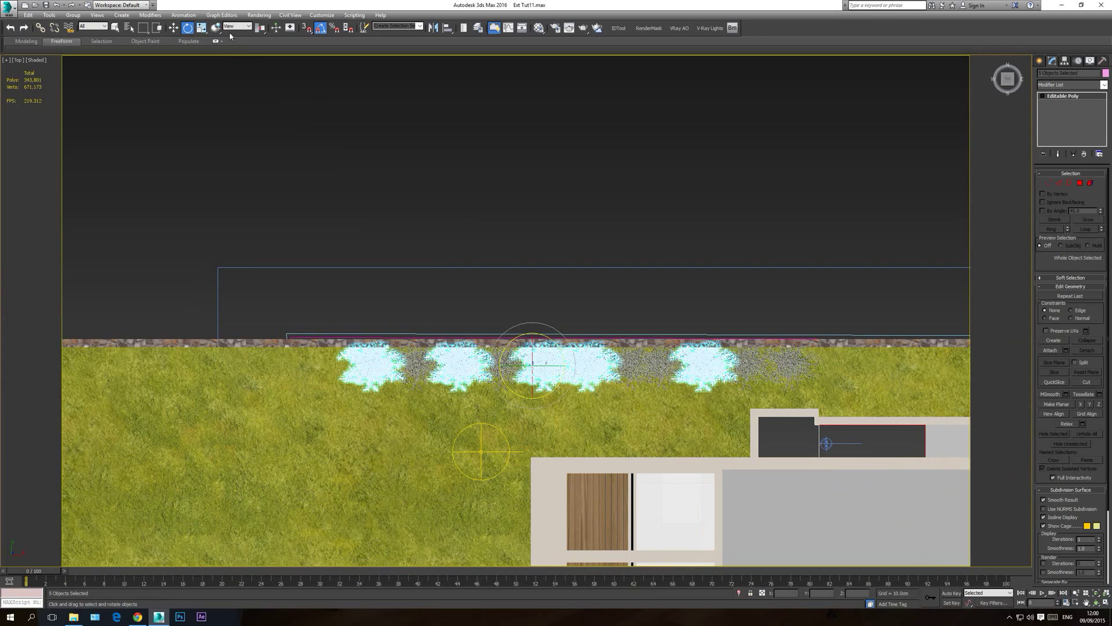
drag(569, 350, 579, 379)
right_click(579, 379)
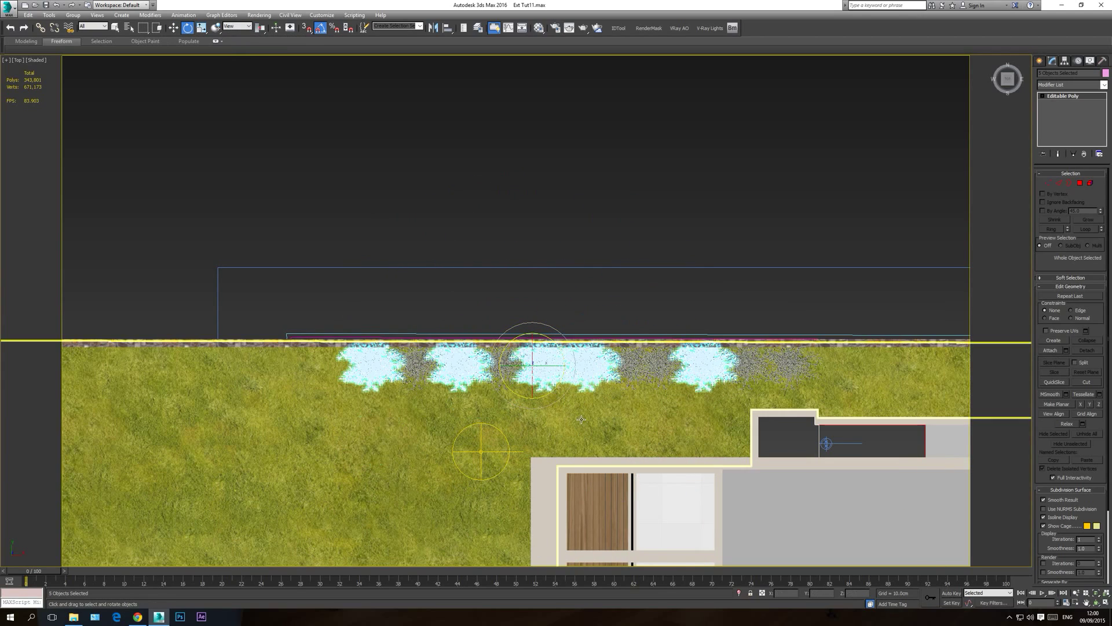
click(237, 27)
click(230, 56)
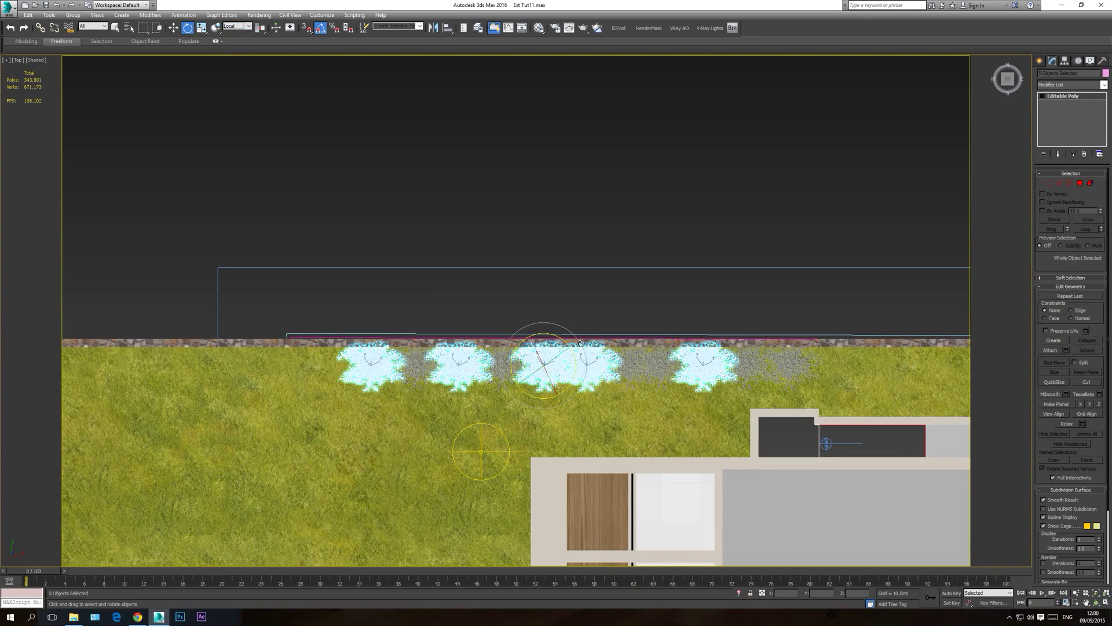
drag(580, 343, 642, 386)
- Check individual rotated bushes, deselect, and return to the camera view
click(585, 364)
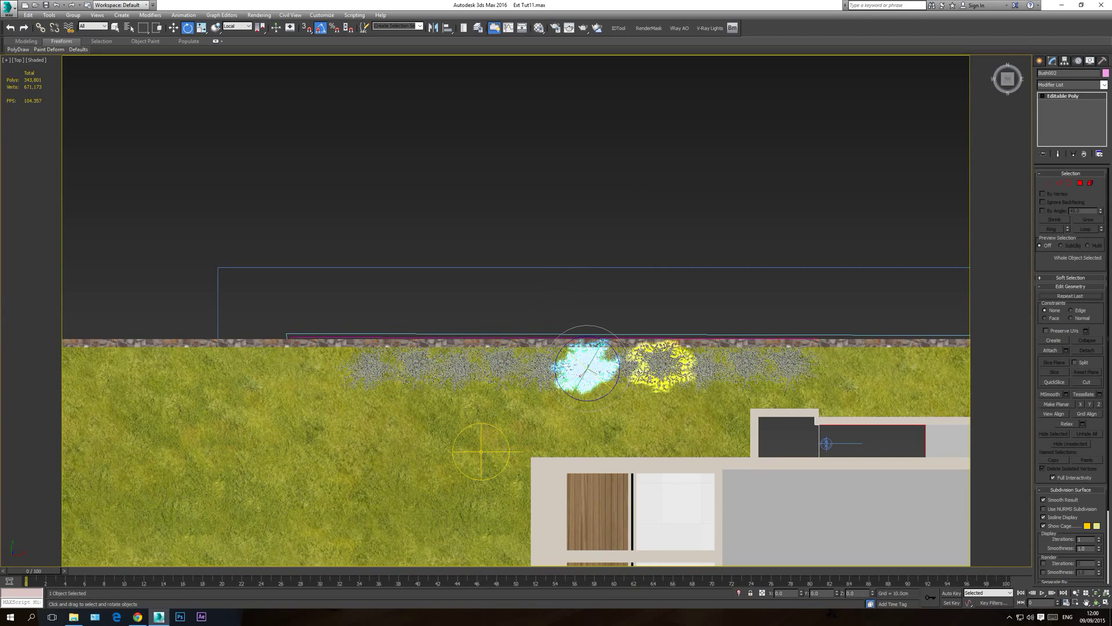
click(397, 366)
click(415, 360)
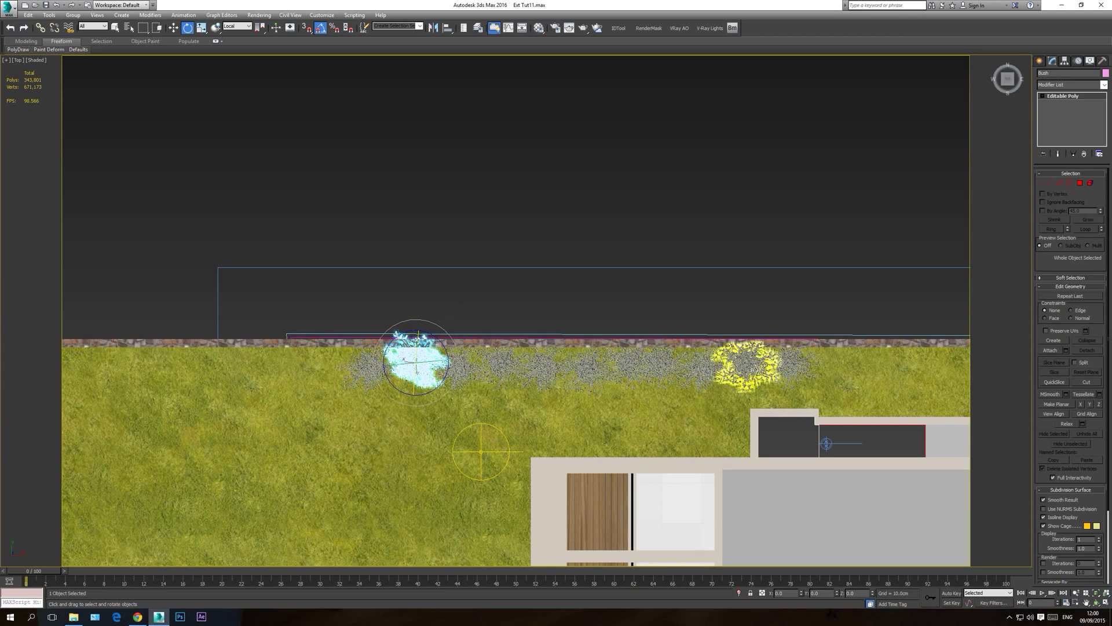
click(745, 362)
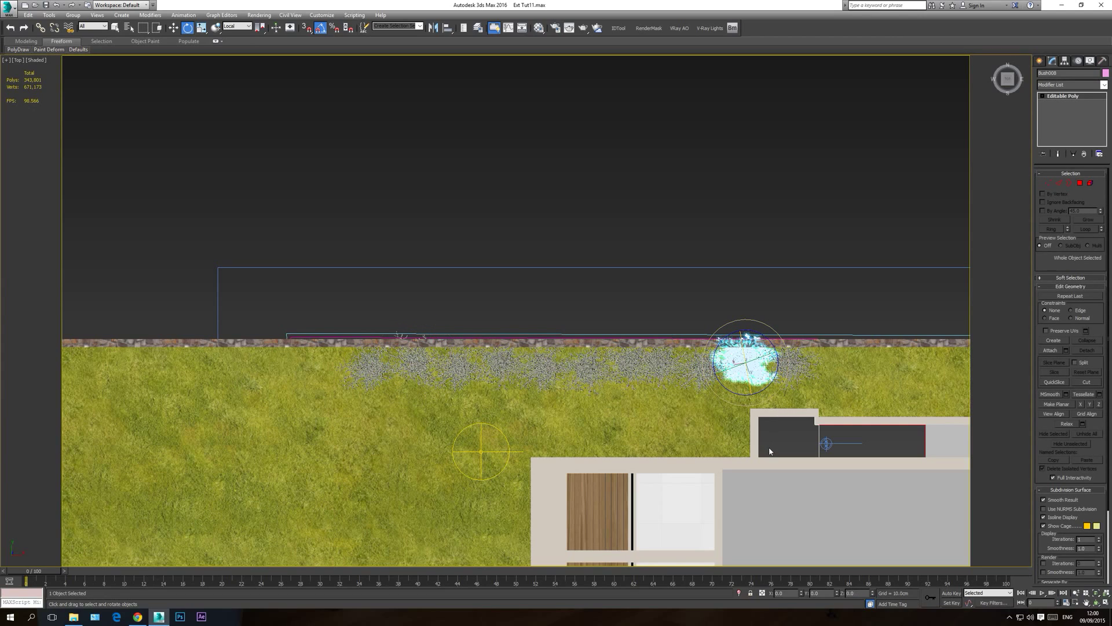
click(671, 190)
key(c)
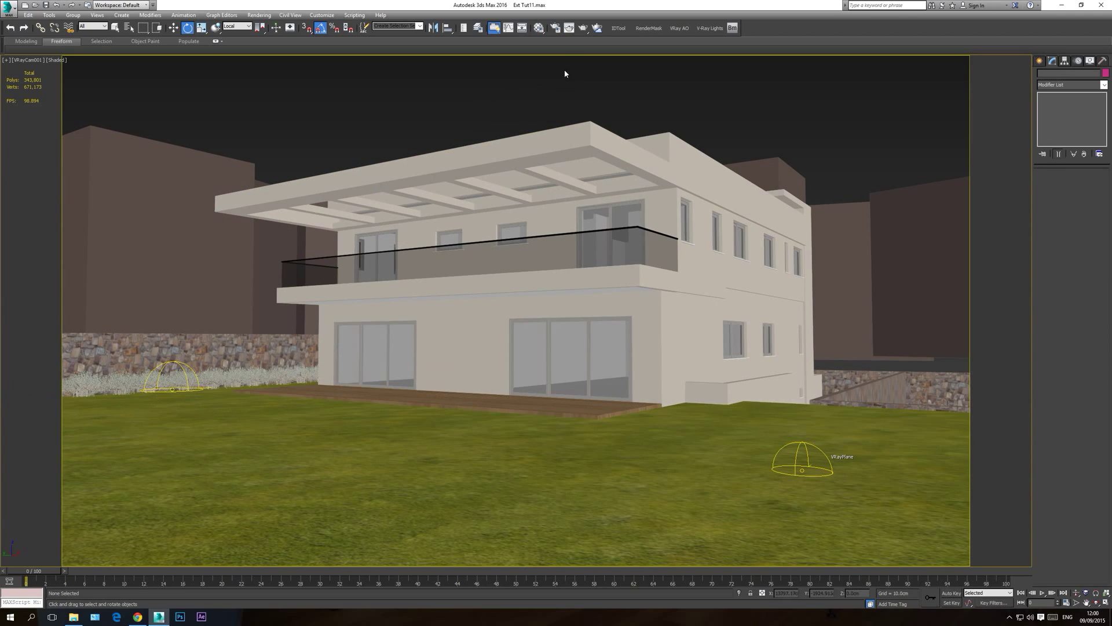
- In Render Setup, switch the renderer to V-Ray RT 3.20.03
click(554, 27)
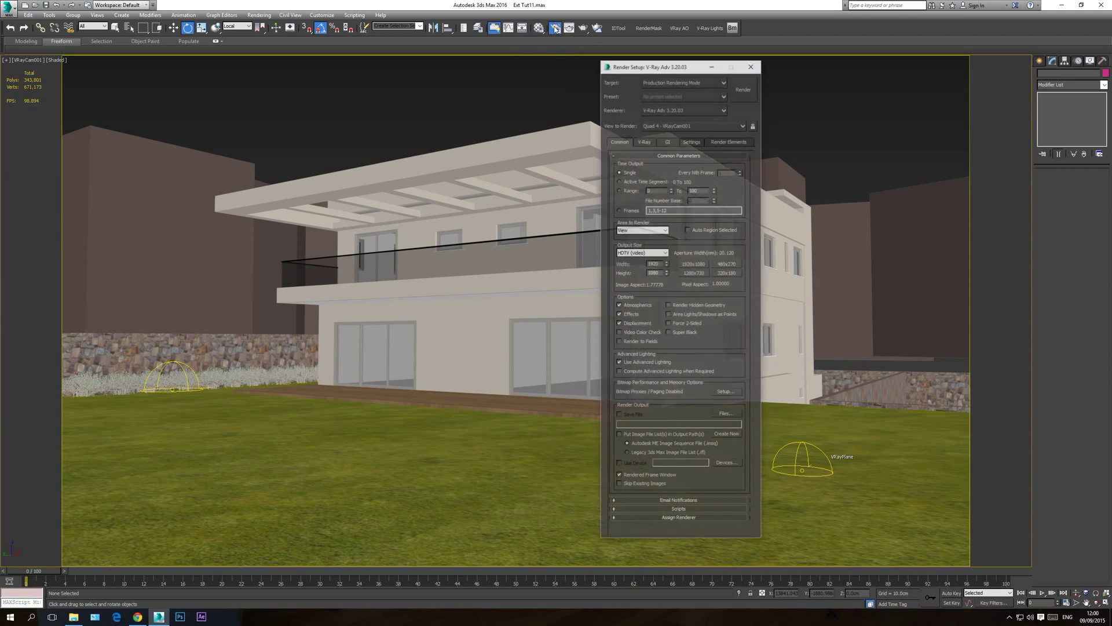
click(679, 110)
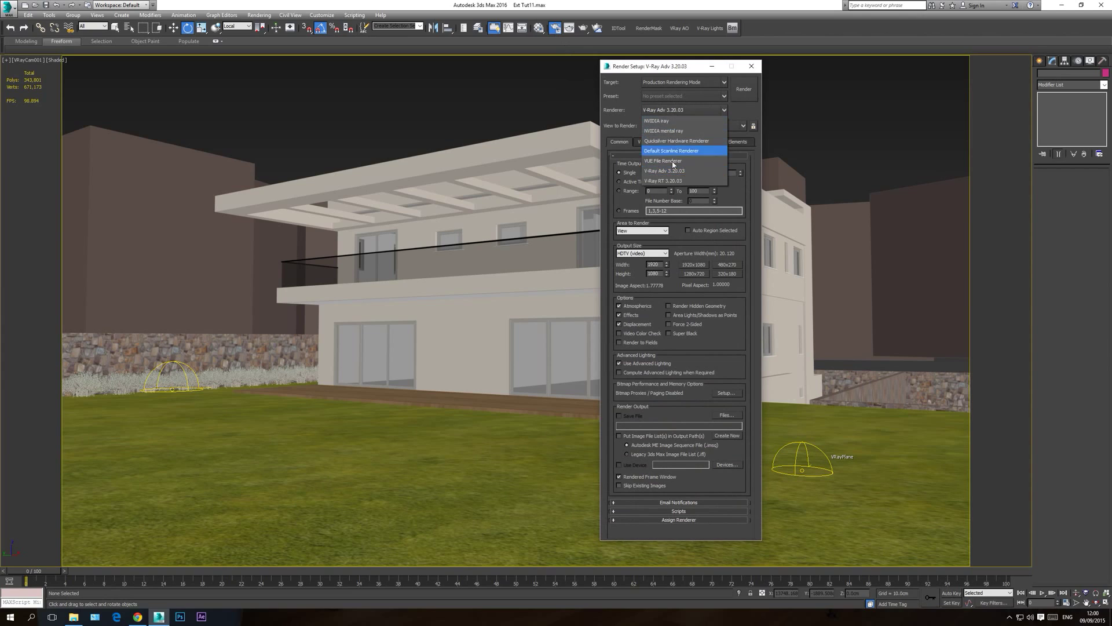
click(669, 184)
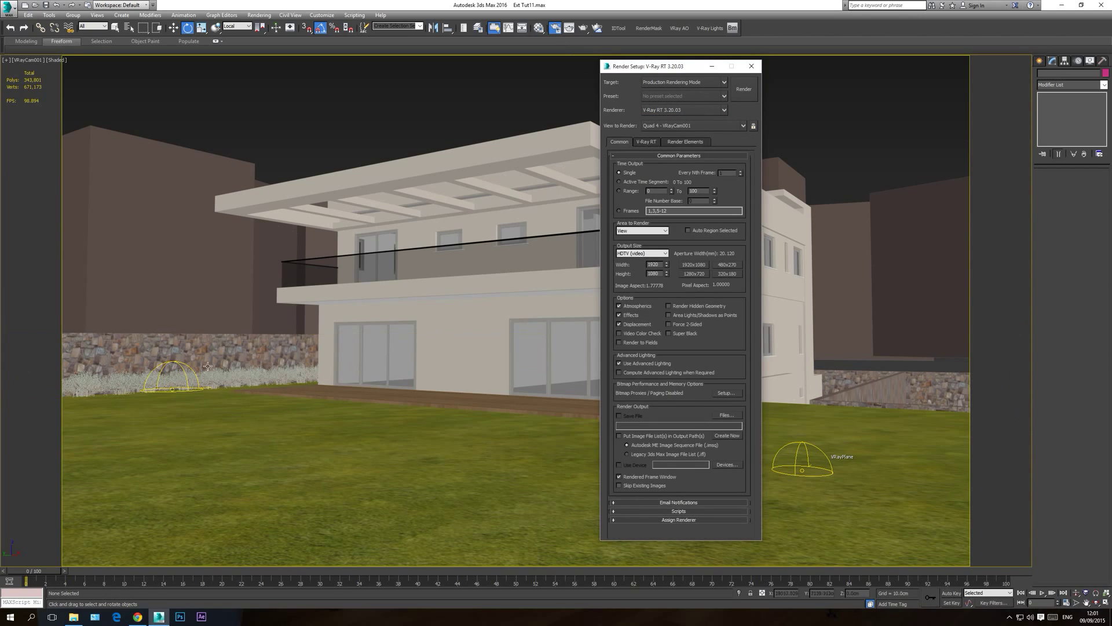
- Set the output size to the 1280x720 preset on the Common tab
click(645, 142)
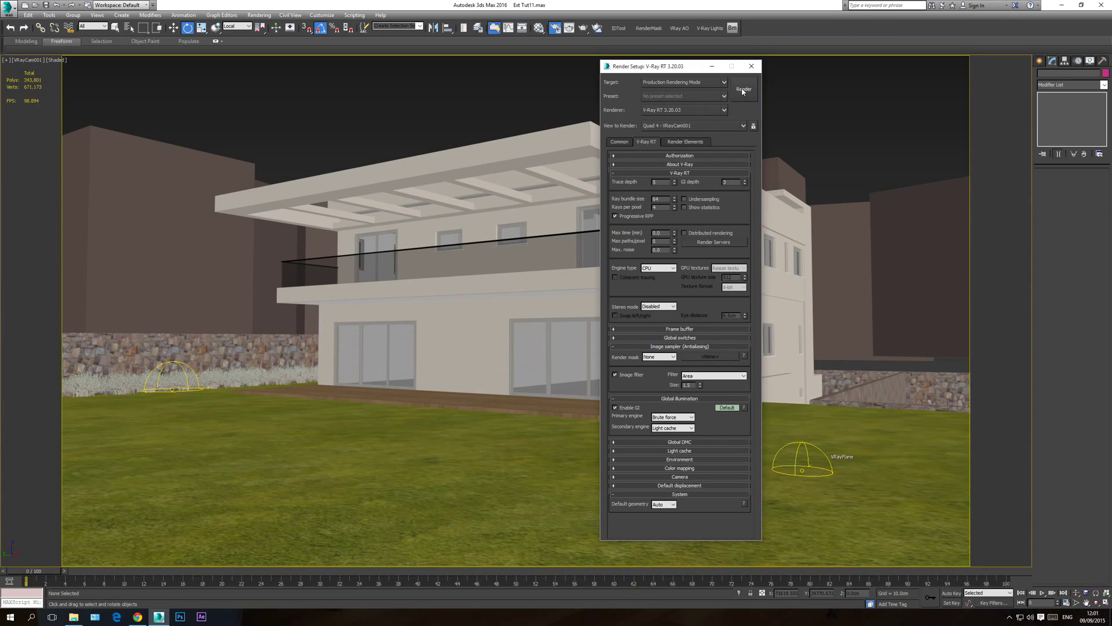
click(626, 141)
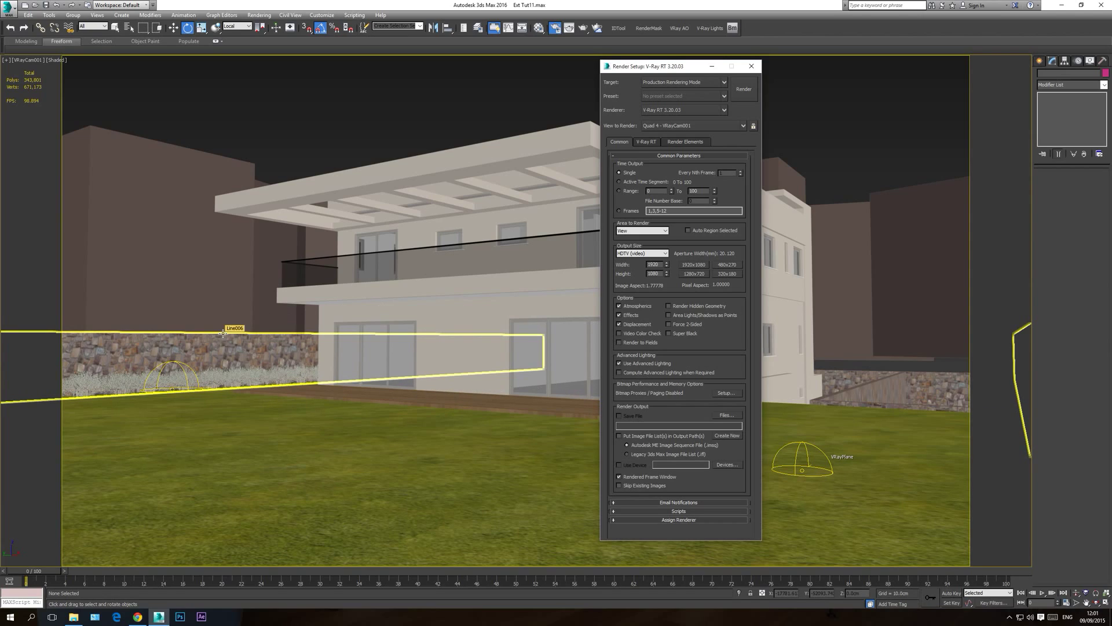
click(692, 274)
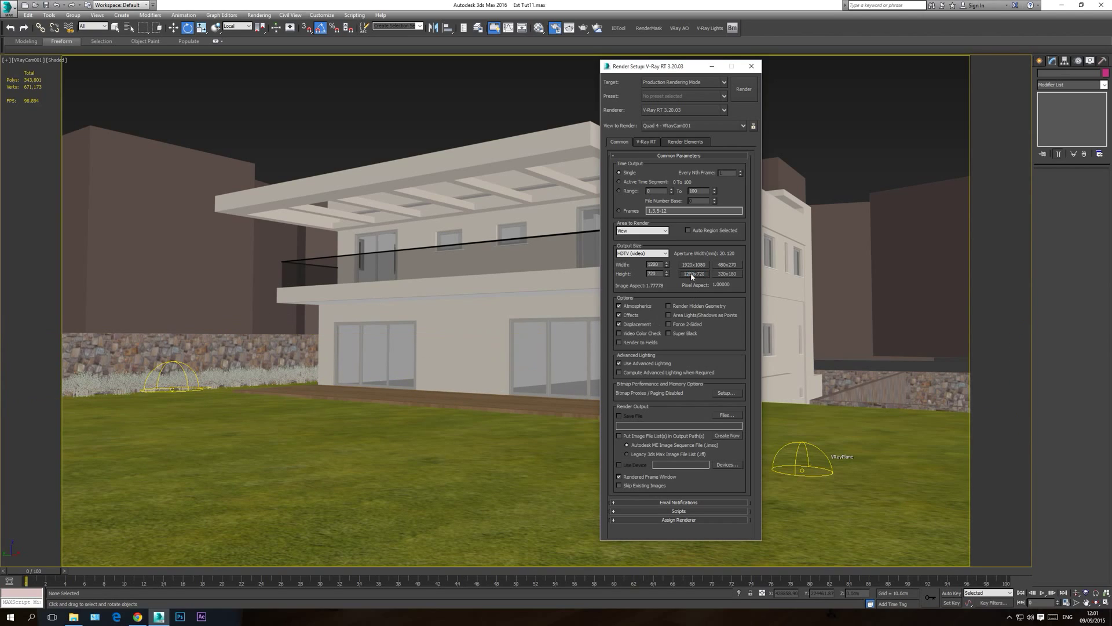
- Start a V-Ray RT test render of the camera view, then cancel it
click(745, 92)
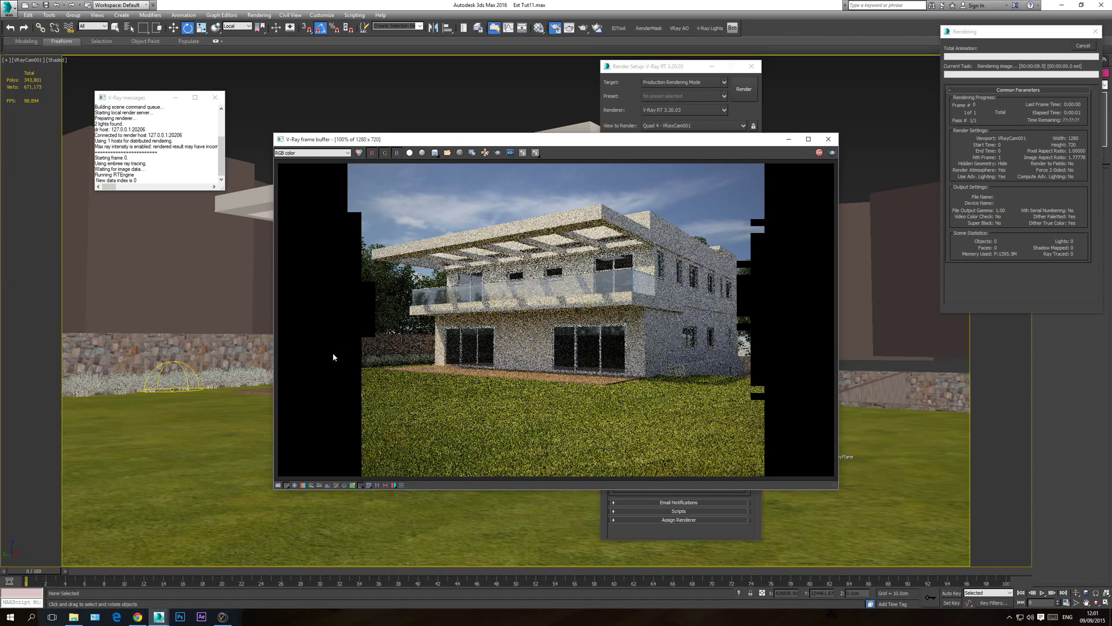
scroll(353, 364, up, 1)
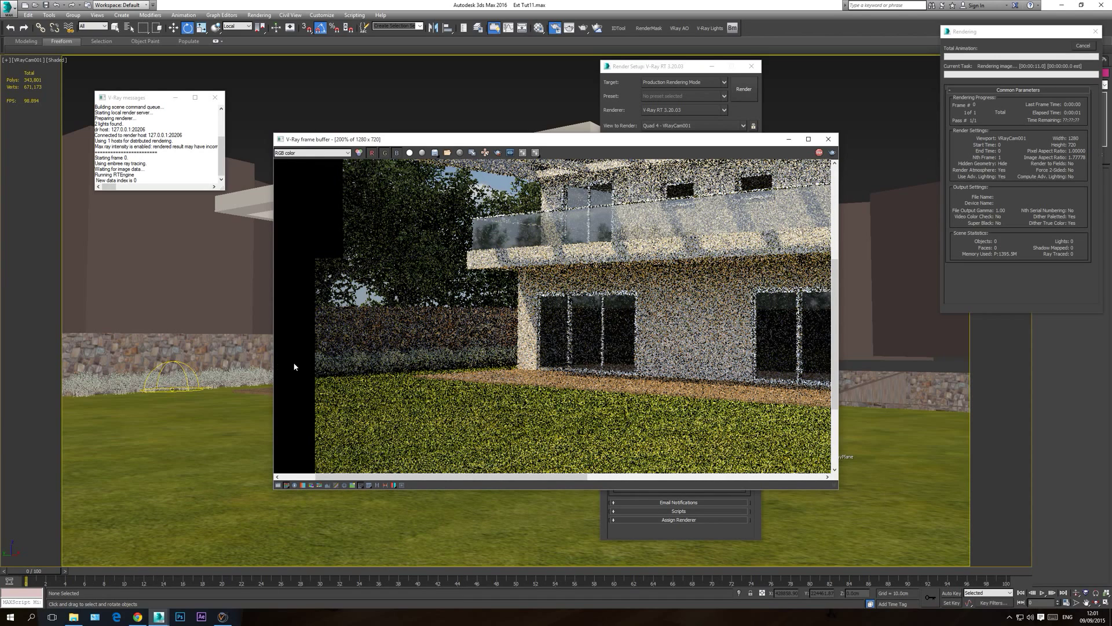
scroll(324, 366, down, 1)
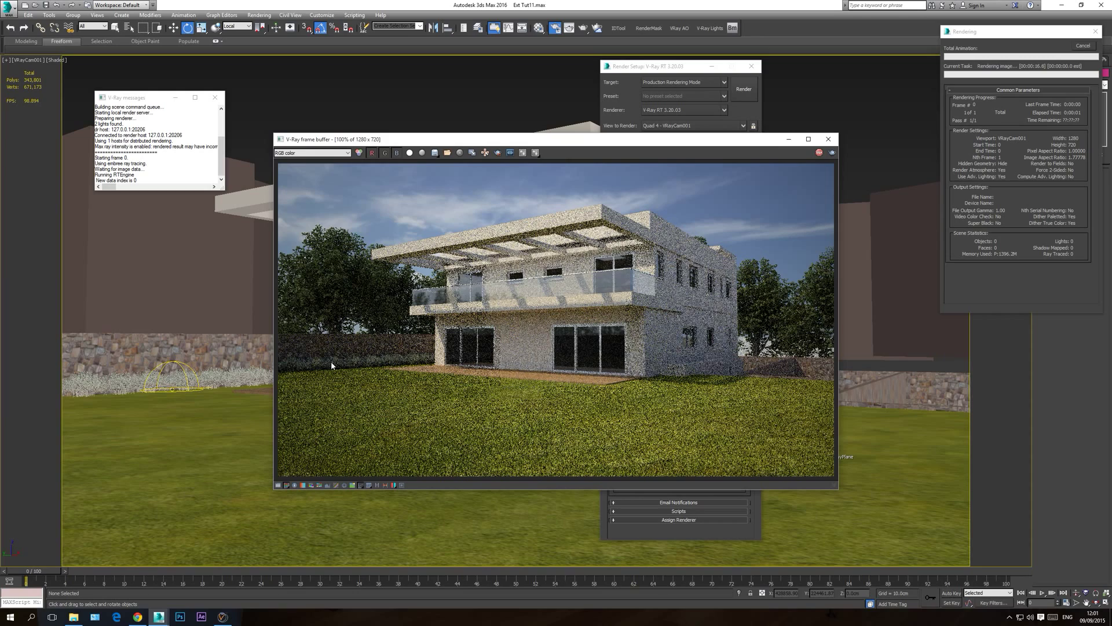
click(1083, 45)
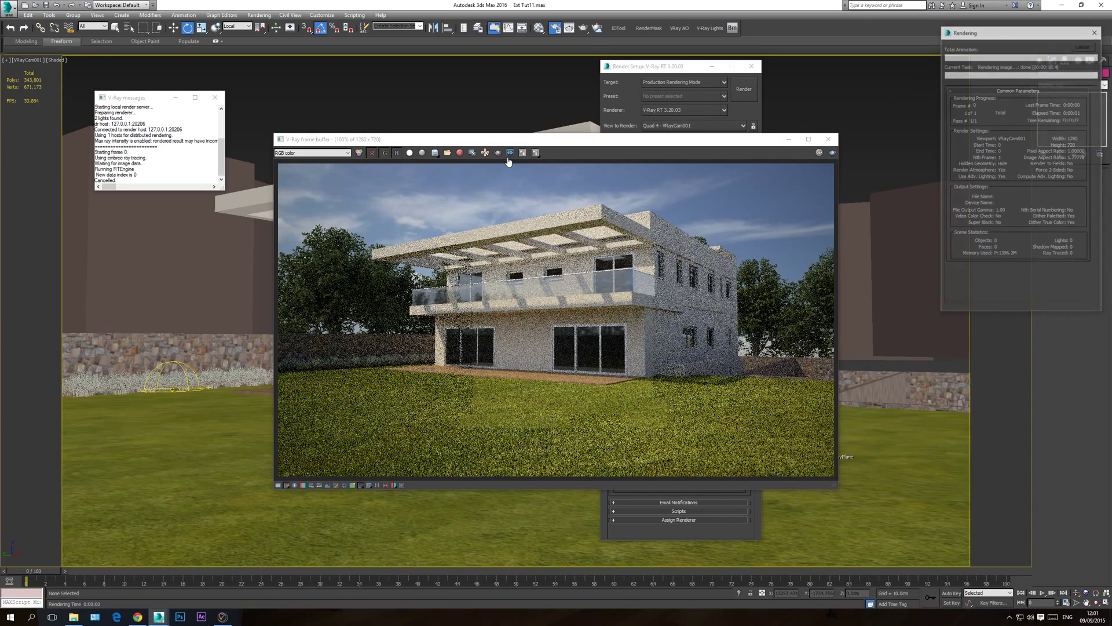
- Render a region over the hedge, cancel it, and close the frame buffer
drag(279, 344, 449, 377)
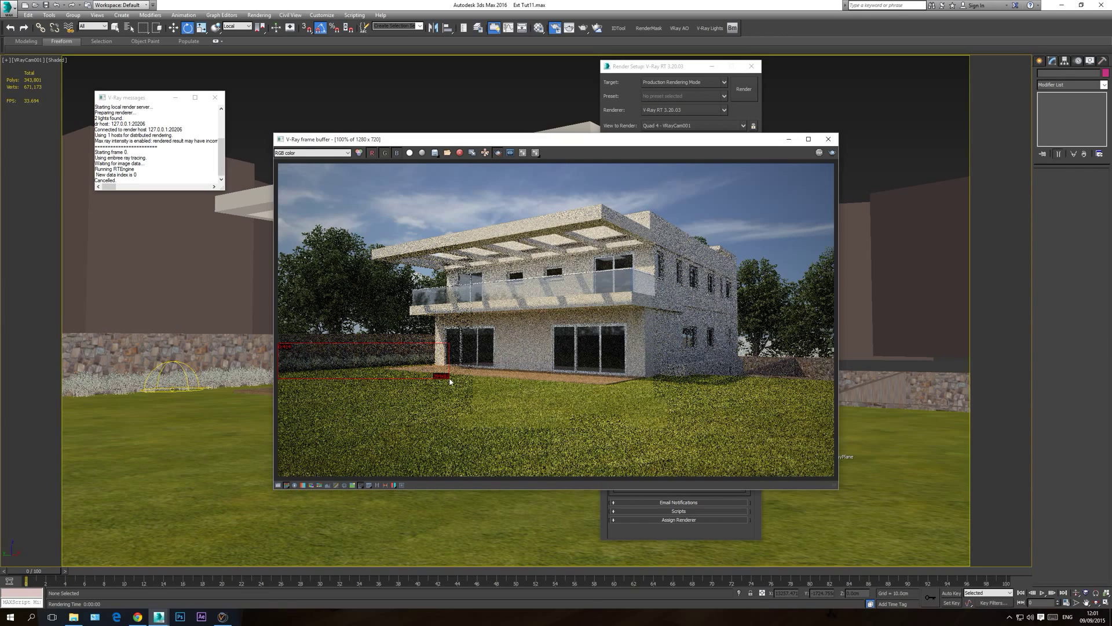
click(833, 153)
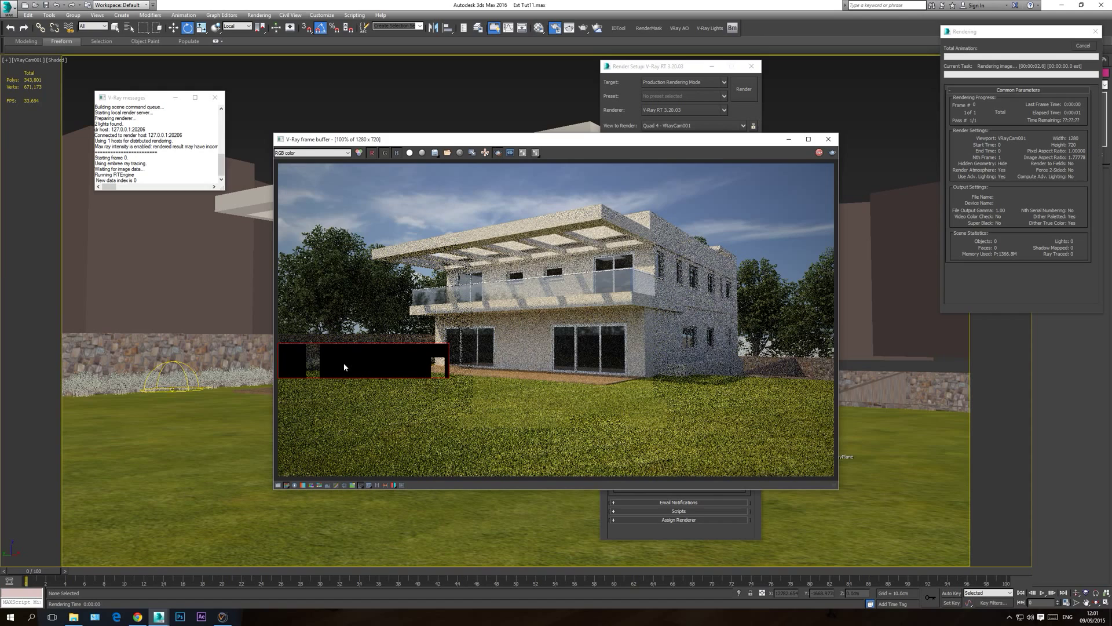
scroll(337, 366, up, 1)
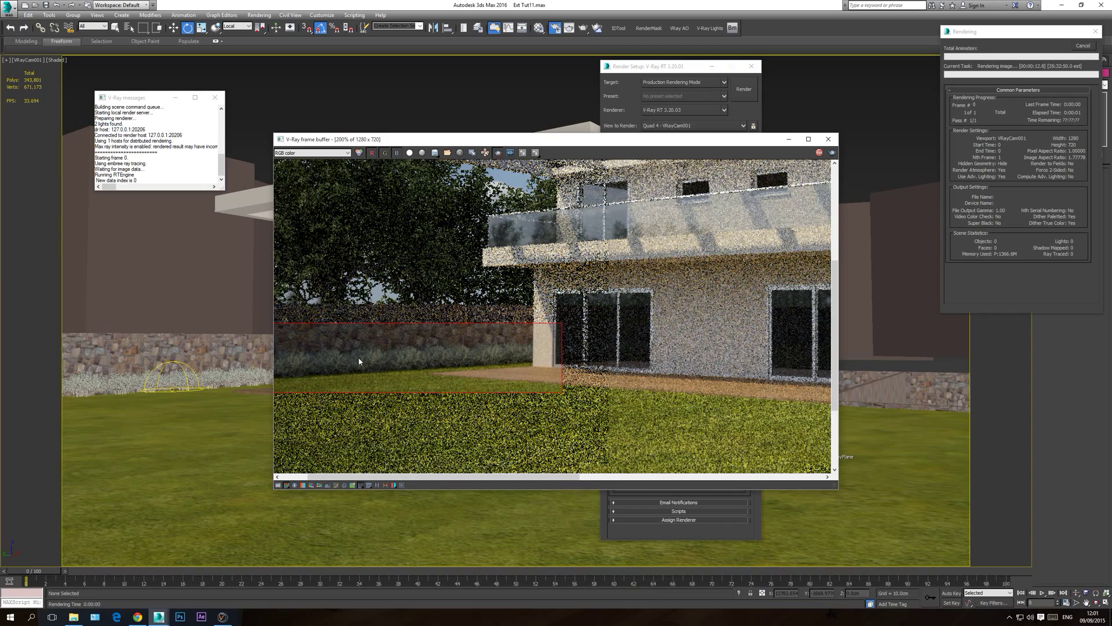
click(1082, 45)
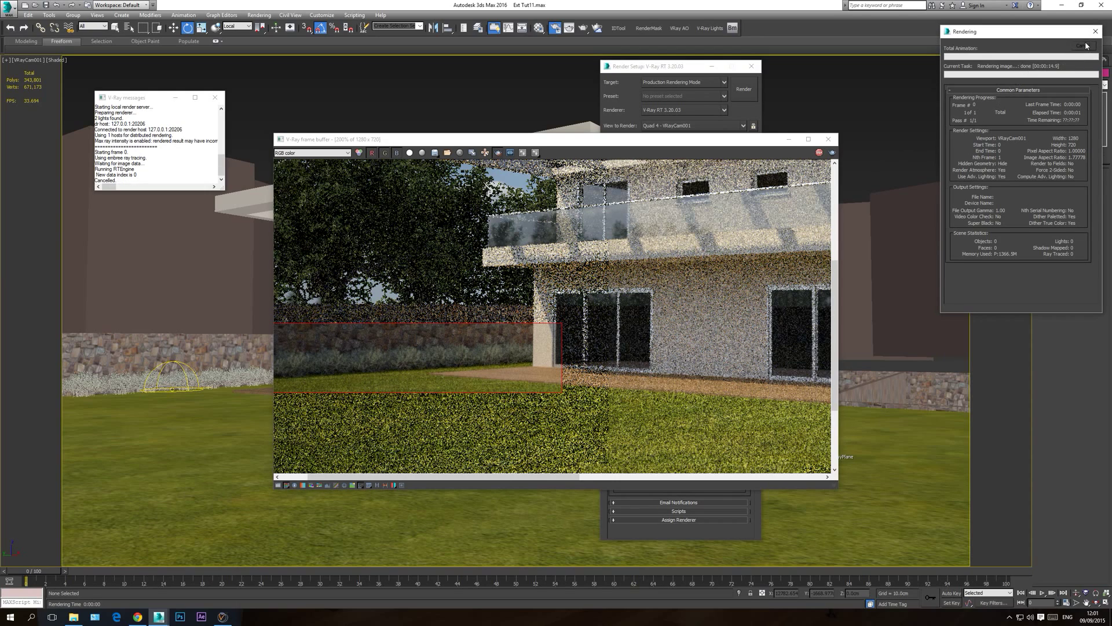
click(829, 139)
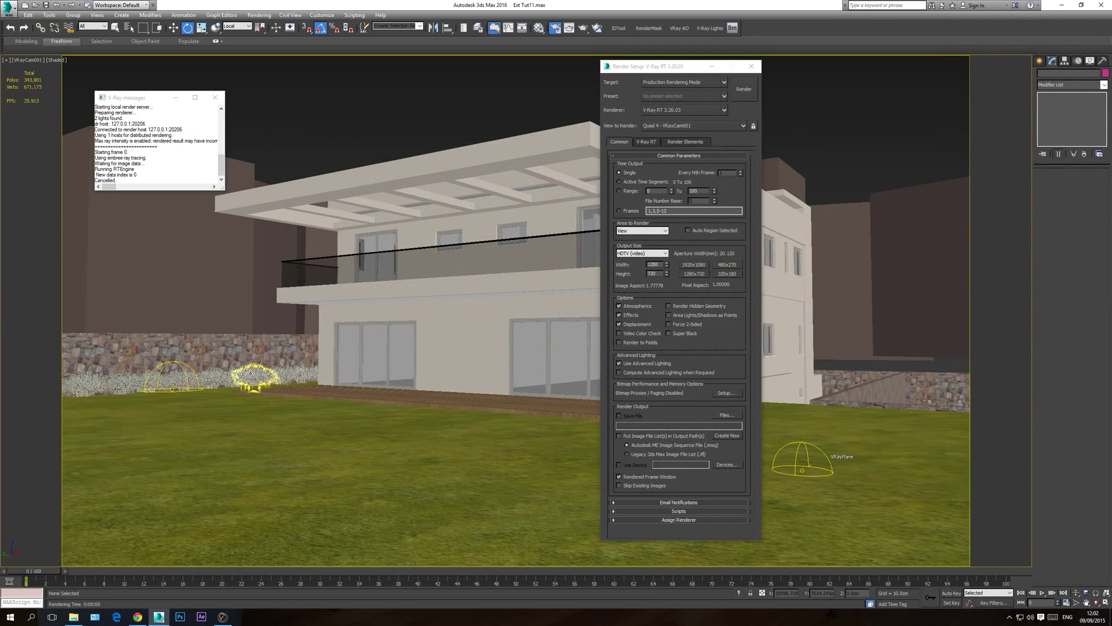
- Open the Leaves sub-material and cut the efeu1.png bitmap out of its Diffuse slot
click(540, 28)
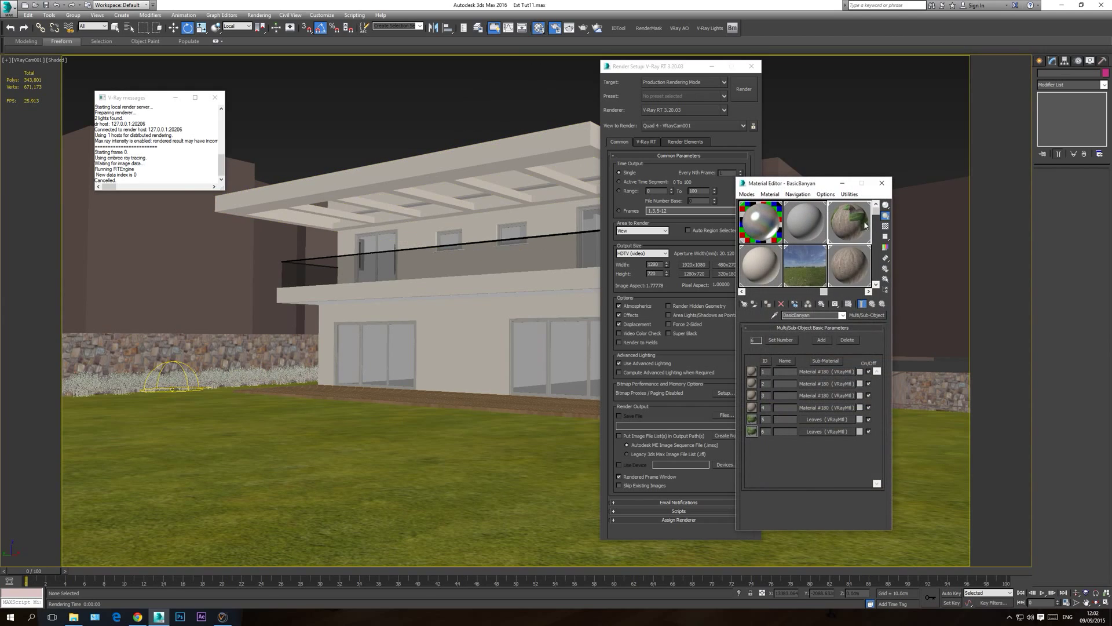
click(827, 420)
click(841, 379)
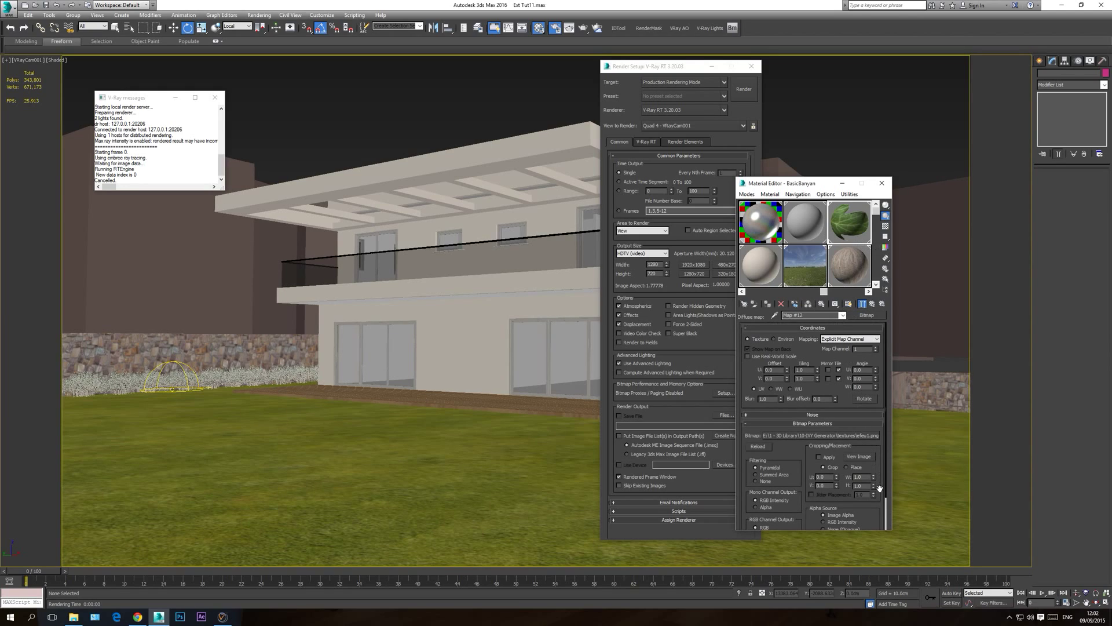
click(843, 316)
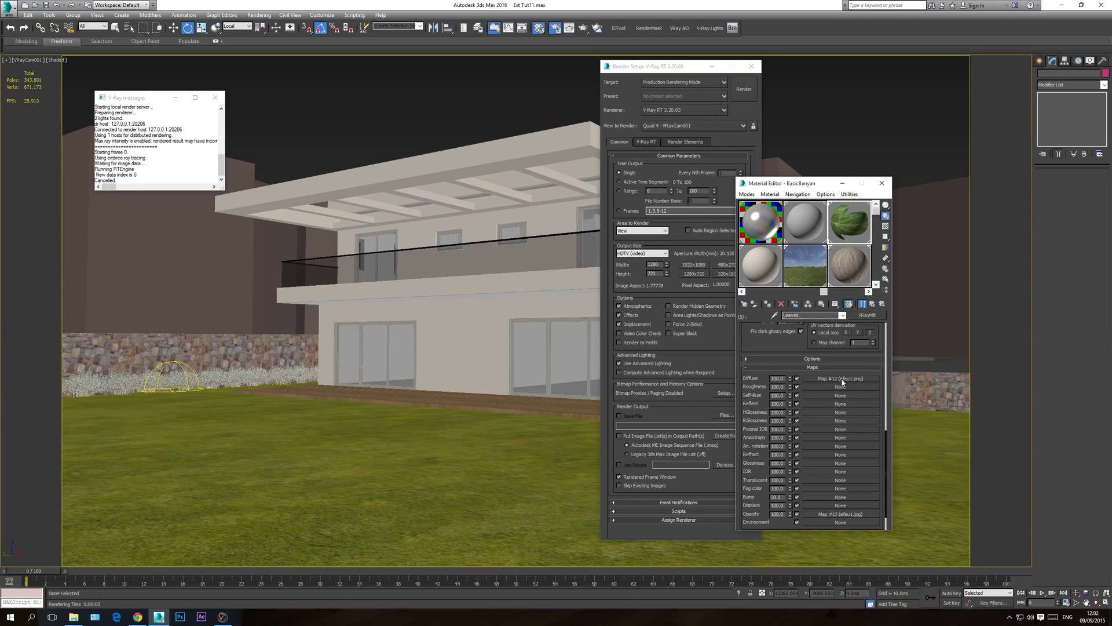
right_click(843, 382)
click(851, 386)
- Assign a Color Correction map to Diffuse and paste efeu1.png into its Map slot
click(844, 380)
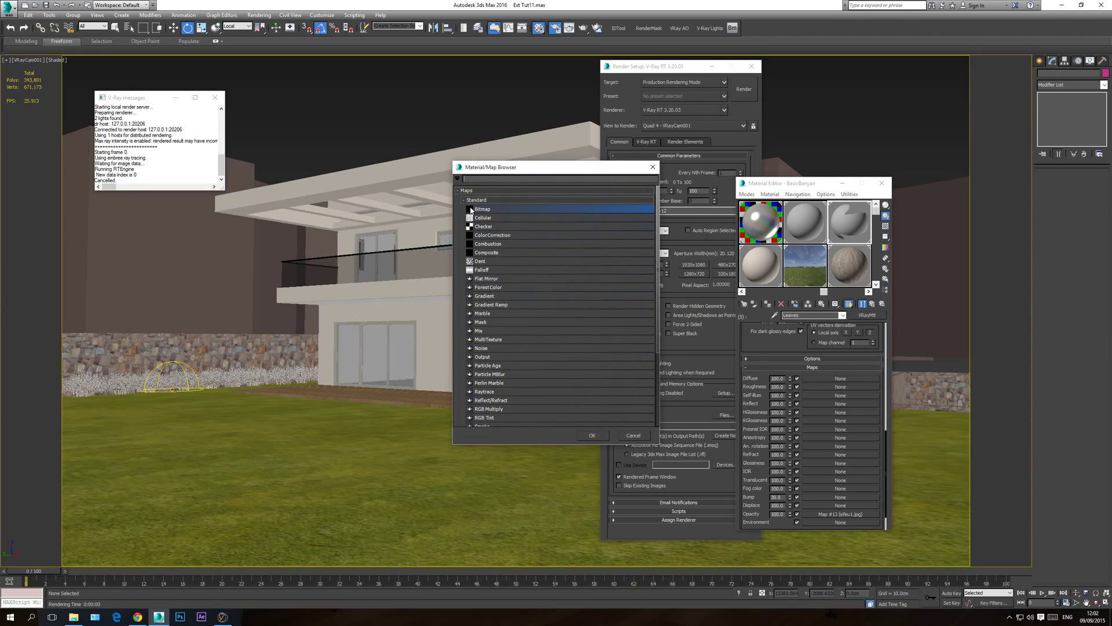
double_click(494, 237)
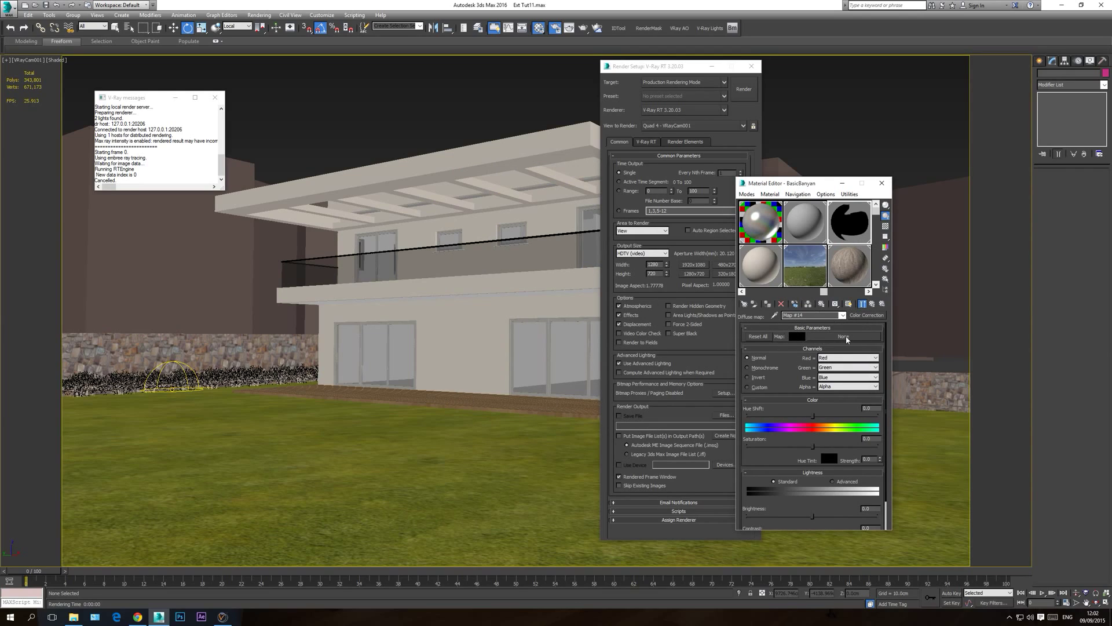
right_click(846, 339)
click(878, 342)
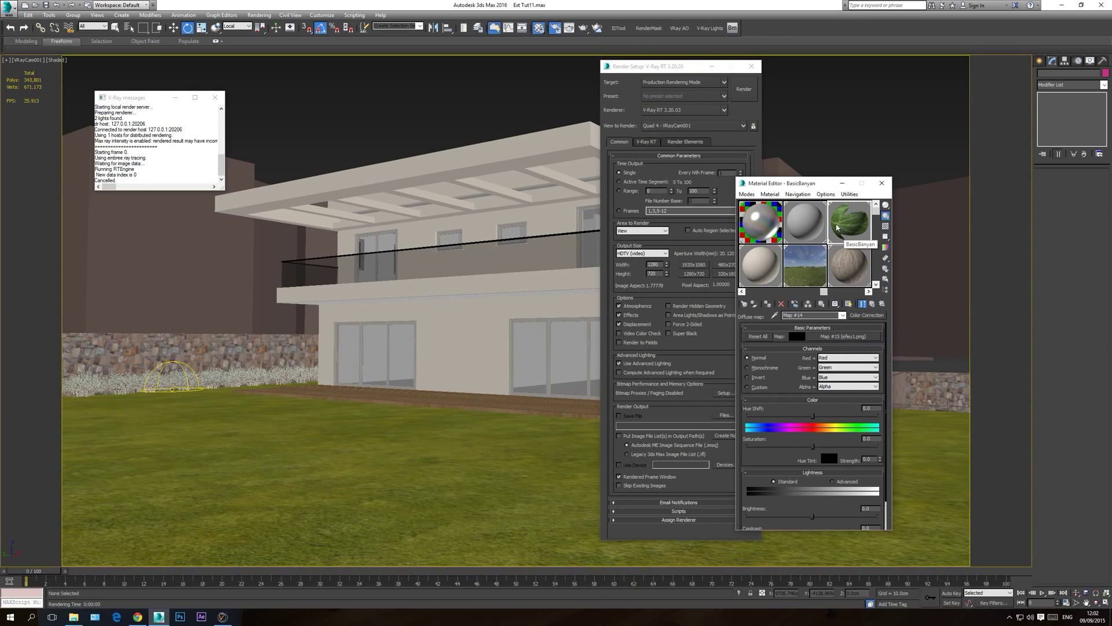
click(851, 337)
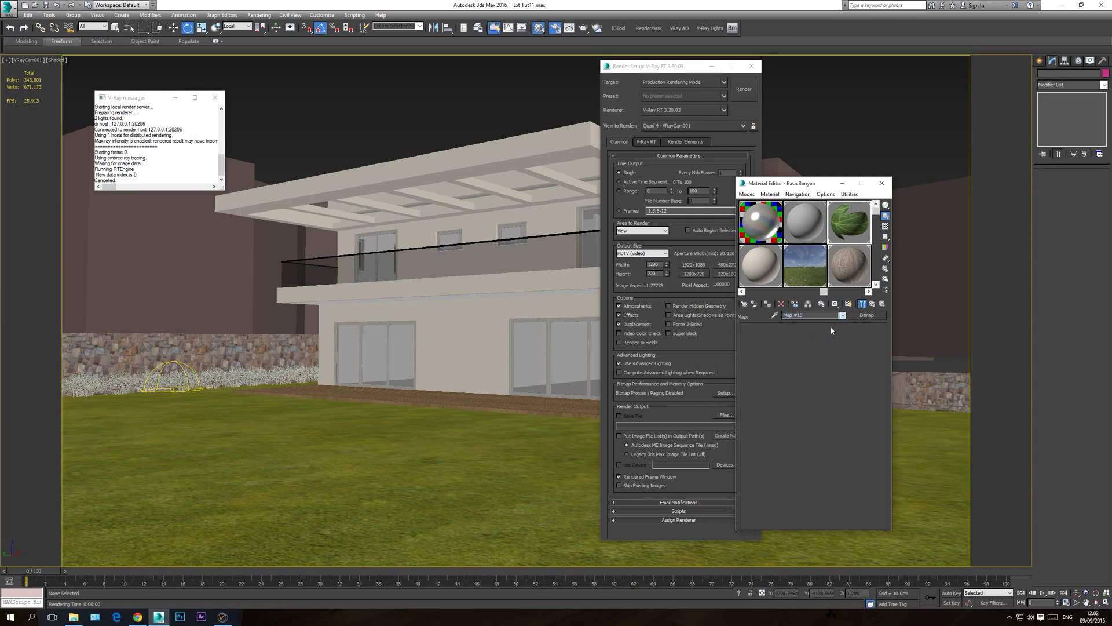
key(Up)
key(Up)
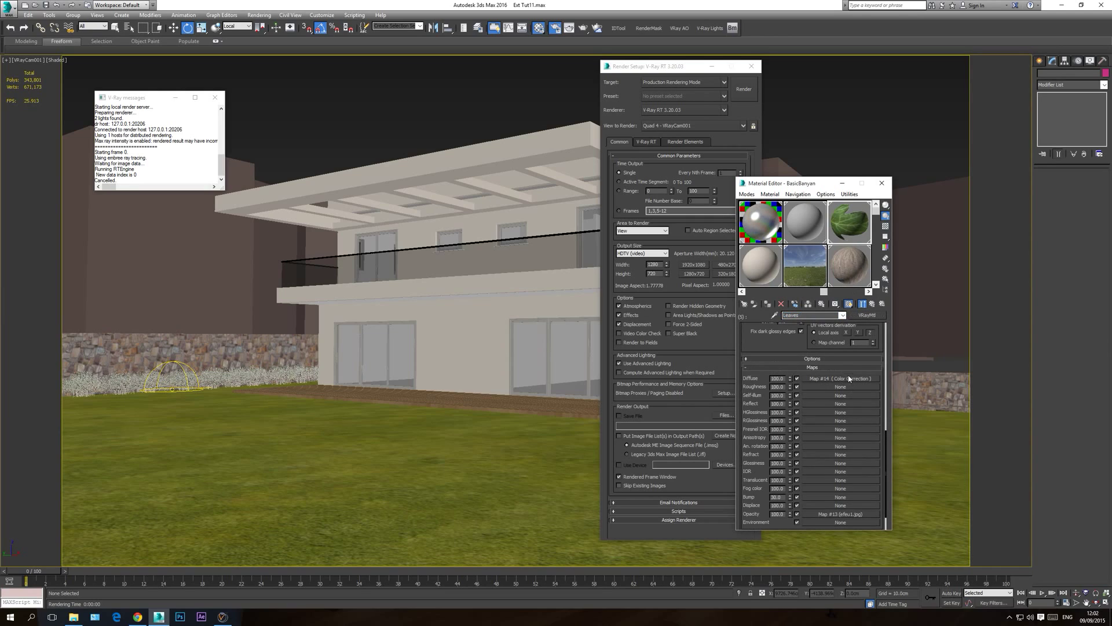
- Set the Color Correction map's saturation to 50 while previewing the leaf map
click(855, 379)
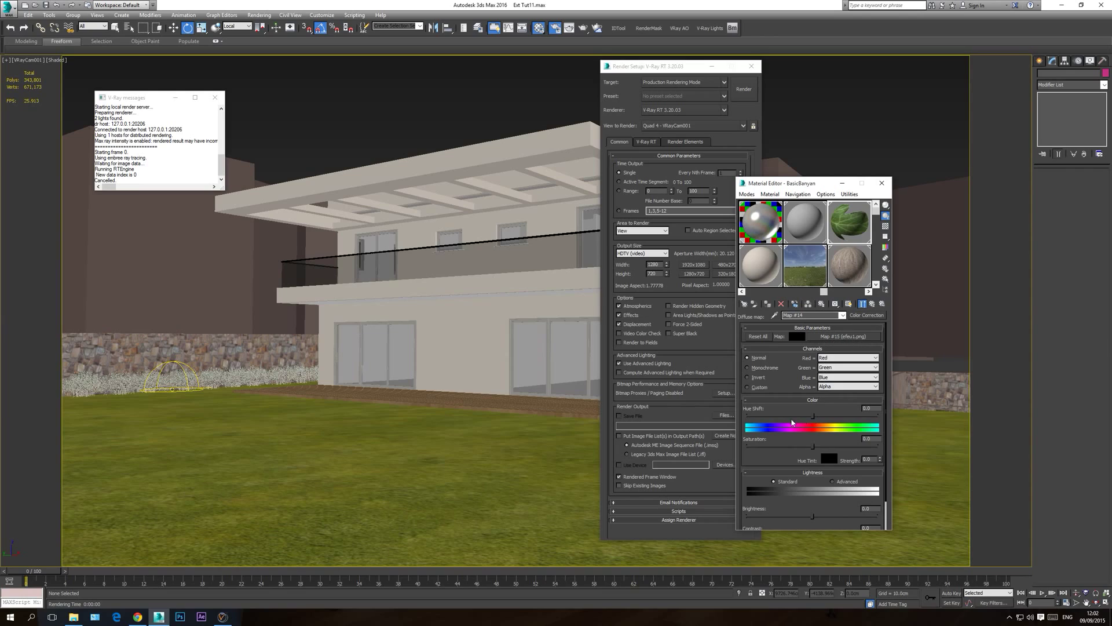
drag(781, 410, 769, 279)
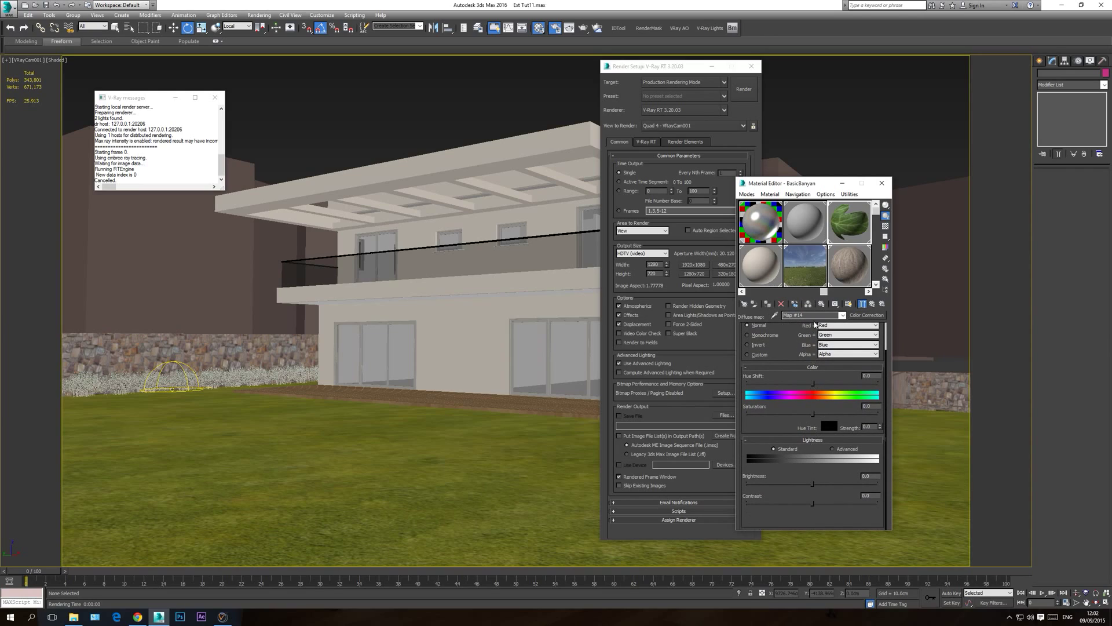
drag(782, 353, 782, 428)
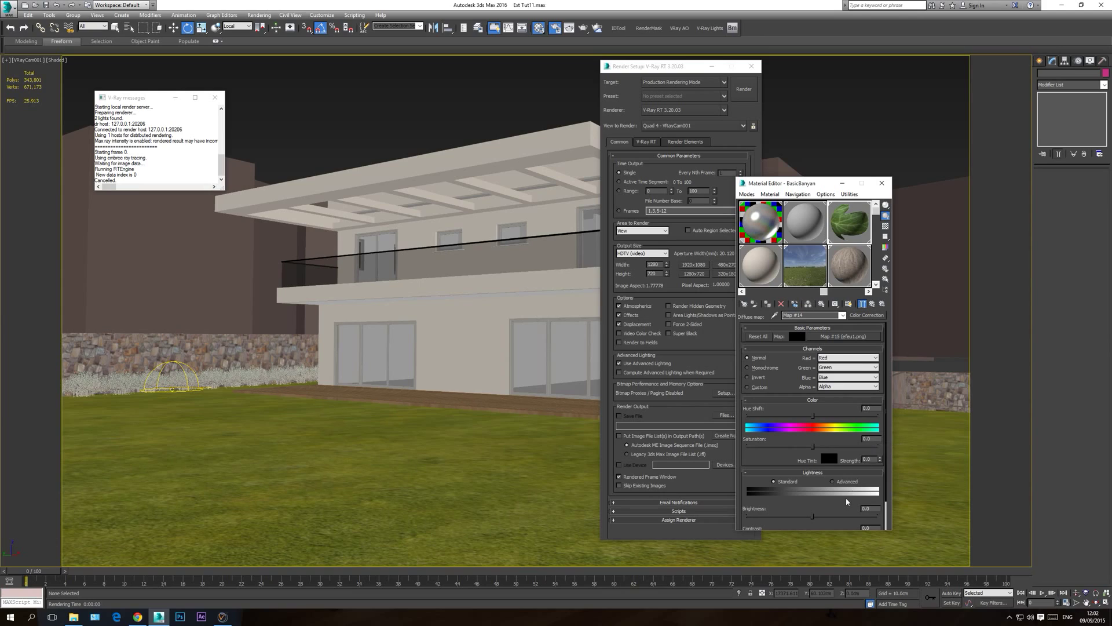
scroll(774, 476, down, 2)
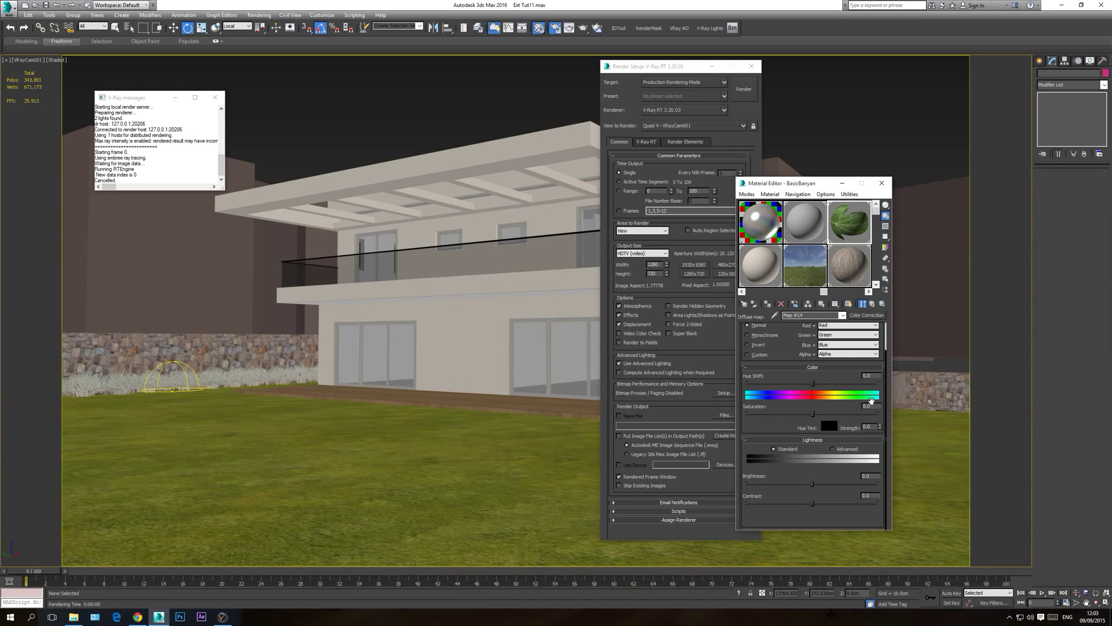
drag(813, 413, 796, 415)
double_click(848, 226)
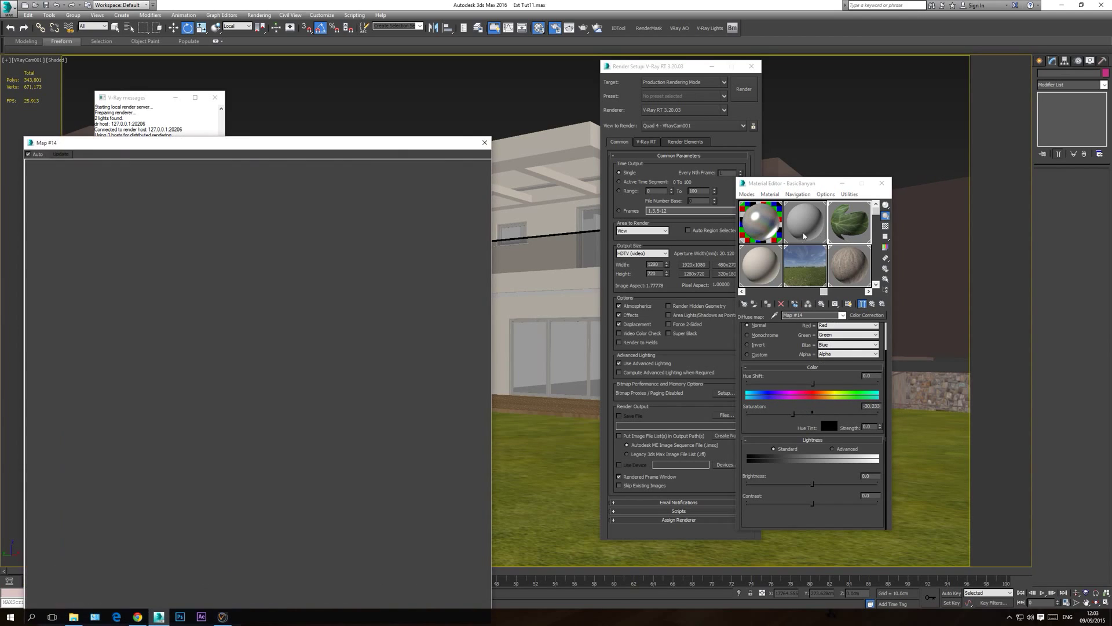
drag(794, 416, 717, 416)
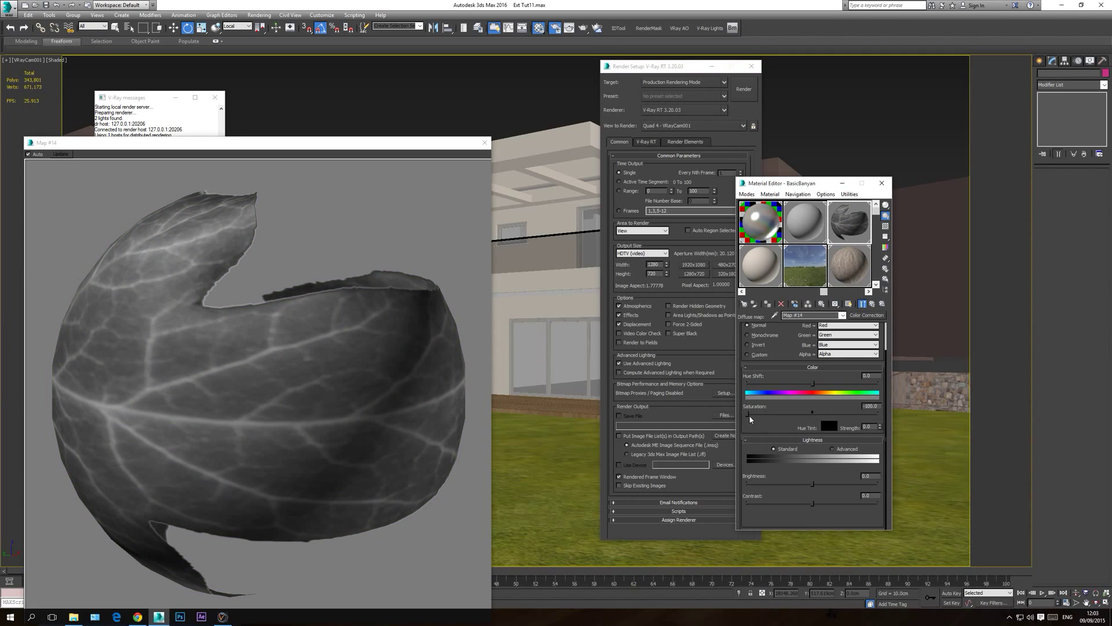
drag(749, 415, 811, 414)
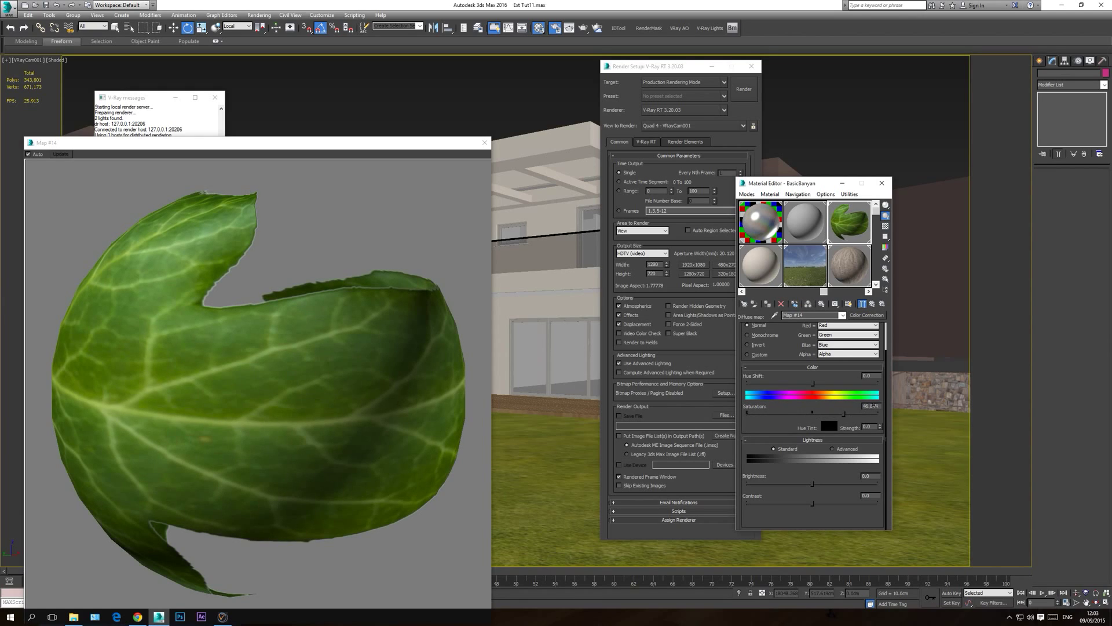
text(50)
- Close the enlarged preview and go back up to the BasicBanyan material
click(485, 143)
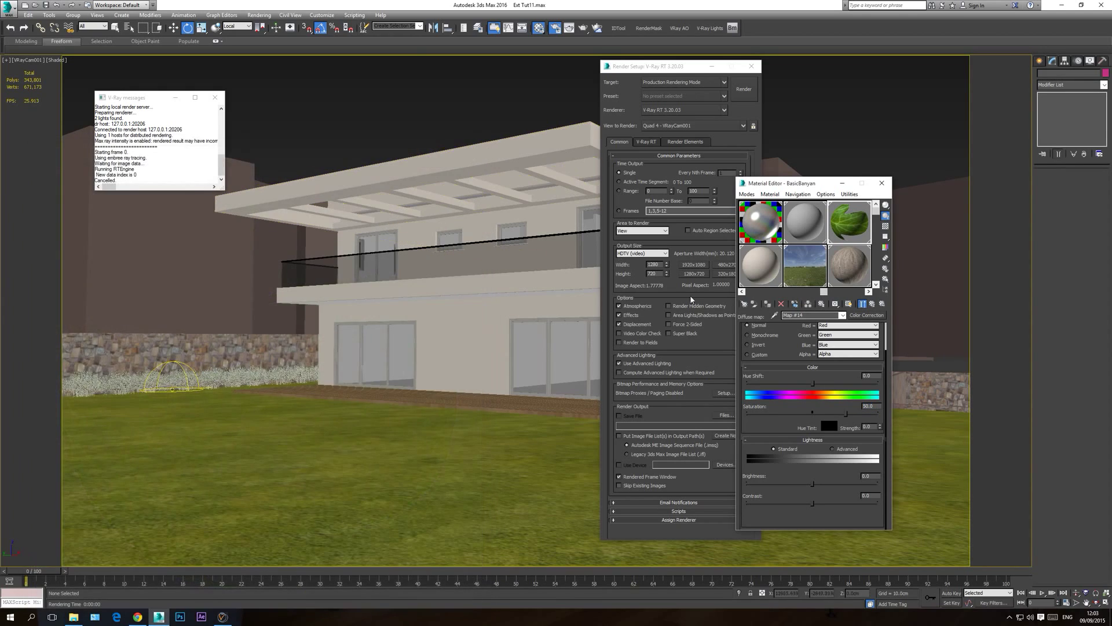
click(842, 316)
click(814, 328)
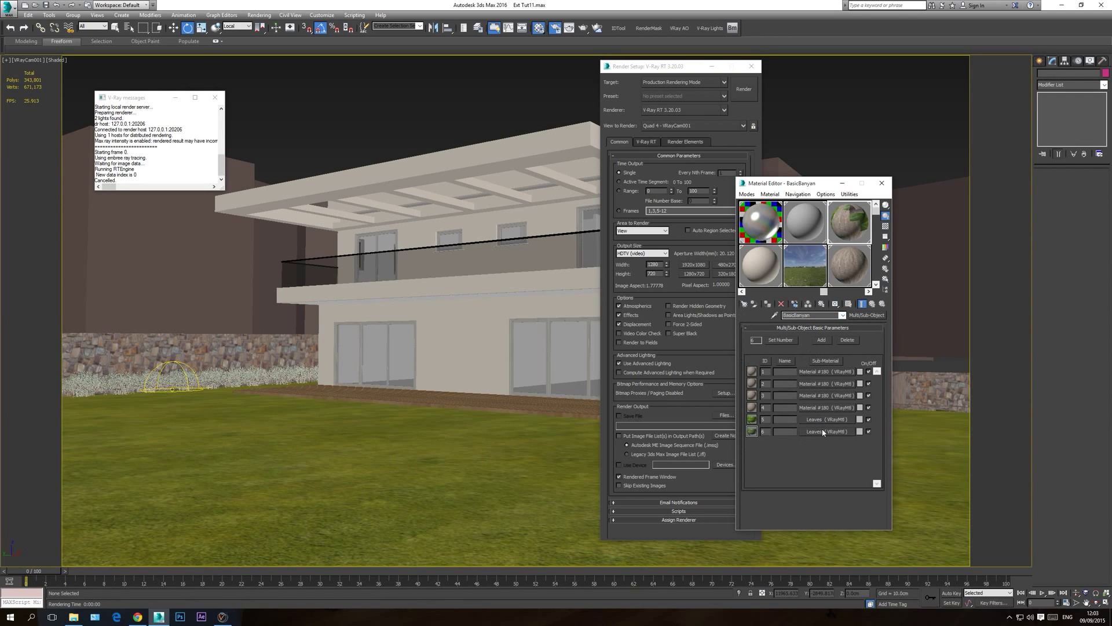
- Instance the Leaves sub-material from ID 5 onto ID 6, then close the Material Editor
click(824, 431)
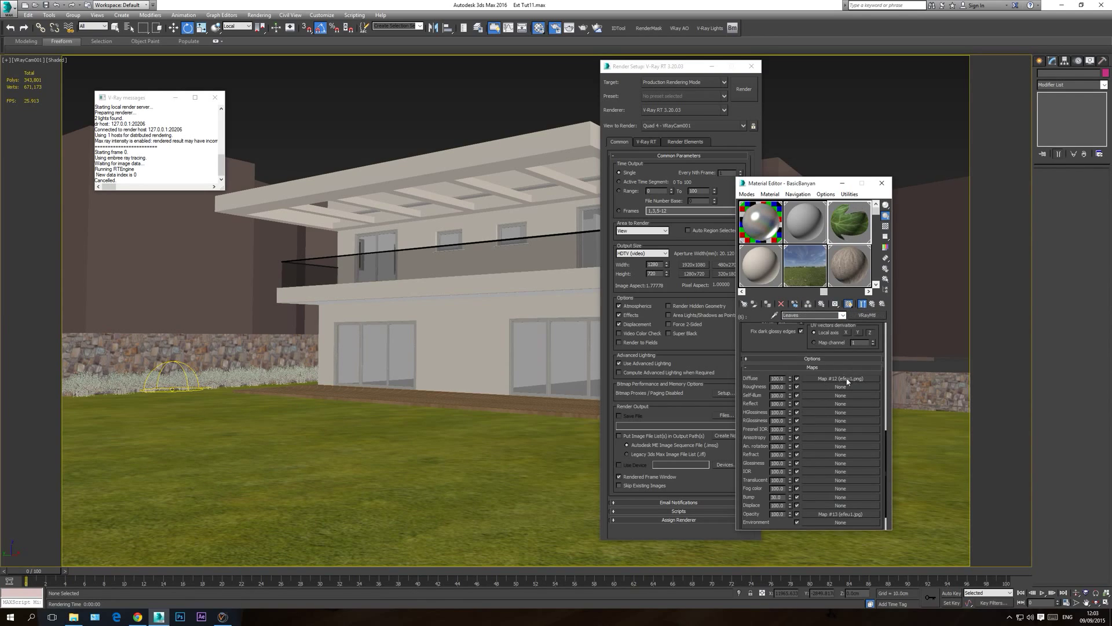
click(842, 315)
click(814, 326)
mouse_move(821, 421)
mouse_down()
mouse_move(843, 422)
mouse_move(836, 436)
mouse_up()
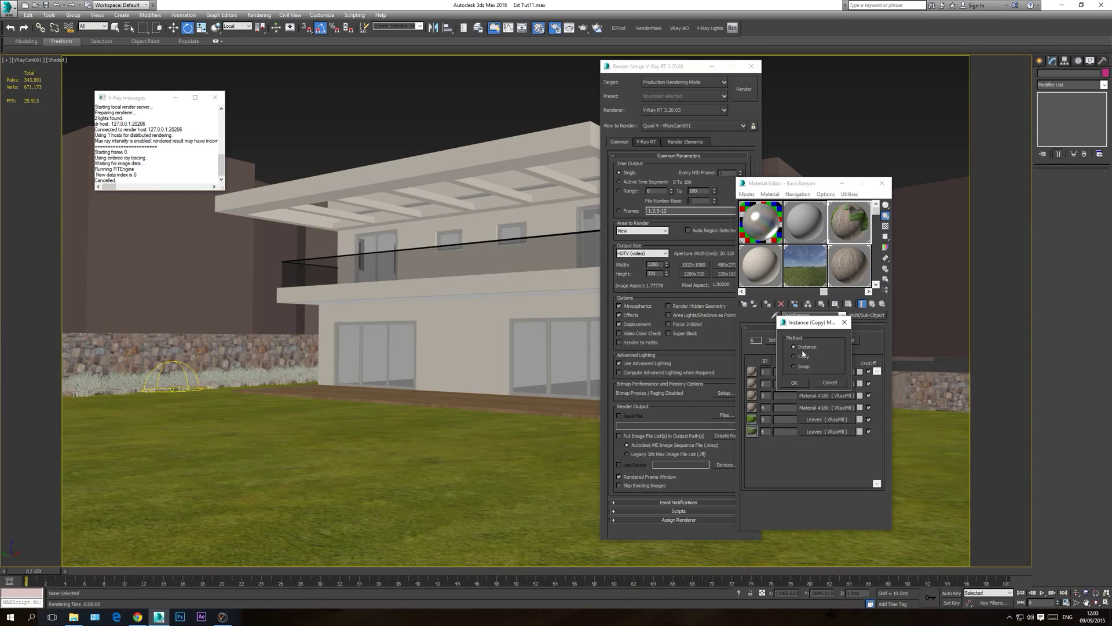
click(795, 383)
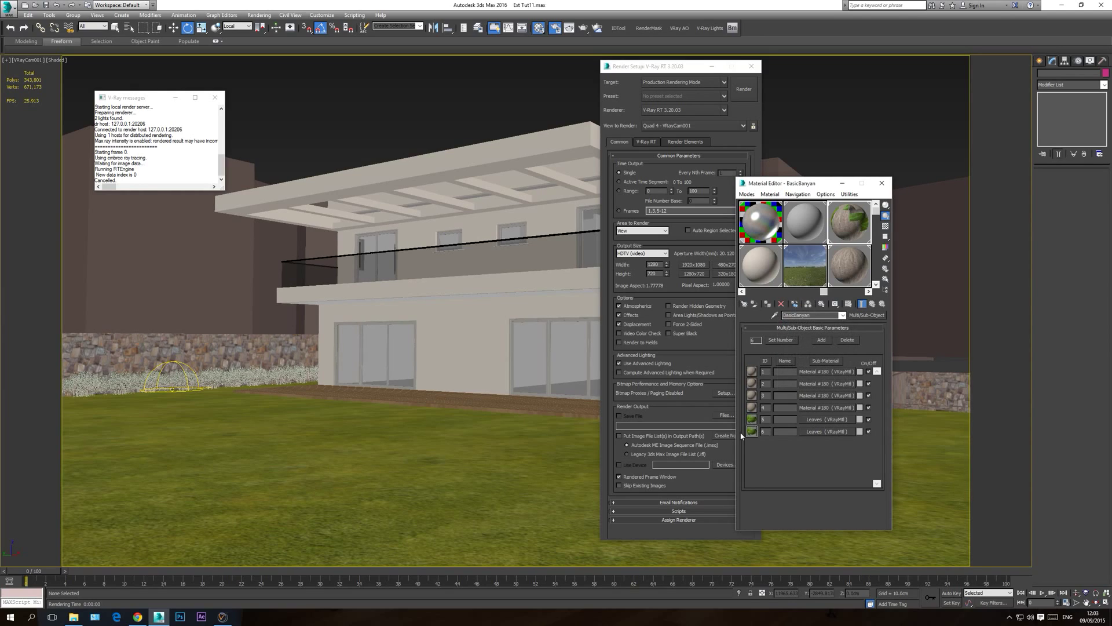
click(882, 183)
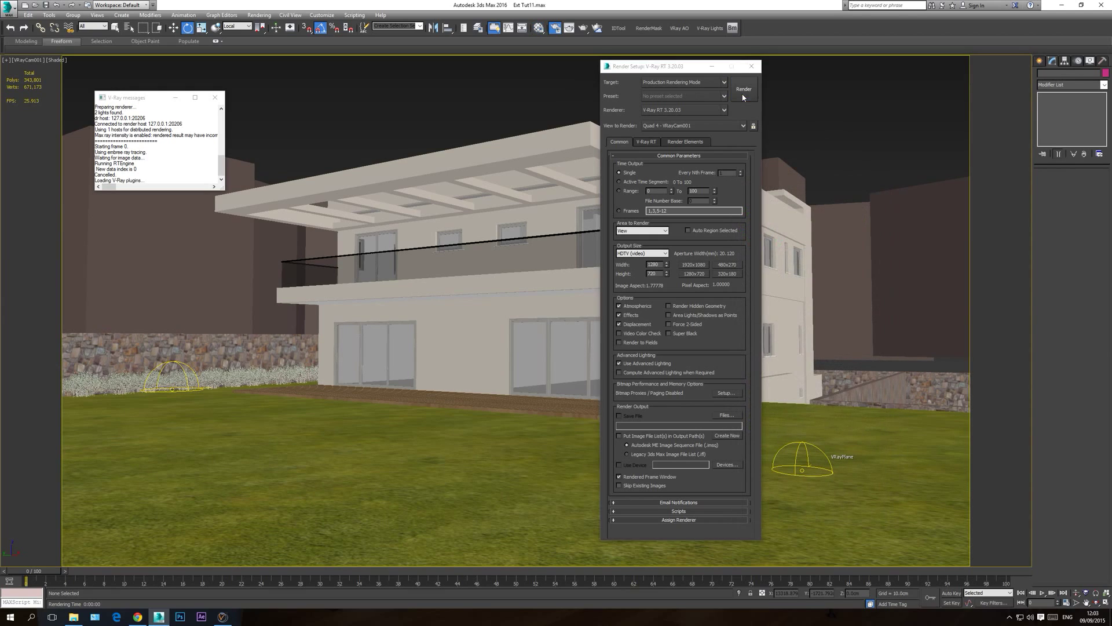
- Test-render the camera view, cancel it, close the render windows, and select the lower-left bush
click(744, 91)
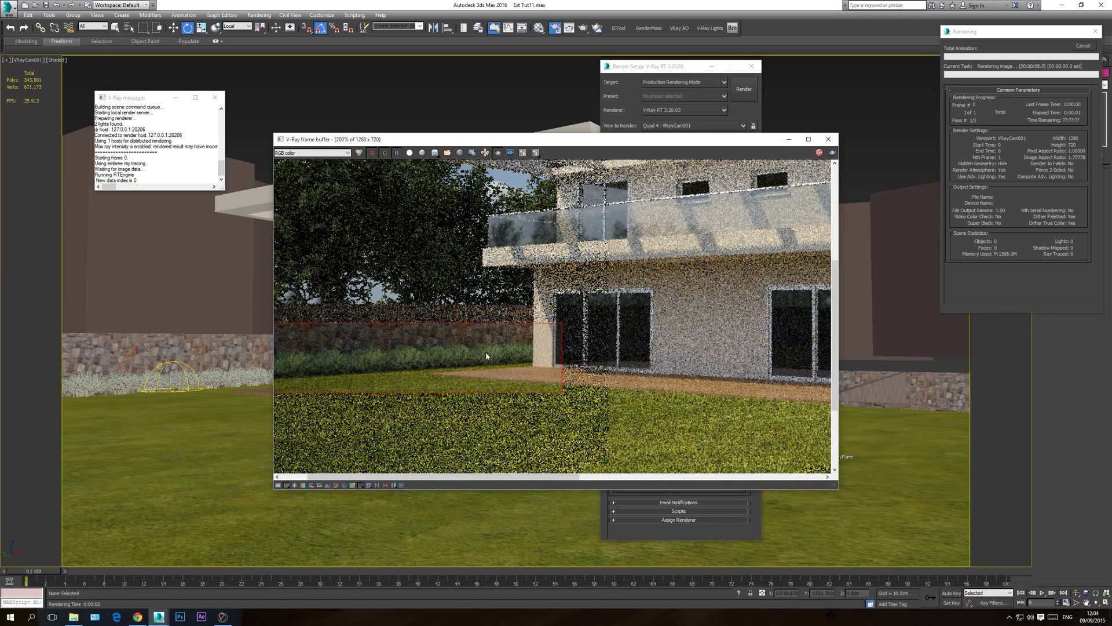
click(1089, 51)
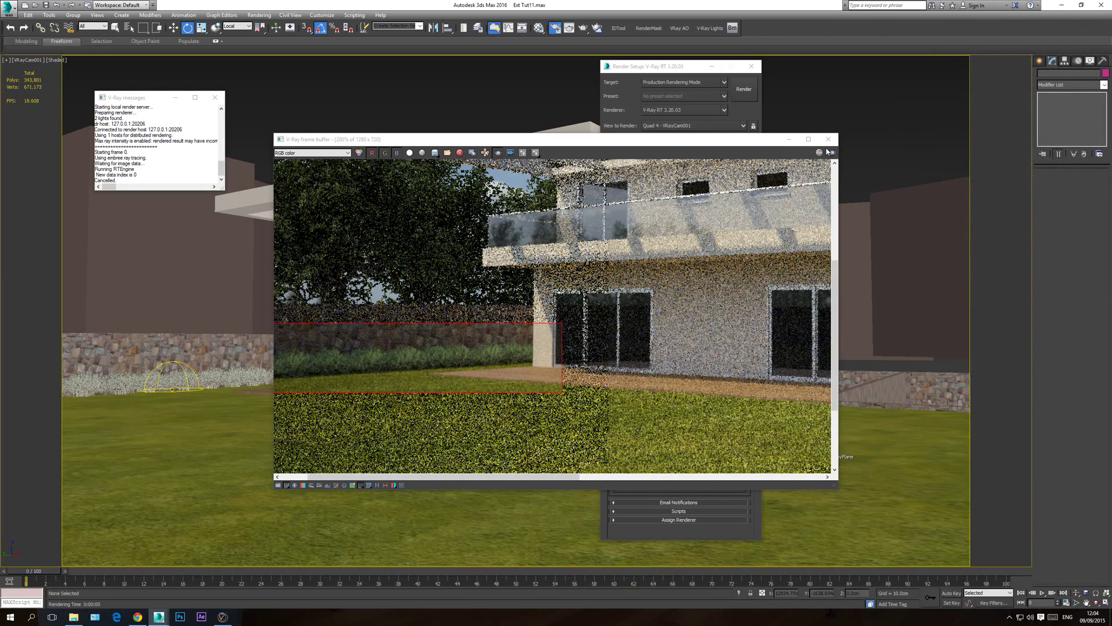
click(752, 74)
click(752, 67)
click(120, 385)
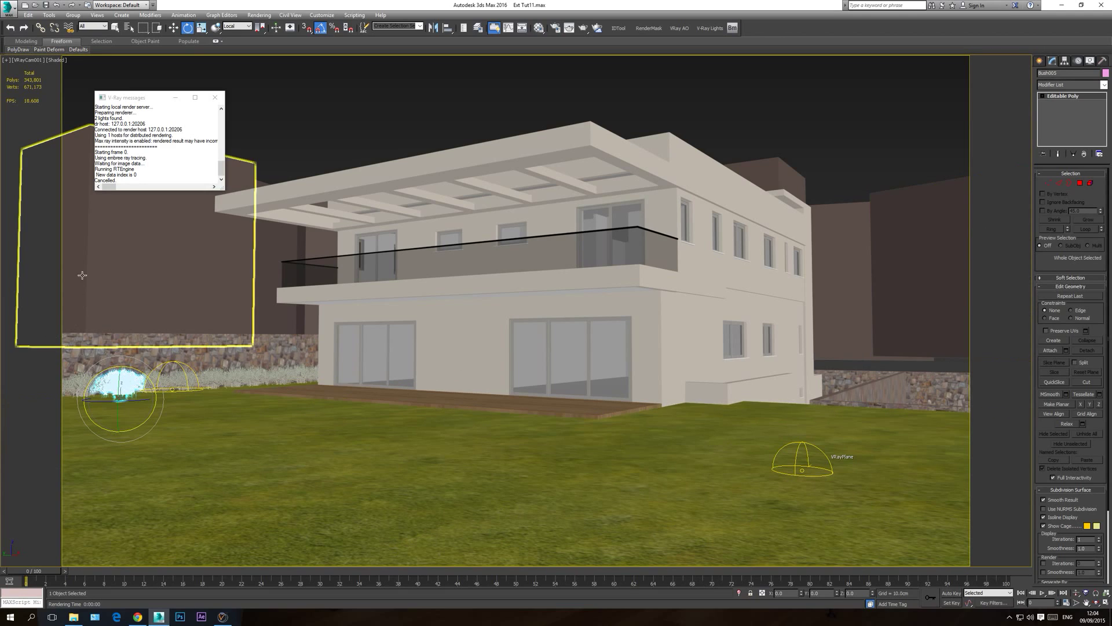
- In Top view, Shift-drag an instance of the bush to the lawn's lower-left corner
key(t)
scroll(547, 342, down, 8)
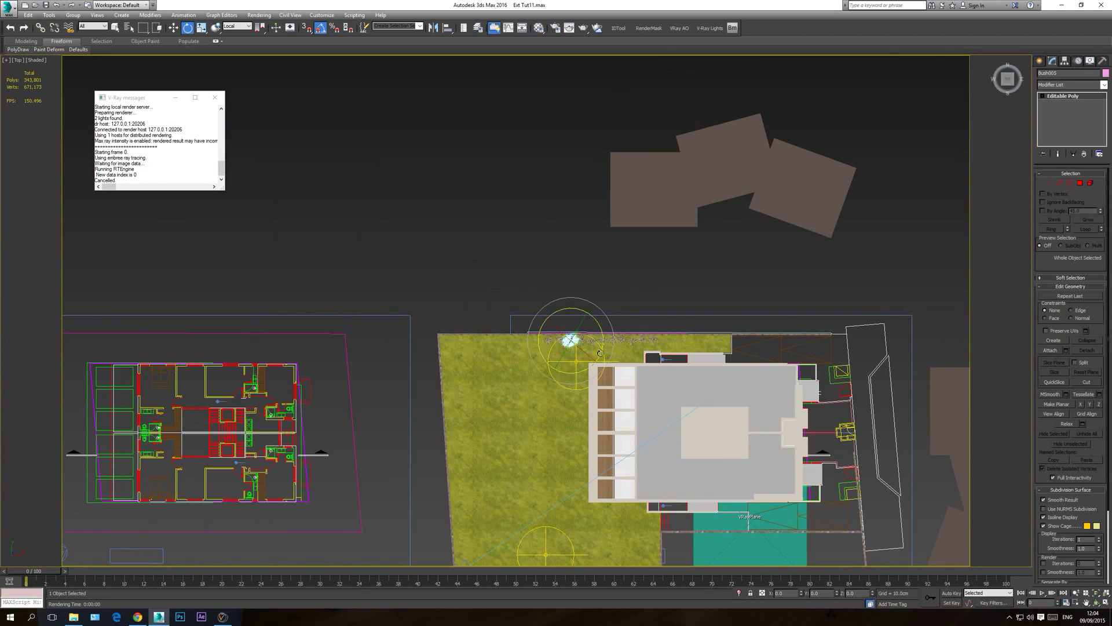
key(w)
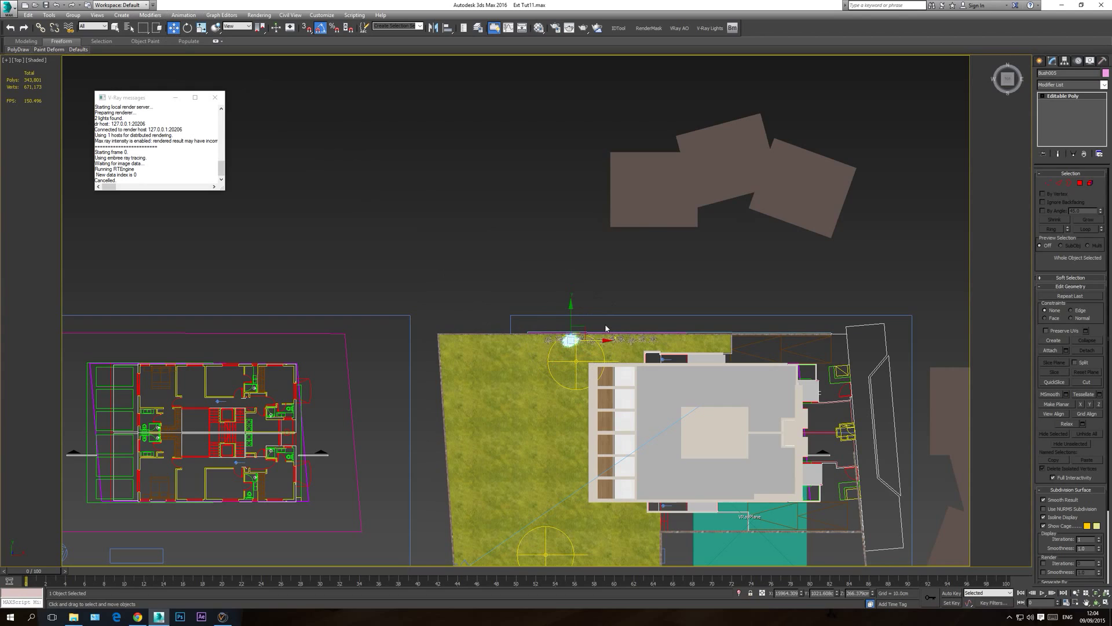
mouse_move(586, 330)
mouse_down()
mouse_move(552, 449)
mouse_move(548, 516)
mouse_move(524, 519)
mouse_move(503, 546)
mouse_up()
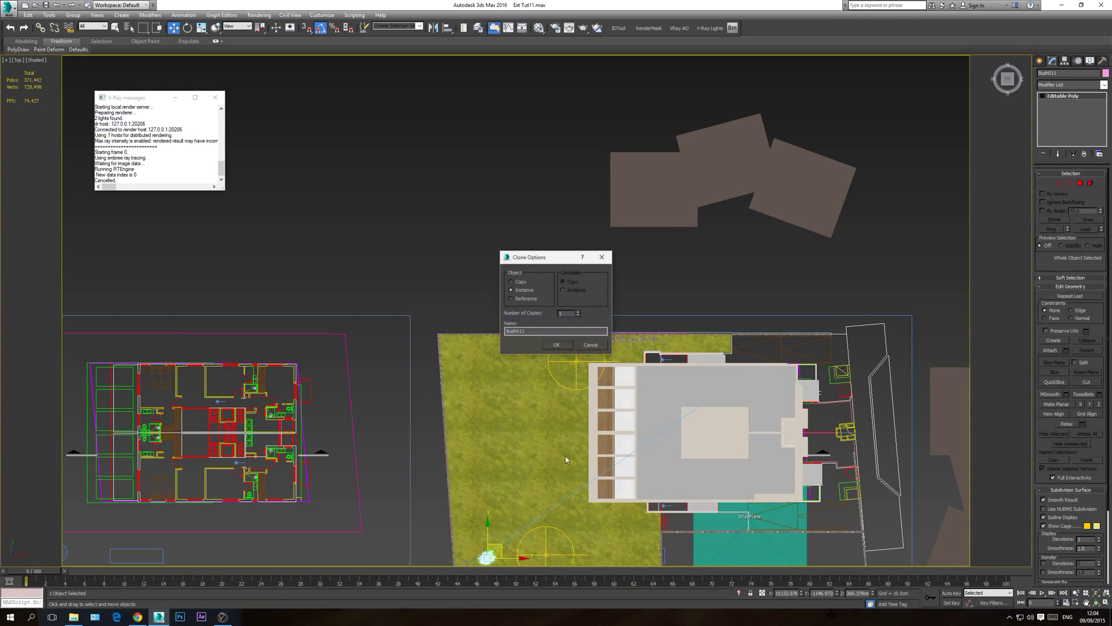
click(556, 345)
- Rotate the new bush 70 degrees and return to the camera view
scroll(544, 359, up, 5)
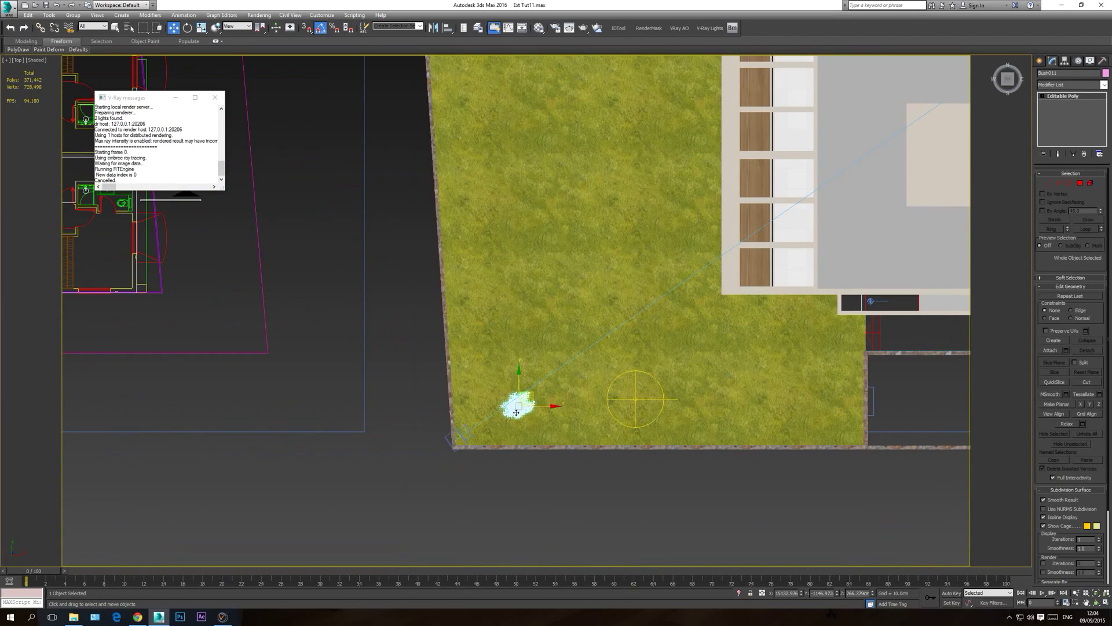
middle_drag(534, 259, 535, 365)
scroll(537, 377, down, 3)
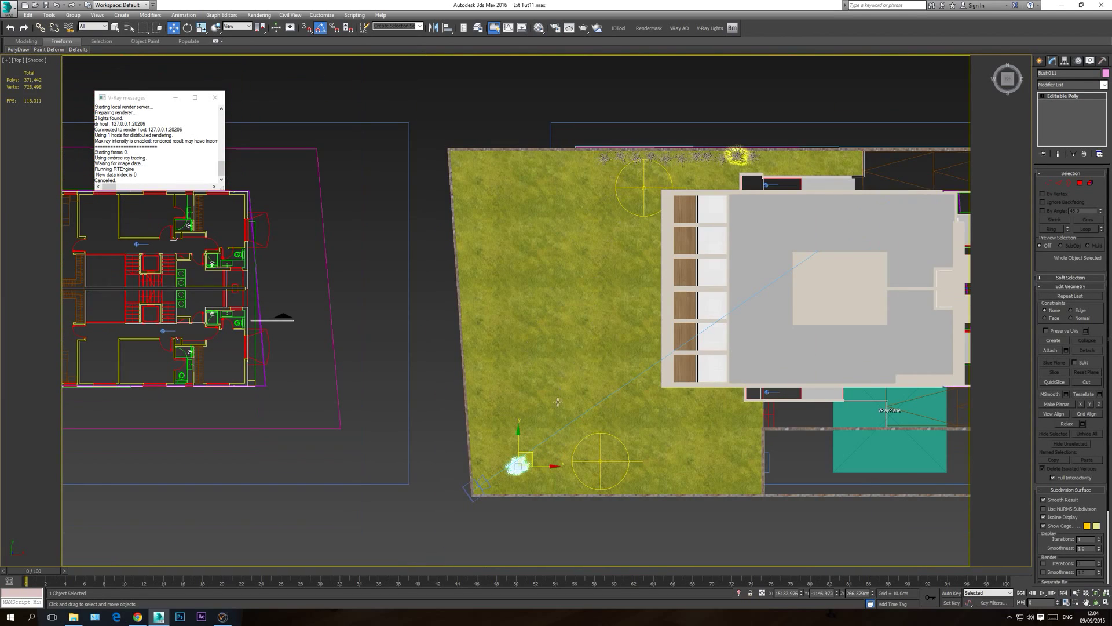
scroll(522, 458, up, 3)
click(186, 27)
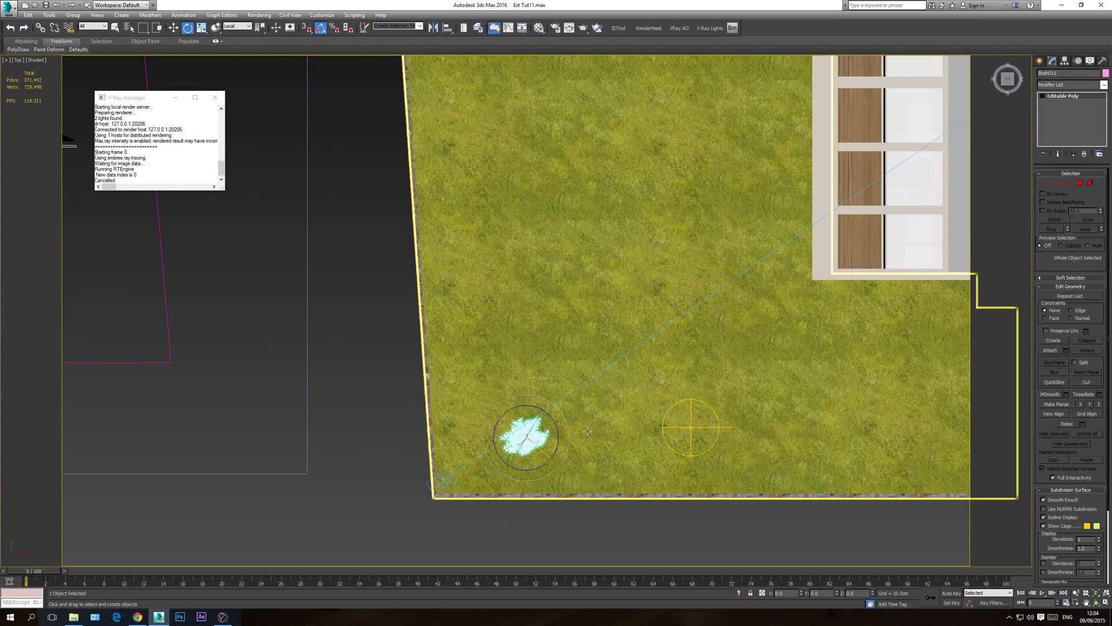
drag(565, 448, 565, 413)
key(w)
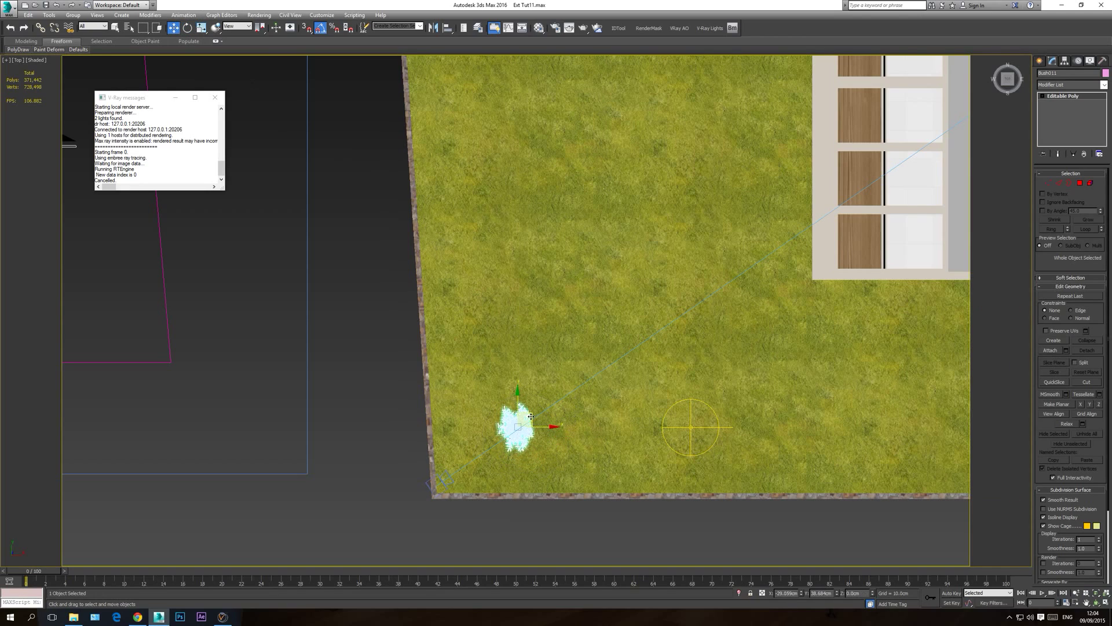
key(c)
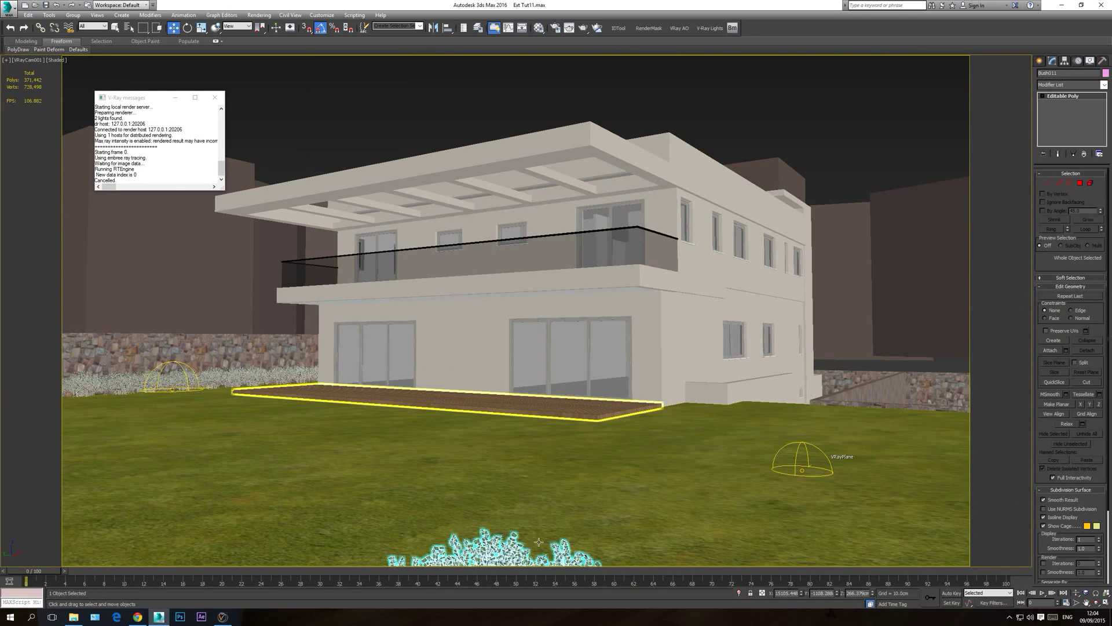
- Create bush instances Bush012 and another at the lawn's lower right, then deselect
mouse_move(489, 560)
mouse_down()
mouse_move(522, 533)
mouse_move(543, 459)
mouse_move(515, 487)
mouse_move(727, 510)
mouse_move(872, 501)
mouse_move(915, 574)
mouse_move(860, 541)
mouse_move(67, 508)
mouse_move(101, 544)
mouse_up()
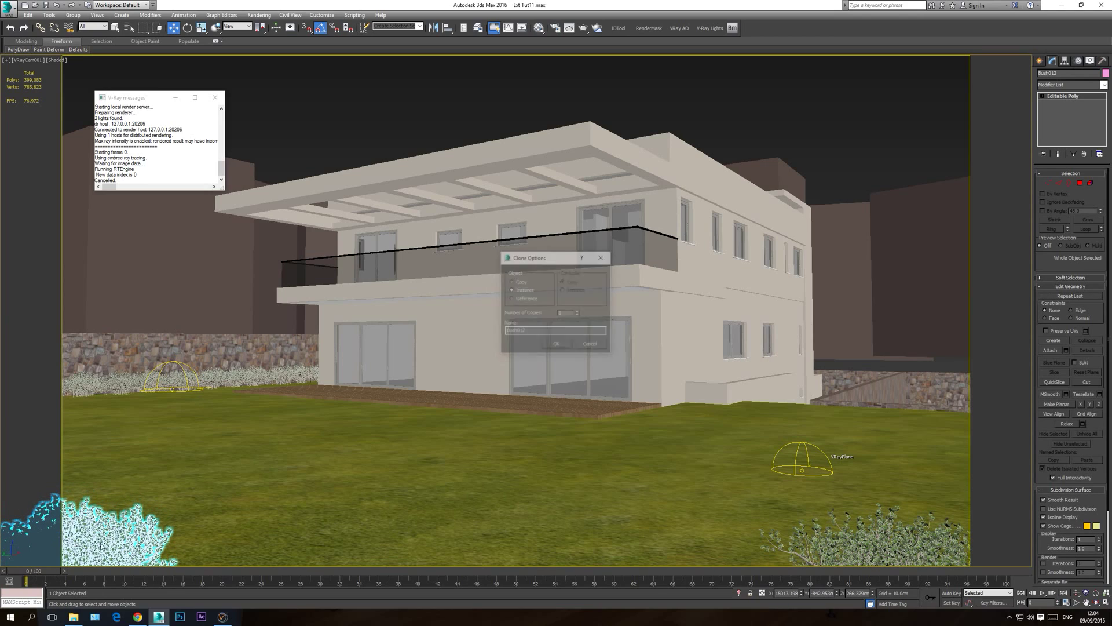
click(557, 345)
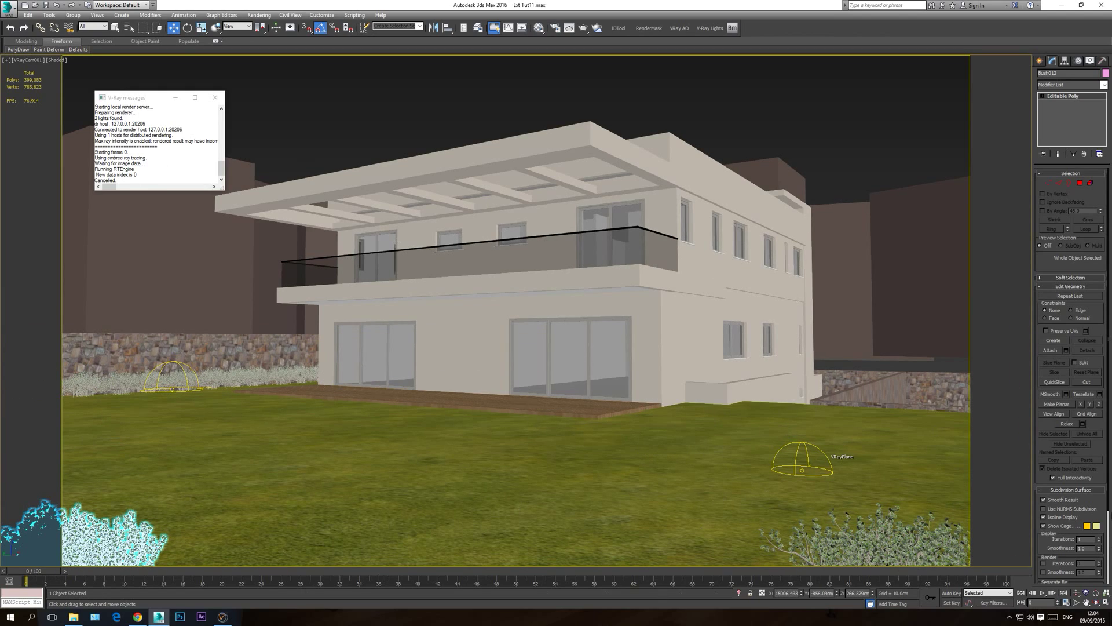
mouse_move(99, 533)
mouse_down()
mouse_move(406, 556)
mouse_move(901, 538)
mouse_move(1008, 406)
mouse_move(1005, 333)
mouse_up()
click(591, 344)
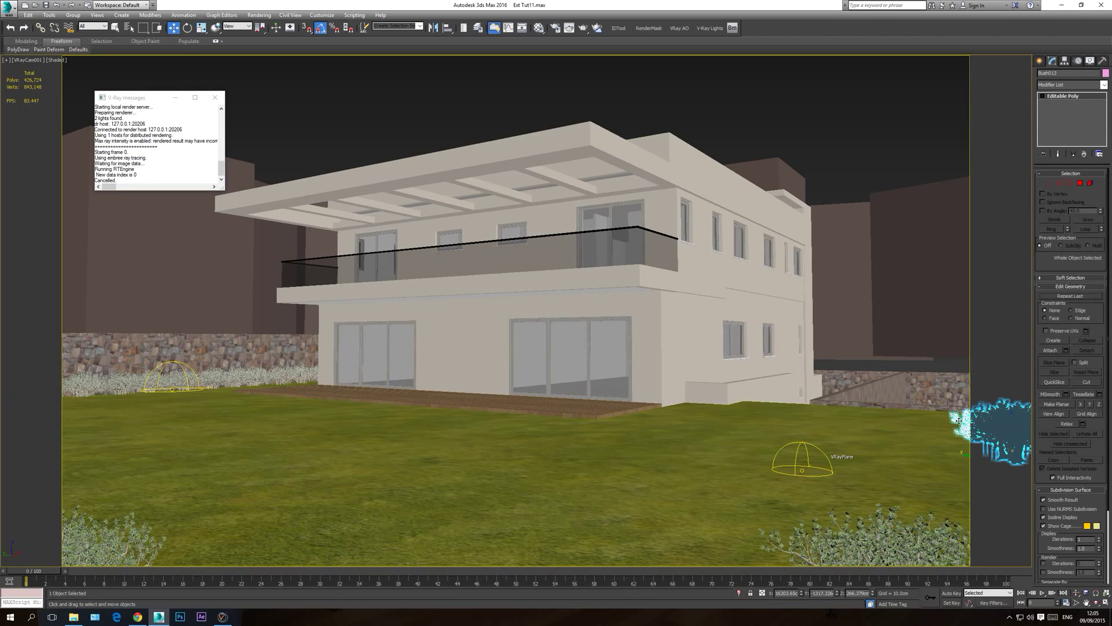
click(983, 451)
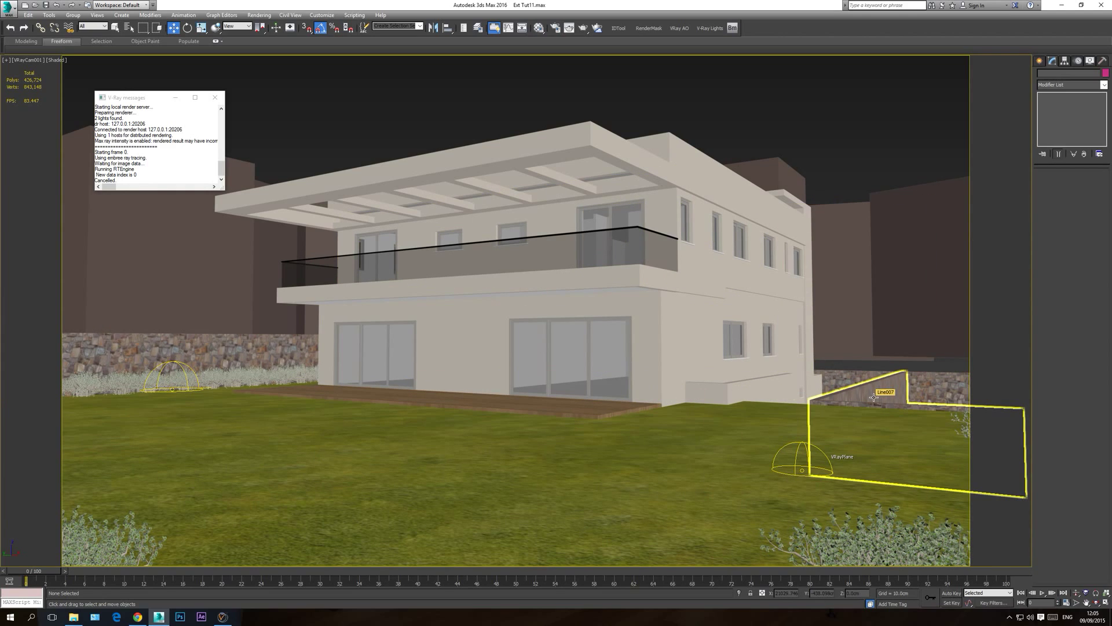
- In Top view, select Line007 and inspect its wall segments at Segment level
key(t)
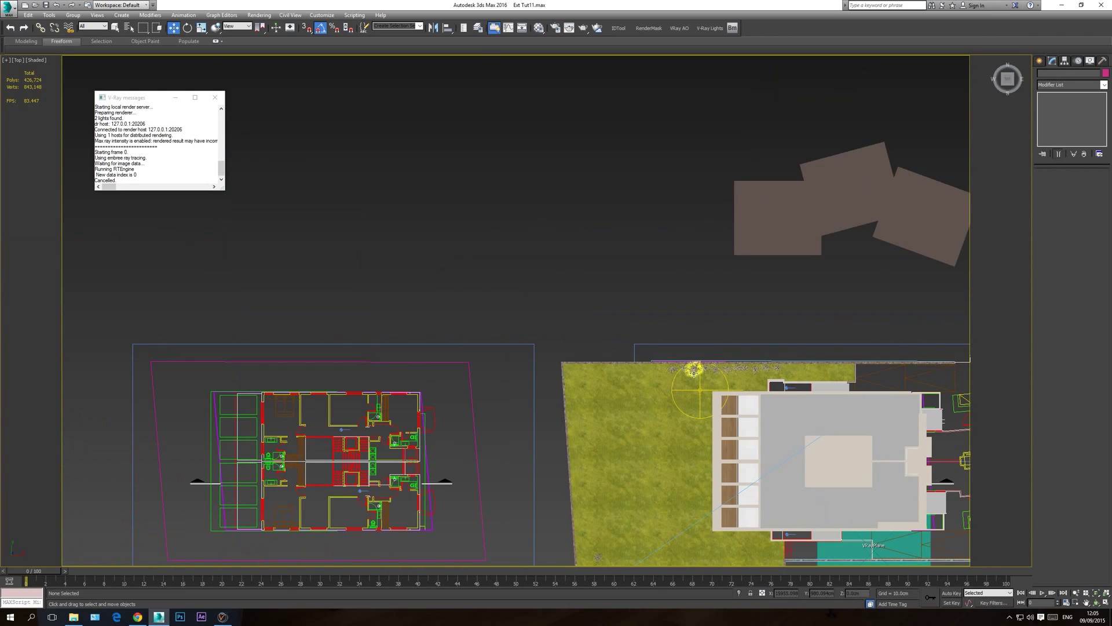
scroll(693, 371, down, 5)
scroll(695, 383, up, 8)
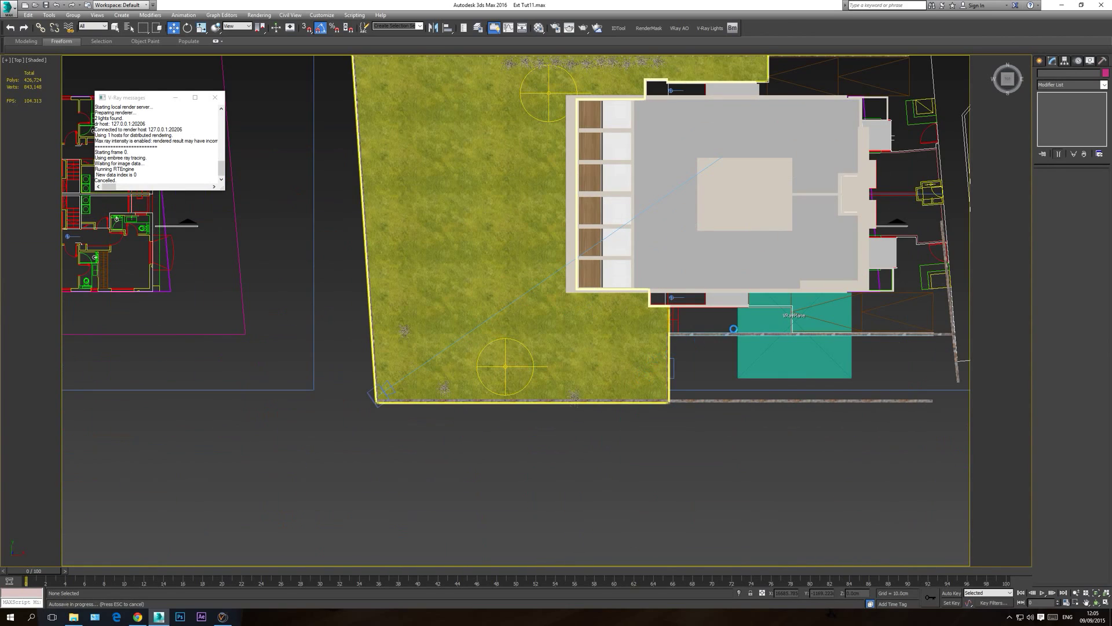
click(687, 333)
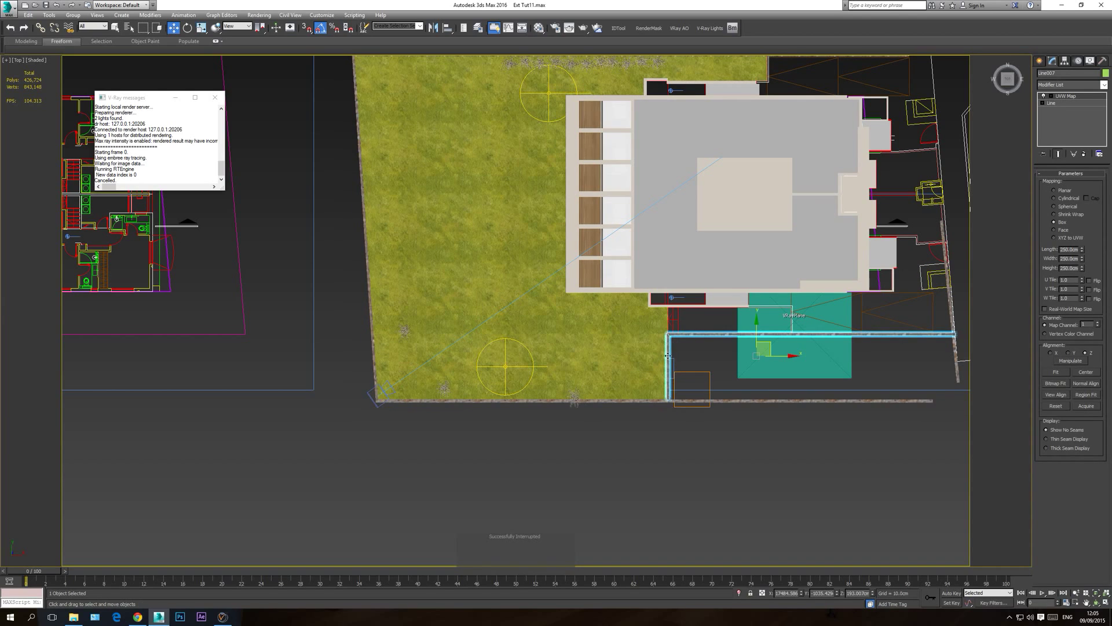
click(1058, 103)
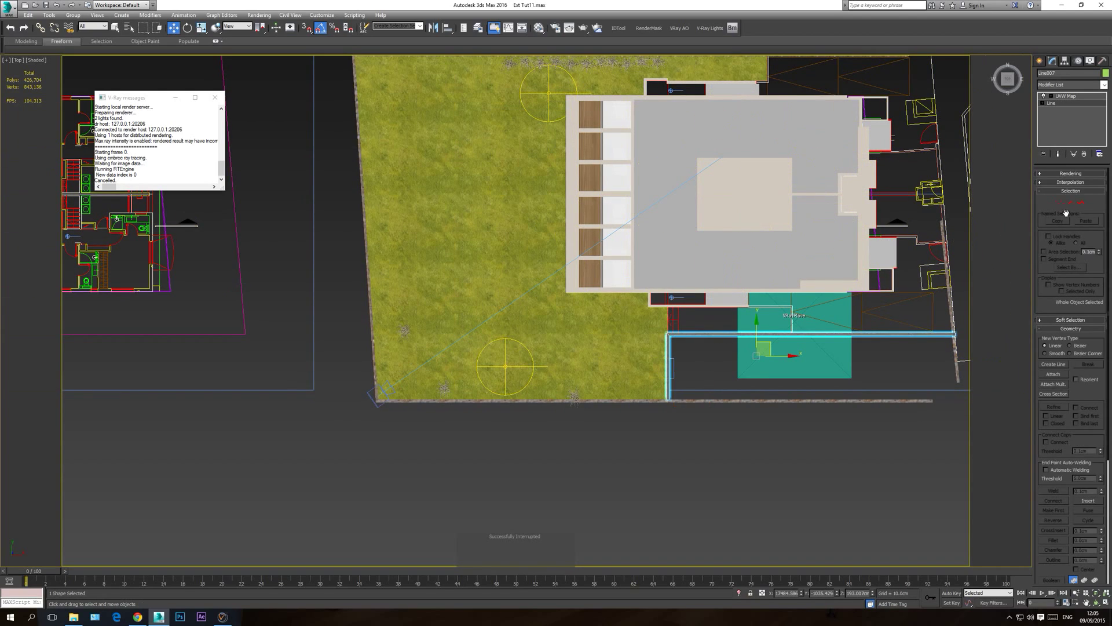
click(1071, 203)
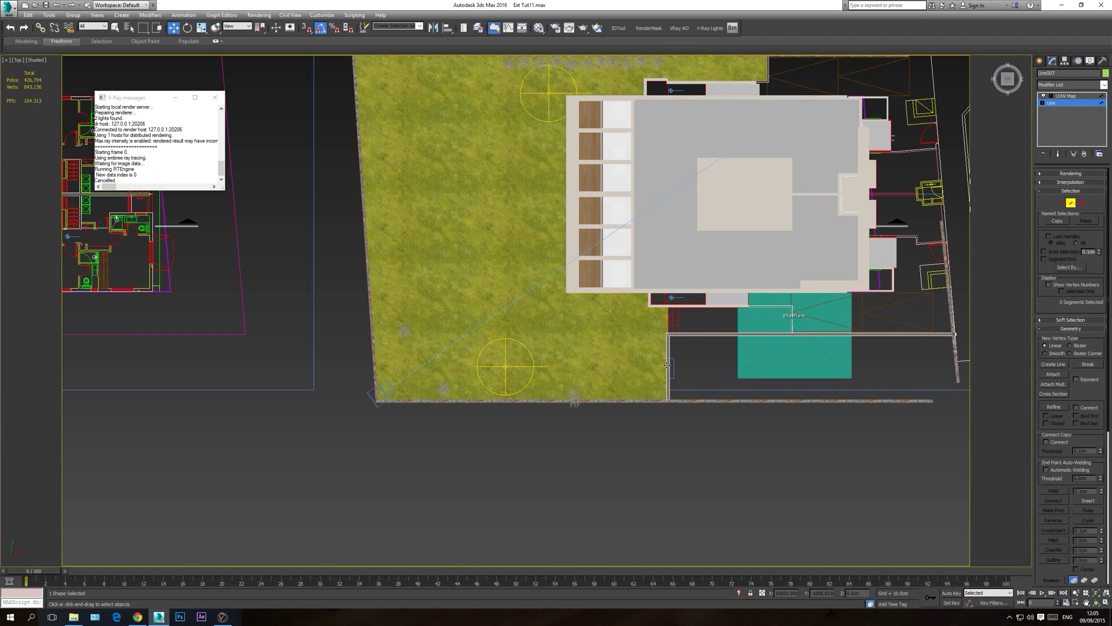
click(668, 365)
click(684, 360)
- Pan to the house and right wall, exit Segment level, and select the Grass plane
scroll(667, 347, up, 4)
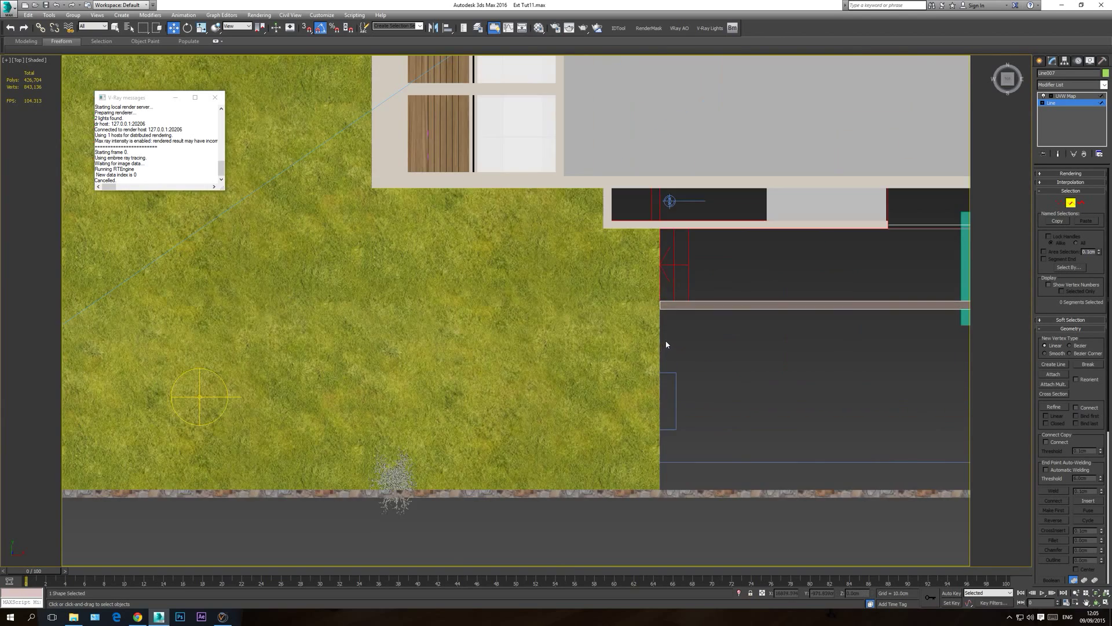
scroll(662, 310, down, 2)
middle_drag(662, 310, 559, 316)
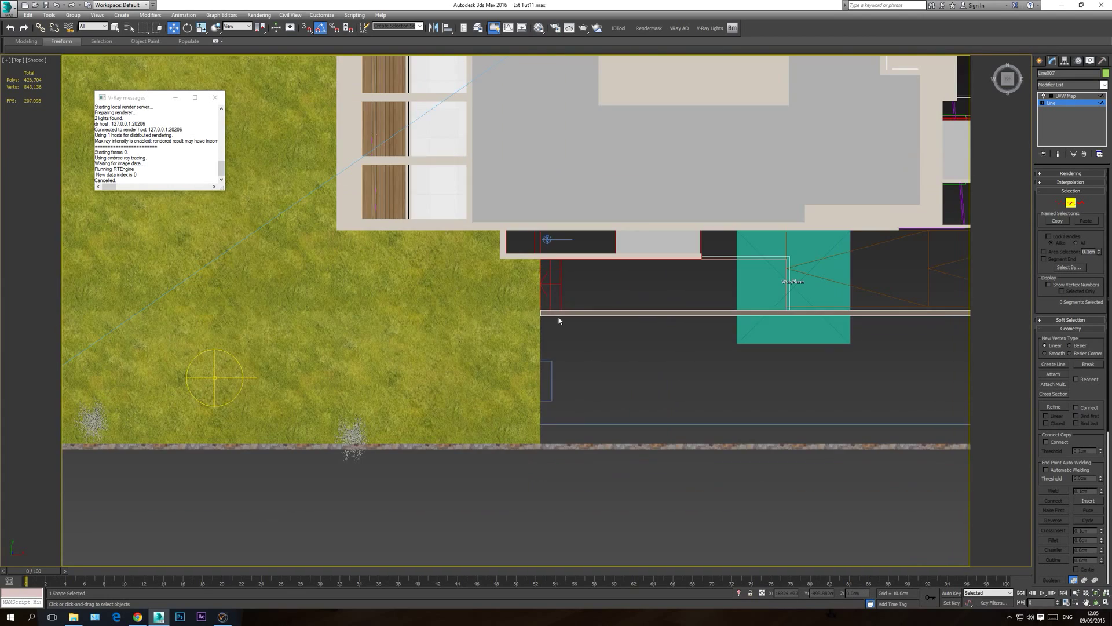
scroll(715, 355, down, 2)
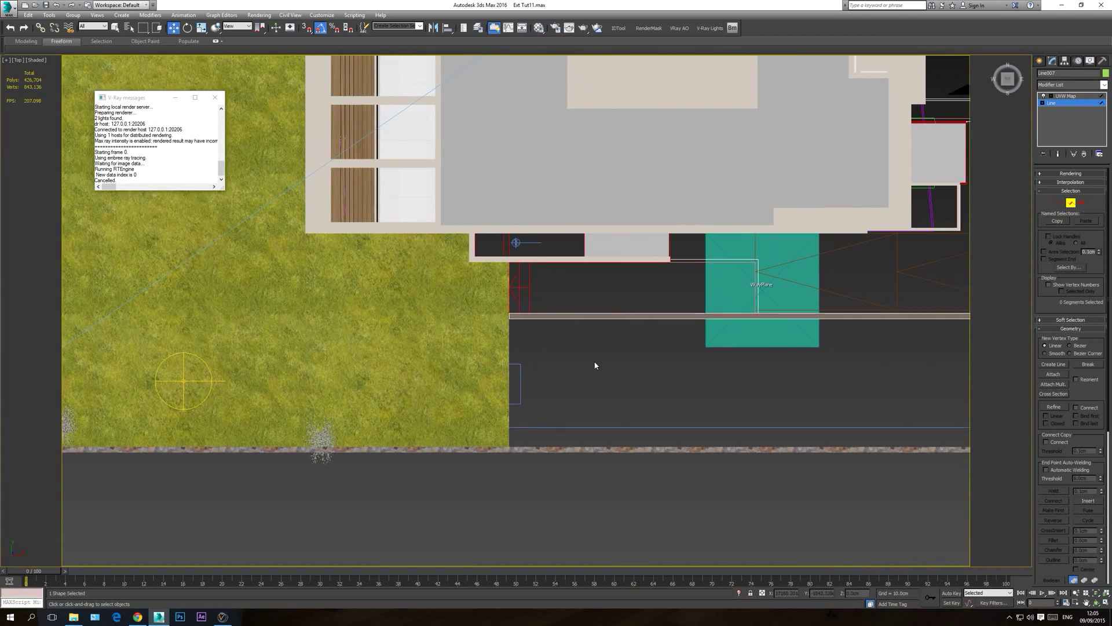
click(1055, 102)
click(494, 352)
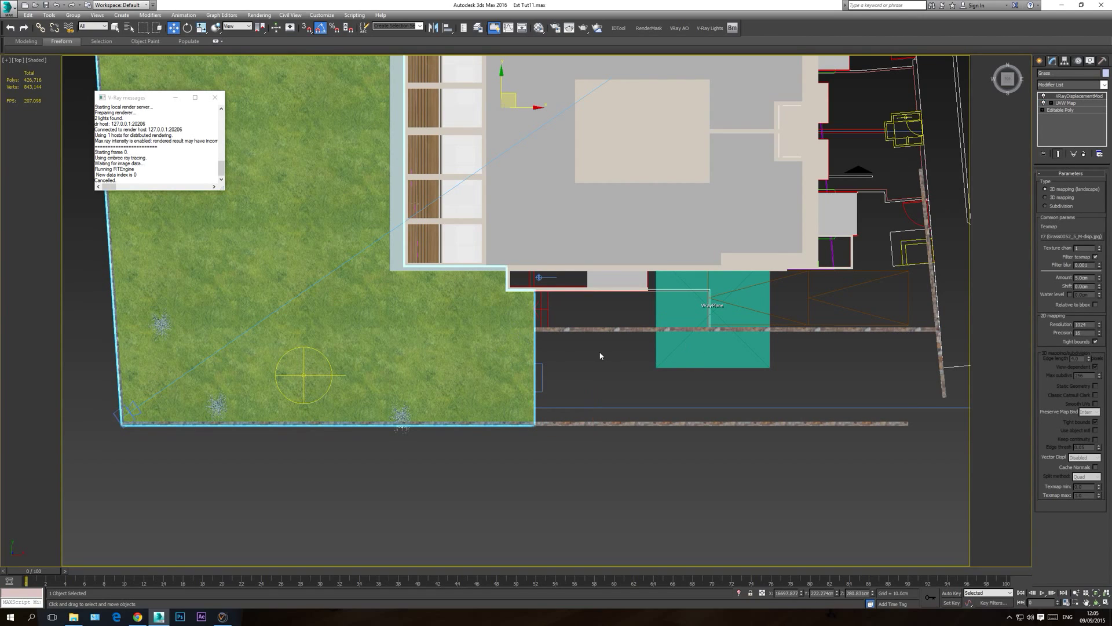
- Try a 90° slice plane on the grass mesh's vertices, then turn Slice Plane off
click(1066, 109)
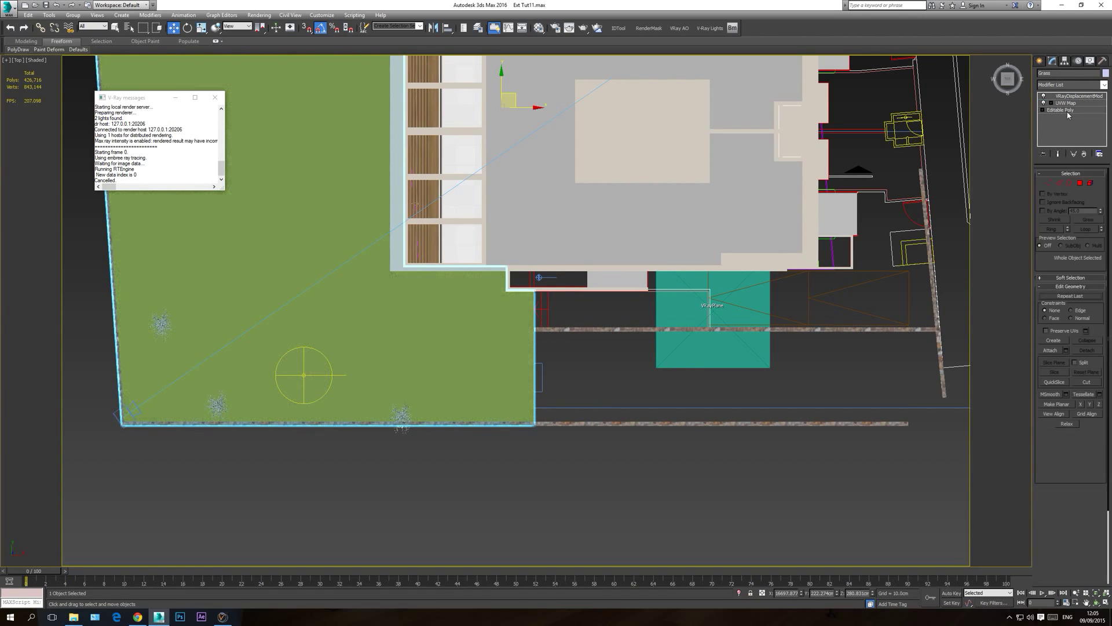
click(1048, 184)
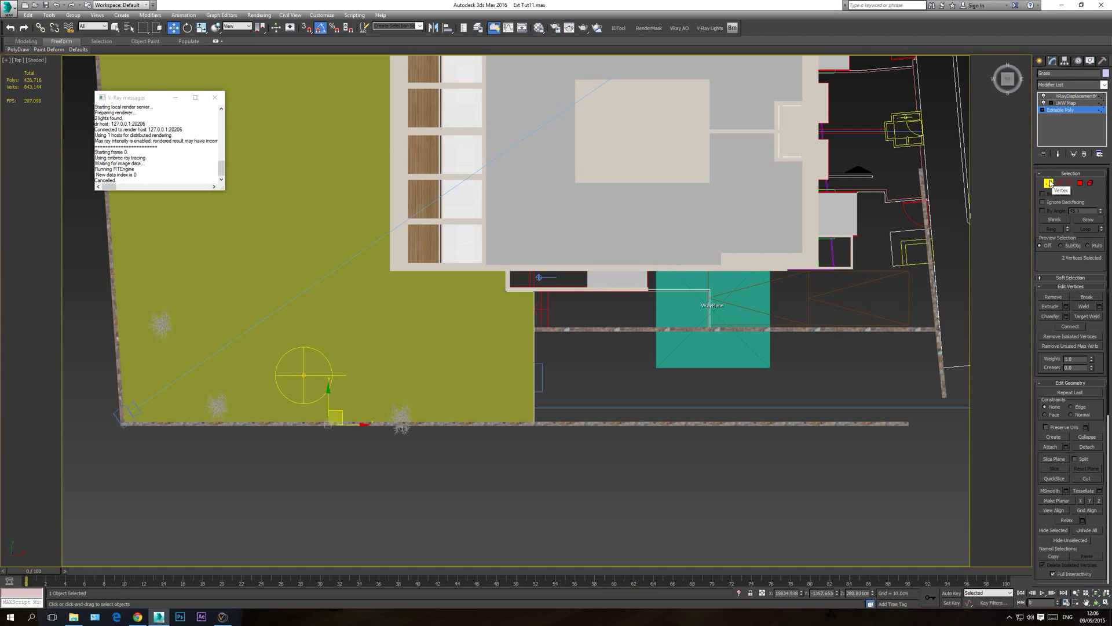
scroll(1054, 161, down, 3)
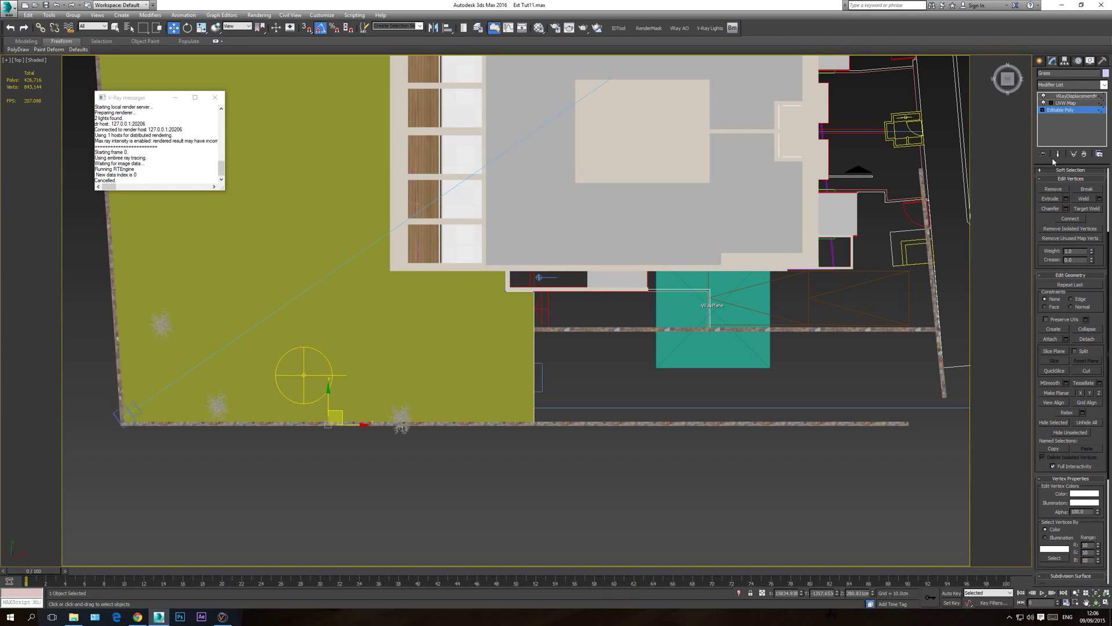
click(1061, 353)
scroll(522, 319, down, 5)
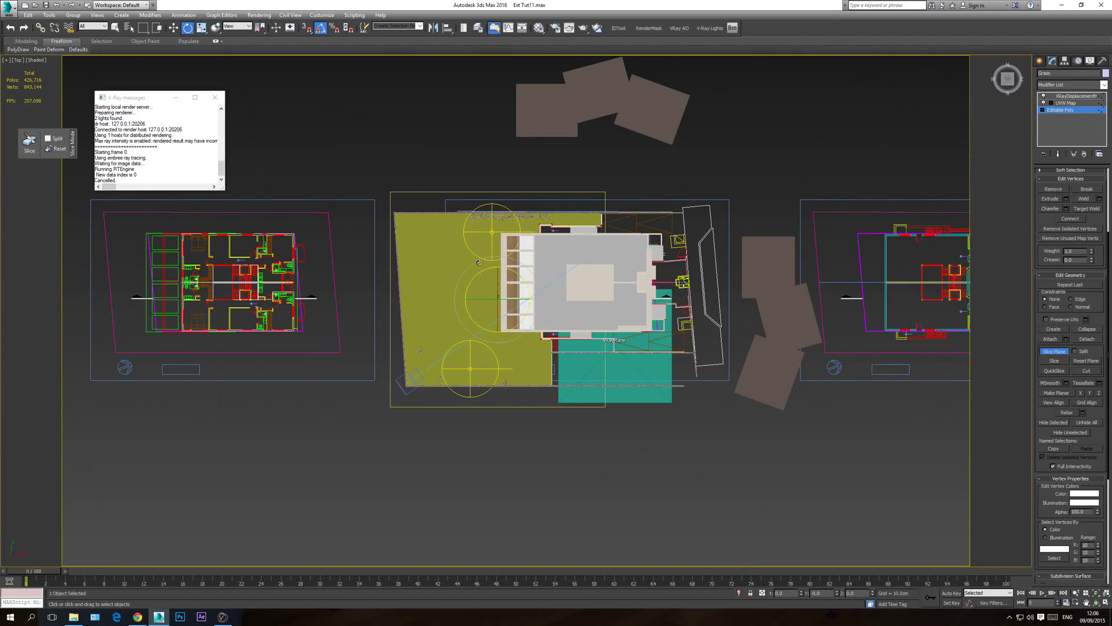
drag(498, 313, 498, 319)
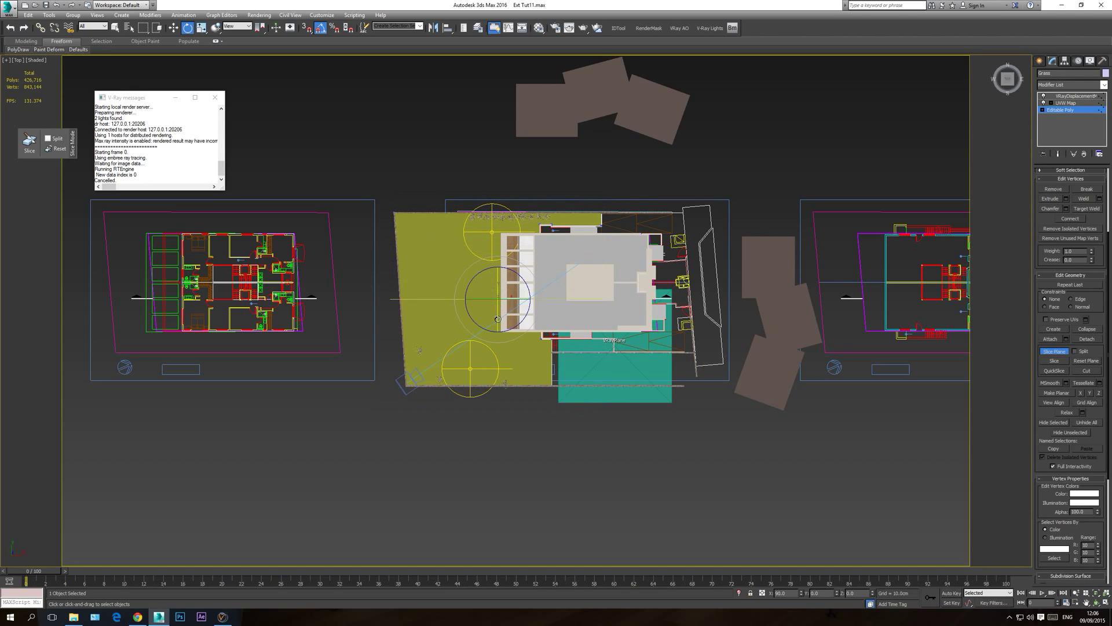
click(174, 27)
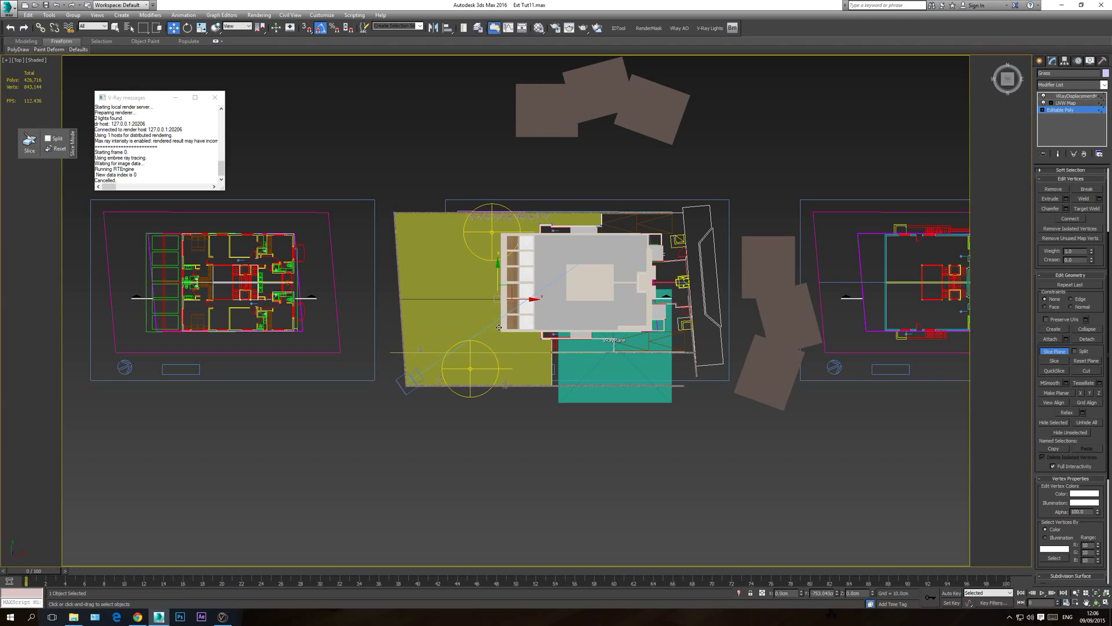
scroll(561, 371, up, 6)
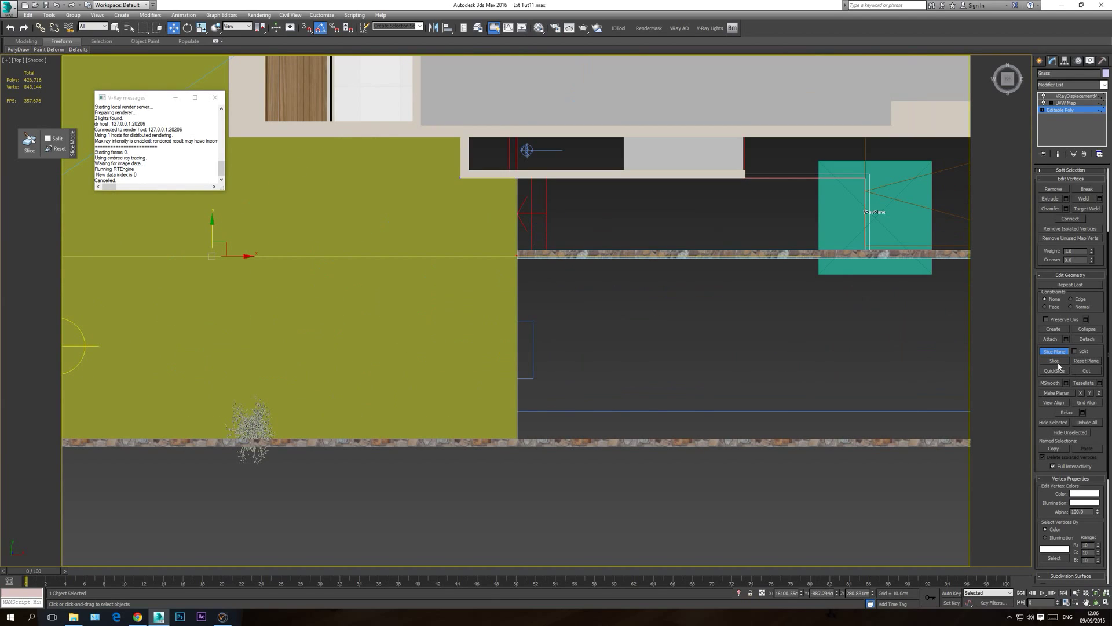
click(1054, 351)
scroll(743, 292, down, 2)
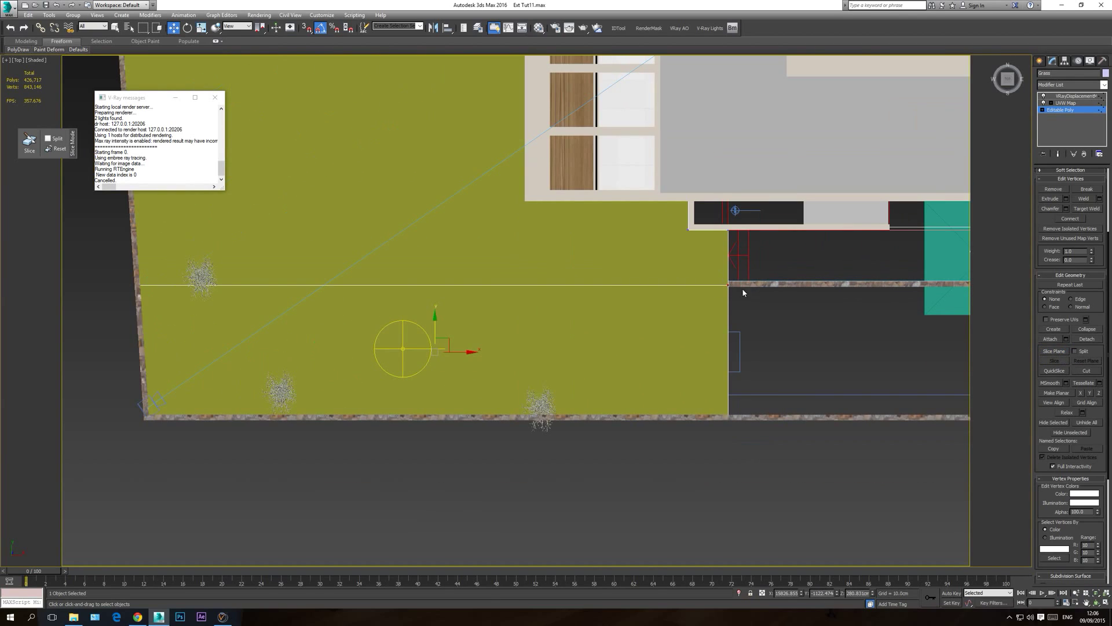
- Extrude the grass's right edge along X to the slanted wall and align its corner vertices
click(1068, 108)
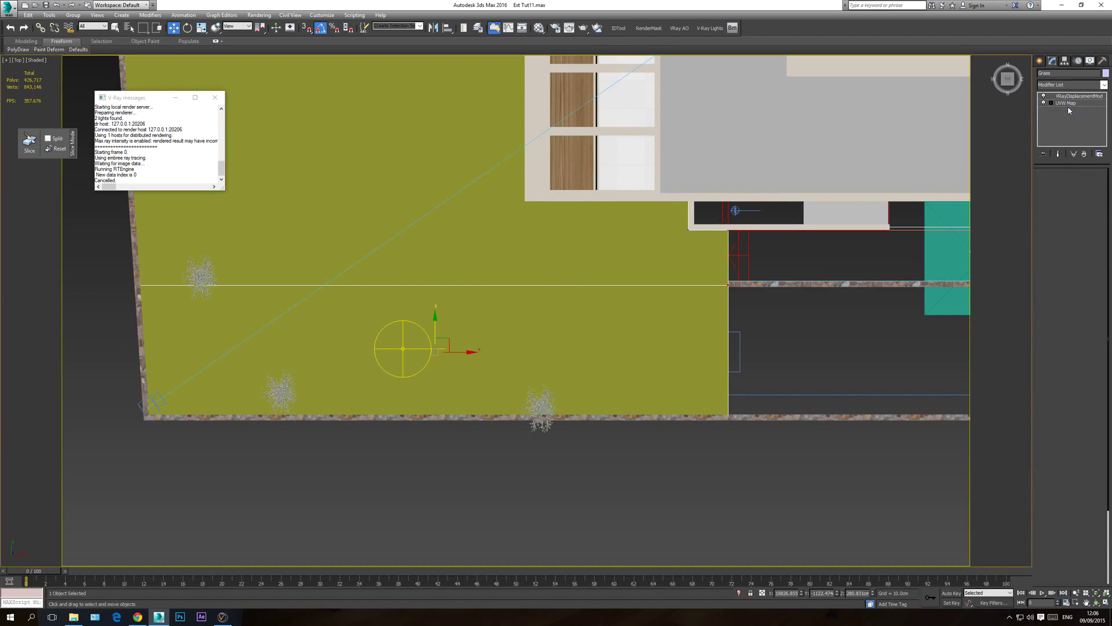
click(1059, 184)
click(730, 333)
middle_drag(730, 334, 543, 344)
shift+drag(517, 347, 1011, 355)
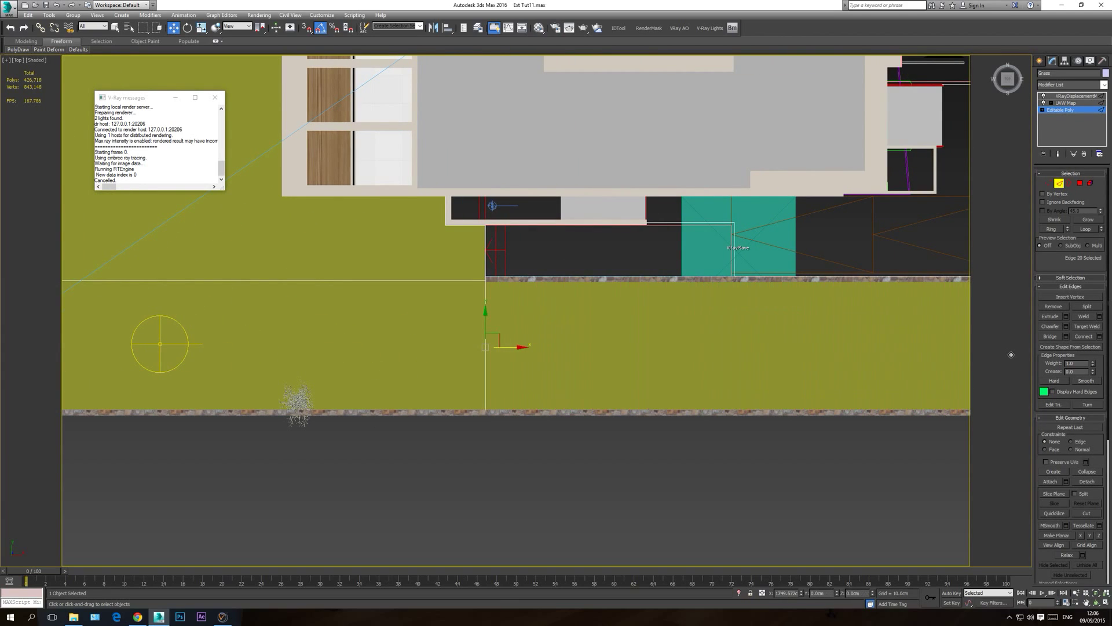
middle_drag(762, 335, 635, 339)
drag(693, 335, 769, 338)
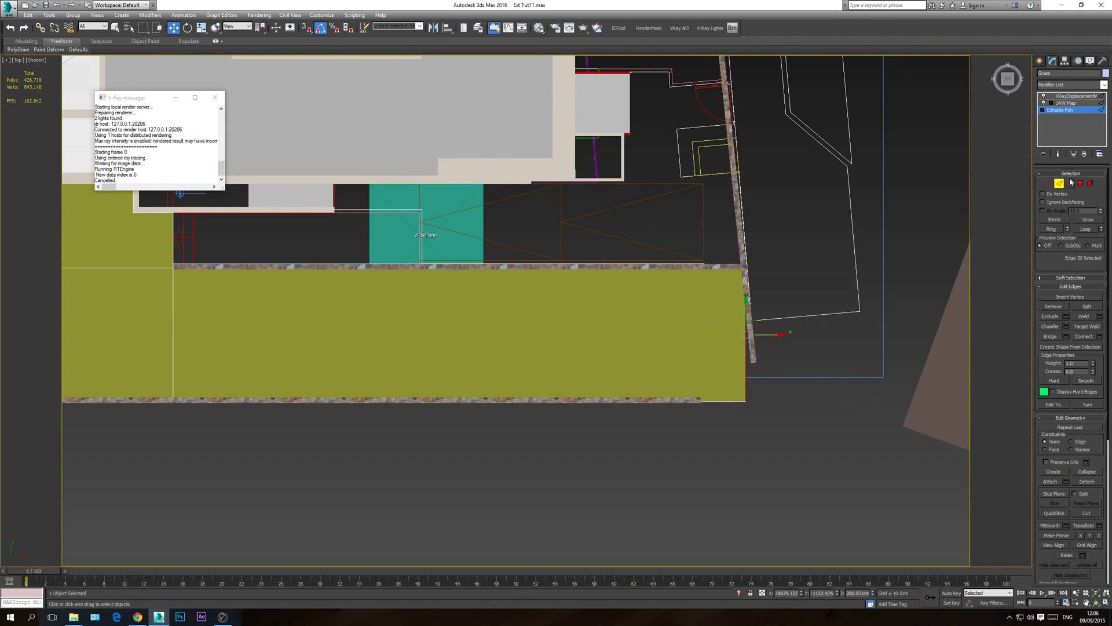
click(1048, 183)
drag(765, 388, 786, 401)
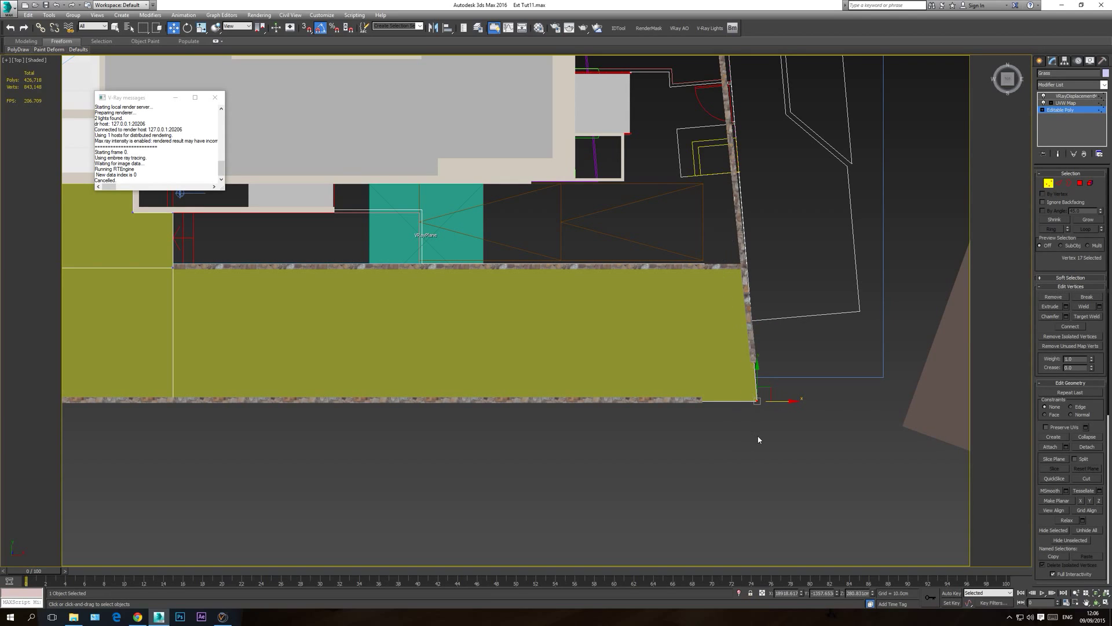
key(c)
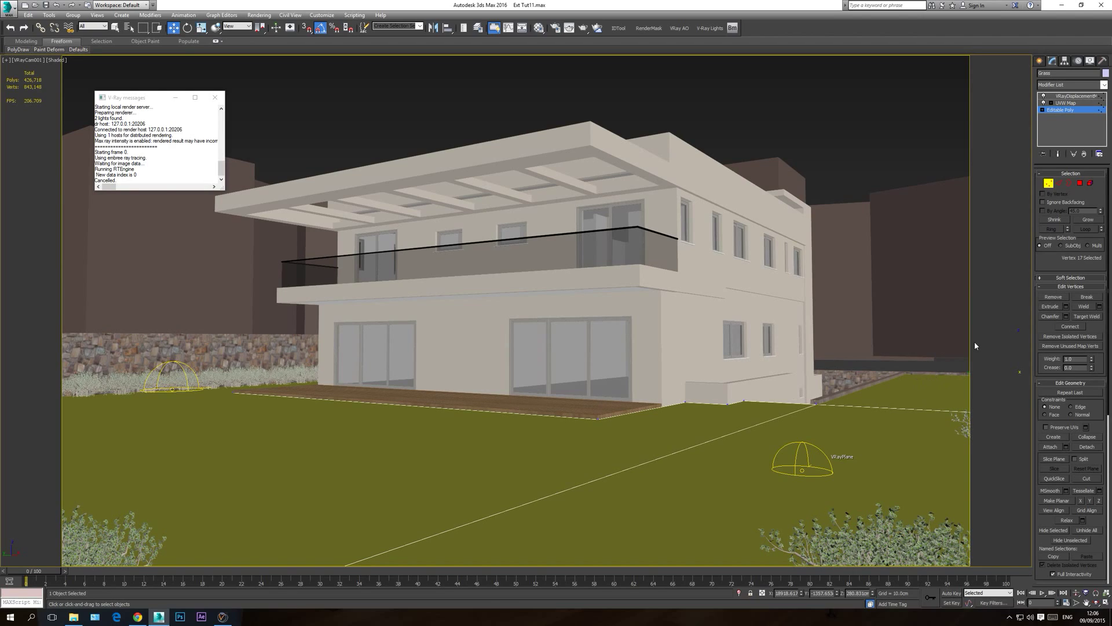
- Lower the extended grass edges about 12 cm on Z and select VRayDisplacementMod in the stack
click(1061, 183)
drag(961, 350, 959, 354)
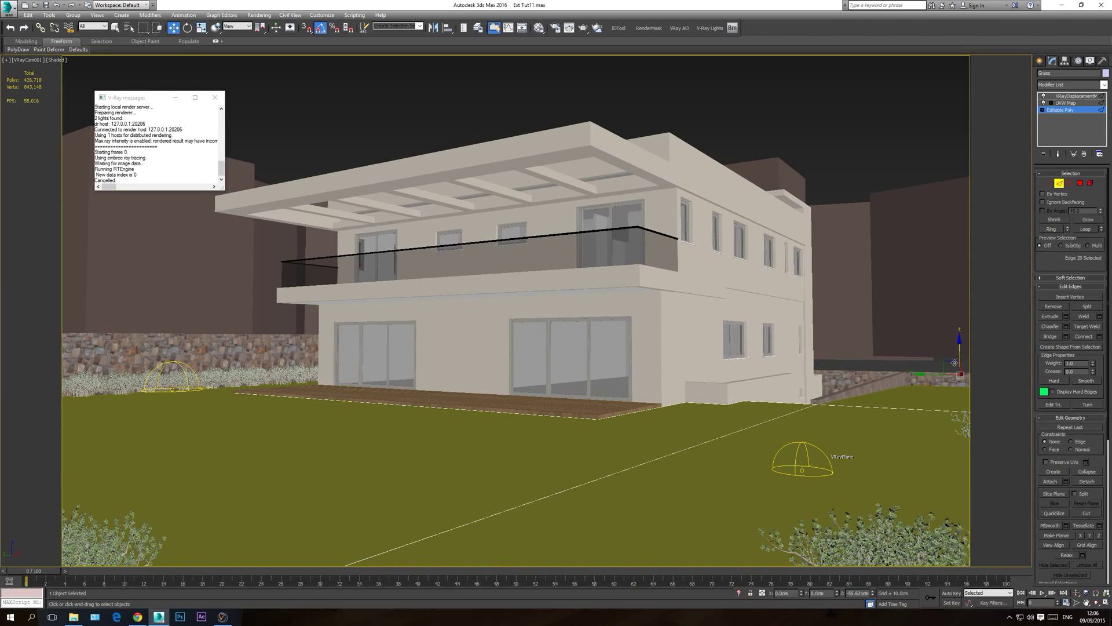
drag(954, 364, 953, 375)
click(1075, 96)
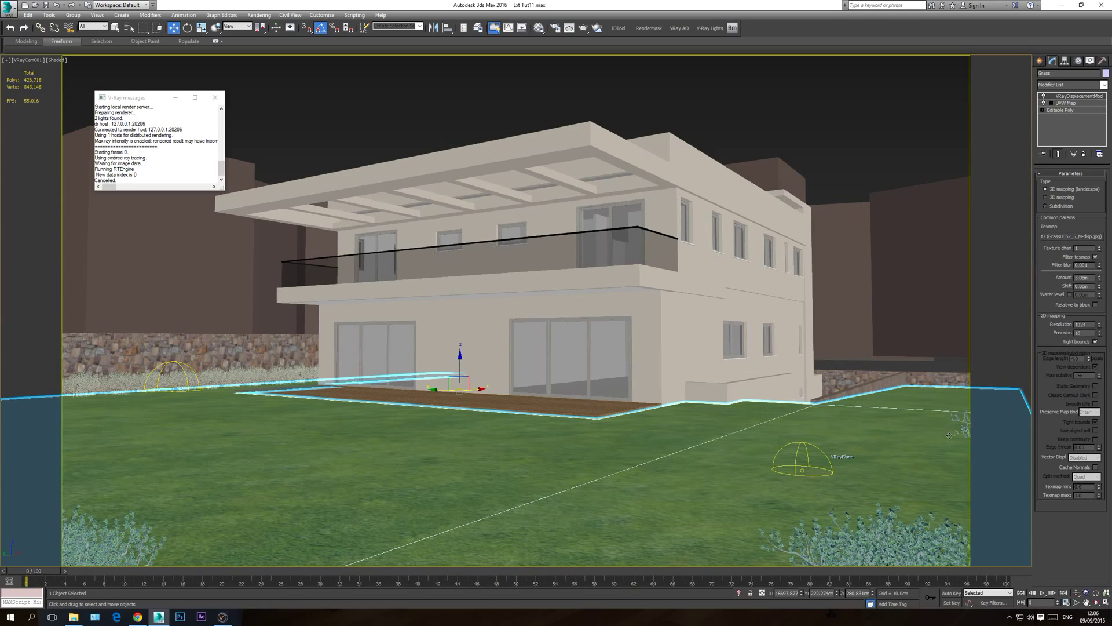
- Select Bush013 and frame the whole plot in the top view
click(979, 424)
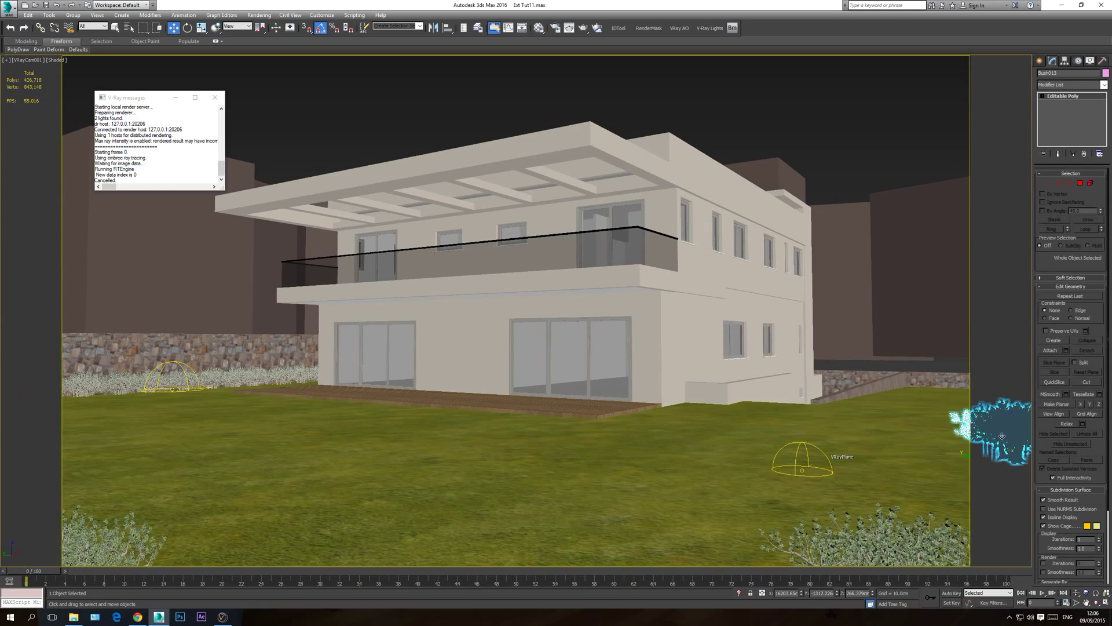
key(t)
key(z)
middle_drag(674, 409, 584, 397)
scroll(585, 397, down, 8)
middle_drag(600, 466, 456, 186)
- Clone Bush013 as an Instance and set the copy on the ground by the right wall
scroll(456, 186, down, 2)
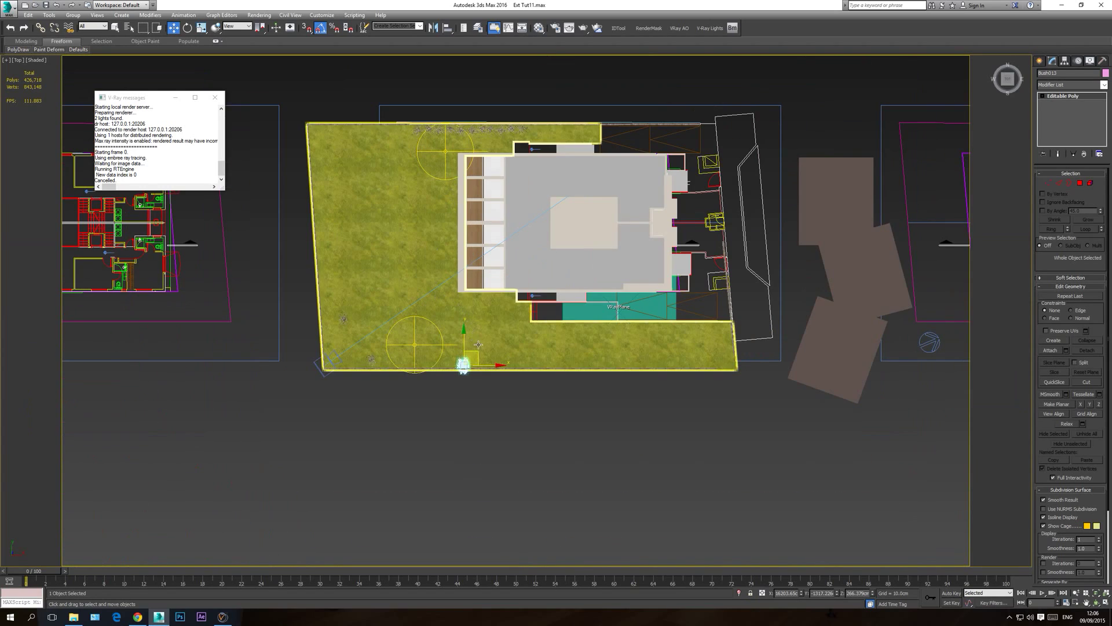
shift+drag(483, 354, 742, 348)
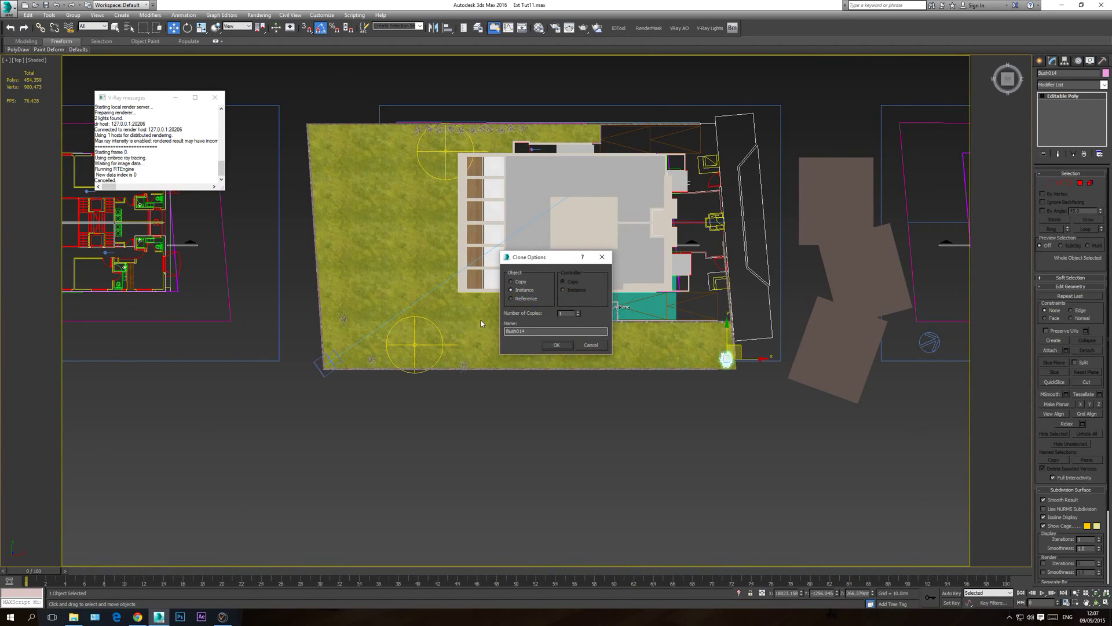
click(569, 346)
key(c)
drag(966, 407, 934, 385)
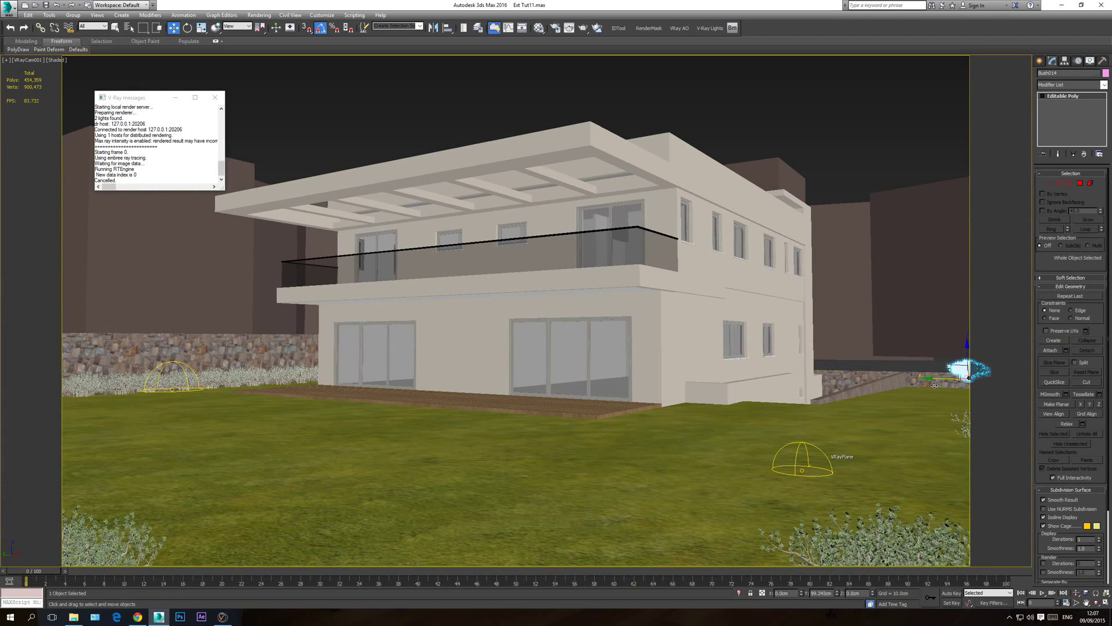
mouse_move(963, 349)
mouse_down()
mouse_move(955, 372)
mouse_move(891, 399)
mouse_move(931, 399)
mouse_move(920, 399)
mouse_up()
- Add two more instanced bush copies along the right wall and check them in top view
click(558, 344)
drag(975, 347, 904, 400)
key(t)
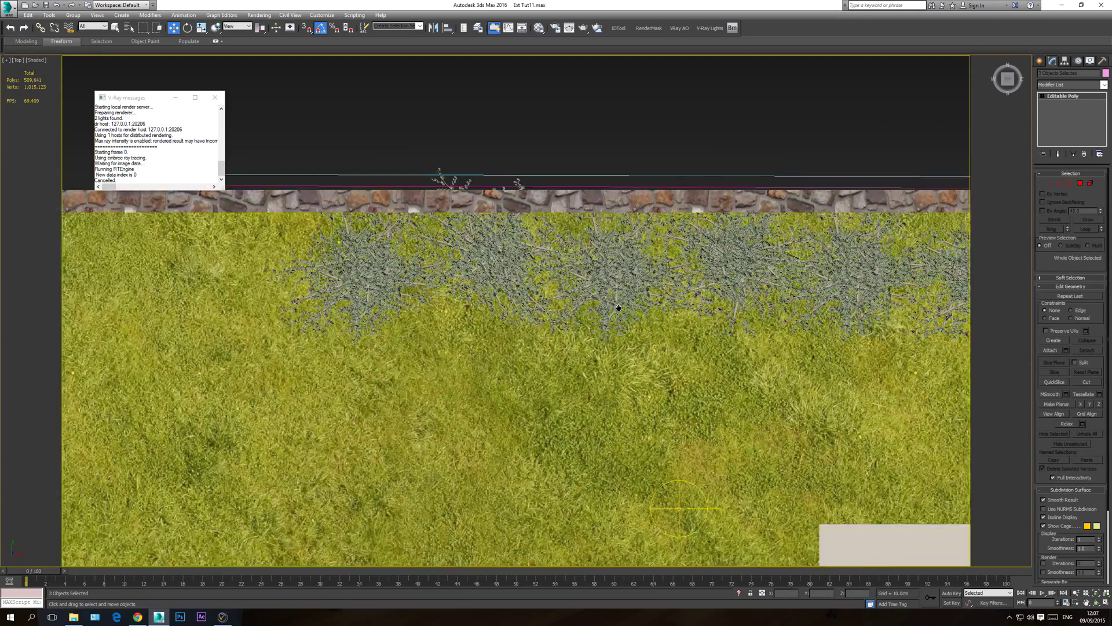
scroll(618, 308, down, 10)
middle_drag(823, 493, 699, 343)
scroll(718, 346, up, 5)
scroll(845, 340, up, 4)
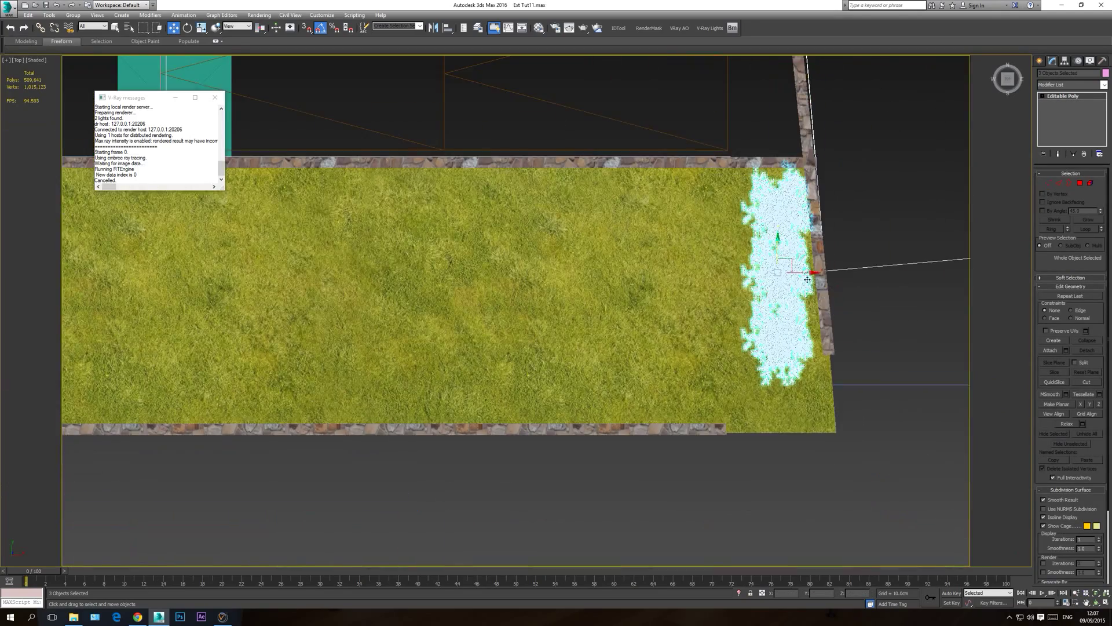
click(782, 265)
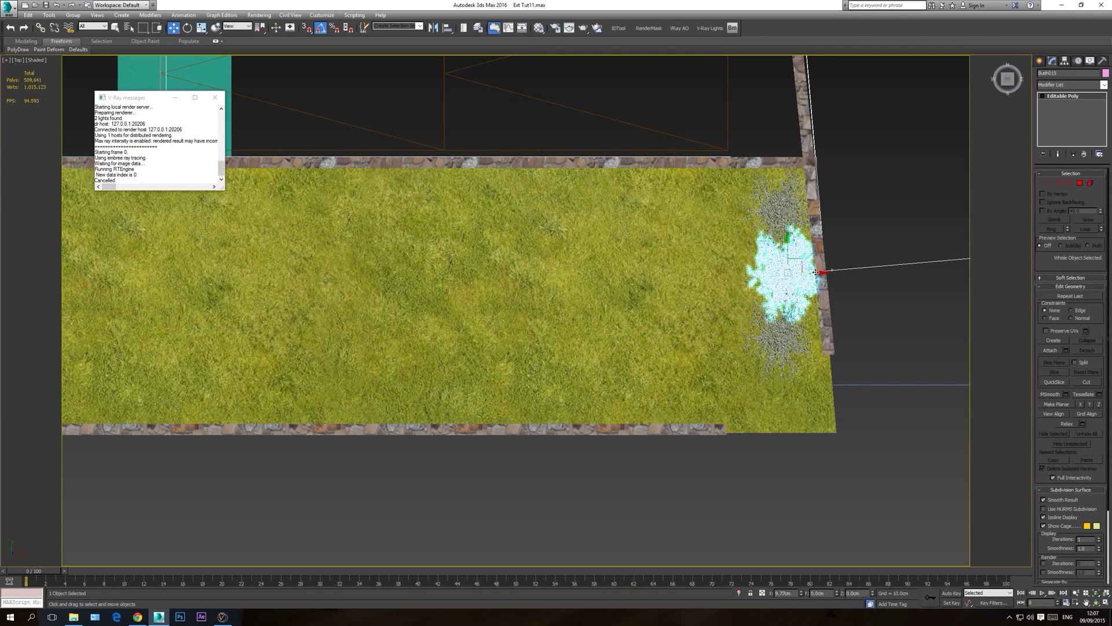
click(782, 335)
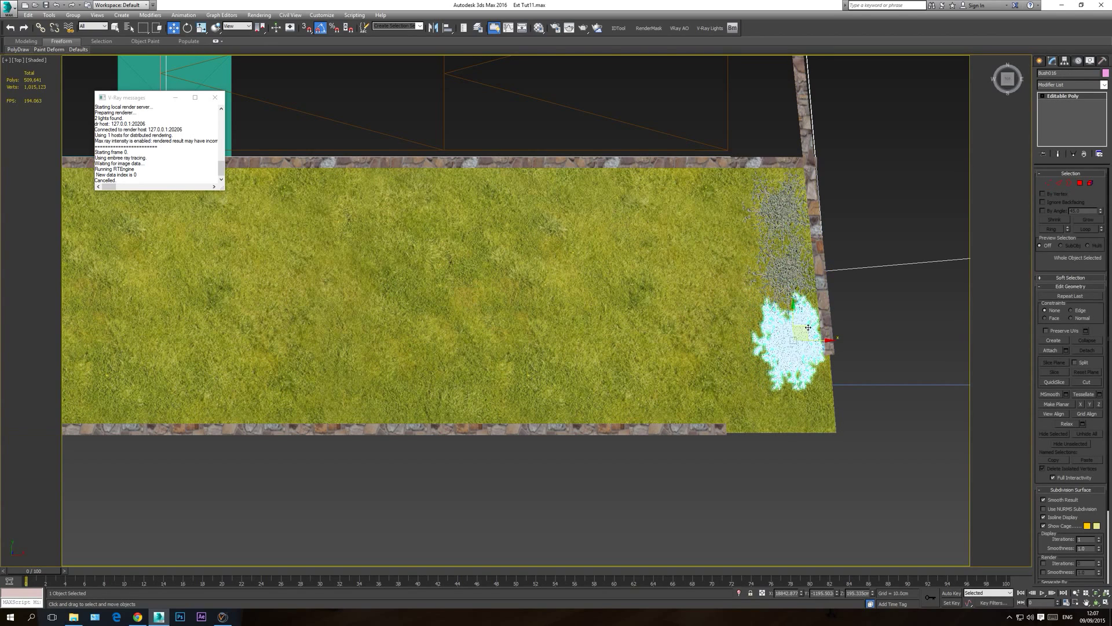
- Inspect the lower bush zoomed in a wireframe front view, then return to top view
key(f)
scroll(442, 356, down, 6)
key(F3)
key(z)
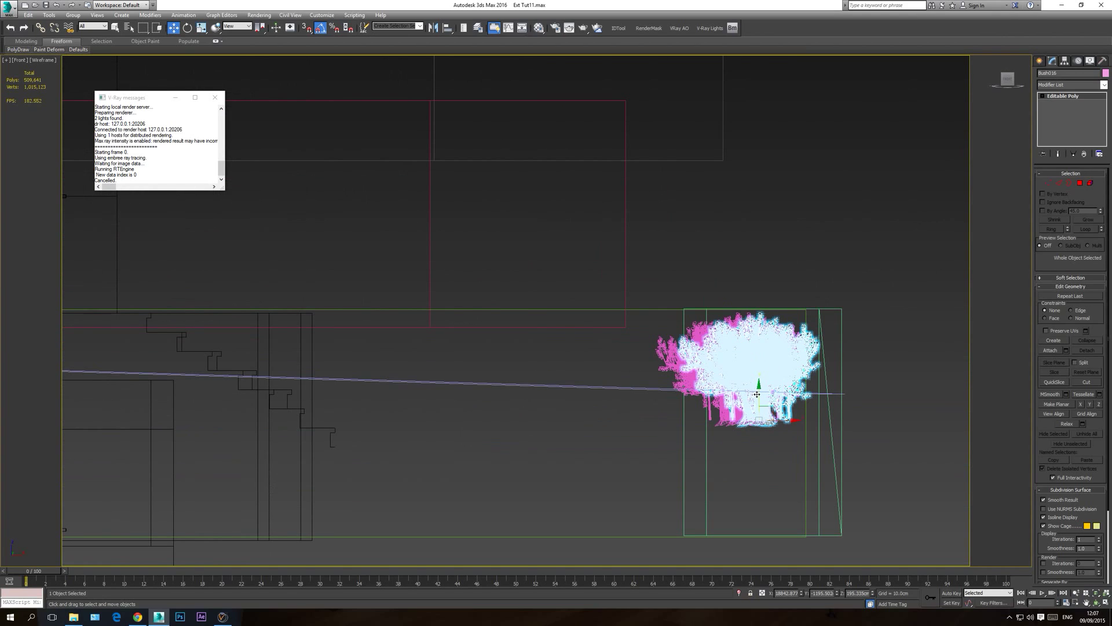
key(t)
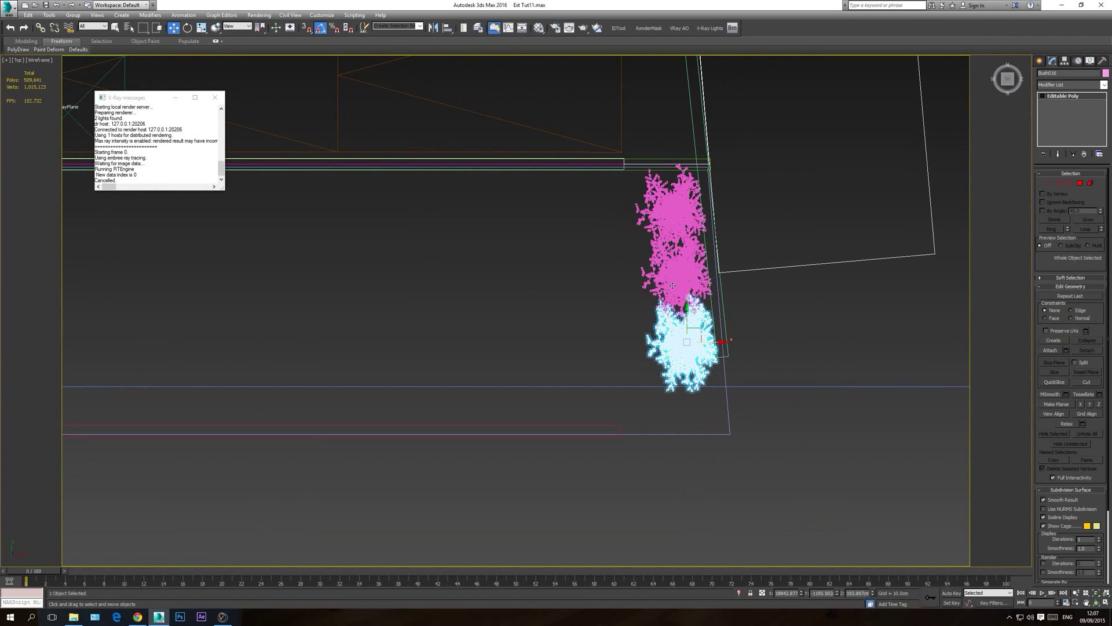
- Rotate Bush016 by -25° in Local, deselect, and show the shaded camera view
key(e)
click(731, 345)
key(ctrl+z)
drag(729, 334, 726, 350)
click(693, 273)
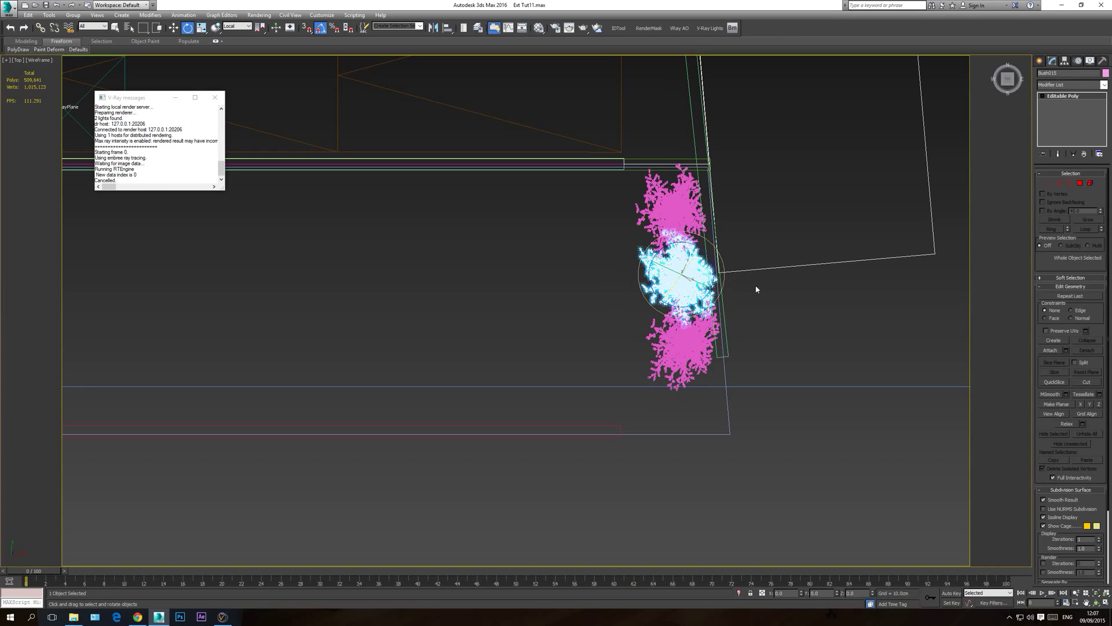
click(795, 185)
key(c)
key(F3)
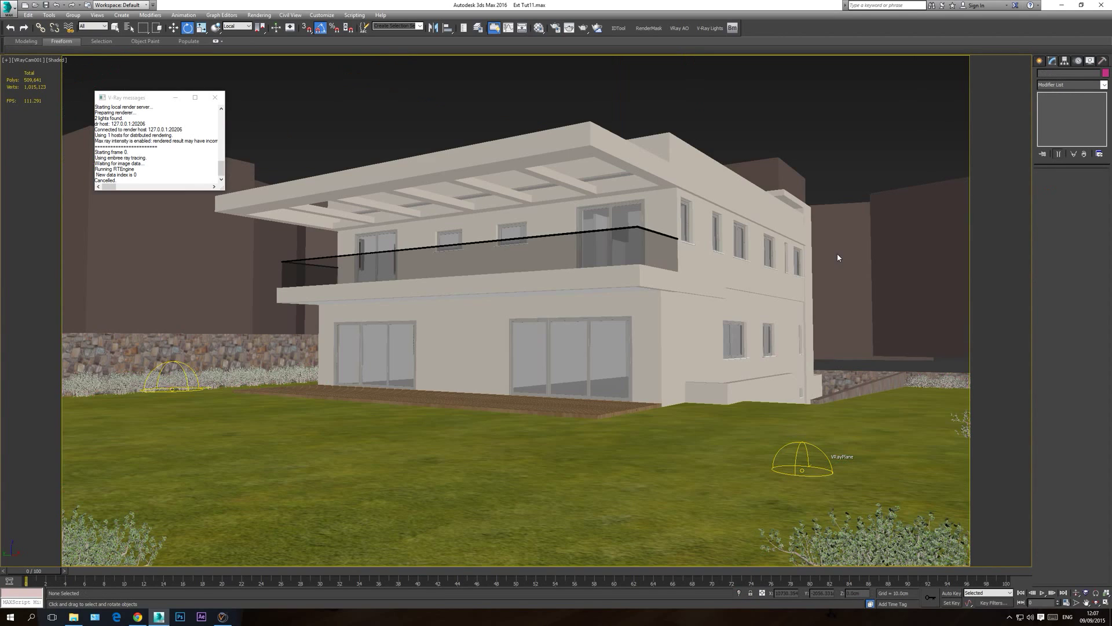
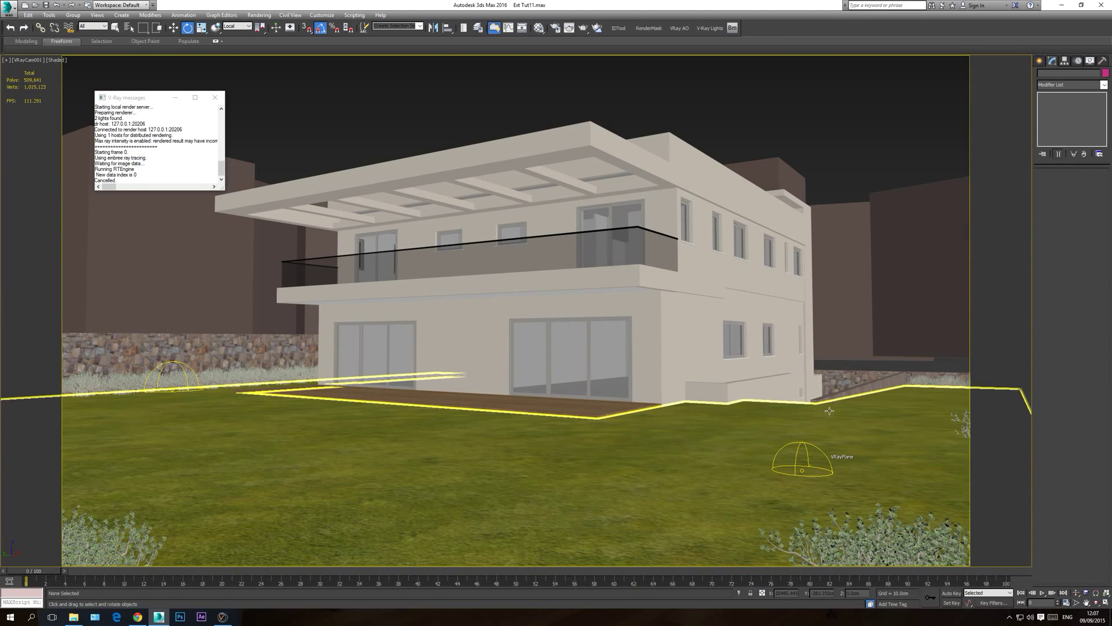
- Switch to Top view and hide the CAD floor plan group
key(t)
scroll(618, 286, down, 5)
scroll(663, 371, up, 4)
scroll(746, 367, down, 5)
middle_drag(909, 350, 694, 350)
click(834, 269)
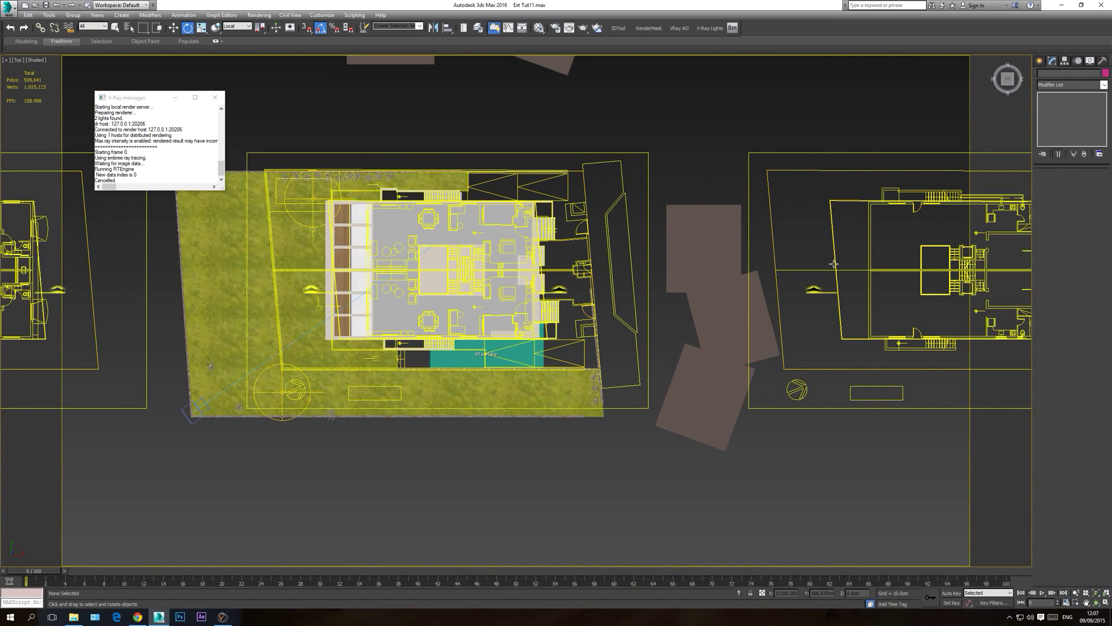
right_click(858, 252)
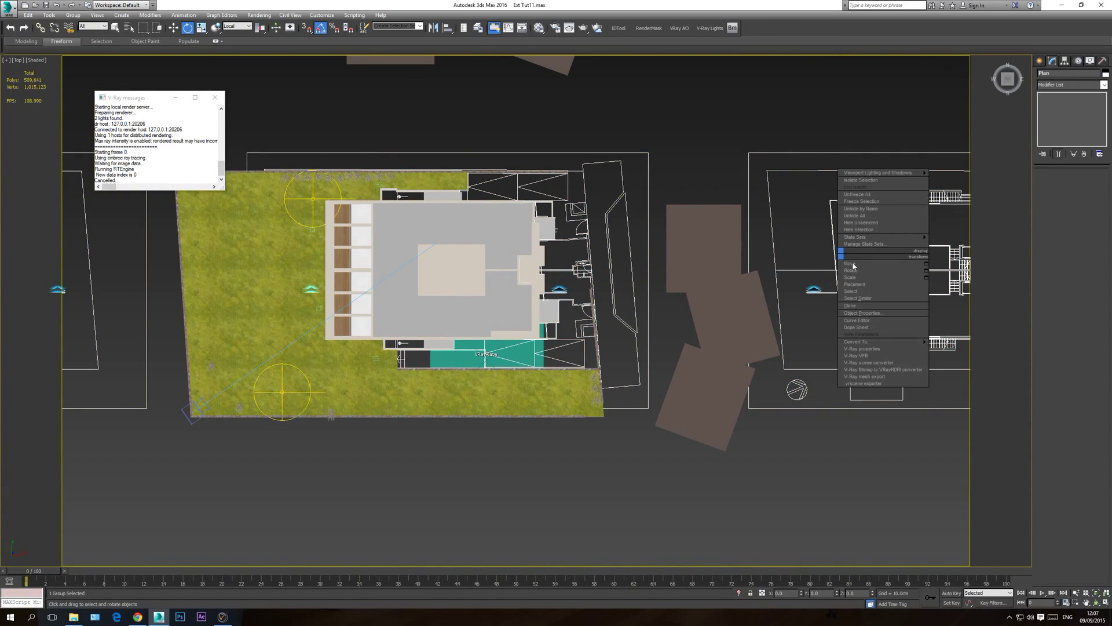
click(860, 230)
scroll(568, 338, up, 5)
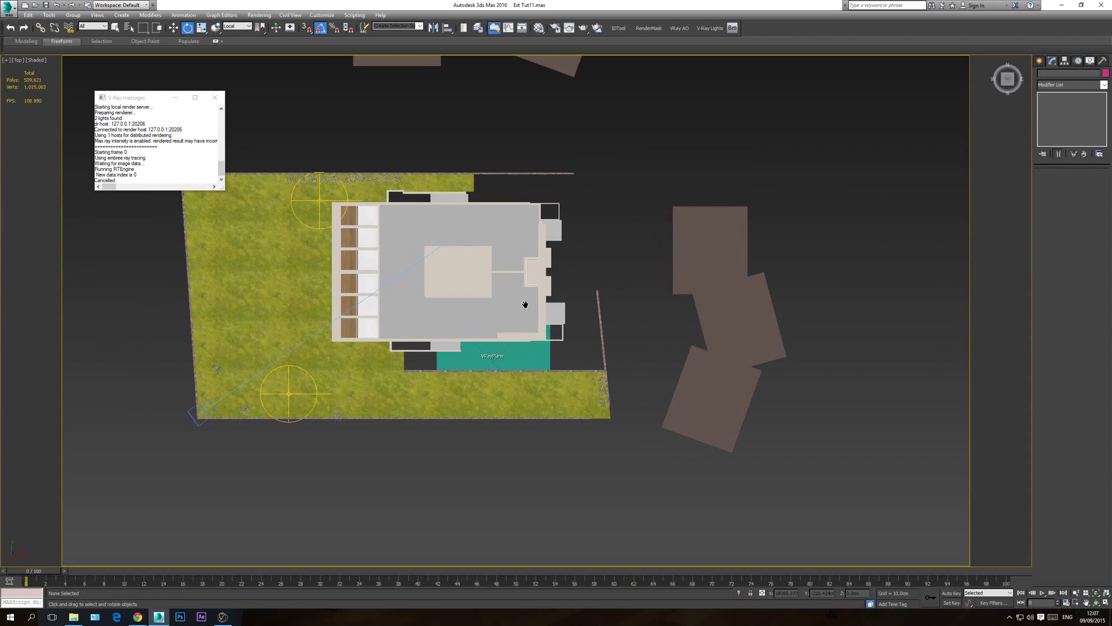
scroll(484, 350, up, 3)
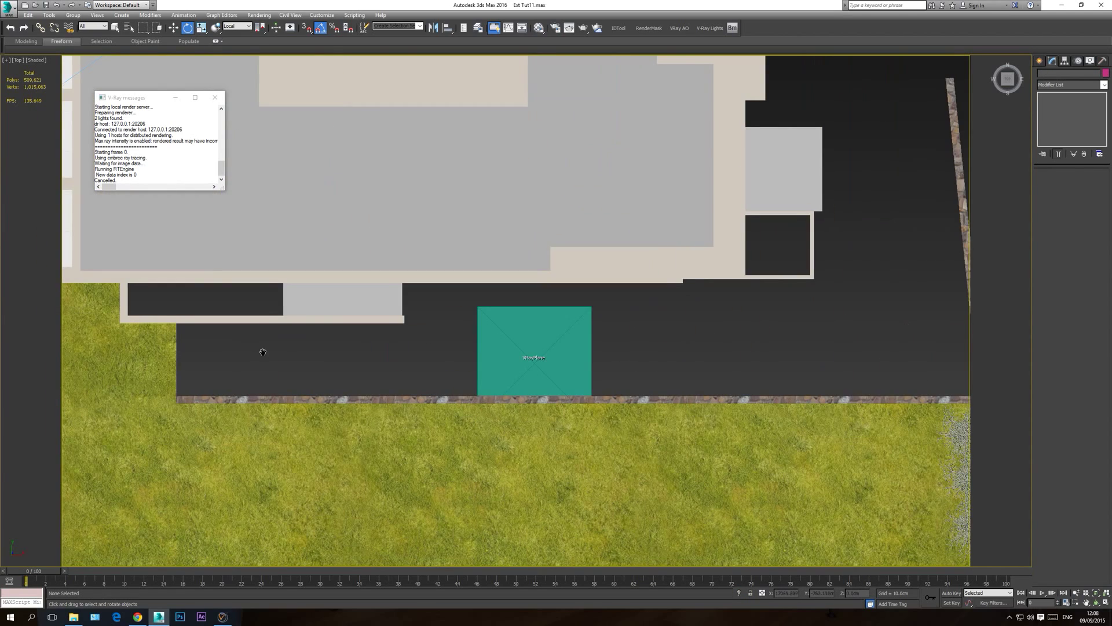
- Start the Line spline tool with the Snaps Toggle turned on
click(1041, 61)
click(1053, 75)
click(1055, 123)
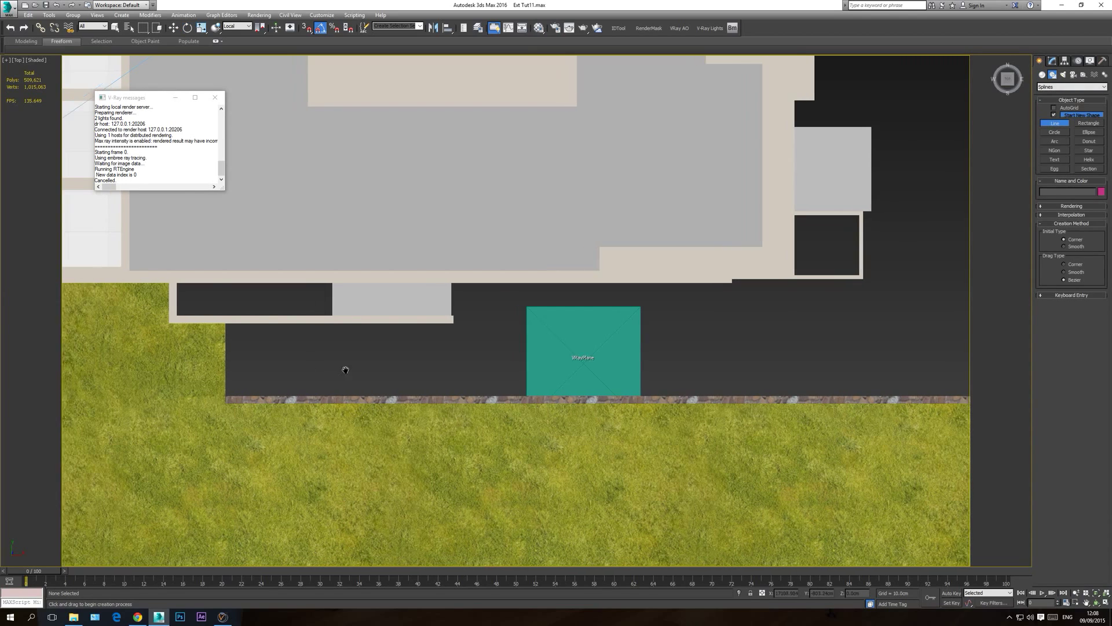
scroll(325, 367, up, 3)
click(307, 28)
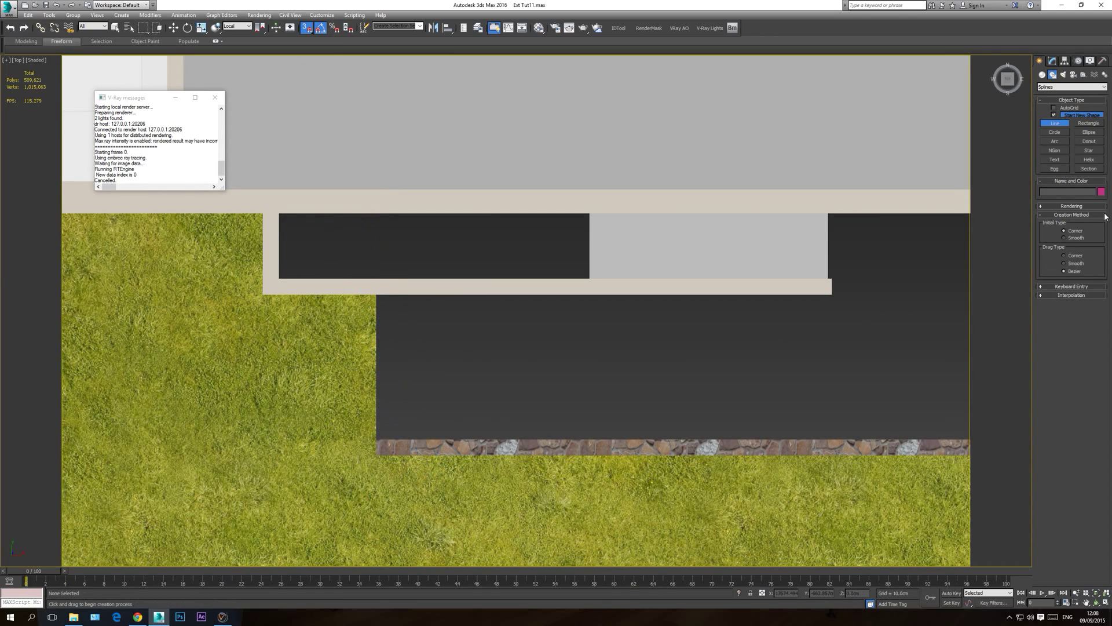
click(1053, 61)
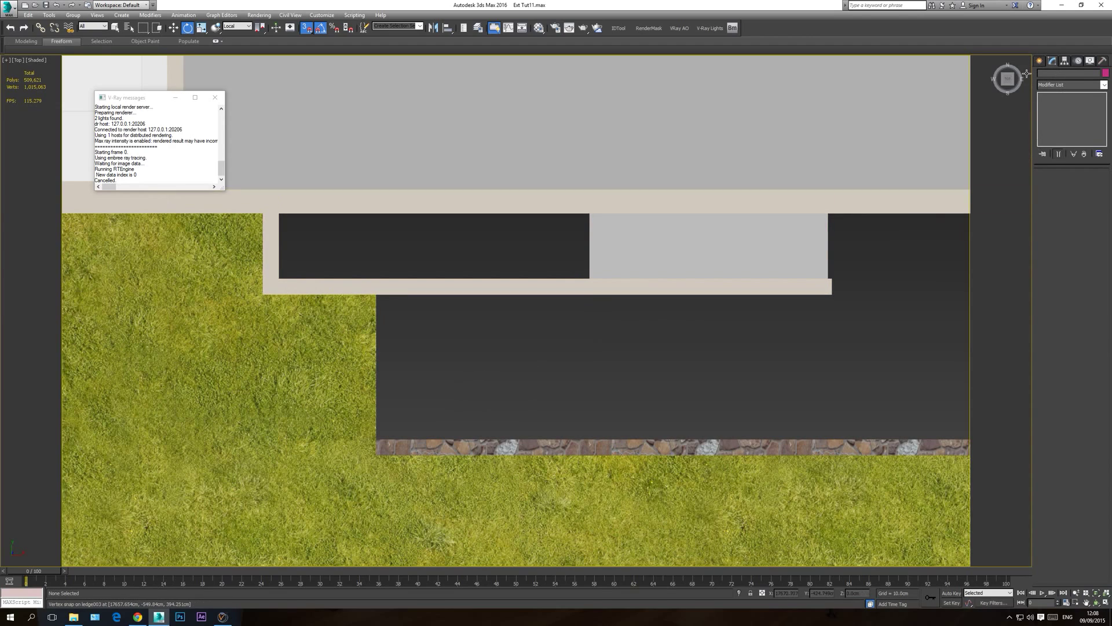
click(1040, 62)
click(1055, 124)
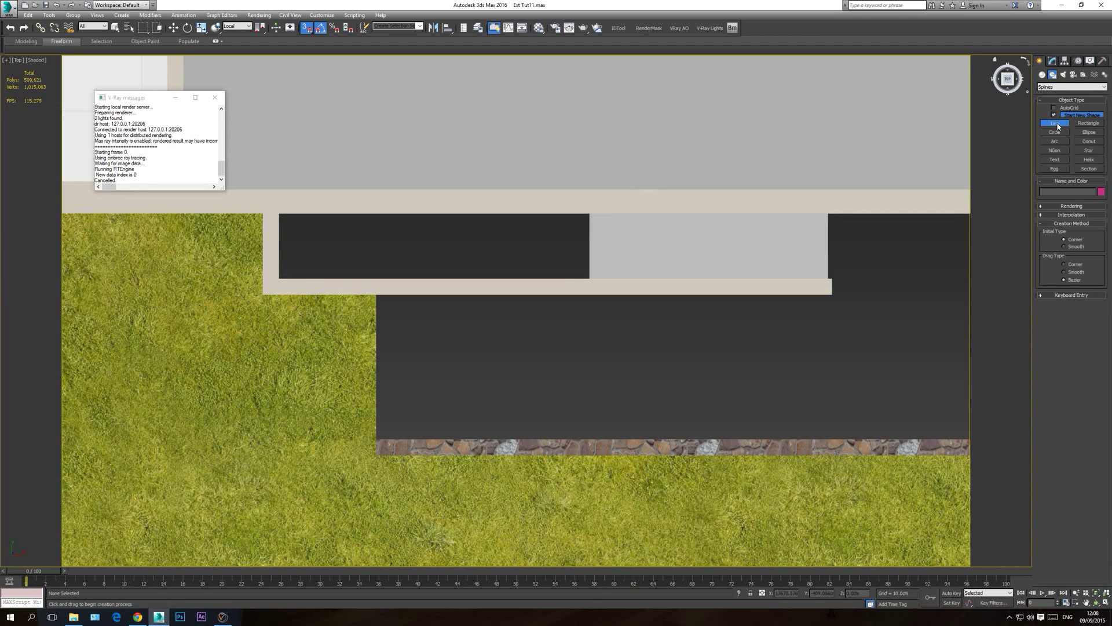
- Give the Line's rendering a rectangular 200 cm by 20 cm profile
click(1072, 206)
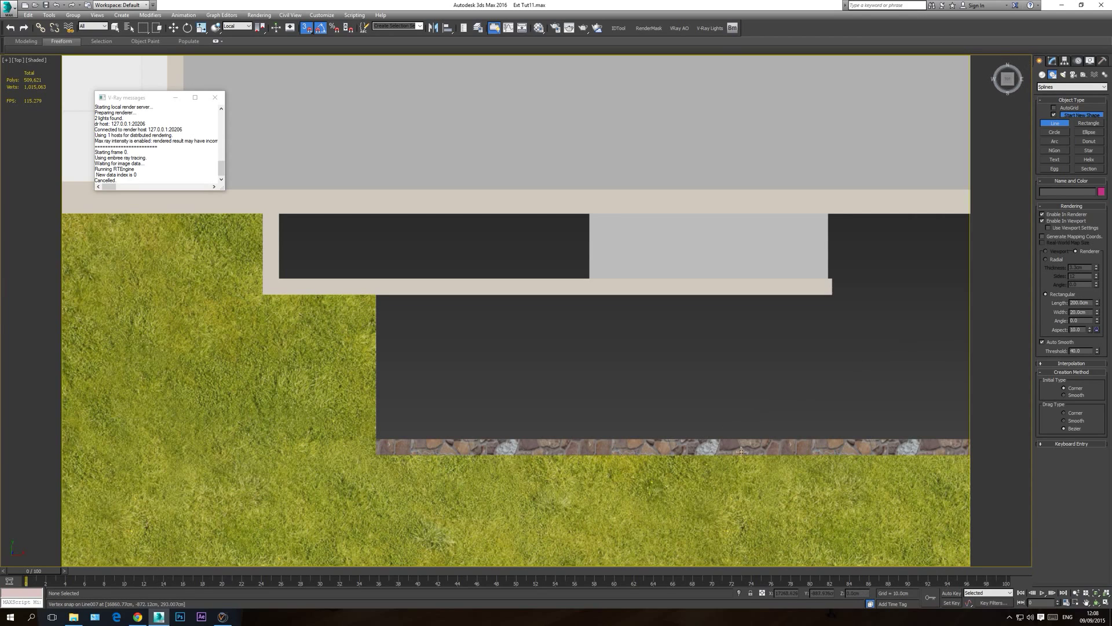
middle_drag(462, 424, 363, 355)
scroll(347, 356, down, 4)
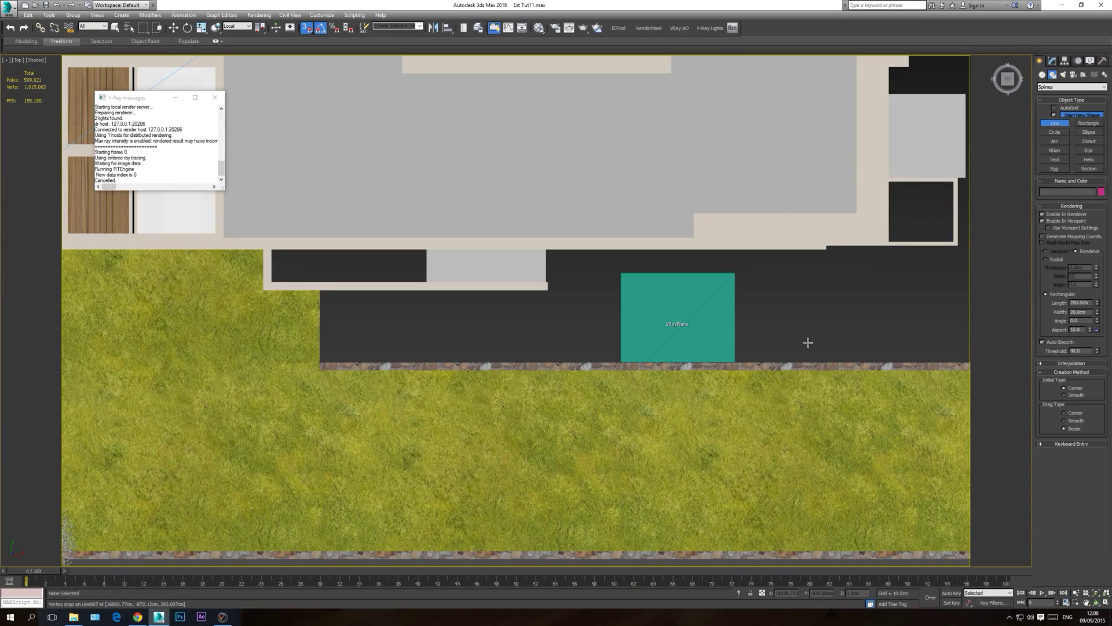
middle_drag(807, 340, 764, 342)
scroll(376, 327, up, 3)
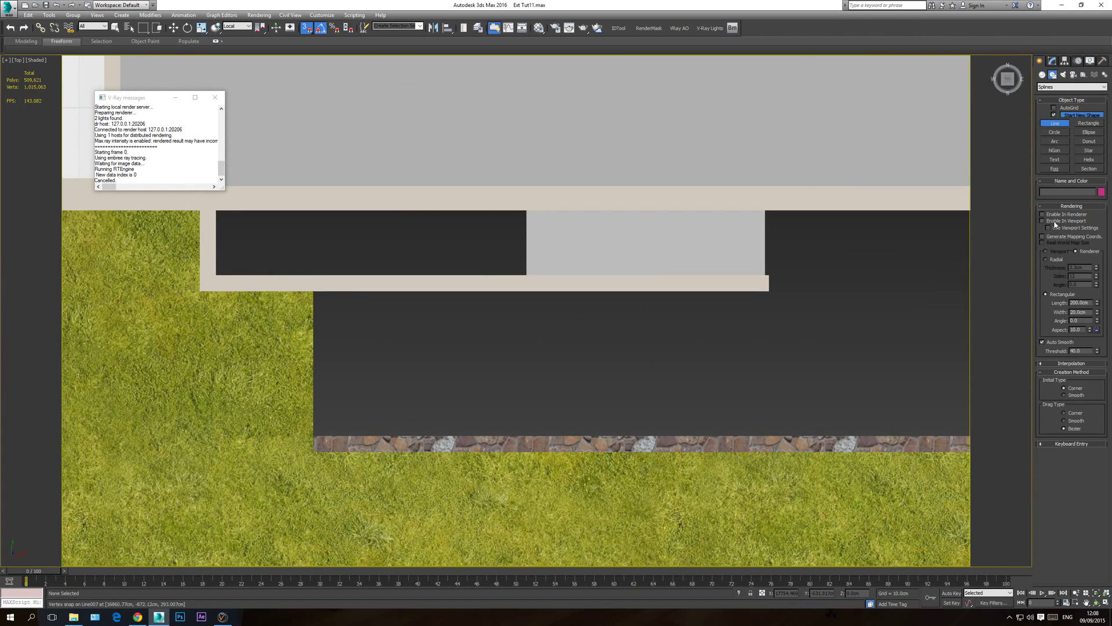
- Trace a short line from the dark area's corner to the grass and stone corner
click(314, 292)
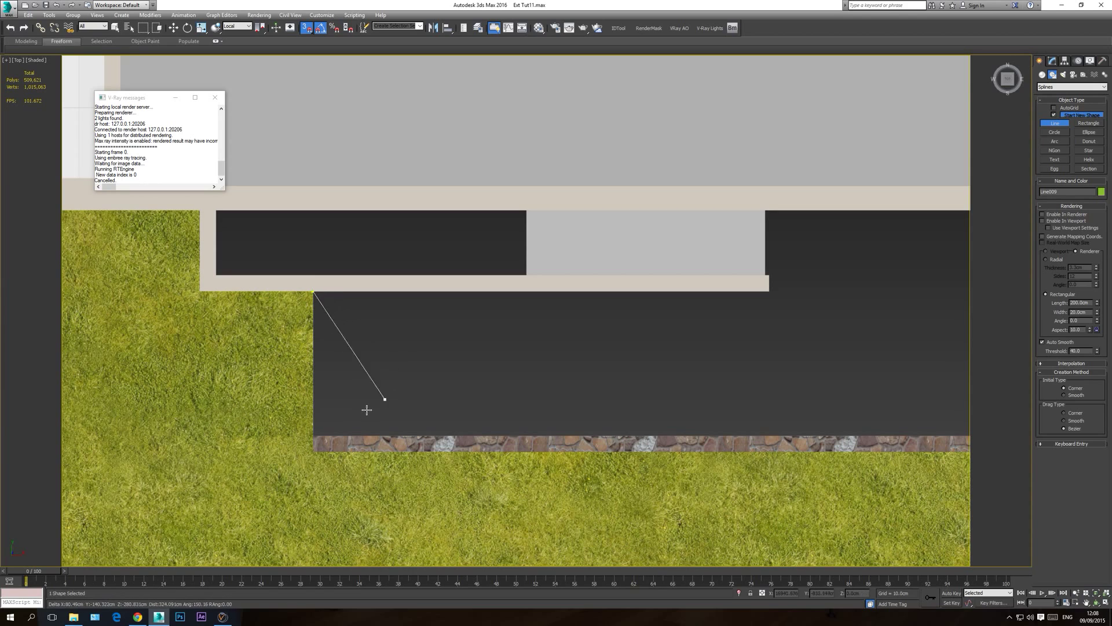
click(316, 433)
middle_drag(679, 404, 458, 393)
scroll(507, 401, down, 3)
scroll(458, 392, down, 1)
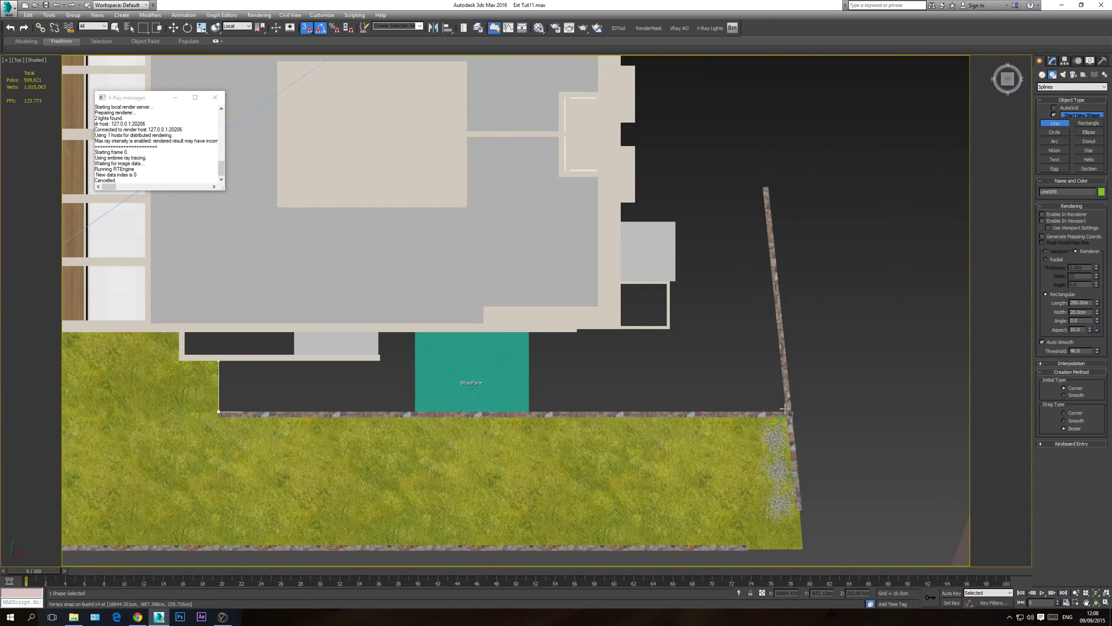
scroll(792, 411, up, 1)
scroll(793, 411, up, 7)
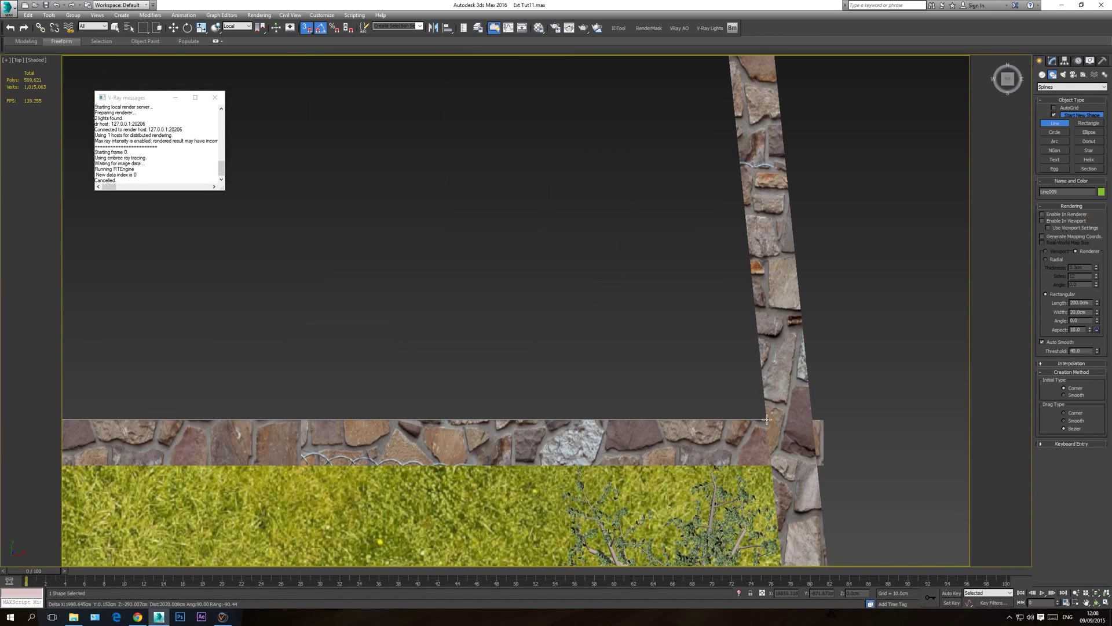
right_click(484, 373)
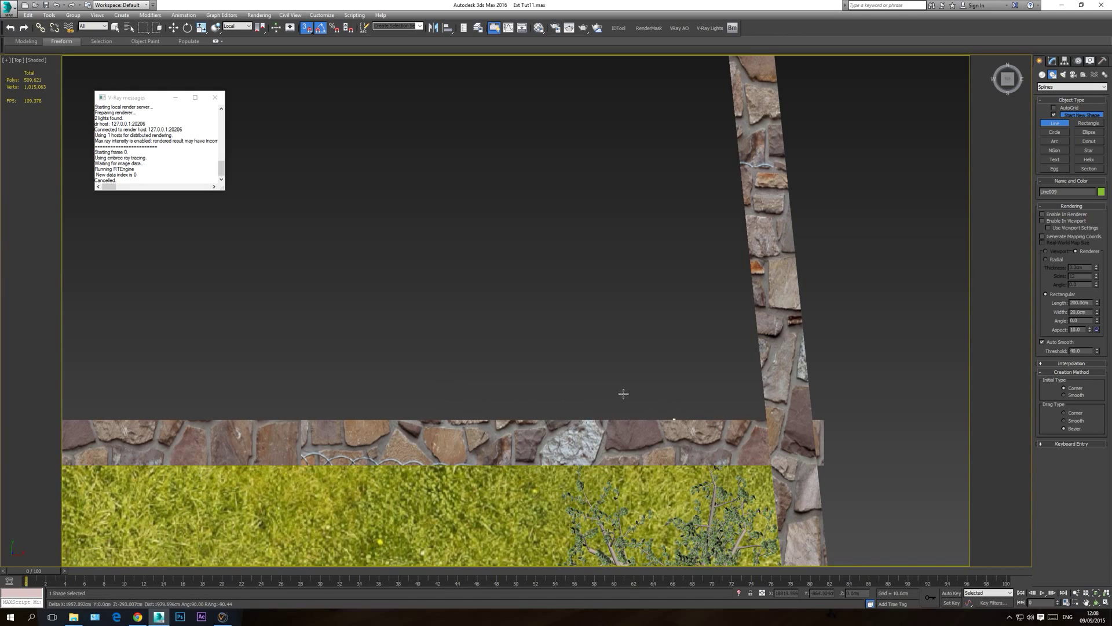
- Begin a new outline at the wall corner with a vertex at the stone wall's top
scroll(624, 393, down, 6)
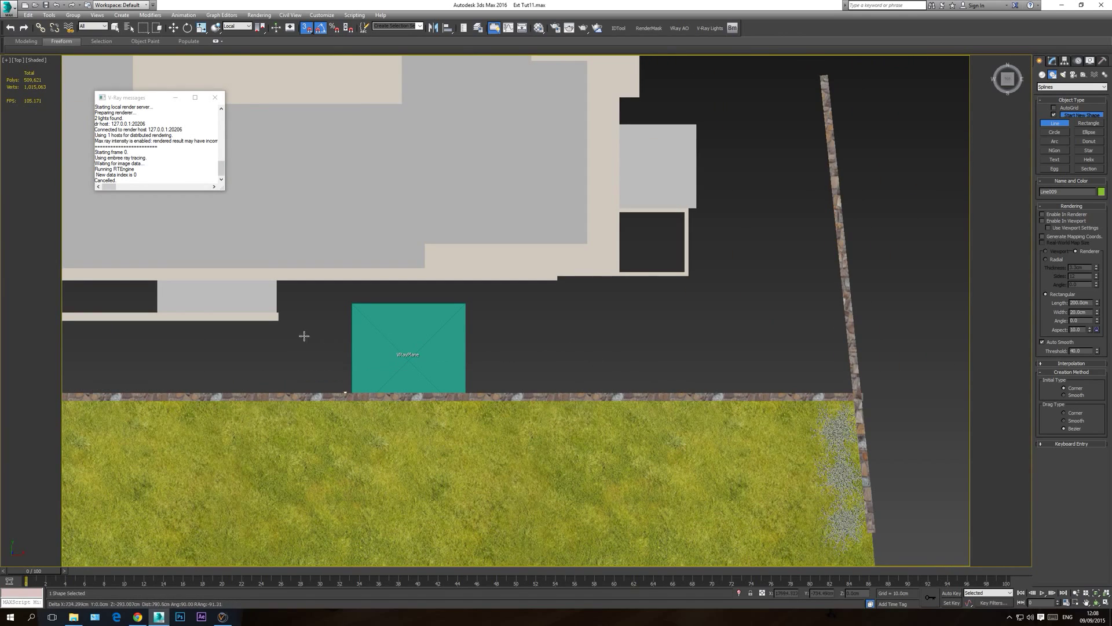
scroll(609, 373, down, 4)
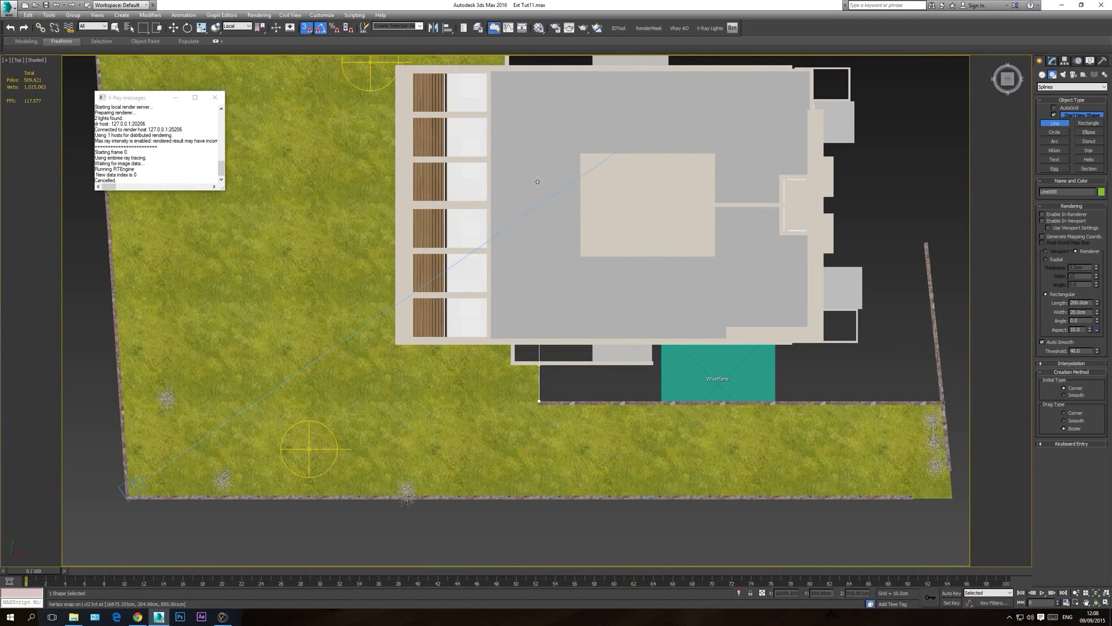
scroll(782, 380, up, 6)
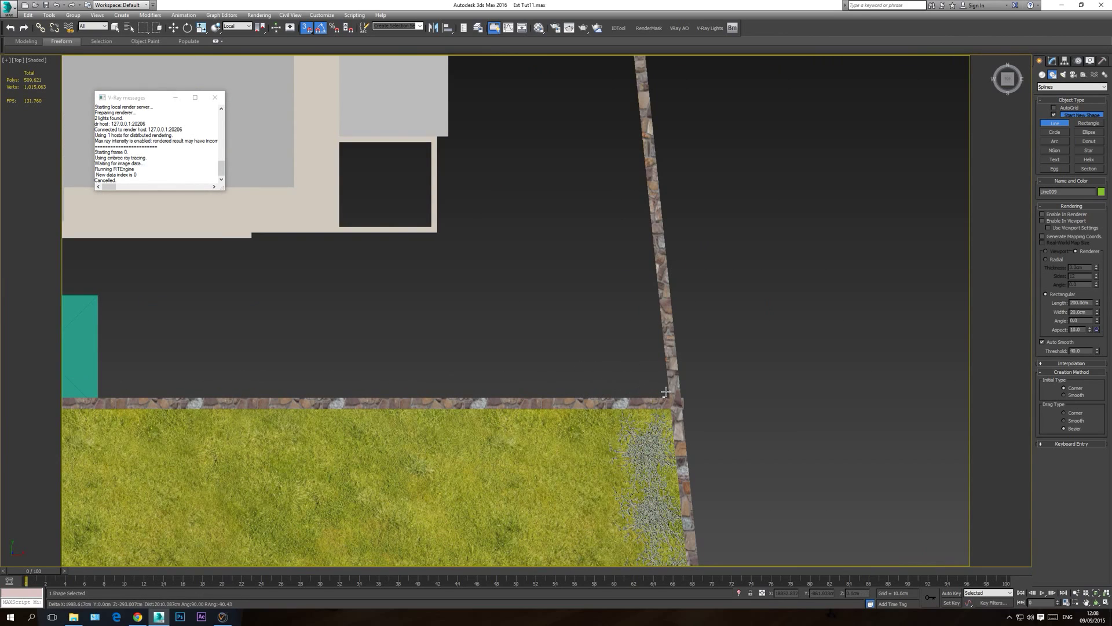
scroll(669, 393, up, 4)
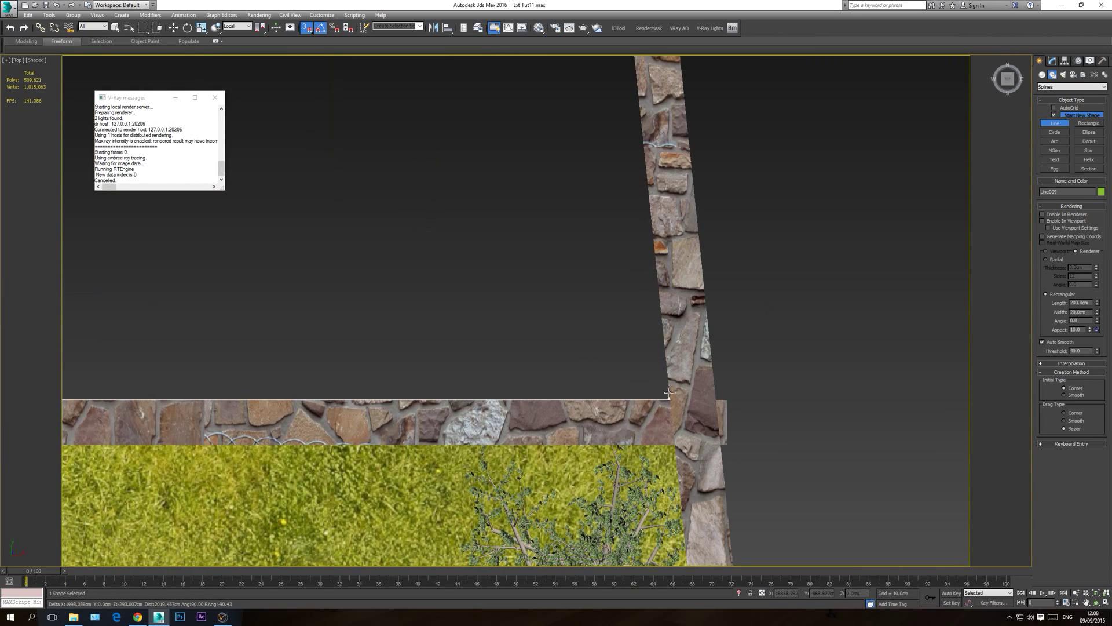
click(669, 392)
scroll(588, 427, down, 6)
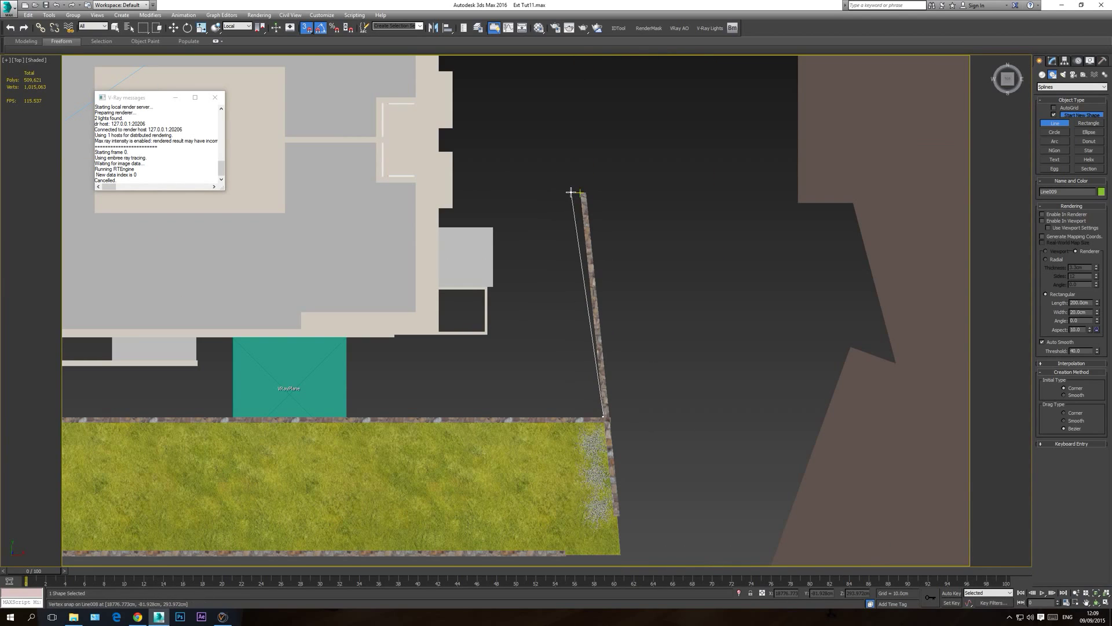
click(574, 192)
scroll(510, 251, up, 3)
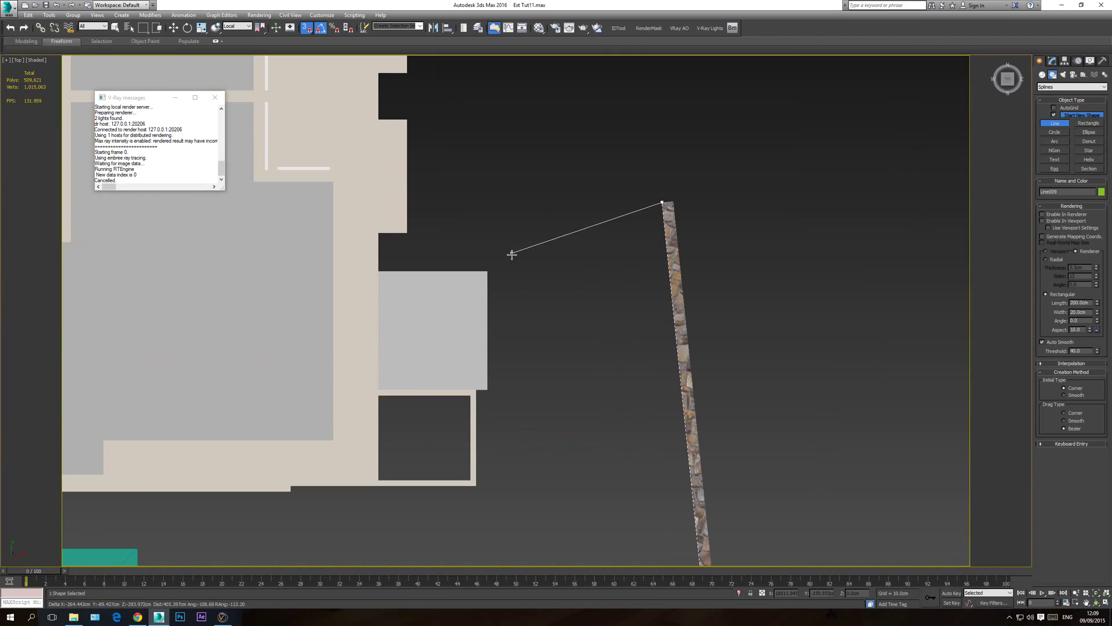
key(F4)
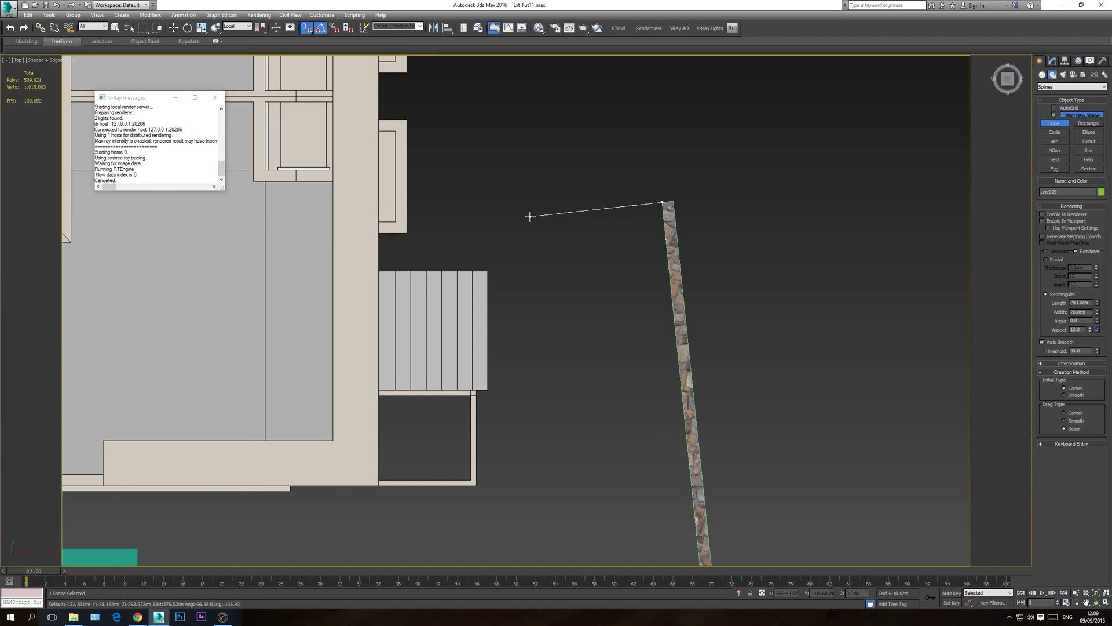
- Add outline vertices left of the wall top, at the stair corner and below it
click(486, 202)
right_click(487, 263)
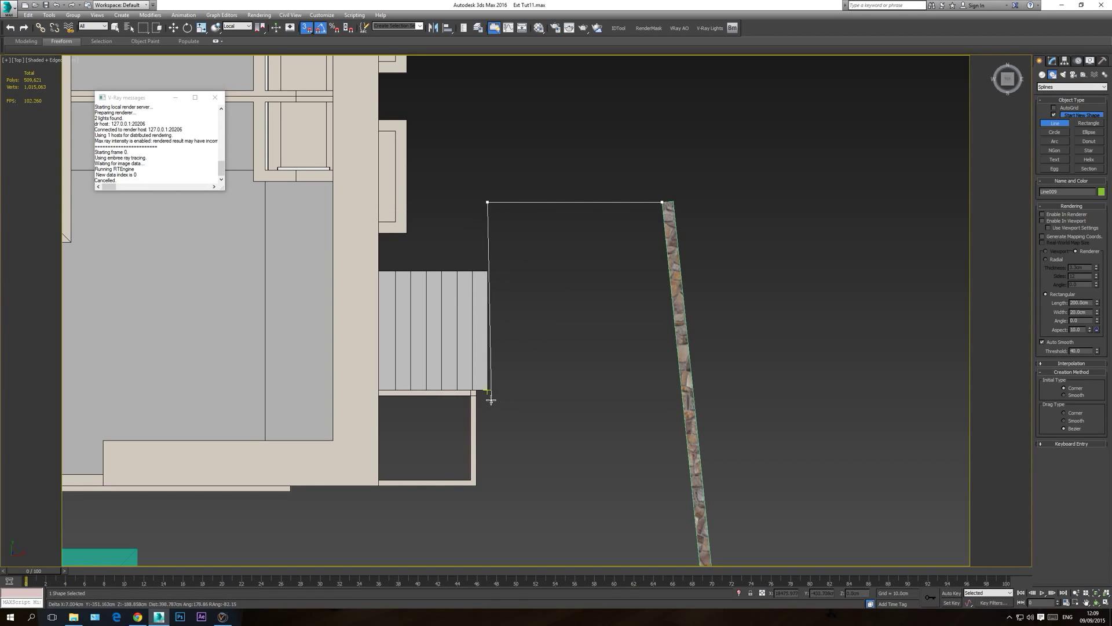
click(477, 389)
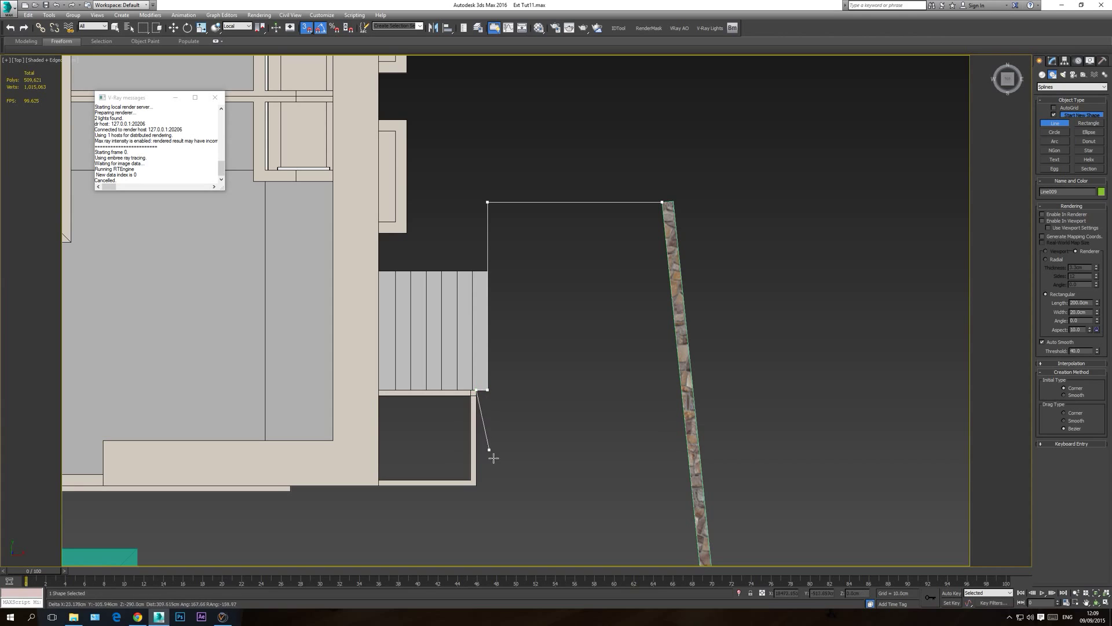
click(476, 486)
scroll(320, 523, down, 2)
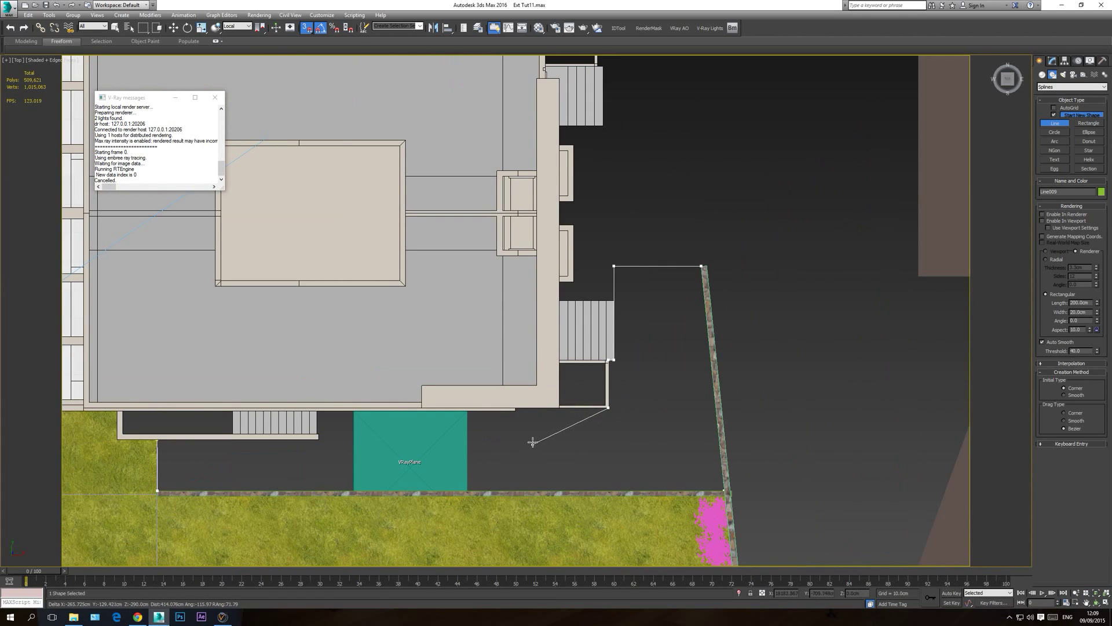
scroll(316, 423, up, 4)
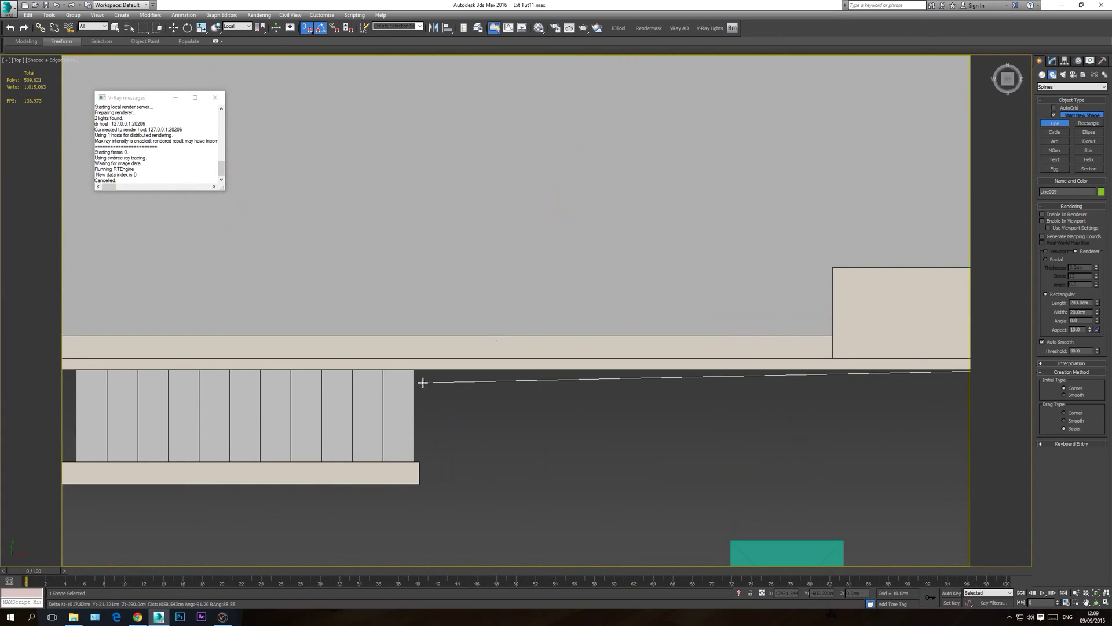
- In wireframe, add the snapped stair-corner vertices and close the outline at its start
key(F3)
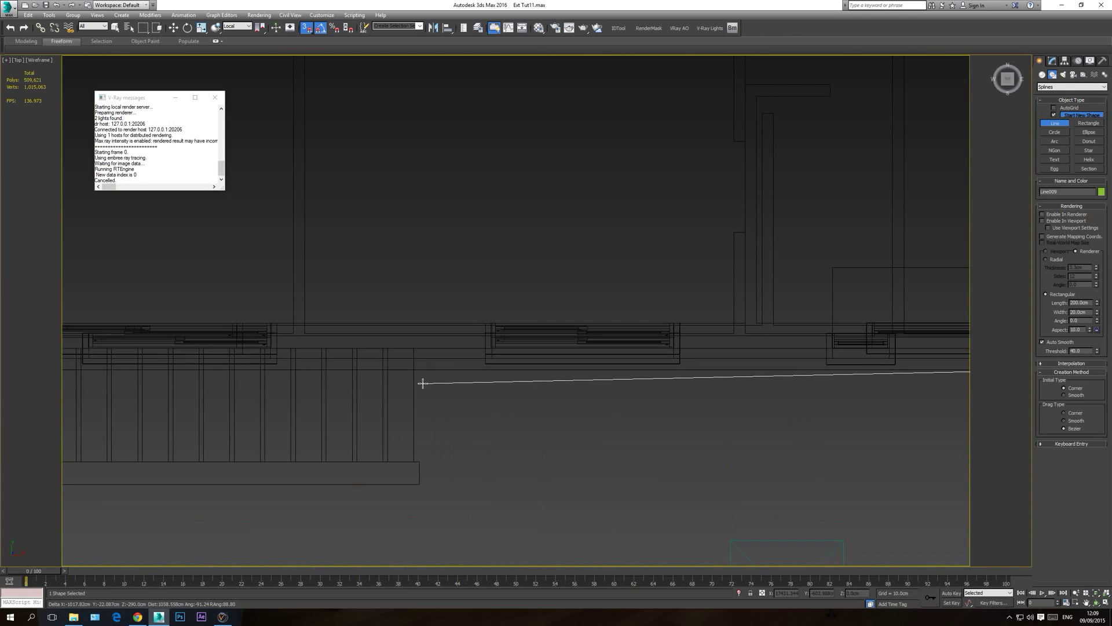
click(414, 348)
shift+click(422, 459)
click(419, 484)
scroll(301, 502, down, 2)
middle_drag(149, 508, 534, 502)
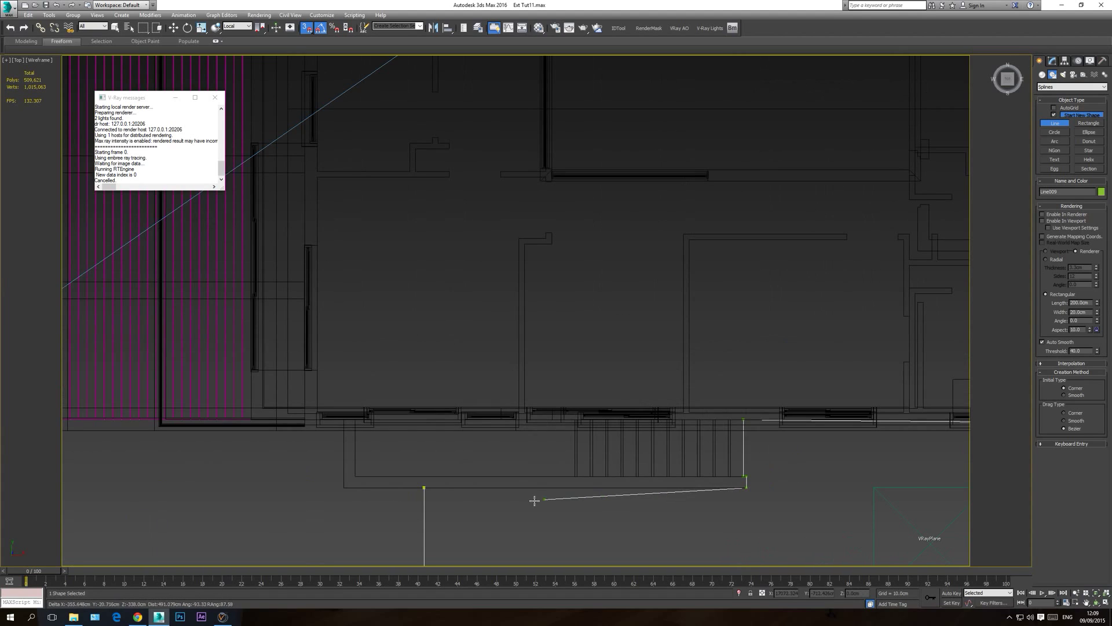
click(424, 489)
click(545, 338)
middle_drag(554, 350, 516, 334)
- Return to a shaded Perspective view and orbit to the building's side facade
key(e)
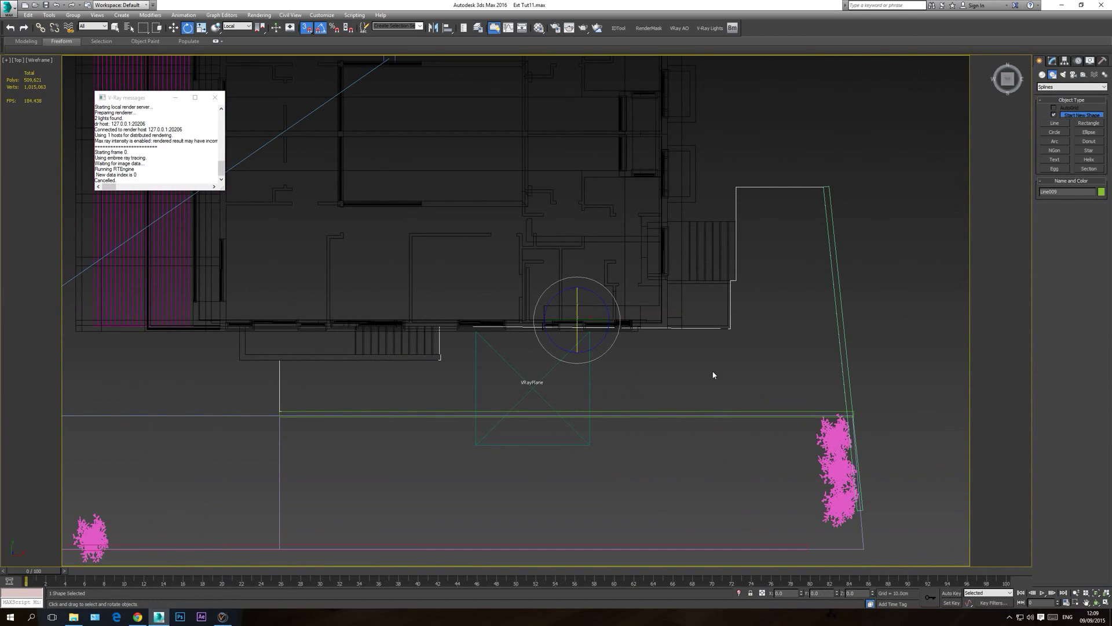
scroll(713, 375, up, 5)
middle_drag(598, 391, 603, 390)
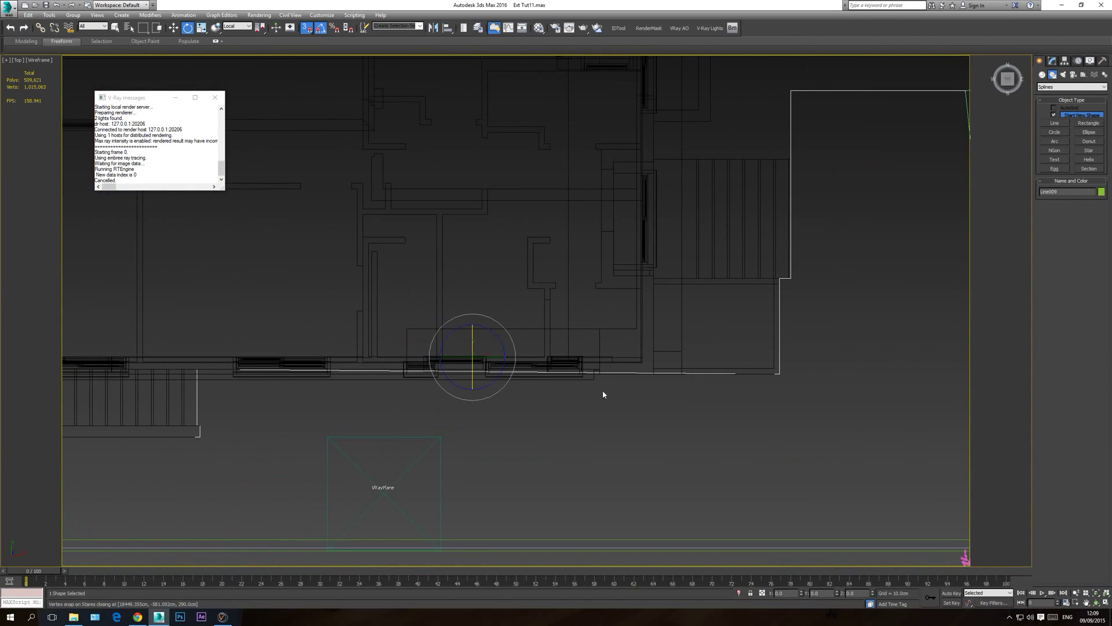
key(F3)
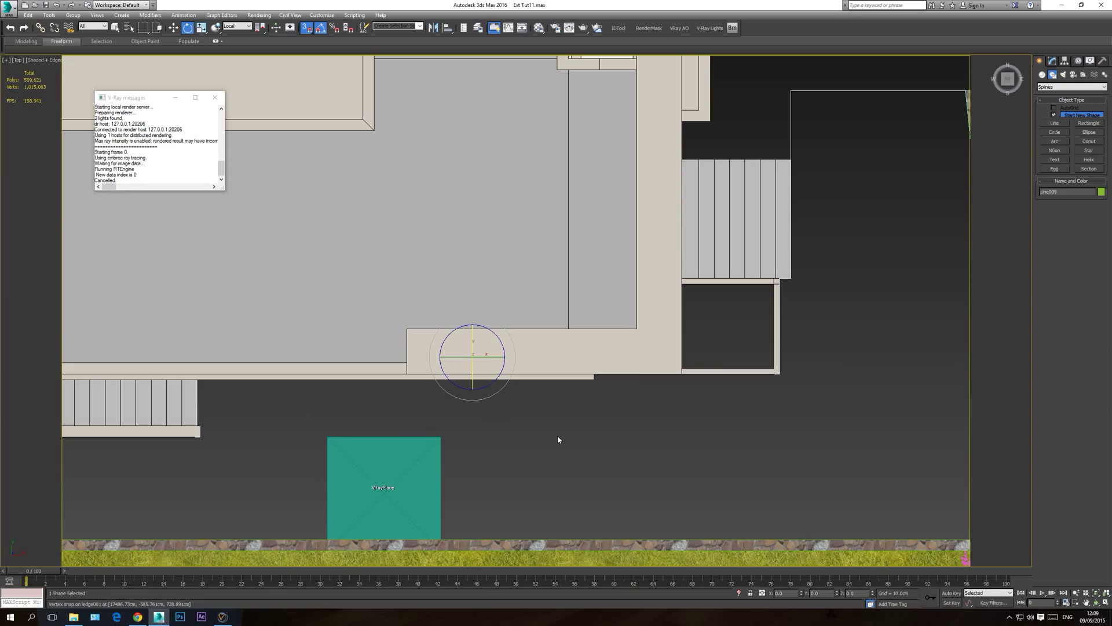
key(p)
key(ctrl+r)
drag(546, 343, 268, 386)
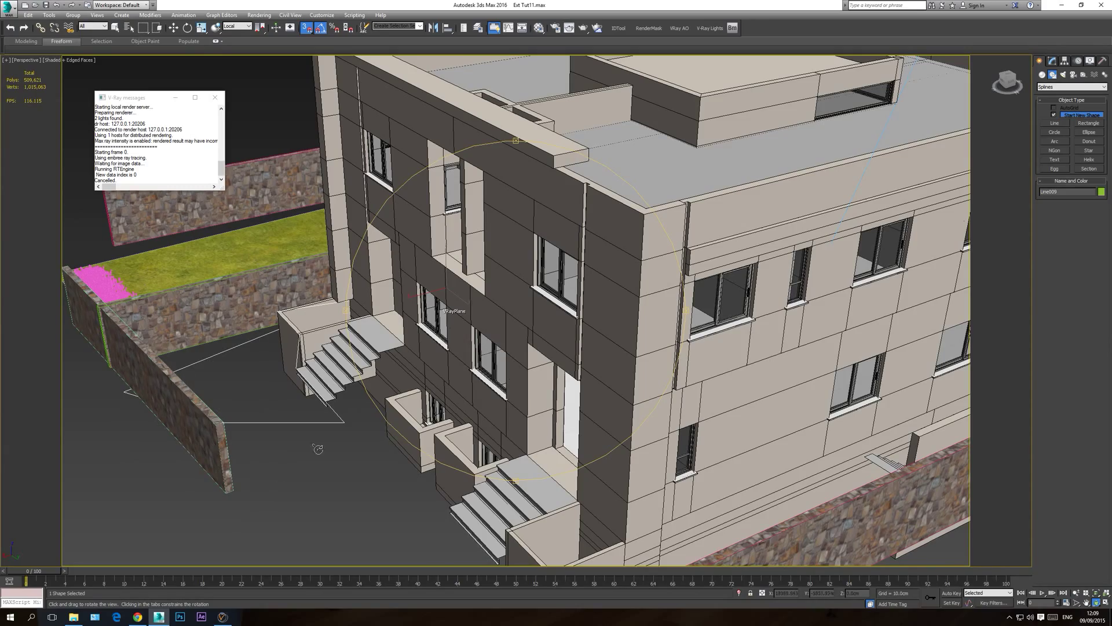
drag(509, 358, 605, 371)
key(e)
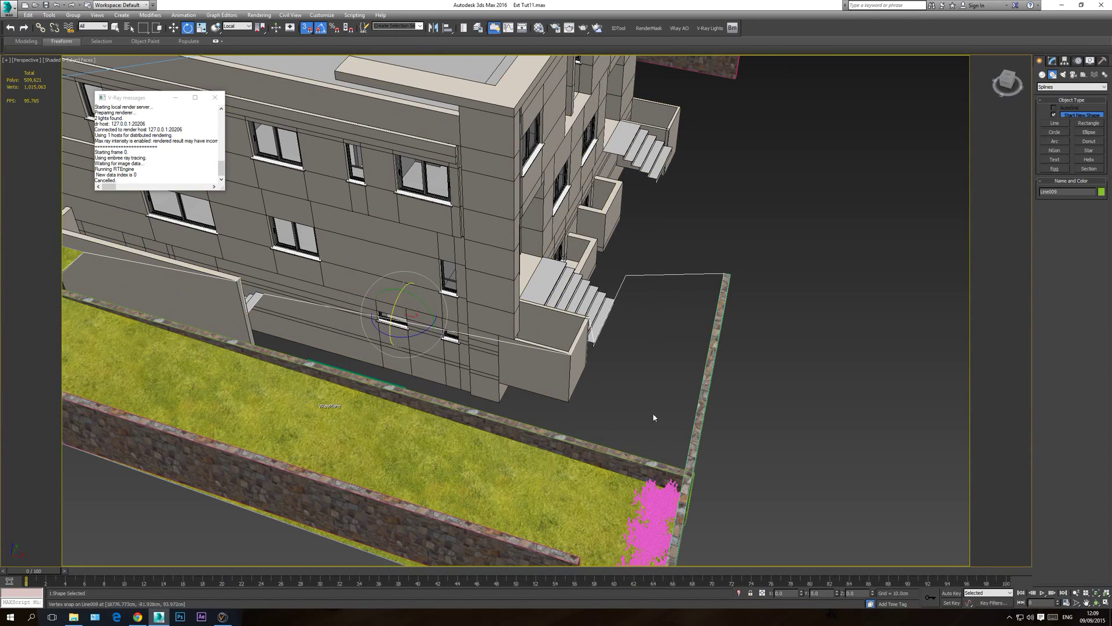
- Isolate the outline spline in Front view and enter Vertex mode with Move
right_click(612, 287)
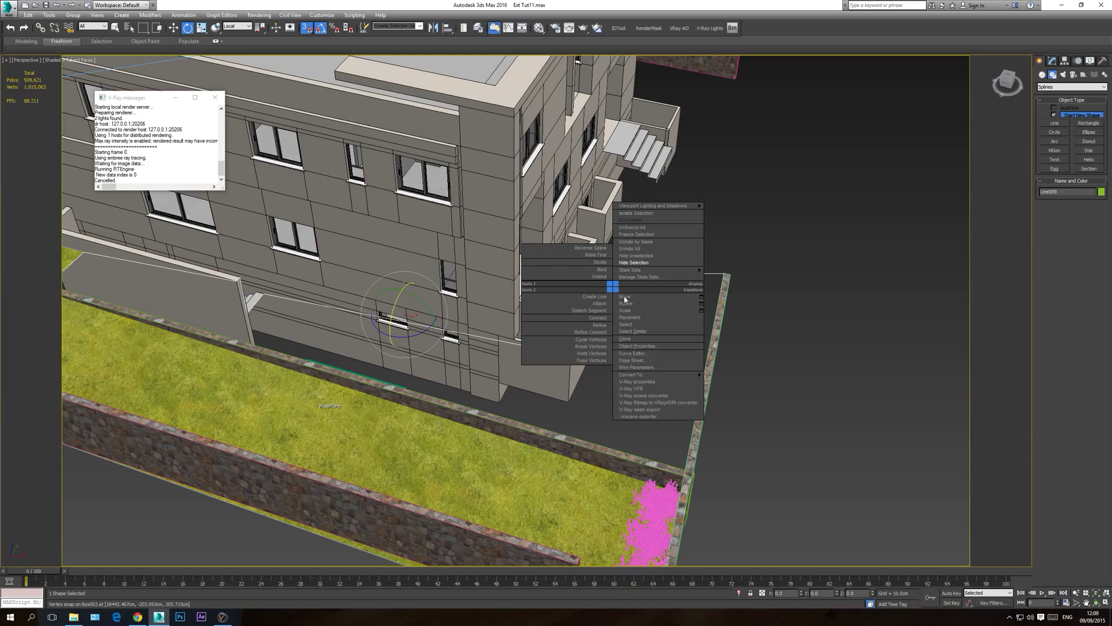
click(647, 214)
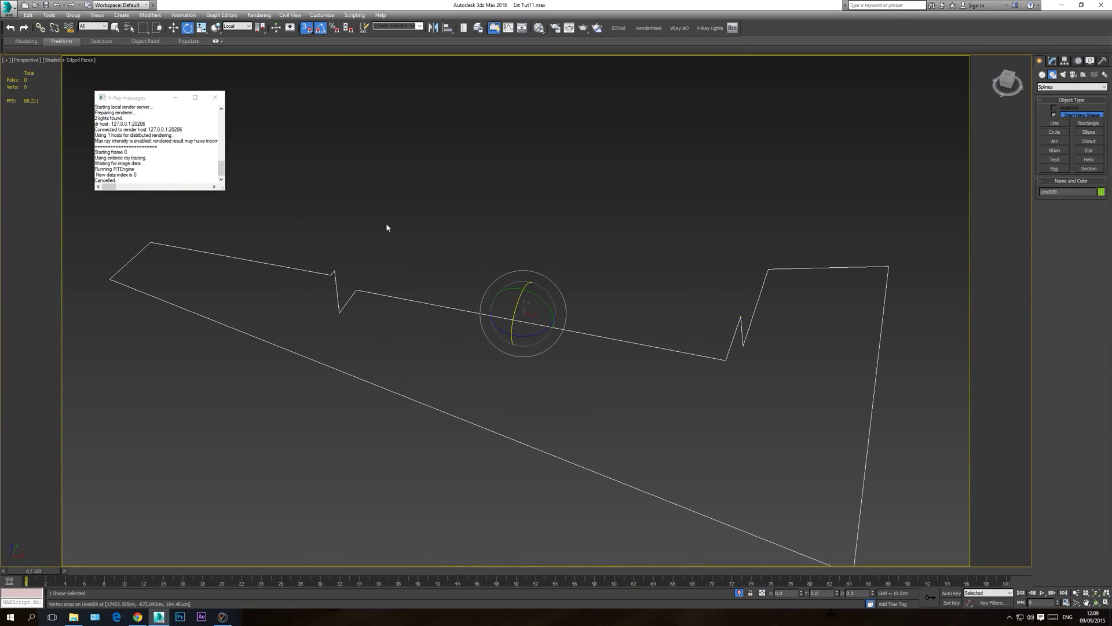
key(f)
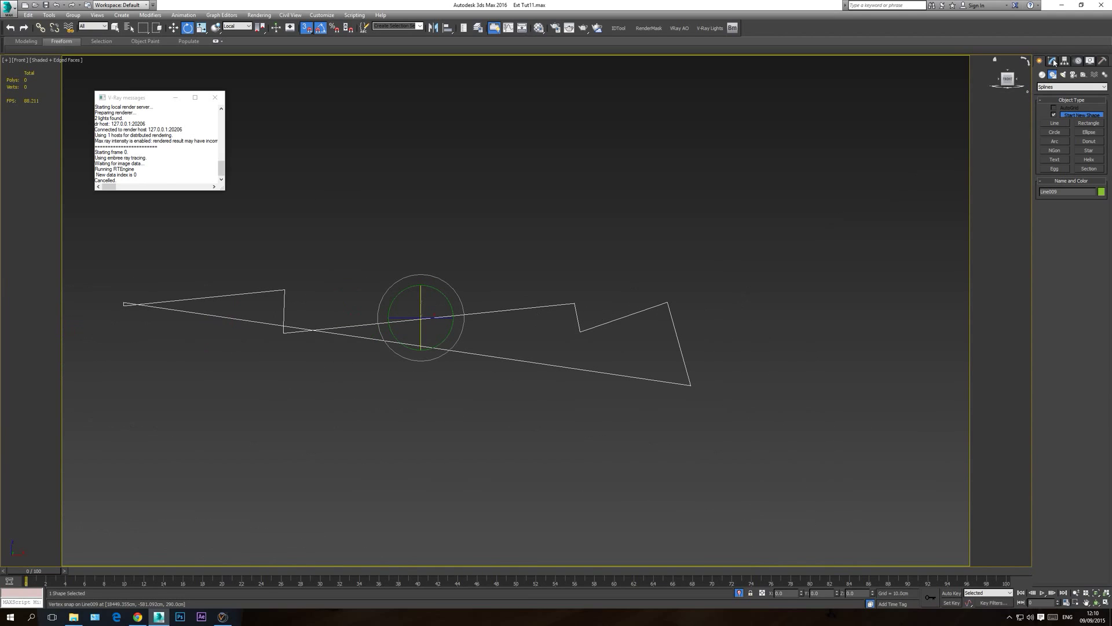
click(1053, 61)
click(1060, 203)
middle_drag(324, 254, 478, 255)
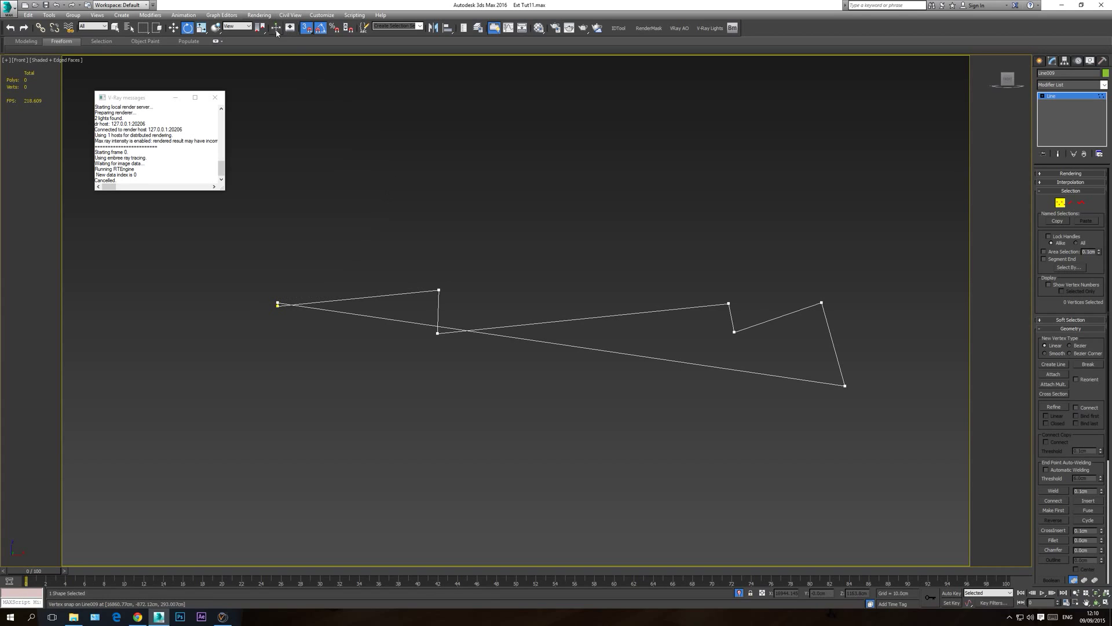
click(173, 27)
- Snap the raised vertices and the bottom-right vertex onto one level top edge
drag(472, 286, 406, 308)
drag(438, 261, 278, 305)
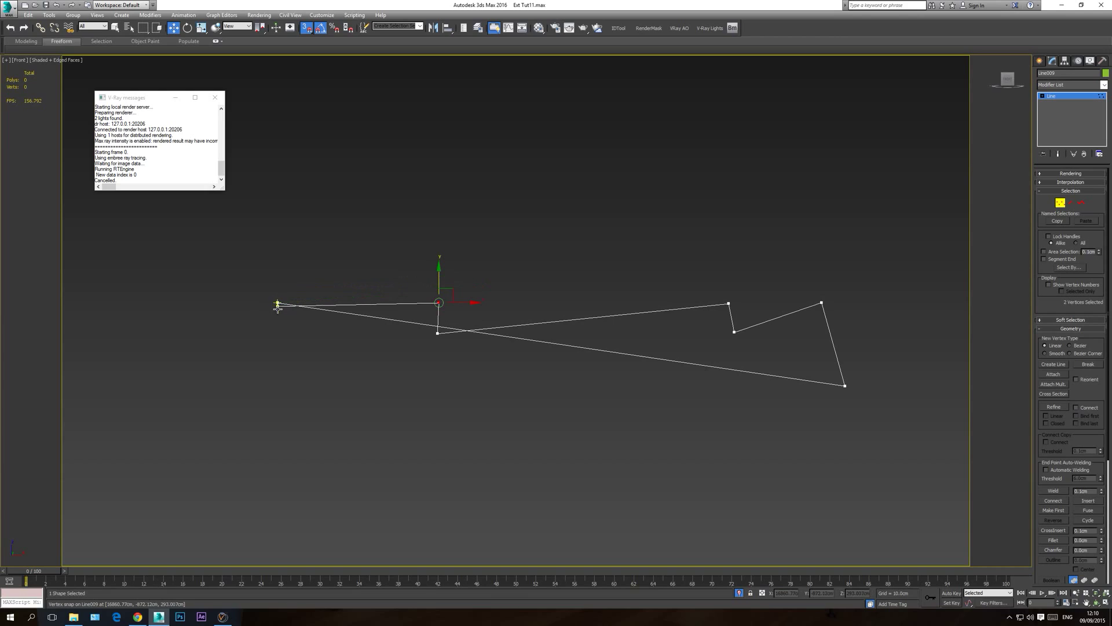
click(279, 303)
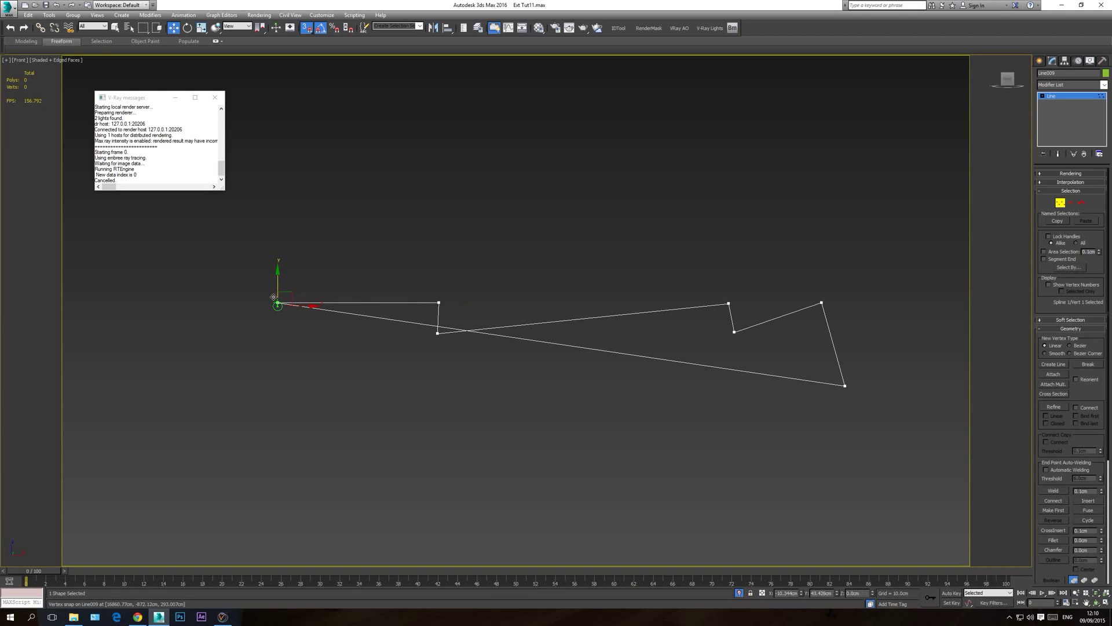
drag(438, 340, 439, 288)
drag(750, 306, 723, 344)
drag(736, 305, 799, 314)
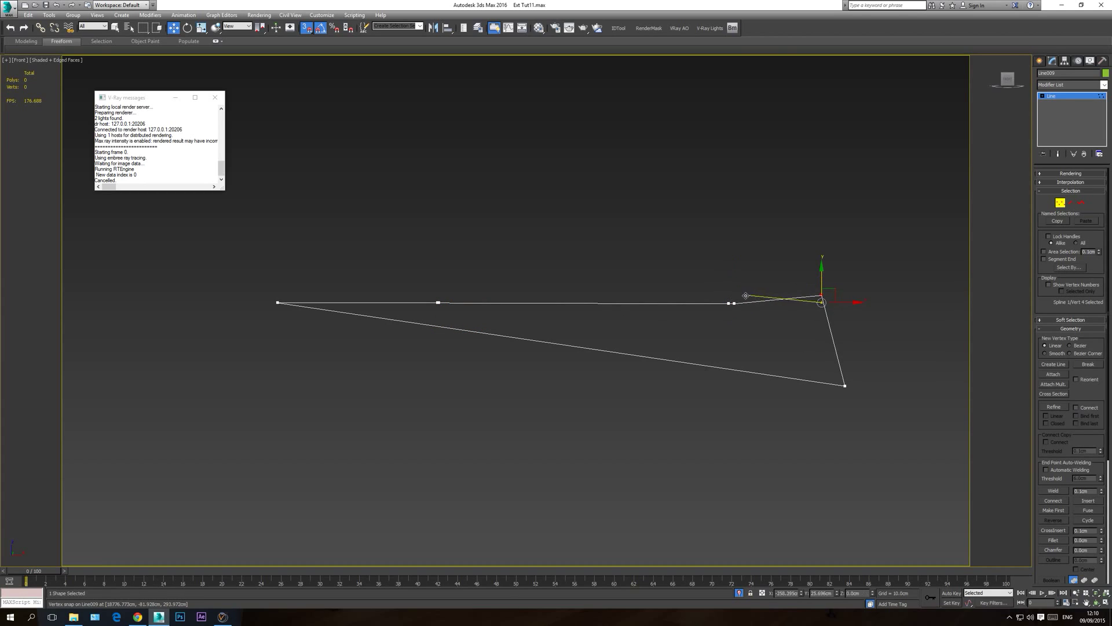
click(845, 385)
drag(845, 380, 820, 304)
- Select the remaining left vertices and snap them level with the right vertex
scroll(447, 306, up, 4)
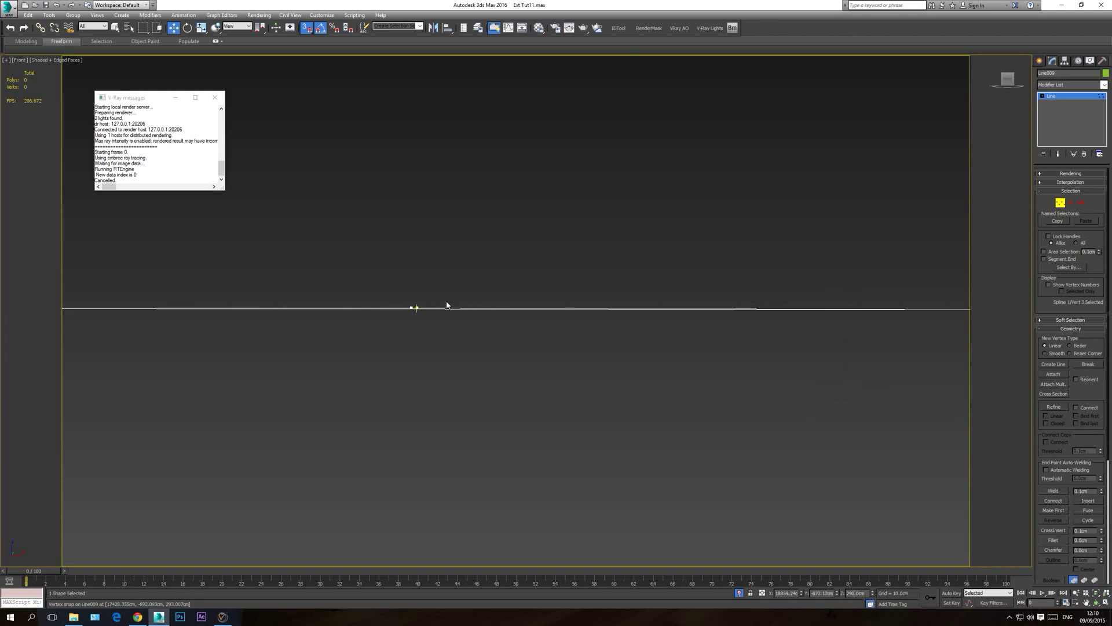
scroll(427, 322, up, 2)
drag(409, 339, 383, 348)
scroll(412, 353, down, 6)
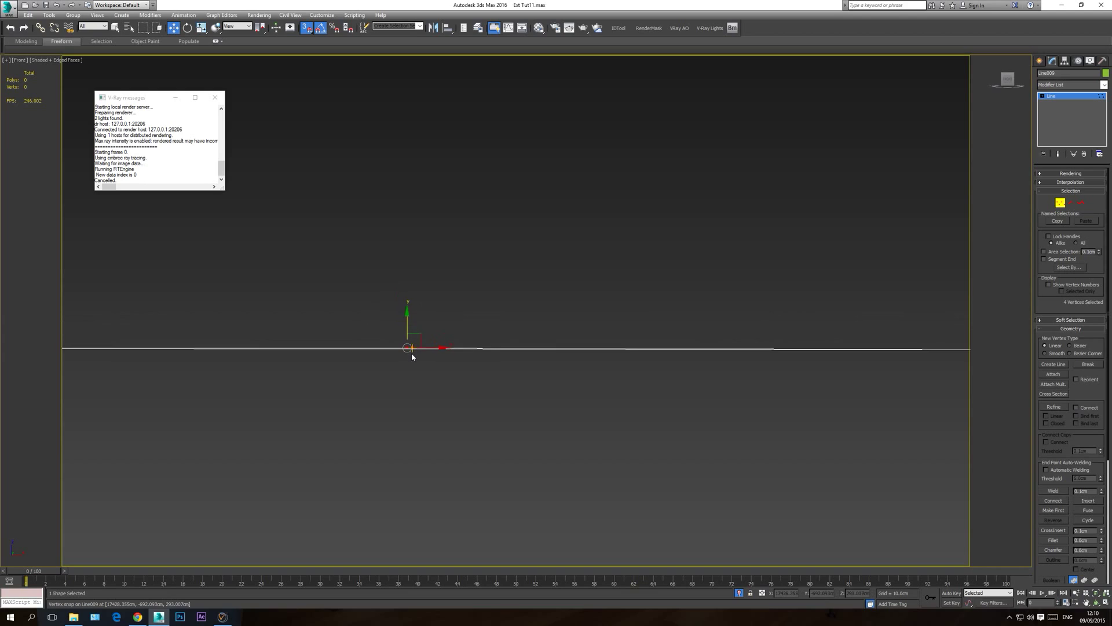
ctrl+drag(166, 332, 200, 366)
middle_drag(429, 378, 370, 375)
scroll(333, 376, down, 5)
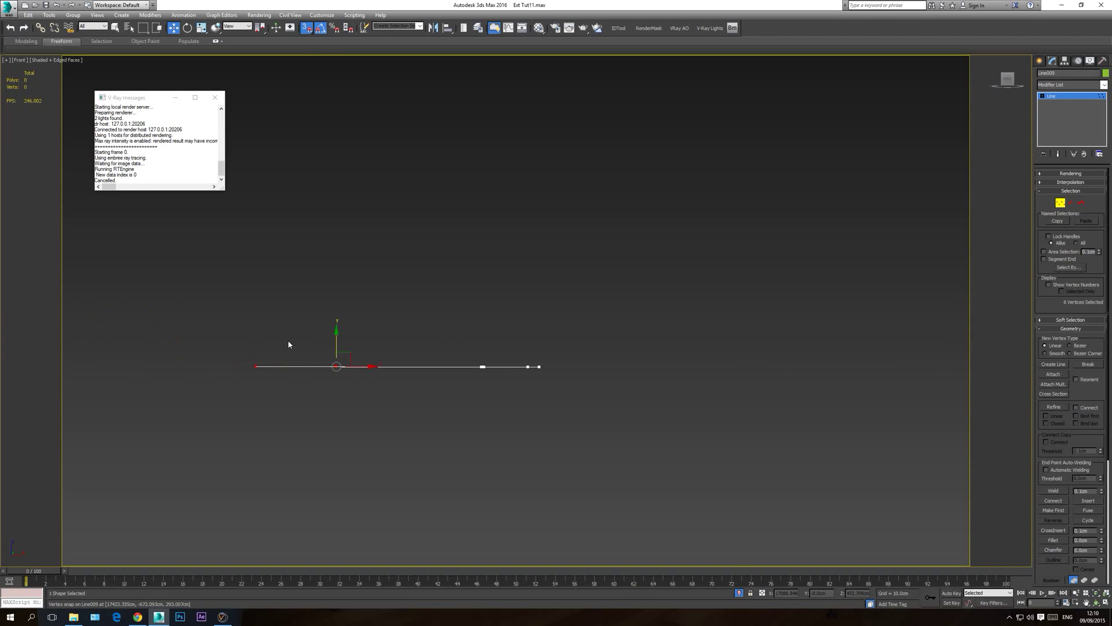
scroll(281, 365, up, 4)
drag(395, 347, 688, 372)
click(557, 412)
scroll(291, 375, up, 6)
scroll(255, 382, down, 5)
scroll(380, 381, up, 5)
scroll(325, 378, down, 5)
scroll(724, 385, up, 1)
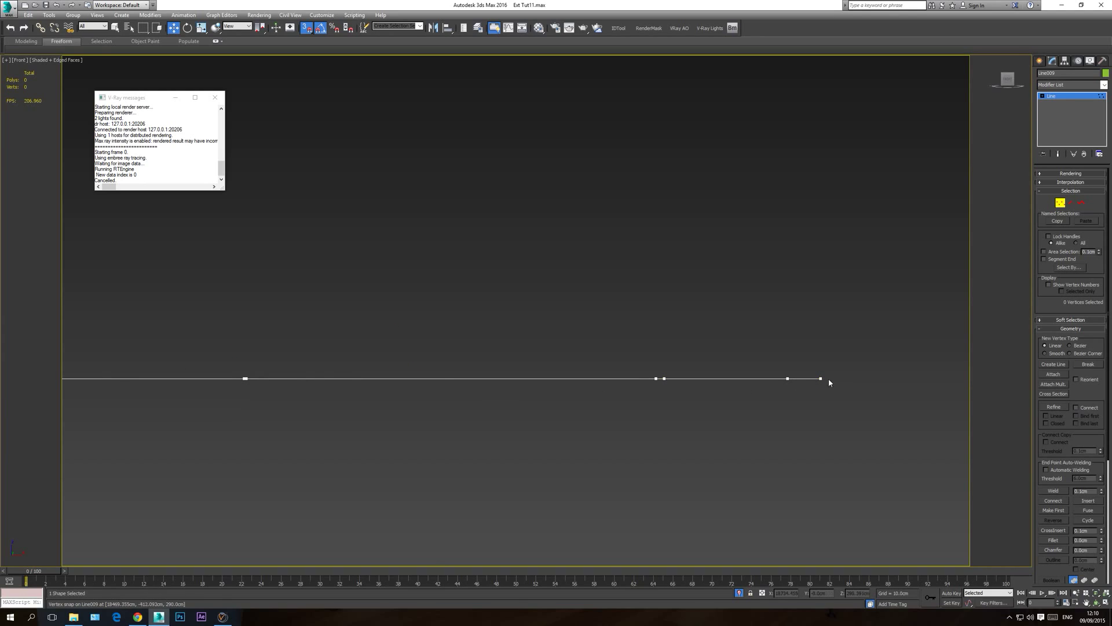
- Orbit in Perspective to confirm the outline is flat, end isolation, and exit Vertex mode
key(p)
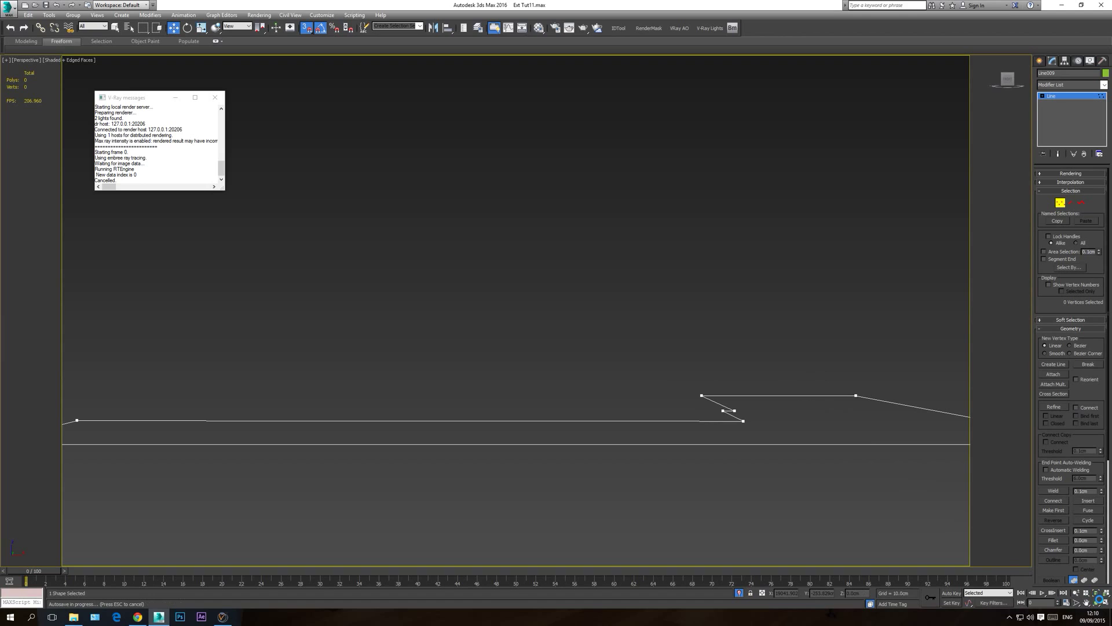
click(1096, 602)
drag(585, 324, 717, 572)
click(740, 593)
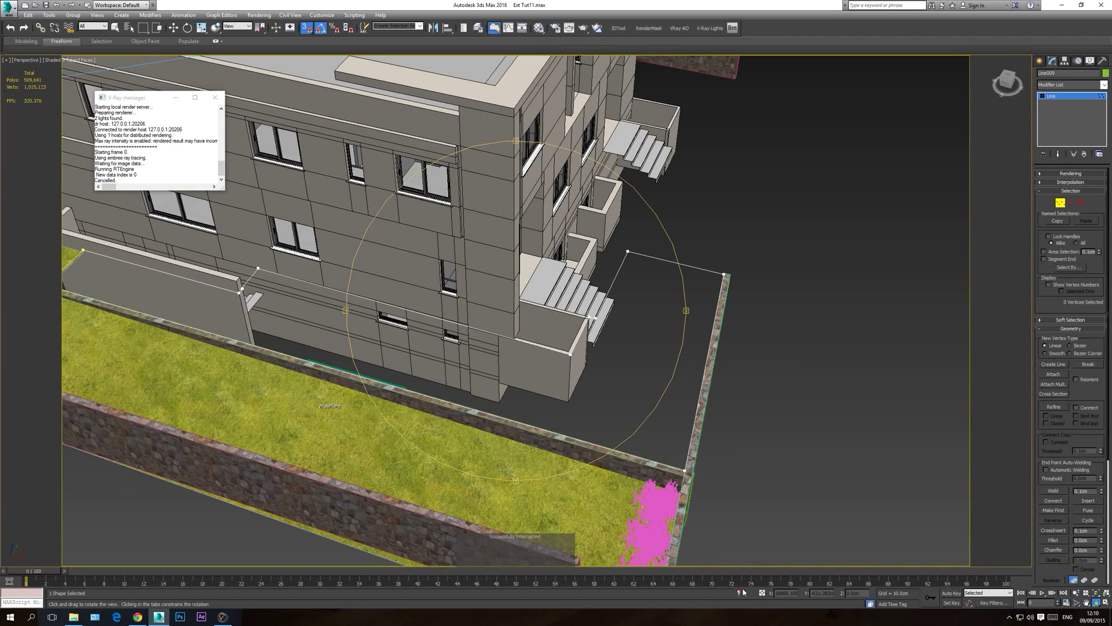
click(740, 593)
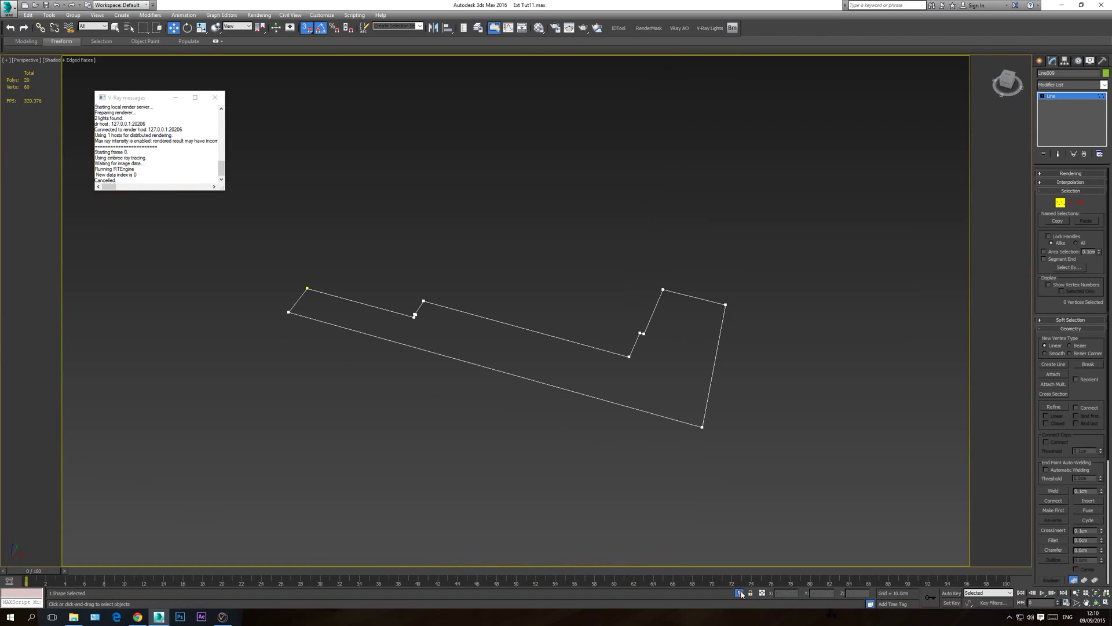
click(740, 594)
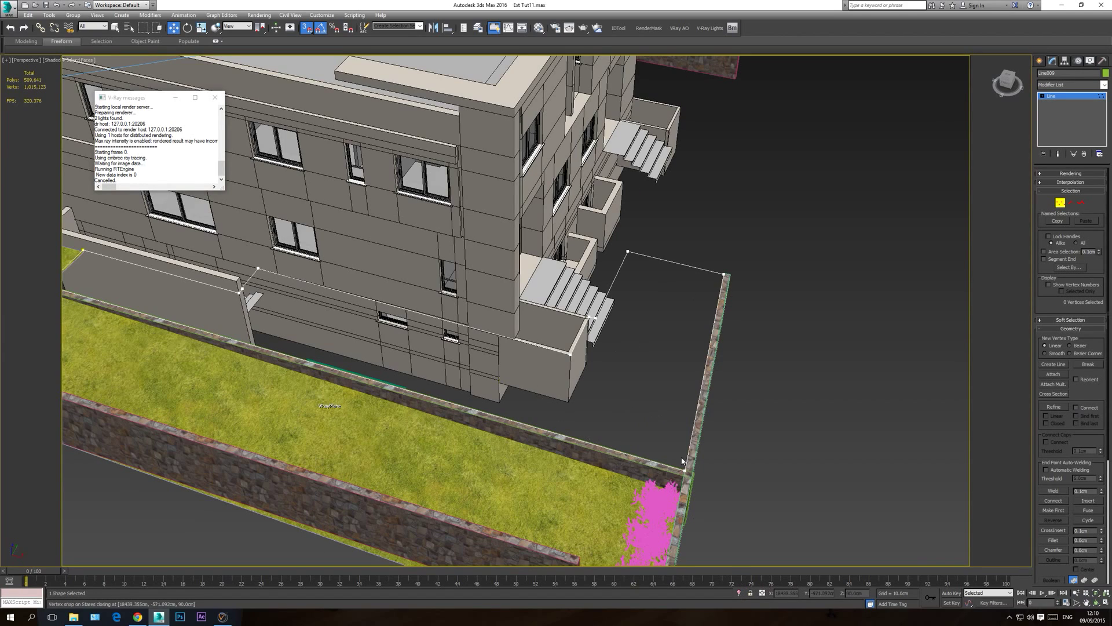
click(1097, 604)
drag(579, 244, 538, 374)
key(w)
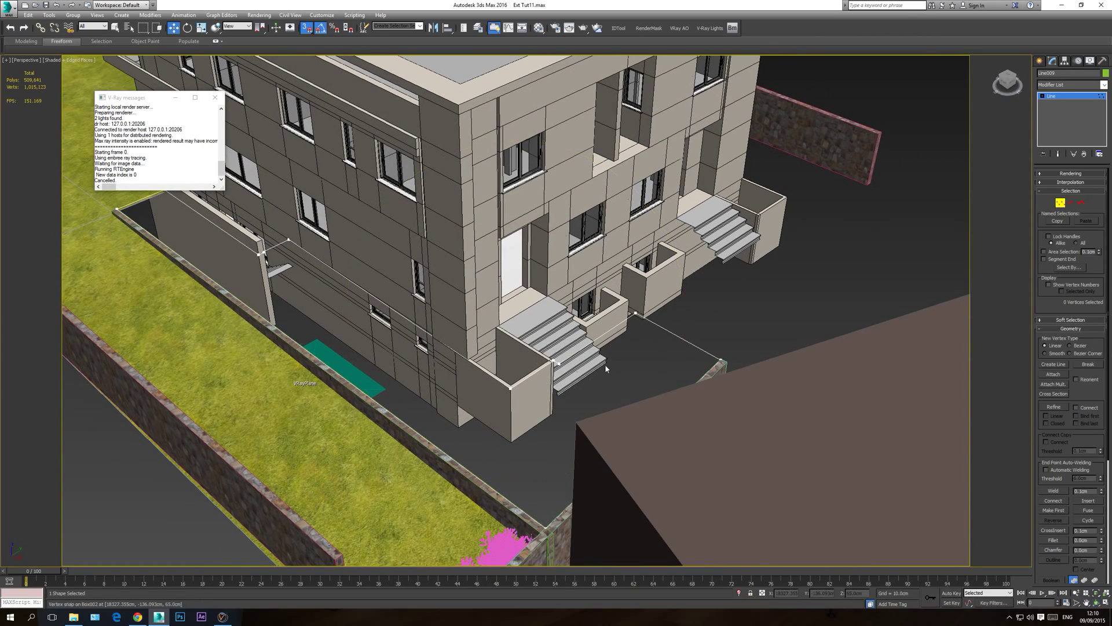
click(1062, 96)
- Convert Line009 to Editable Poly and snap the green surface beside the house
right_click(546, 367)
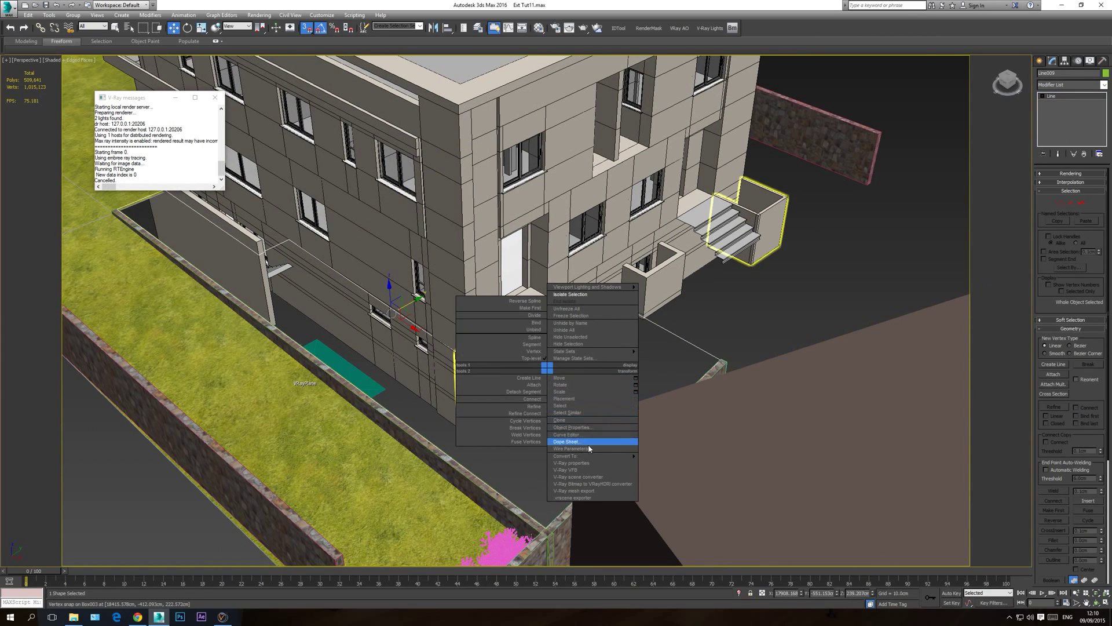
mouse_move(580, 456)
click(666, 470)
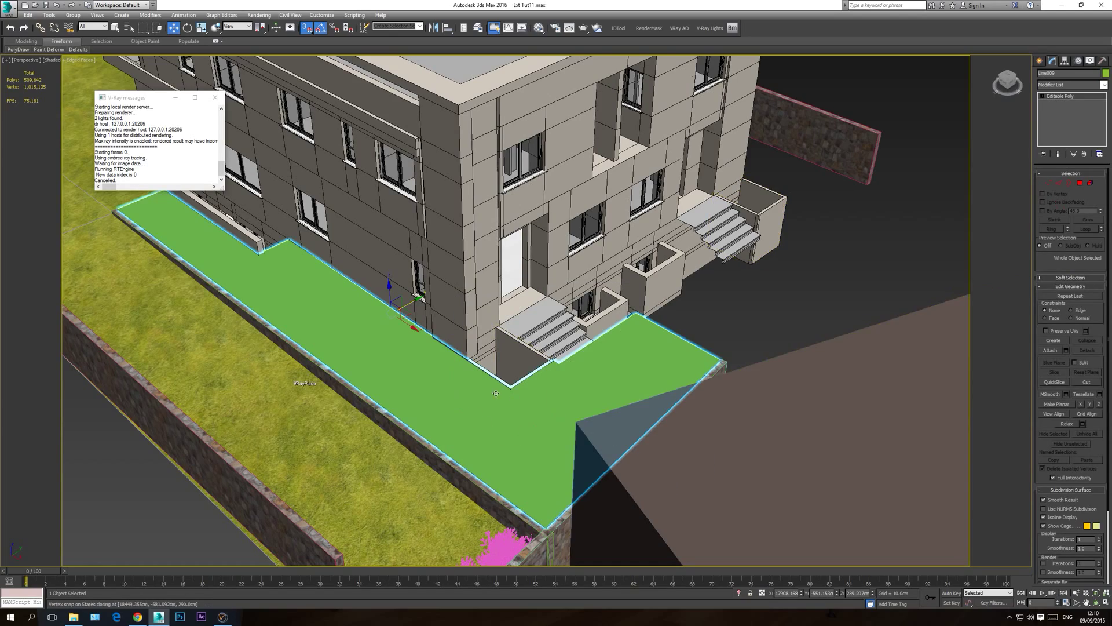
alt+middle_drag(499, 394, 324, 301)
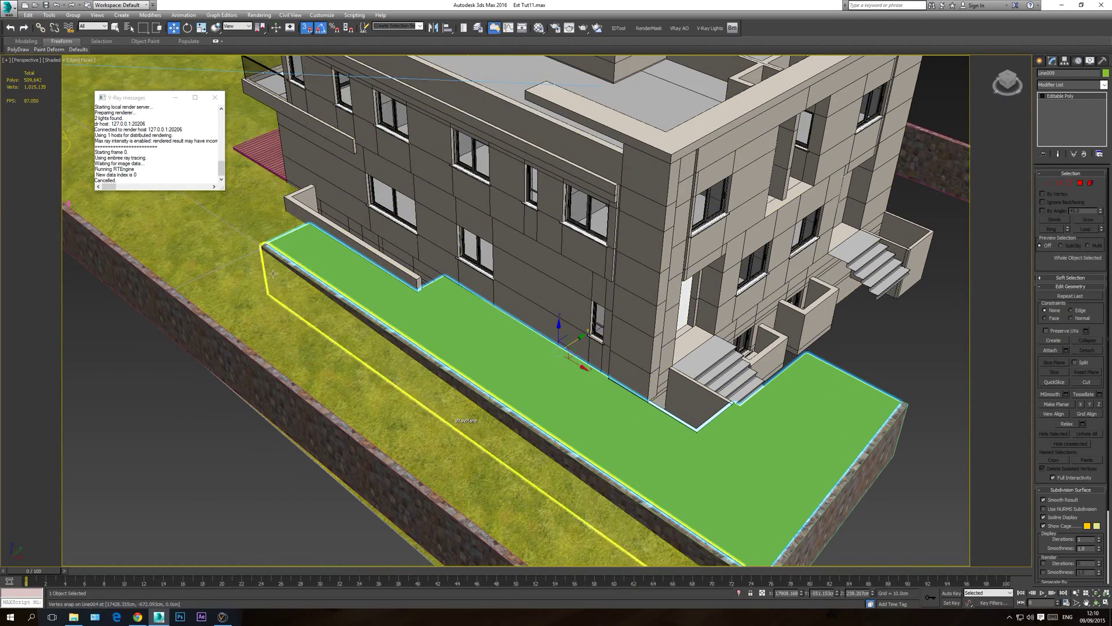
scroll(724, 439, up, 3)
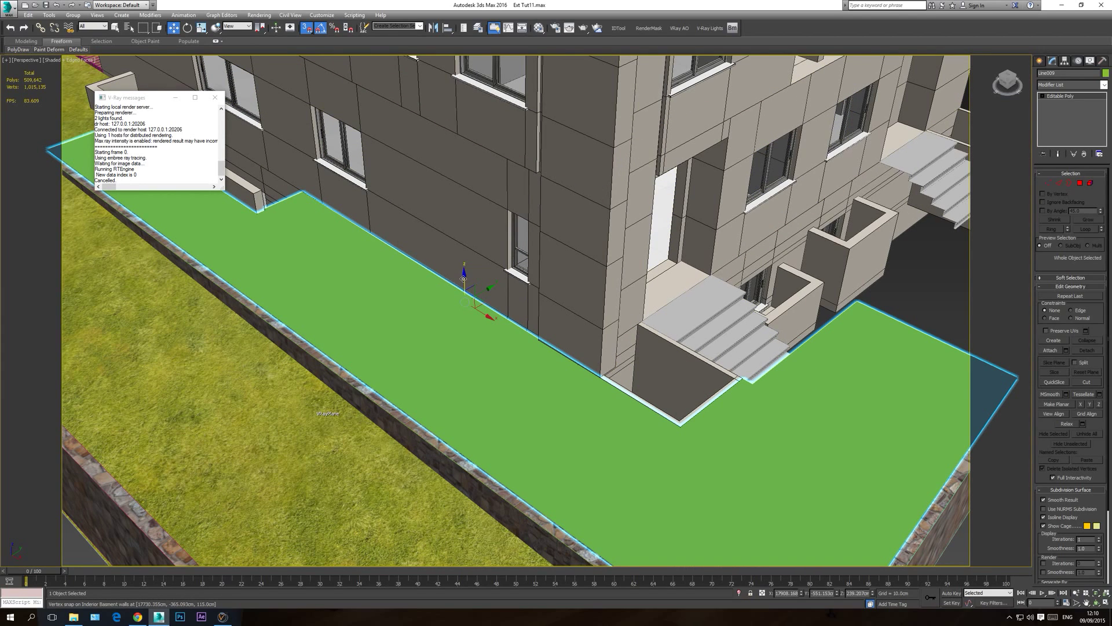
drag(464, 278, 512, 351)
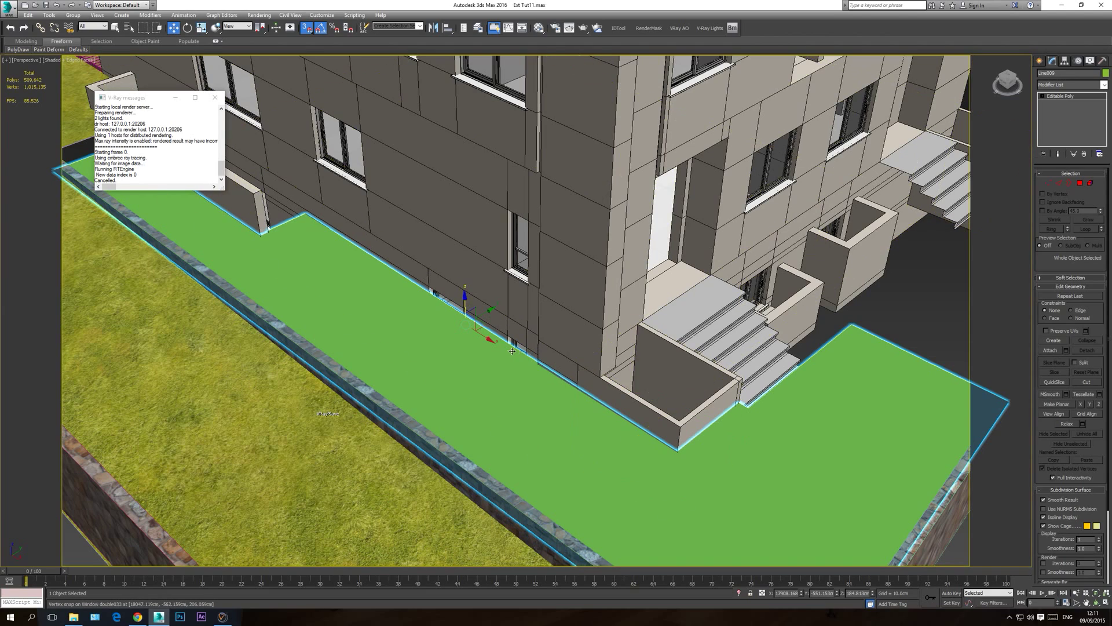
- Switch to a wireframe Front view centred on the surface
key(f)
key(F3)
middle_drag(529, 387, 650, 387)
- Isolate the green L-shaped surface and centre it in the Front view
right_click(578, 403)
click(600, 327)
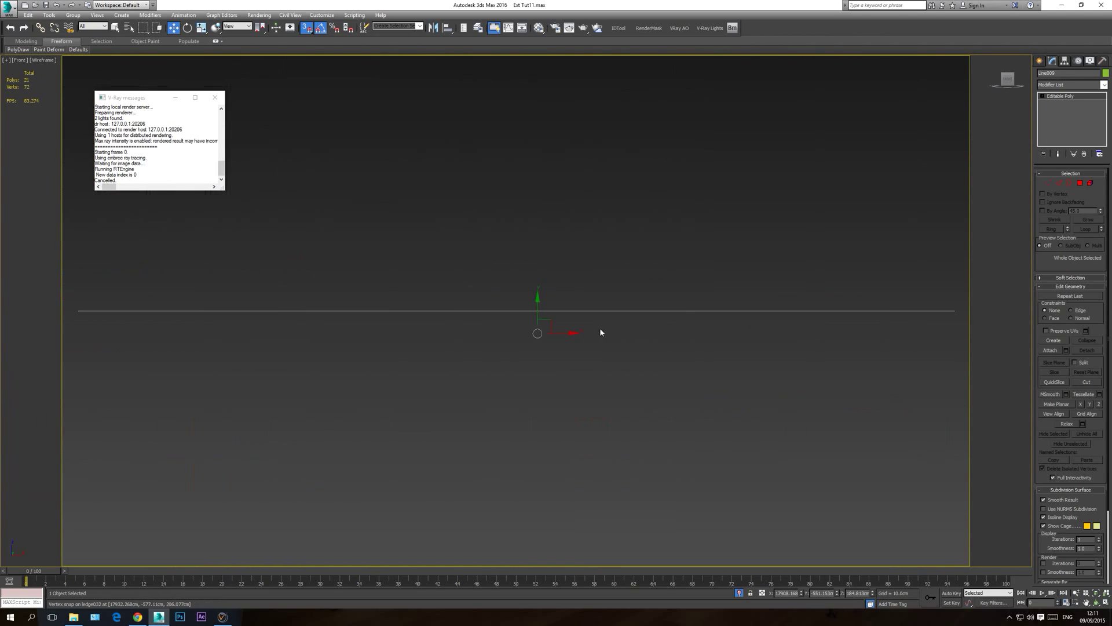
middle_drag(543, 324, 561, 343)
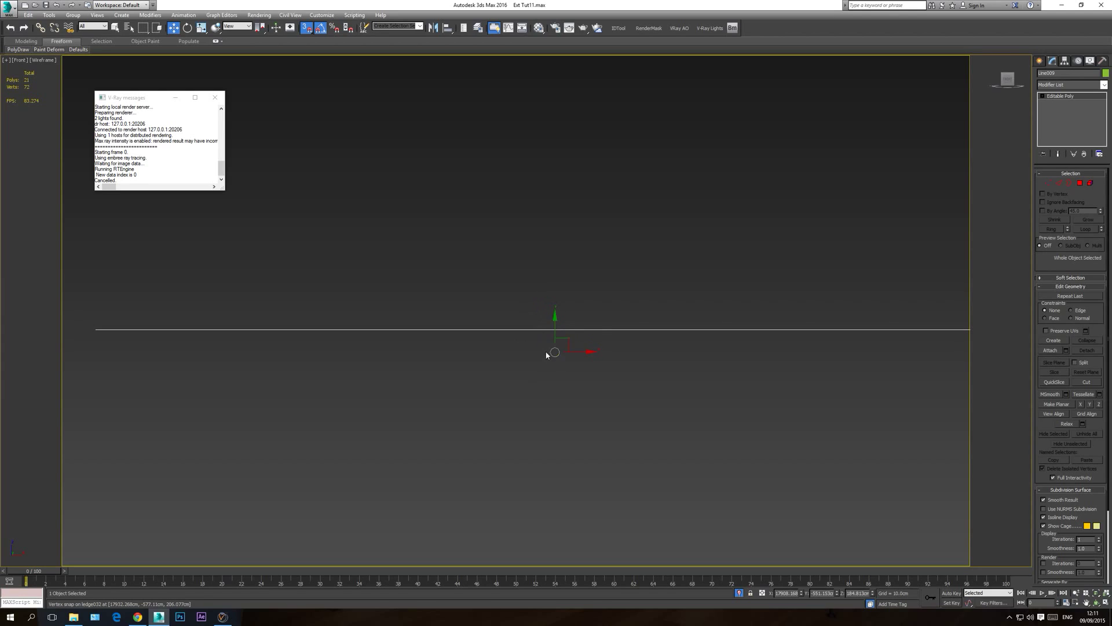
middle_drag(550, 357, 556, 374)
scroll(690, 370, down, 3)
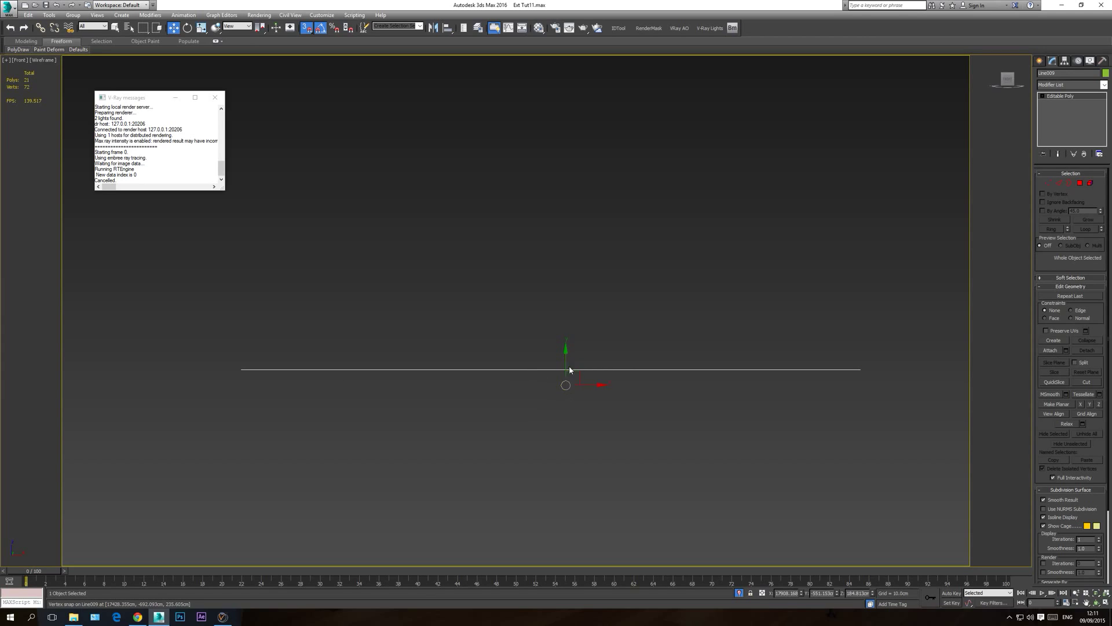
- Toggle Affect Pivot Only on and off in the Hierarchy panel
click(1065, 62)
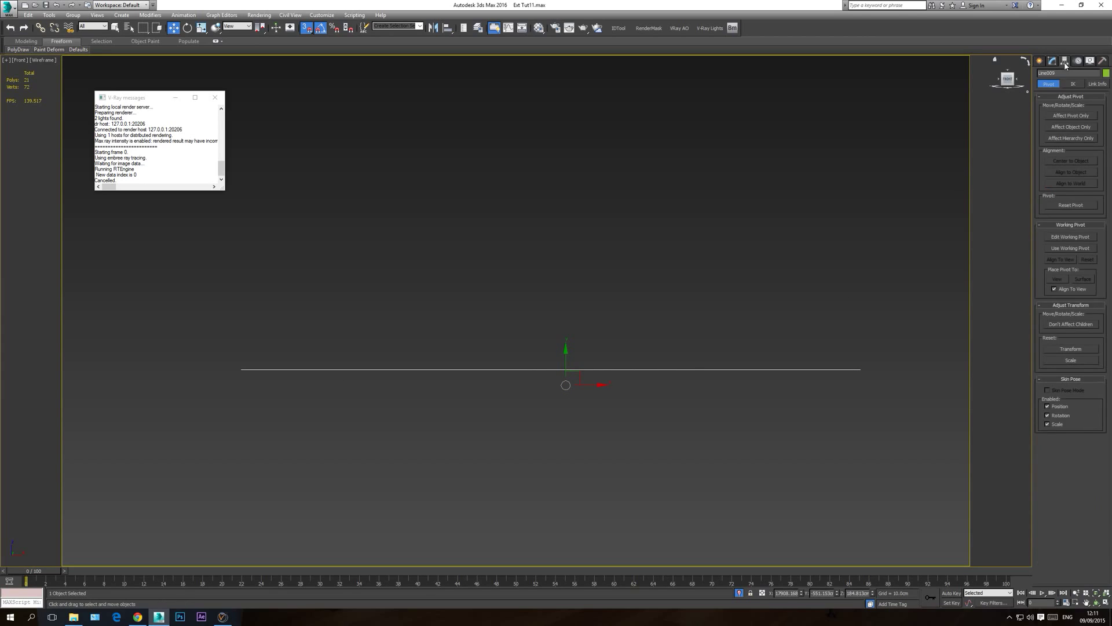
click(1072, 116)
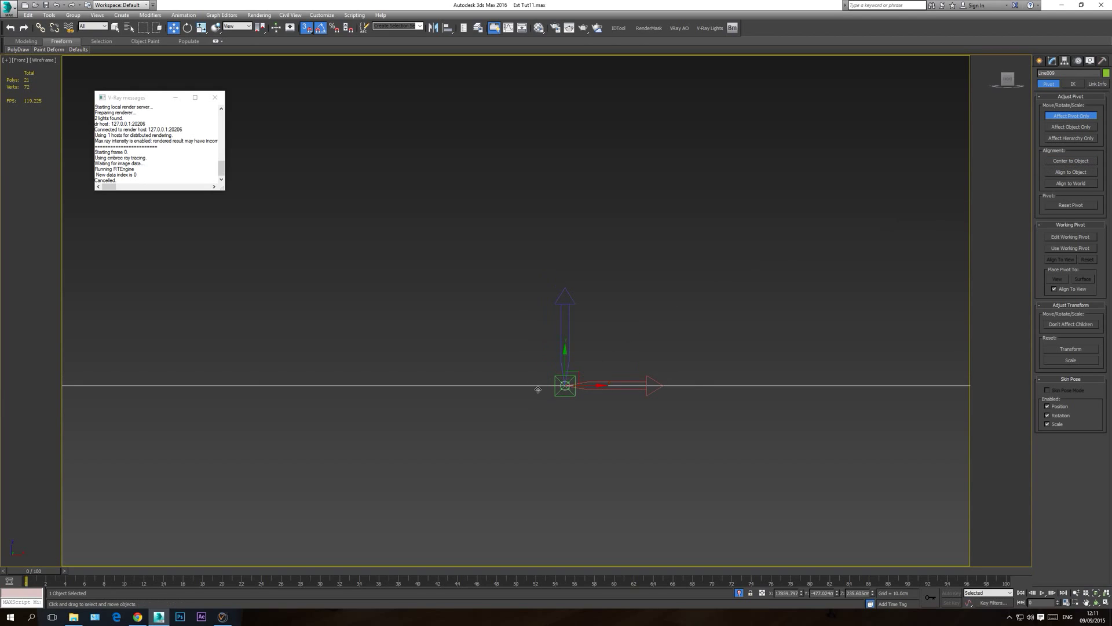
click(1070, 118)
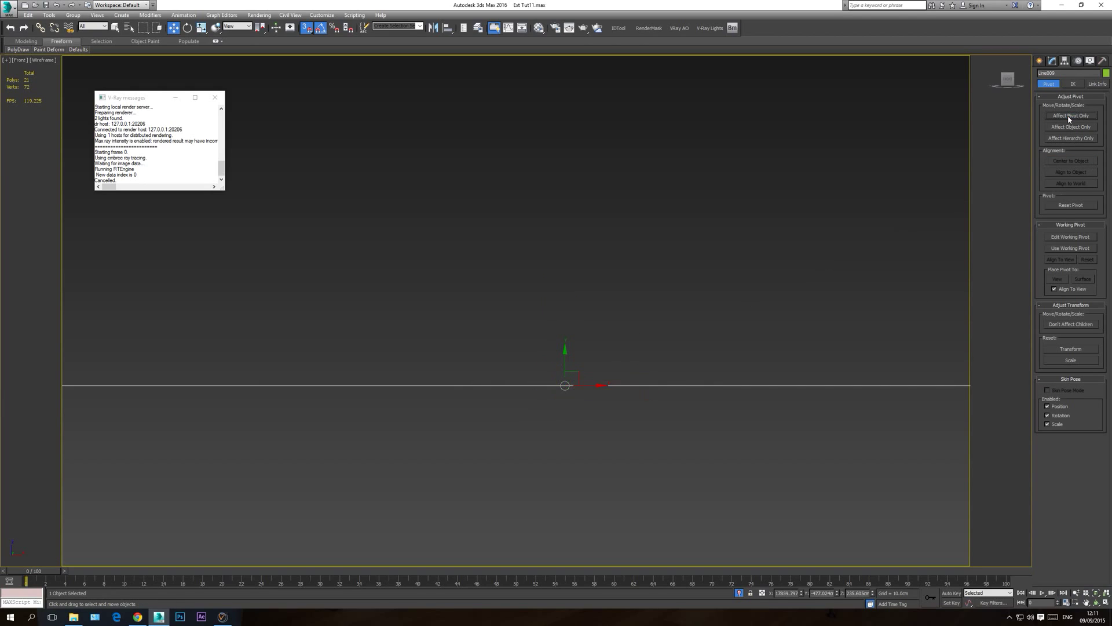
middle_drag(659, 380, 529, 348)
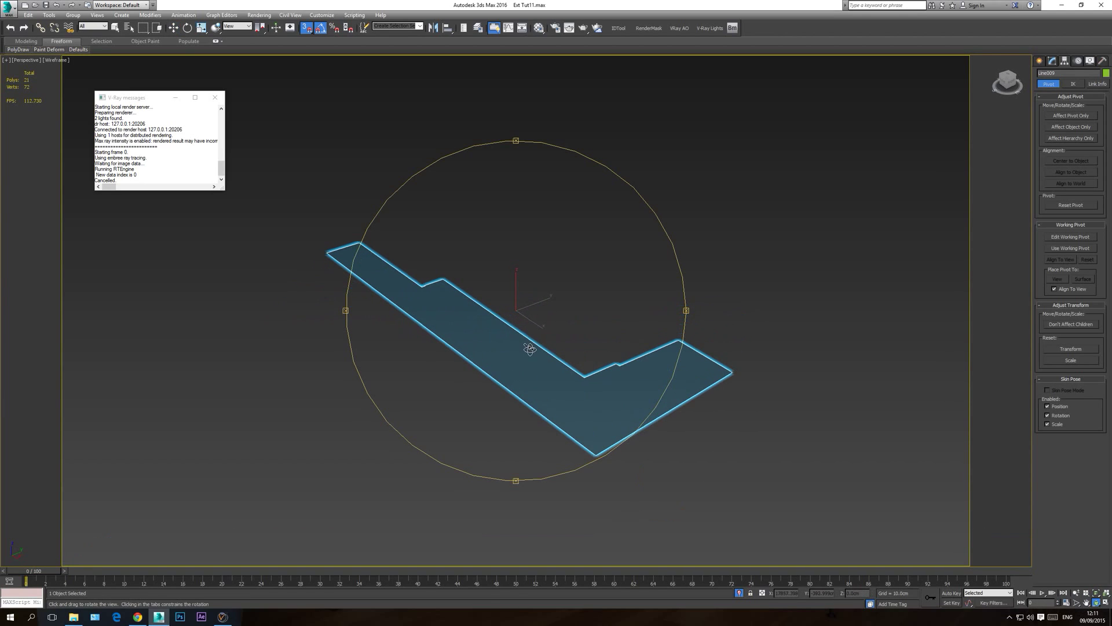
- End isolation in shaded view and snap the green strip's corner to the stair corner
click(739, 593)
key(F3)
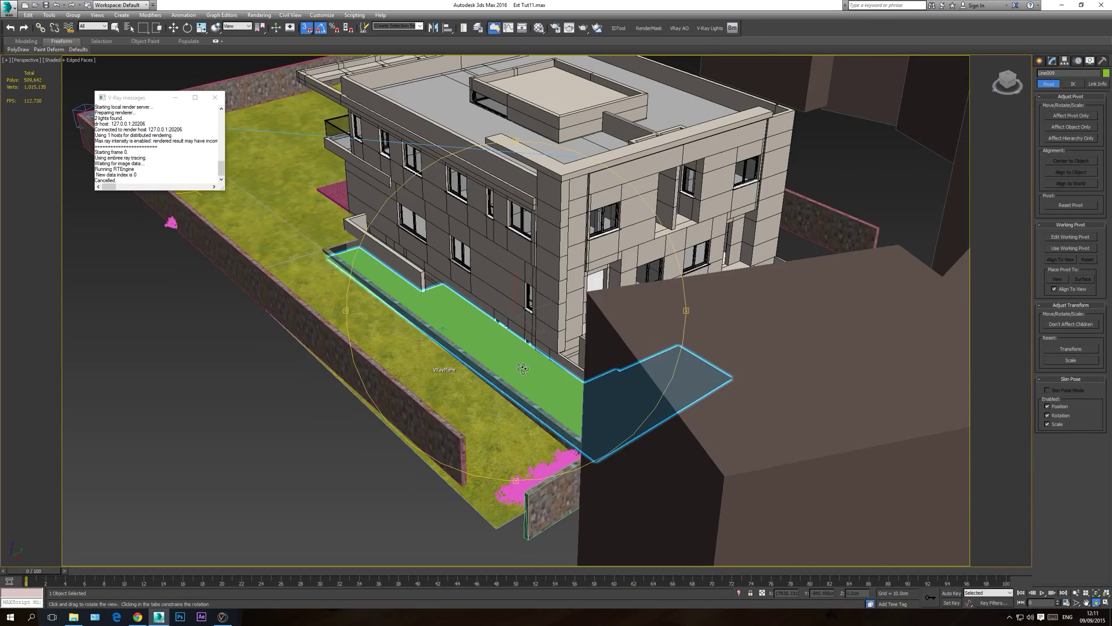
scroll(523, 369, up, 5)
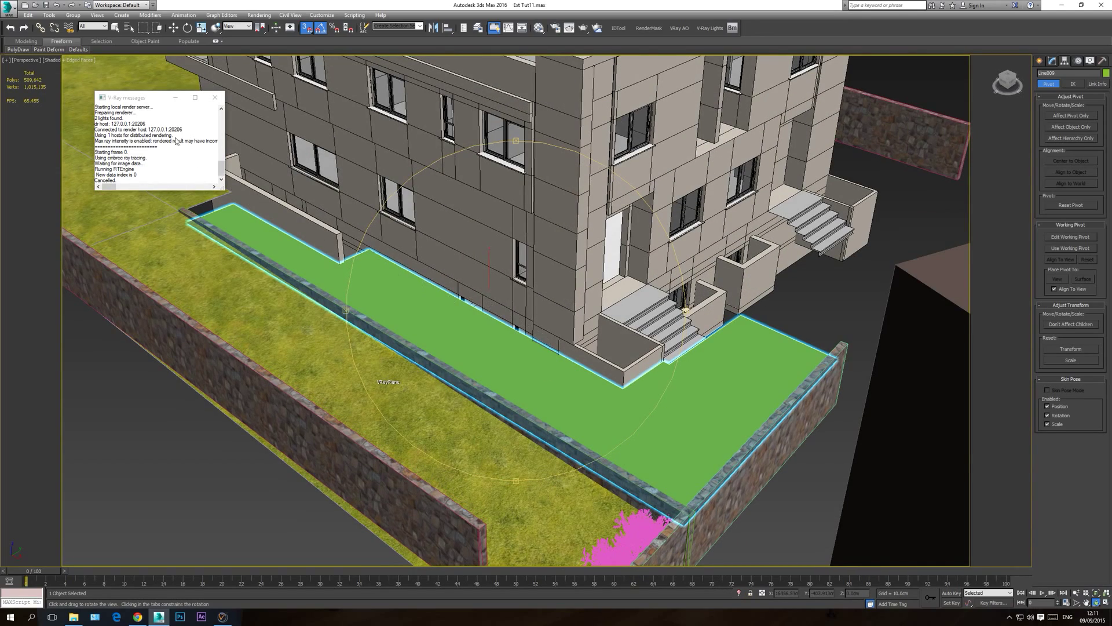
drag(568, 371, 601, 386)
scroll(600, 385, up, 4)
key(w)
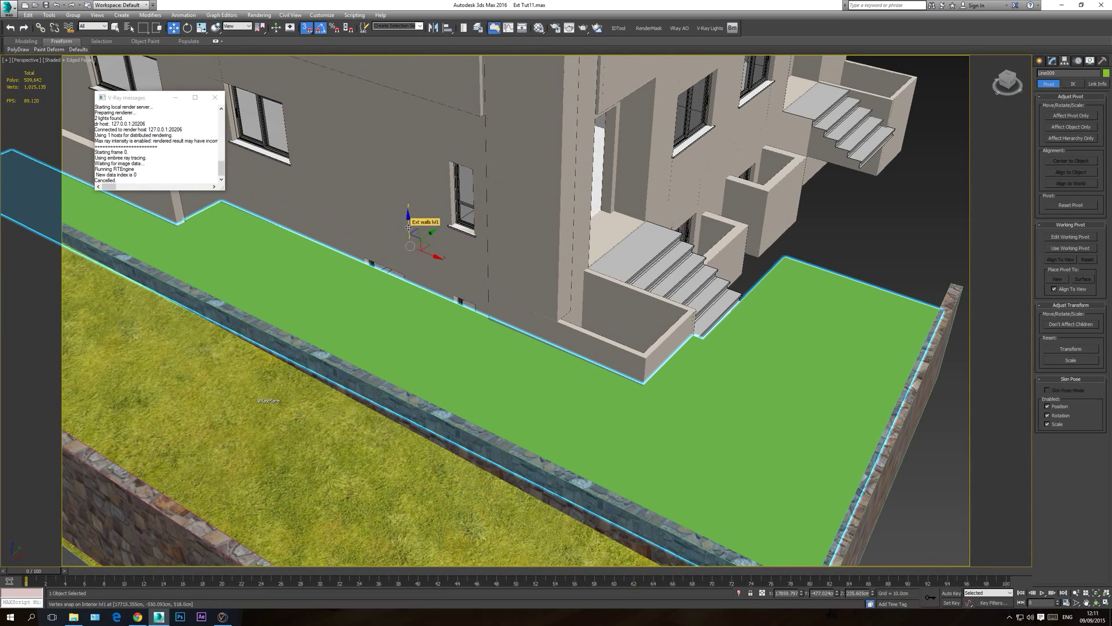
drag(409, 224, 700, 373)
- Check the strip along the building wall and show its Editable Poly settings in the Modify panel
scroll(704, 370, up, 3)
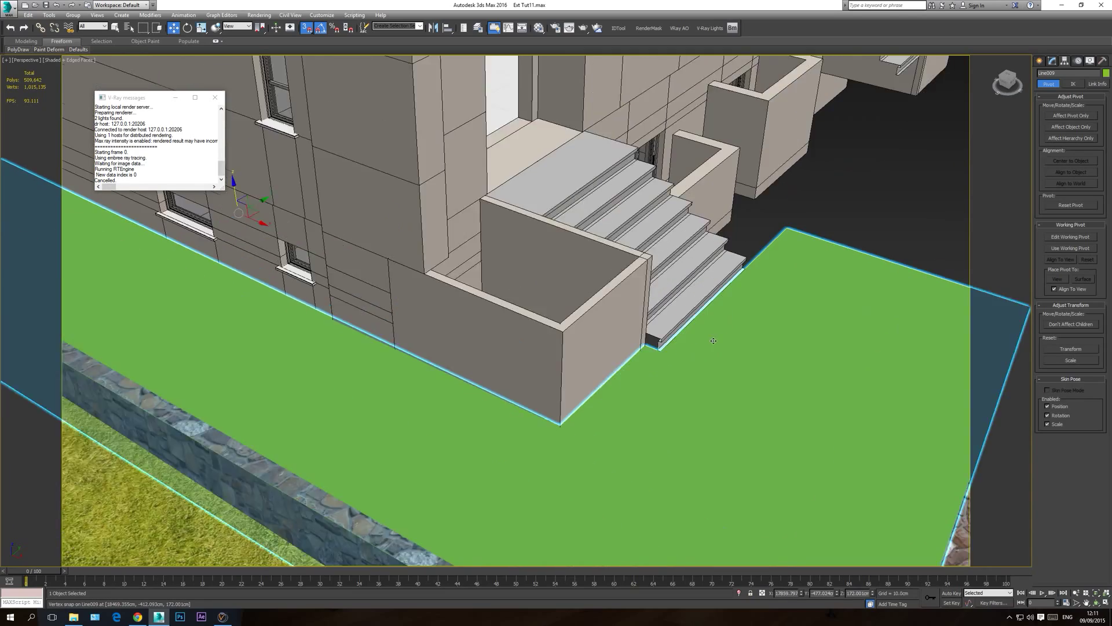
scroll(588, 385, down, 6)
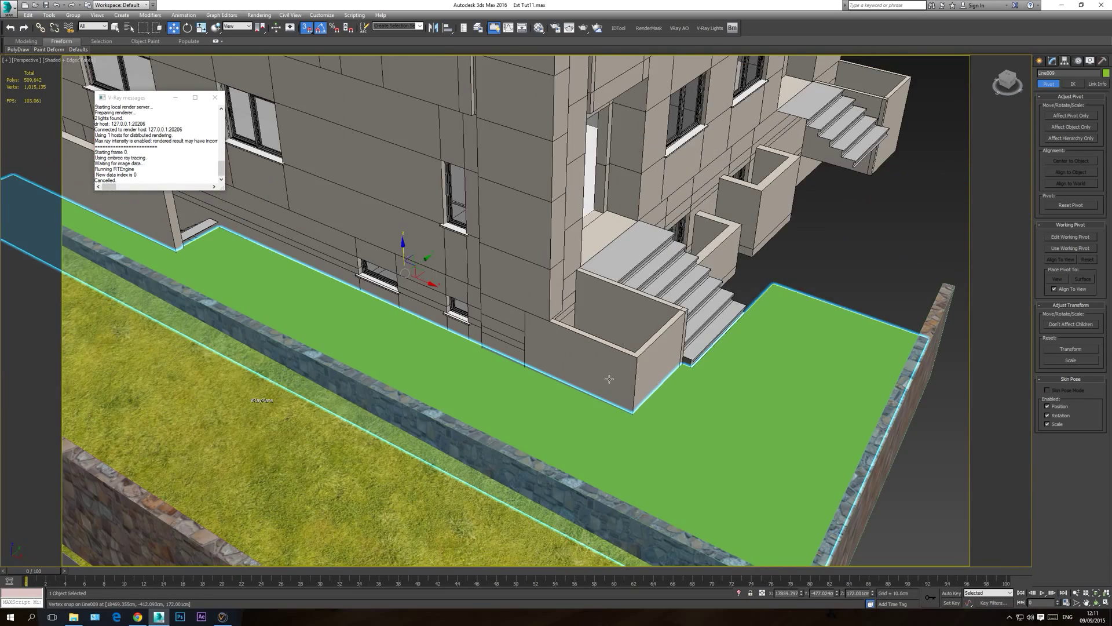
scroll(346, 329, up, 8)
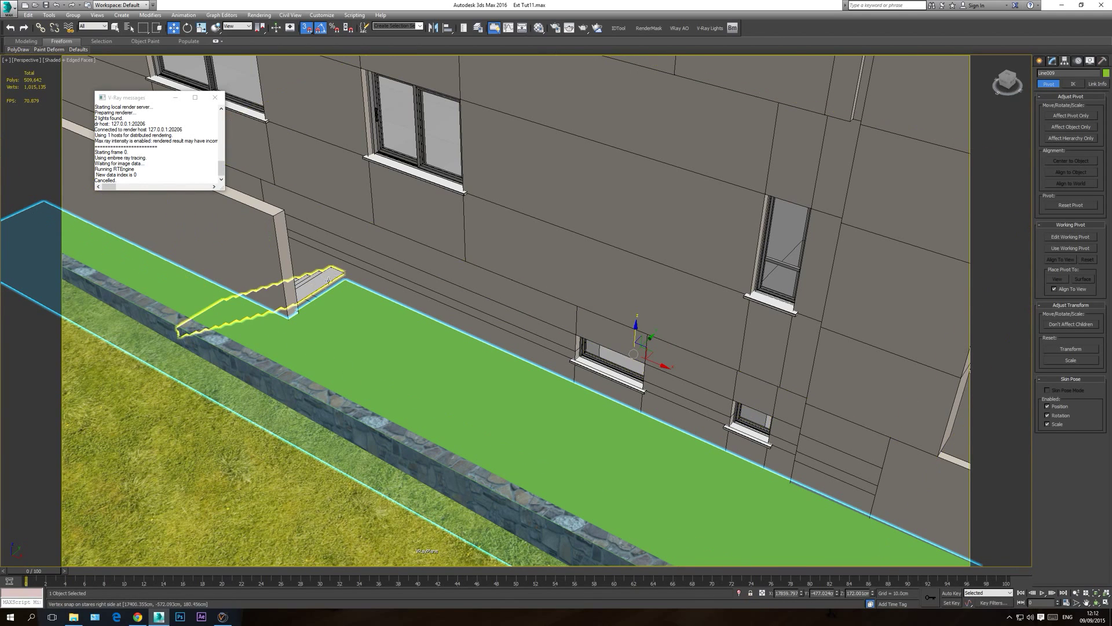
scroll(408, 352, down, 2)
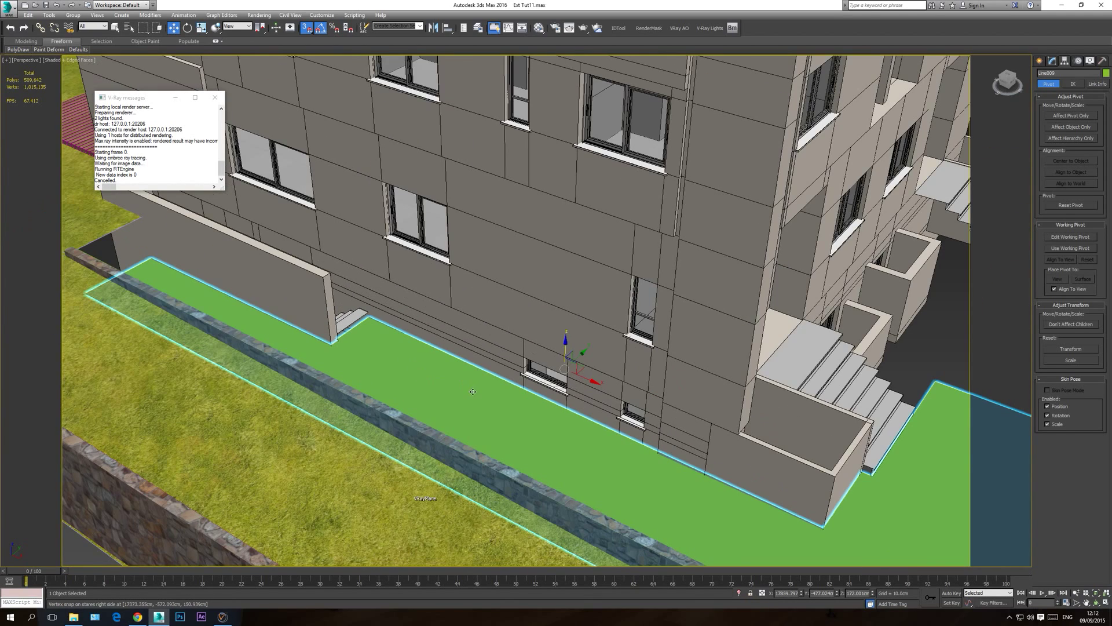
middle_drag(473, 392, 417, 347)
click(1052, 61)
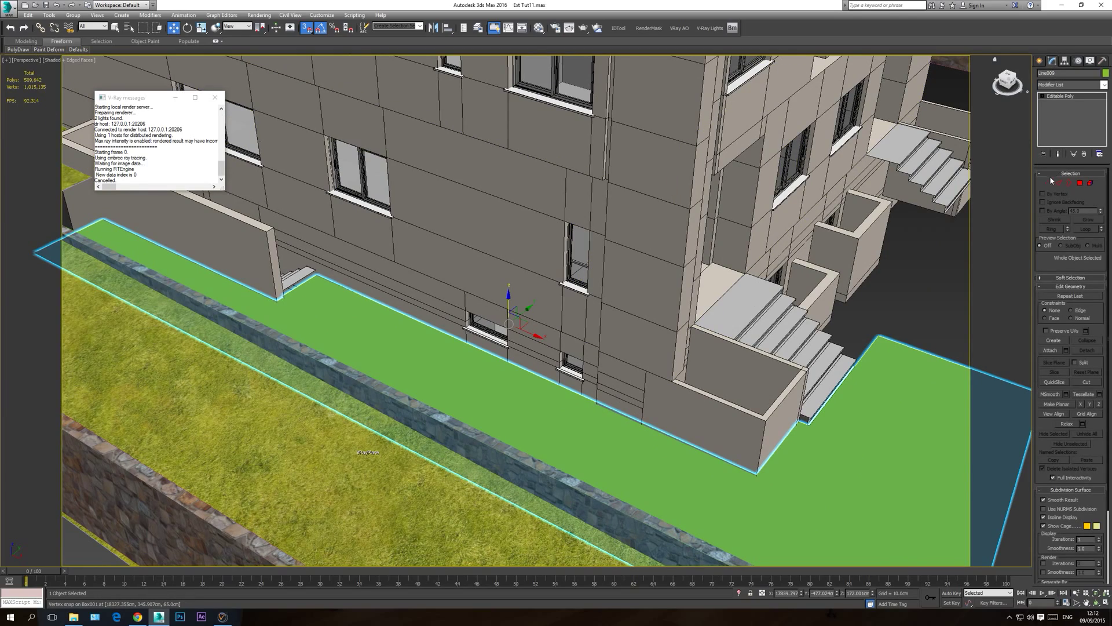
- Enter Vertex mode and box-select the strip's vertices beside the side stairs in wireframe
click(1049, 184)
alt+middle_drag(325, 347, 359, 353)
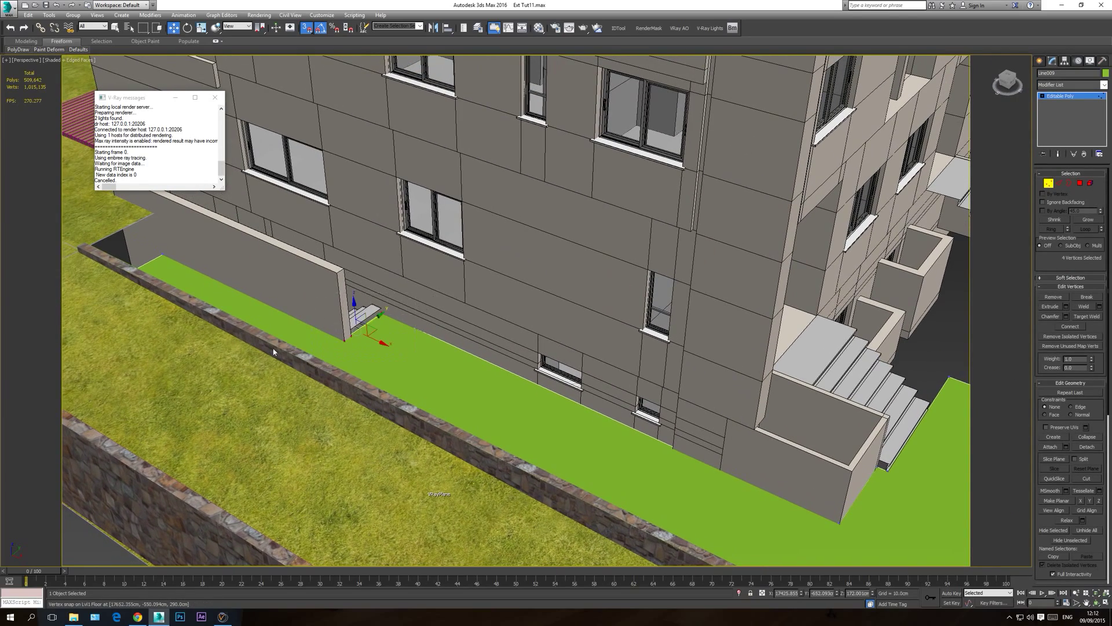
scroll(353, 365, up, 3)
key(F3)
drag(150, 388, 149, 388)
- Snap-move the selected vertices up to the height of the stair corner
scroll(418, 386, down, 3)
mouse_move(539, 378)
alt+middle_down()
mouse_move(378, 231)
mouse_move(432, 322)
alt+middle_up()
scroll(318, 282, up, 4)
key(F3)
scroll(318, 282, up, 2)
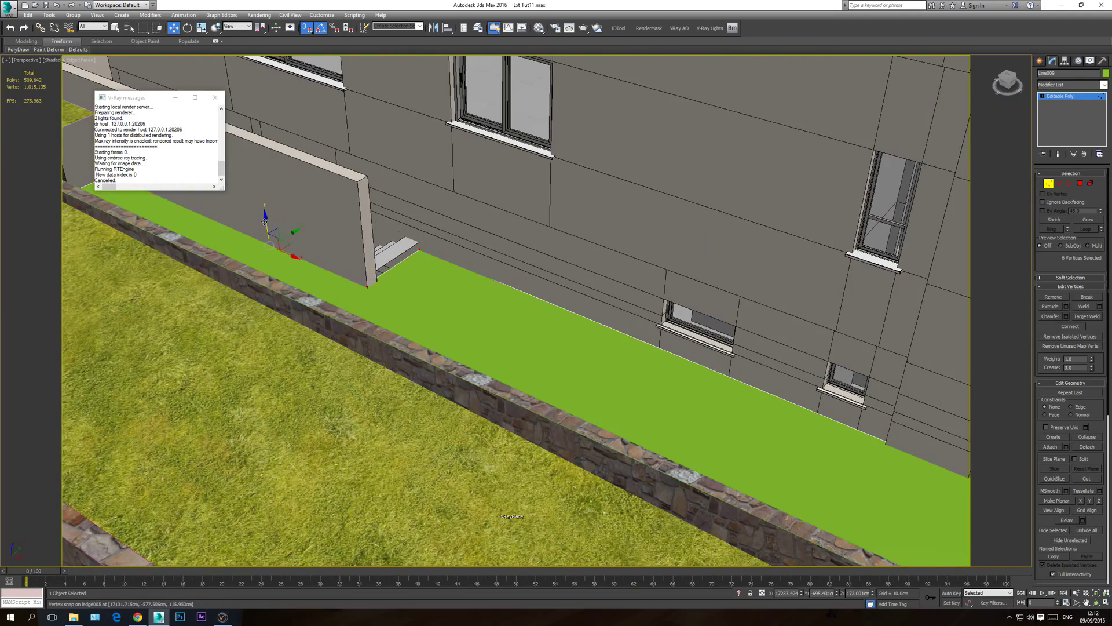
drag(265, 223, 421, 243)
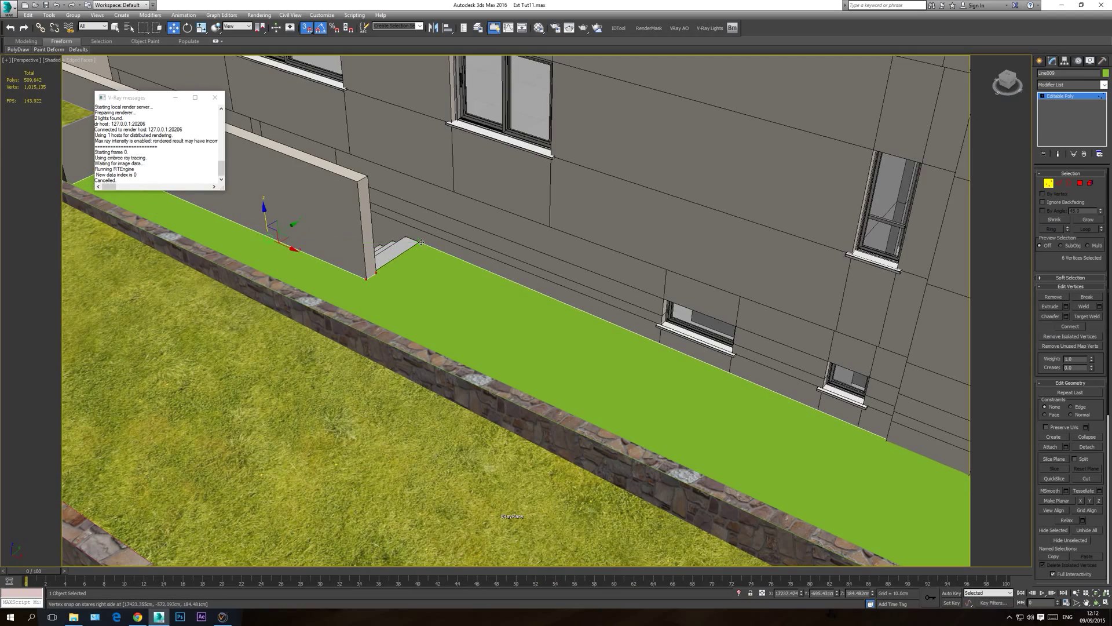
scroll(419, 284, down, 5)
scroll(619, 374, up, 5)
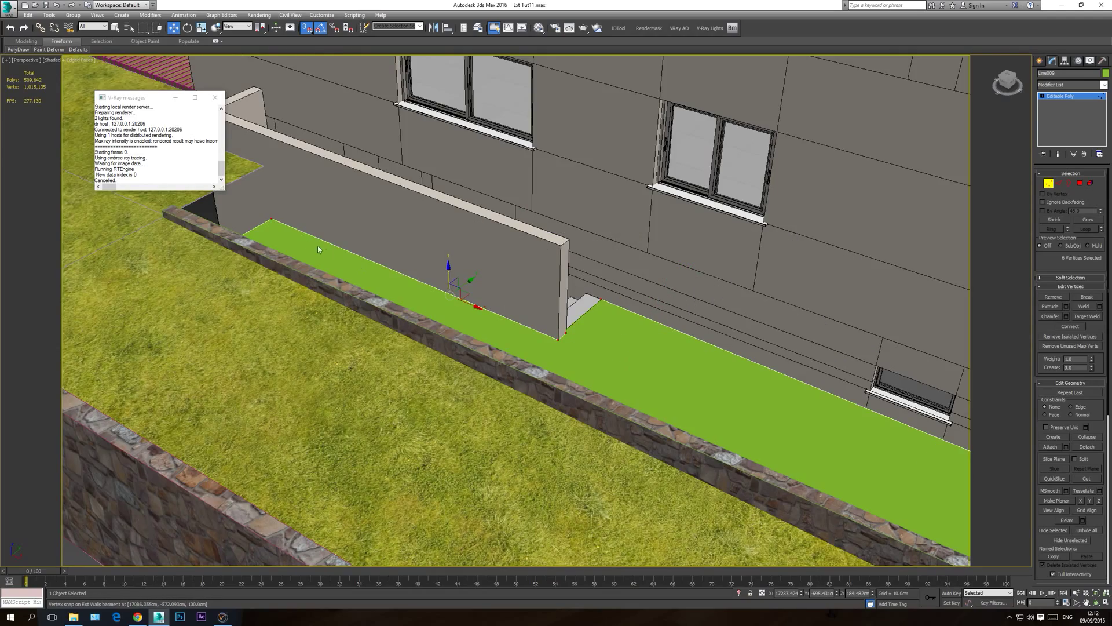
scroll(618, 373, up, 2)
scroll(506, 330, down, 8)
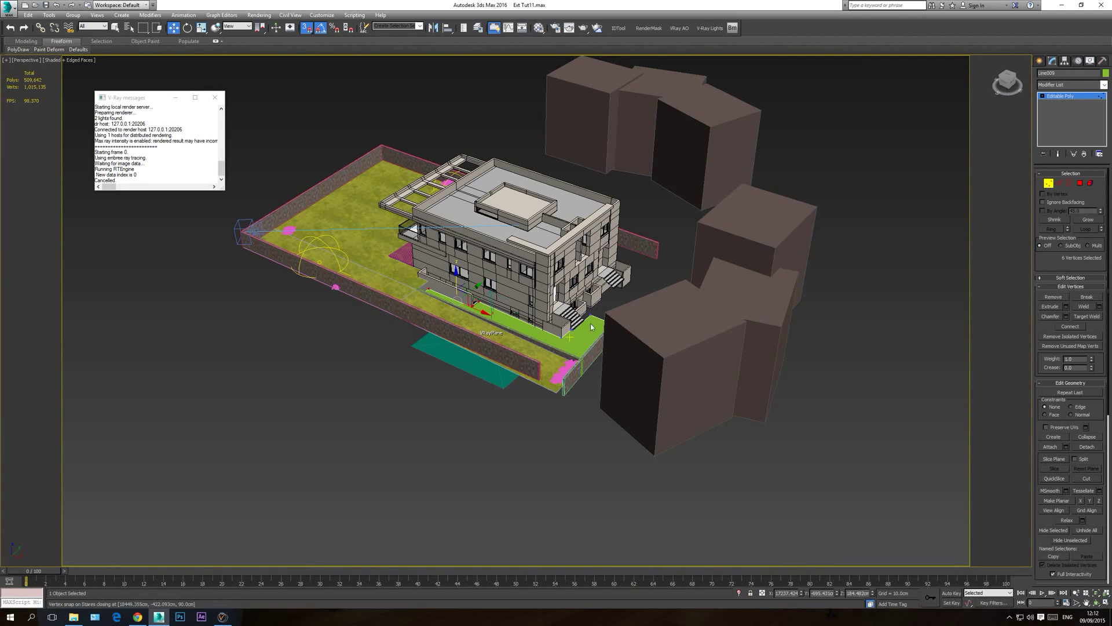
- Check the strip through VRayCam001, then exit Vertex mode and clear the selection
key(c)
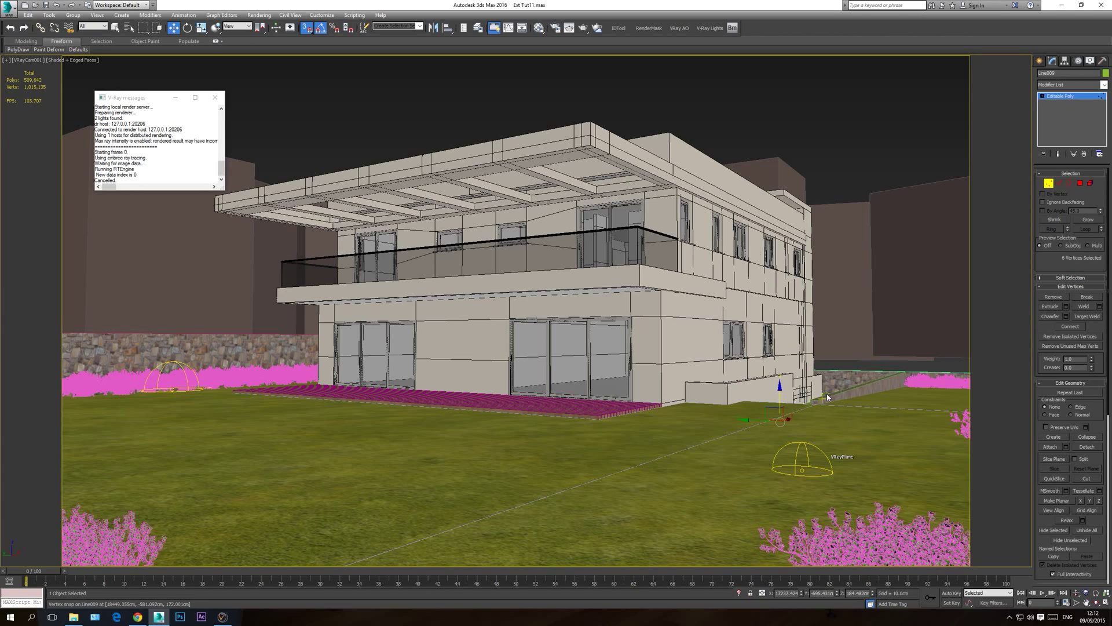
click(1089, 99)
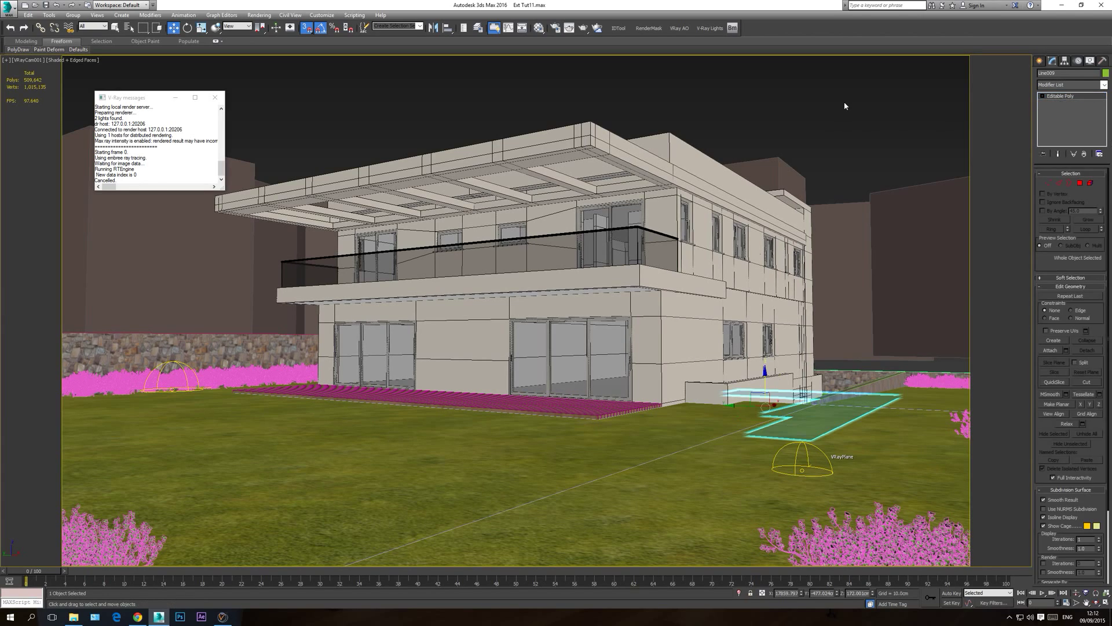
click(846, 104)
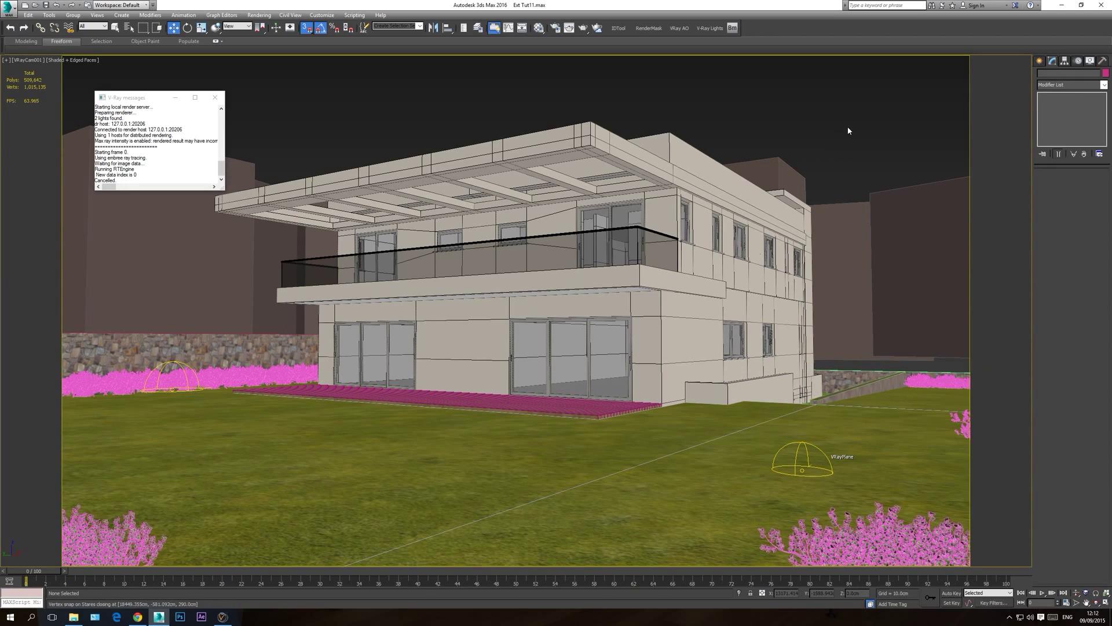
- Orbit the Perspective view up to an elevated roof view, then switch to Chrome
key(p)
click(1095, 603)
drag(509, 441, 467, 404)
right_click(467, 404)
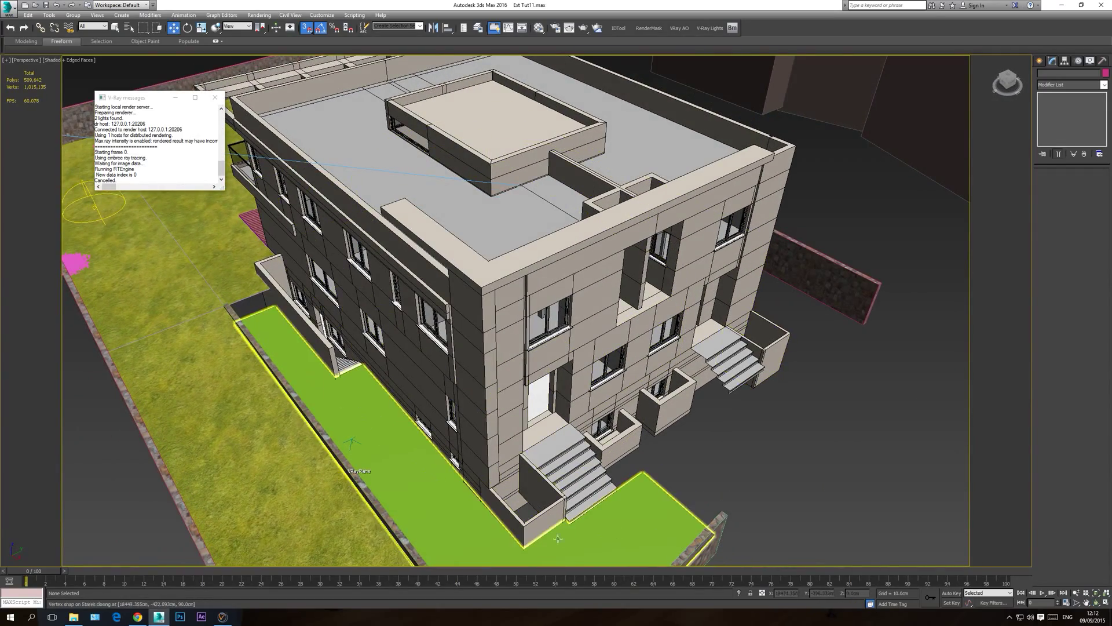
click(139, 615)
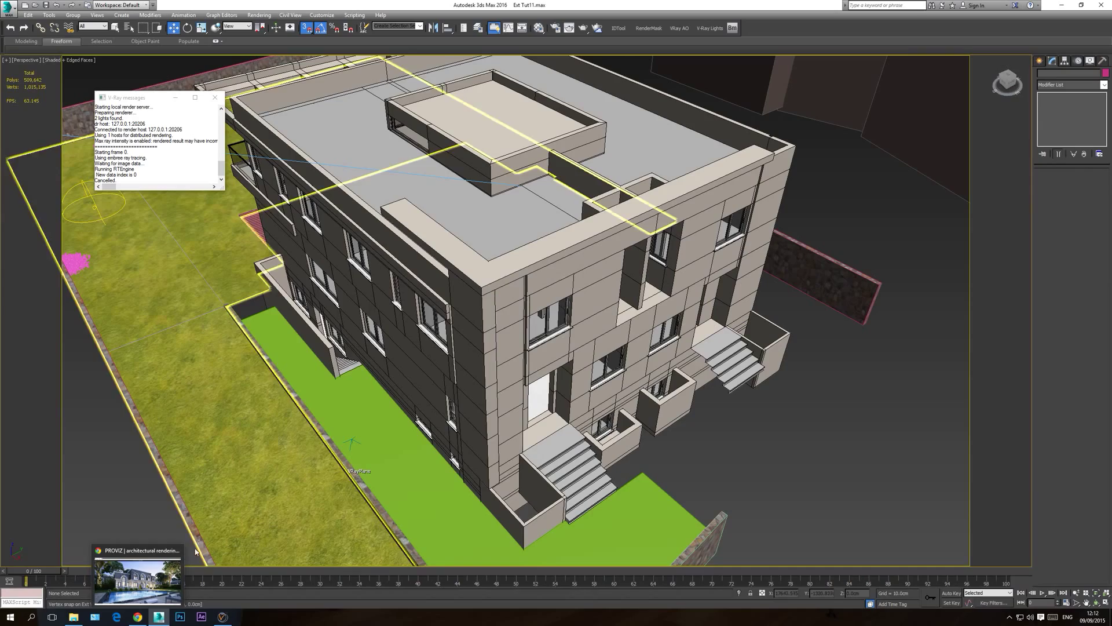
- Search the web for 'cgtextures' in a new Chrome tab and open the CGTextures site
click(140, 613)
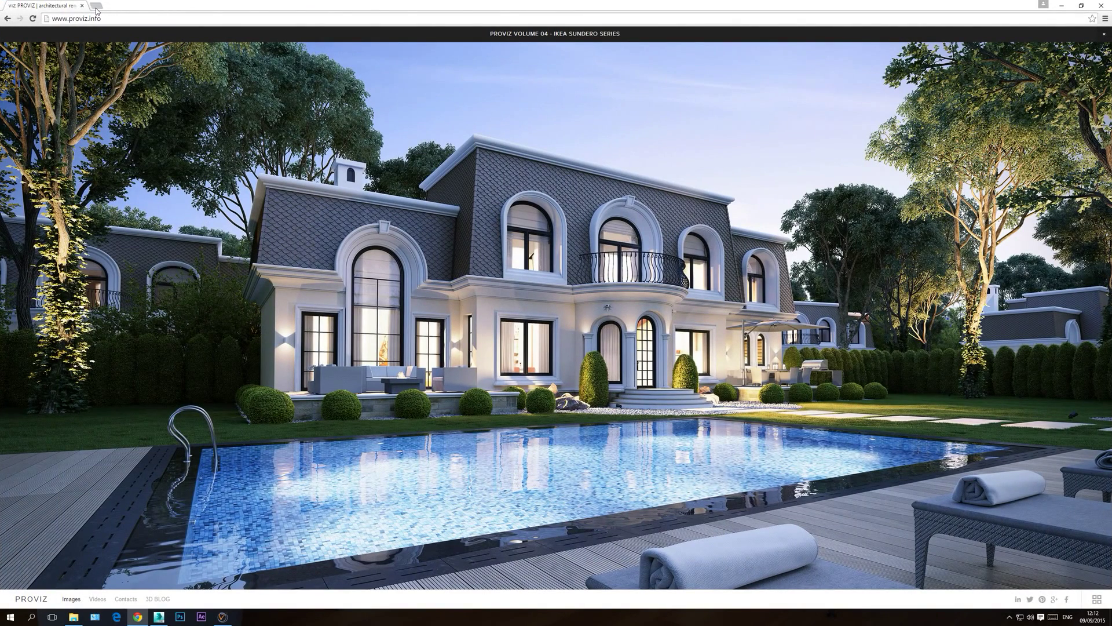
click(96, 7)
text(cgtextures)
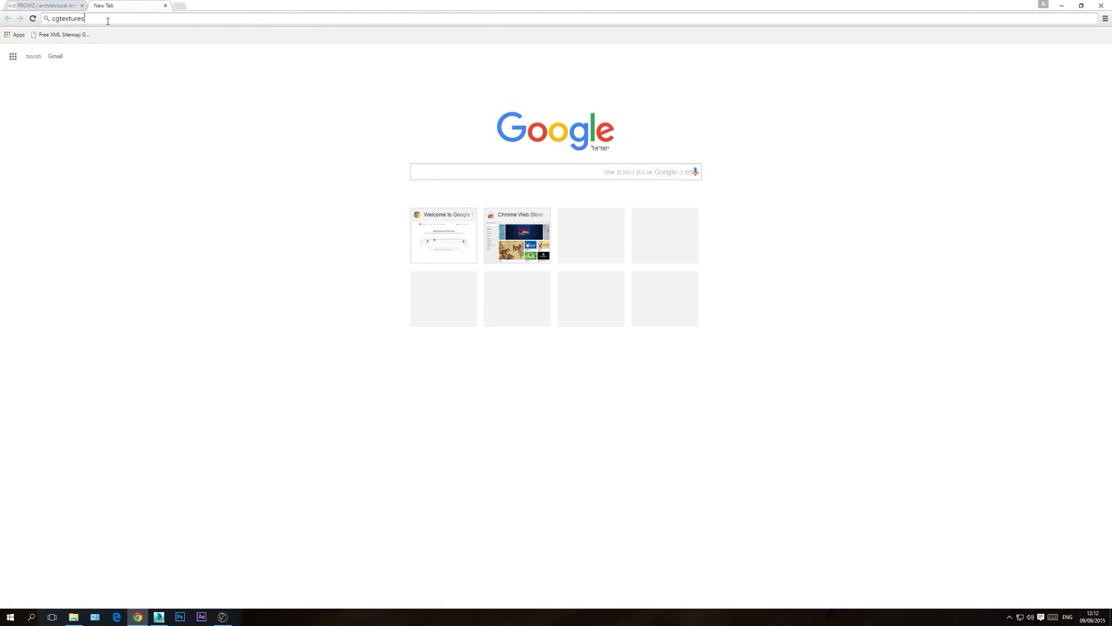
key(Return)
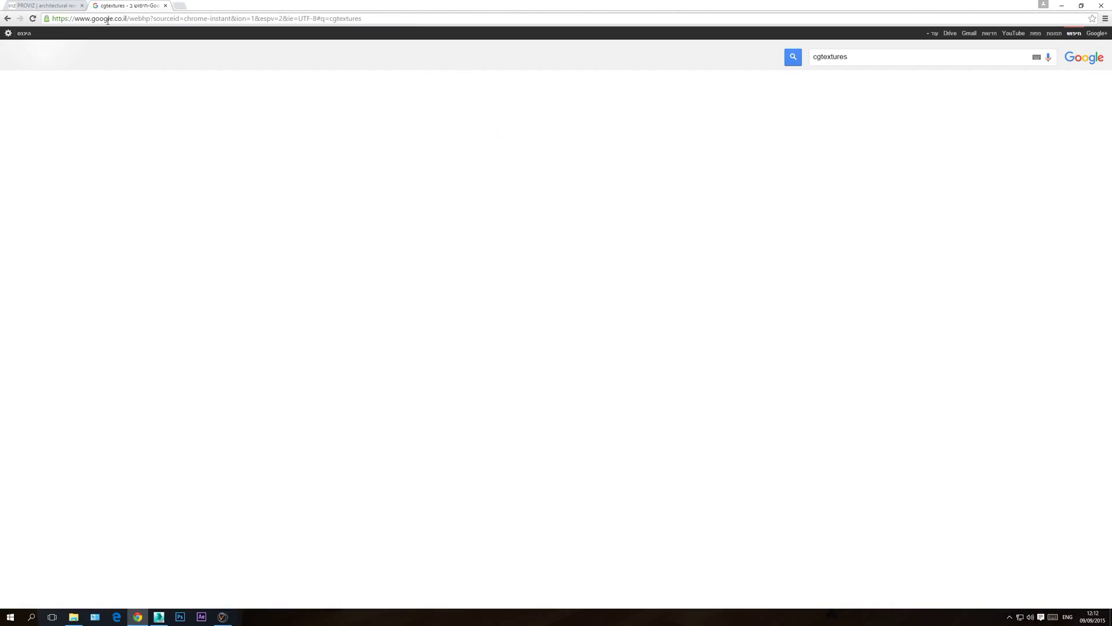
click(894, 115)
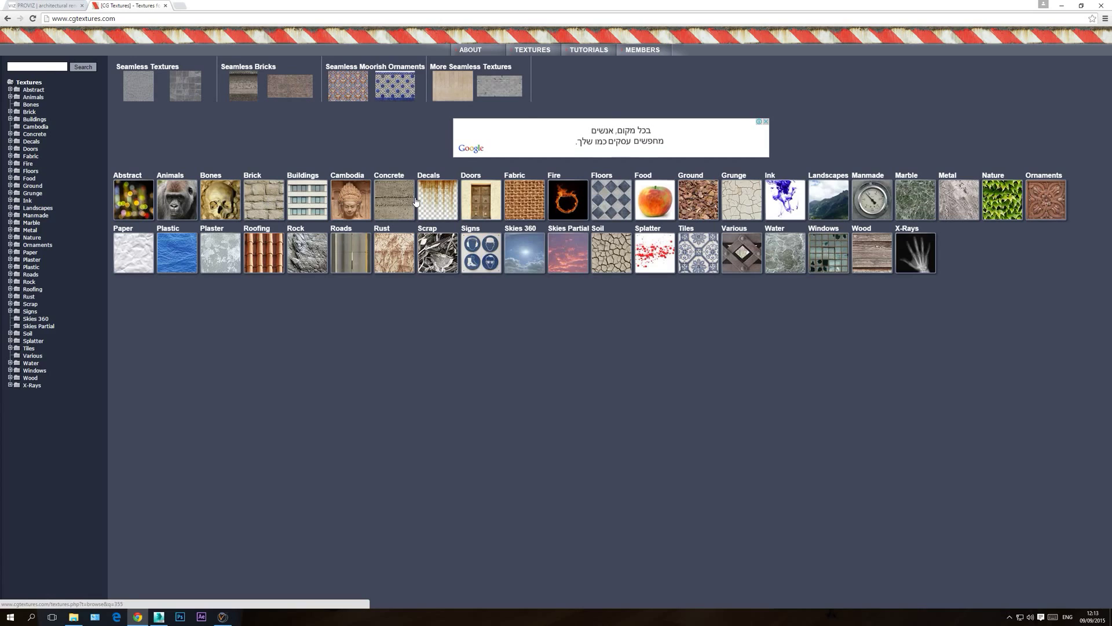
- Browse the Brick and Ground categories, then open Floors > Regular
click(271, 199)
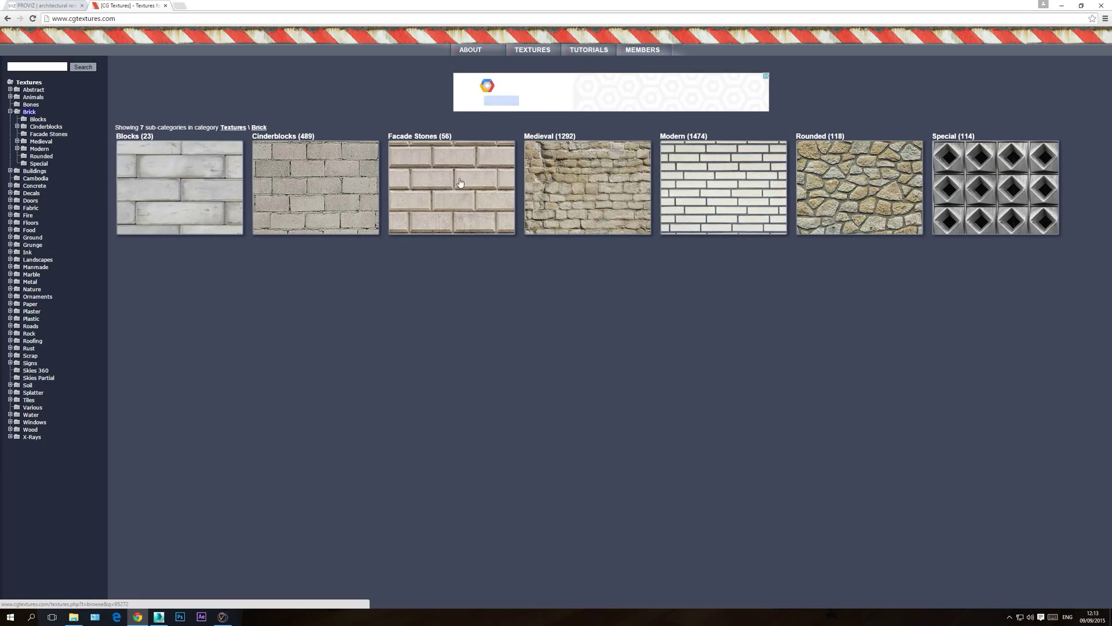
click(7, 20)
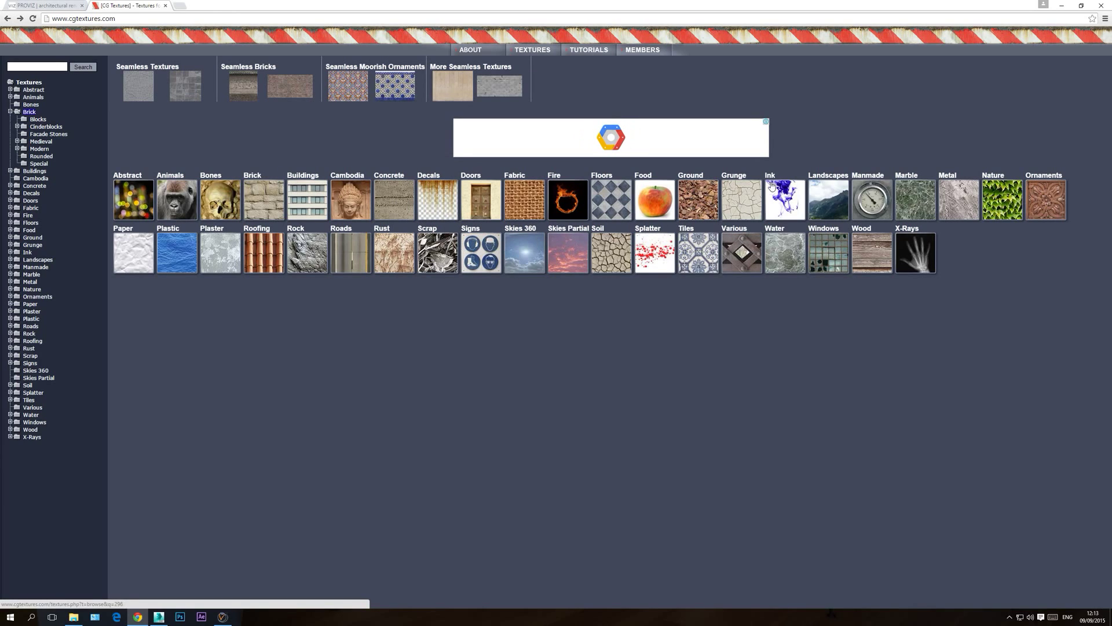
click(699, 199)
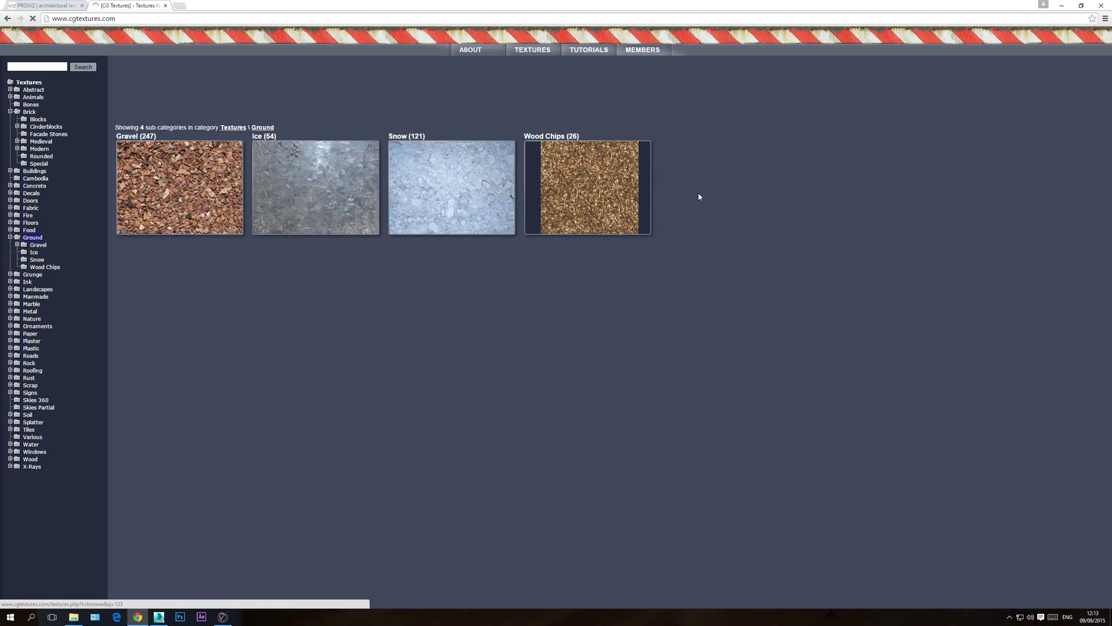
click(7, 19)
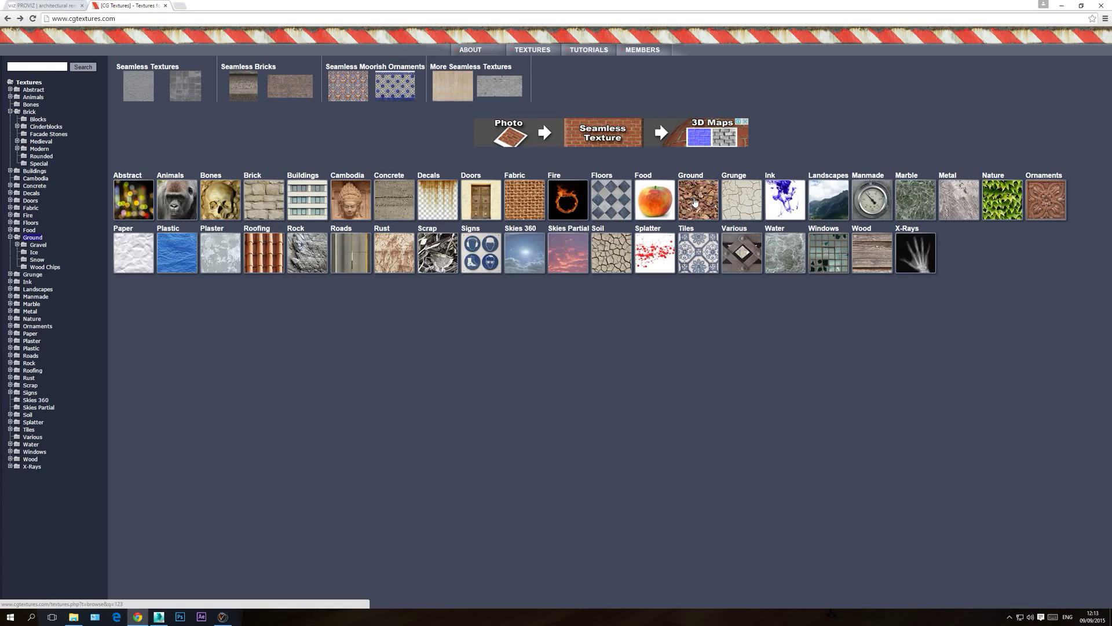
click(607, 200)
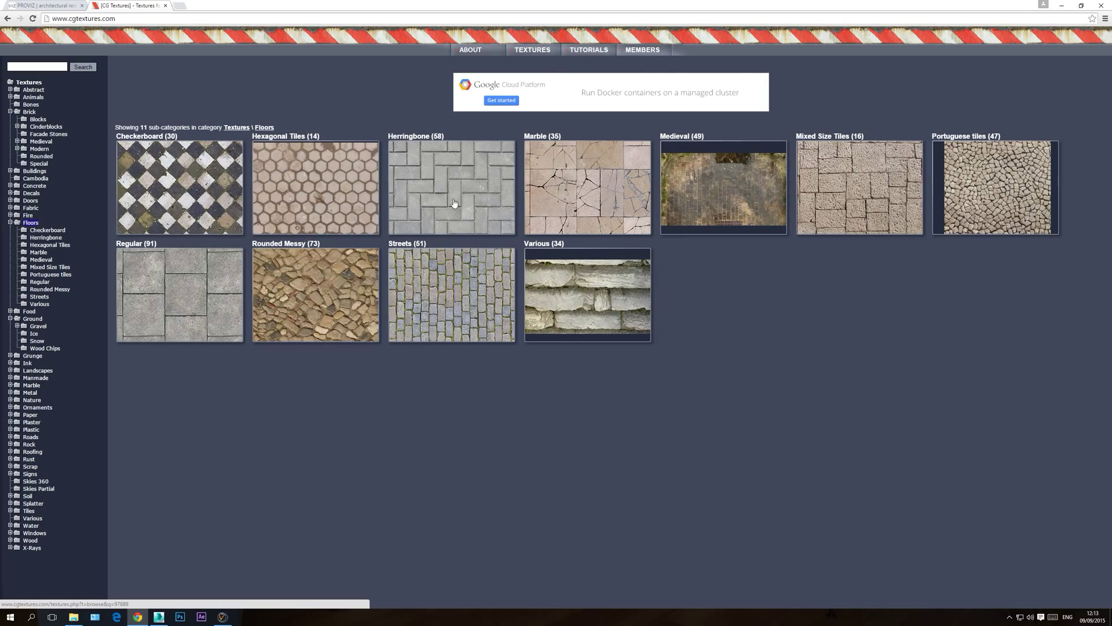
click(190, 298)
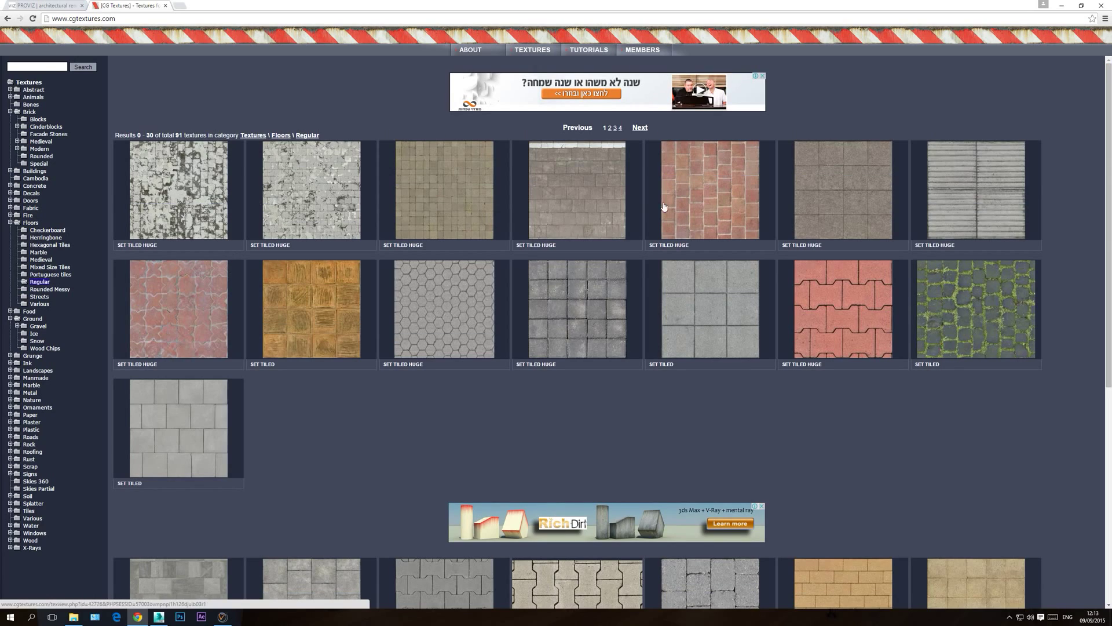
- Open the FloorsRegular0204 paving texture and go to its download login
scroll(249, 290, down, 3)
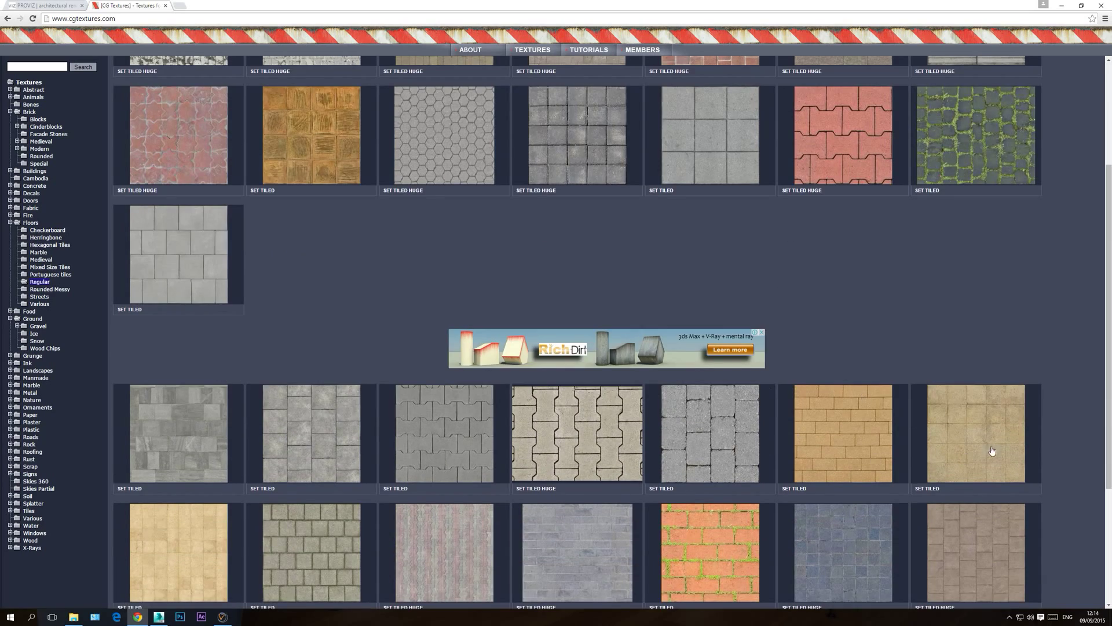
click(322, 428)
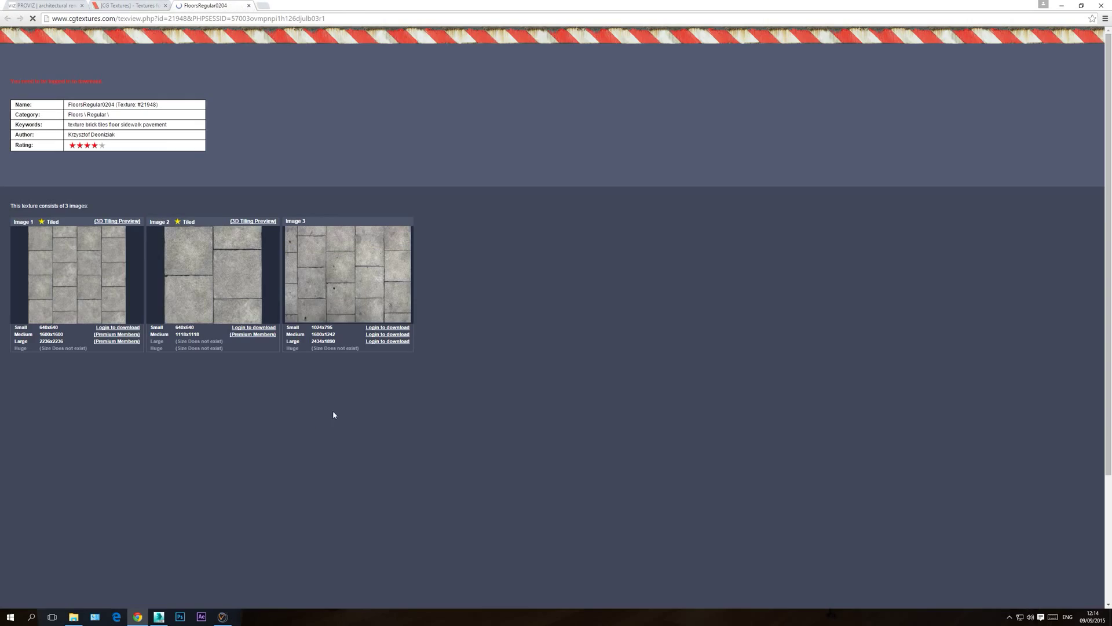
mouse_move(198, 274)
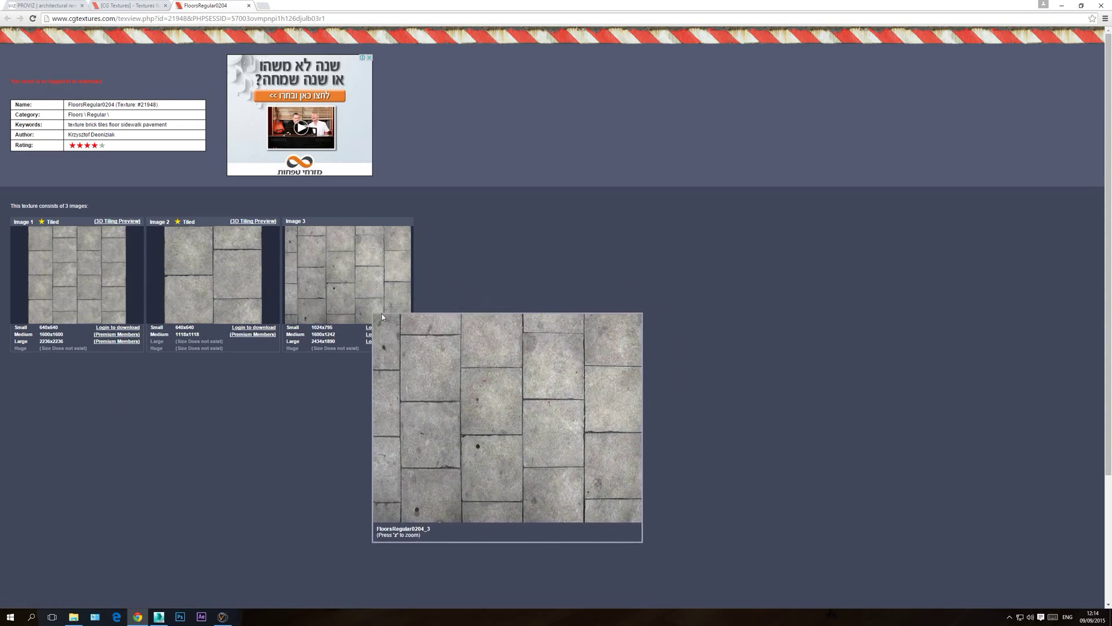
click(372, 335)
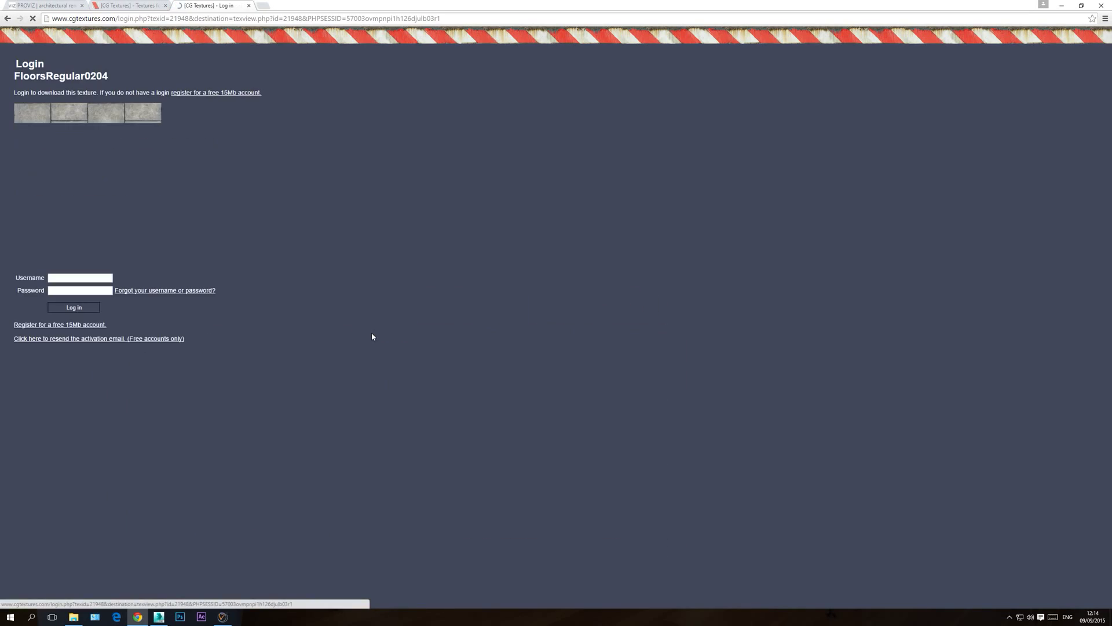
- Log in with the suggested account username and let the browser save the password
click(83, 279)
text(julius1982)
click(81, 288)
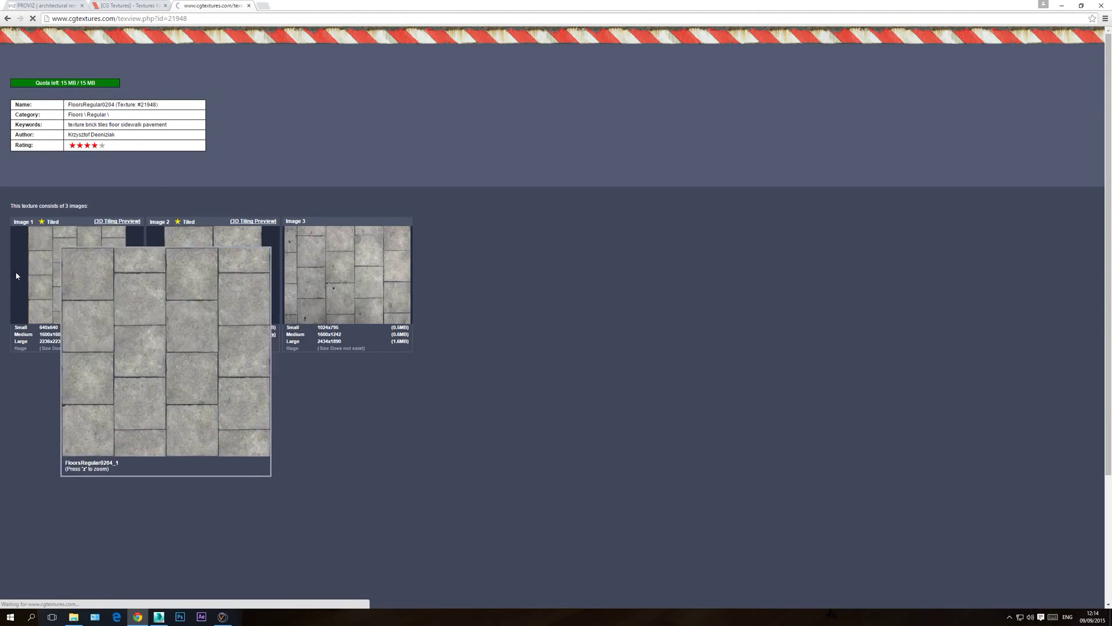
click(1018, 69)
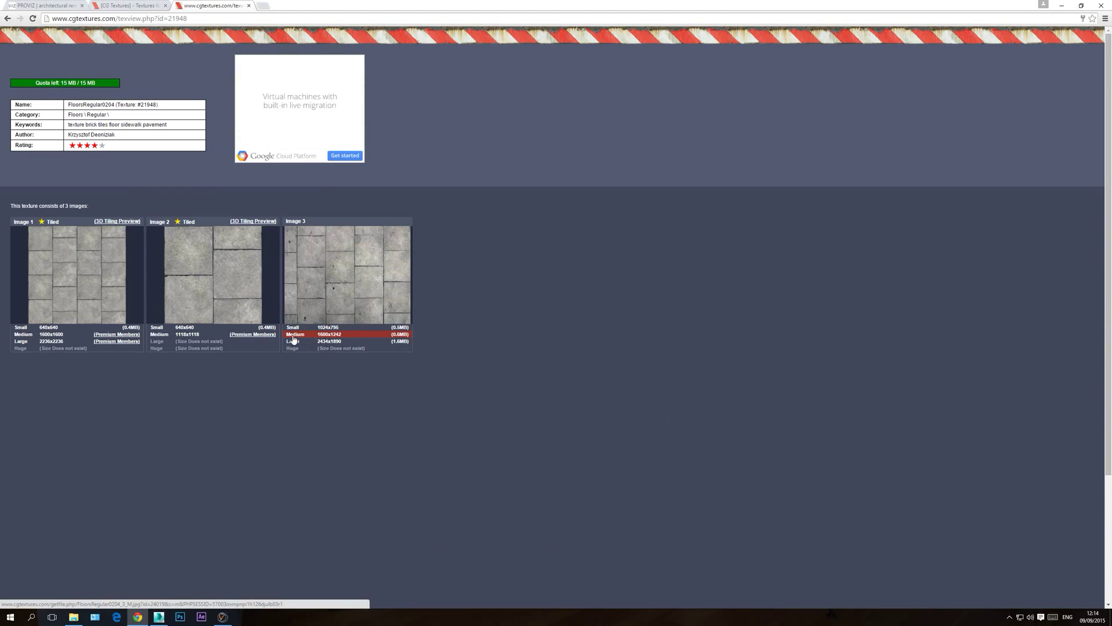
- Download the medium 1600x1242 FloorsRegular0204_3 JPG and close both texture tabs
click(330, 336)
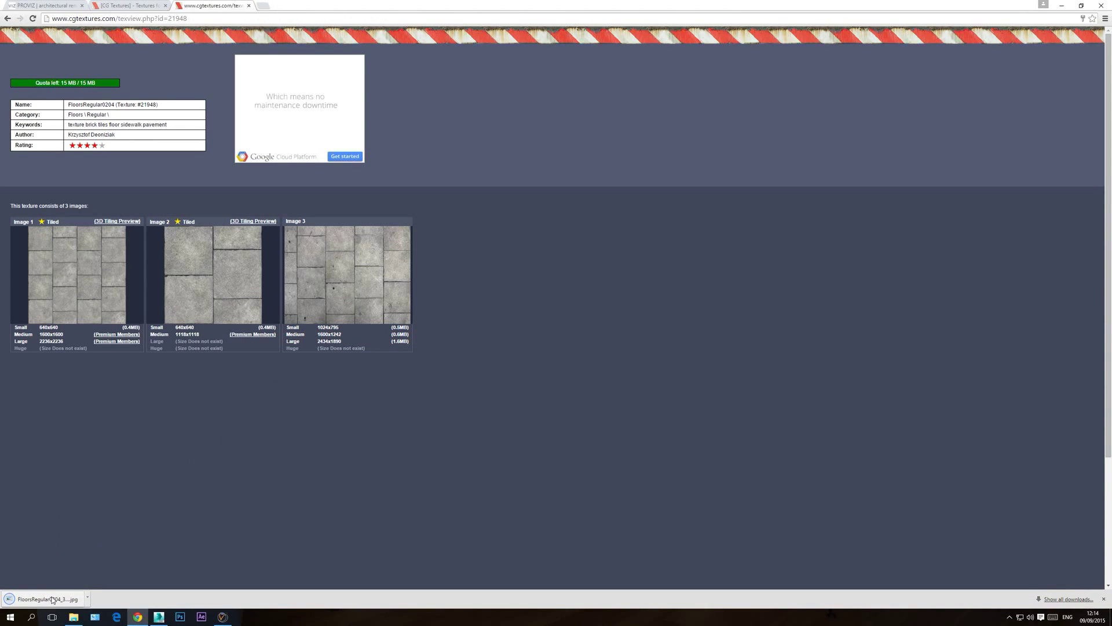
click(249, 6)
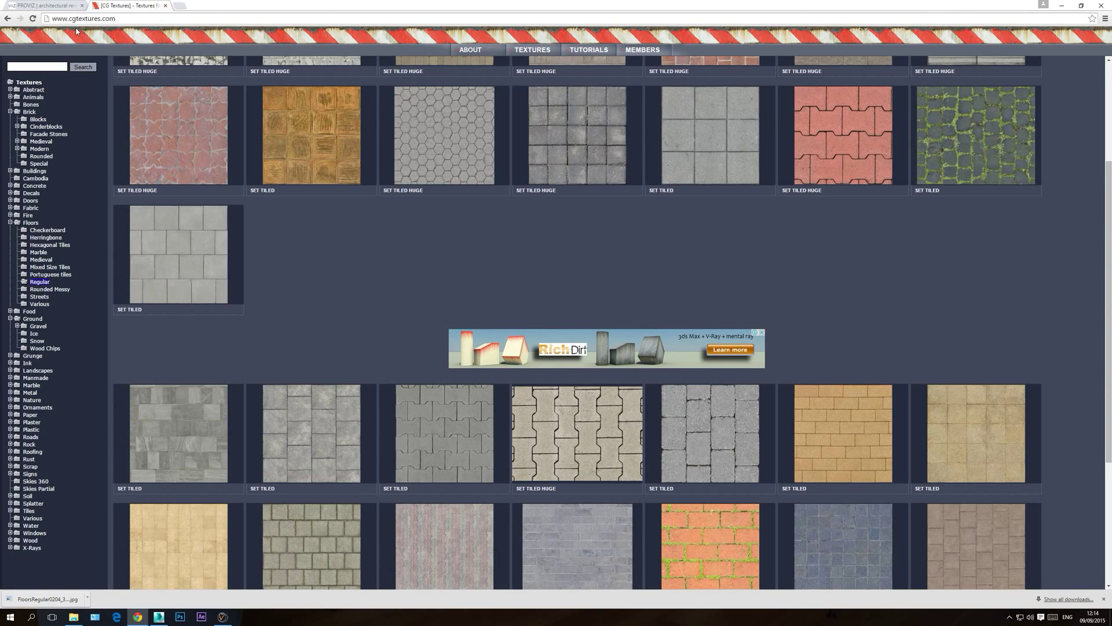
click(165, 6)
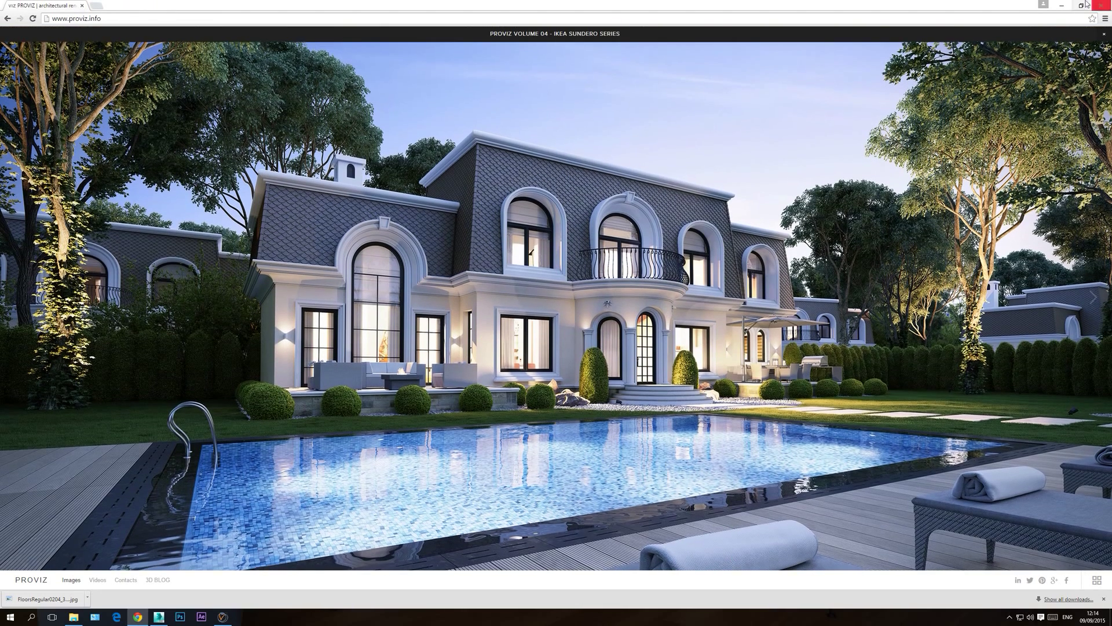
- Minimize the browser and turn an unused Material Editor slot into a VRayMtl
click(1061, 6)
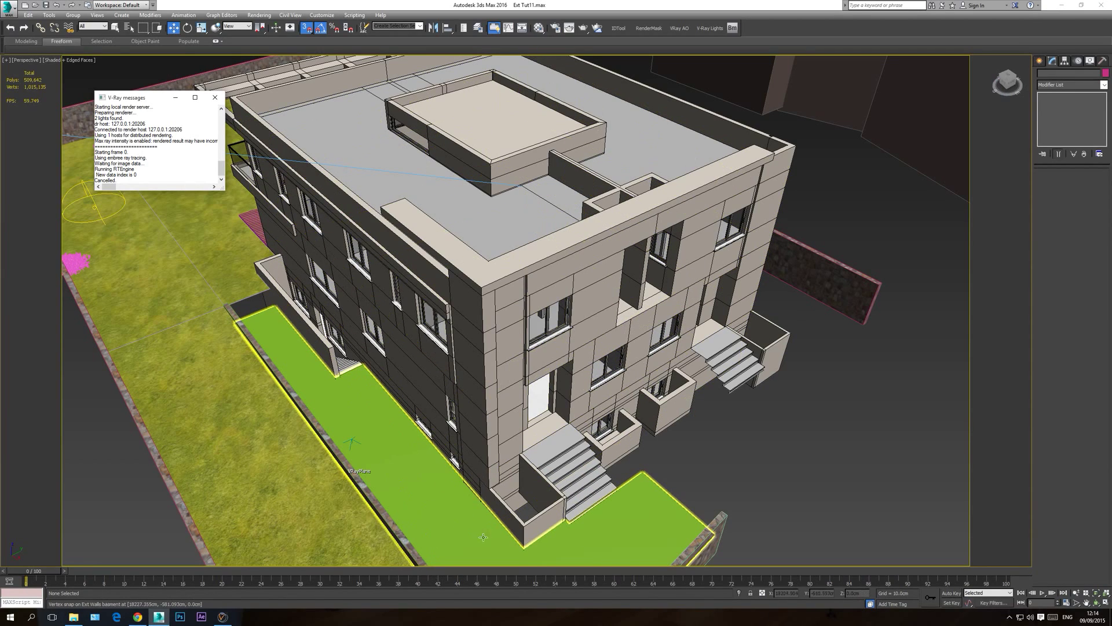
middle_drag(425, 484, 355, 412)
key(m)
click(868, 292)
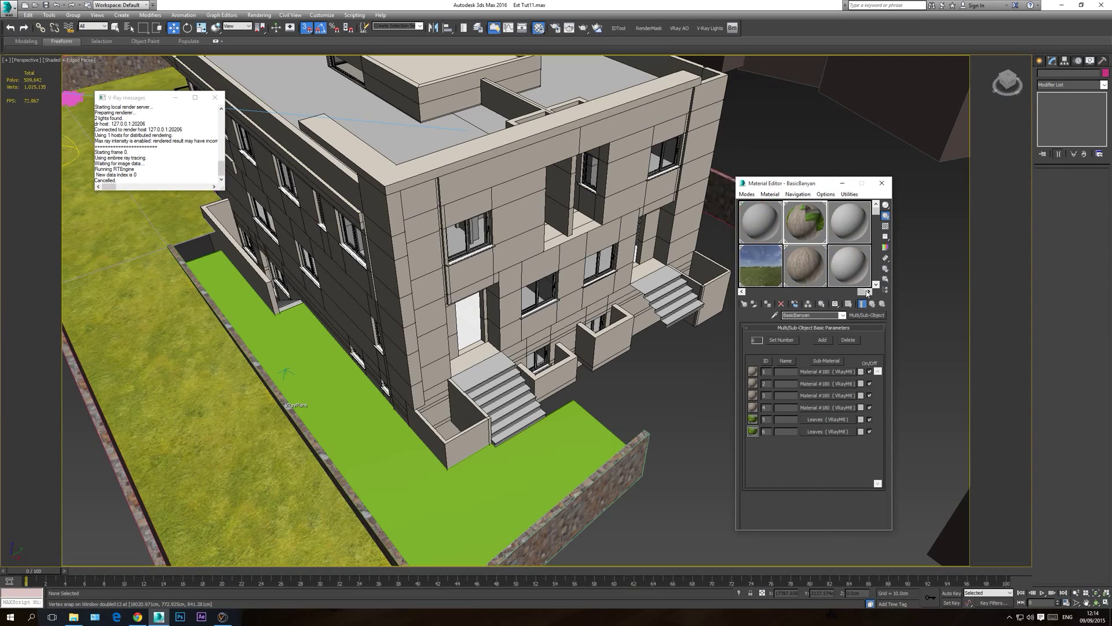
click(840, 271)
click(867, 316)
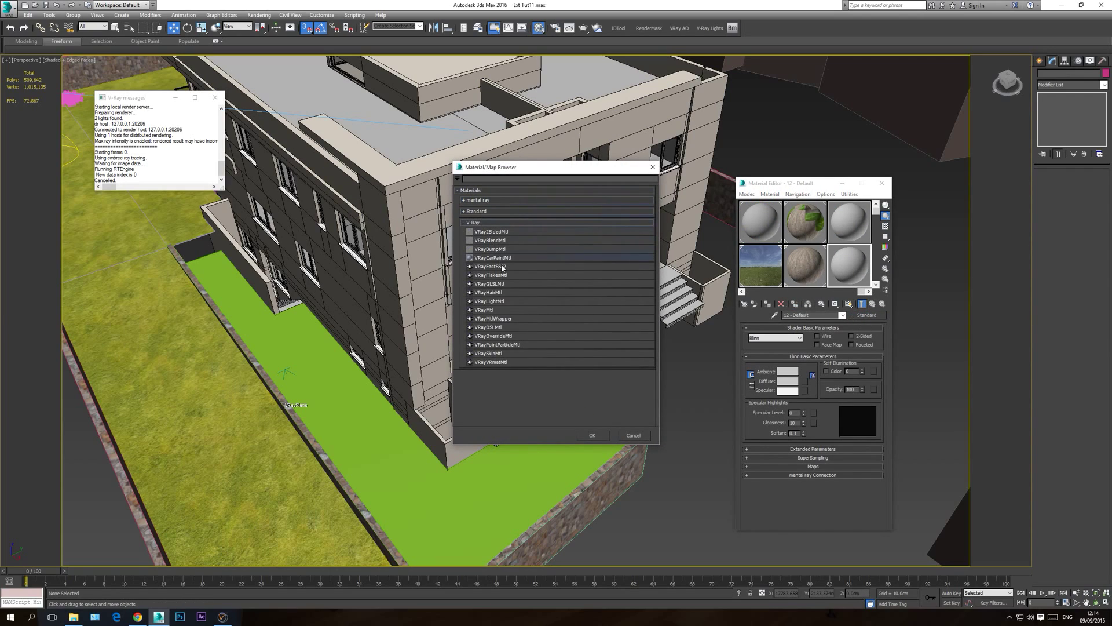
double_click(486, 311)
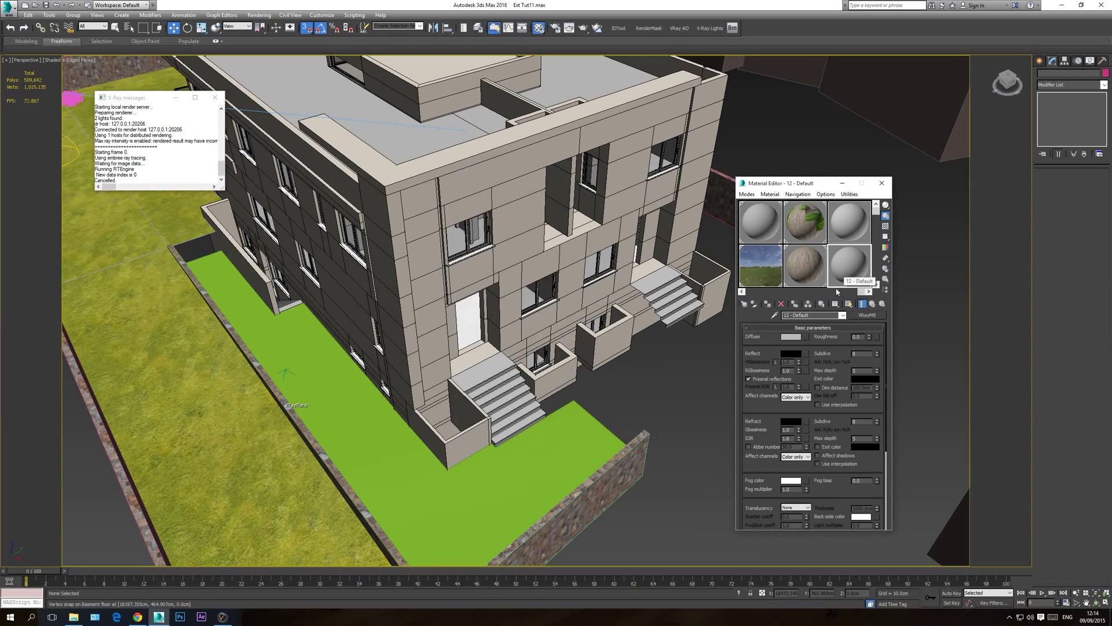
- Load FloorsRegular0204_3_M.jpg from Downloads as the material's Diffuse bitmap
click(807, 338)
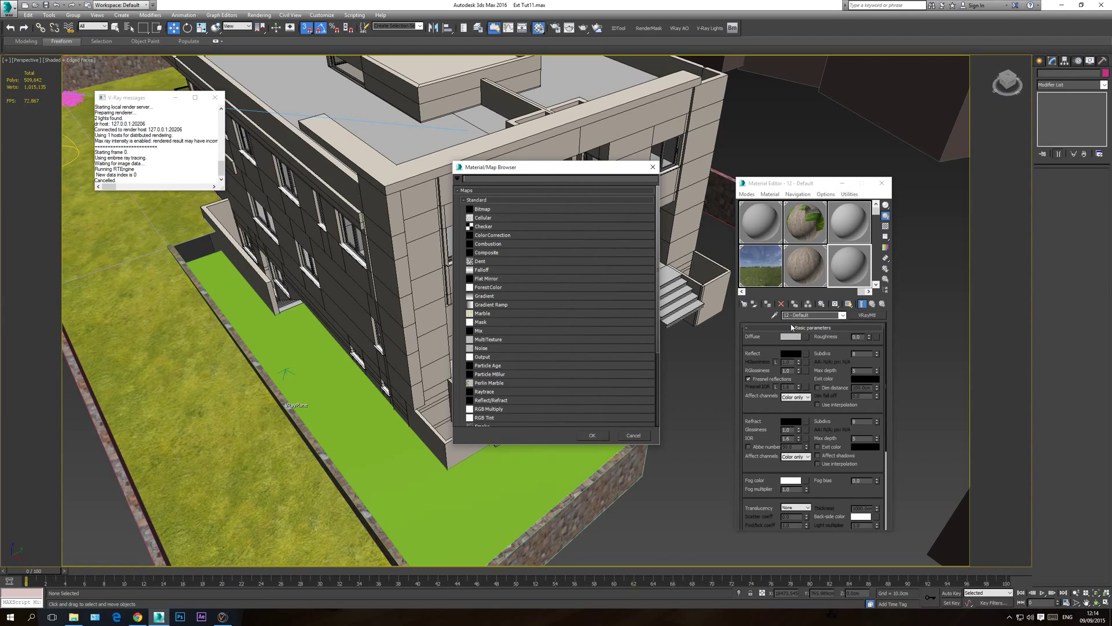
double_click(483, 209)
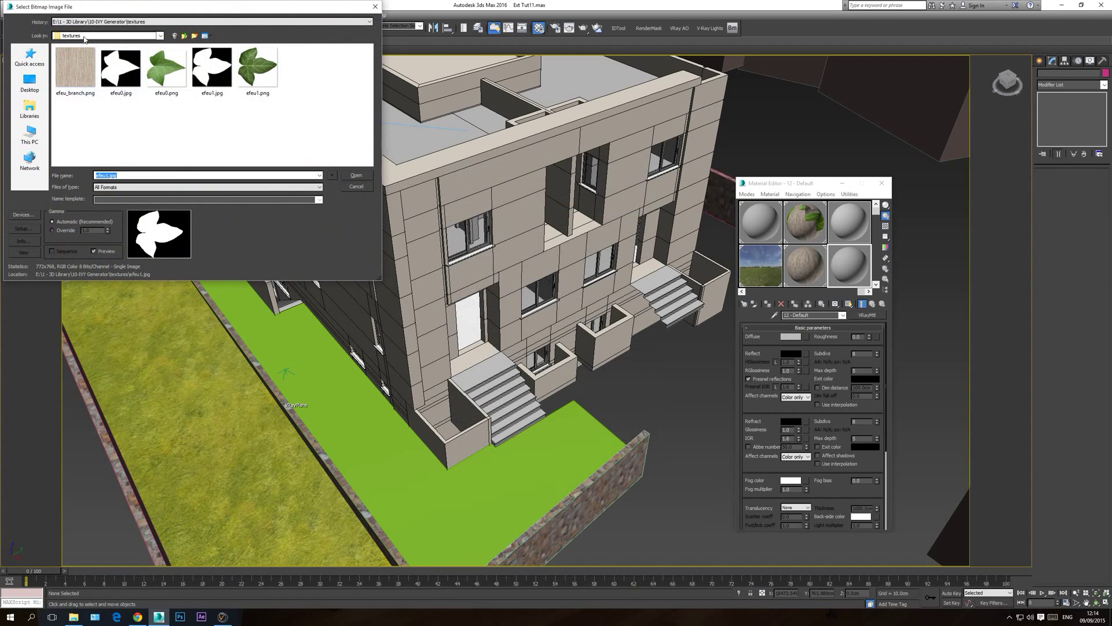
click(84, 37)
click(30, 136)
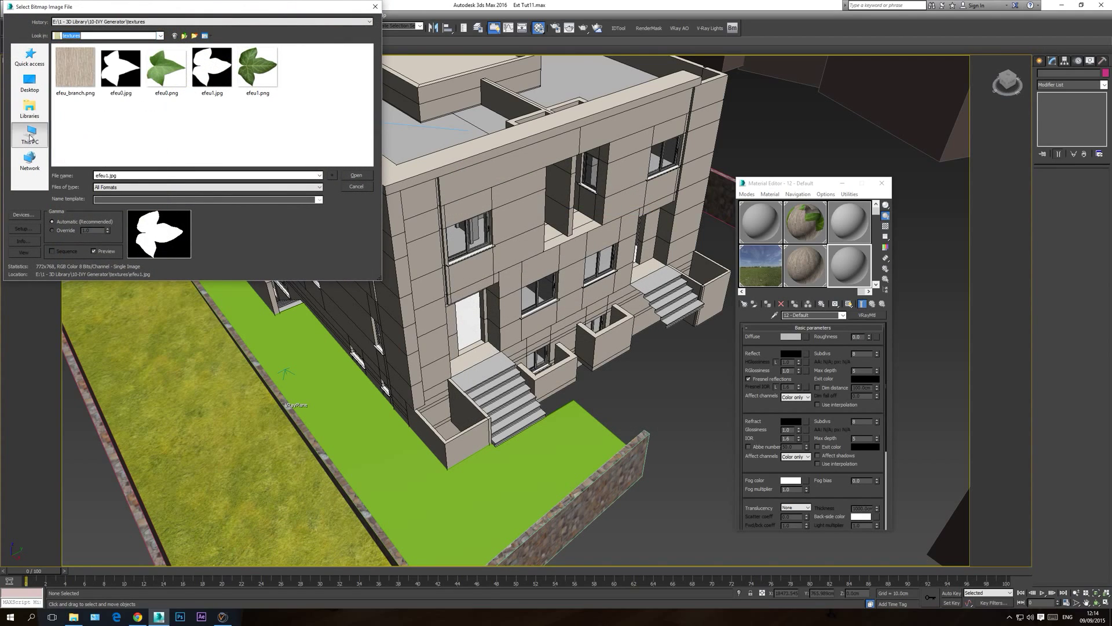
double_click(284, 66)
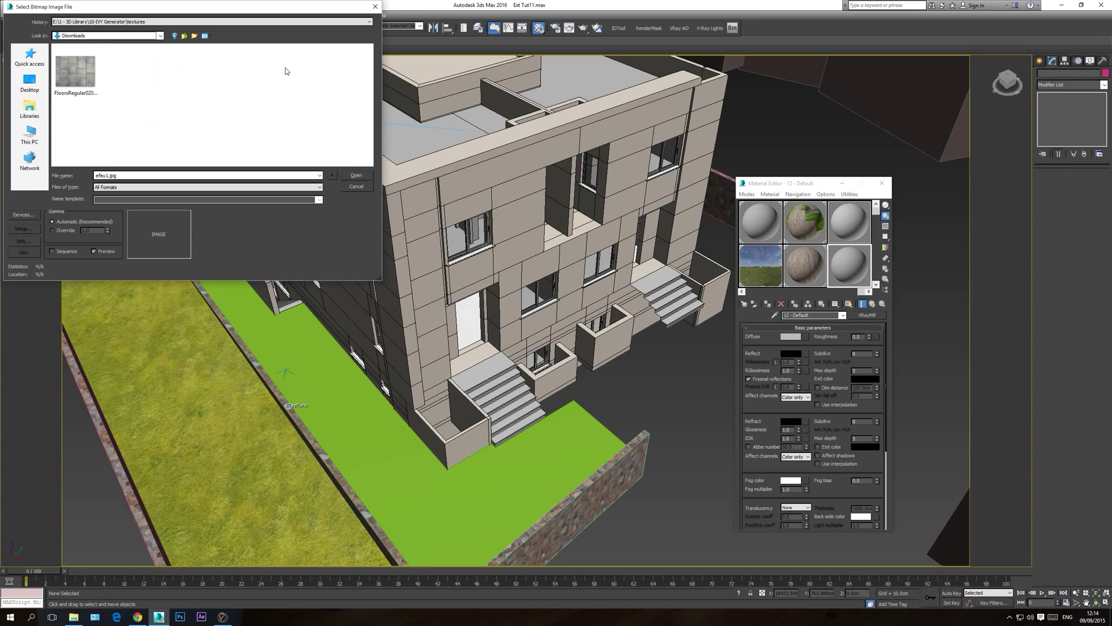
double_click(76, 76)
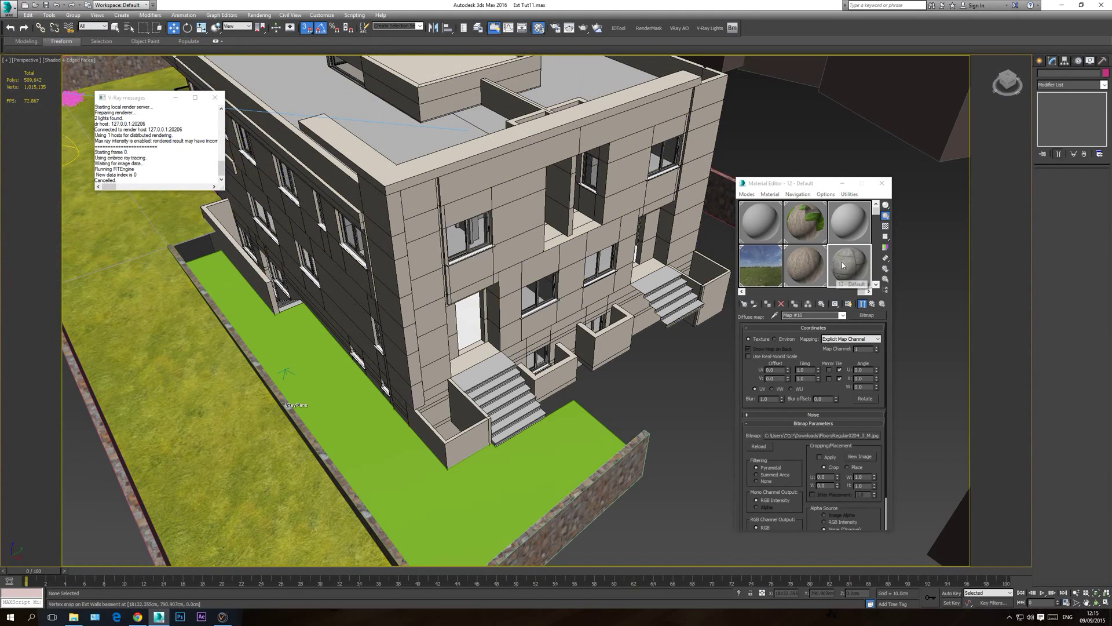
- Return to the VRayMtl parent level and expand its Maps rollout
double_click(848, 268)
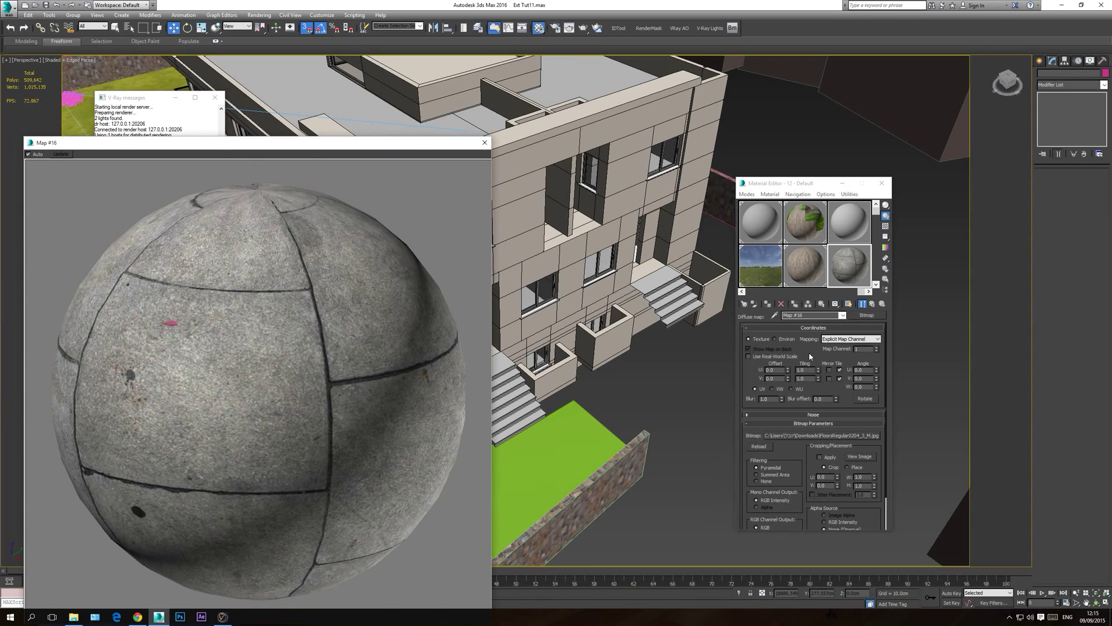
click(843, 315)
click(840, 322)
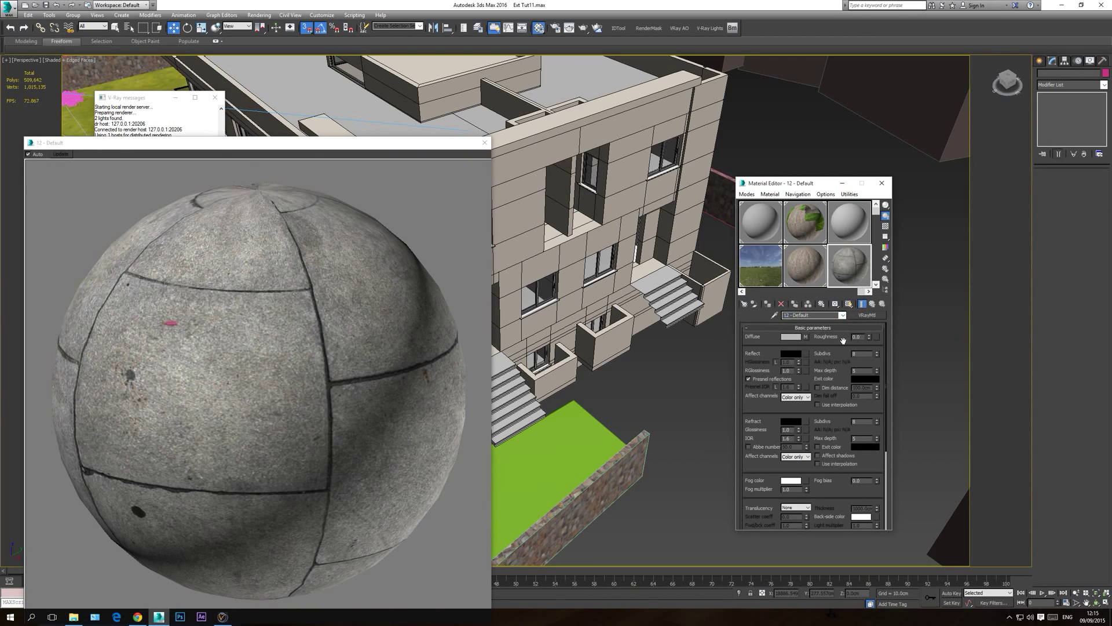
drag(840, 359, 833, 197)
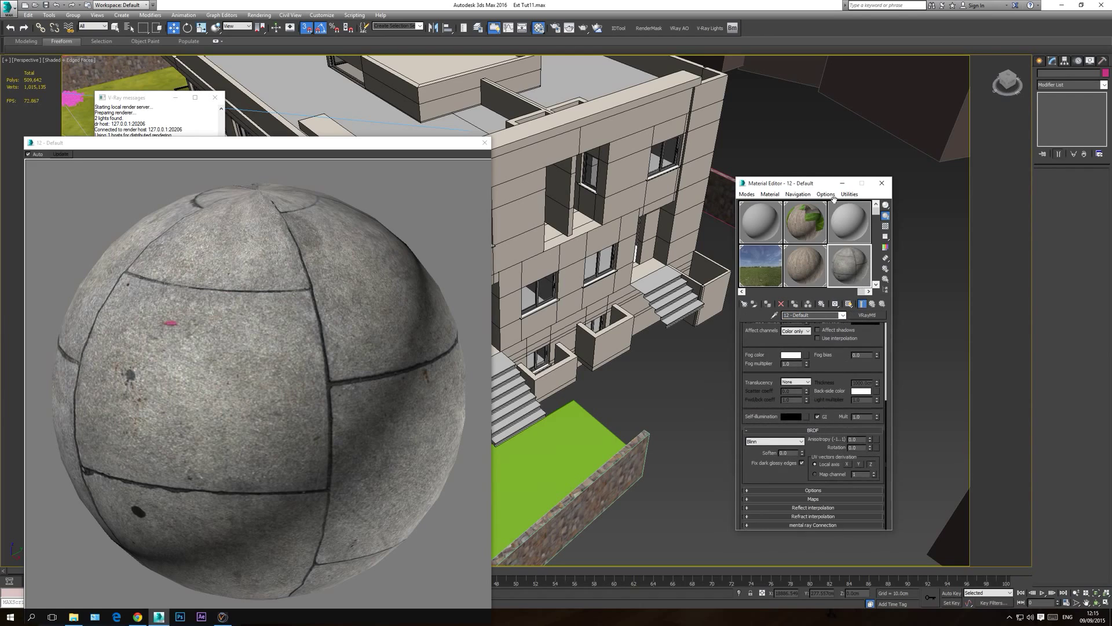
click(814, 491)
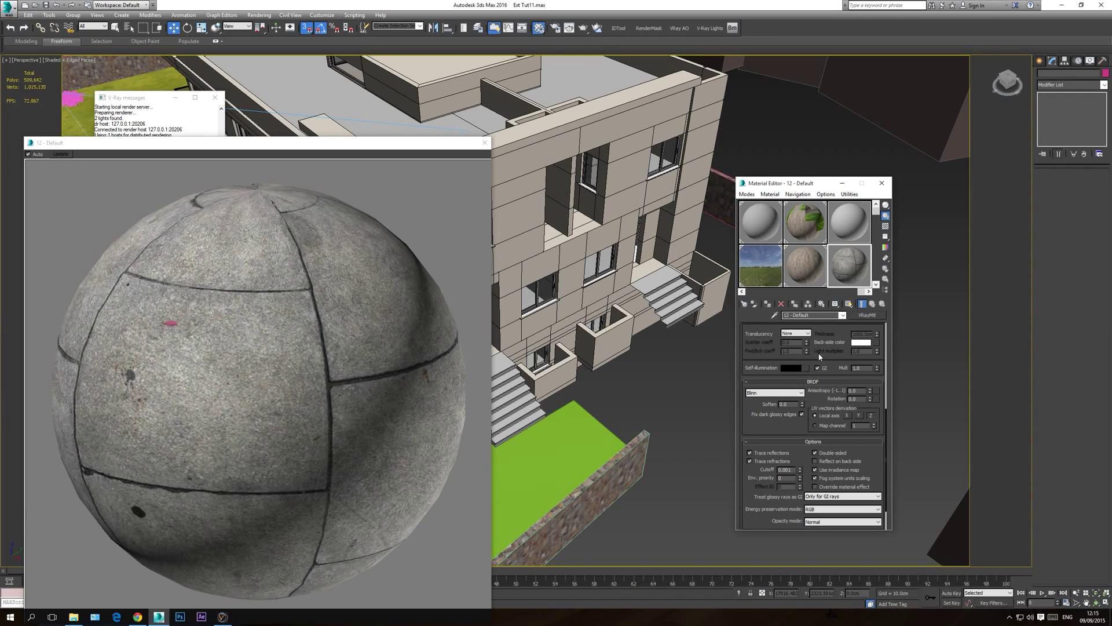
click(814, 442)
click(814, 499)
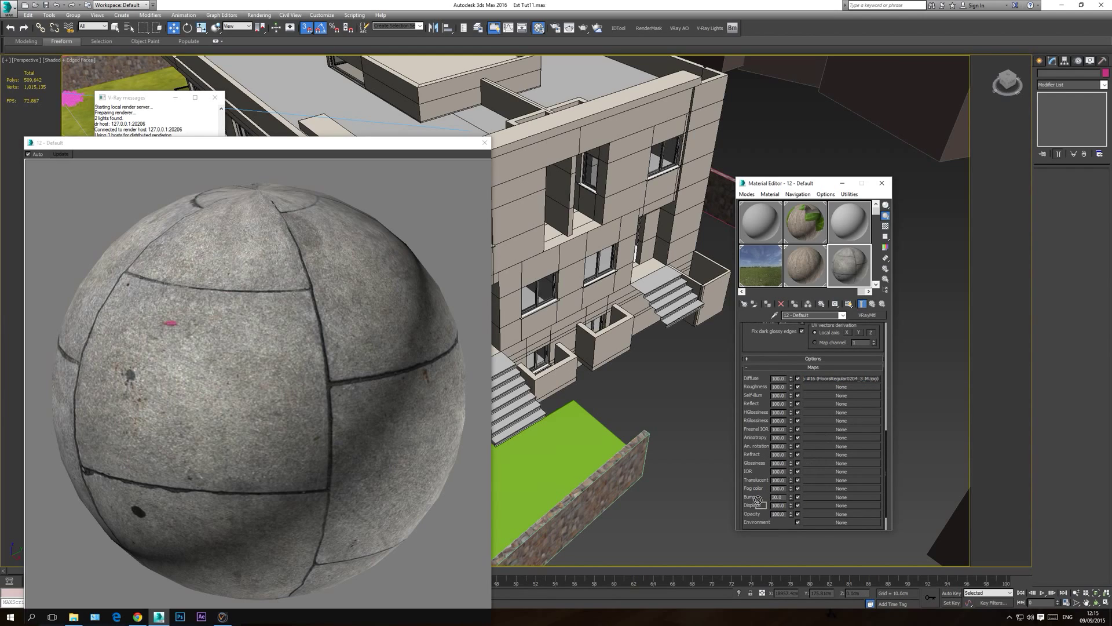
- Instance the diffuse paving map into Bump (30.0) and apply the material to the green walkway
drag(827, 498, 827, 498)
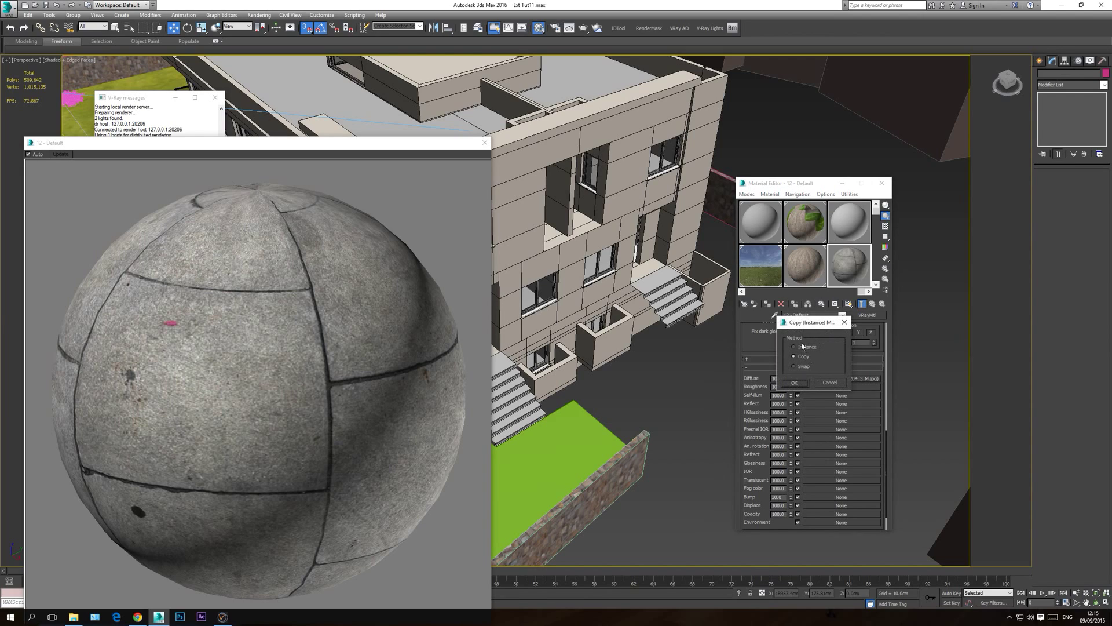
click(800, 382)
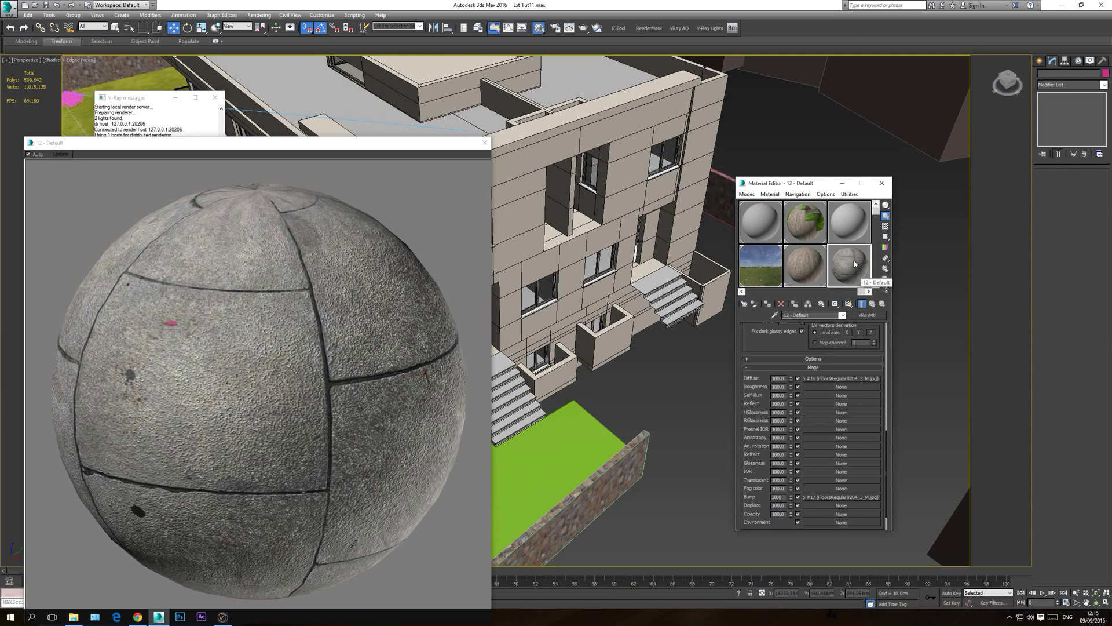
drag(856, 264, 566, 457)
click(485, 143)
- Rename the walkway plane 'Front walk' and show its paving material shaded in the viewport
click(588, 439)
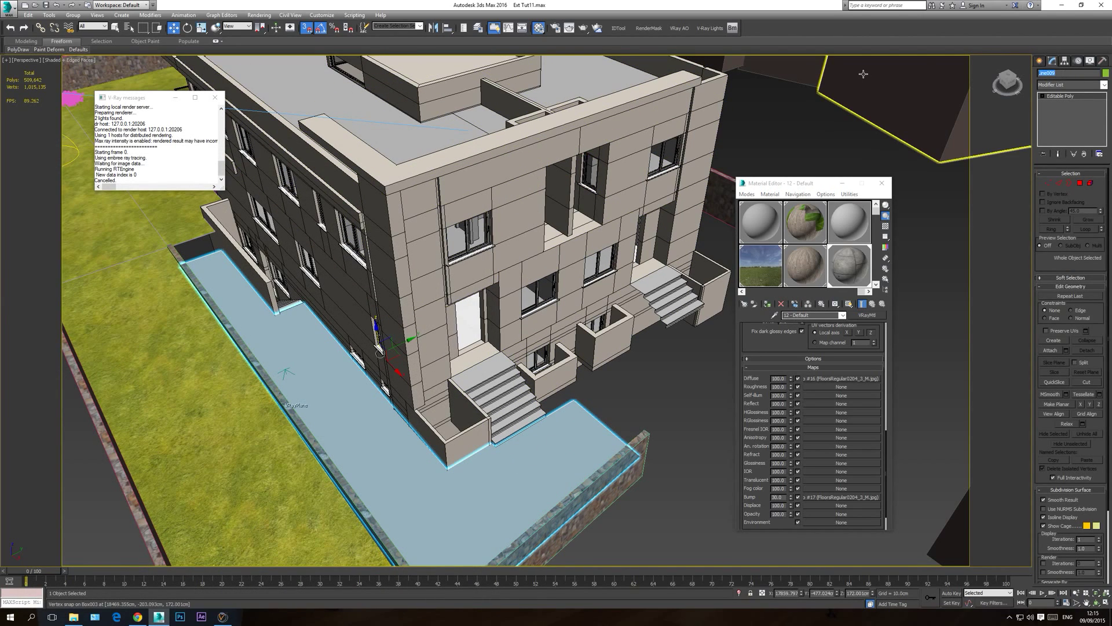
text(Front walk)
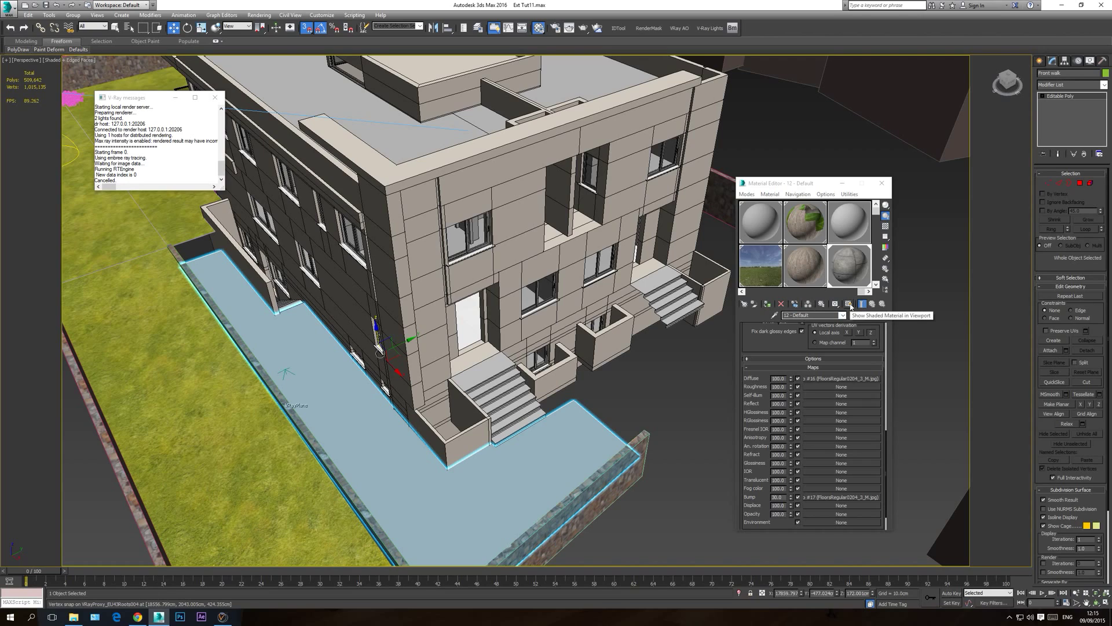
click(849, 304)
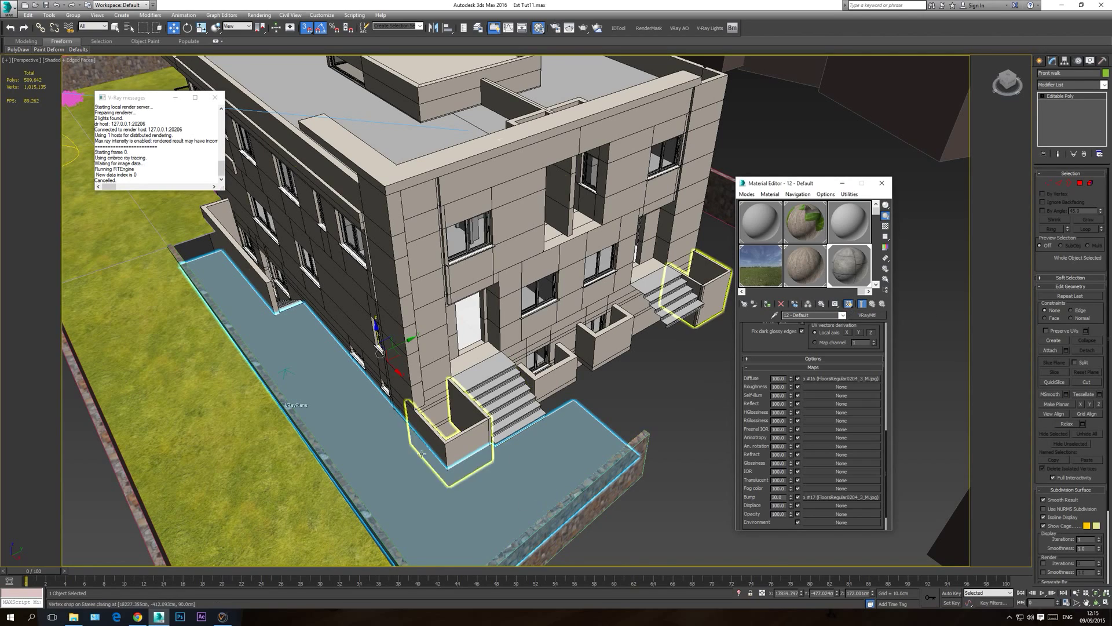
click(662, 380)
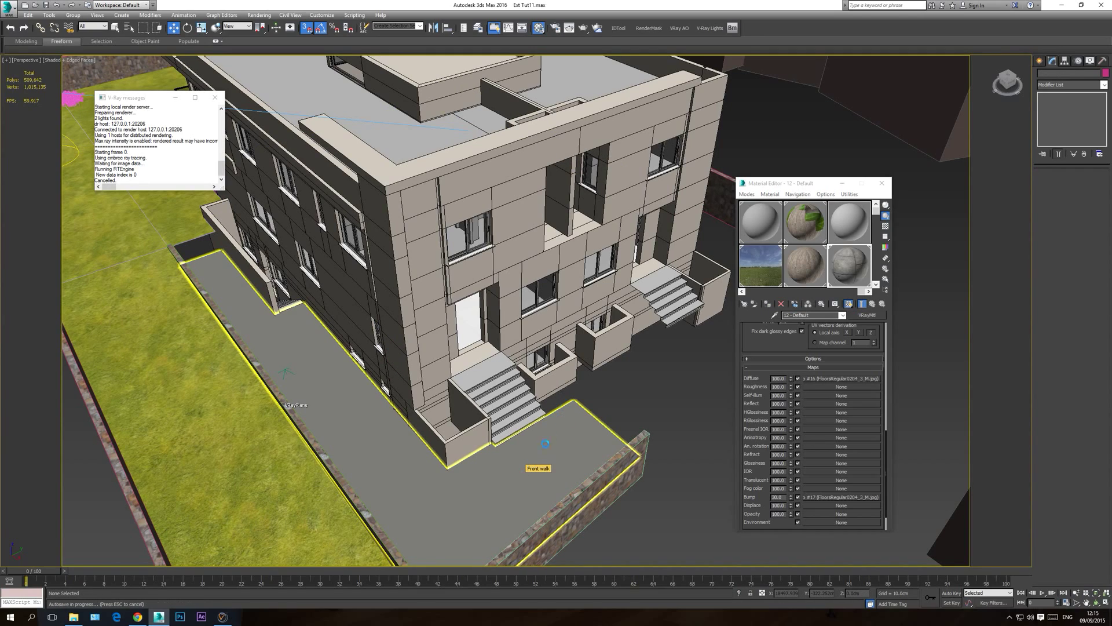
- Cancel the autosave, reselect Front walk and bring up its Modifier List
key(Escape)
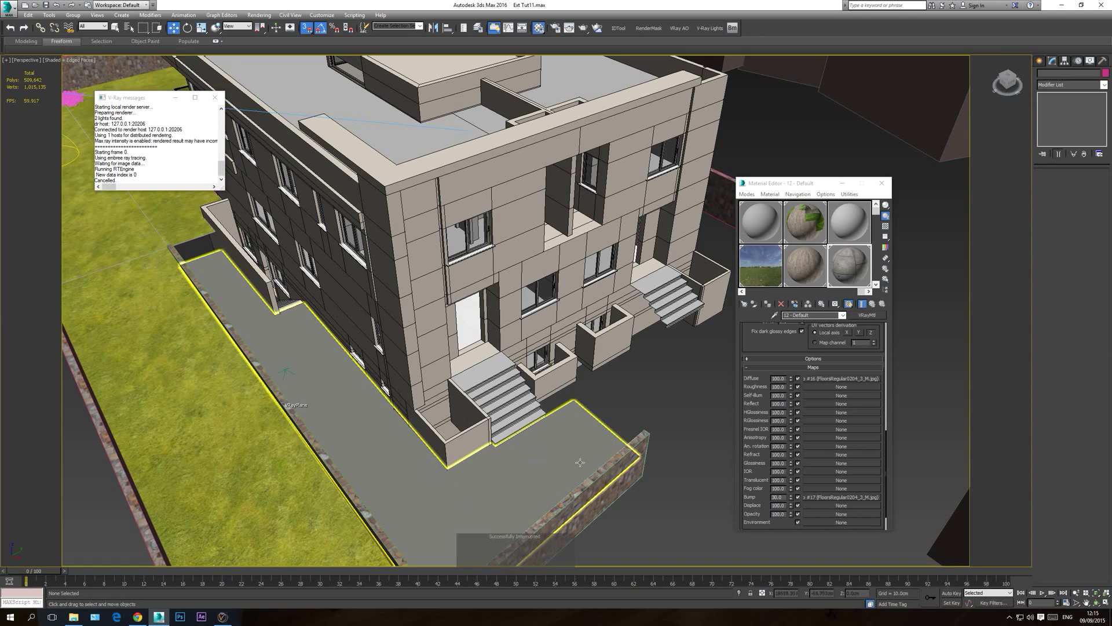
click(513, 474)
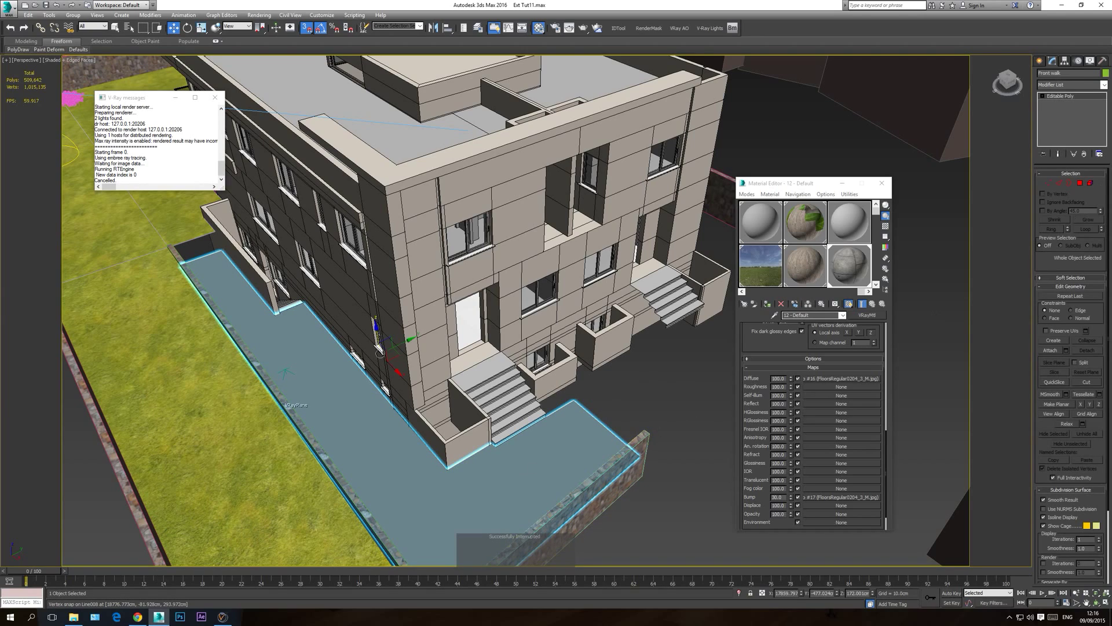
click(1104, 85)
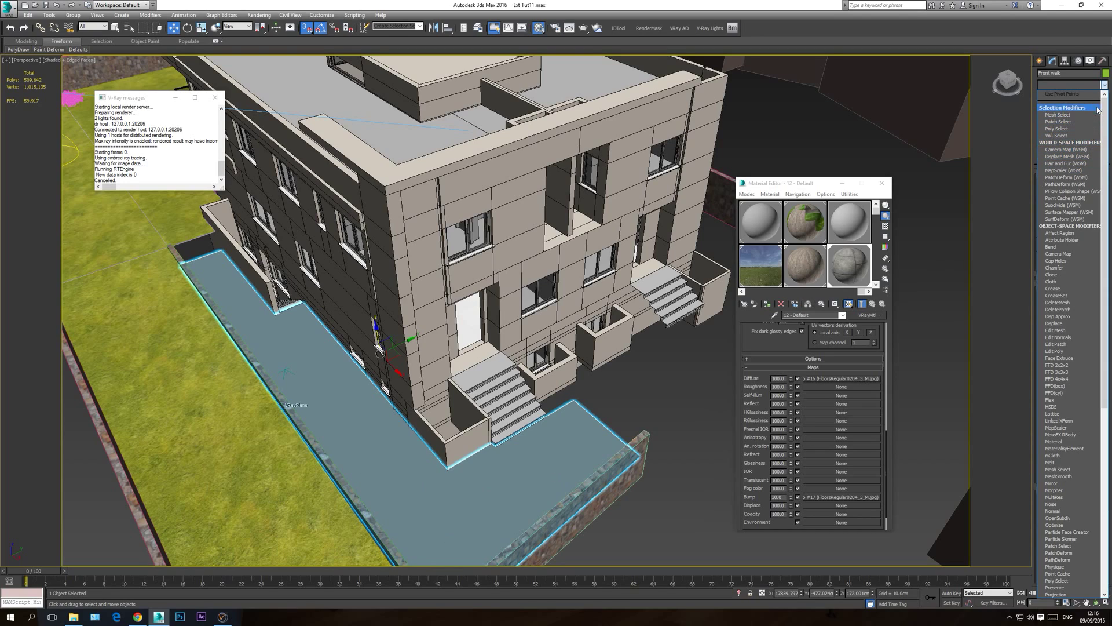
click(1066, 87)
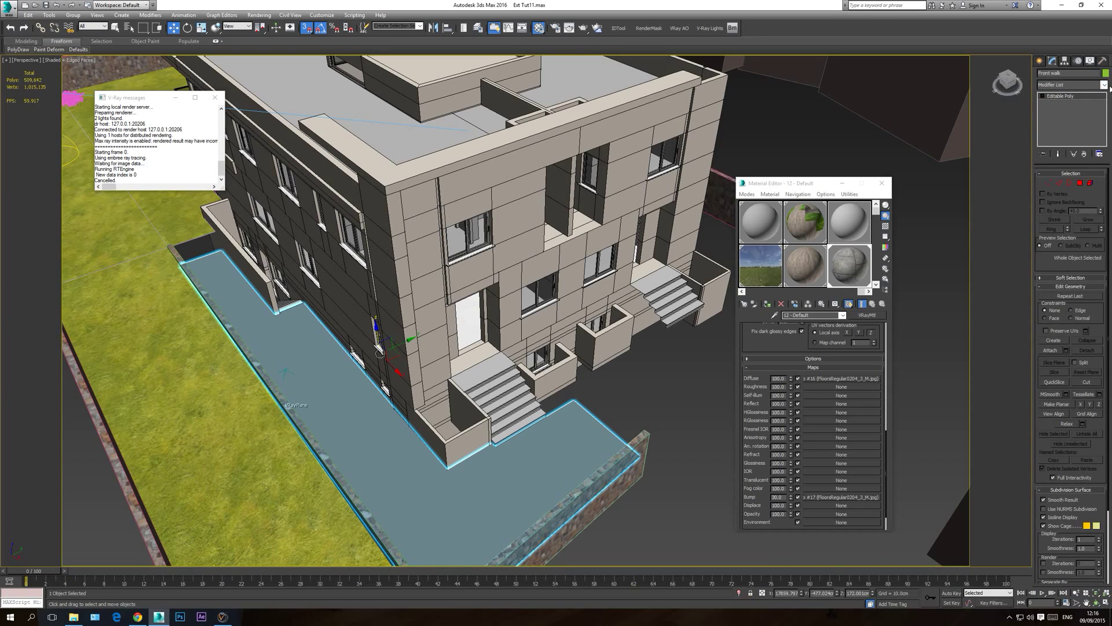
click(1105, 86)
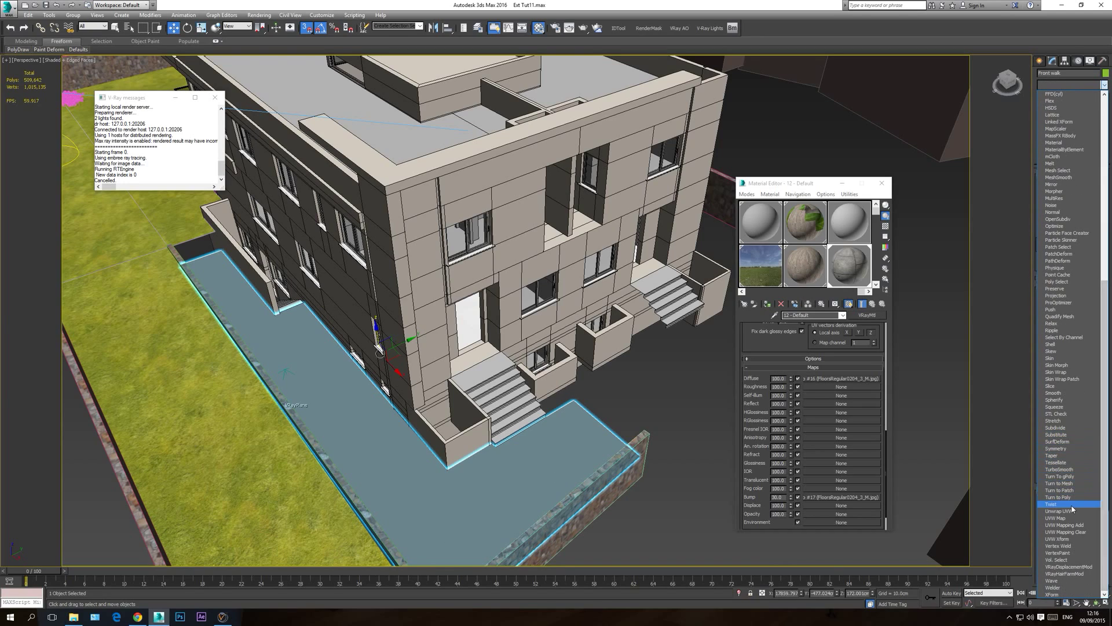
- Add a planar UVW Map to Front walk and fit it to the paving bitmap in Top view
click(1058, 518)
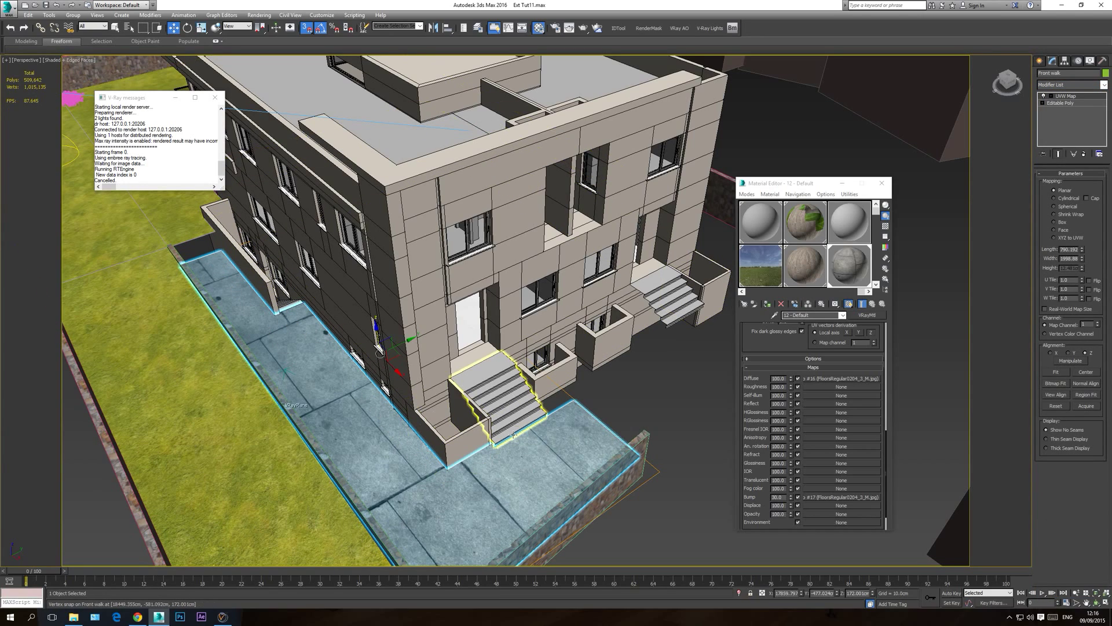
key(t)
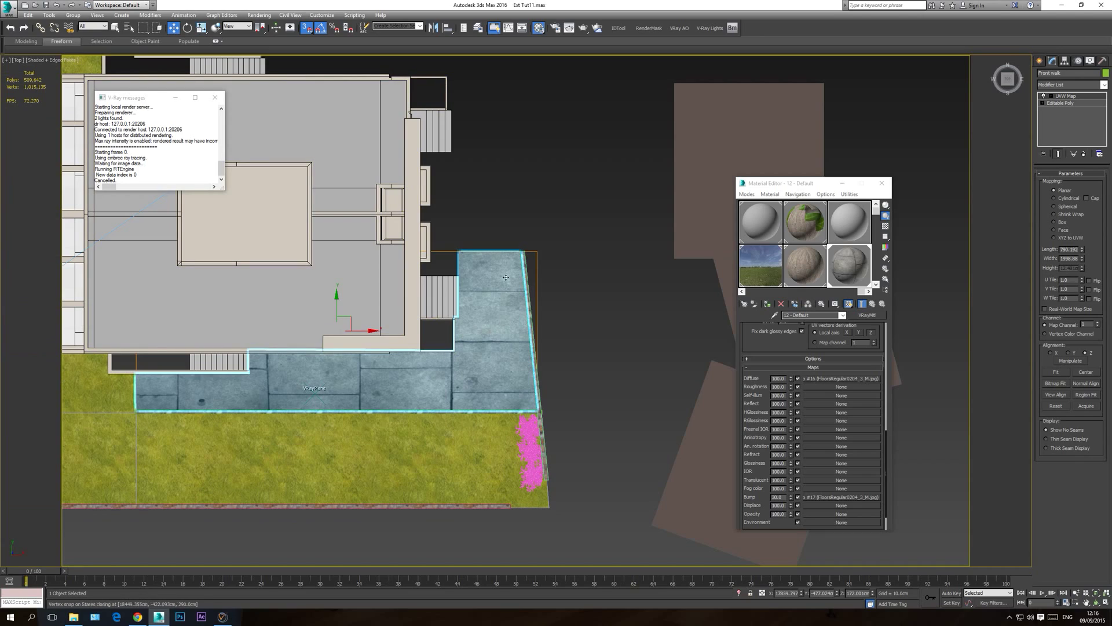
click(1057, 385)
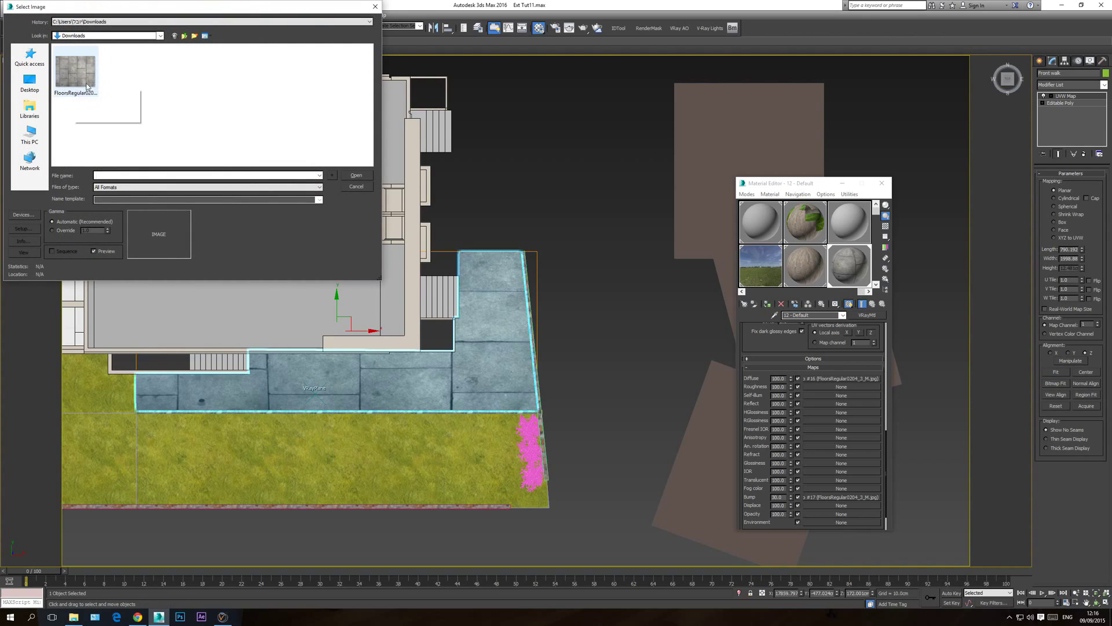
double_click(79, 77)
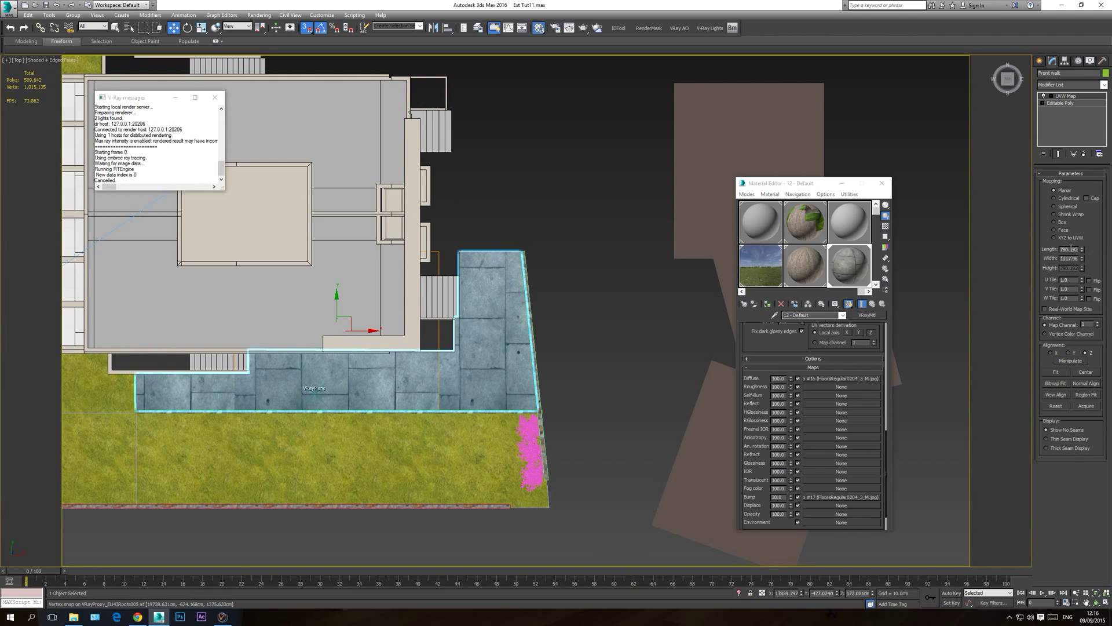
- Scale the UVW Map gizmo down to about 63% to shrink the tiles, and close the Material Editor
click(1073, 96)
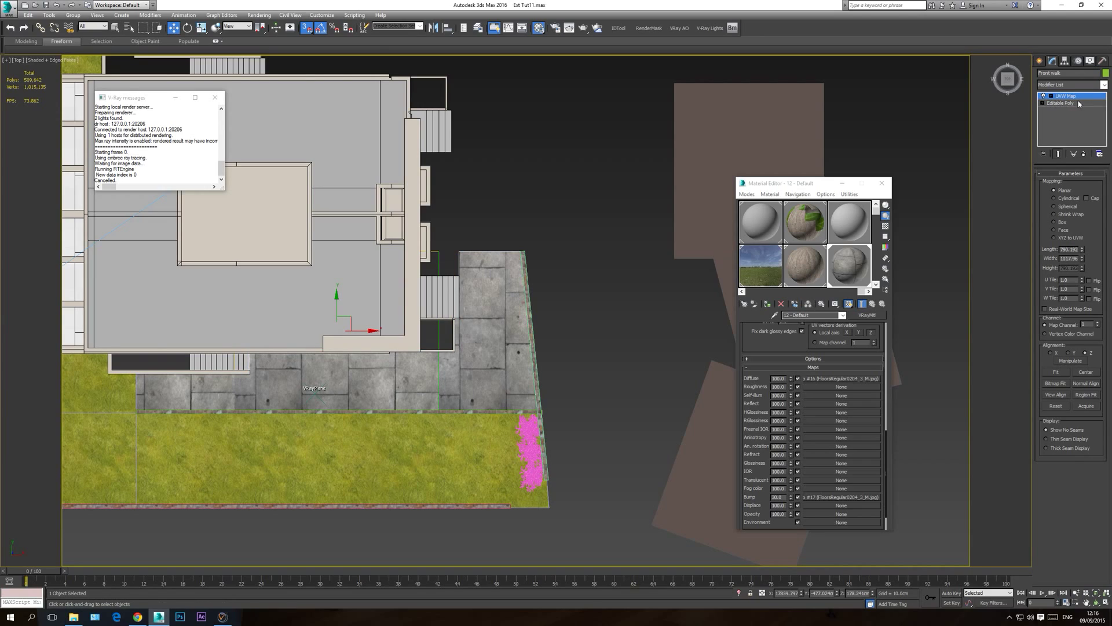
click(203, 30)
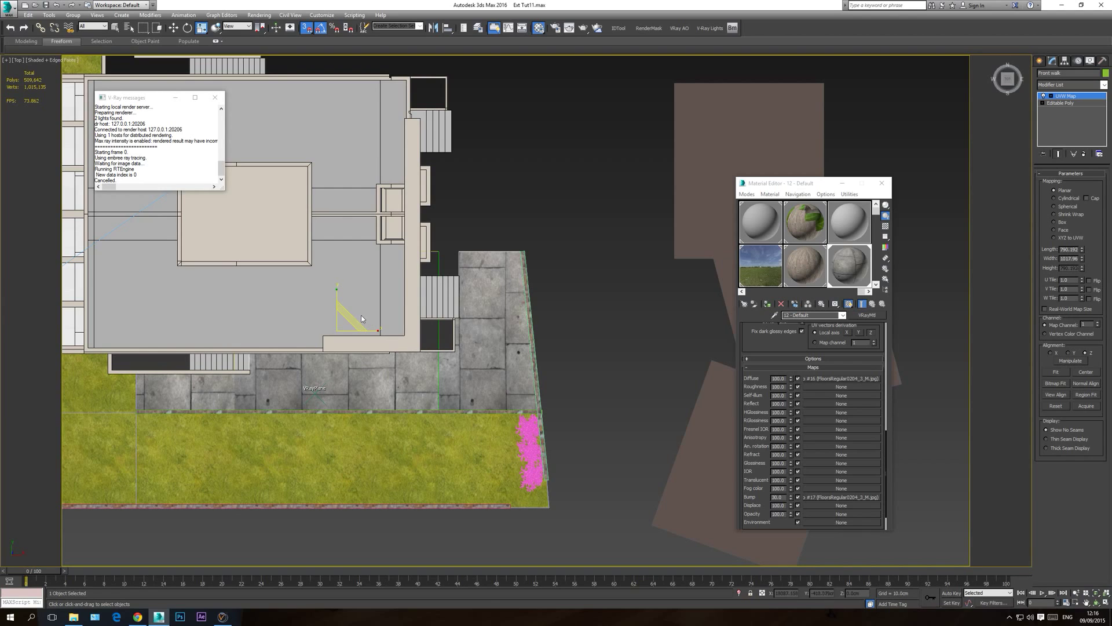
drag(350, 316, 310, 568)
scroll(352, 481, up, 6)
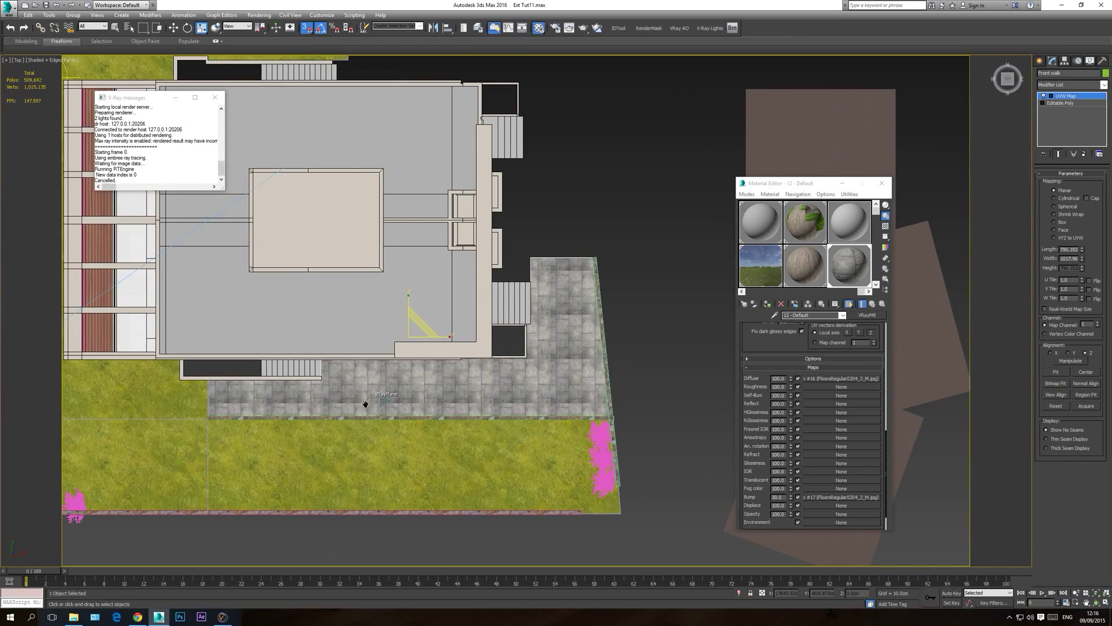
drag(490, 220, 480, 253)
click(882, 182)
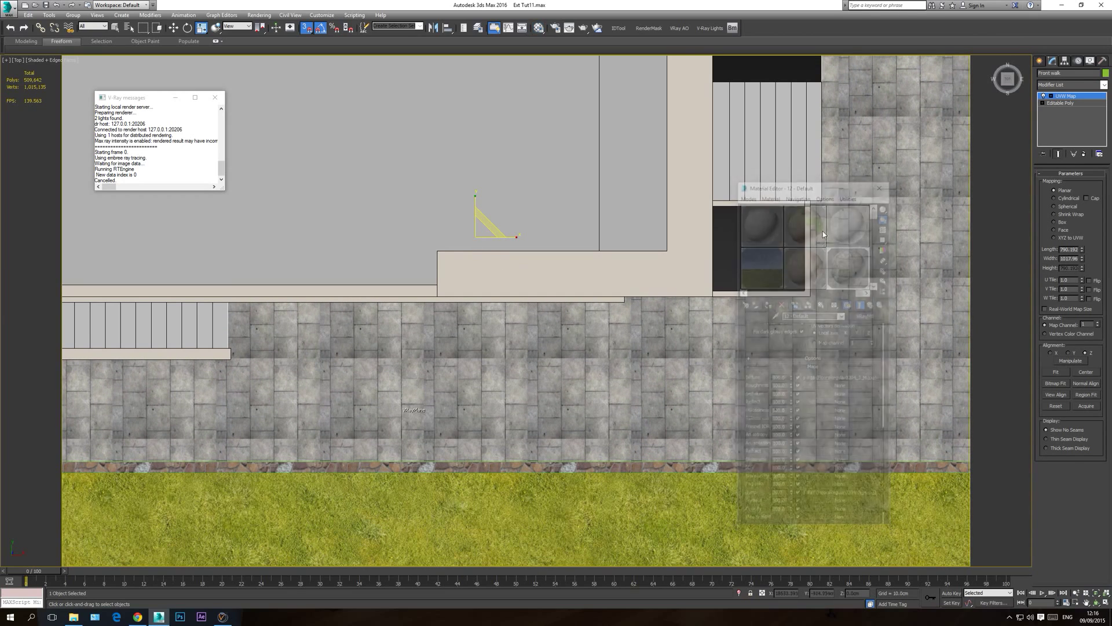
middle_drag(659, 385, 574, 357)
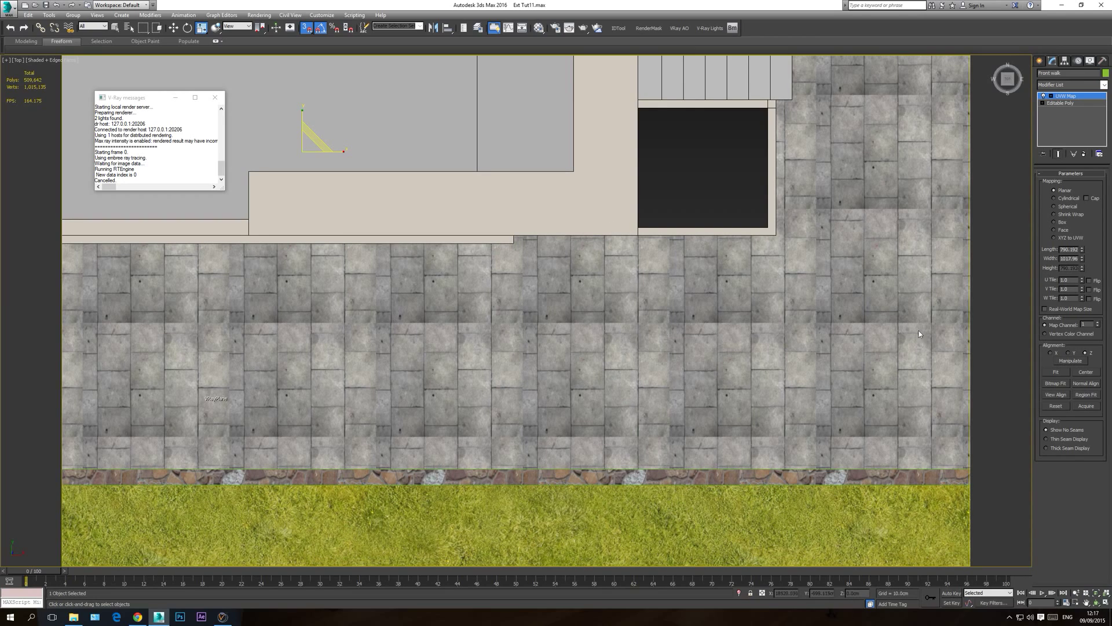
click(1066, 97)
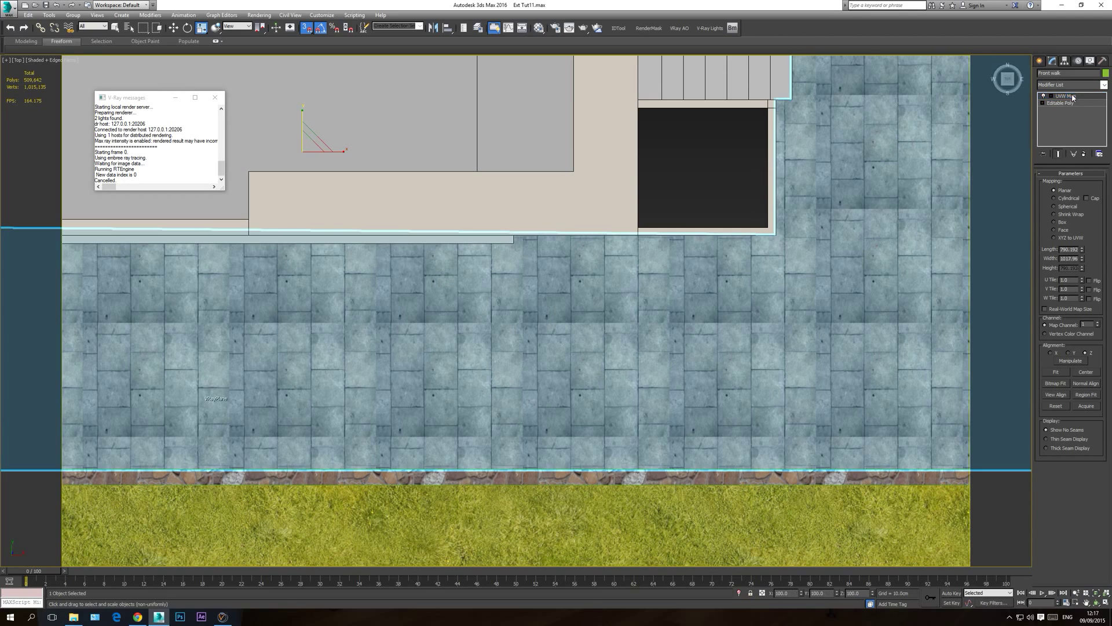
middle_drag(686, 351, 503, 398)
scroll(545, 383, down, 5)
- Deselect the paving and compare it from the VRayCam001 and Top views
click(742, 301)
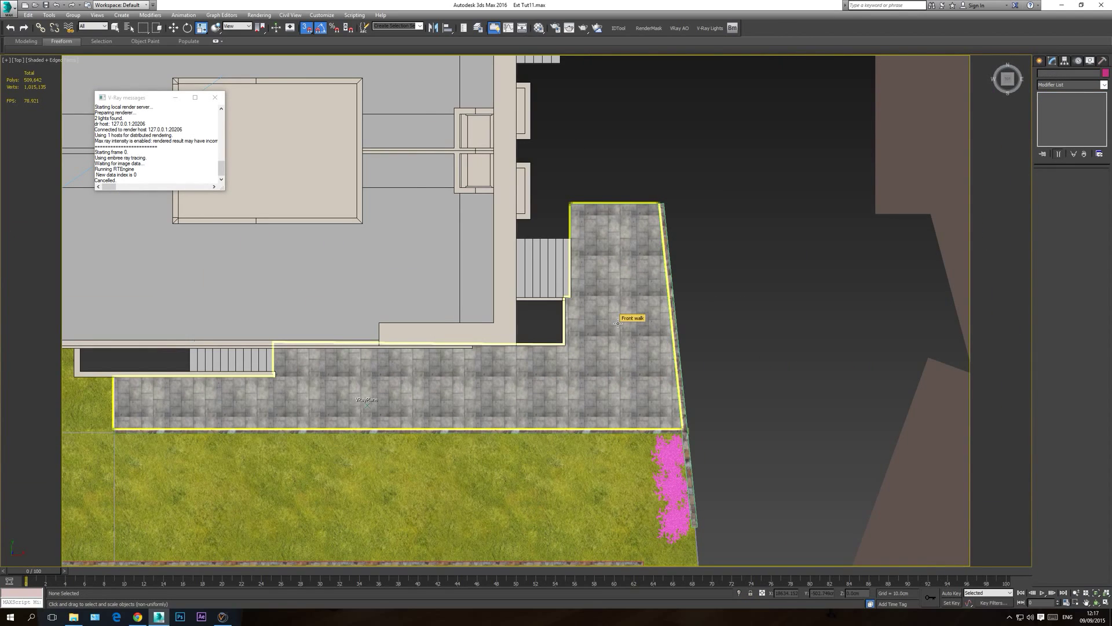
key(c)
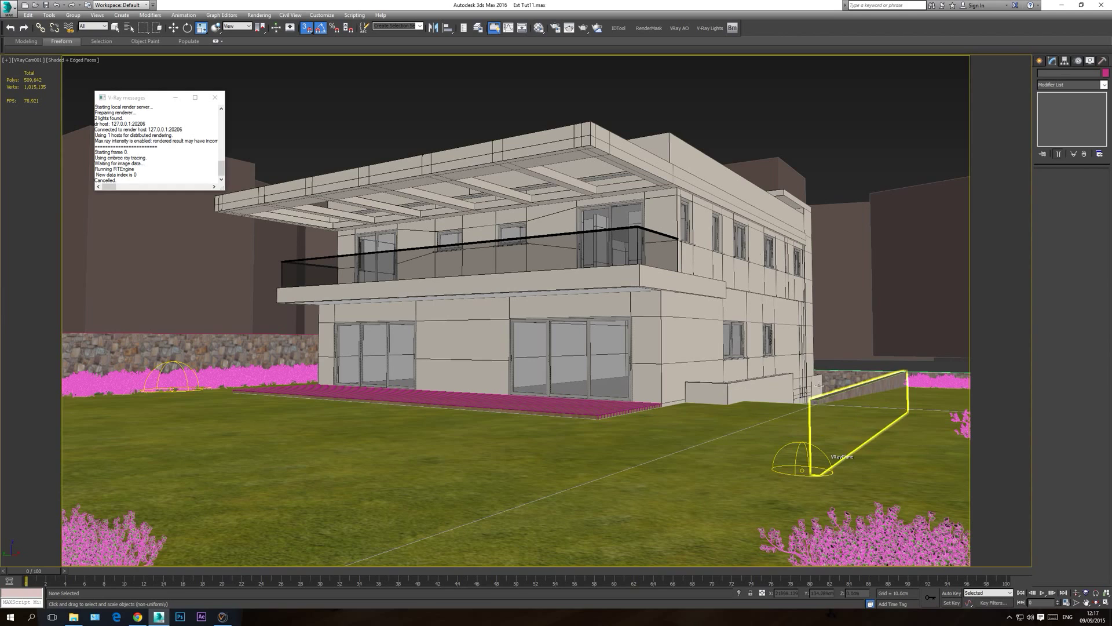
key(t)
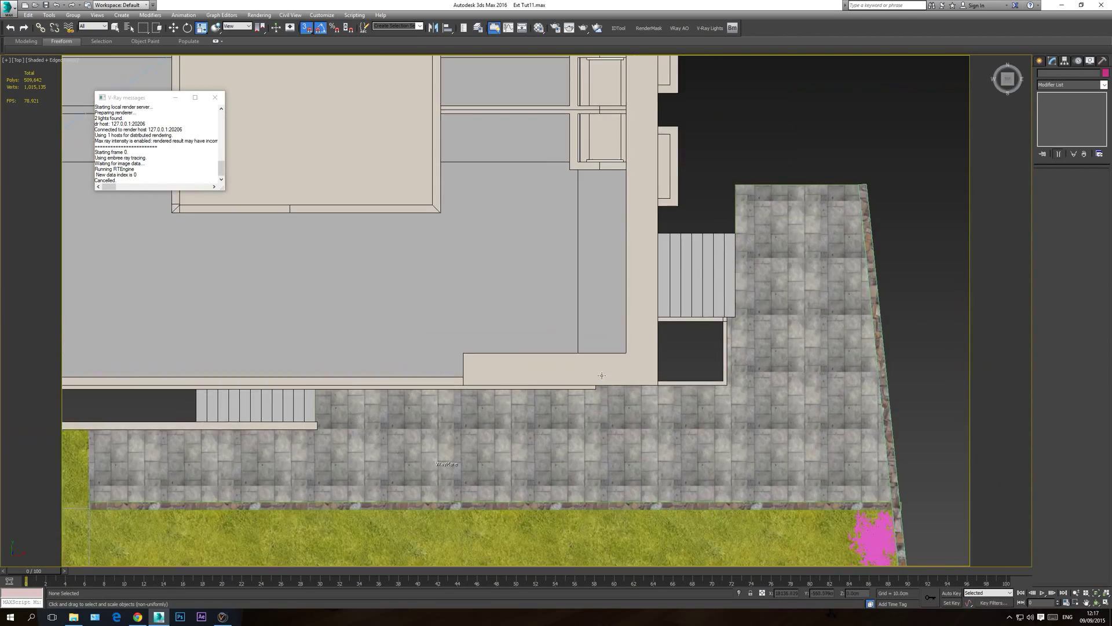
scroll(601, 376, down, 5)
scroll(857, 119, up, 6)
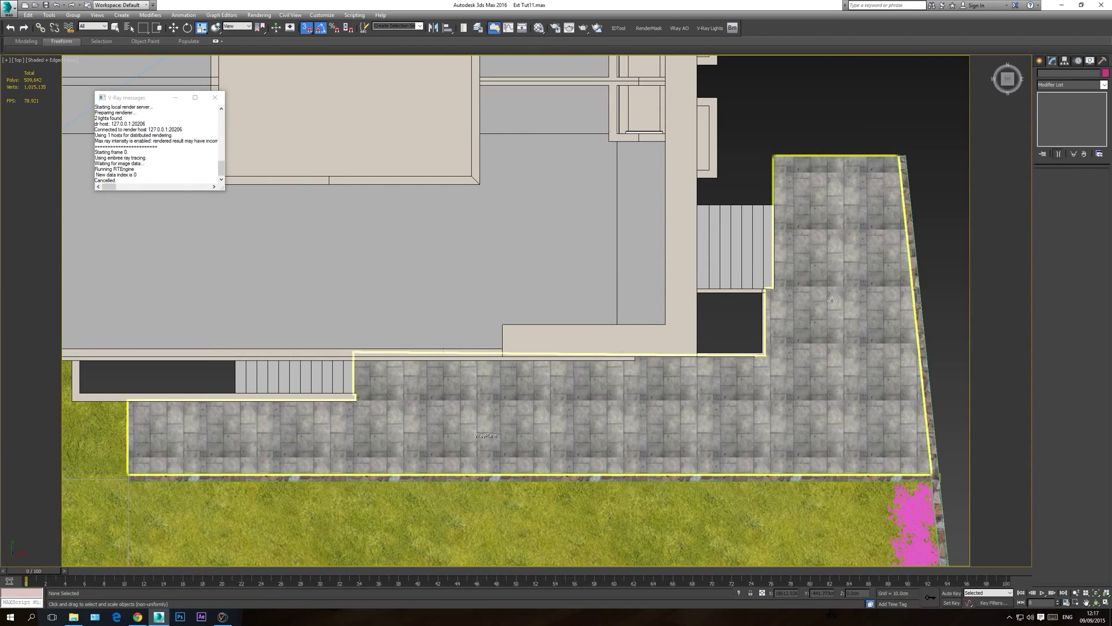
key(c)
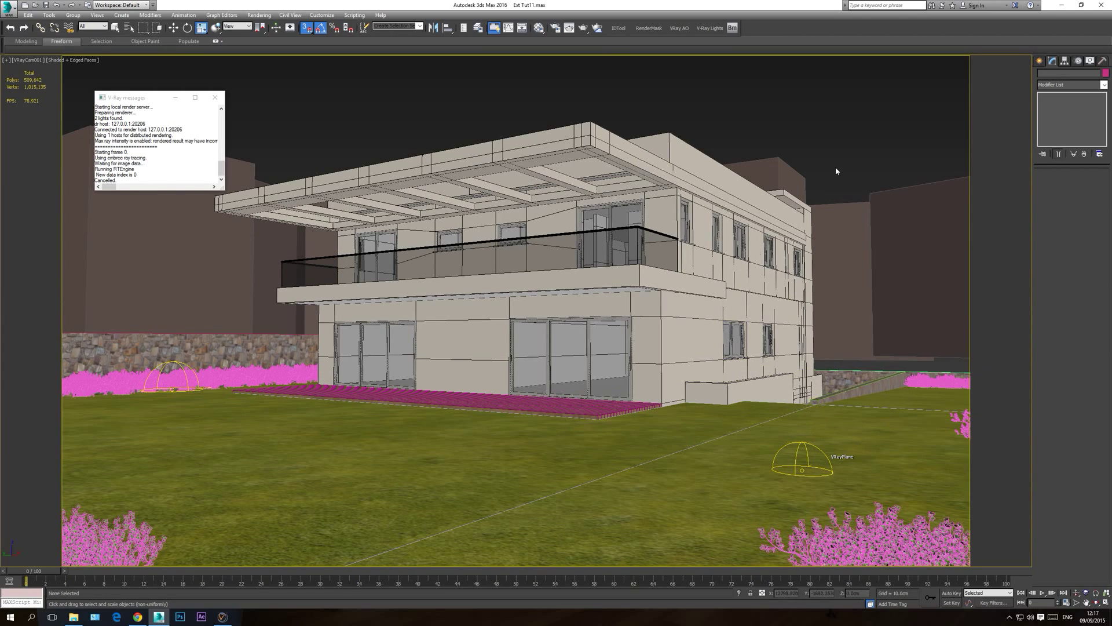
- Orbit the Perspective view overhead, return to the camera and close the V-Ray messages window
key(p)
key(ctrl+r)
drag(566, 317, 520, 353)
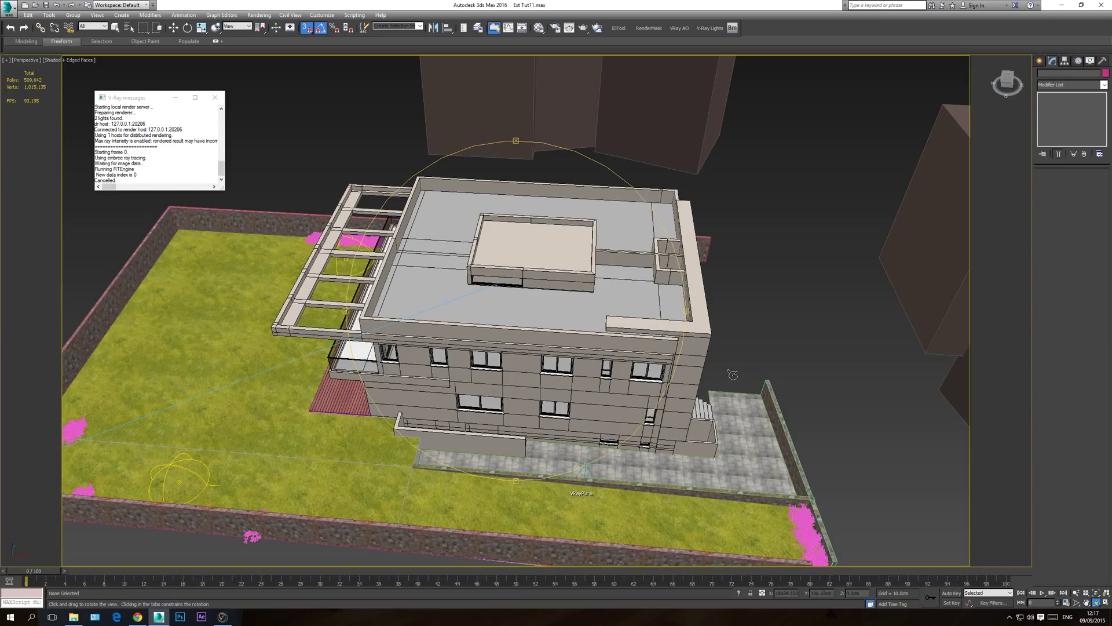
drag(487, 430, 513, 379)
key(c)
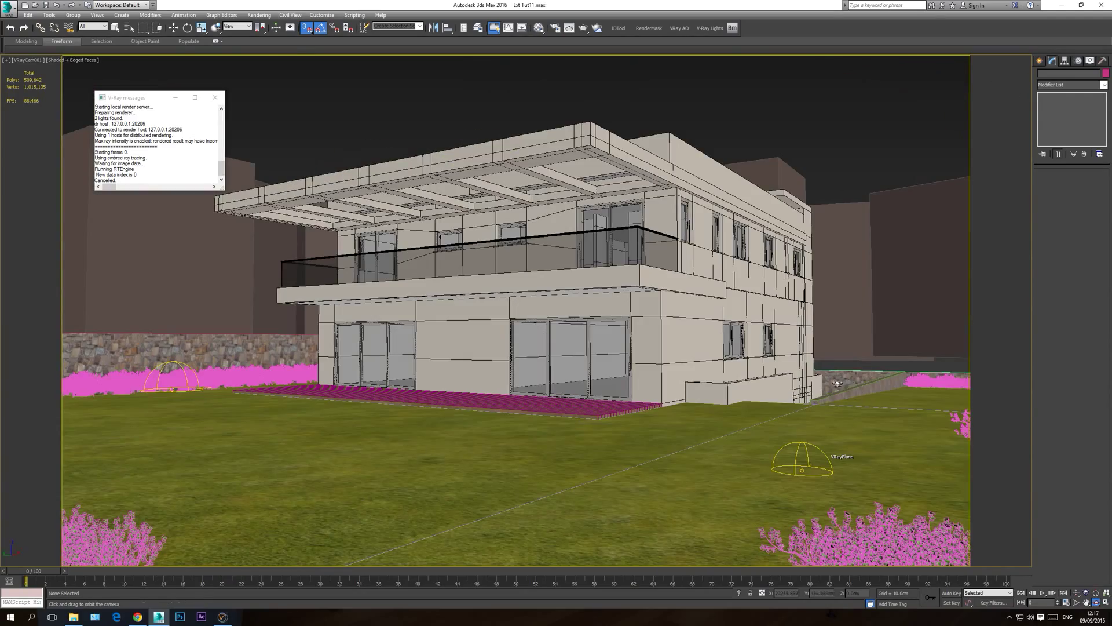
key(r)
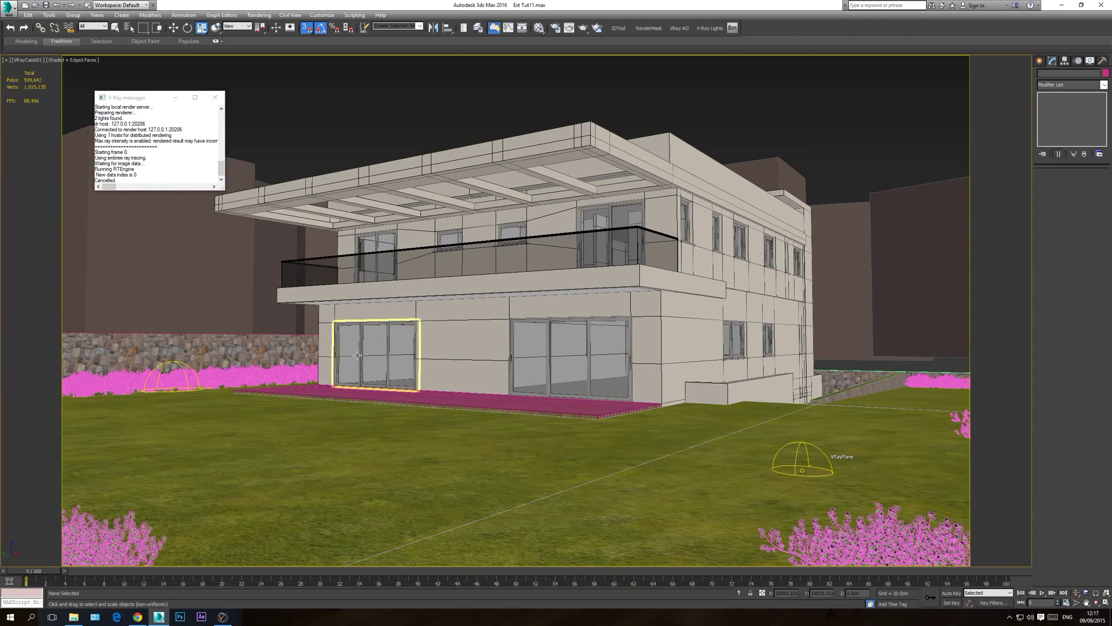
click(215, 97)
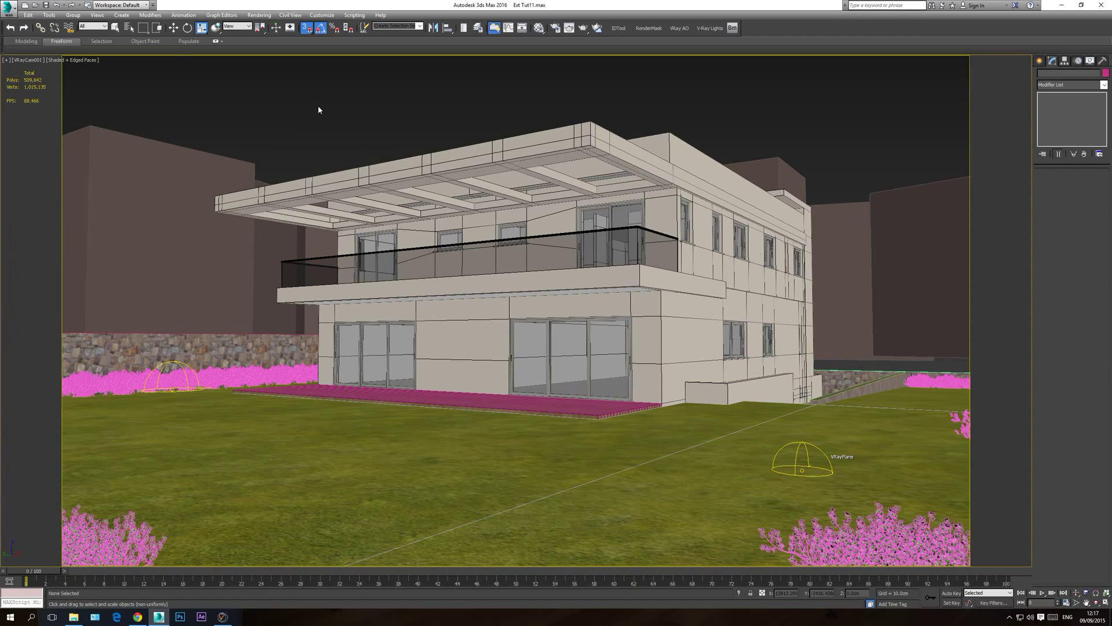
- Orbit and pan the Perspective view to a high oblique look over the lot
key(p)
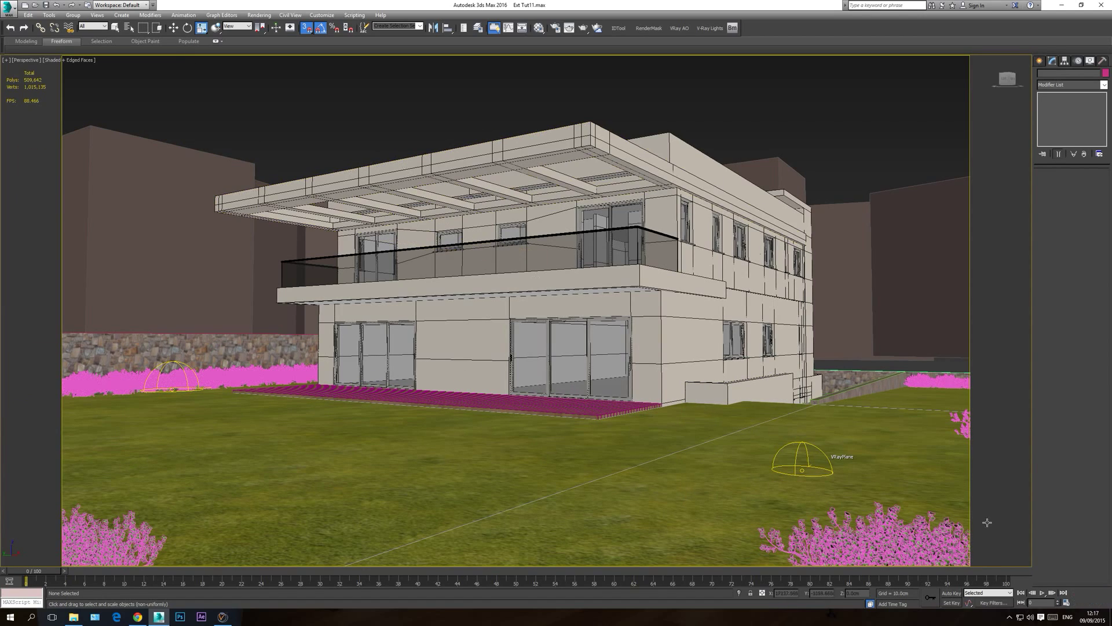
click(1097, 603)
drag(510, 174, 499, 272)
key(r)
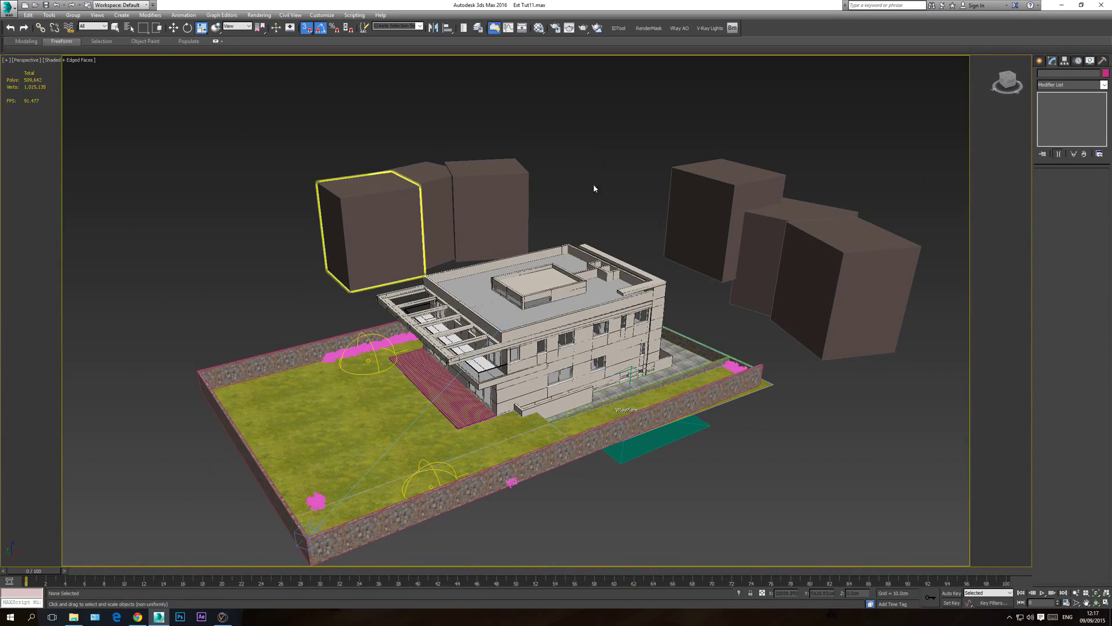
middle_drag(525, 290, 609, 285)
scroll(557, 307, up, 3)
middle_drag(394, 371, 441, 322)
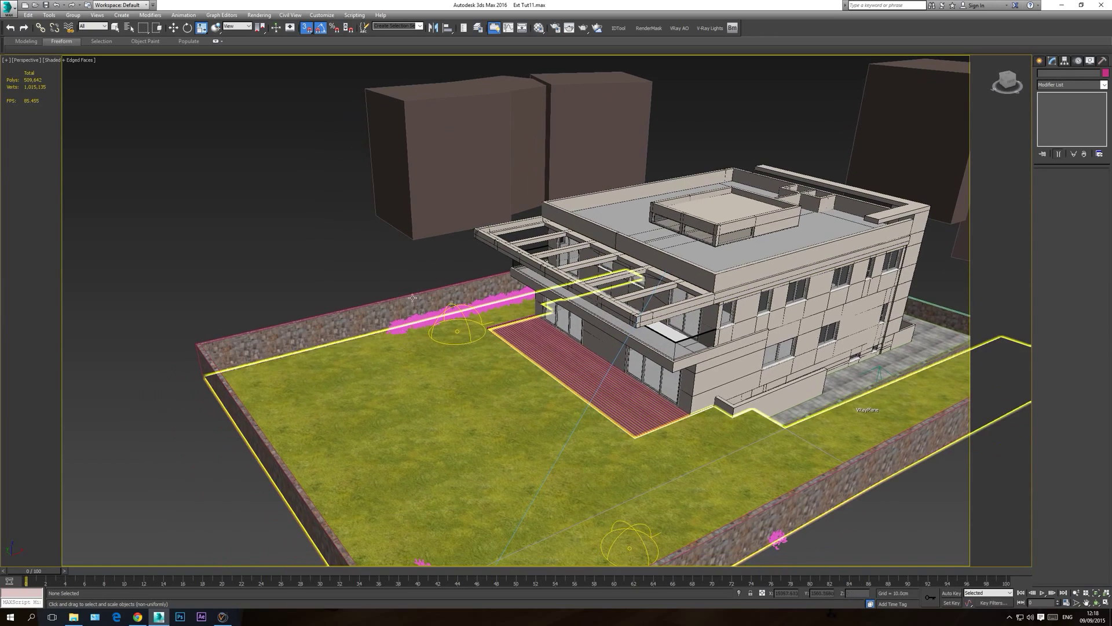
scroll(452, 235, down, 3)
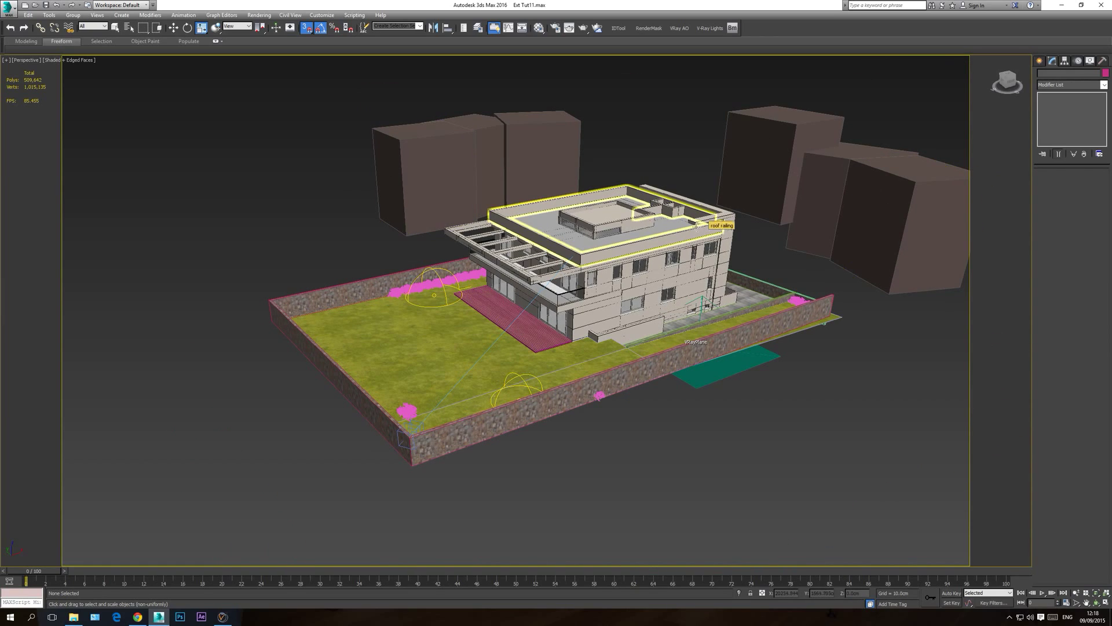
scroll(339, 235, down, 3)
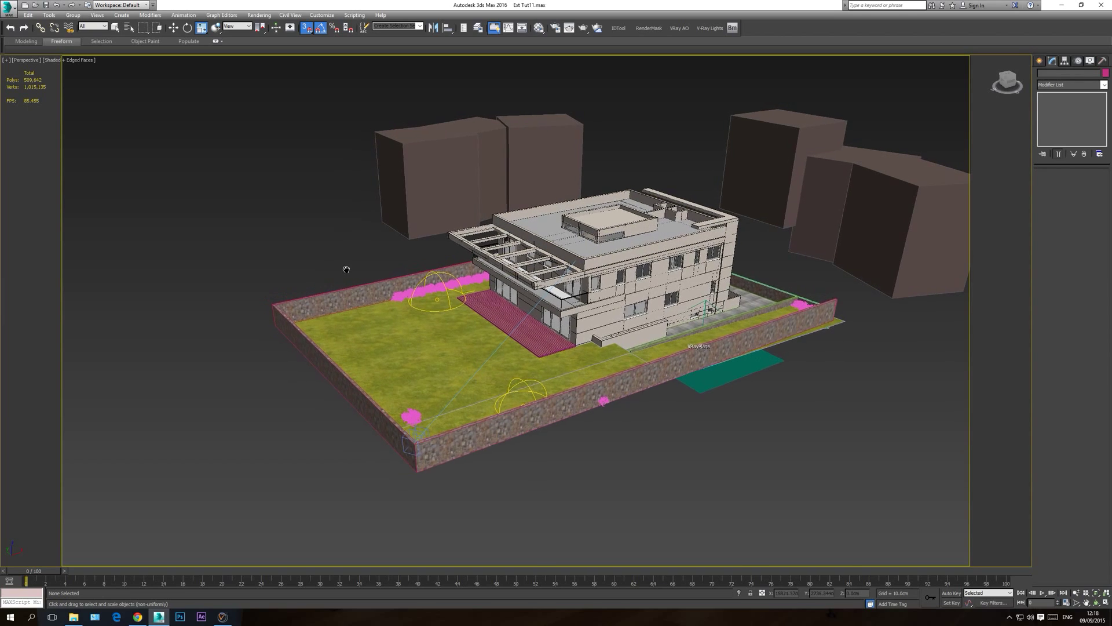
scroll(347, 224, up, 5)
scroll(357, 213, down, 4)
scroll(374, 192, up, 1)
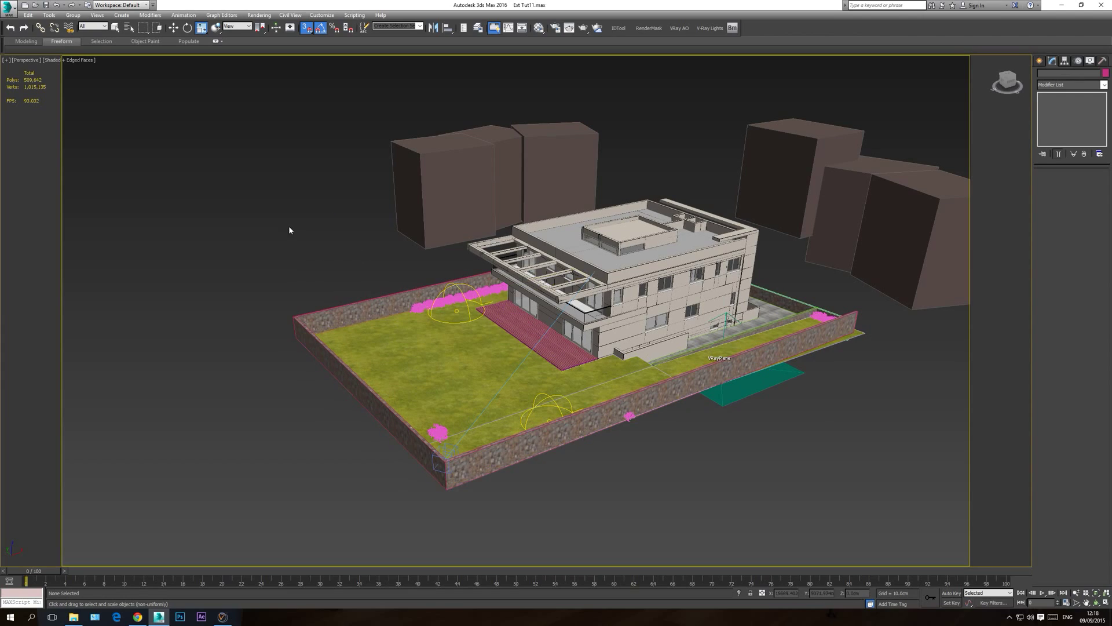
- Start a Merge and browse the backup drive to the chestnut tree's Models folder
click(8, 8)
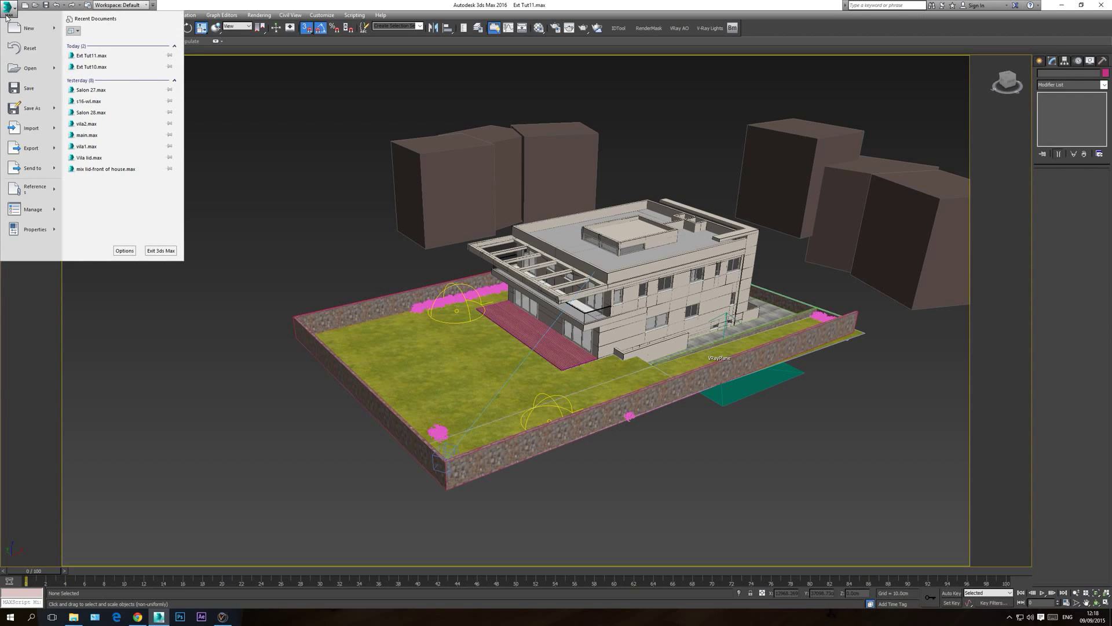
mouse_move(26, 128)
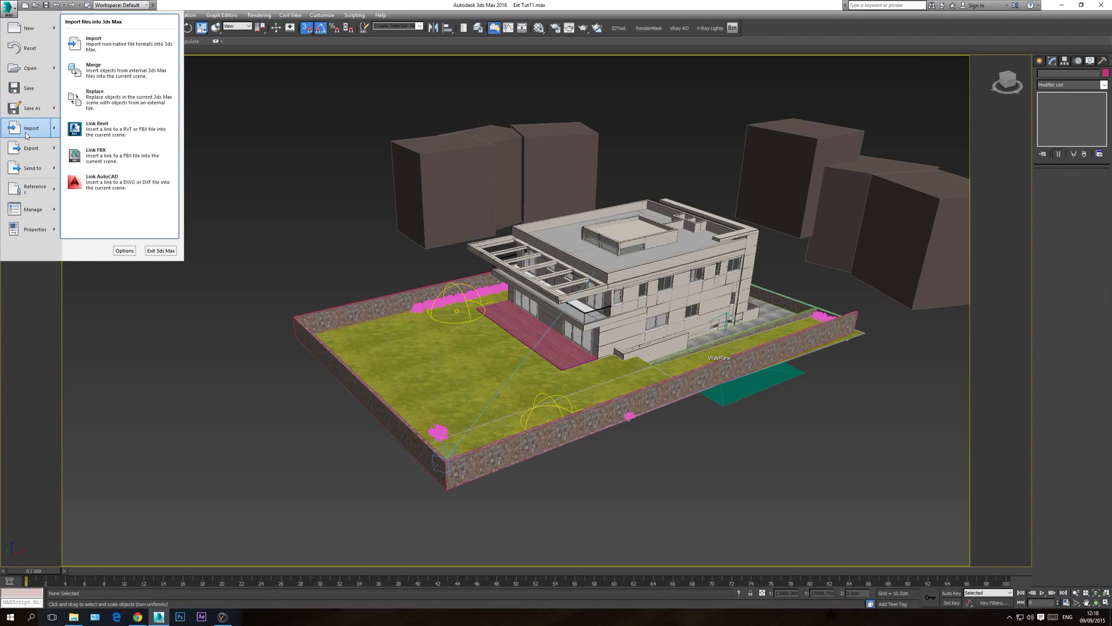
click(101, 72)
click(109, 36)
click(84, 184)
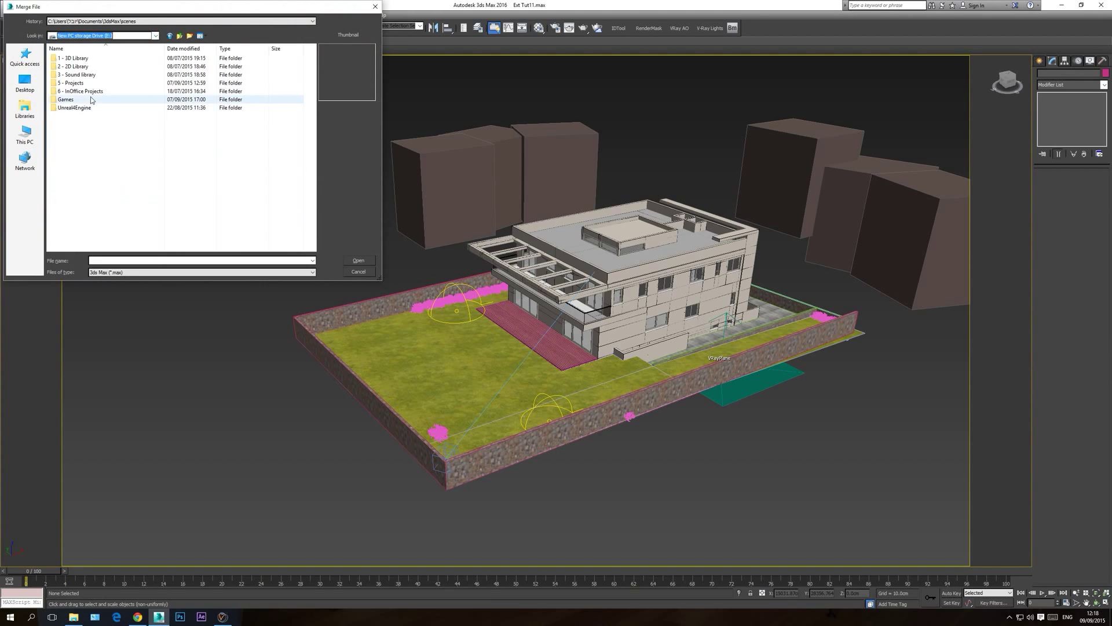
double_click(82, 96)
double_click(80, 116)
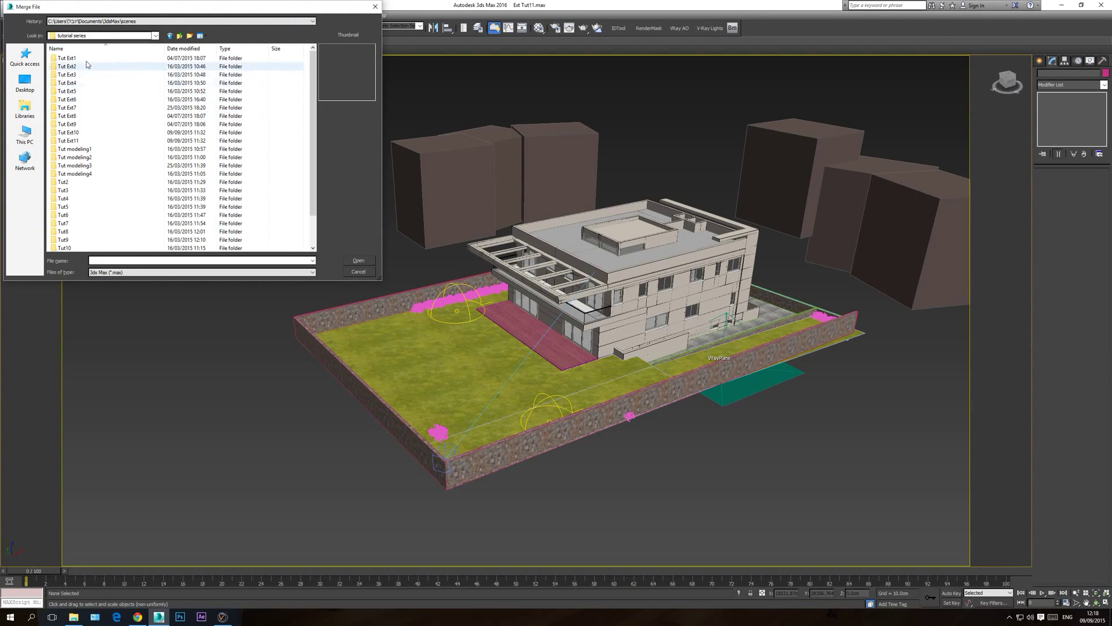
double_click(80, 141)
double_click(68, 59)
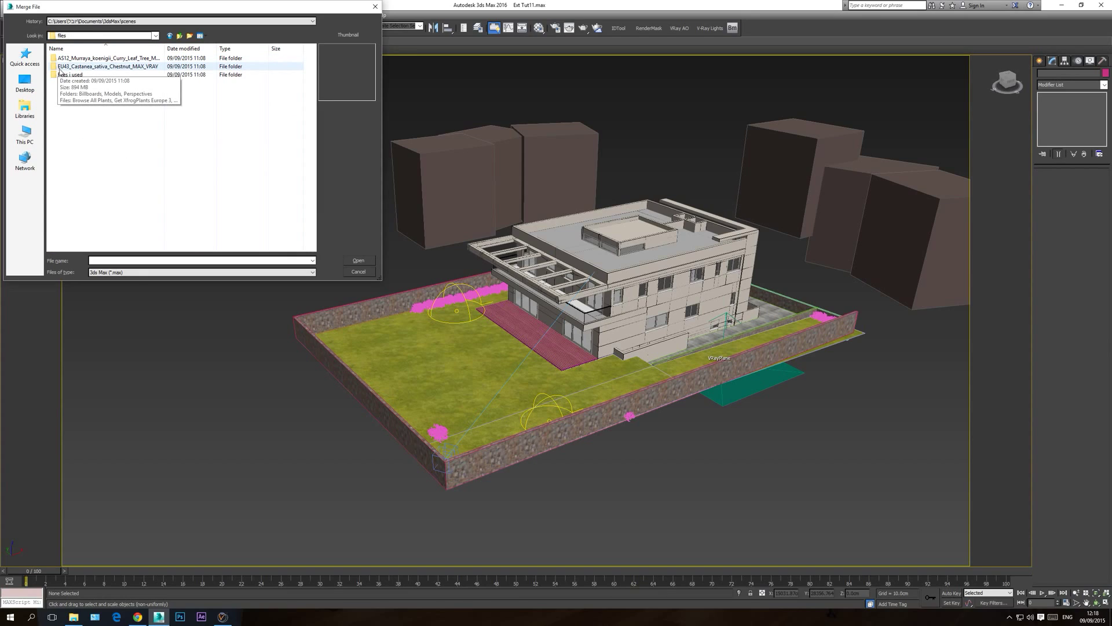
double_click(78, 66)
double_click(75, 66)
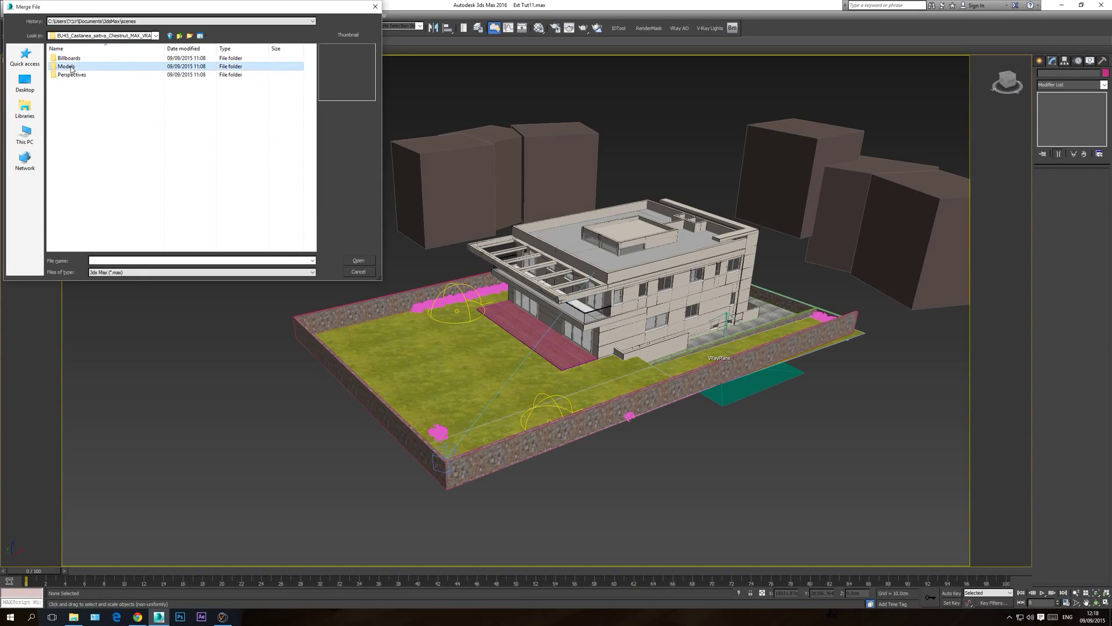
- Merge EU43_4.max, renaming its duplicate leaf material to EU43_Leaf2_shd2
click(214, 76)
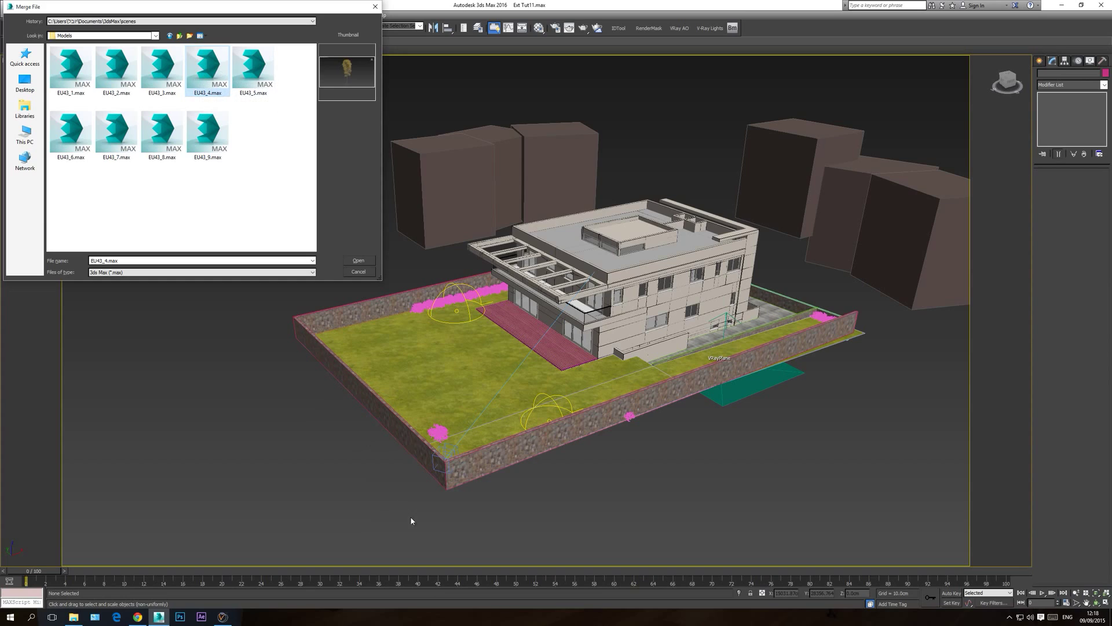
double_click(215, 95)
double_click(492, 231)
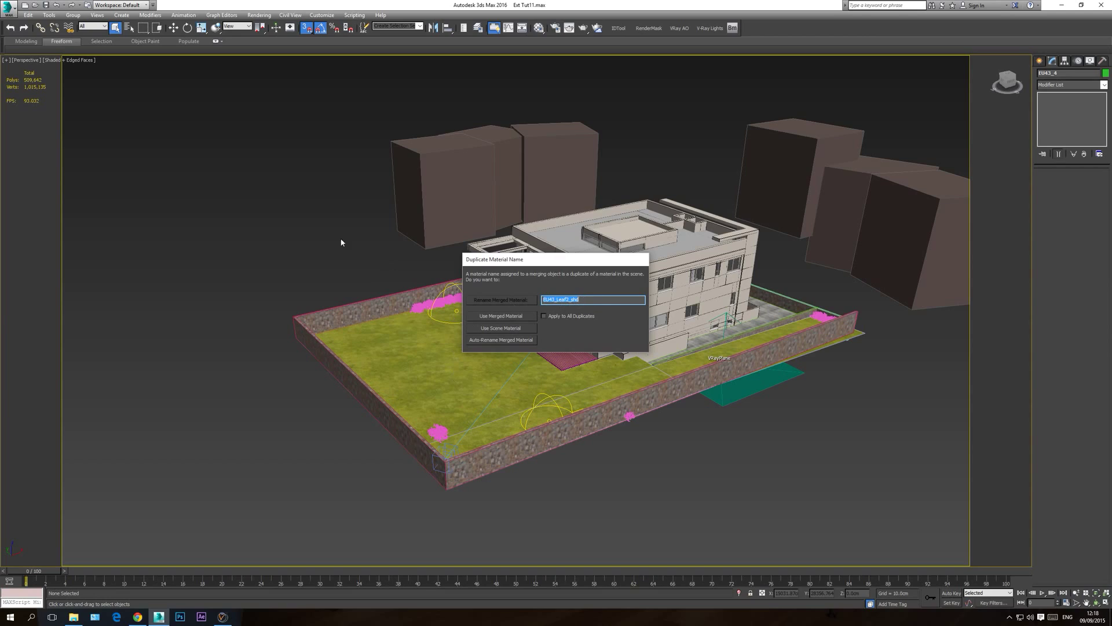
click(590, 300)
text(2)
click(502, 300)
- In Top view, move the merged EU43_4 tree group onto the lot near its left edge
key(t)
scroll(284, 407, down, 15)
key(alt+q)
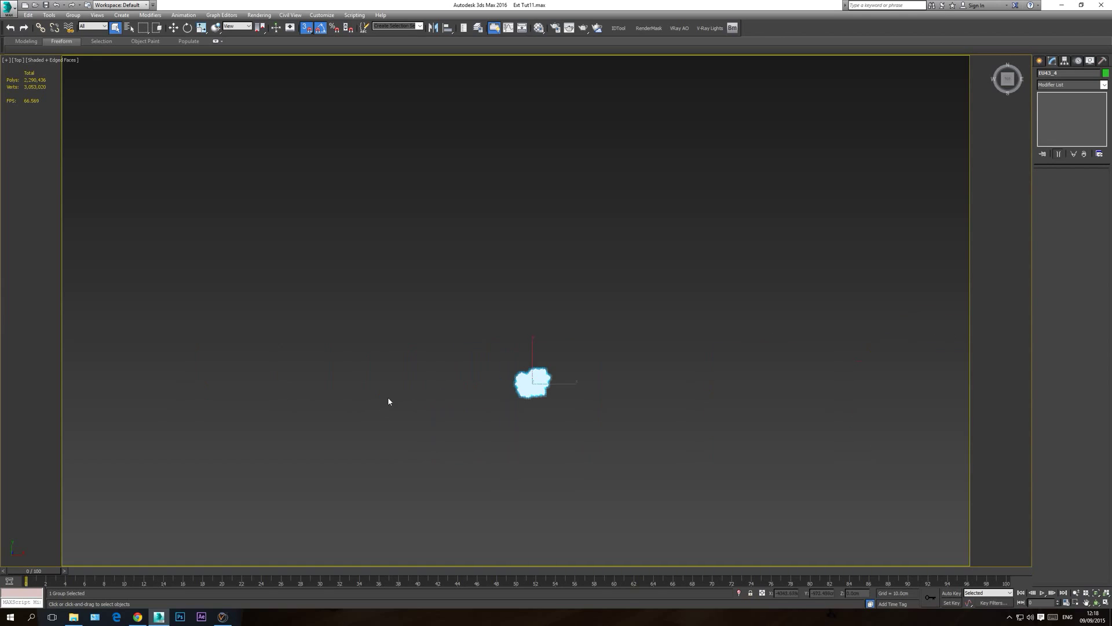
click(174, 28)
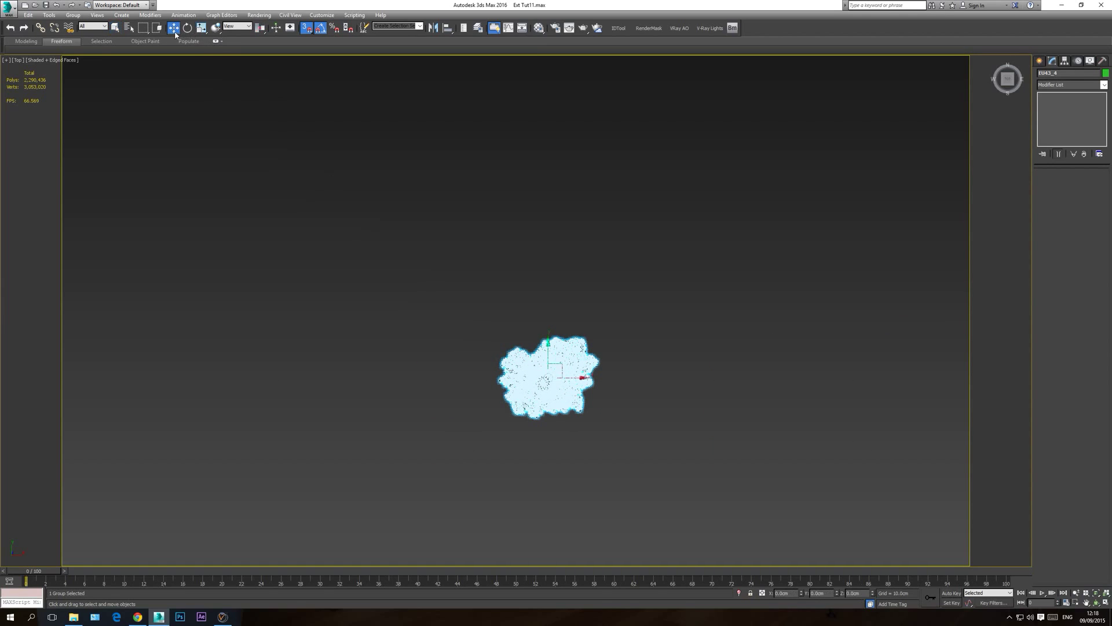
key(alt+q)
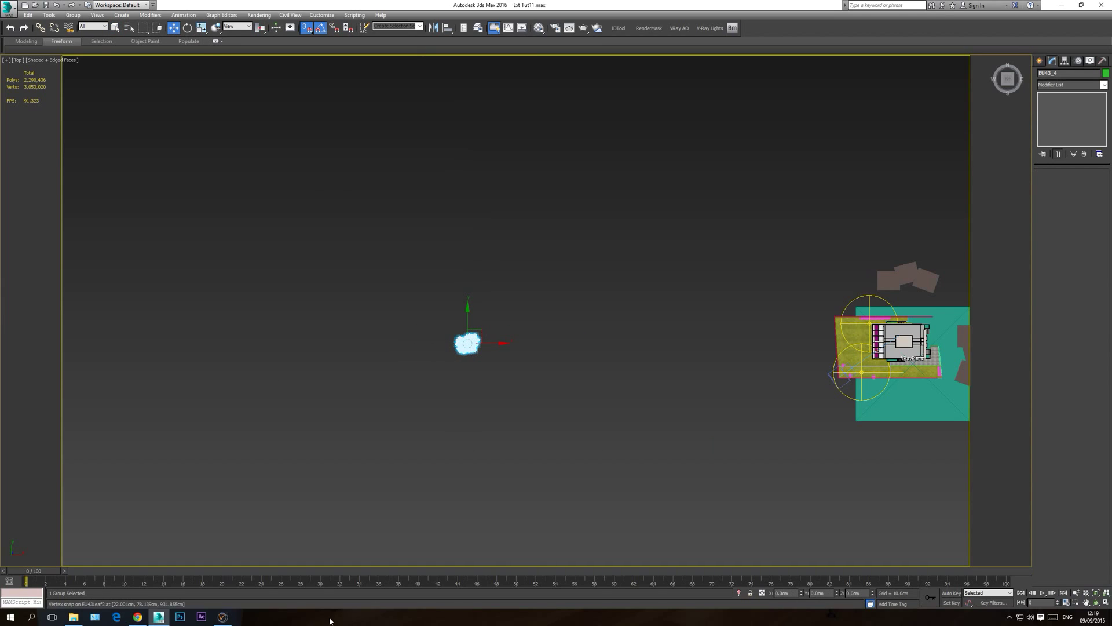
click(309, 28)
drag(478, 336, 859, 323)
middle_drag(859, 322, 582, 333)
scroll(527, 331, up, 8)
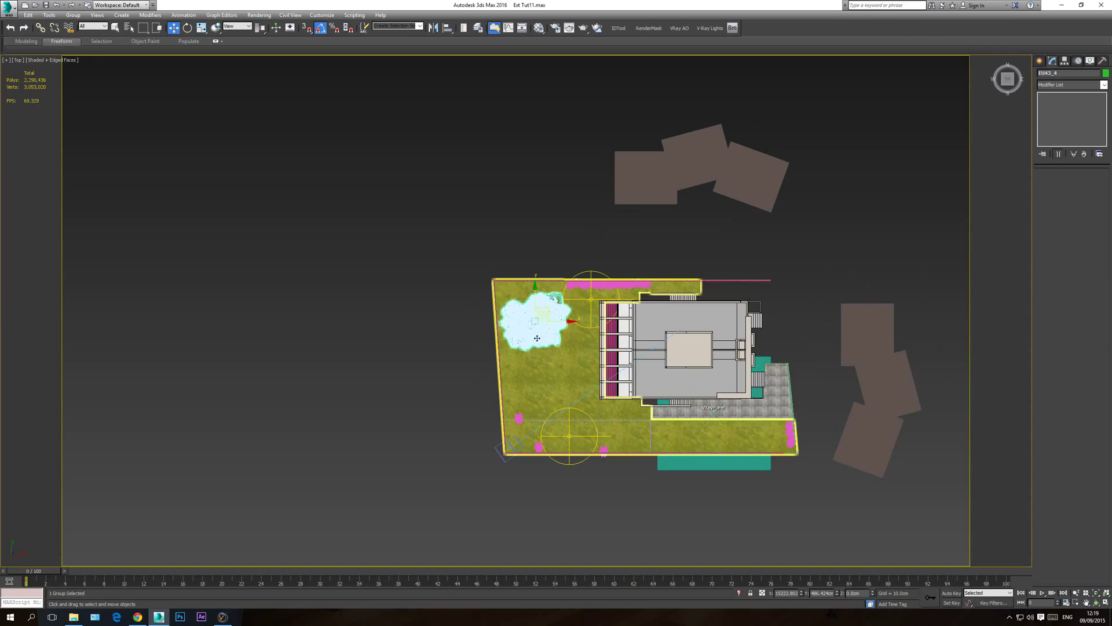
scroll(553, 352, up, 2)
drag(563, 283, 539, 336)
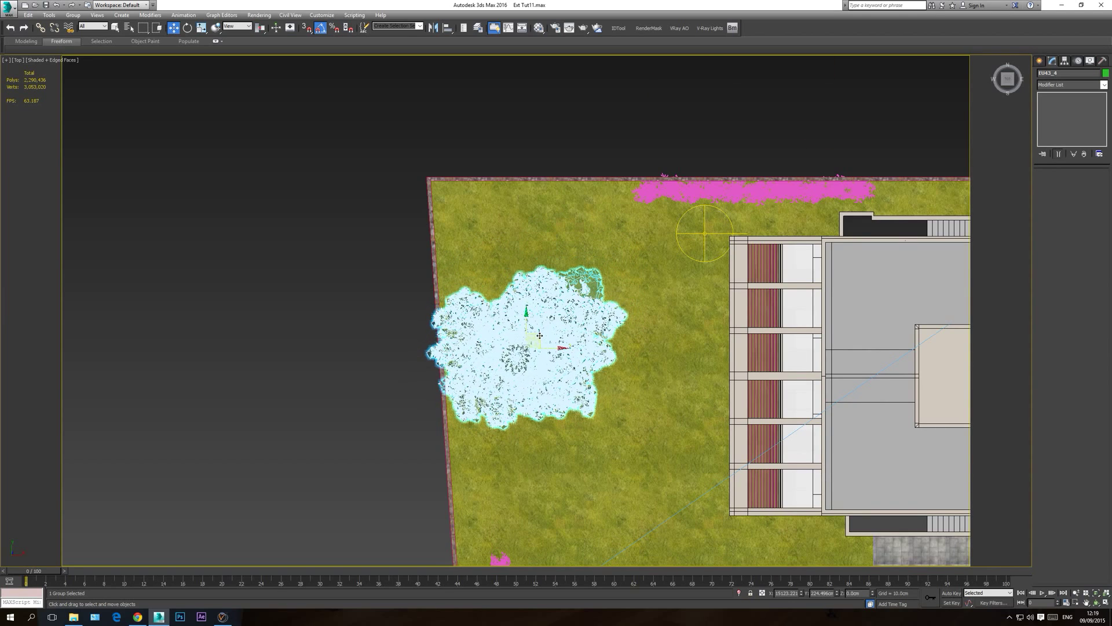
- In Front view, scale the tree to about 70% and lower it to ground level
key(f)
scroll(580, 377, down, 12)
scroll(423, 377, up, 4)
key(F3)
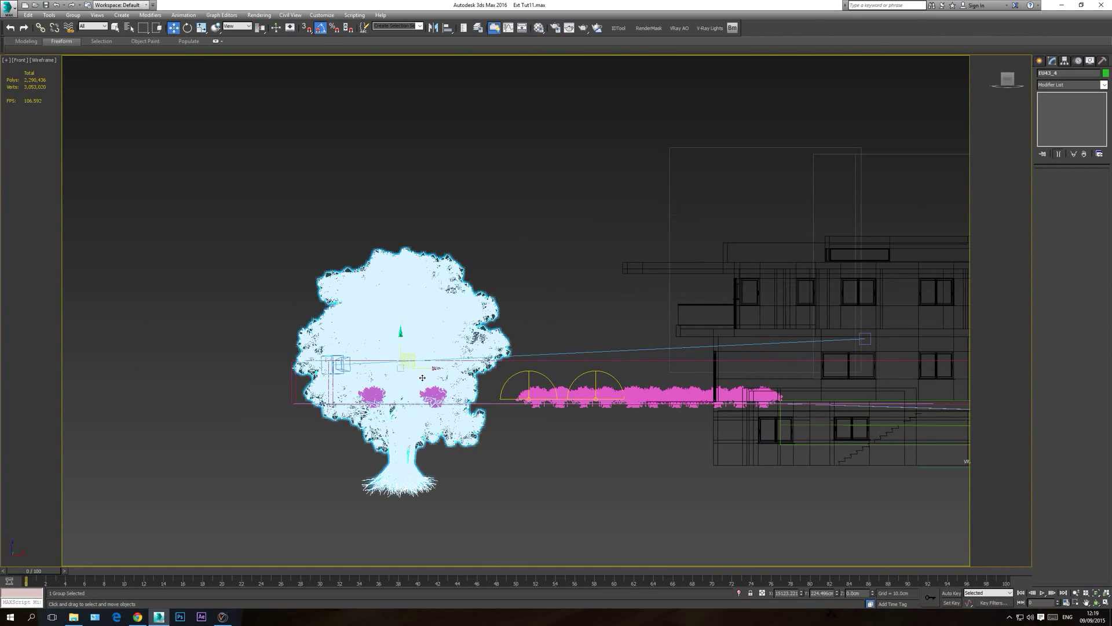
drag(400, 347, 392, 316)
click(201, 28)
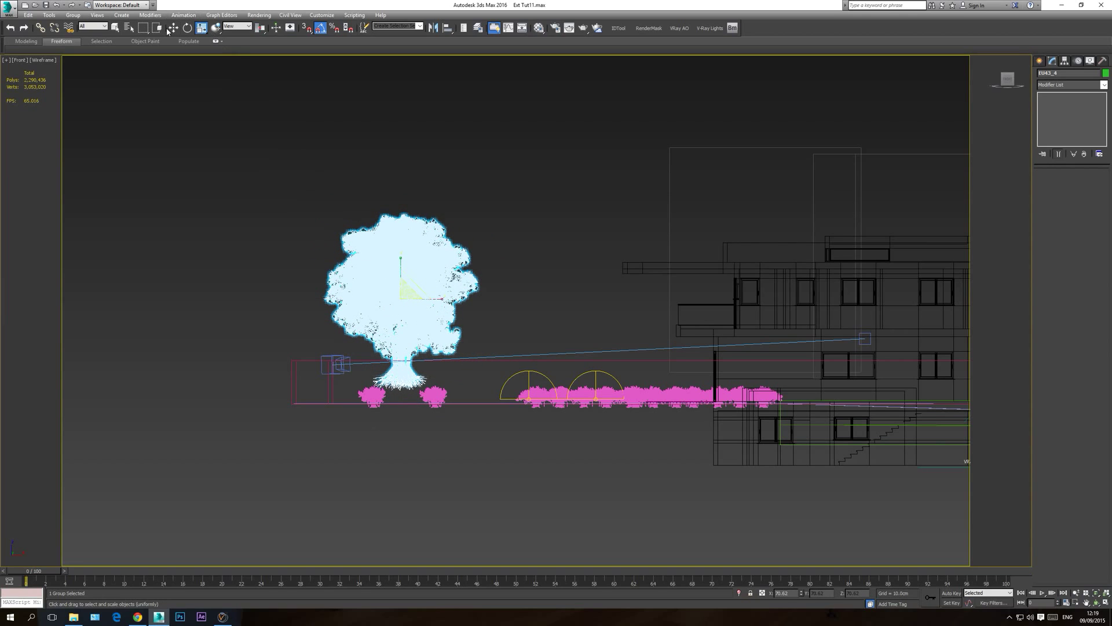
key(r)
key(w)
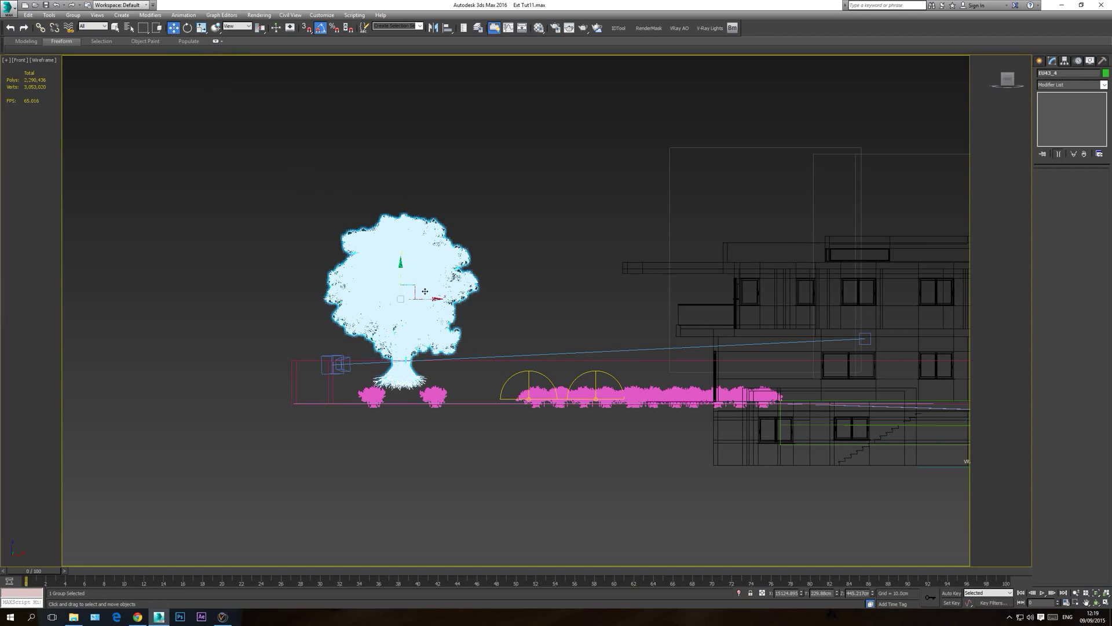
drag(402, 272, 390, 305)
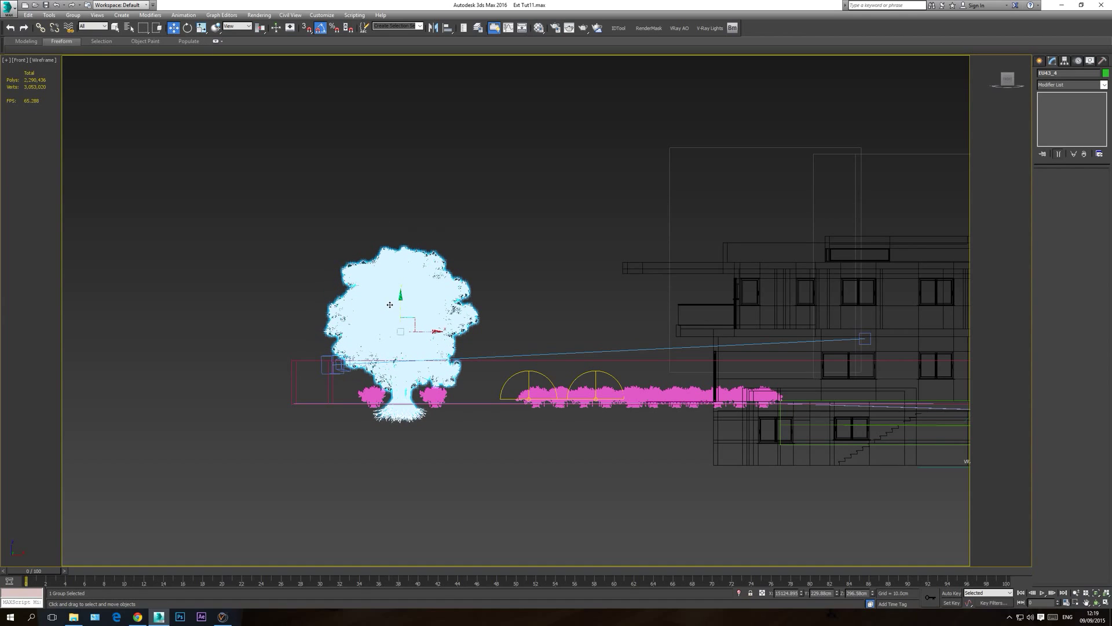
key(c)
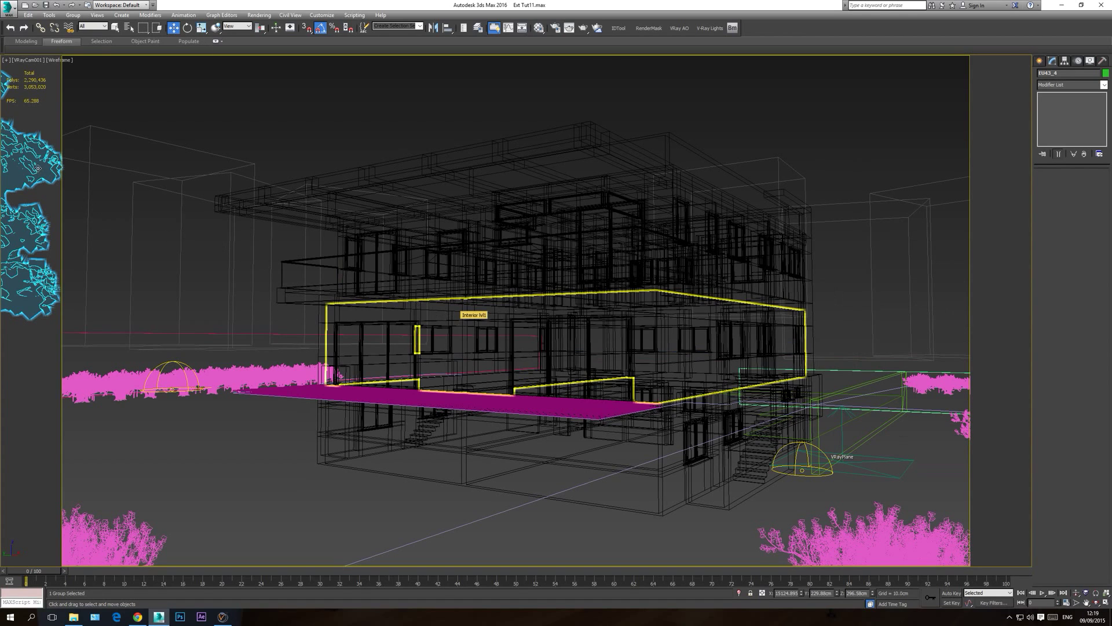
key(F3)
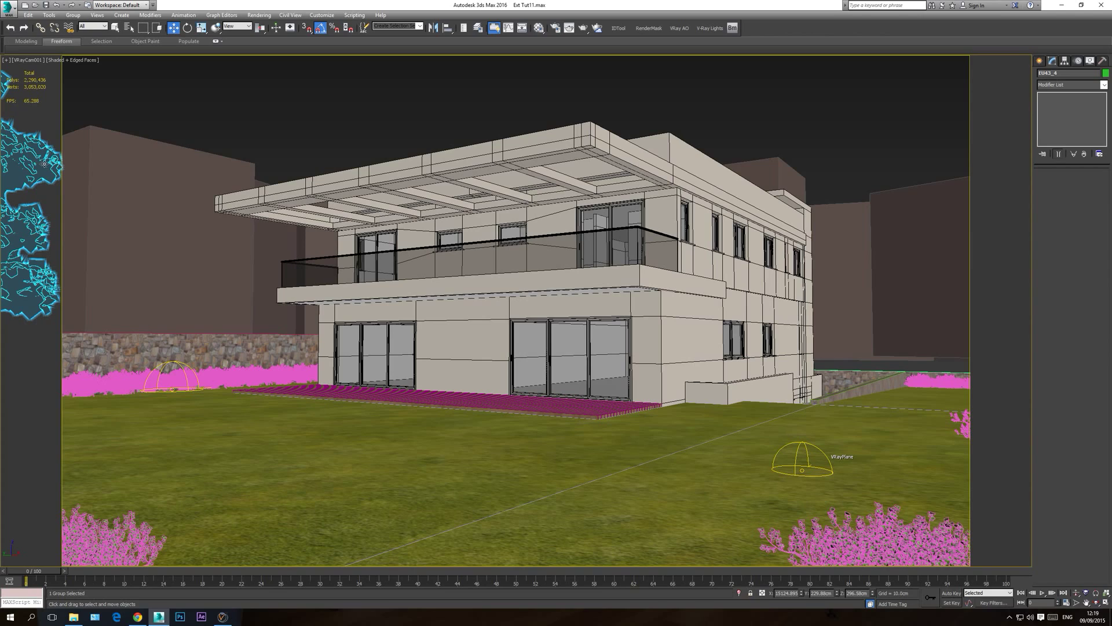
- In Top view, make an instanced copy of the tree toward the lot's bottom edge
drag(32, 166, 83, 371)
click(277, 106)
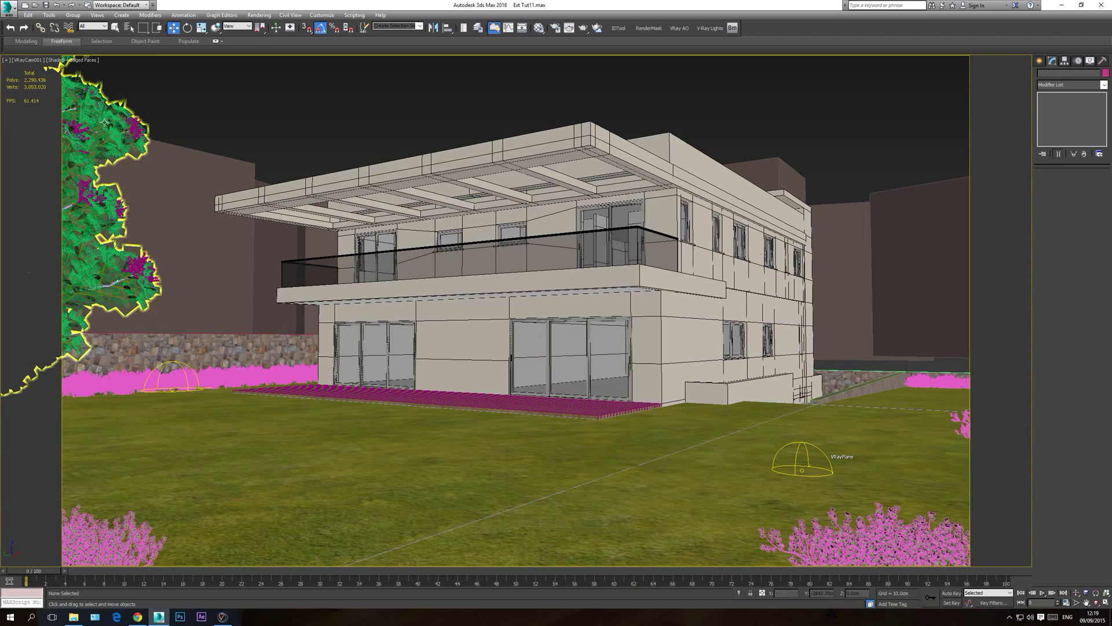
key(F4)
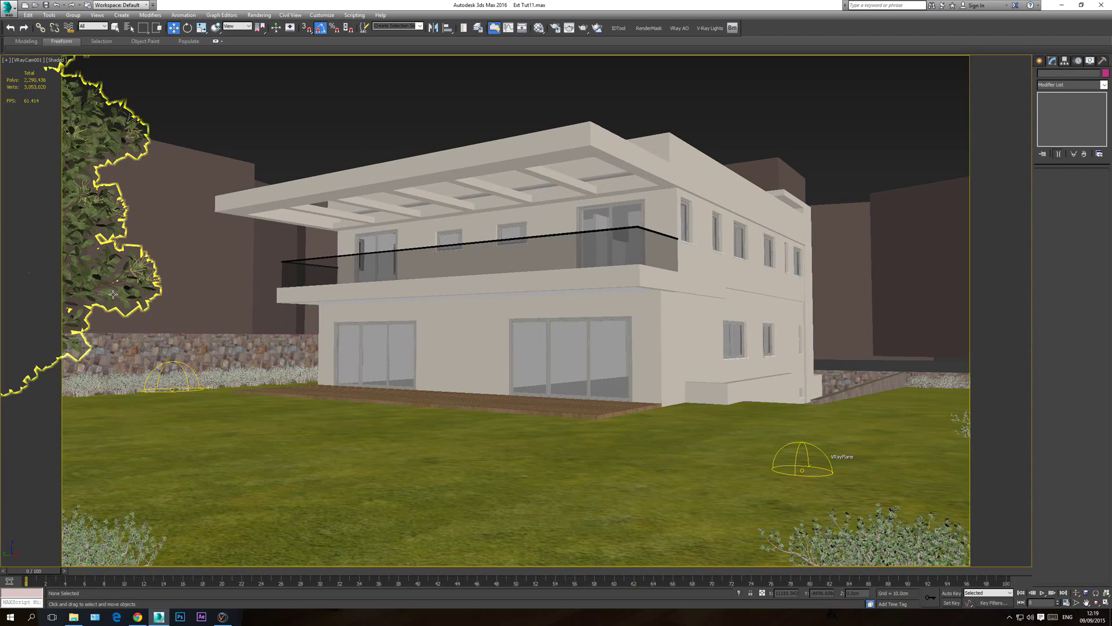
click(88, 260)
key(t)
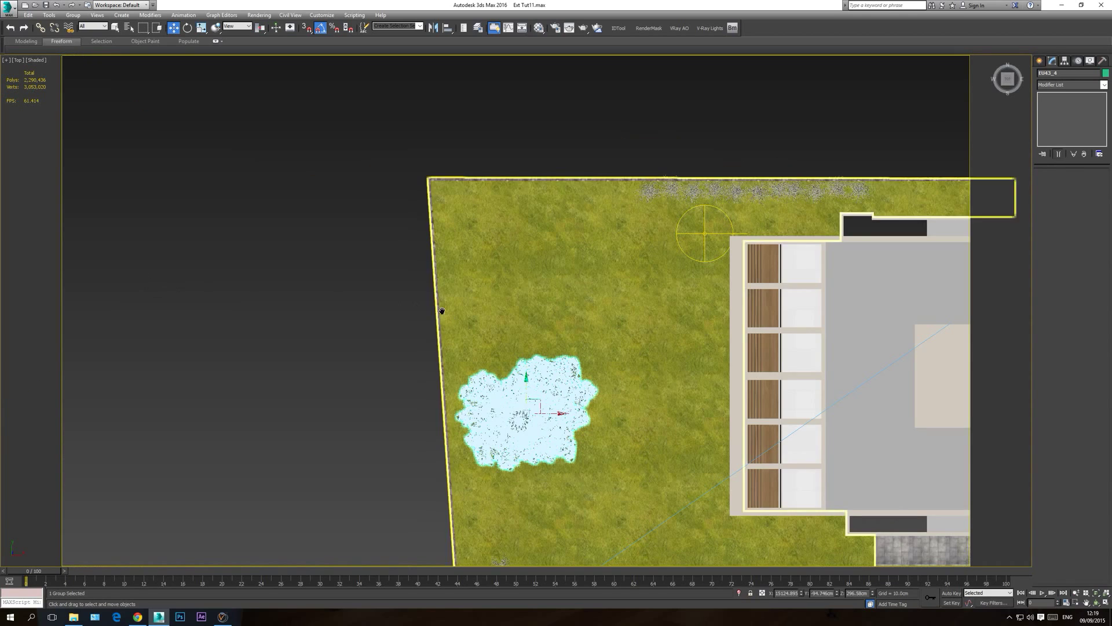
scroll(421, 286, down, 4)
shift+drag(422, 300, 508, 406)
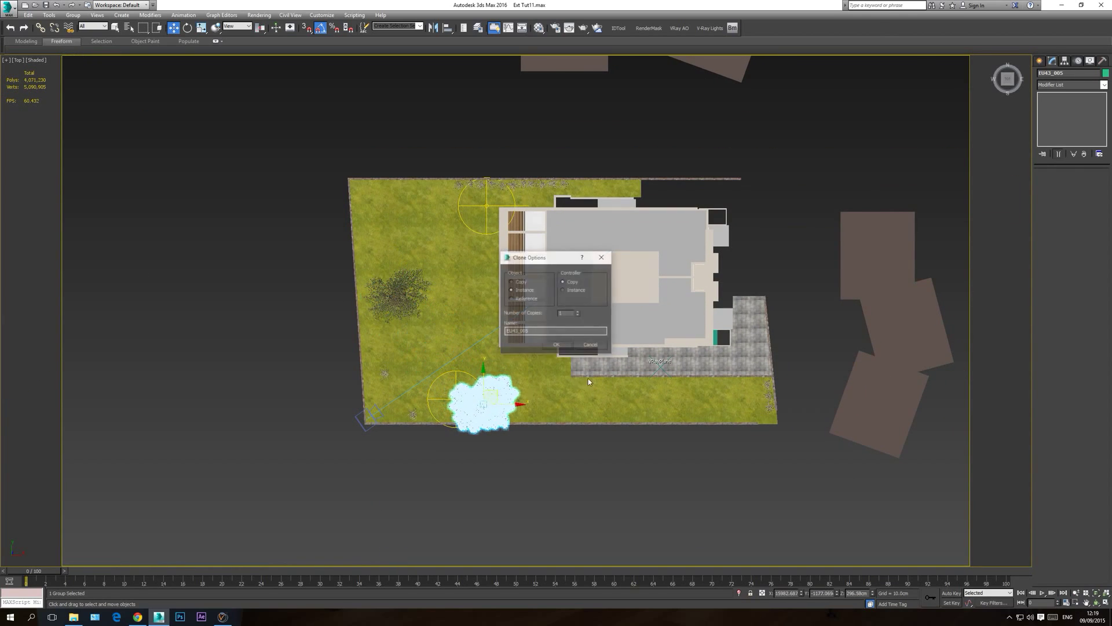
click(558, 345)
- Rotate the copied tree and move it to the right side of the camera shot
key(e)
mouse_move(527, 406)
mouse_down()
mouse_move(517, 493)
mouse_move(516, 482)
mouse_up()
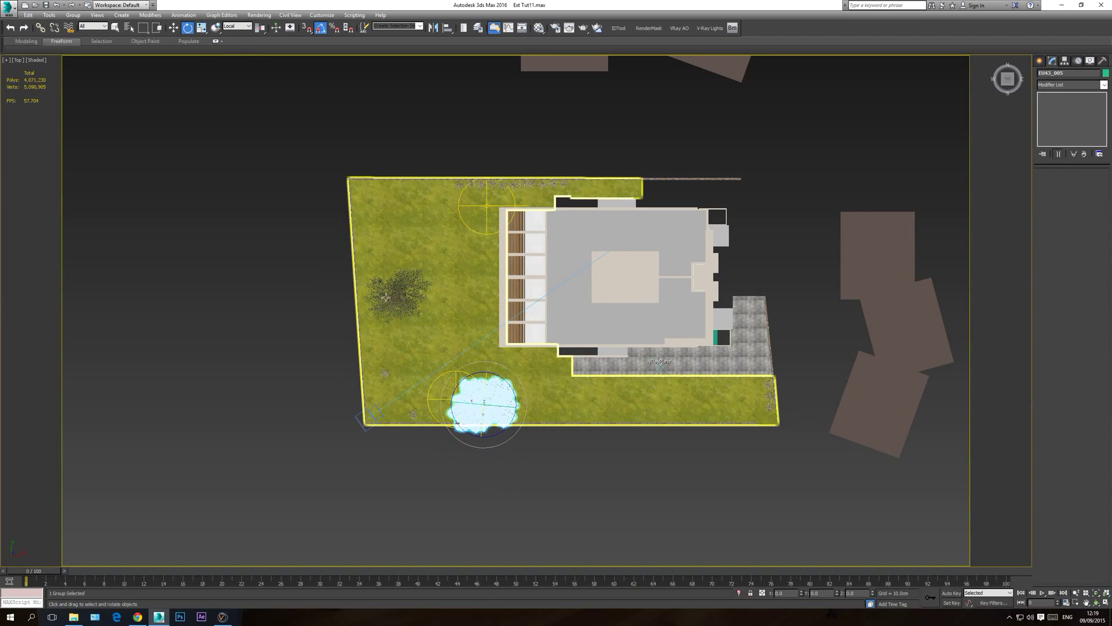
key(c)
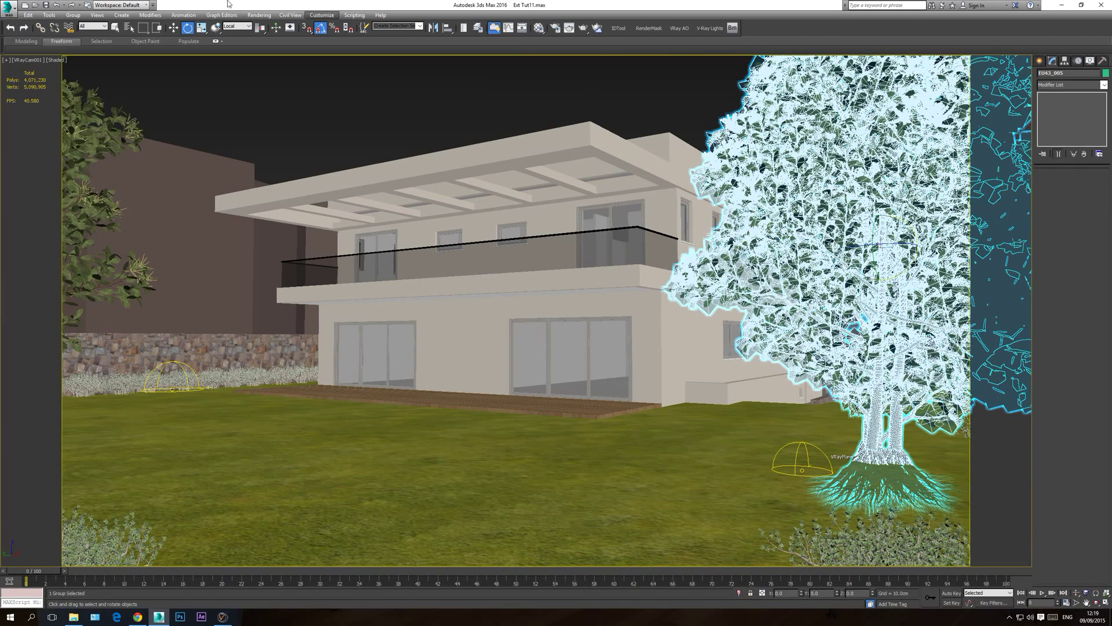
click(174, 29)
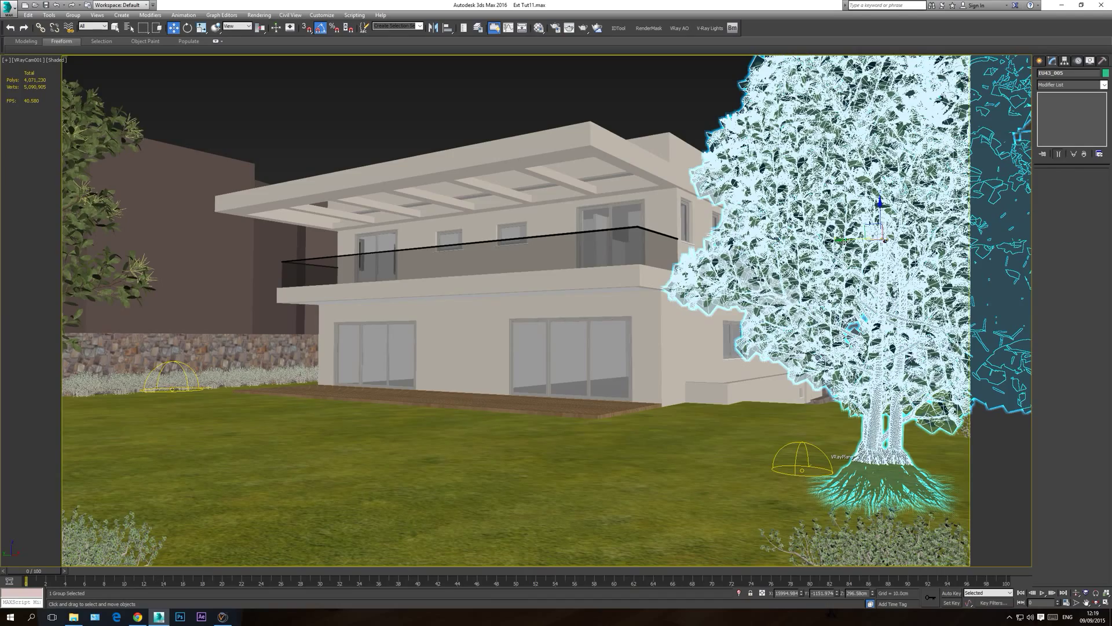
drag(845, 240, 1097, 239)
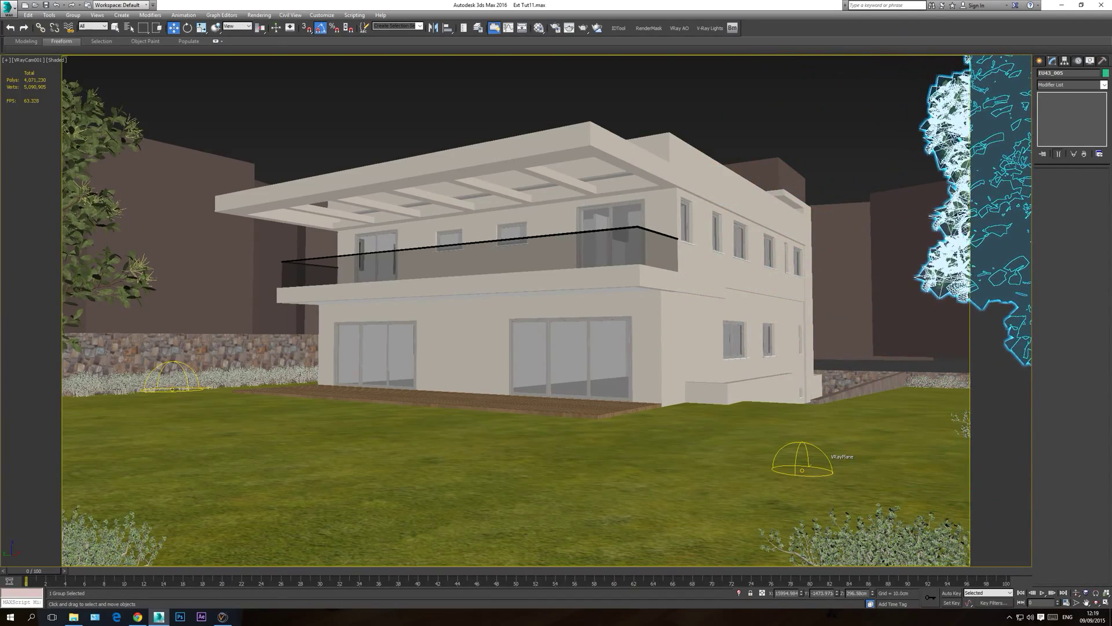
click(433, 98)
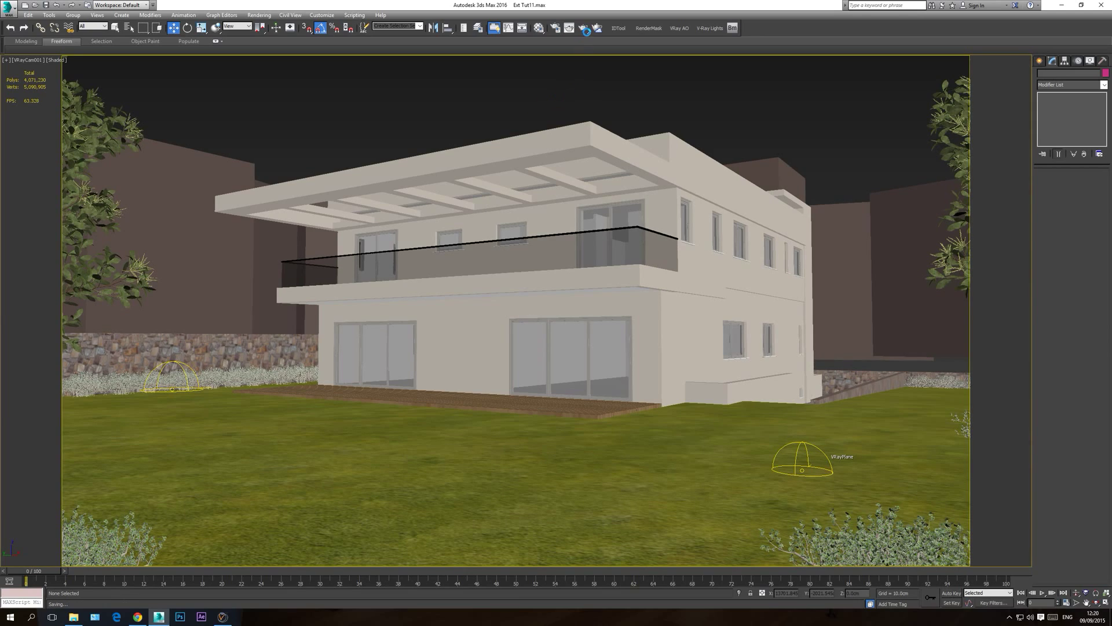
- Render a 1280x720 V-Ray test from VRayCam001, review the frame buffer, then stop and close it
click(555, 28)
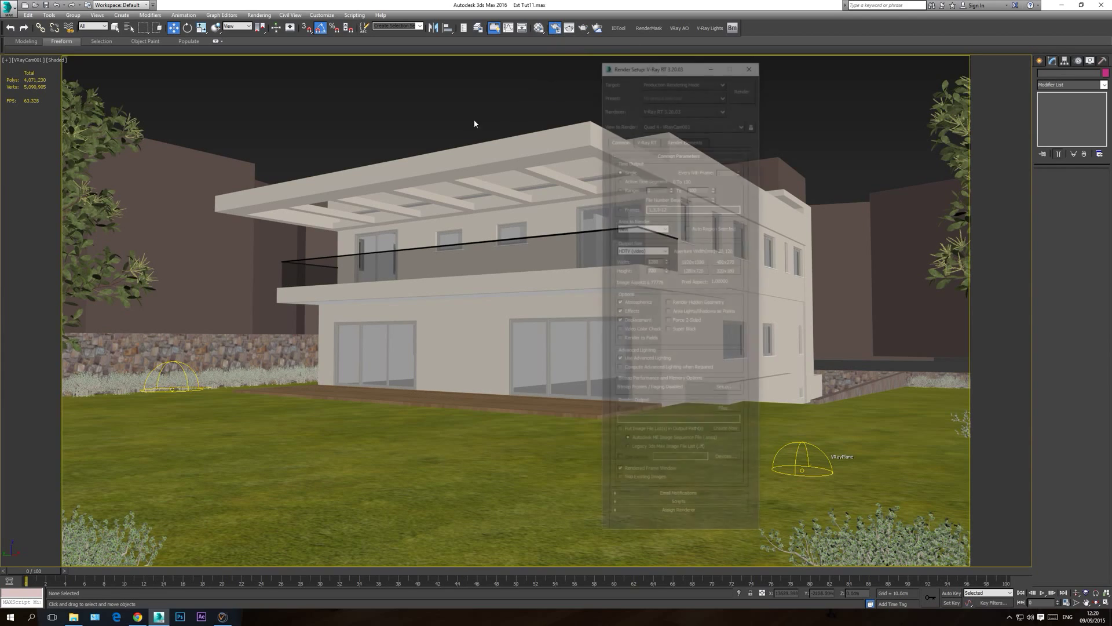
click(743, 90)
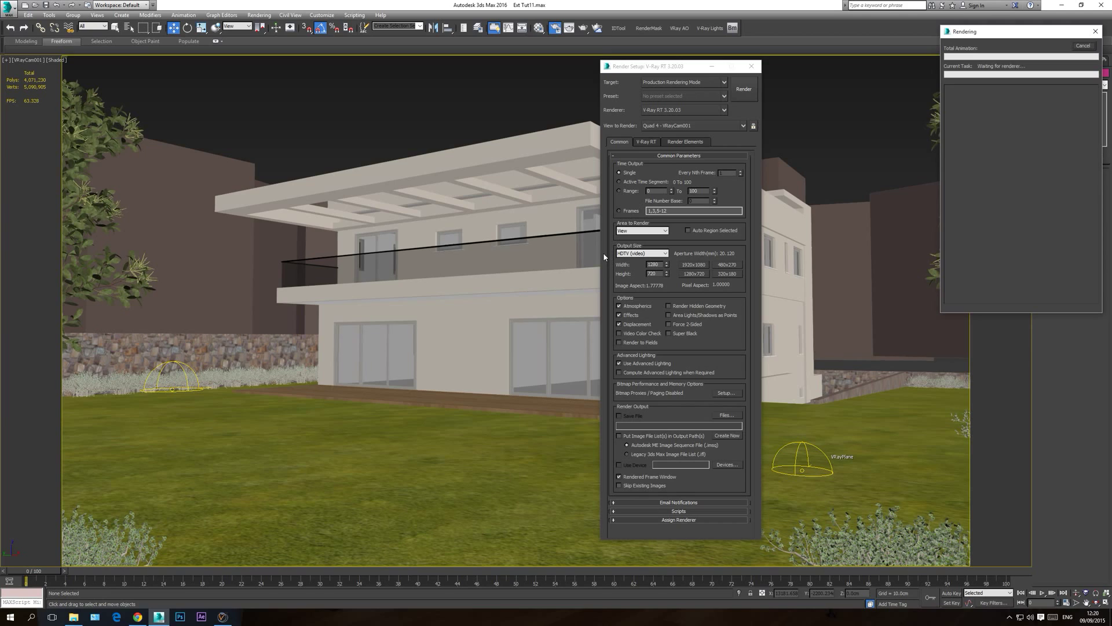
scroll(348, 382, down, 3)
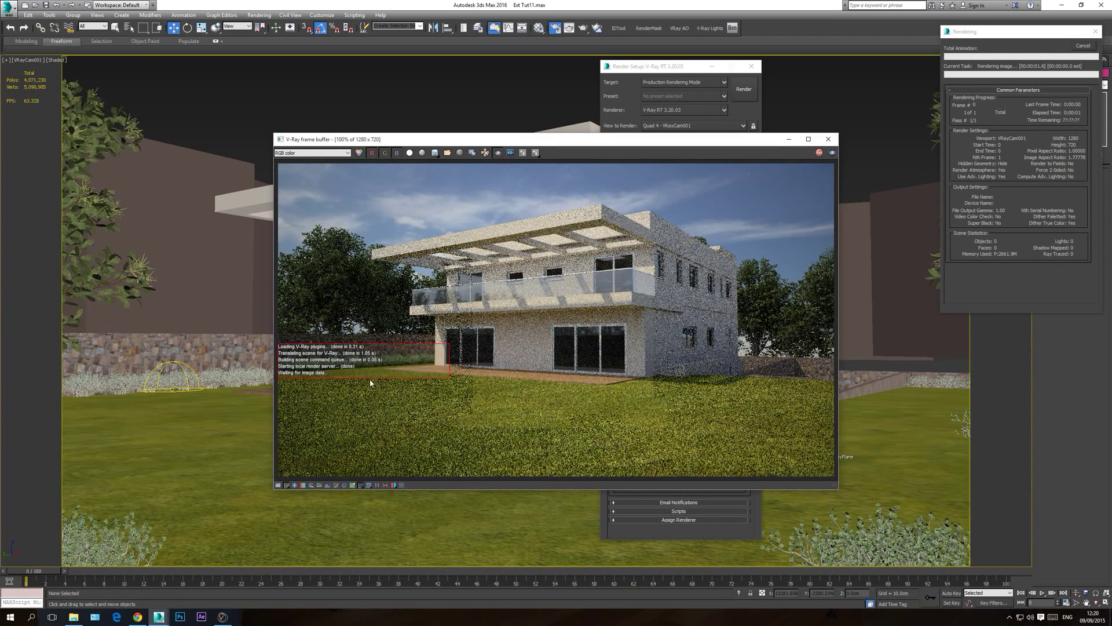
click(1081, 46)
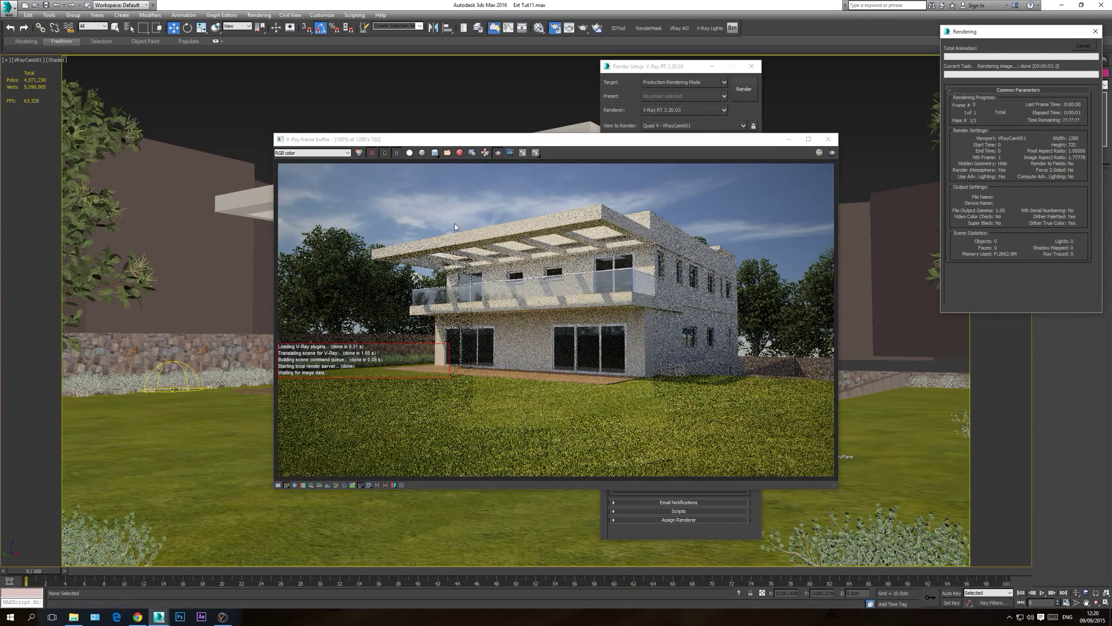
click(498, 153)
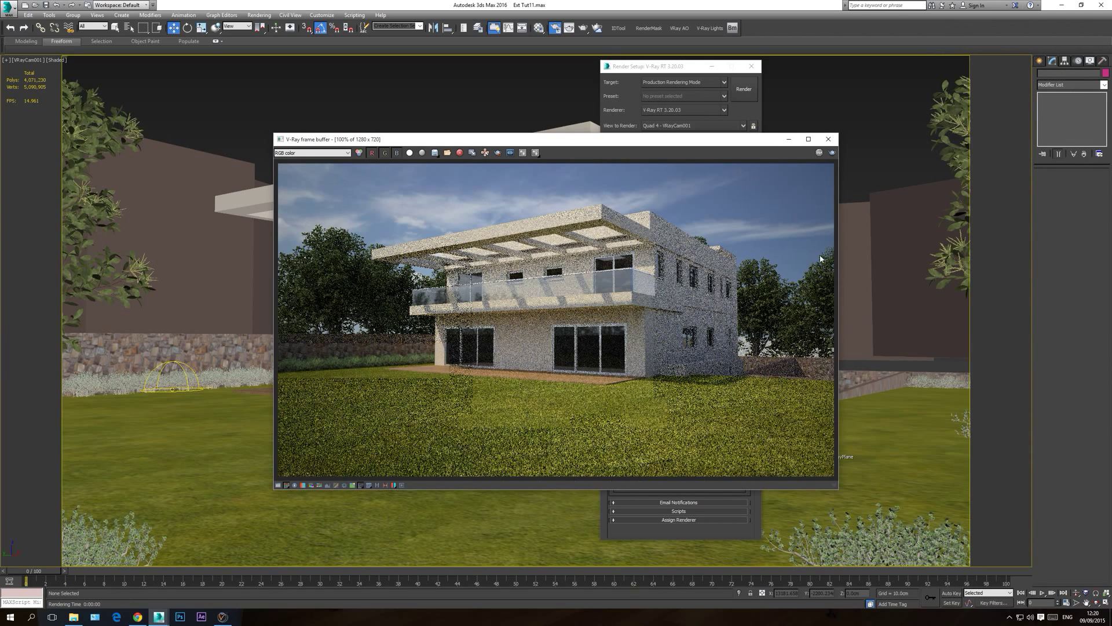
click(832, 153)
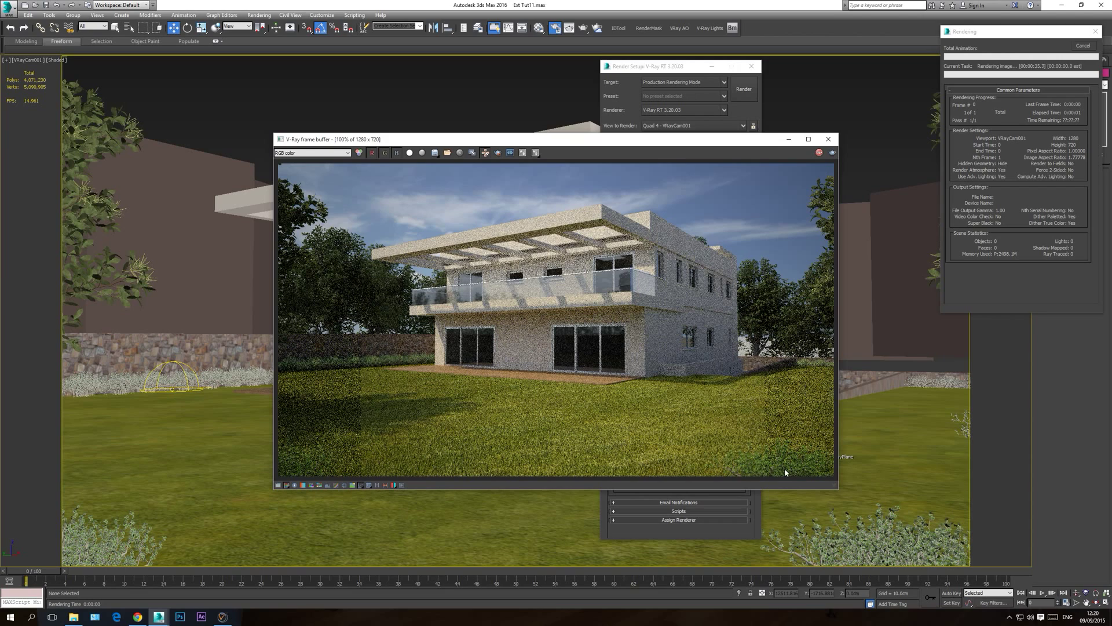
scroll(779, 465, up, 2)
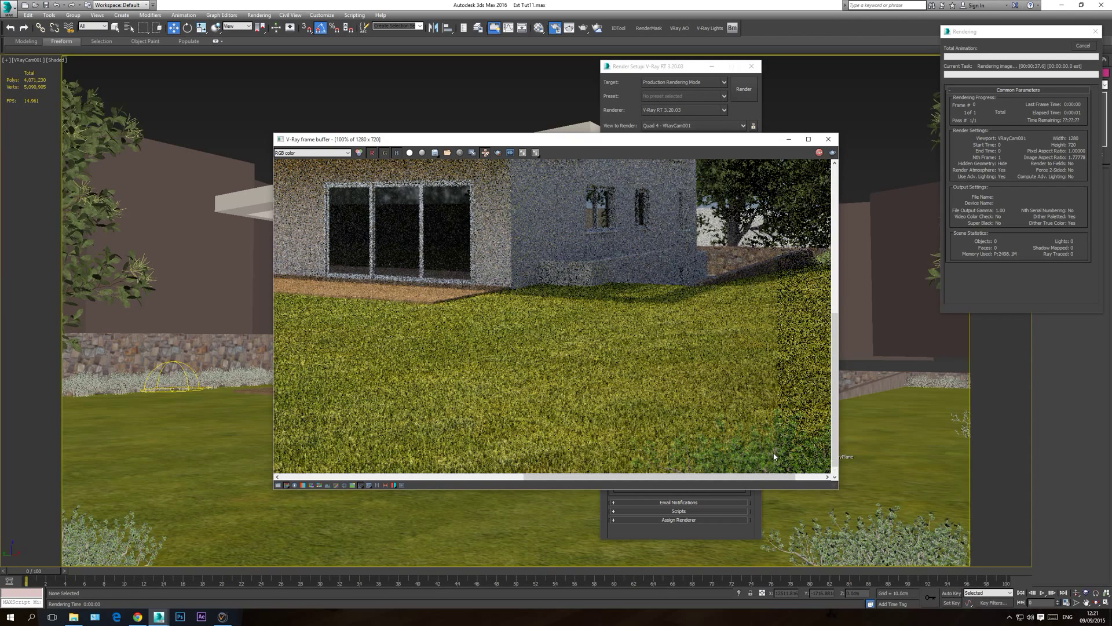
scroll(780, 459, down, 2)
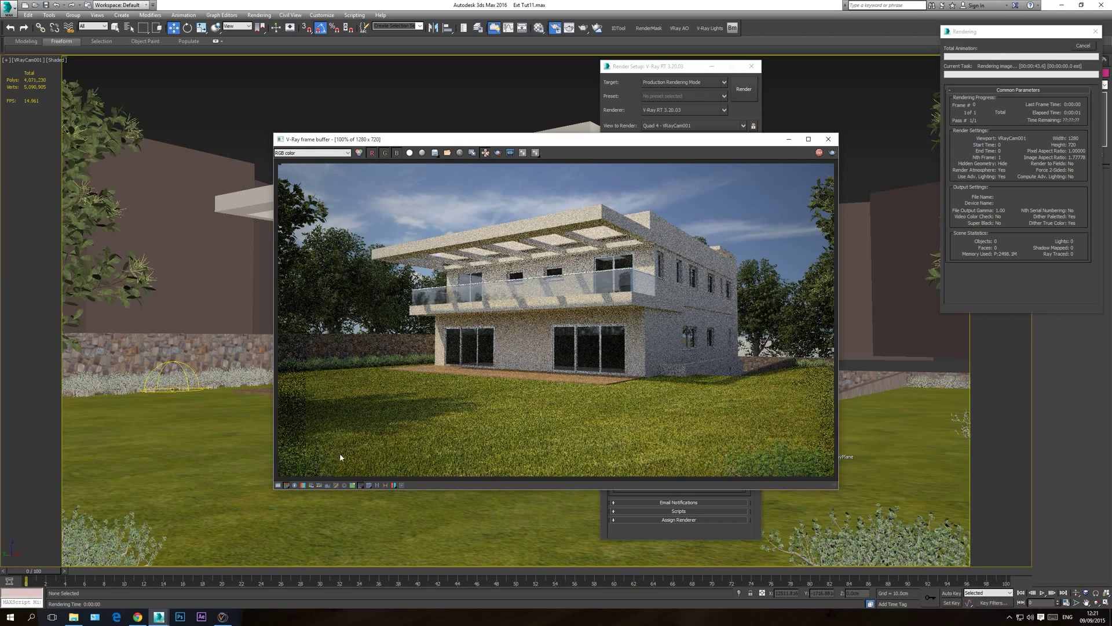
click(1081, 48)
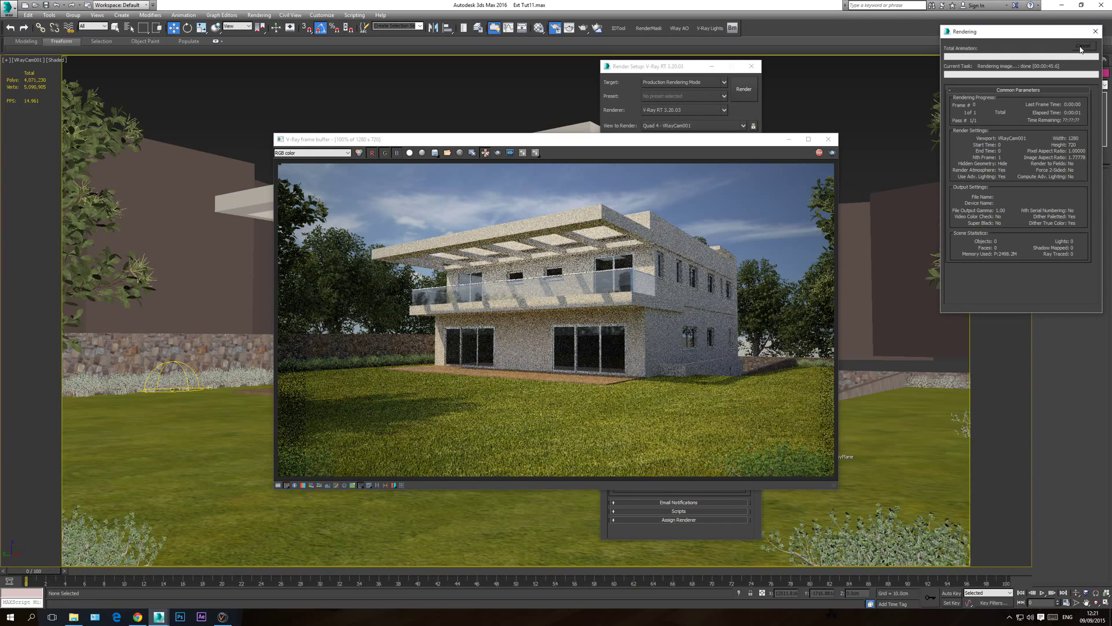
click(829, 139)
- Close the render windows, then enlarge the bush to about 182% and place it near the lawn corner
click(751, 66)
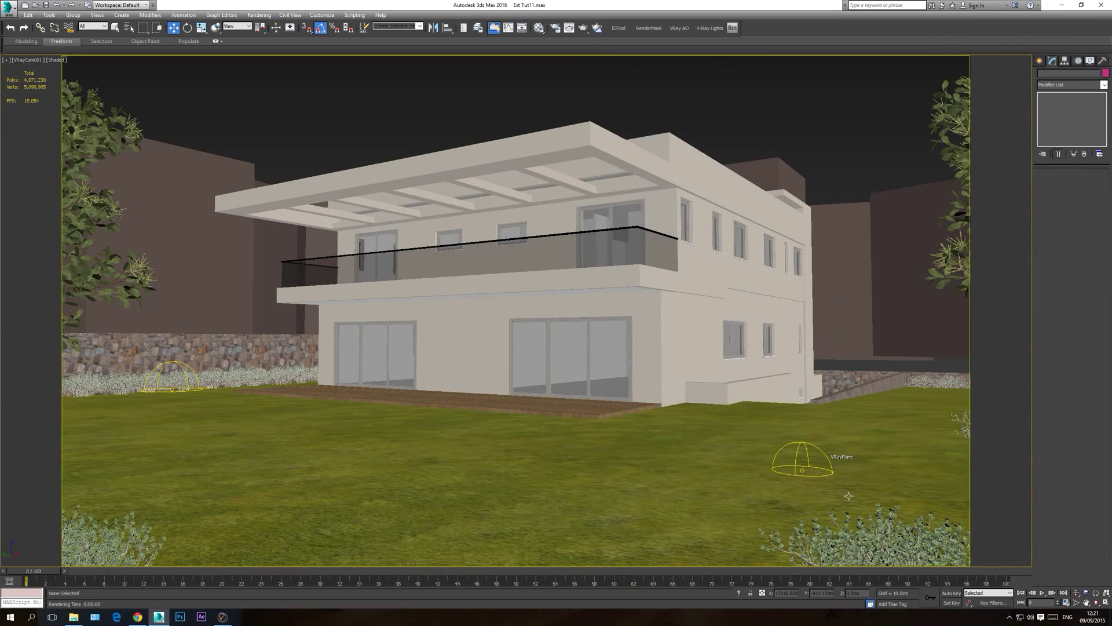
click(872, 544)
key(t)
middle_drag(831, 478, 605, 246)
scroll(604, 245, down, 4)
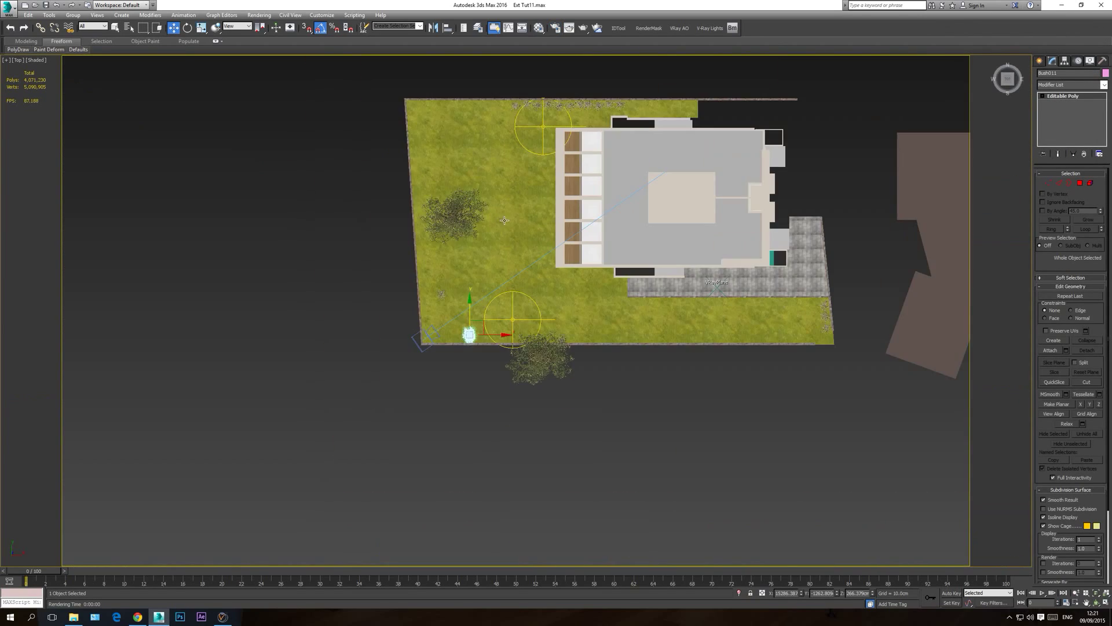
scroll(469, 309, up, 4)
click(200, 30)
drag(476, 348, 483, 312)
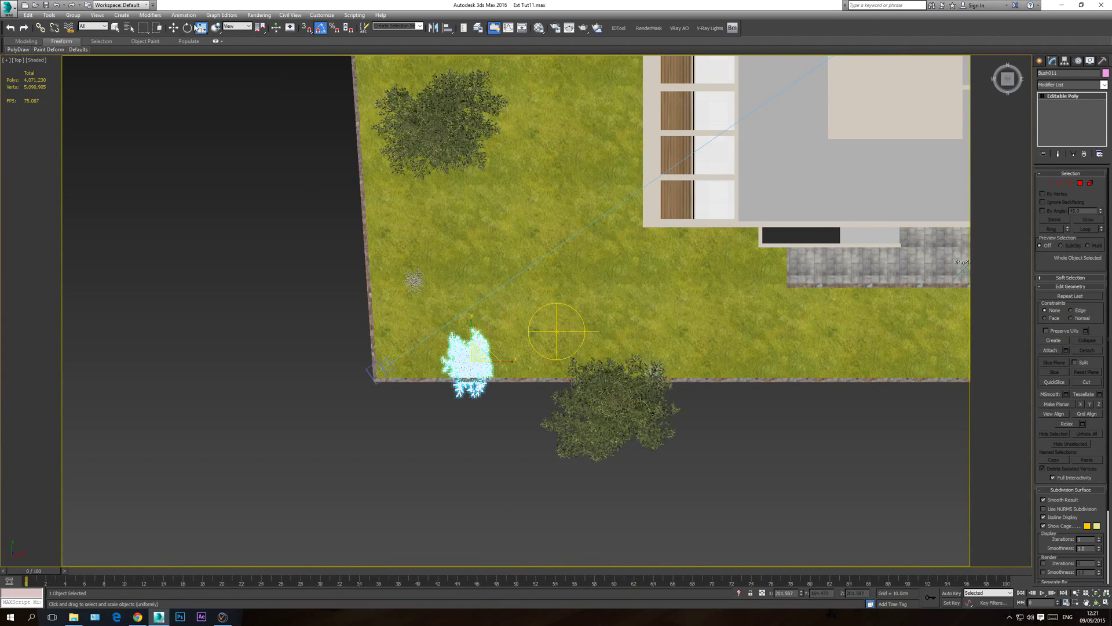
click(174, 28)
drag(484, 352, 475, 327)
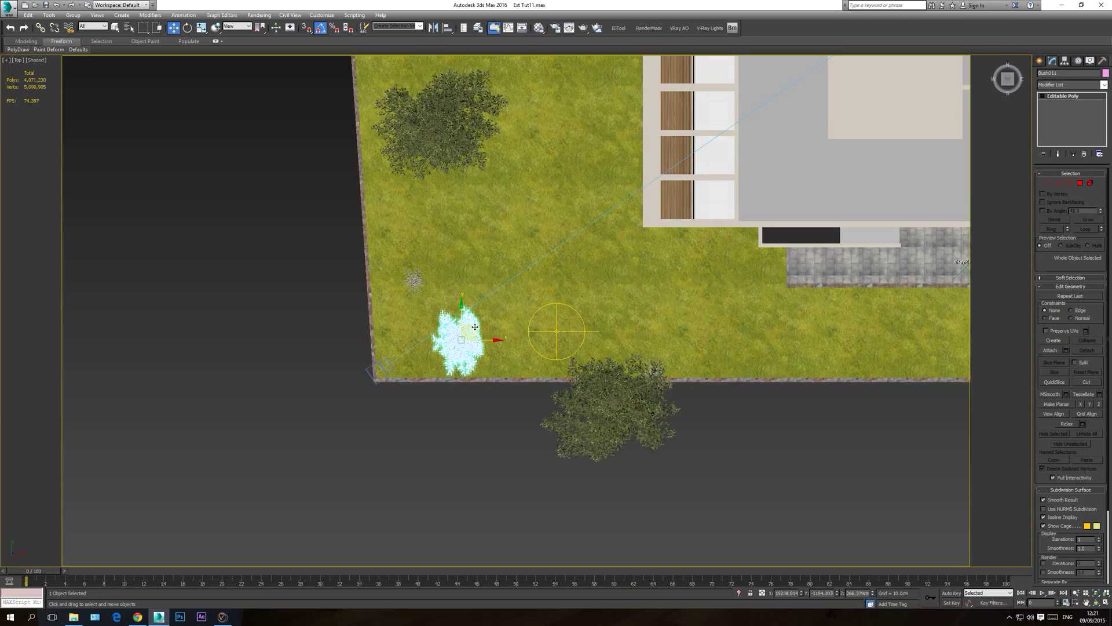
- Lower the bush to ground level and shift it right and down in the camera shot
key(f)
scroll(489, 343, down, 2)
middle_drag(489, 343, 740, 348)
key(F3)
scroll(740, 397, down, 2)
middle_drag(264, 388, 679, 406)
scroll(367, 383, up, 3)
drag(447, 400, 448, 418)
key(c)
key(F3)
drag(706, 509, 759, 513)
drag(835, 457, 827, 458)
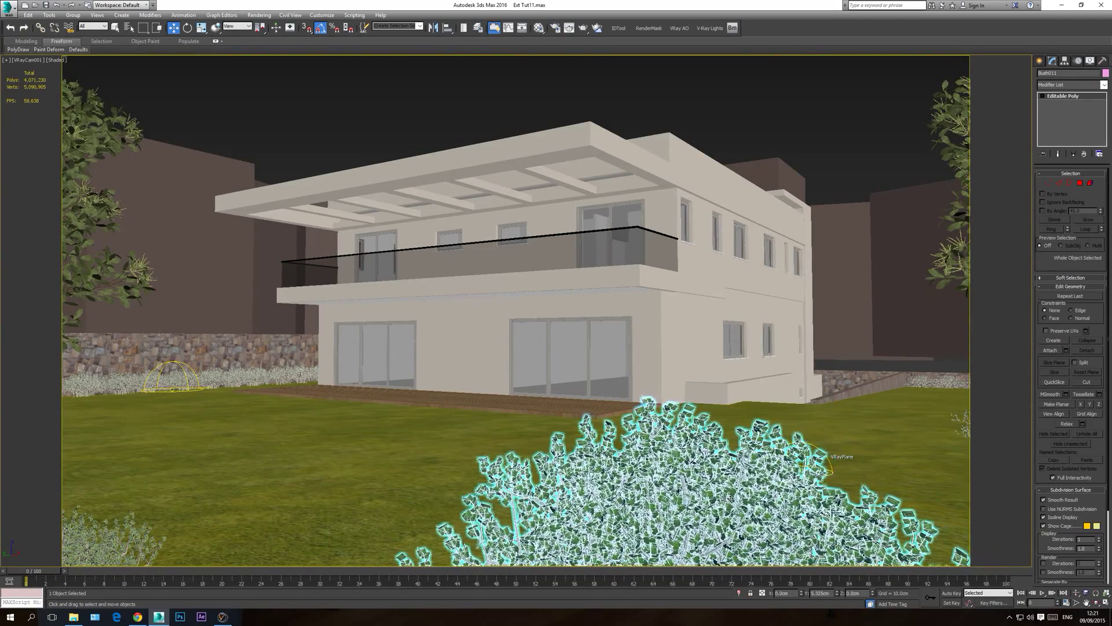
- Orbit a shaded perspective view around the bush to inspect its placement
key(f)
scroll(708, 372, down, 5)
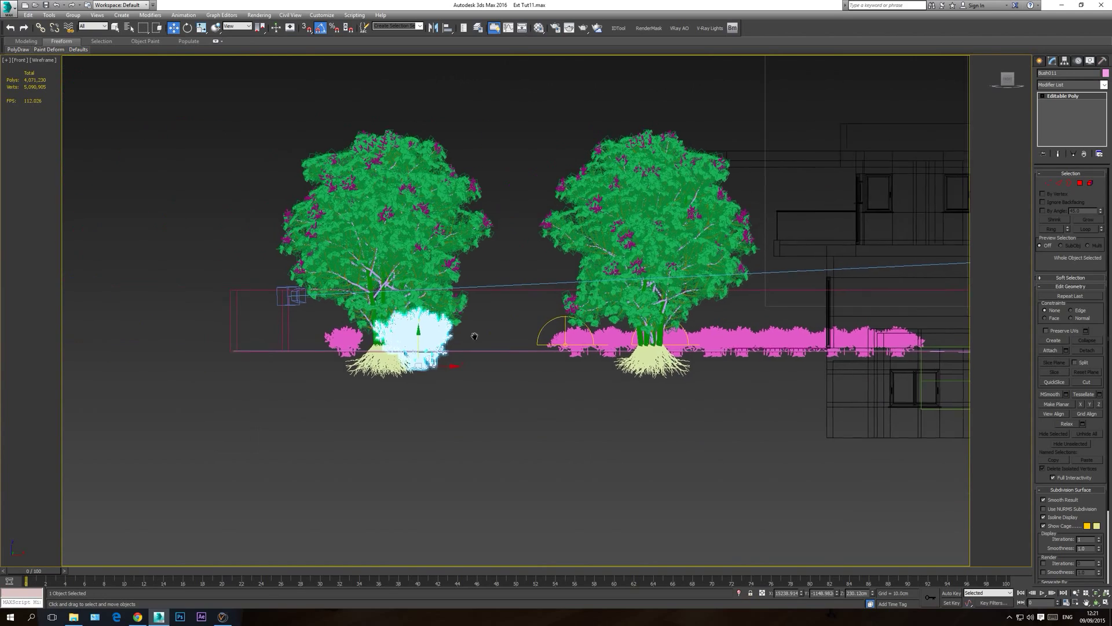
key(c)
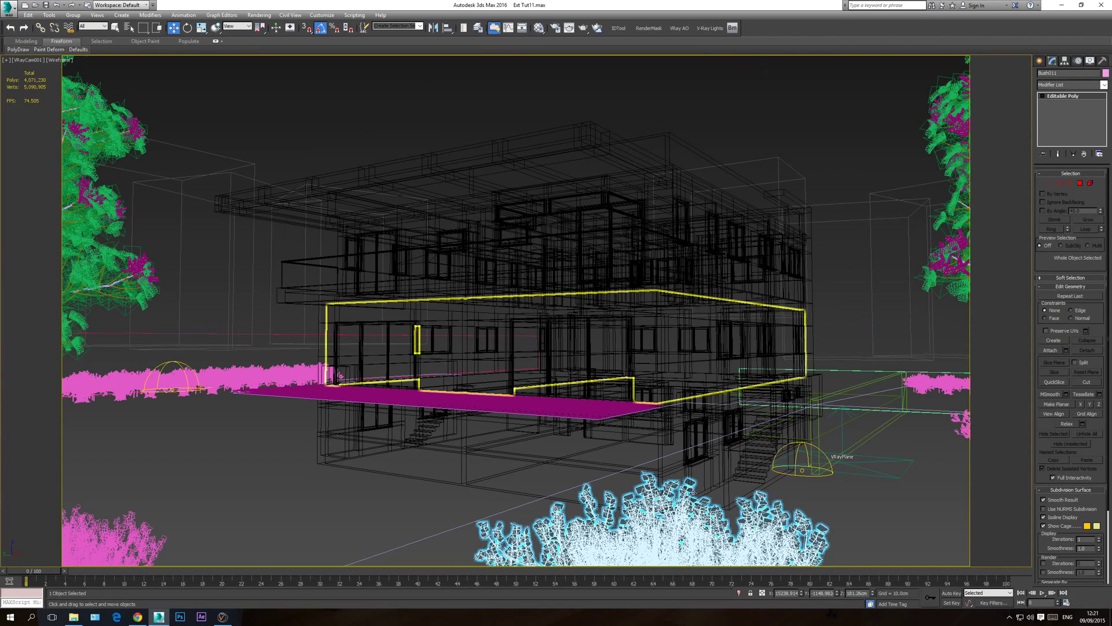
key(p)
scroll(664, 468, up, 4)
key(F3)
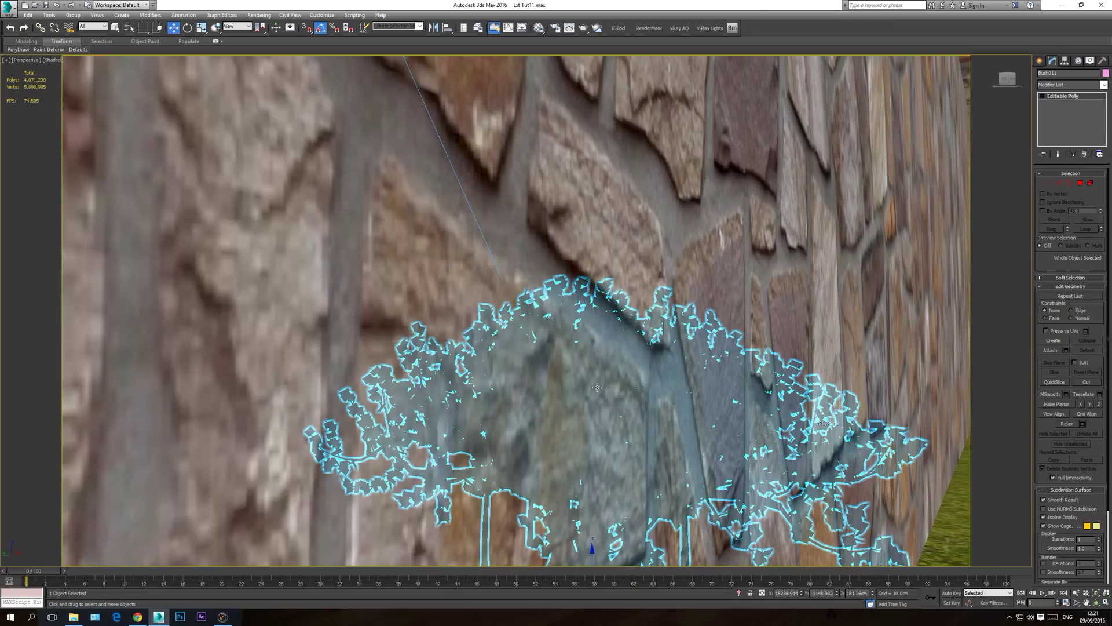
scroll(597, 386, down, 5)
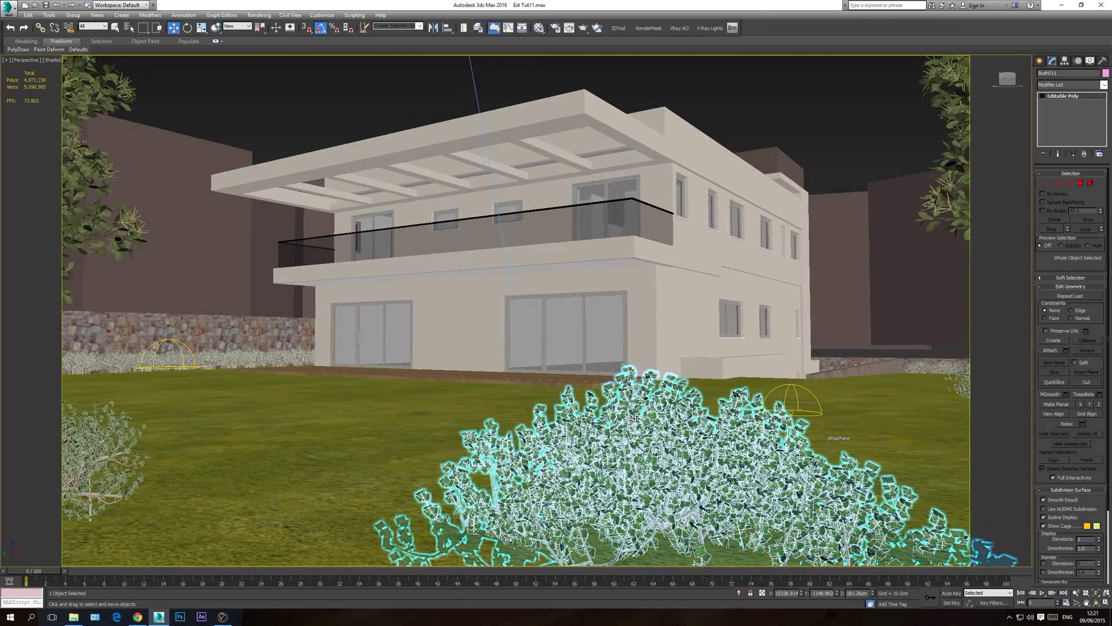
alt+middle_drag(637, 419, 603, 300)
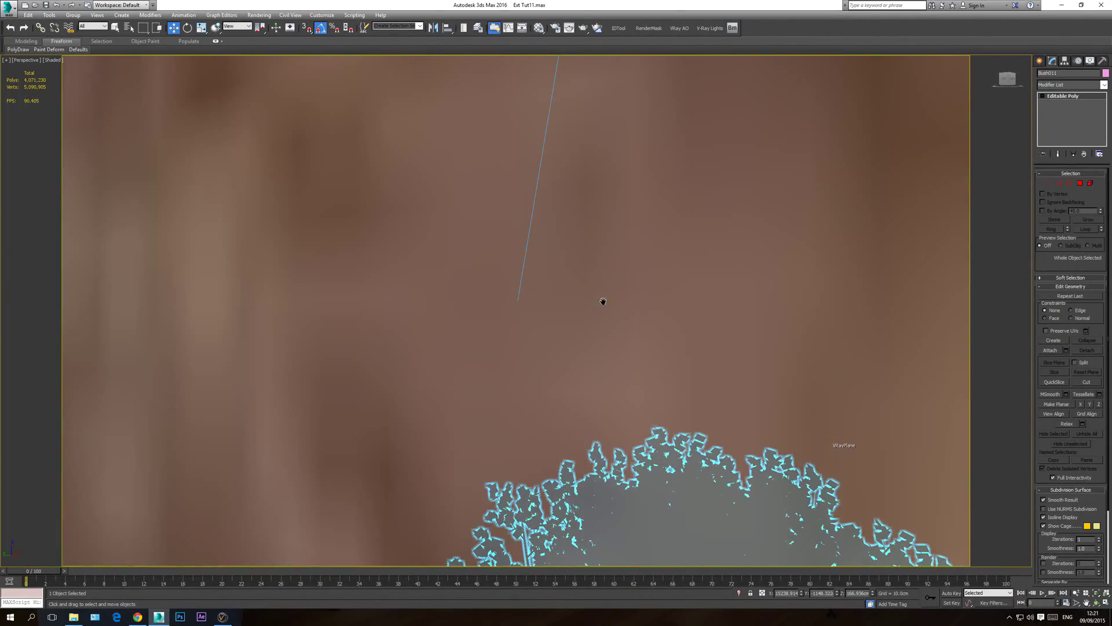
key(c)
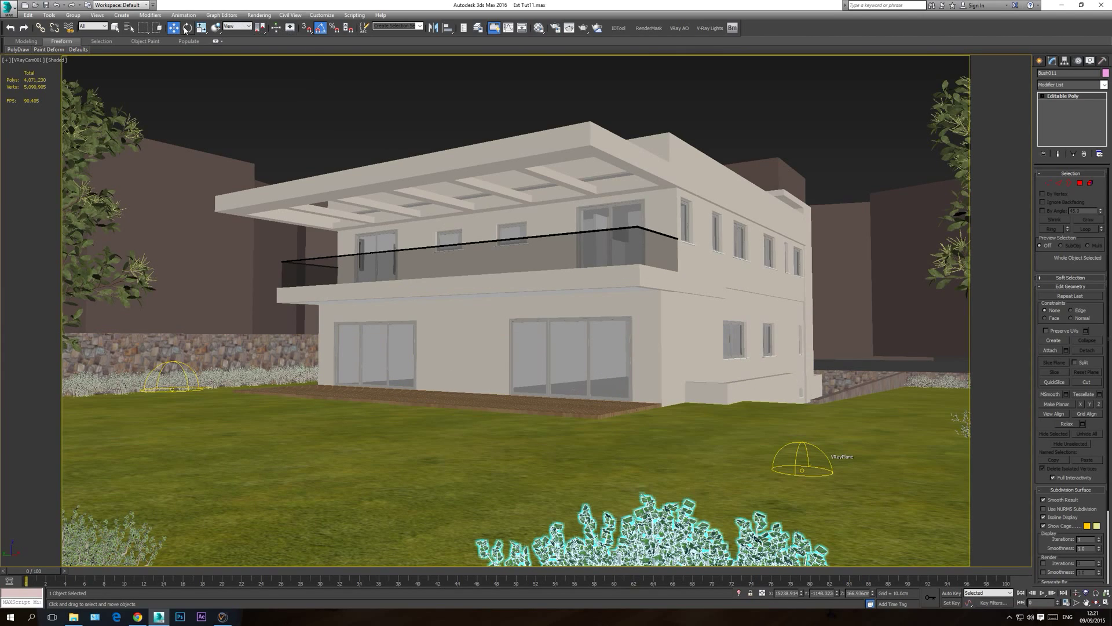
- Sink the bush slightly into the ground and nudge it toward the lot edge in Top view
click(665, 537)
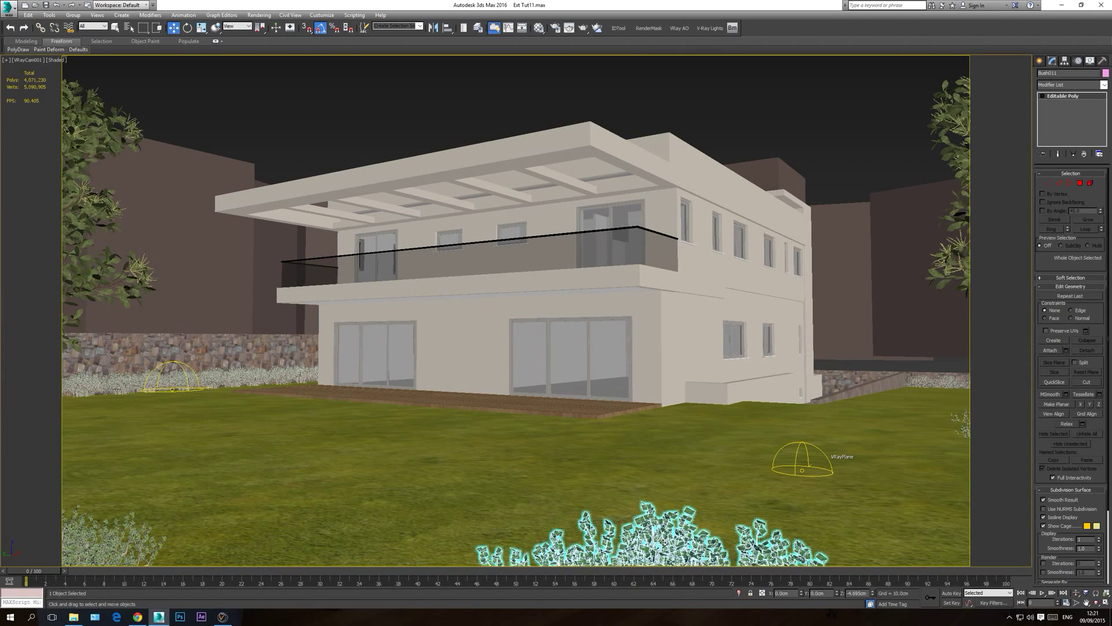
drag(661, 534, 662, 538)
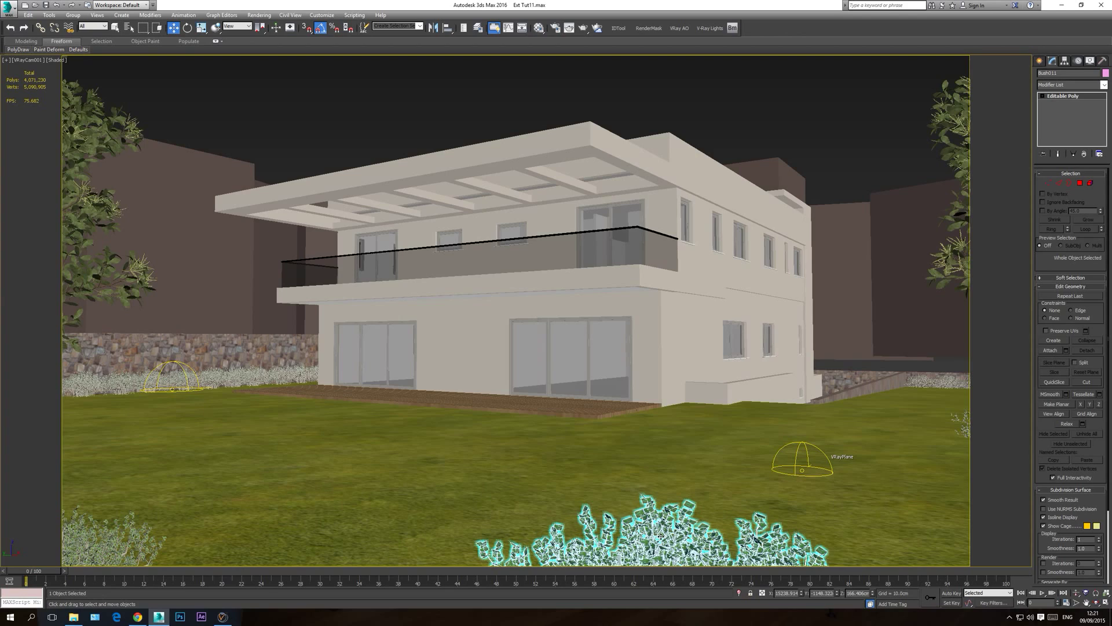
key(t)
drag(476, 331, 476, 338)
key(c)
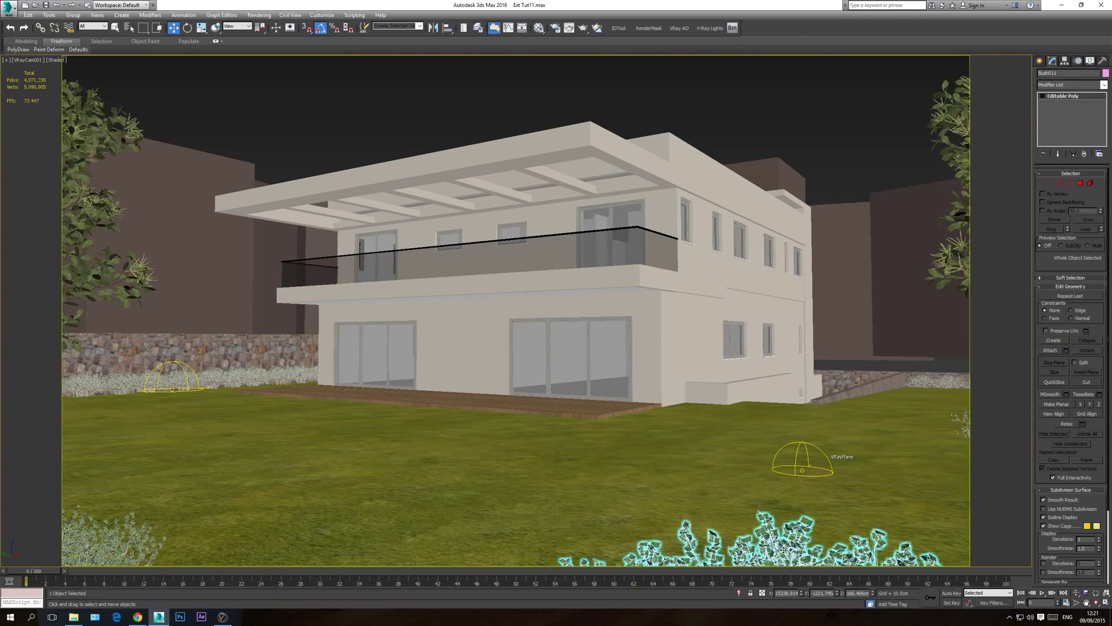
key(t)
drag(489, 353, 491, 353)
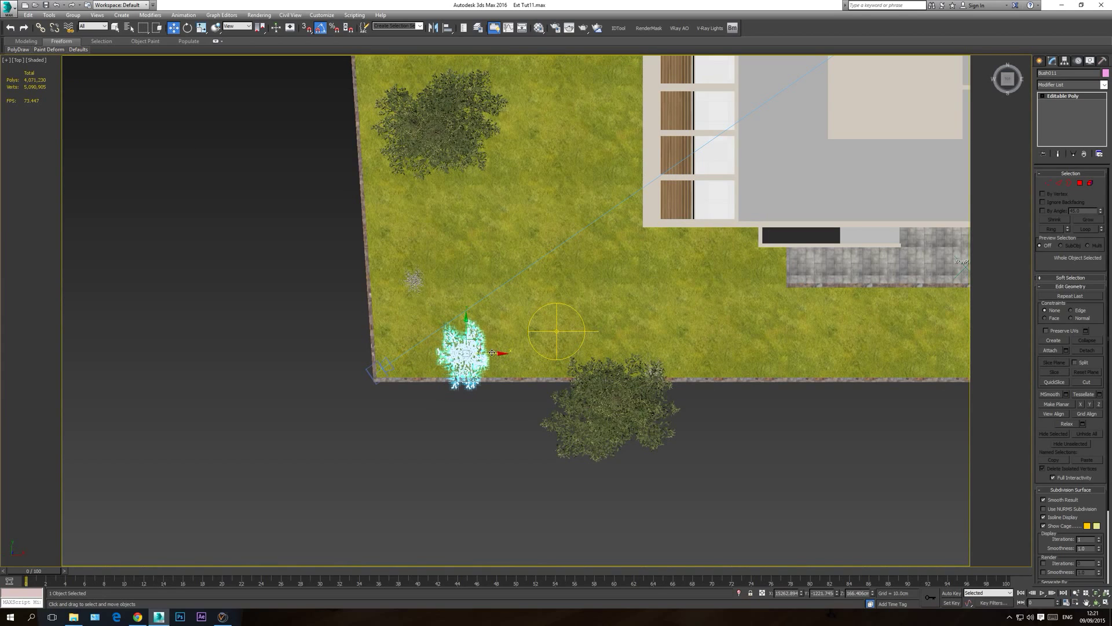
- Check the bushes from the camera and cancel an accidental copy of the grass patch
key(c)
click(857, 154)
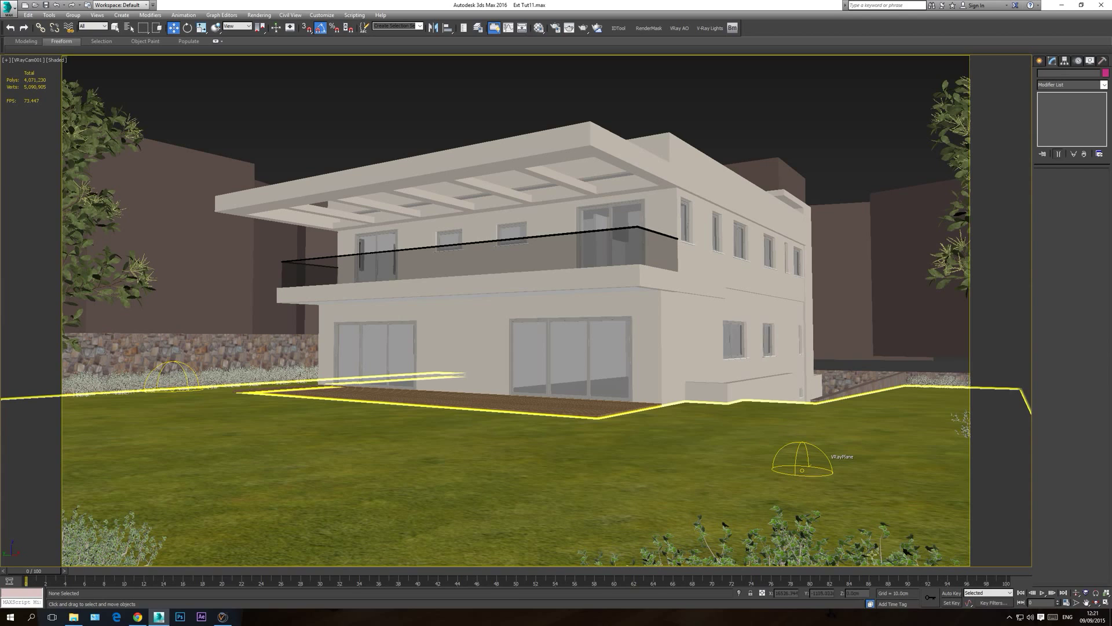
click(110, 543)
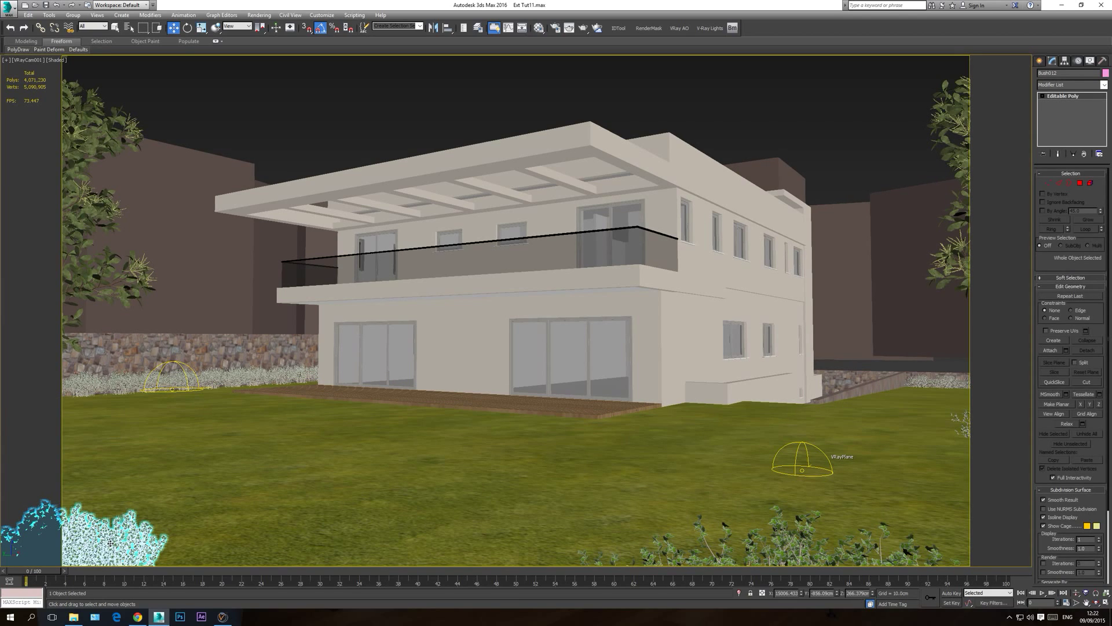
click(779, 550)
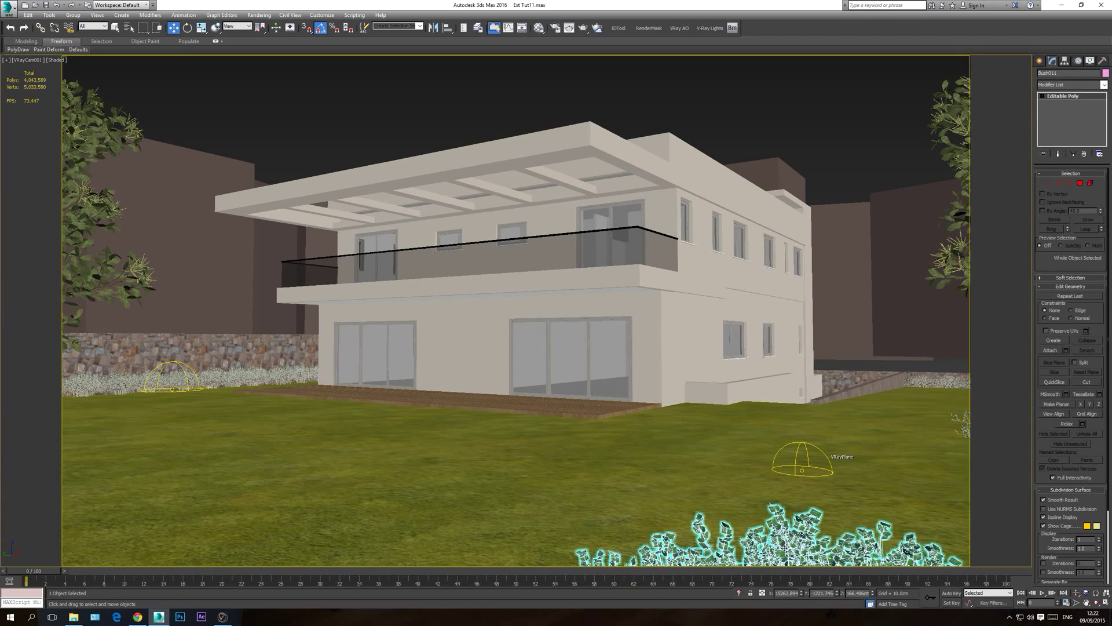
key(t)
scroll(508, 430, down, 1)
click(637, 352)
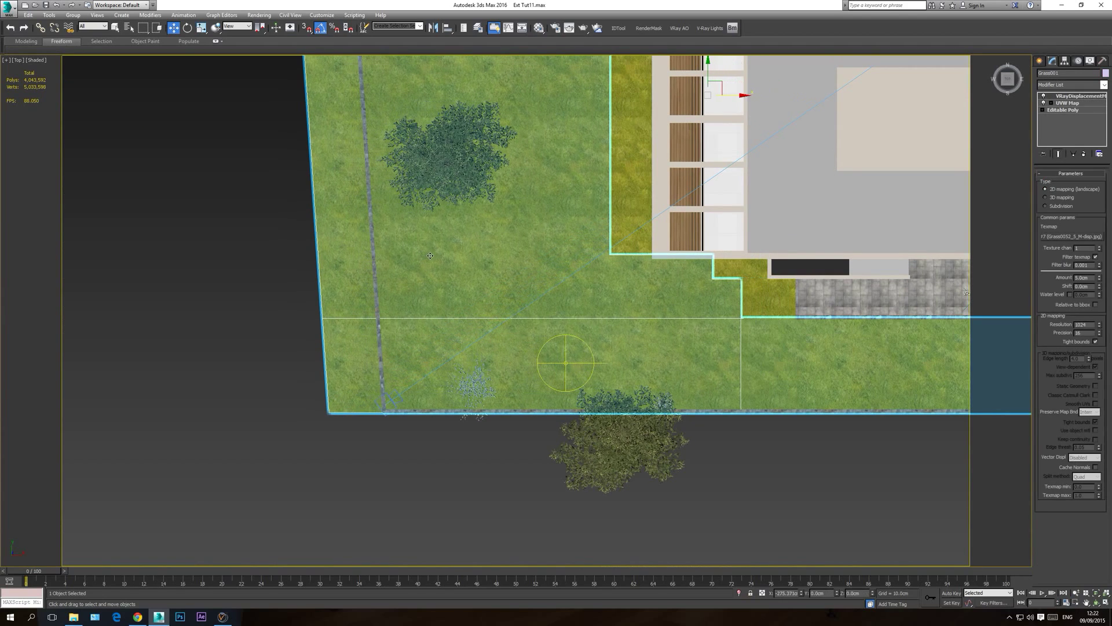
shift+drag(635, 351, 637, 351)
click(590, 345)
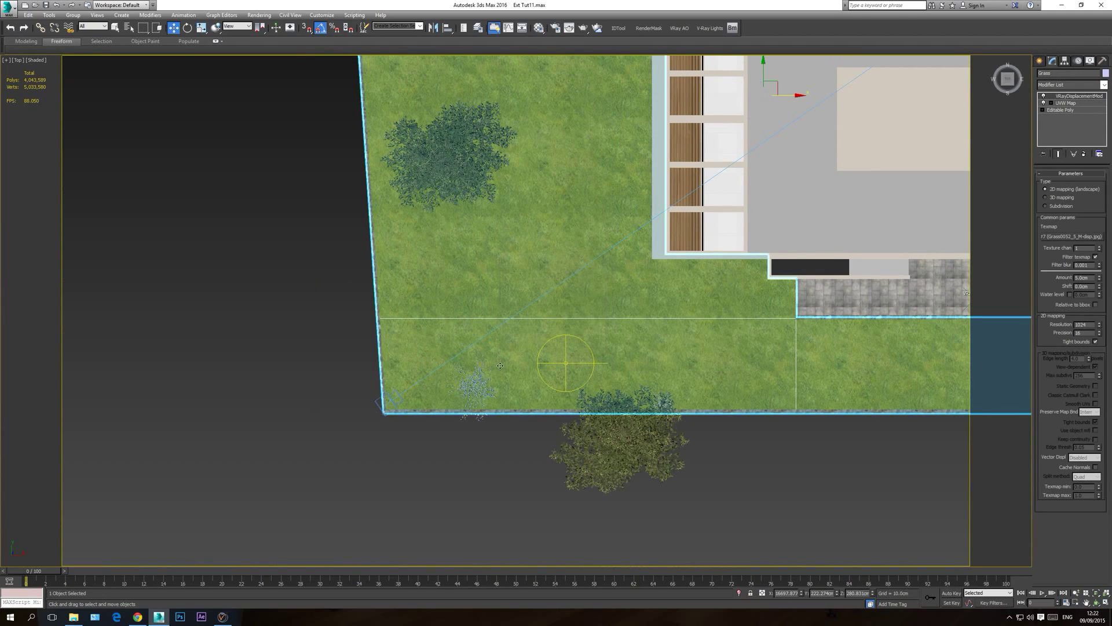
- Instance the small bush as Bush017 and move it into the camera's lower-left foreground
click(472, 380)
mouse_move(478, 341)
shift+mouse_down()
mouse_move(452, 233)
mouse_move(458, 249)
shift+mouse_up()
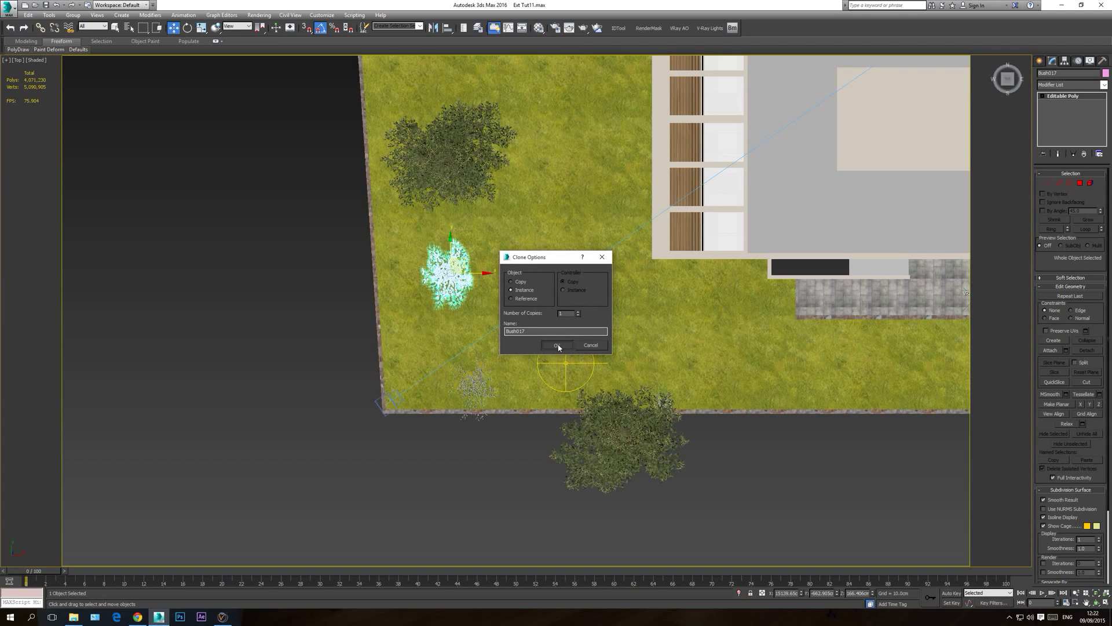
click(557, 346)
key(c)
mouse_move(90, 514)
mouse_down()
mouse_move(13, 510)
mouse_move(52, 585)
mouse_move(98, 528)
mouse_up()
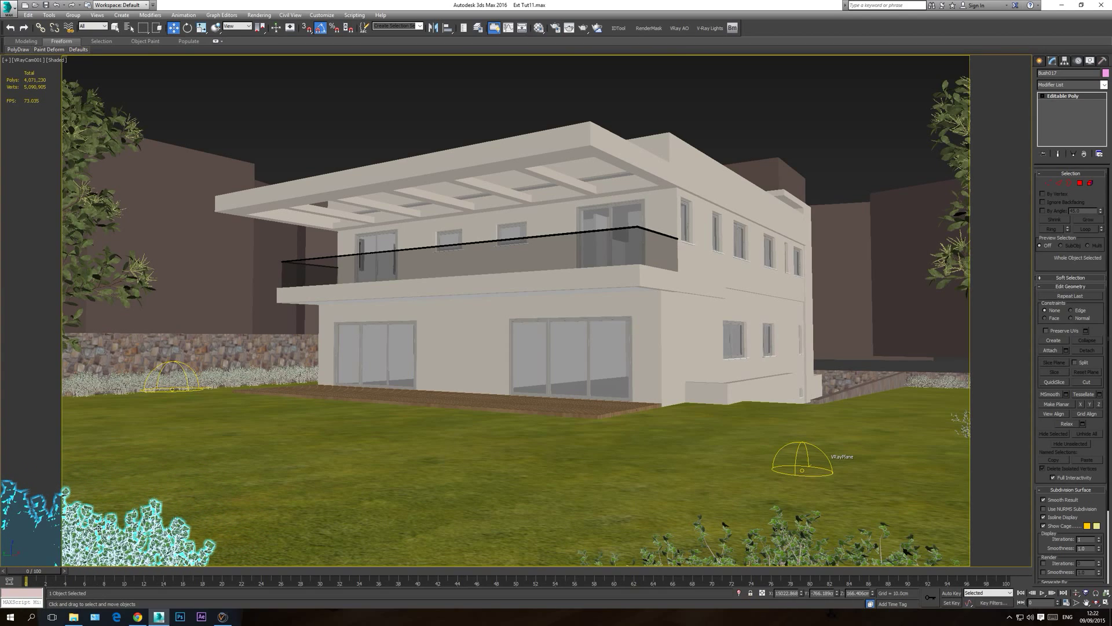
click(273, 118)
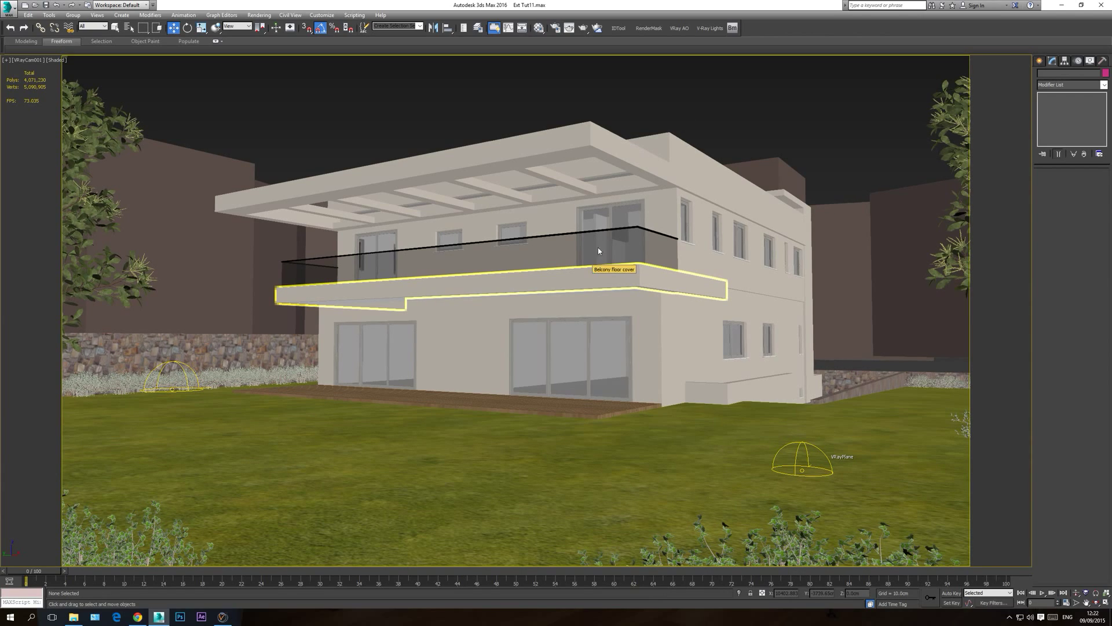
- Run a V-Ray test render of VRayCam001 and close the render window
click(583, 28)
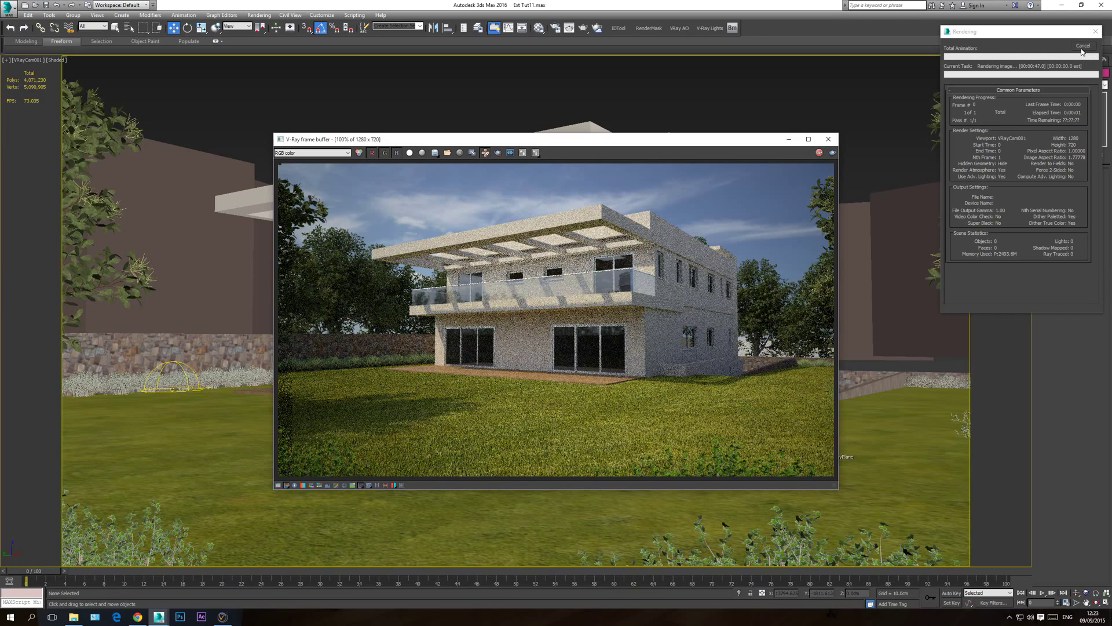
click(829, 139)
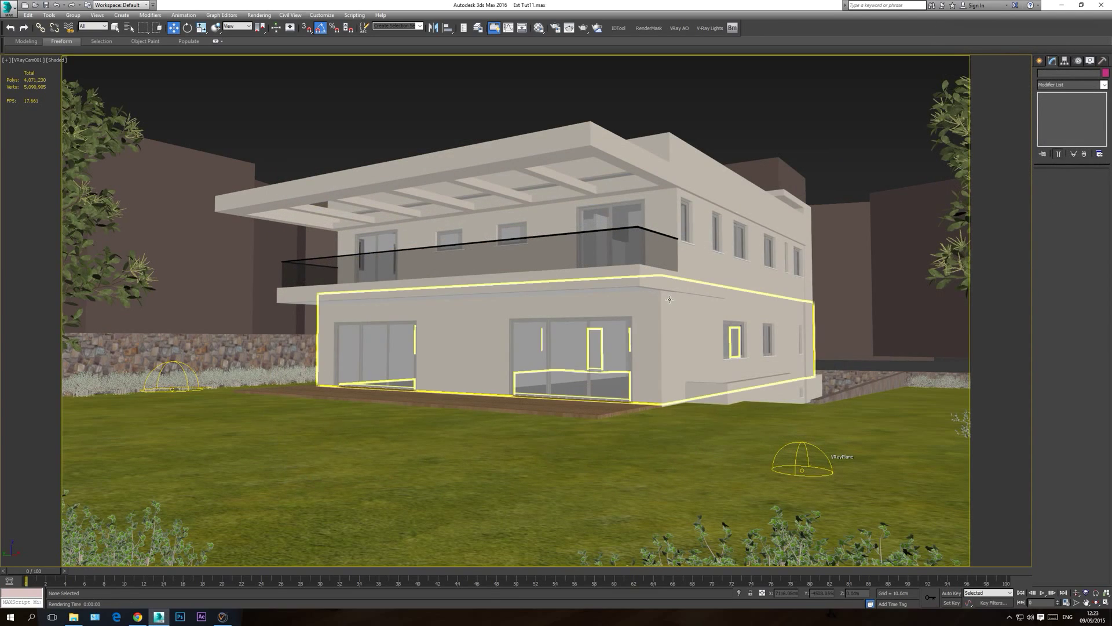
- In Top view, select the three VRayProxy trees and make instanced copies to the right
key(t)
middle_drag(571, 348, 537, 328)
scroll(538, 328, down, 6)
scroll(637, 315, up, 4)
click(643, 342)
ctrl+click(661, 284)
ctrl+click(642, 235)
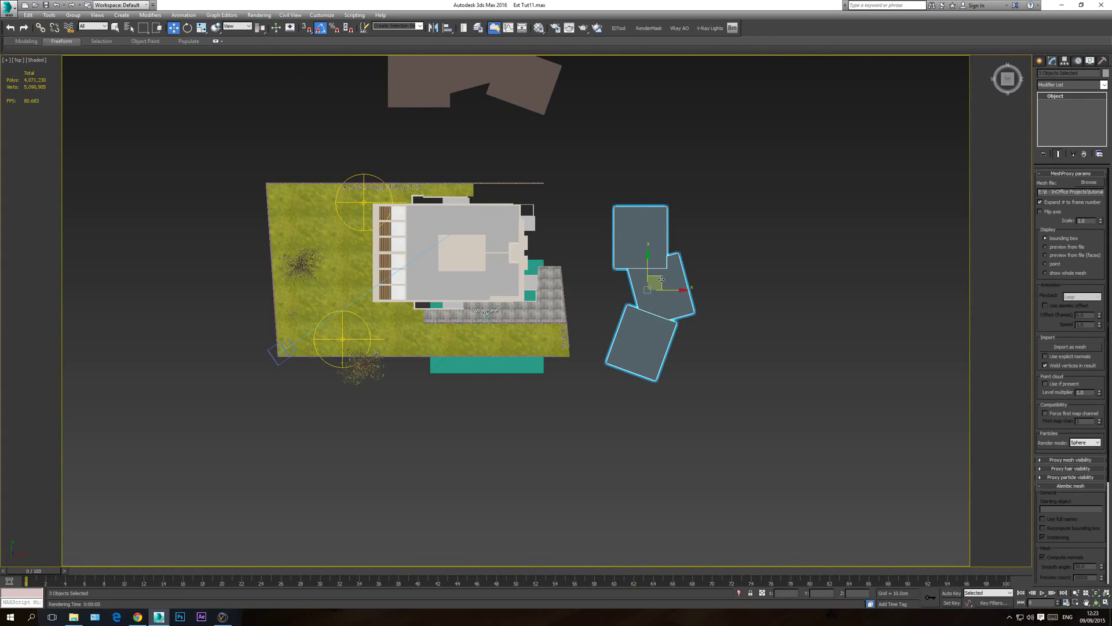
mouse_move(661, 279)
shift+mouse_down()
mouse_move(748, 281)
mouse_move(739, 287)
shift+mouse_up()
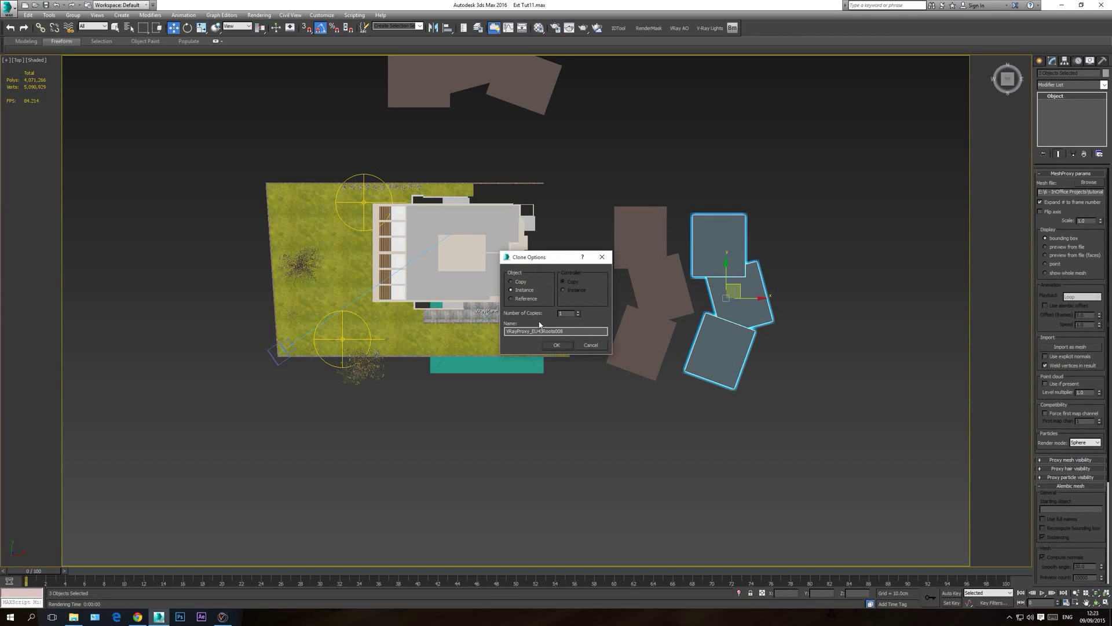
click(556, 345)
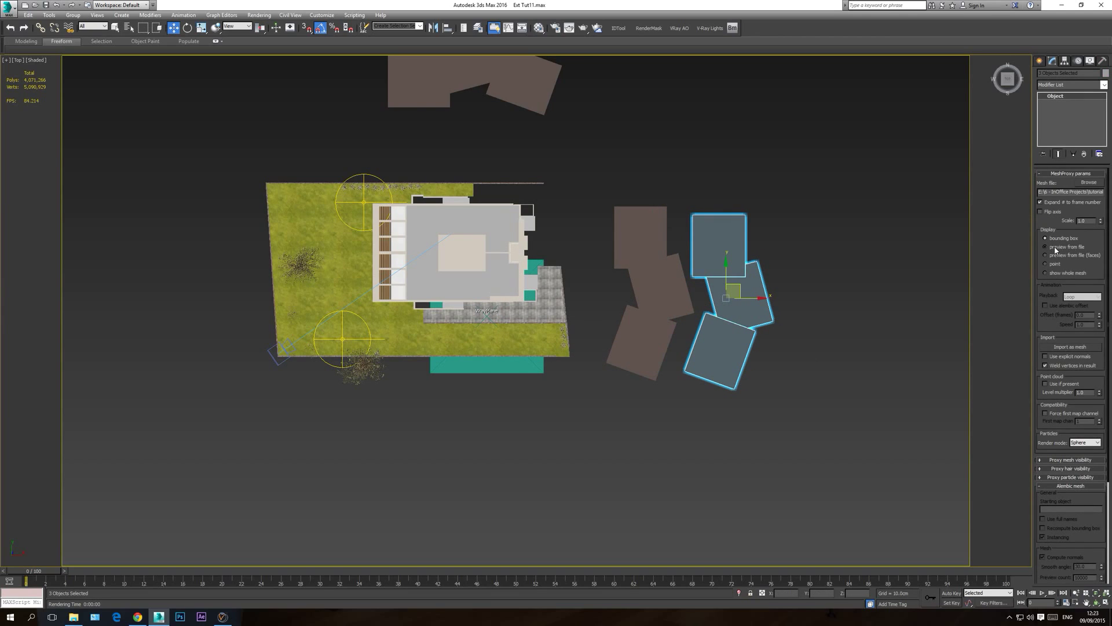
- Preview the copies as tree meshes, return them to box display, and nudge them slightly up
click(1056, 248)
click(1060, 238)
click(1066, 255)
click(1063, 238)
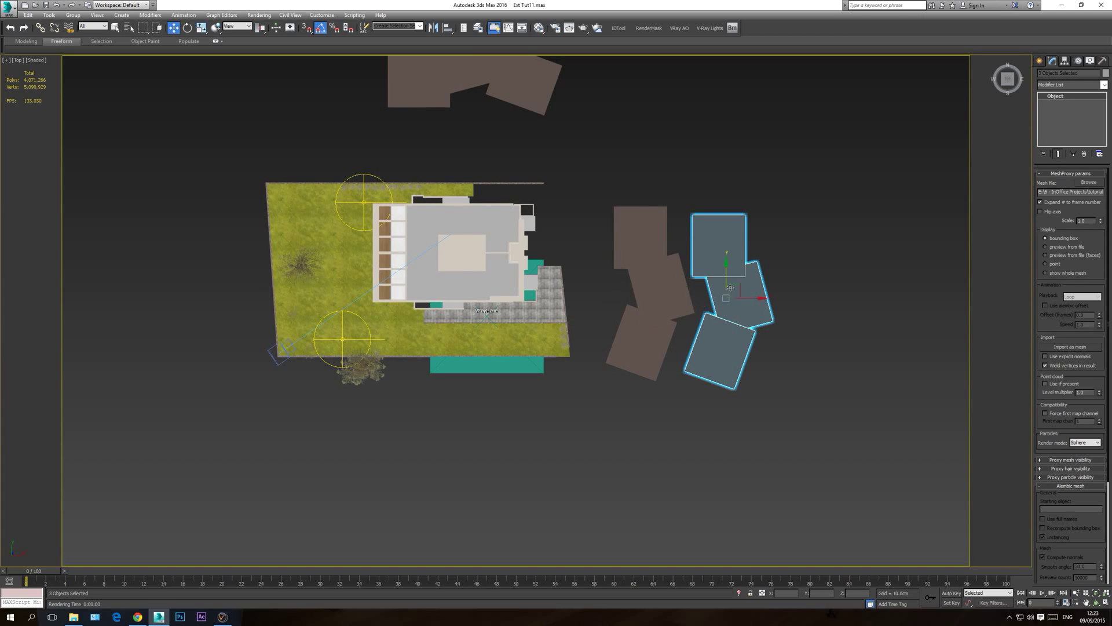
drag(738, 285, 738, 282)
key(c)
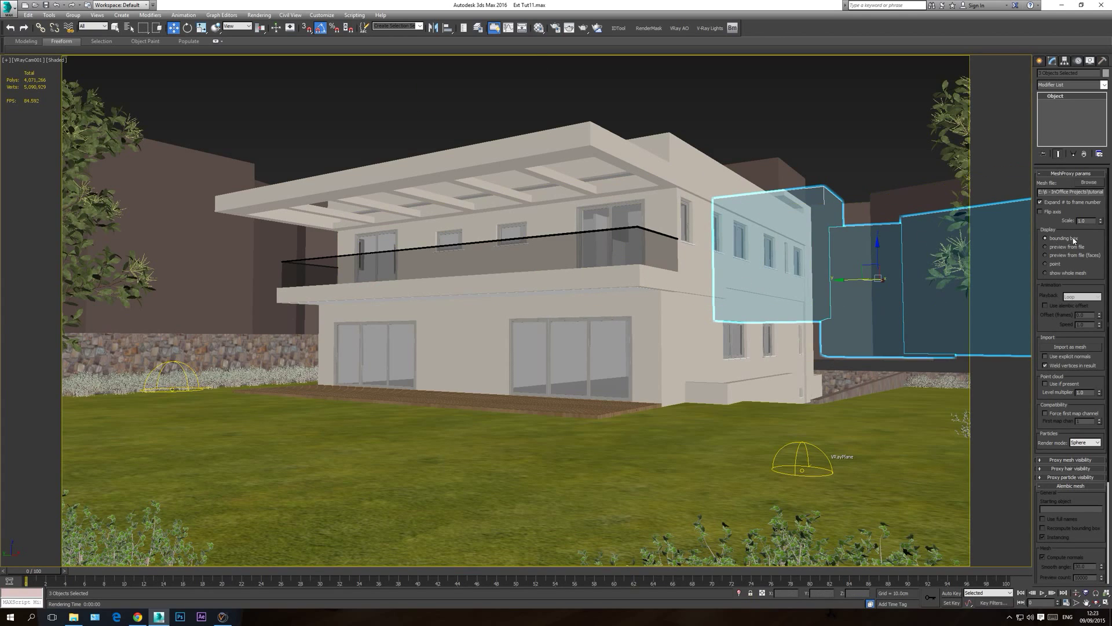
- Set the copied proxies' display to 'show whole mesh'
click(1069, 276)
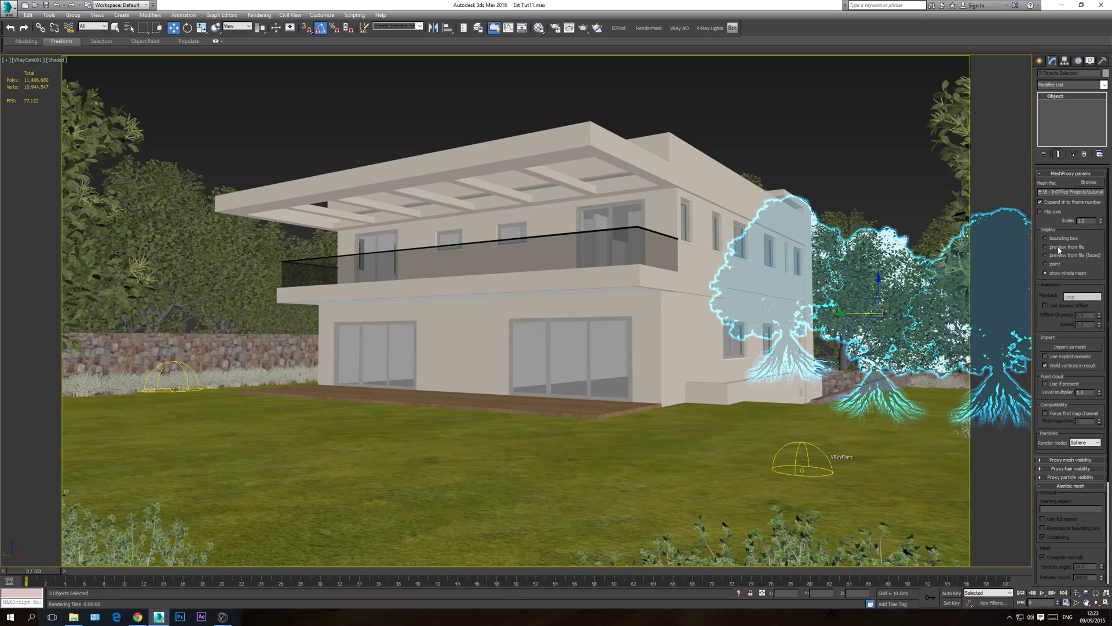
click(1060, 250)
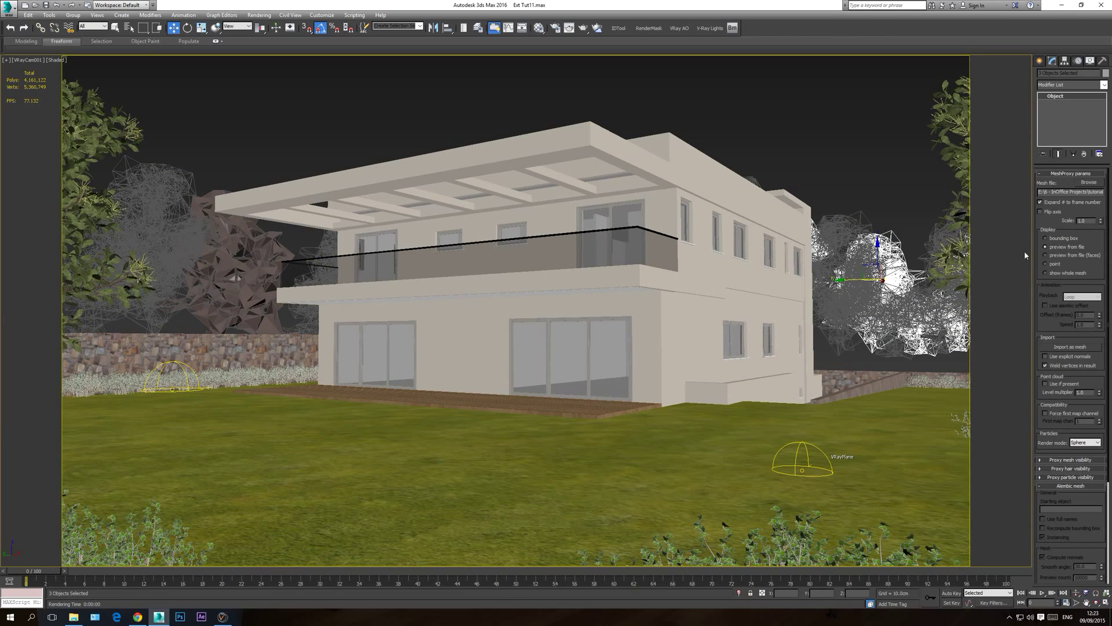
click(1057, 274)
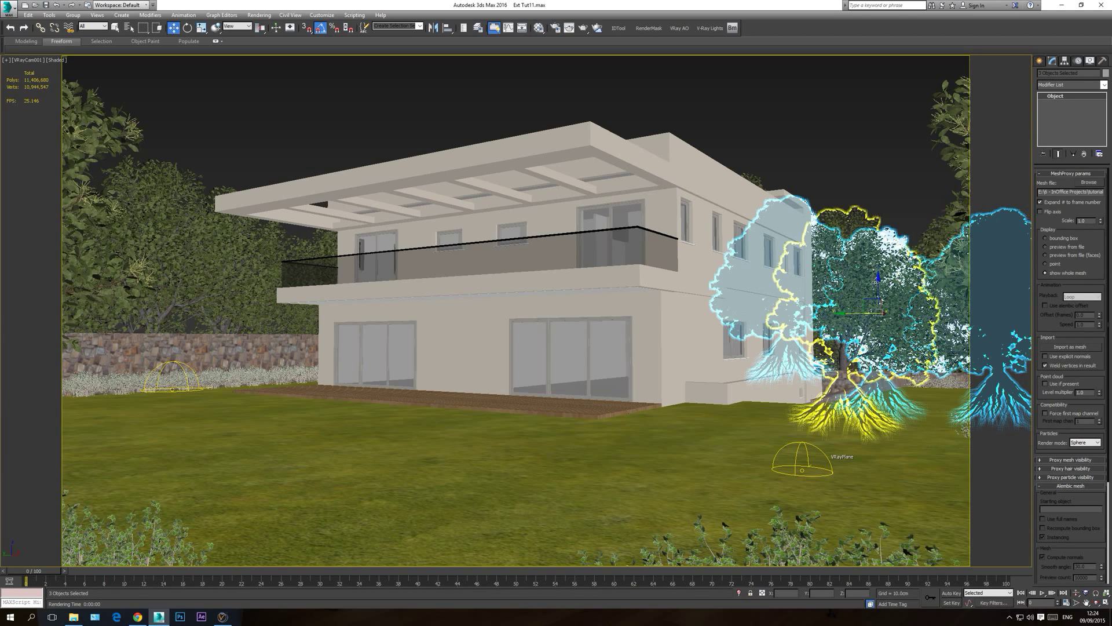
- Lower the three trees onto the ground and slide them left toward the house
drag(877, 284, 876, 342)
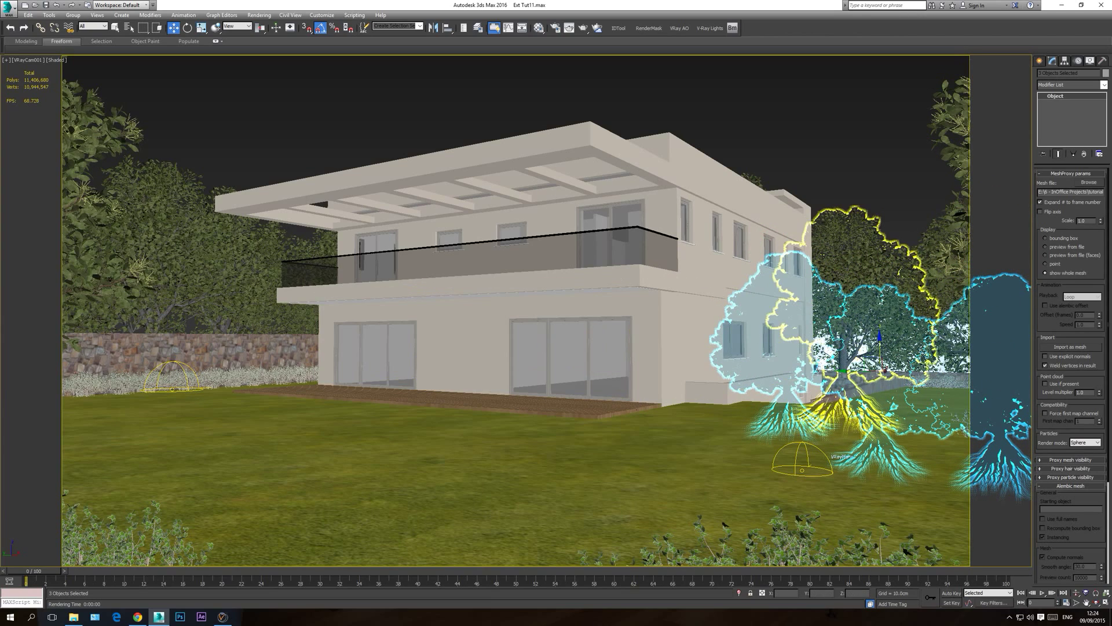
key(Delete)
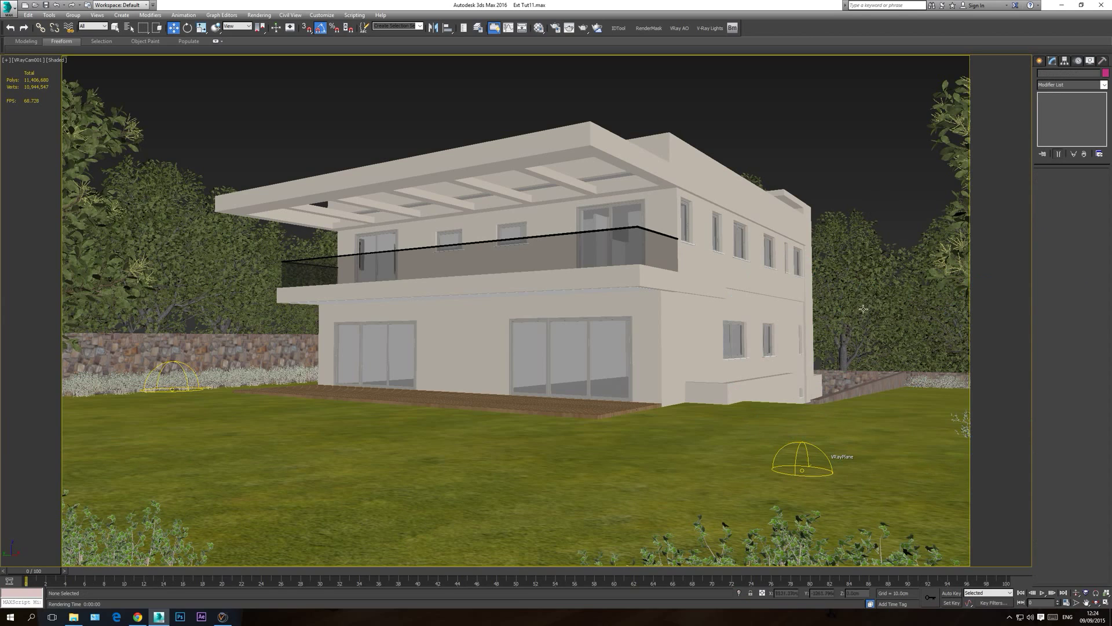
key(ctrl+z)
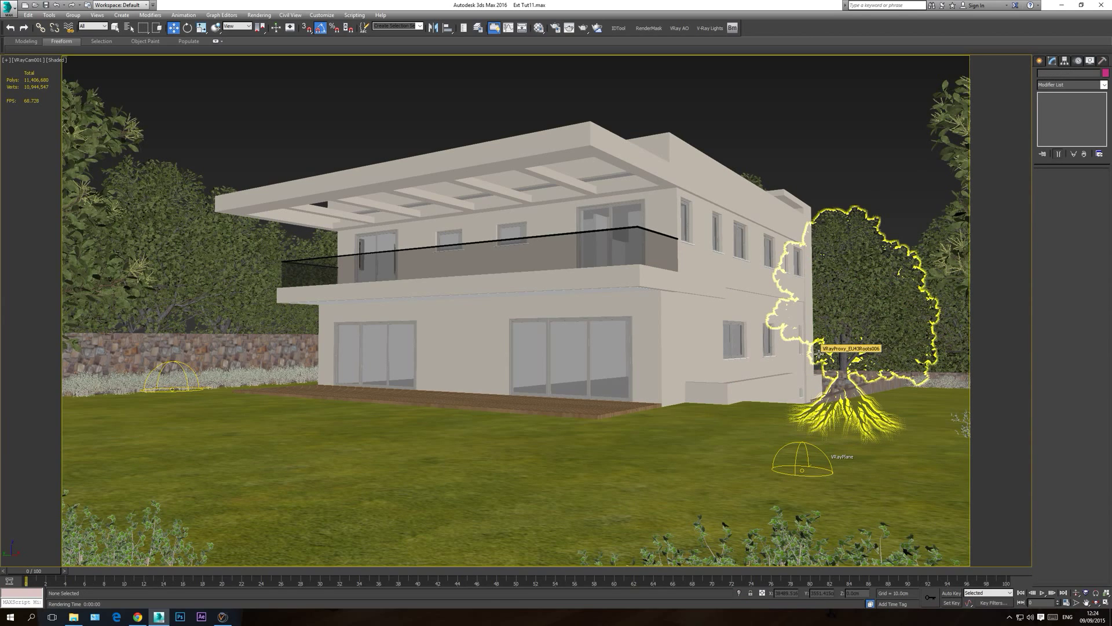
key(ctrl+z)
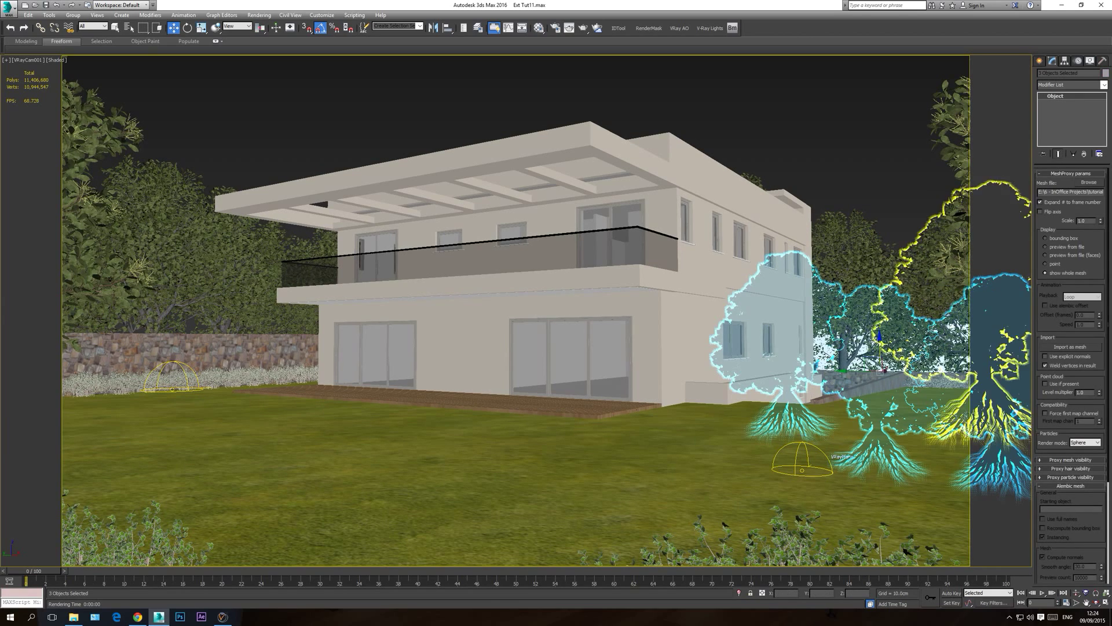
drag(854, 371, 854, 339)
- In Top view, slide the three proxy trees slightly to the right
key(t)
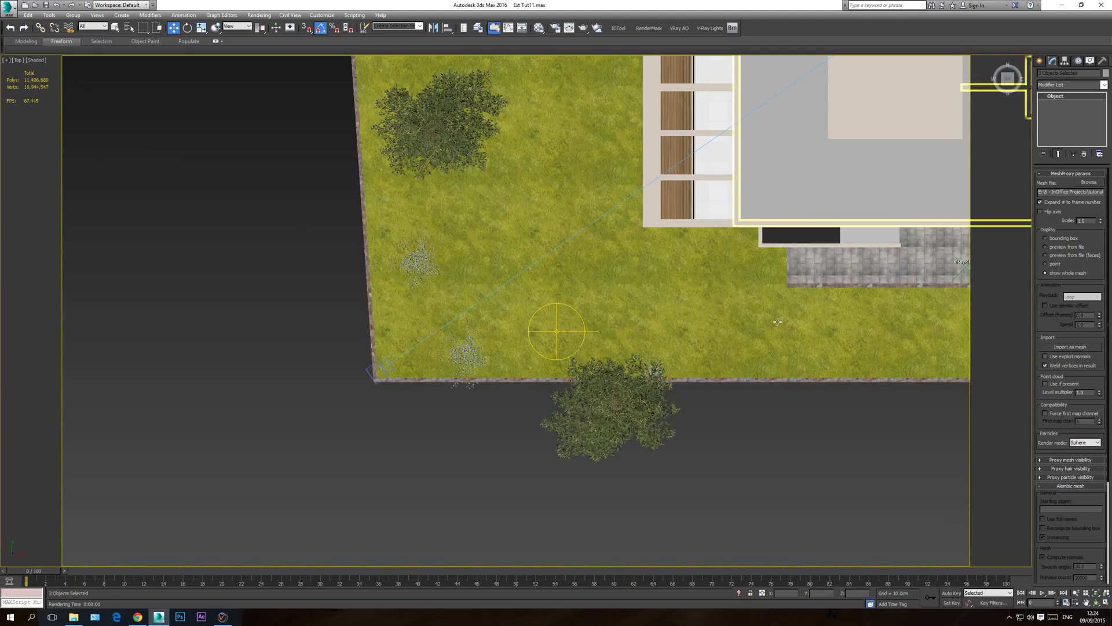
scroll(556, 328, down, 4)
middle_drag(751, 329, 697, 343)
drag(718, 292, 763, 301)
key(c)
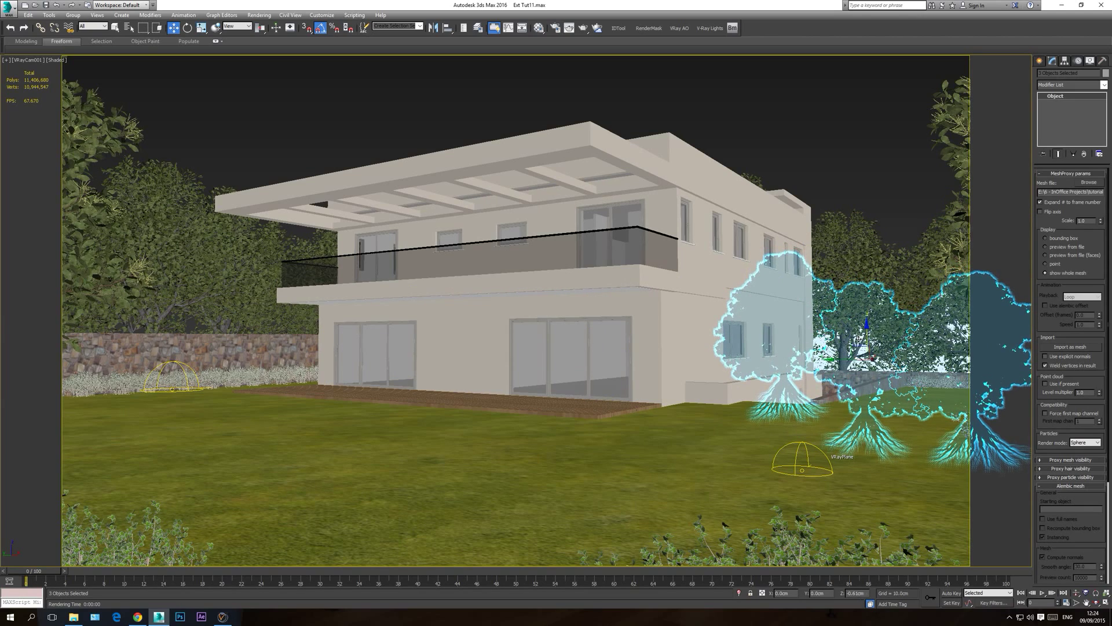
click(849, 121)
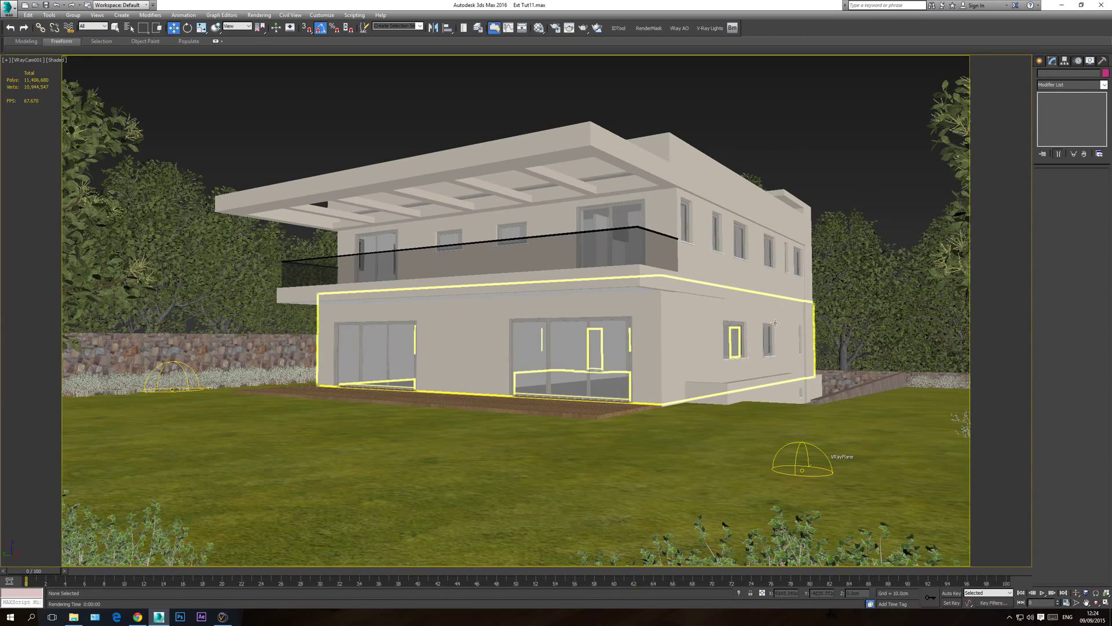
- Move a tree proxy onto the house's right corner and set its display to bounding box
drag(876, 183, 860, 232)
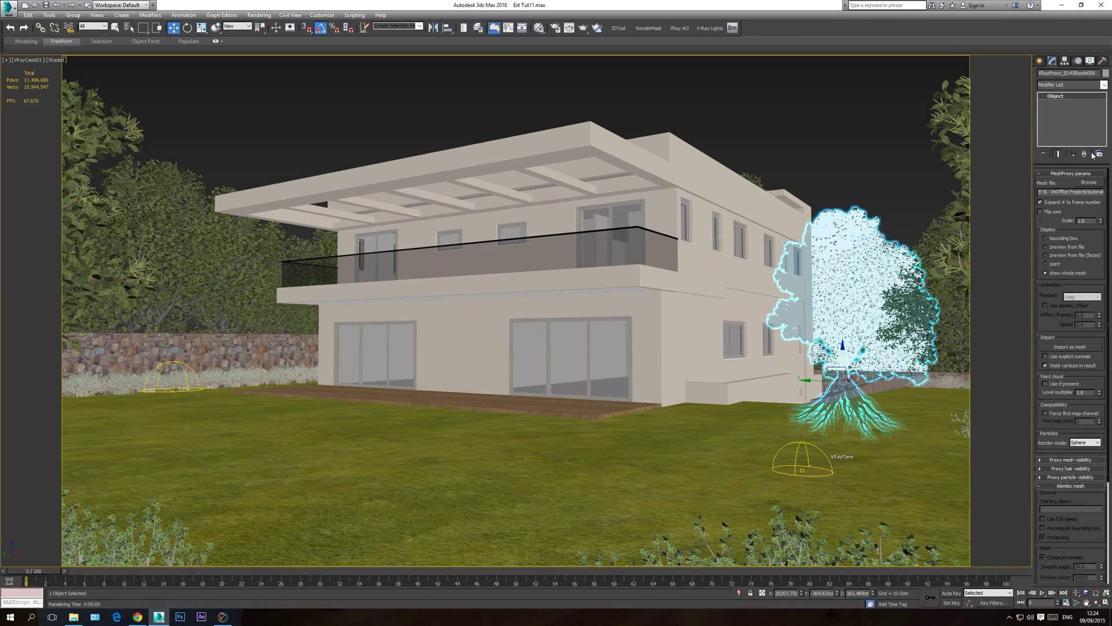
click(1046, 238)
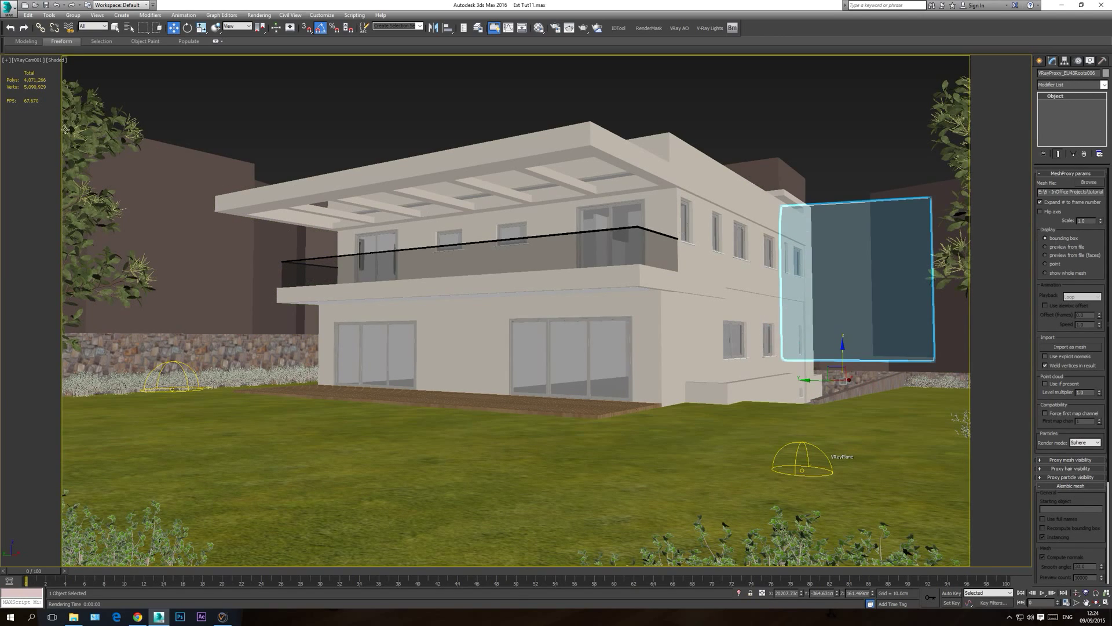
click(1056, 275)
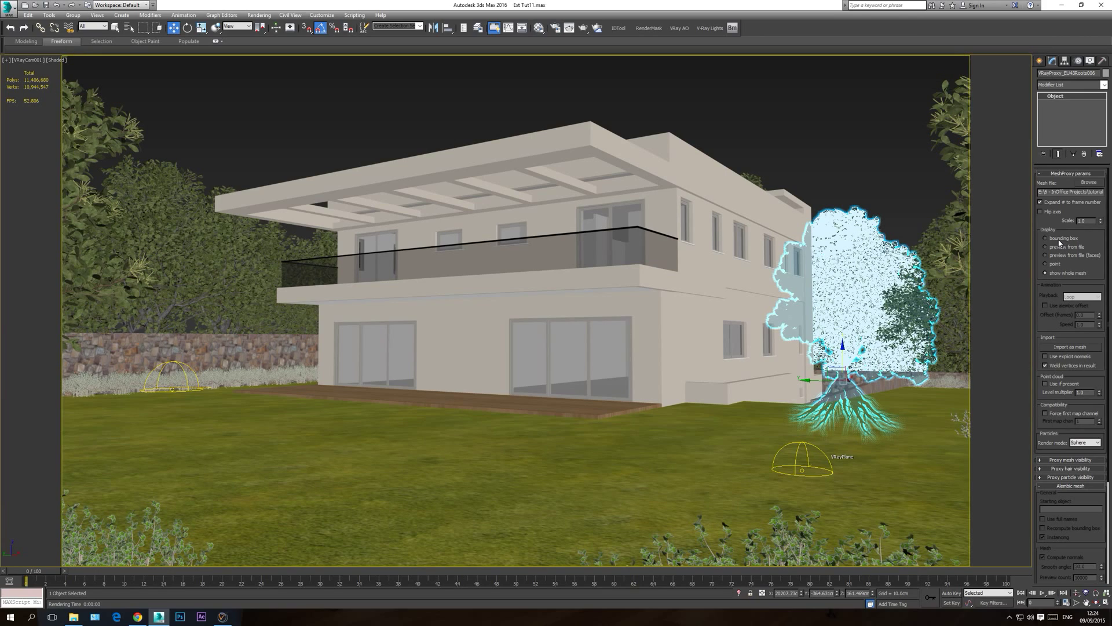
click(1046, 238)
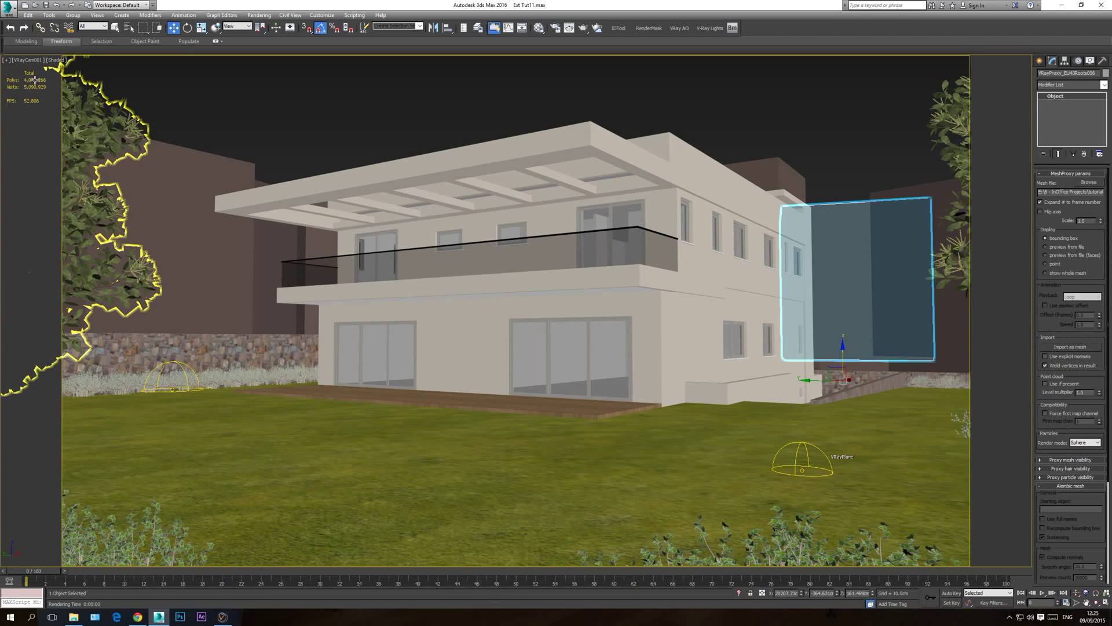
click(355, 105)
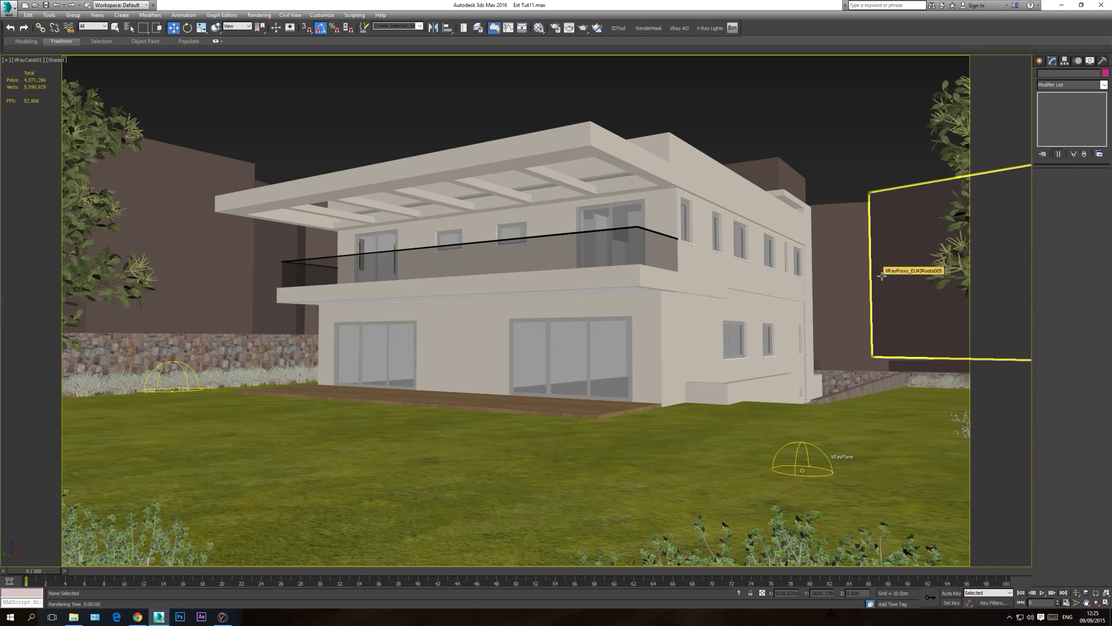
- Test-render the scene in ActiveShade, then set the tree proxy's display to show whole mesh
click(582, 28)
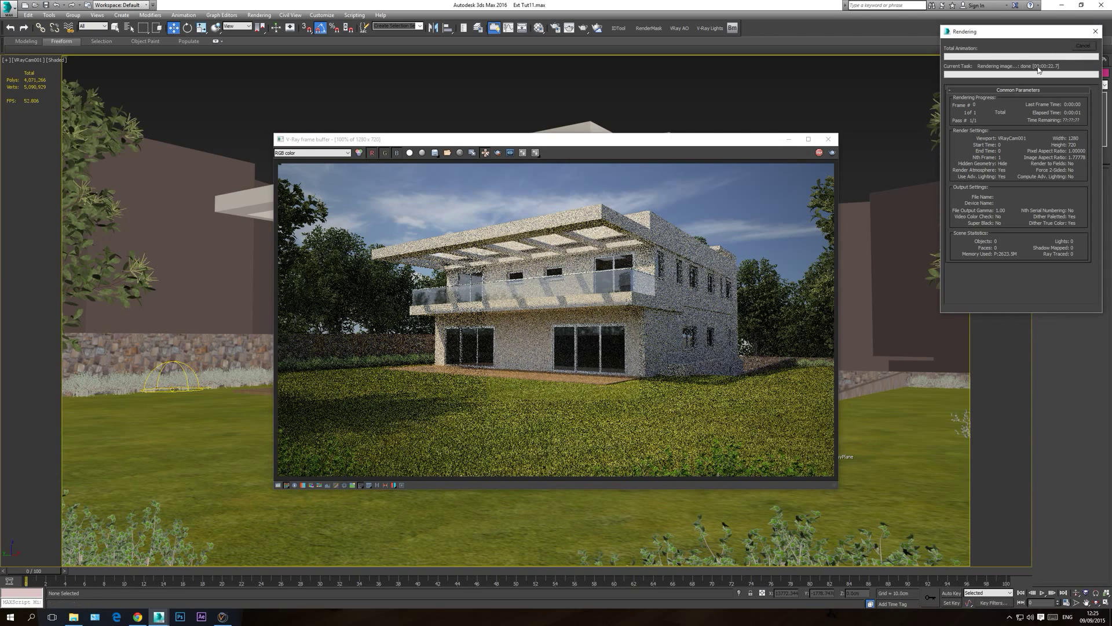
click(829, 139)
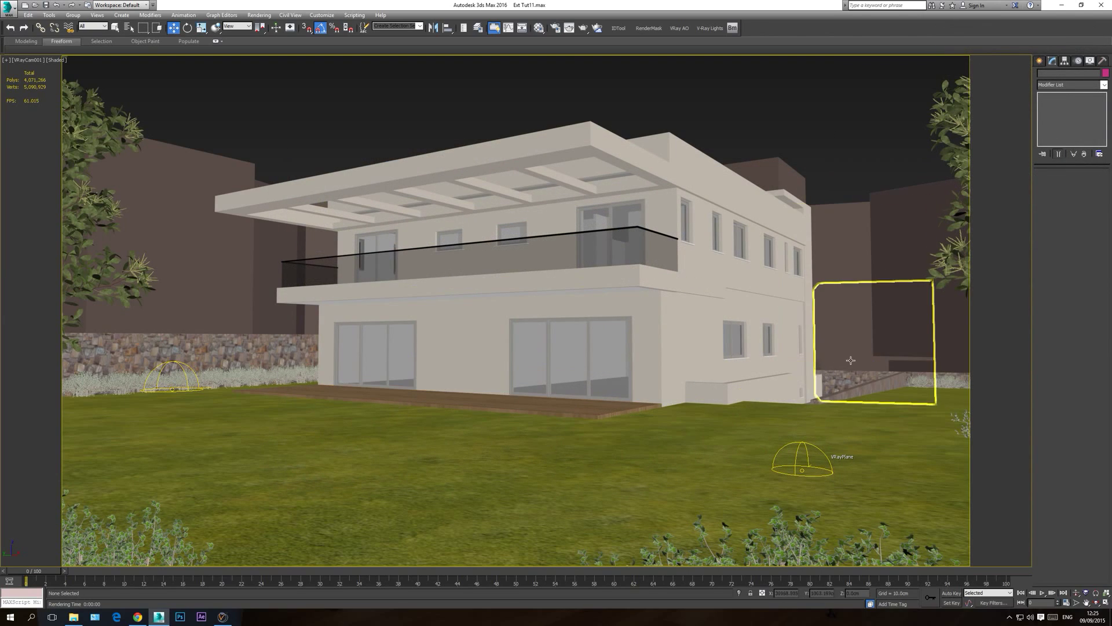
click(857, 309)
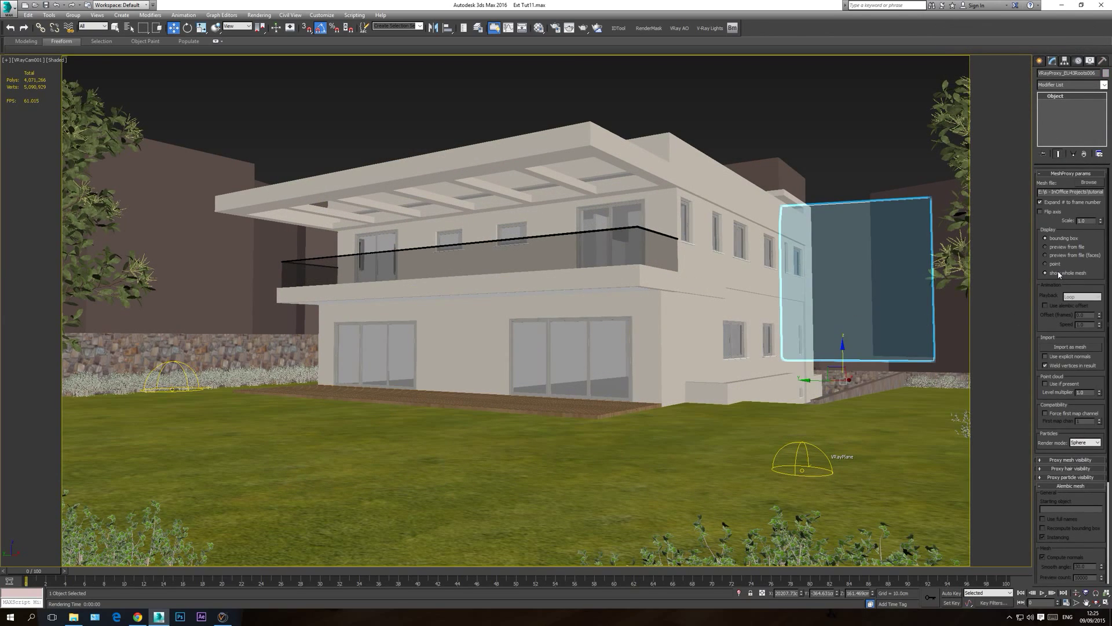
click(1059, 274)
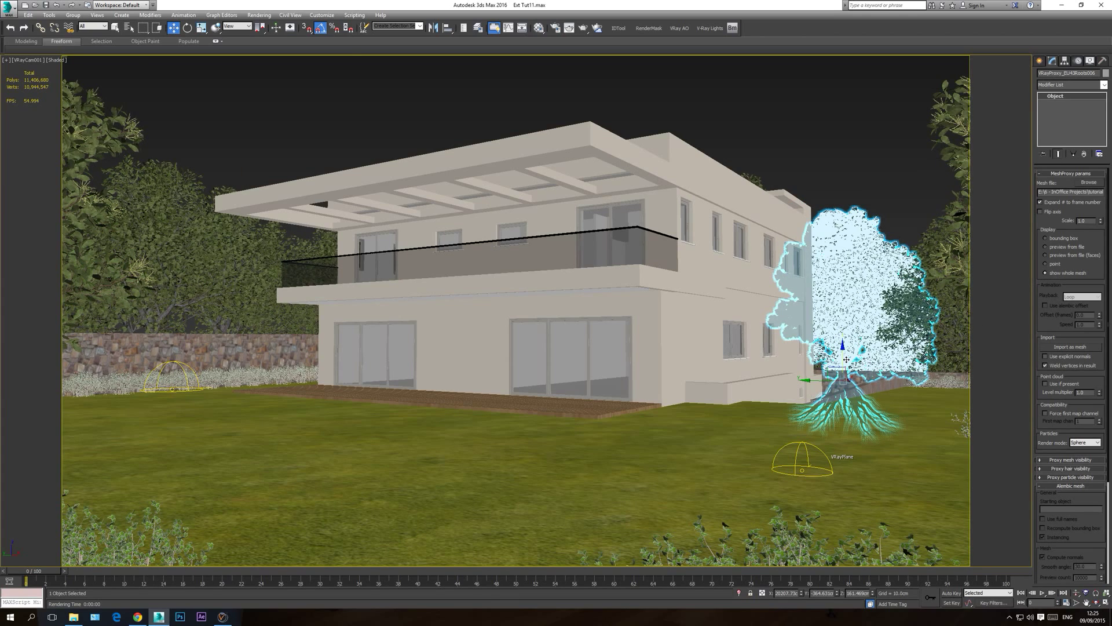
- Move the tree proxy to the right, clear of the house's right corner
key(t)
scroll(581, 372, down, 5)
click(822, 261)
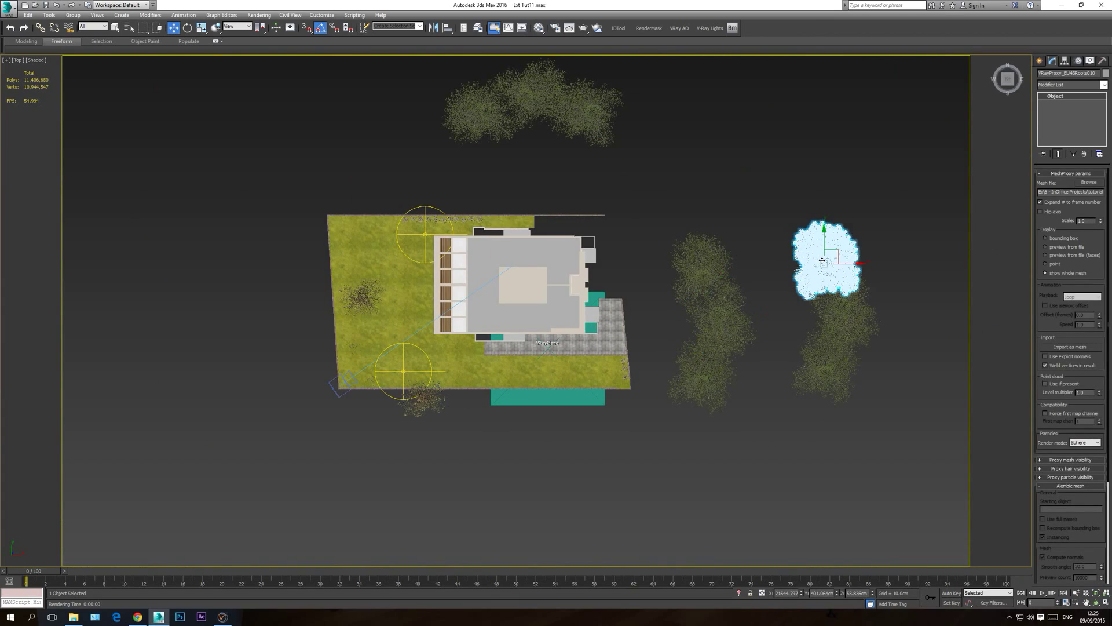
key(c)
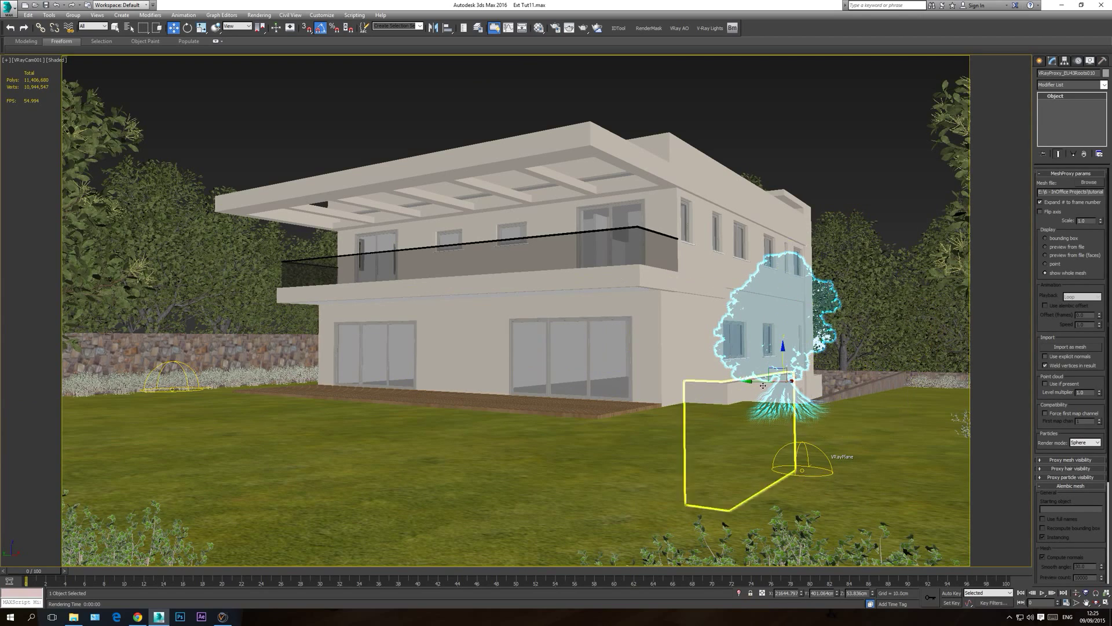
drag(763, 385, 817, 392)
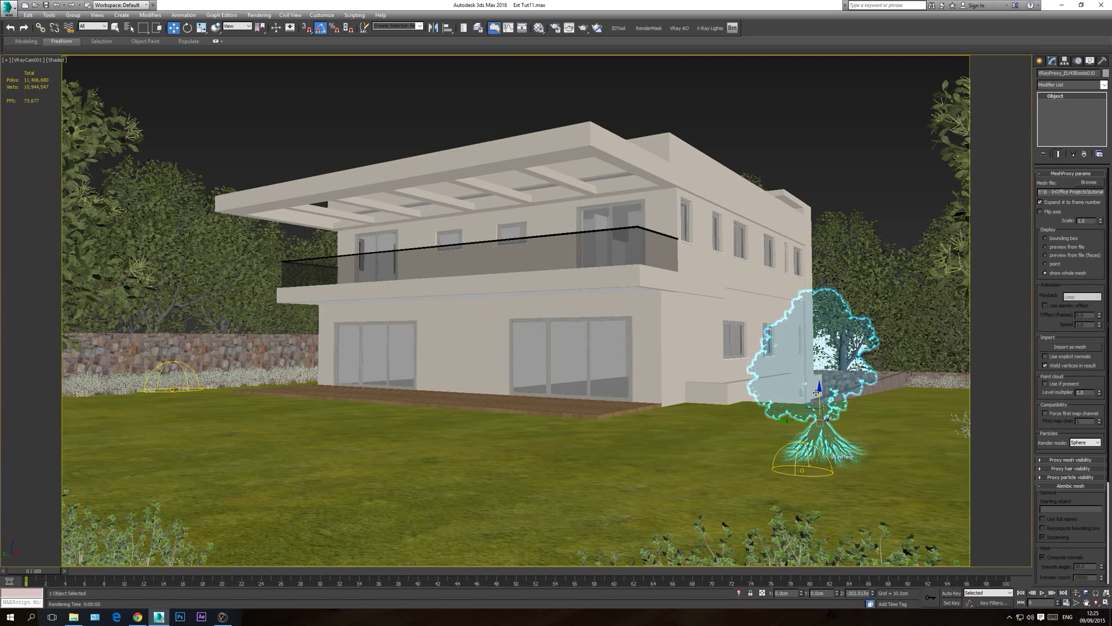
key(t)
scroll(769, 245, down, 4)
drag(769, 246, 803, 238)
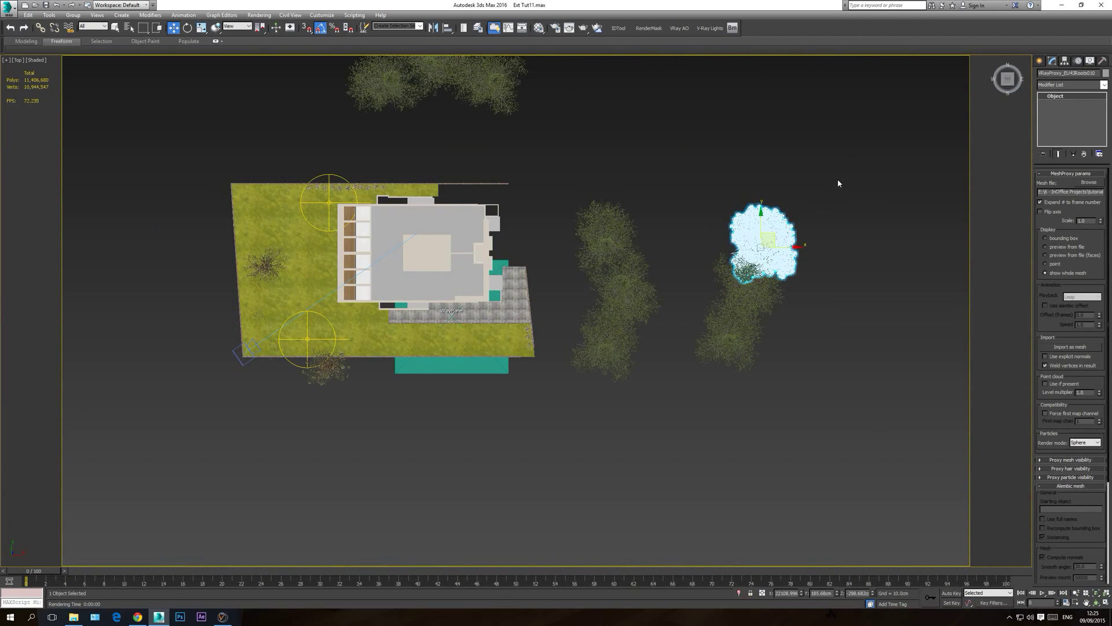
click(839, 184)
key(c)
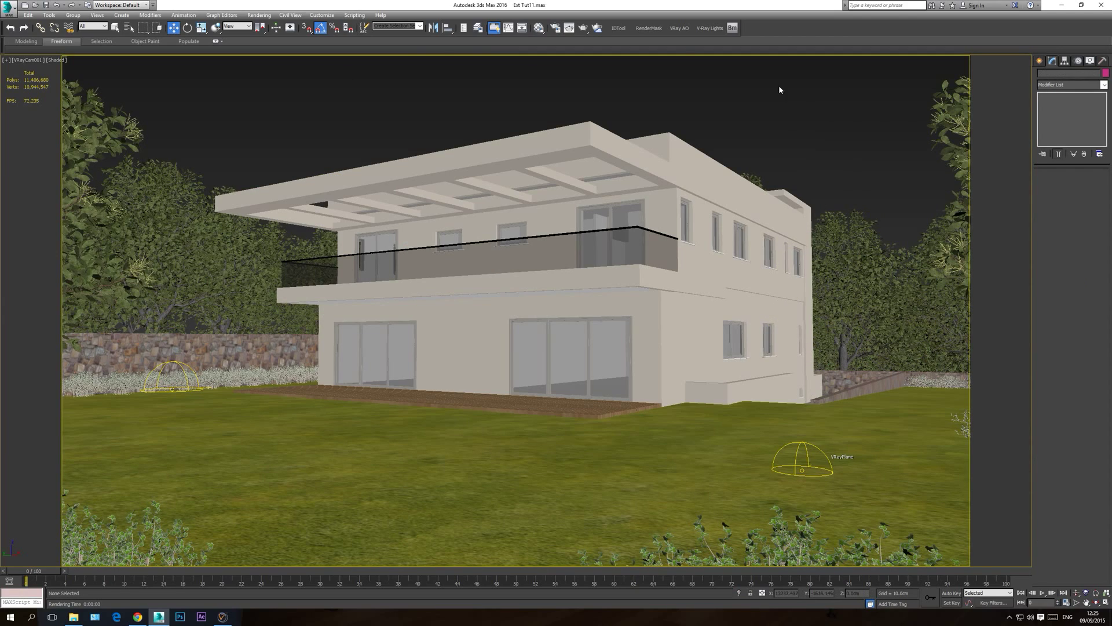
- Run an ActiveShade V-Ray render from the camera and close the frame buffer when it finishes
click(583, 28)
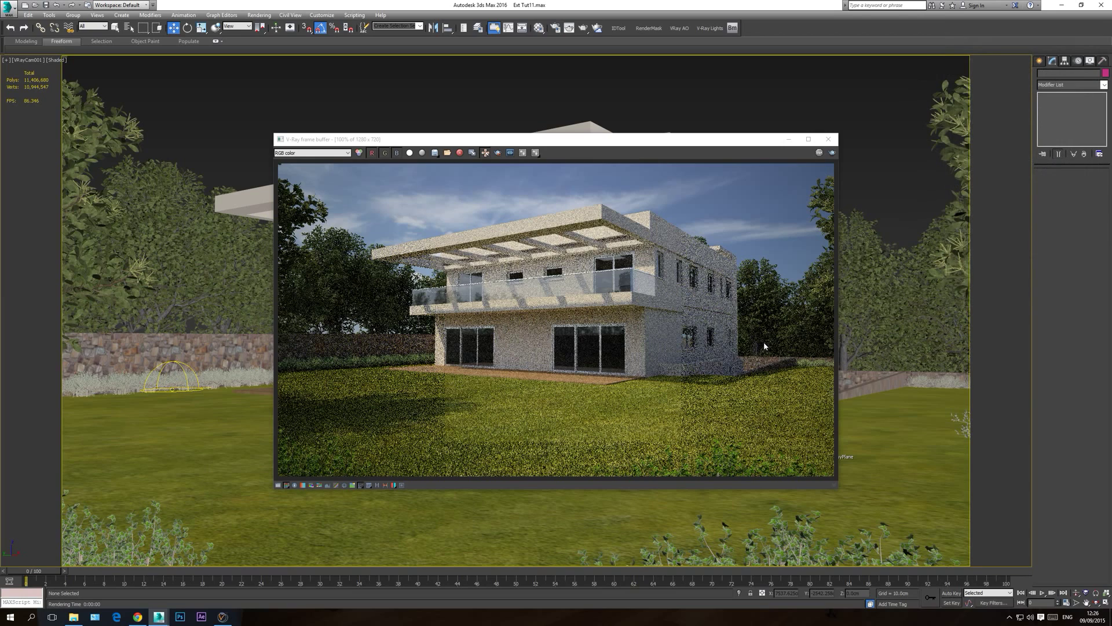
click(828, 139)
- In Top view, Shift-clone three tree proxies as instances
key(t)
scroll(824, 340, down, 8)
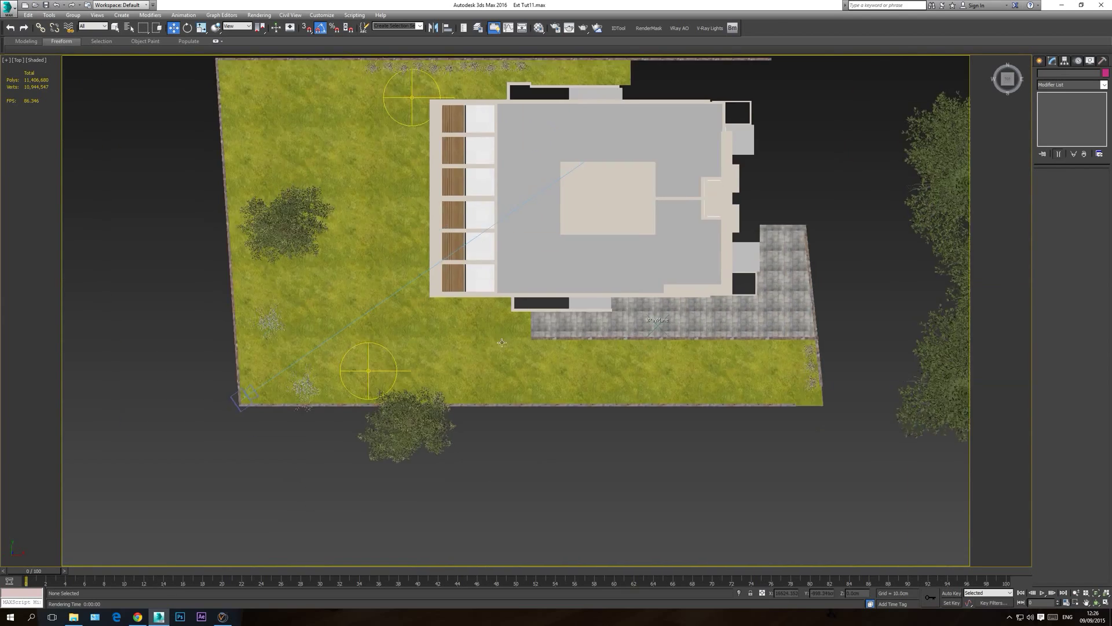
click(602, 243)
ctrl+click(547, 229)
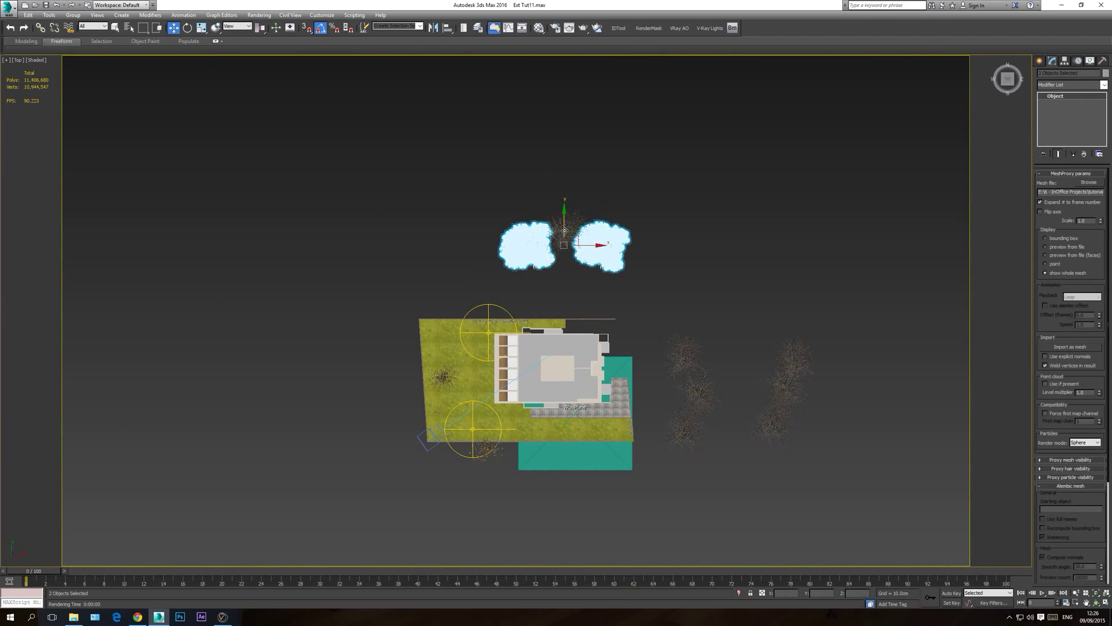
ctrl+click(561, 227)
mouse_move(576, 231)
shift+mouse_down()
mouse_move(590, 174)
mouse_move(575, 172)
shift+mouse_up()
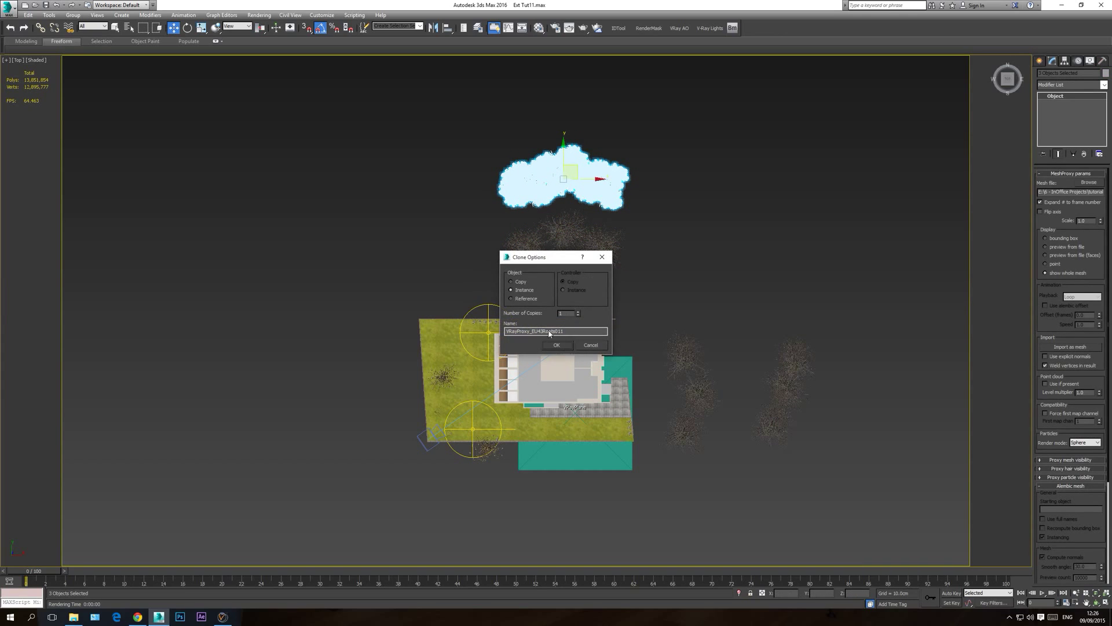
click(563, 347)
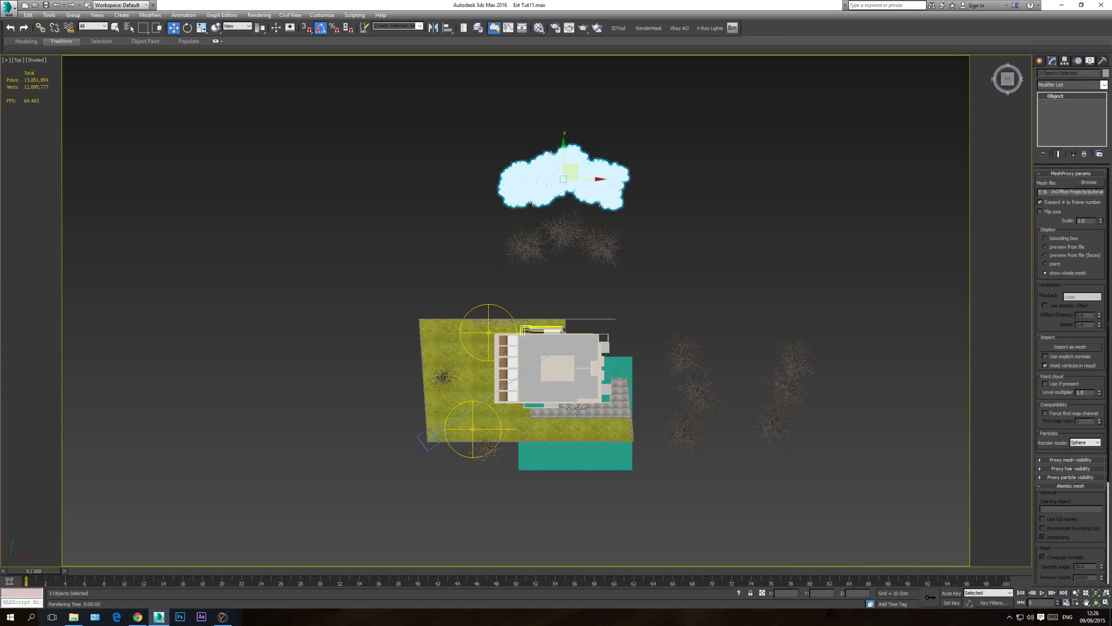
key(c)
- Lower the three cloned trees to ground level, shift them right, and display them as bounding boxes
drag(145, 284, 132, 329)
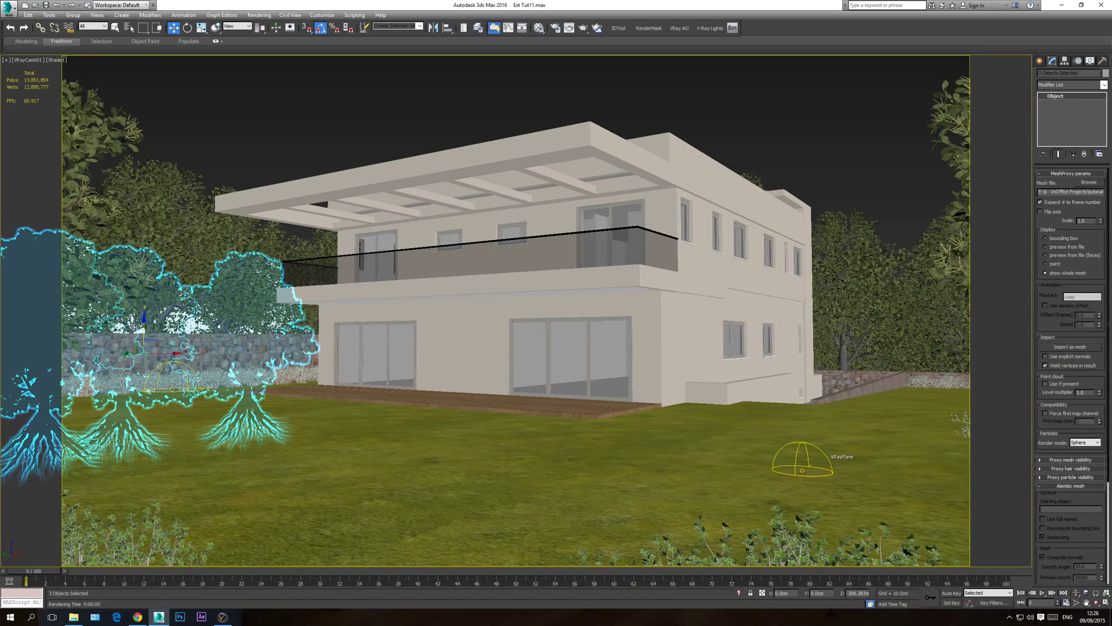
drag(176, 354, 223, 352)
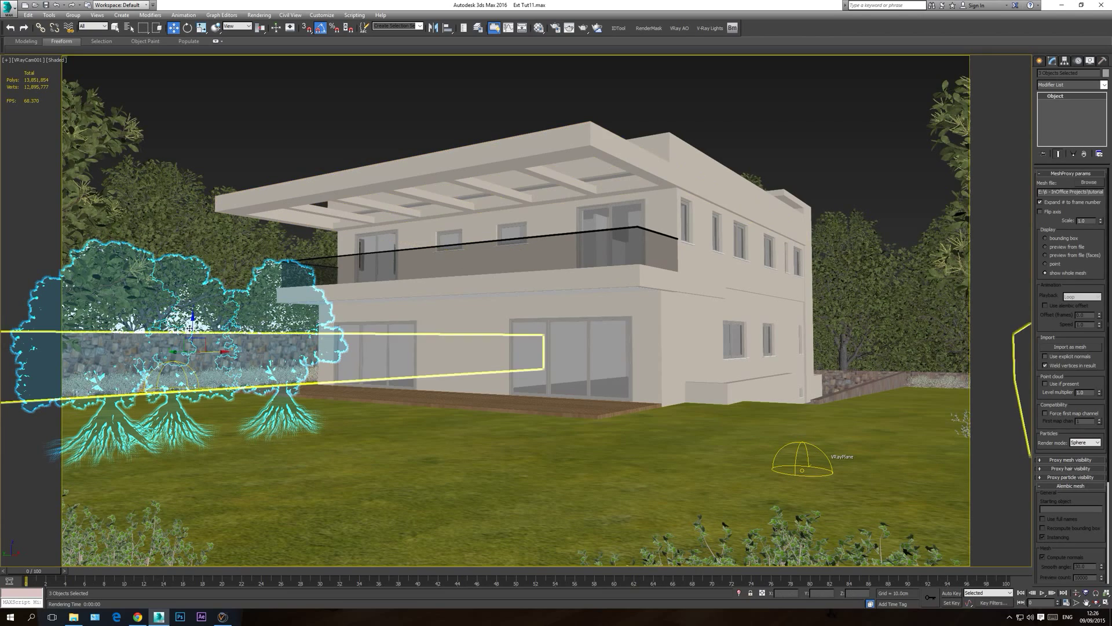
click(1046, 238)
click(312, 114)
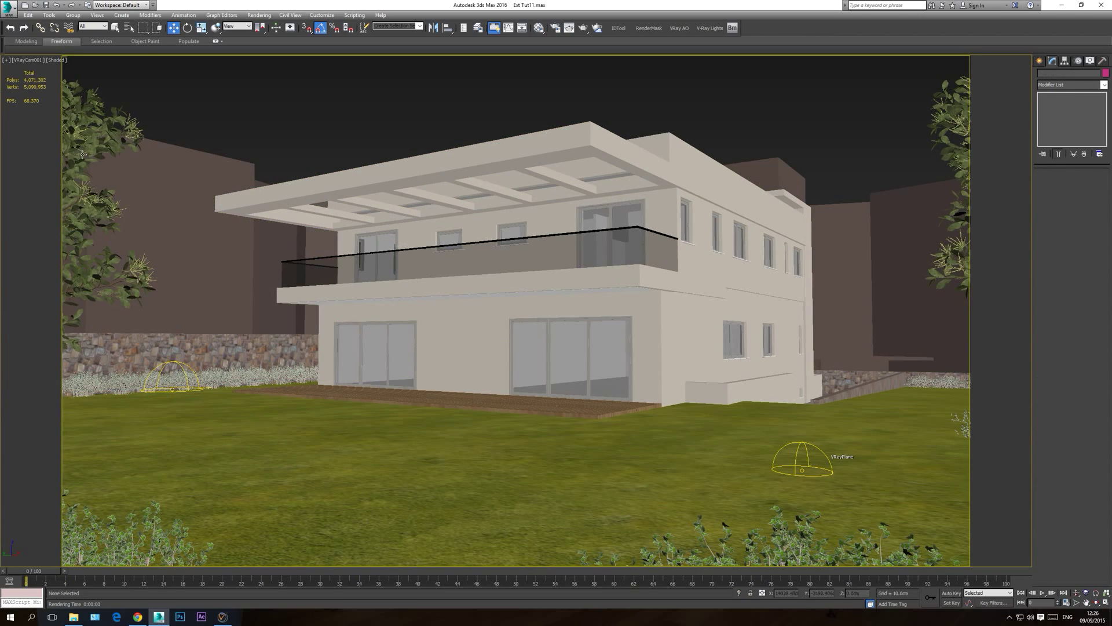
click(93, 132)
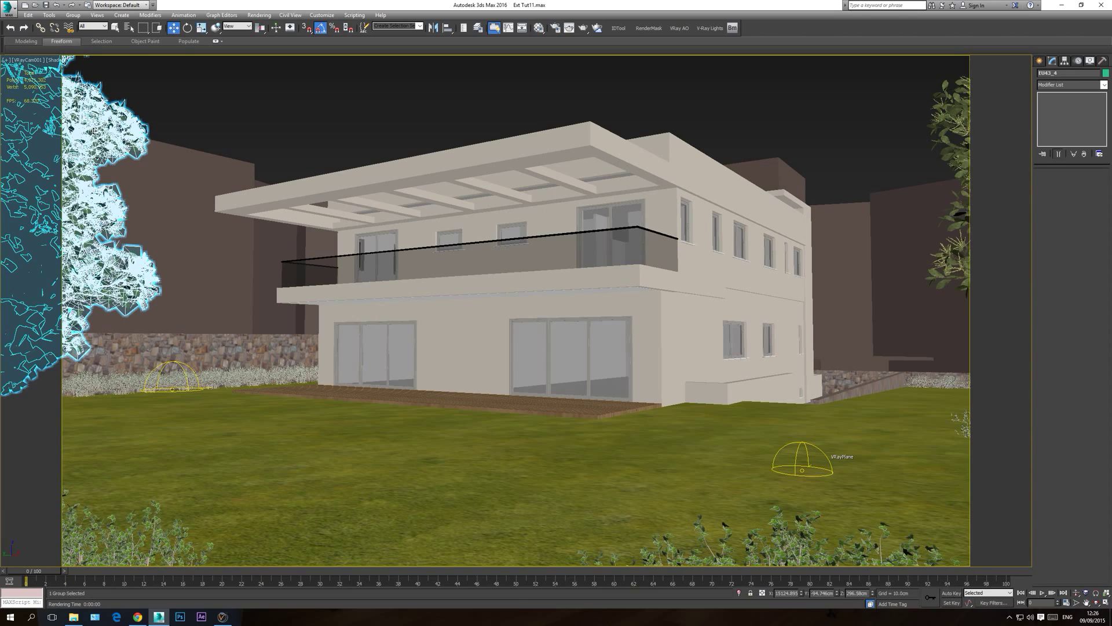
click(267, 95)
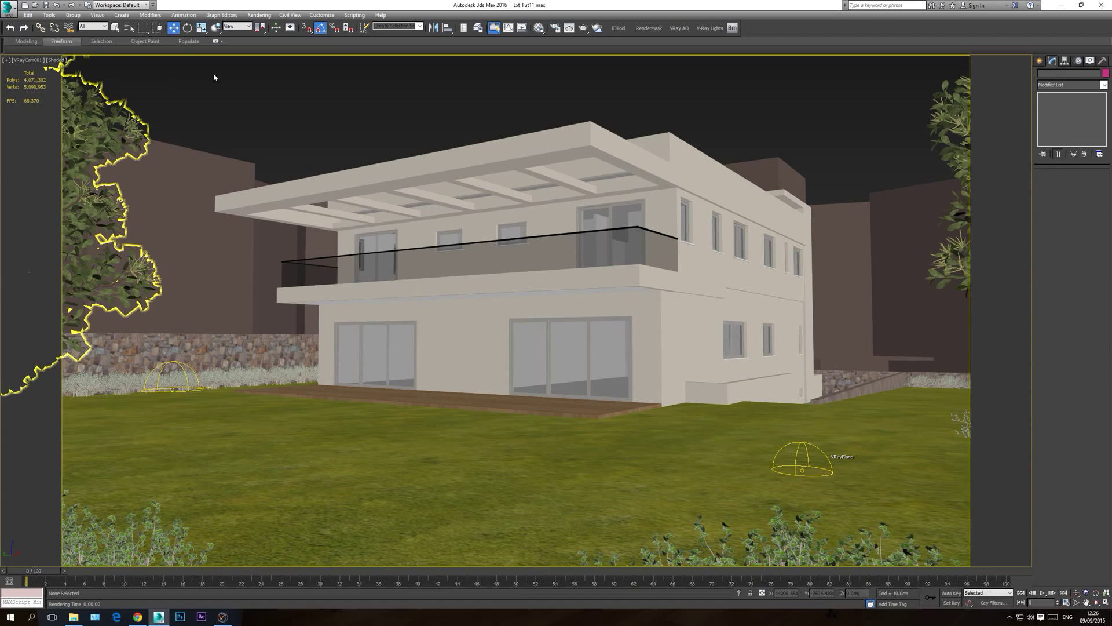
- Center the site in Top view, turn on Shaded + Edged Faces, and start an ActiveShade render from the camera
key(t)
scroll(421, 272, down, 5)
middle_drag(420, 272, 425, 327)
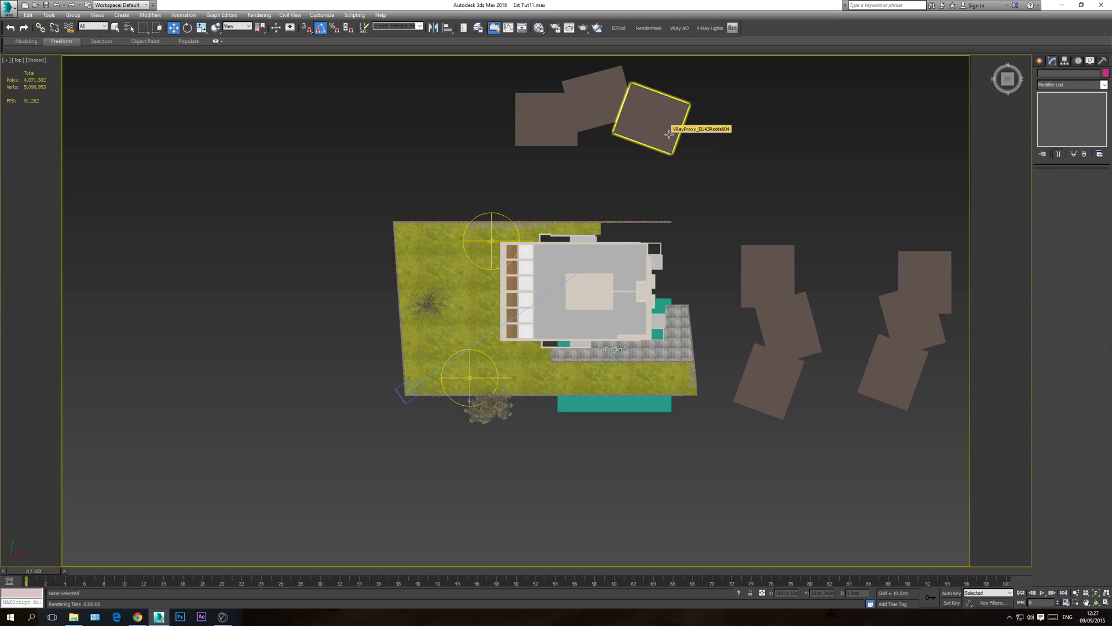
key(F4)
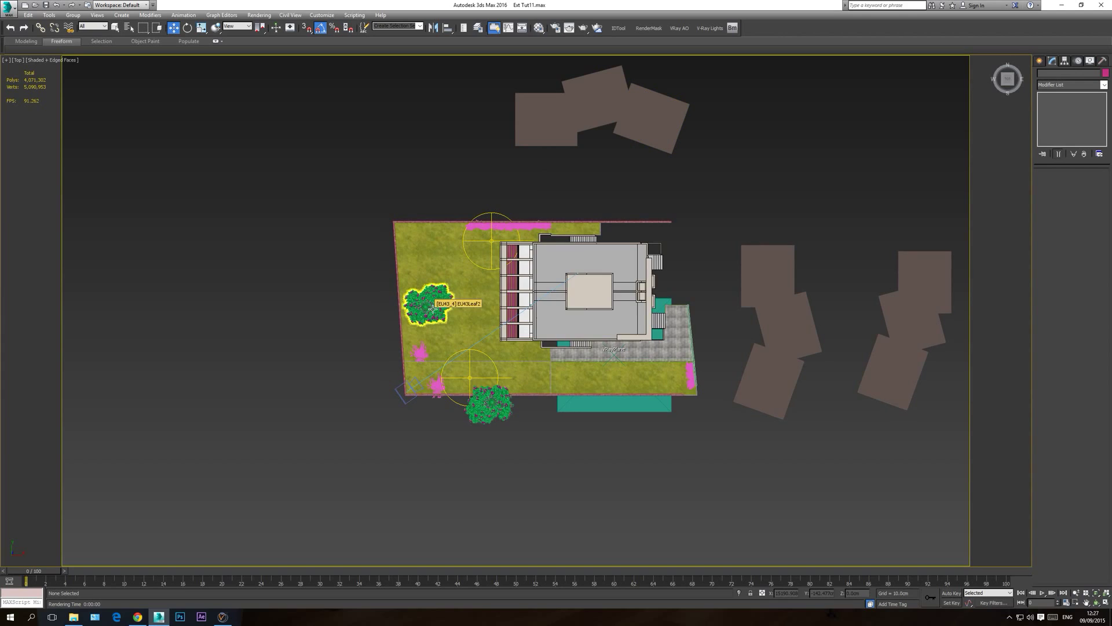
scroll(433, 309, up, 5)
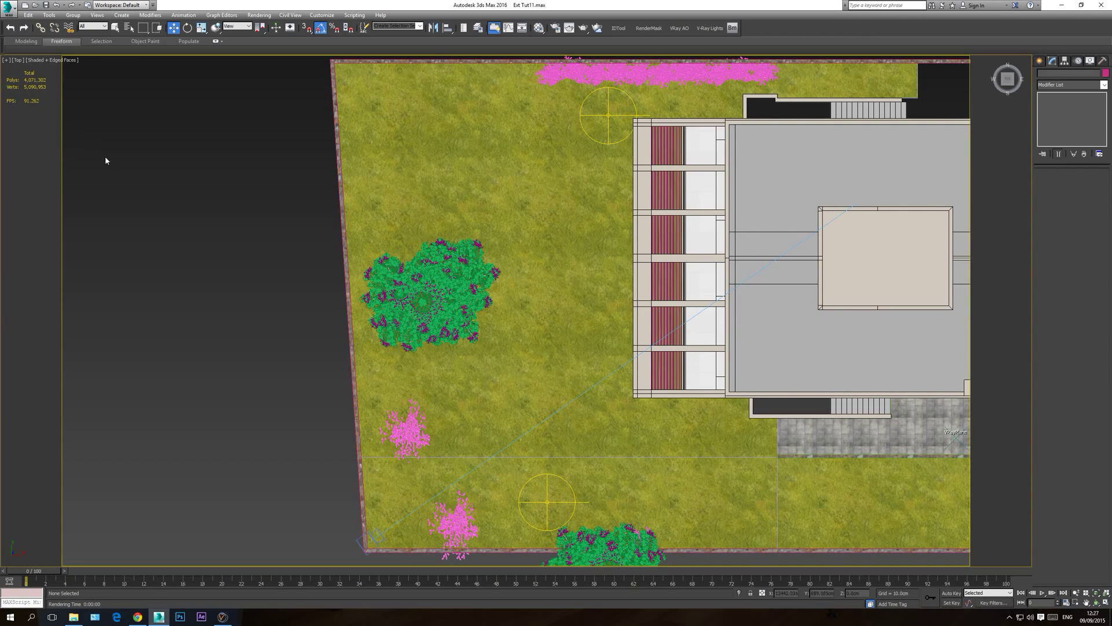
scroll(179, 231, down, 2)
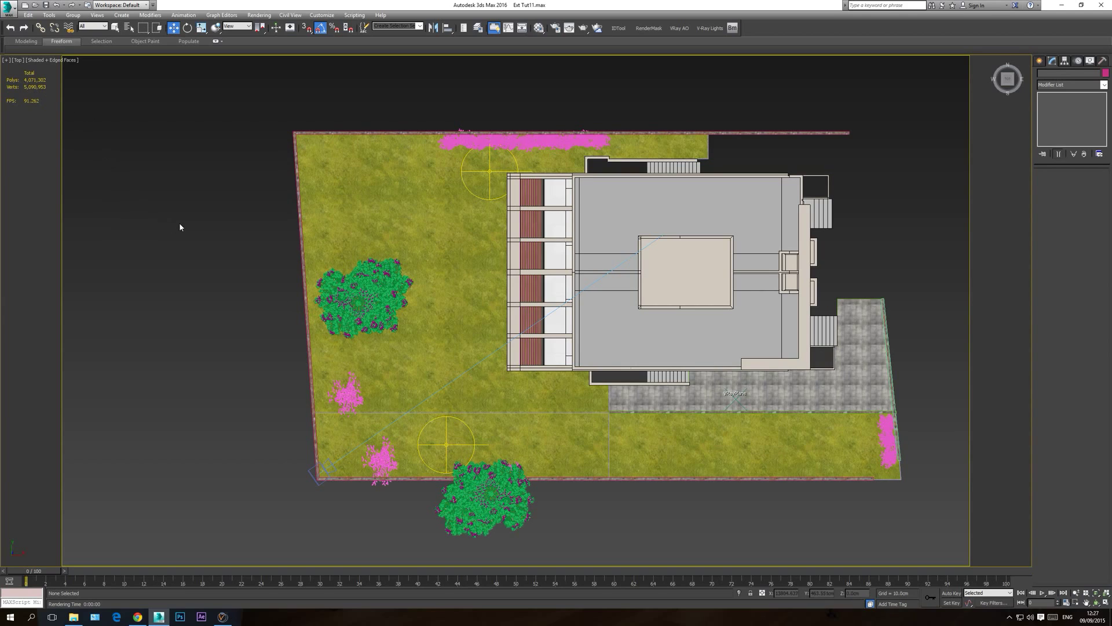
key(c)
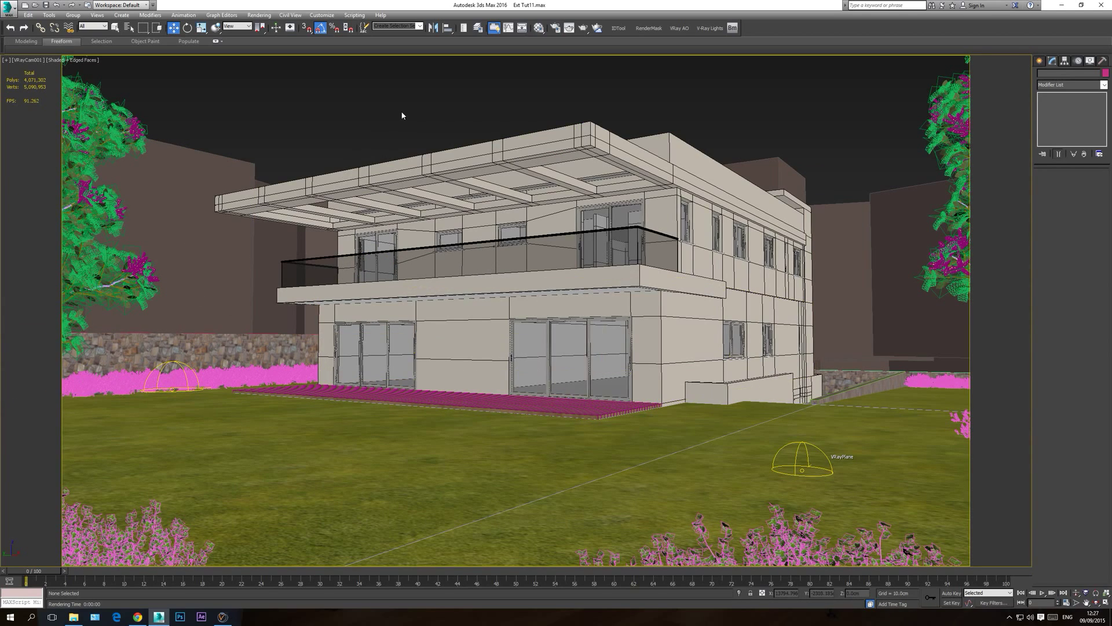
click(583, 28)
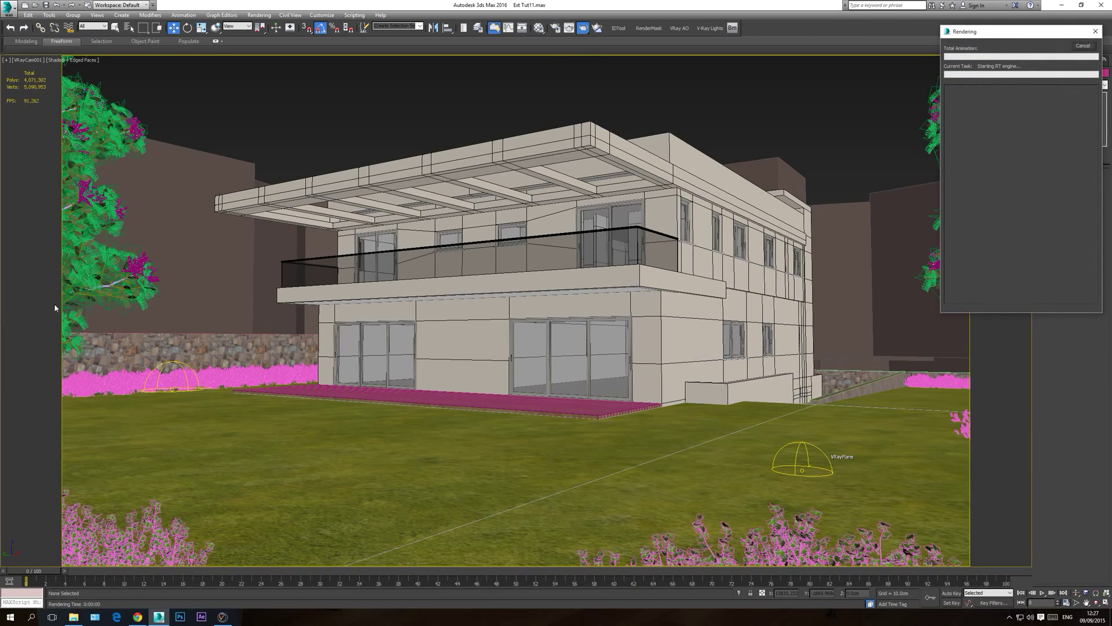
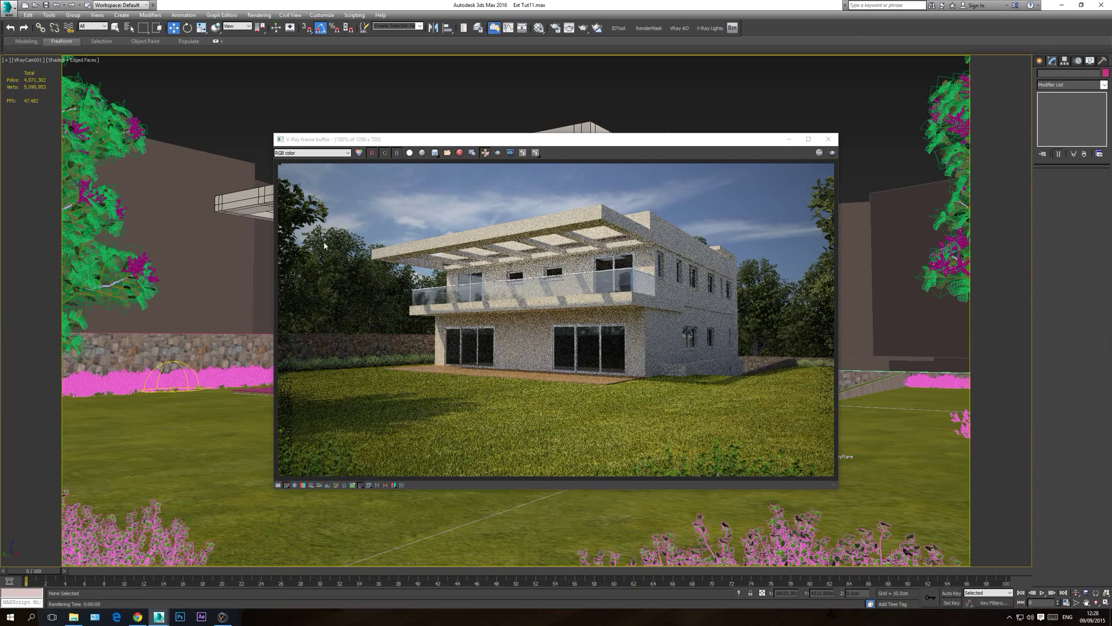
- Close the V-Ray frame buffer and orbit the Perspective view to look down on the house
click(836, 142)
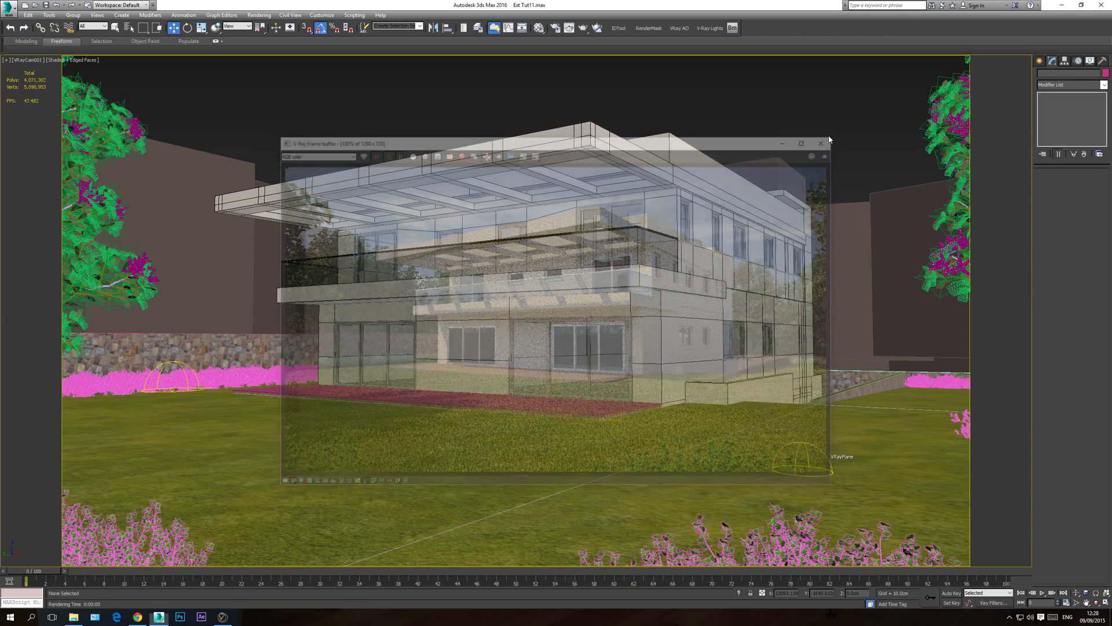
key(p)
click(1097, 604)
drag(522, 261, 536, 374)
scroll(540, 378, up, 3)
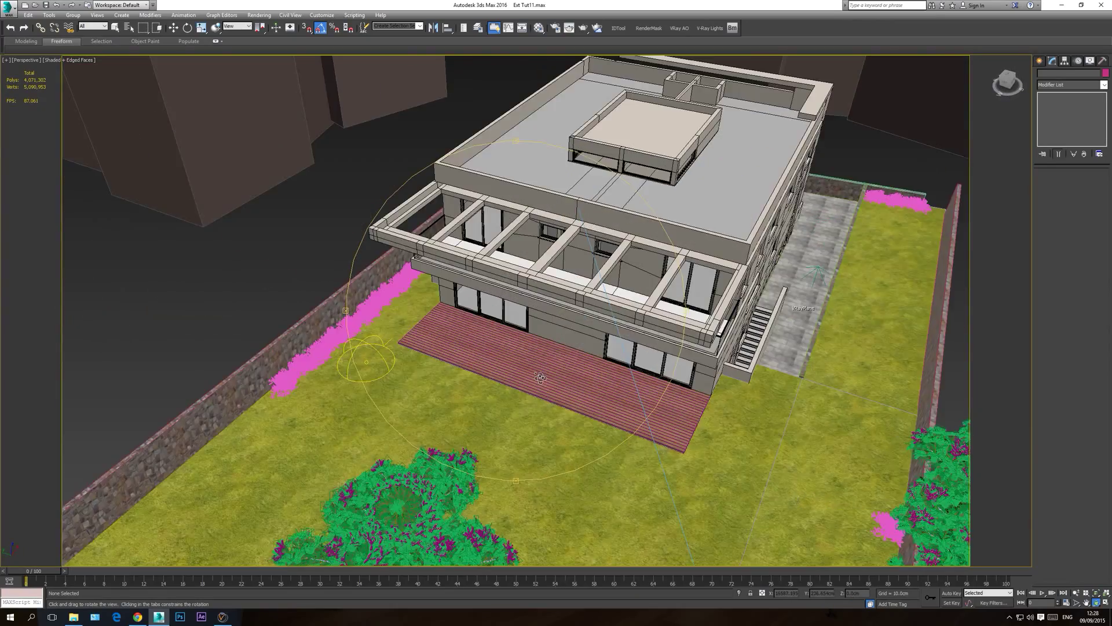
scroll(540, 378, up, 5)
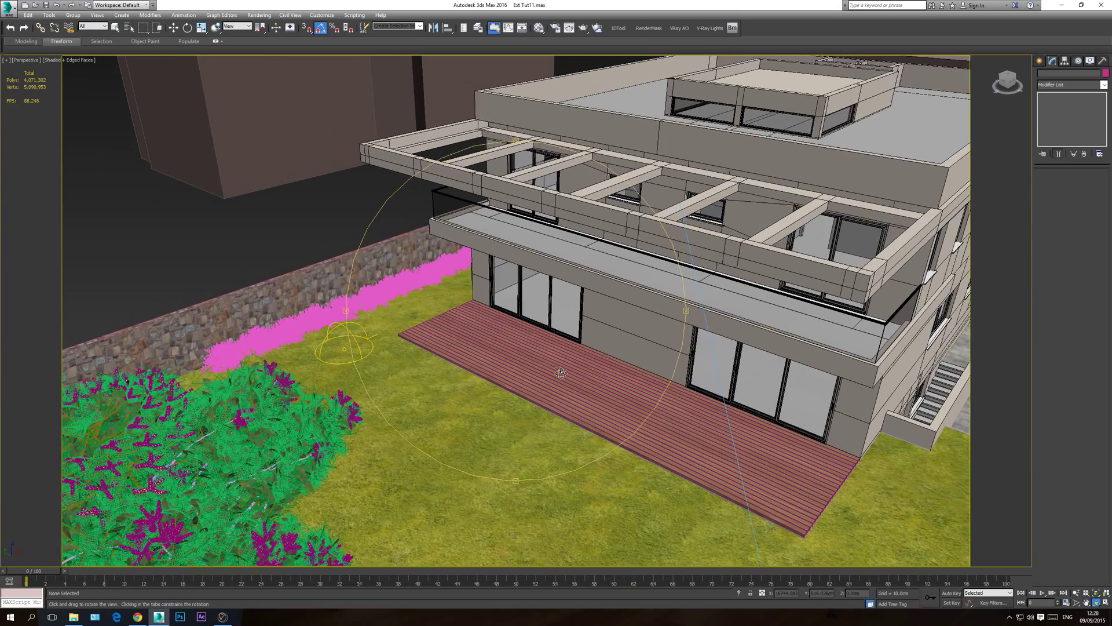
scroll(561, 373, down, 10)
key(w)
scroll(476, 346, down, 2)
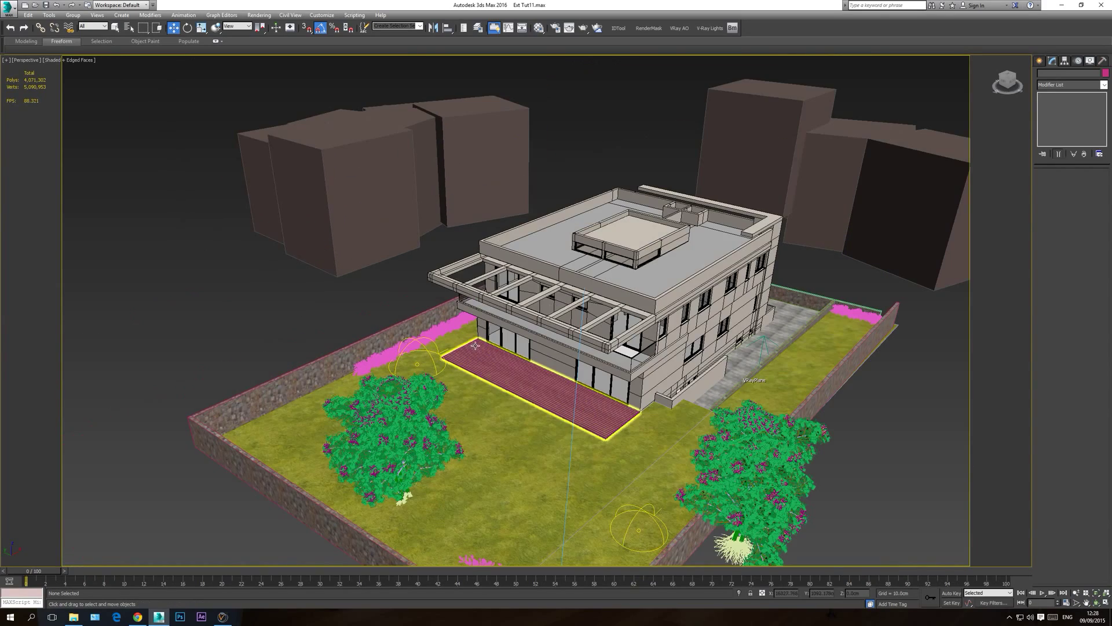
- Check the VRayCam view, then return to Perspective and orbit to a high angle over the house
key(c)
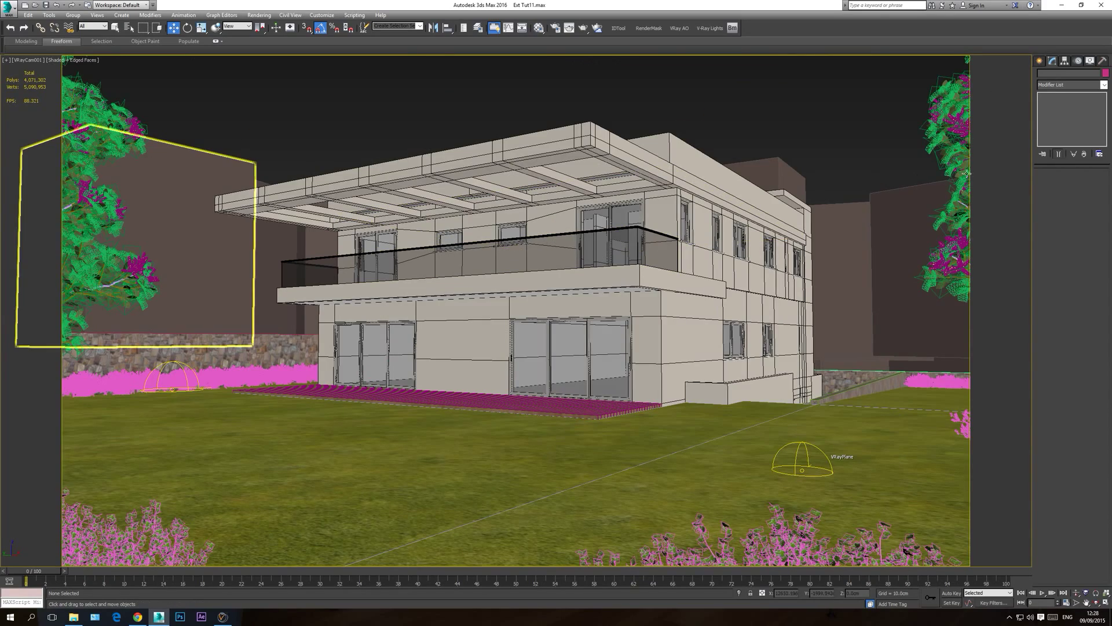
key(p)
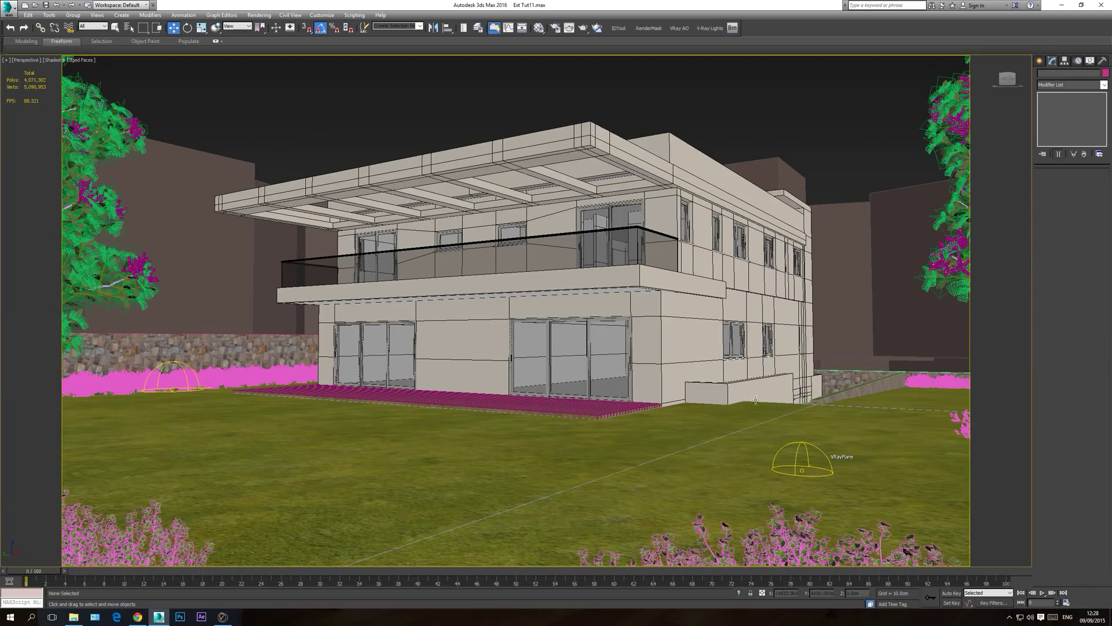
click(1097, 603)
drag(574, 353, 557, 335)
key(w)
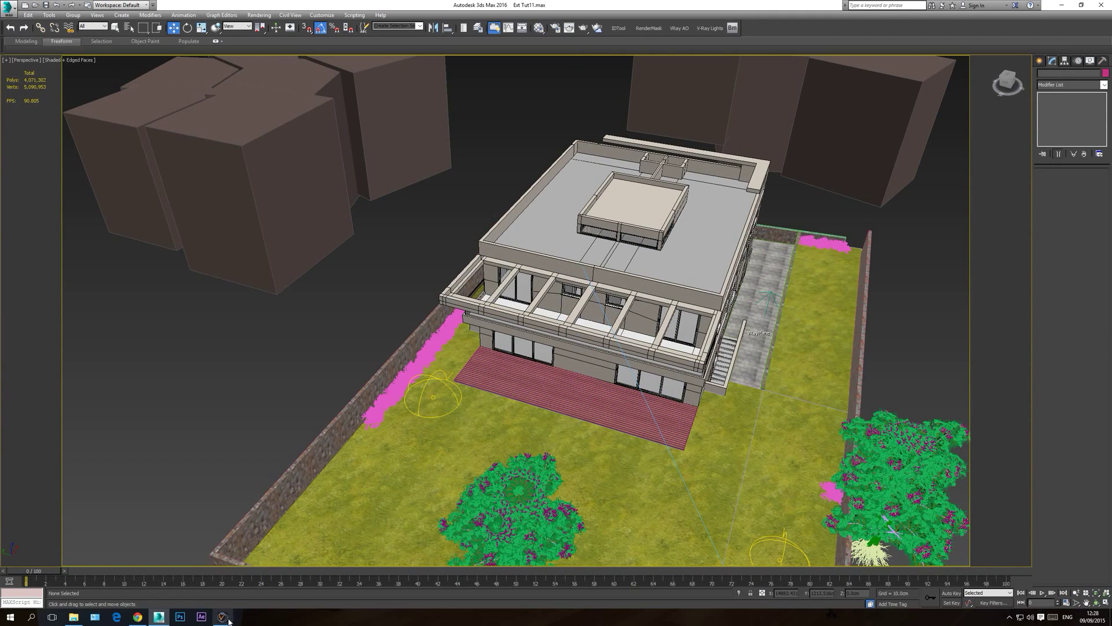
- In Chrome, open the Proviz IKEA Sundero free models page and scroll to its download
click(139, 619)
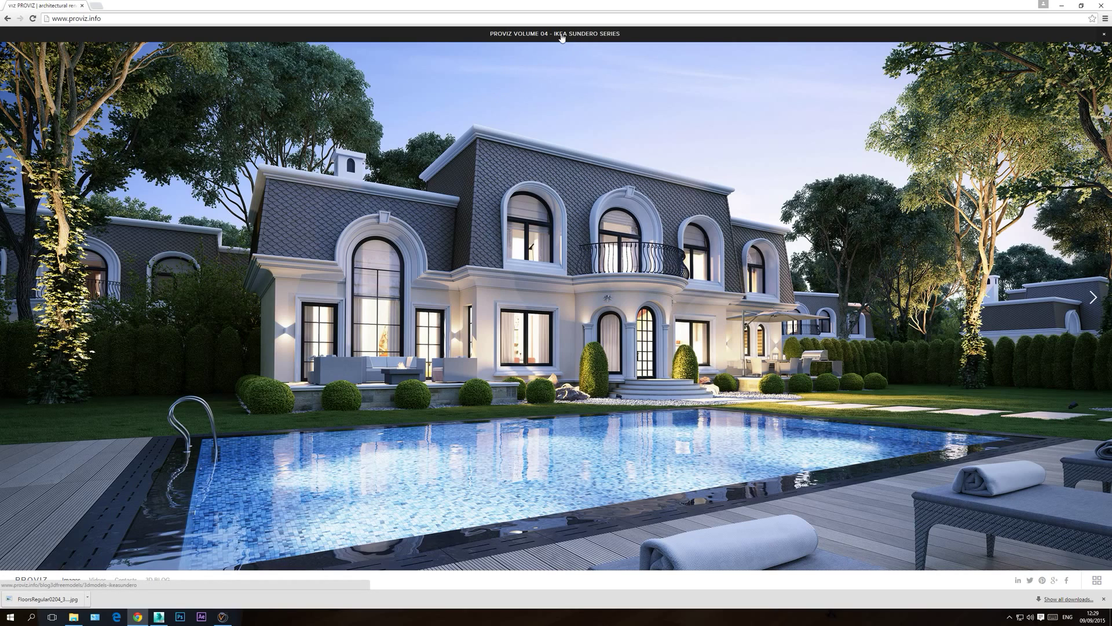
click(566, 36)
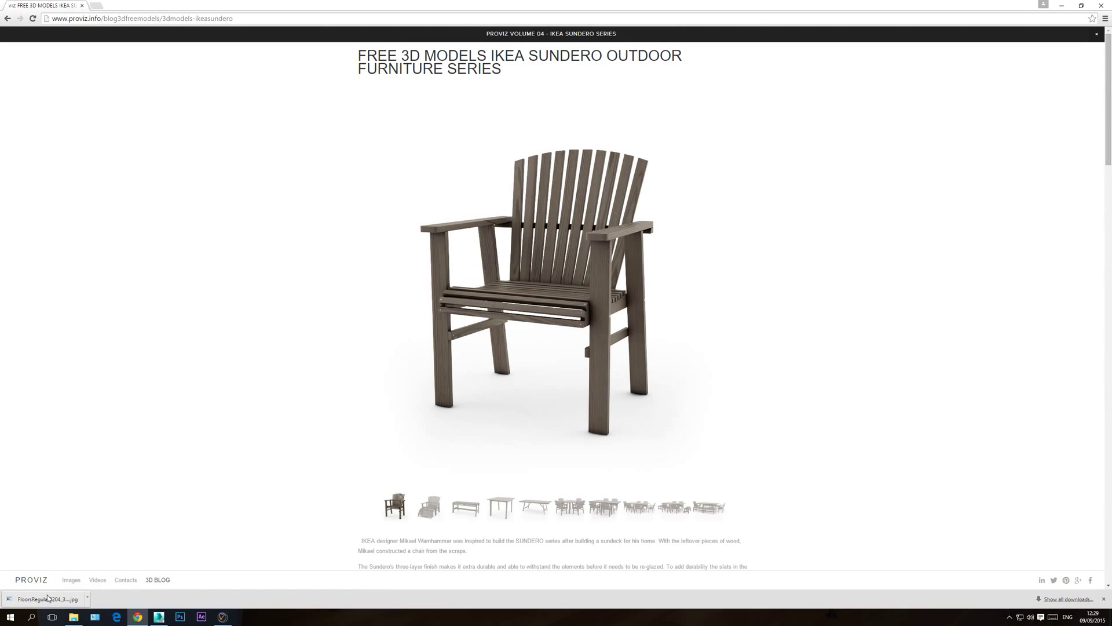
click(1103, 599)
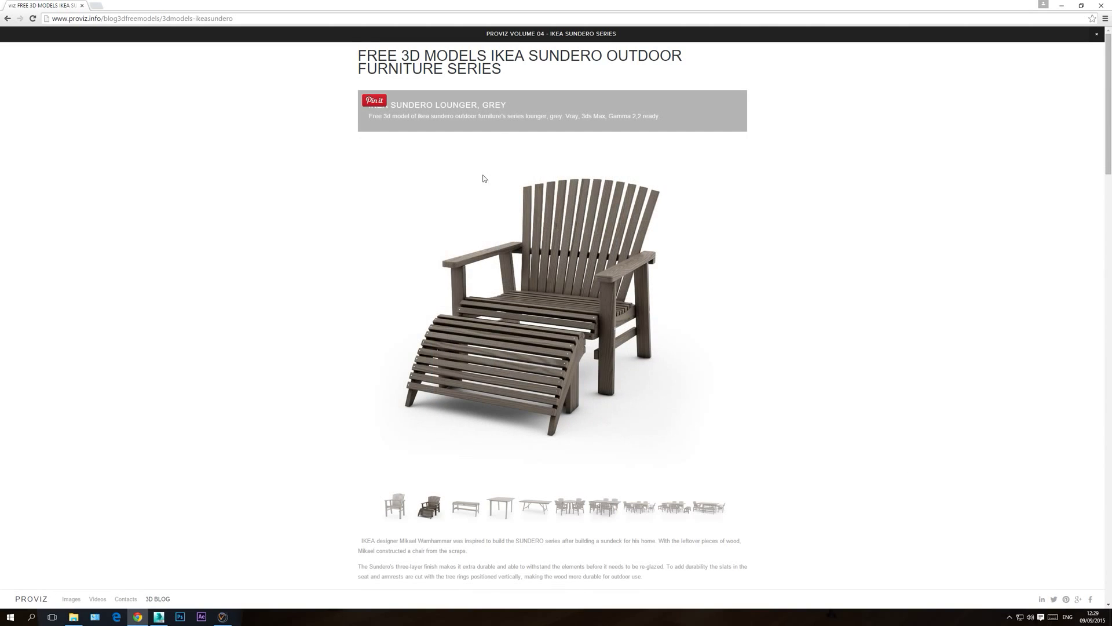
scroll(584, 185, down, 2)
scroll(584, 186, down, 10)
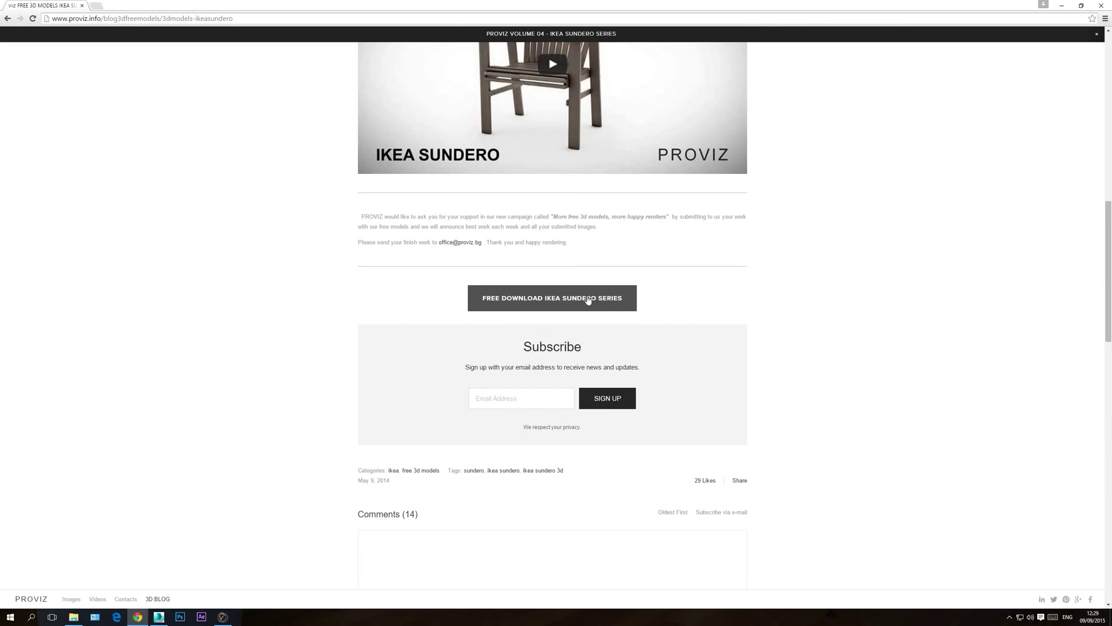
- Open the downloaded Sundero zip from the Downloads folder in WinRAR
click(74, 616)
click(480, 412)
drag(480, 413, 660, 236)
double_click(661, 236)
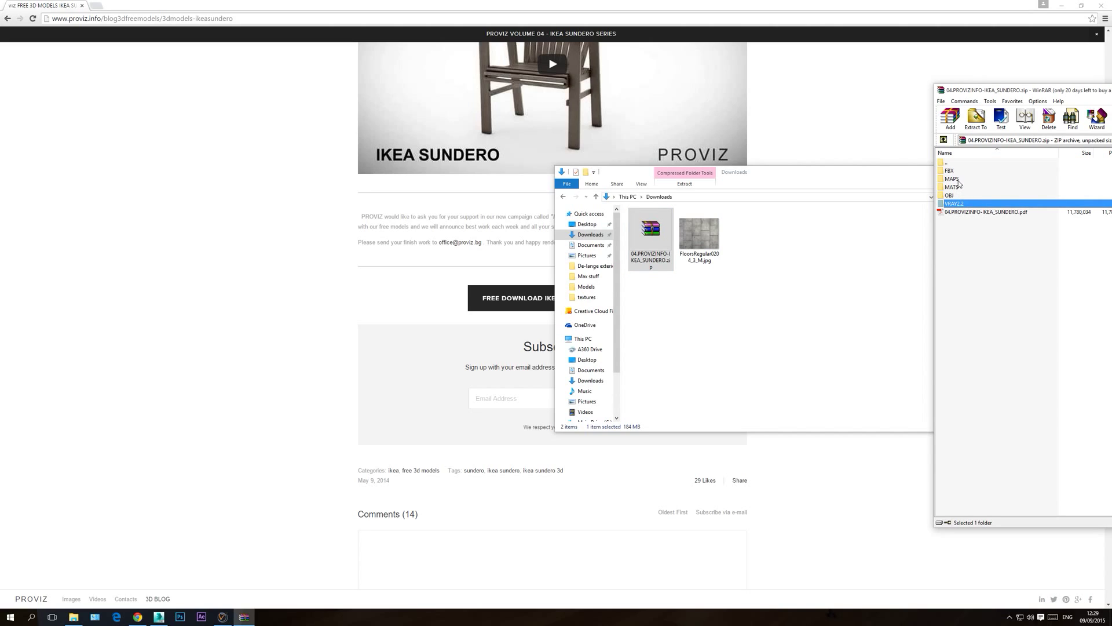
- Extract the MAPS, MATS and VRAY2.2 folders from the archive into Downloads
ctrl+click(961, 189)
ctrl+click(956, 179)
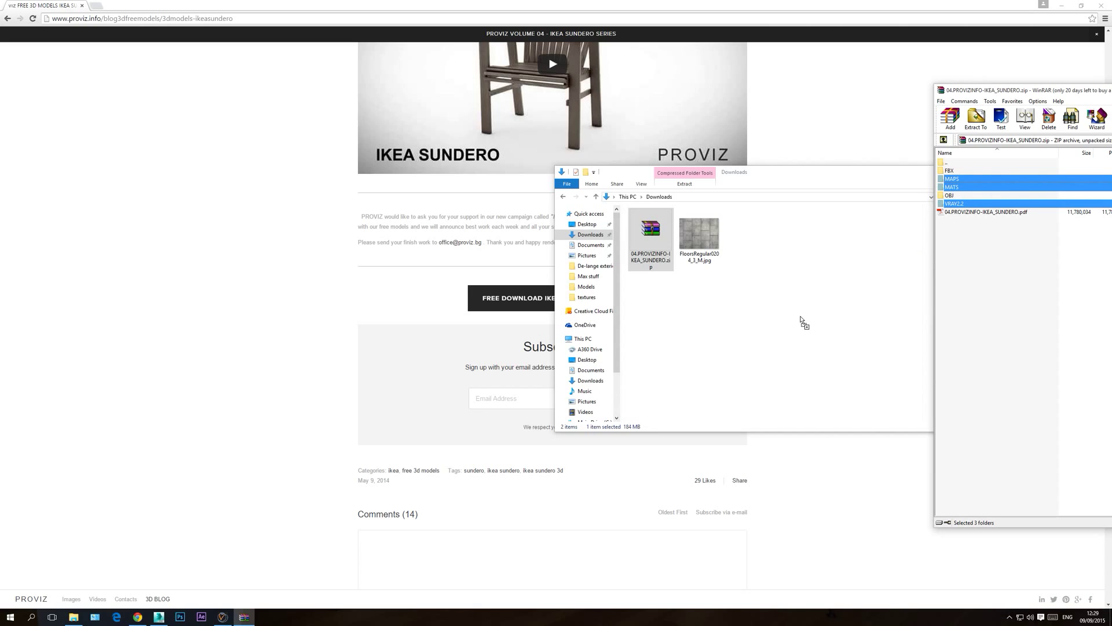
drag(802, 321, 801, 320)
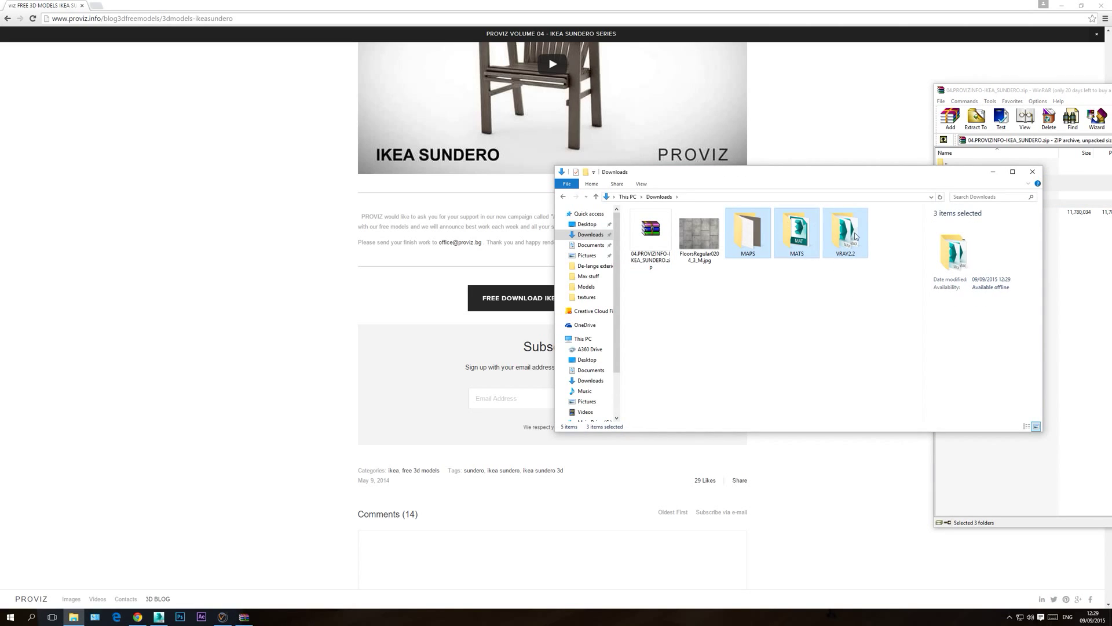
- Close WinRAR, delete the Sundero zip and close the Downloads window
double_click(941, 91)
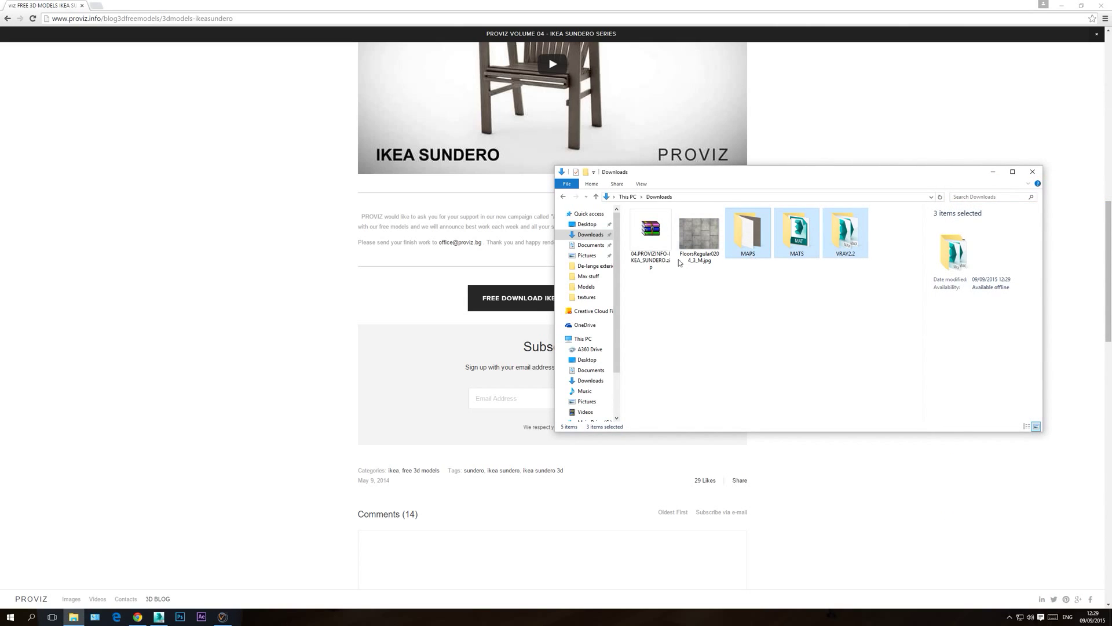
click(651, 255)
key(Delete)
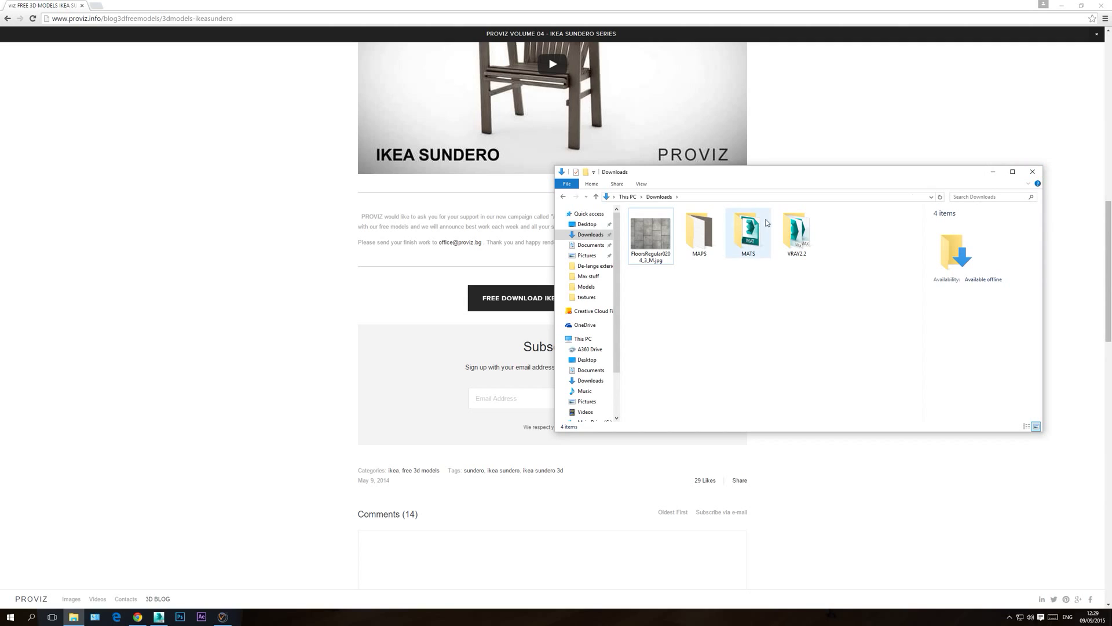
click(1032, 173)
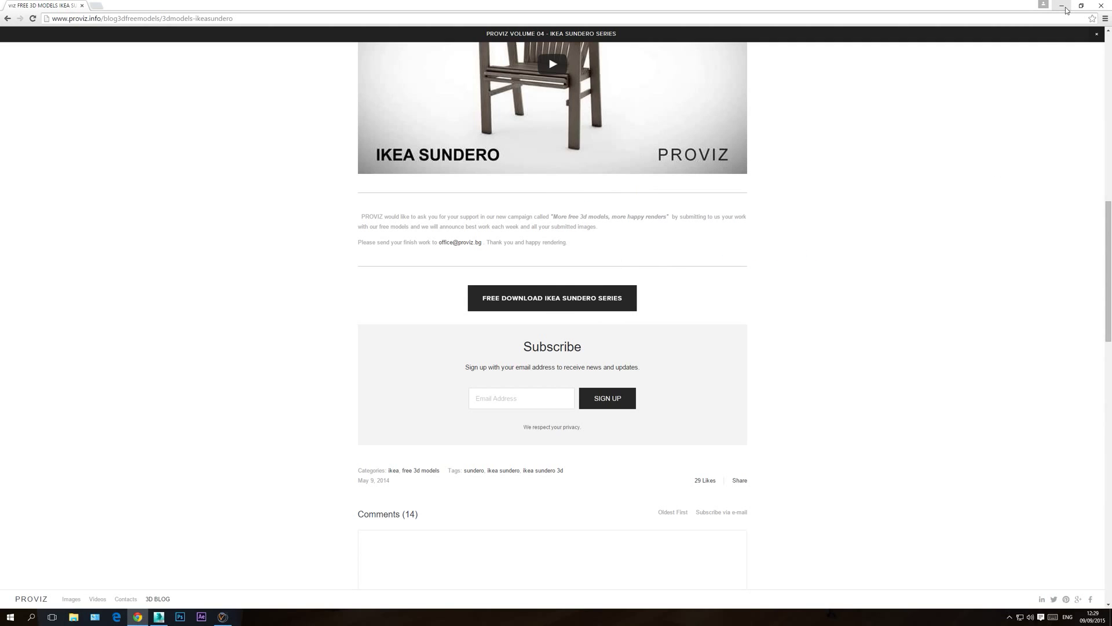
- Back in 3ds Max, start a Merge and browse to the Downloads VRAY2.2 folder
click(1066, 9)
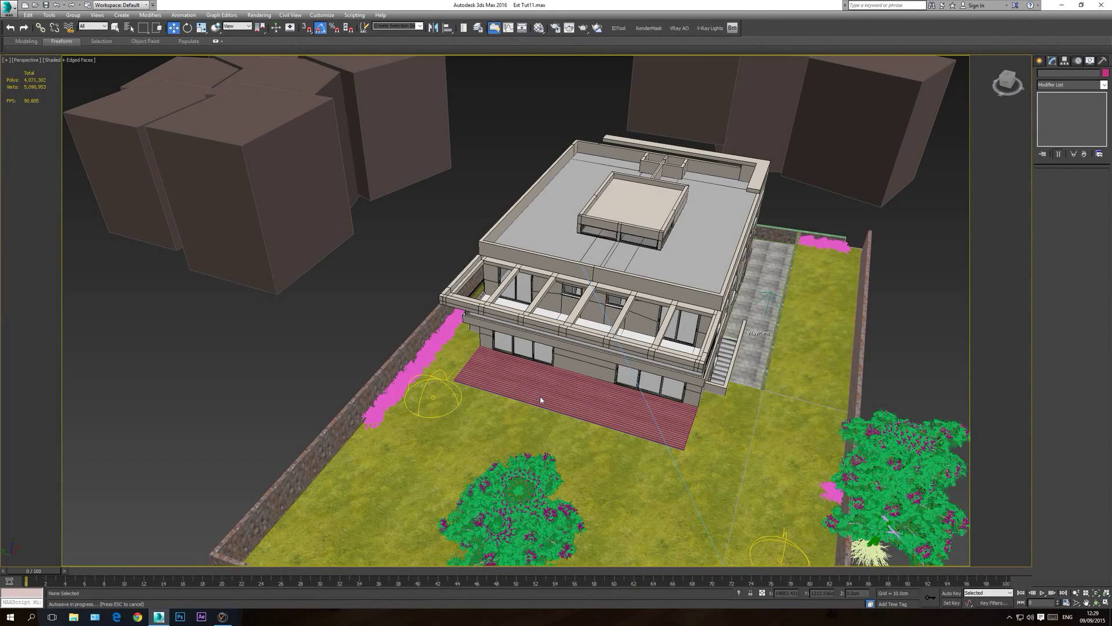
scroll(568, 415, up, 10)
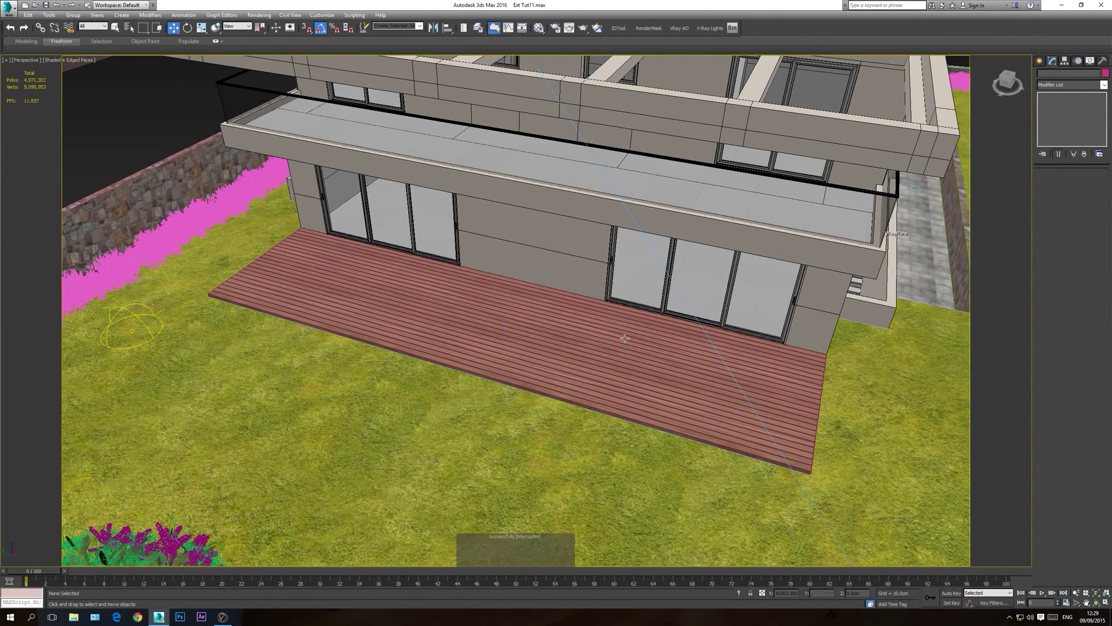
click(7, 14)
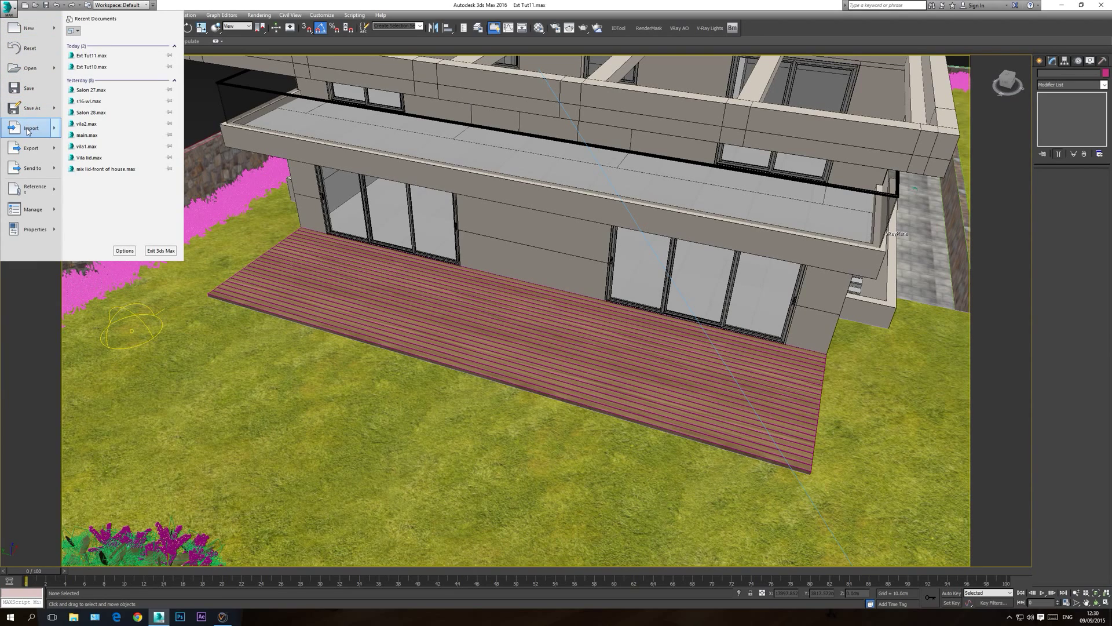
mouse_move(27, 131)
click(109, 71)
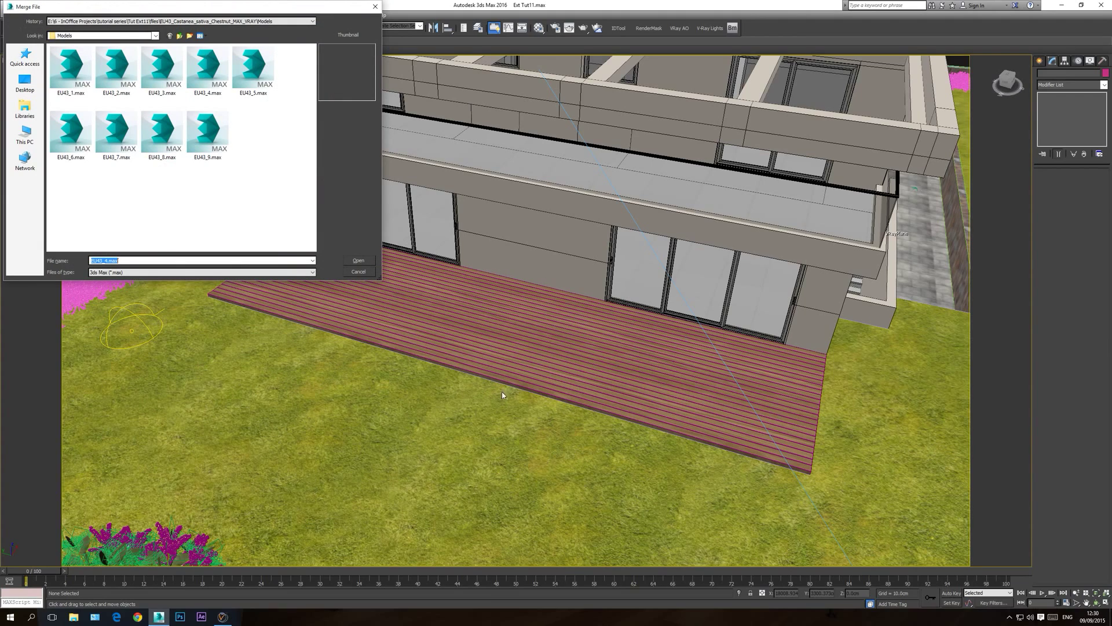
click(125, 36)
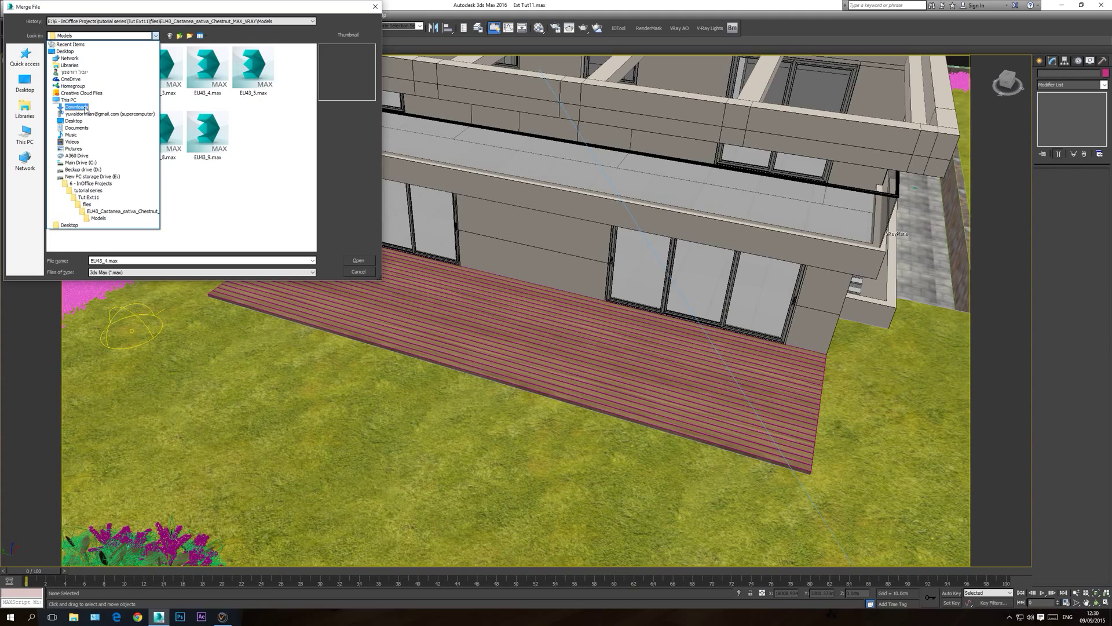
click(76, 108)
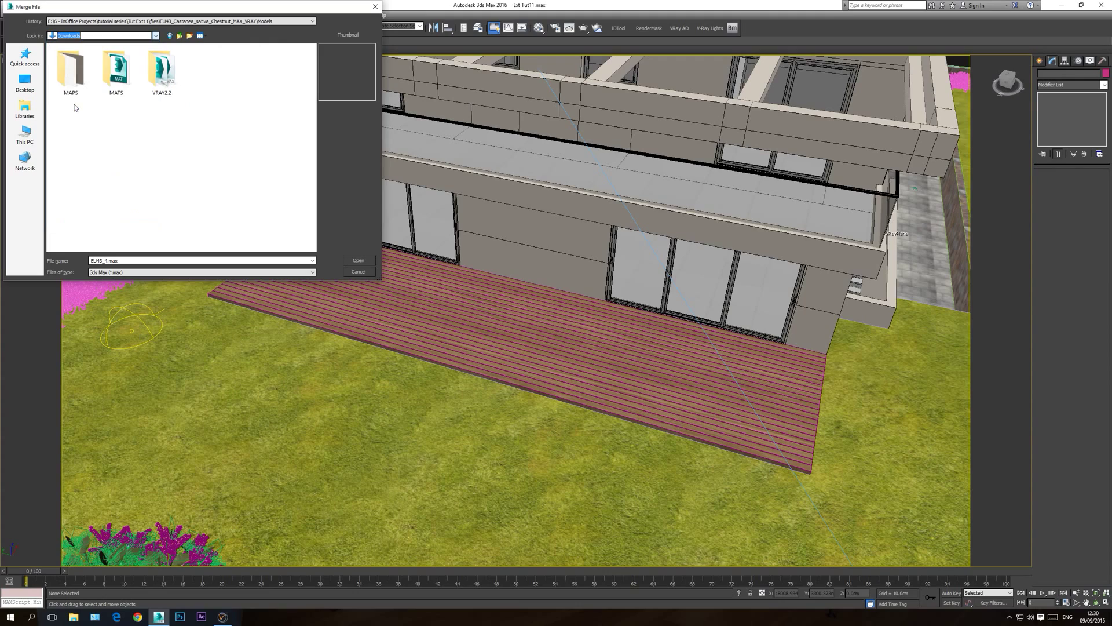
double_click(162, 70)
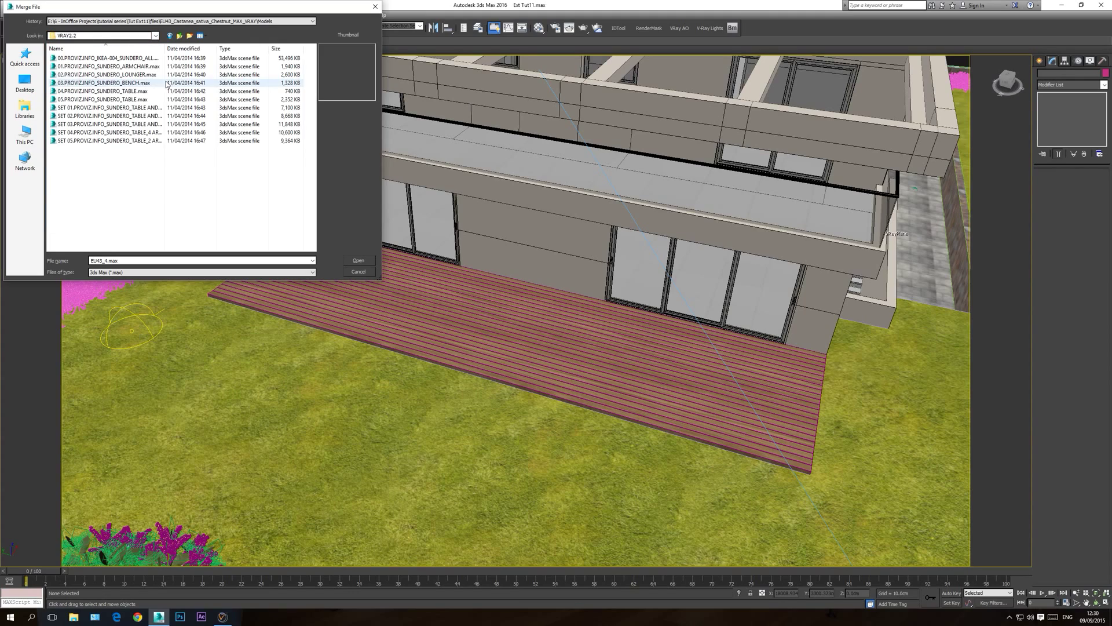
- Look over the Sundero armchair, lounger, bench and table-and-four-armchairs scene files
click(101, 67)
click(113, 74)
click(122, 84)
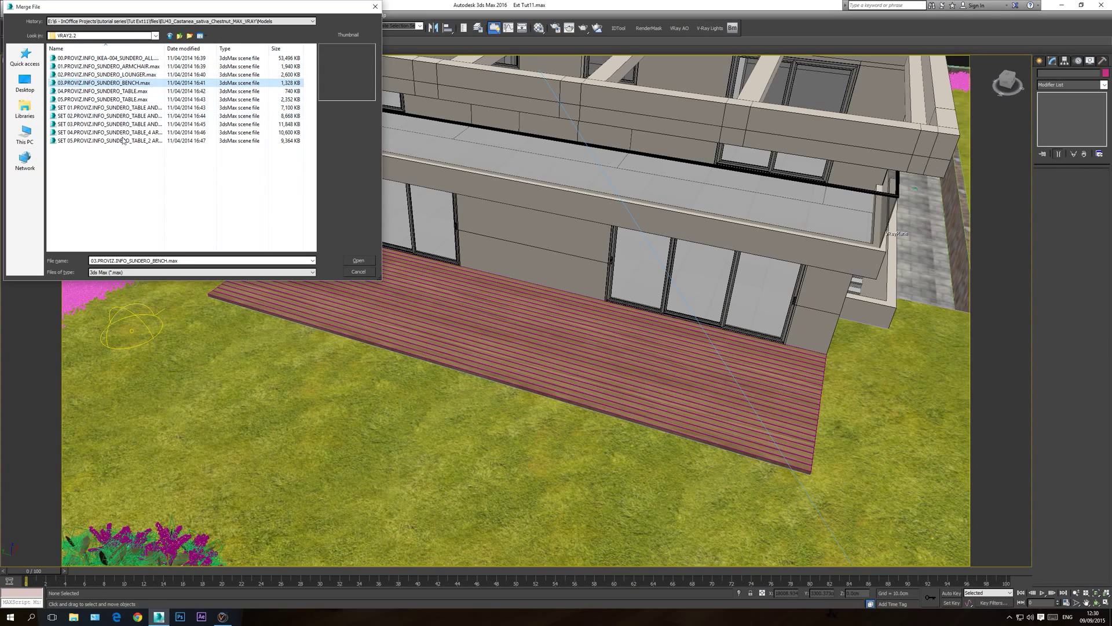
click(148, 109)
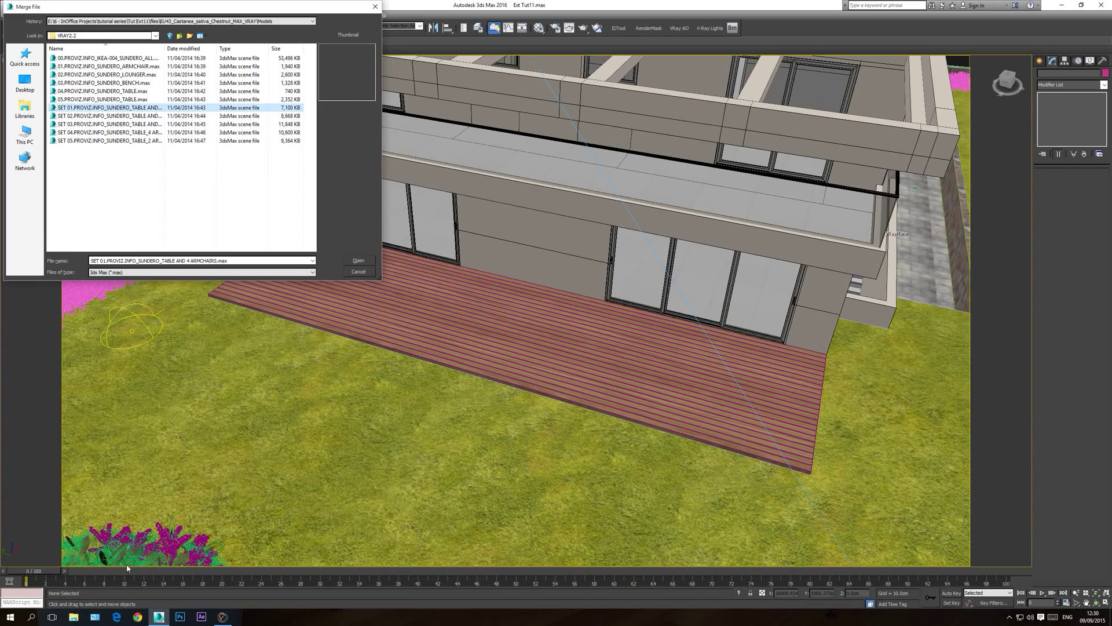
- Open the SUNDERO PDF from E: > 1 - 3D Library > 4 - Non Evermotion Collection > Ikea garden furniture
click(73, 617)
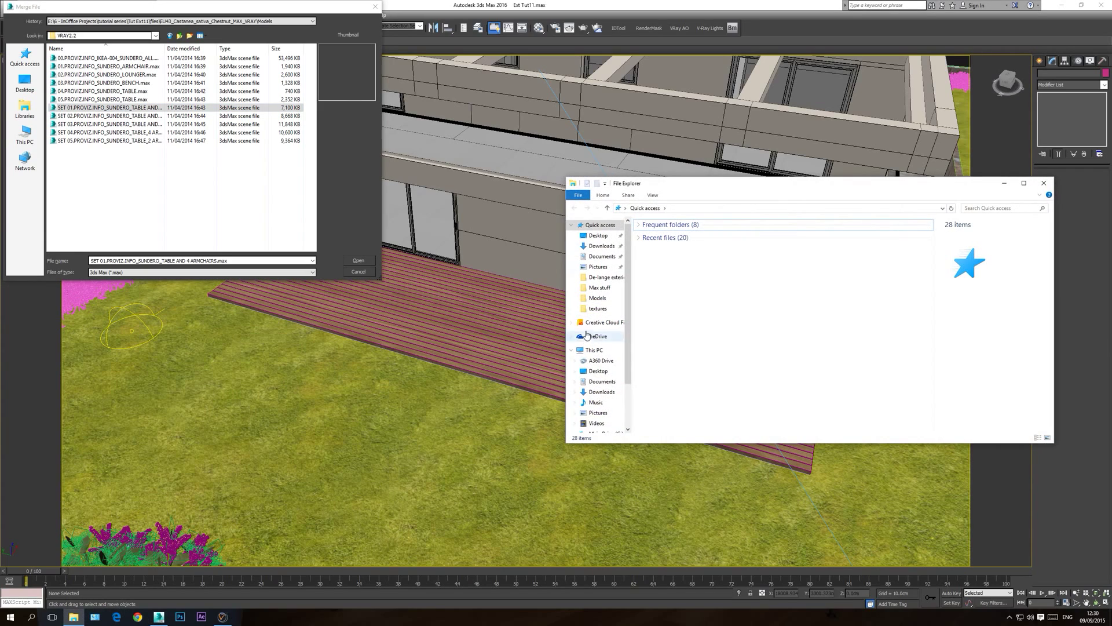
scroll(620, 359, down, 2)
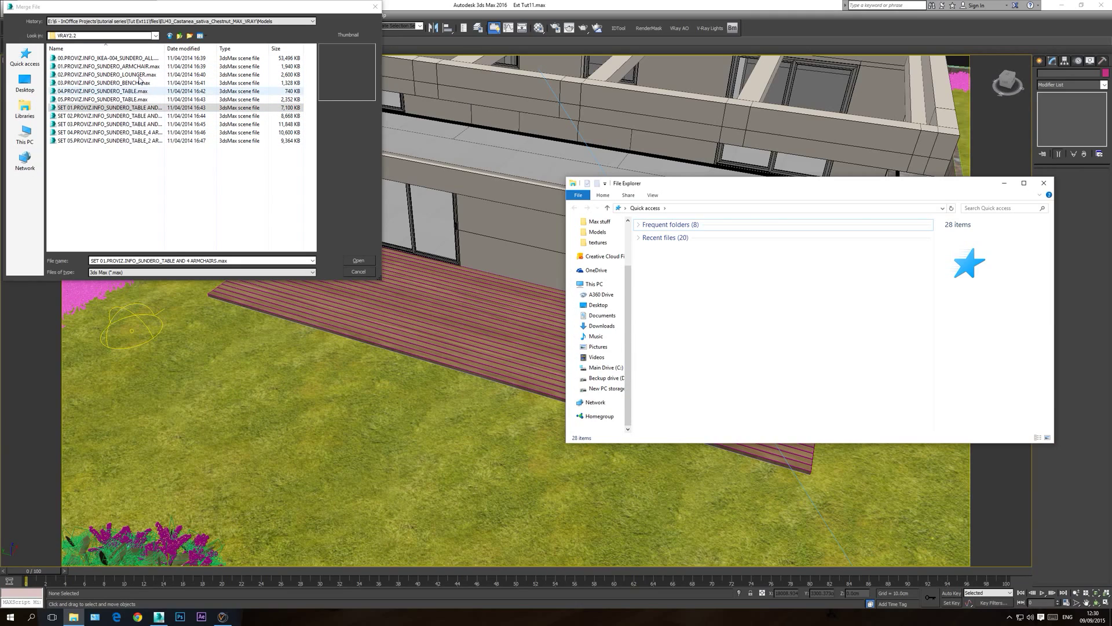
click(607, 388)
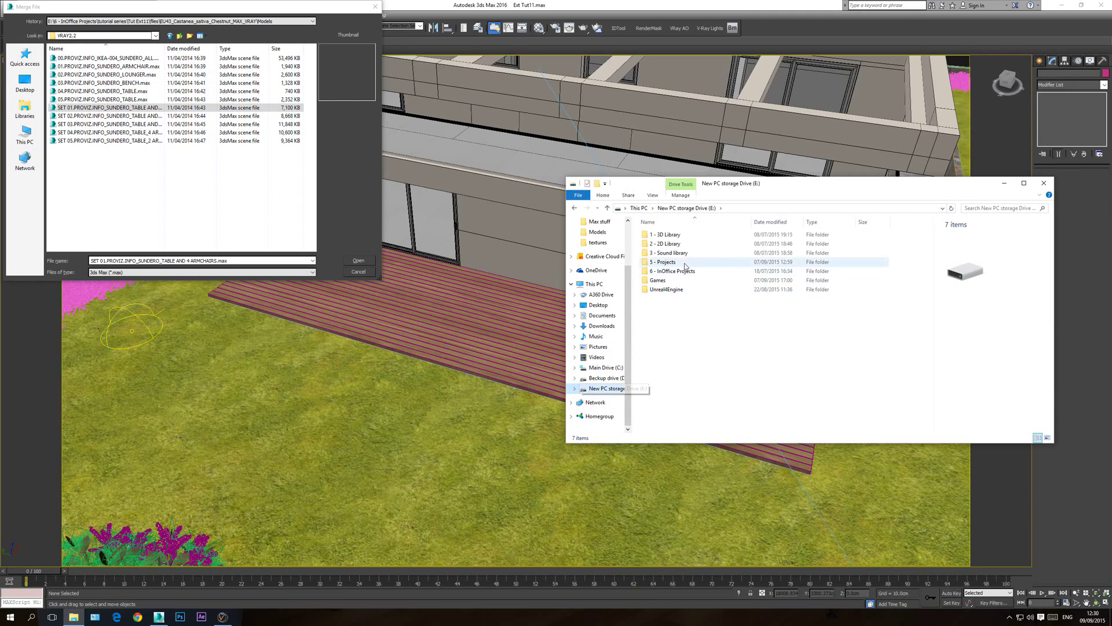
double_click(665, 234)
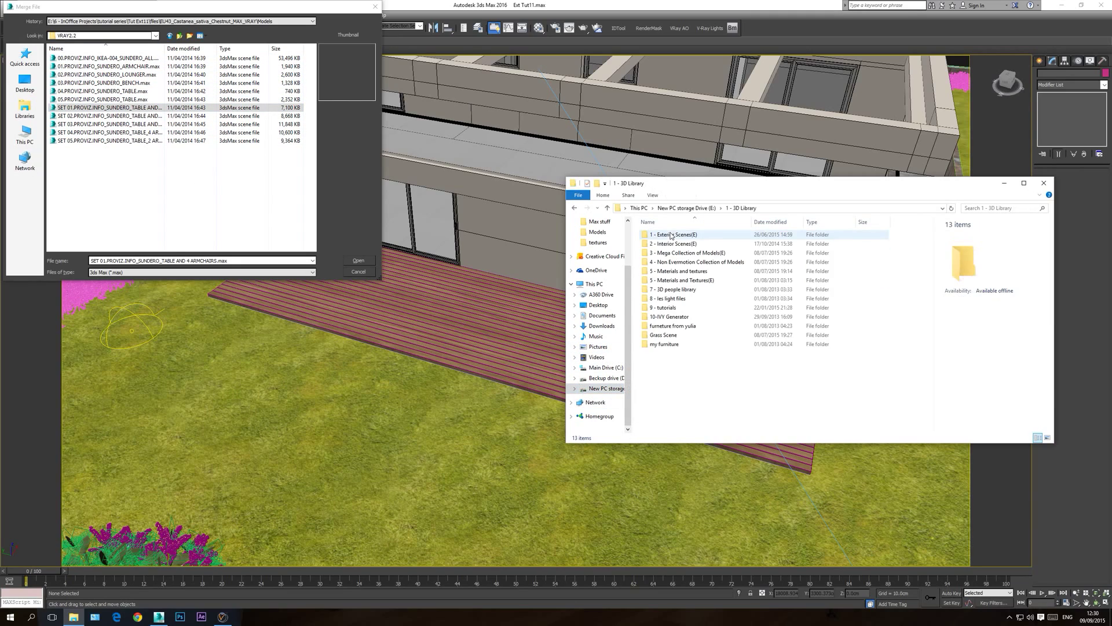
double_click(701, 262)
double_click(672, 298)
click(676, 254)
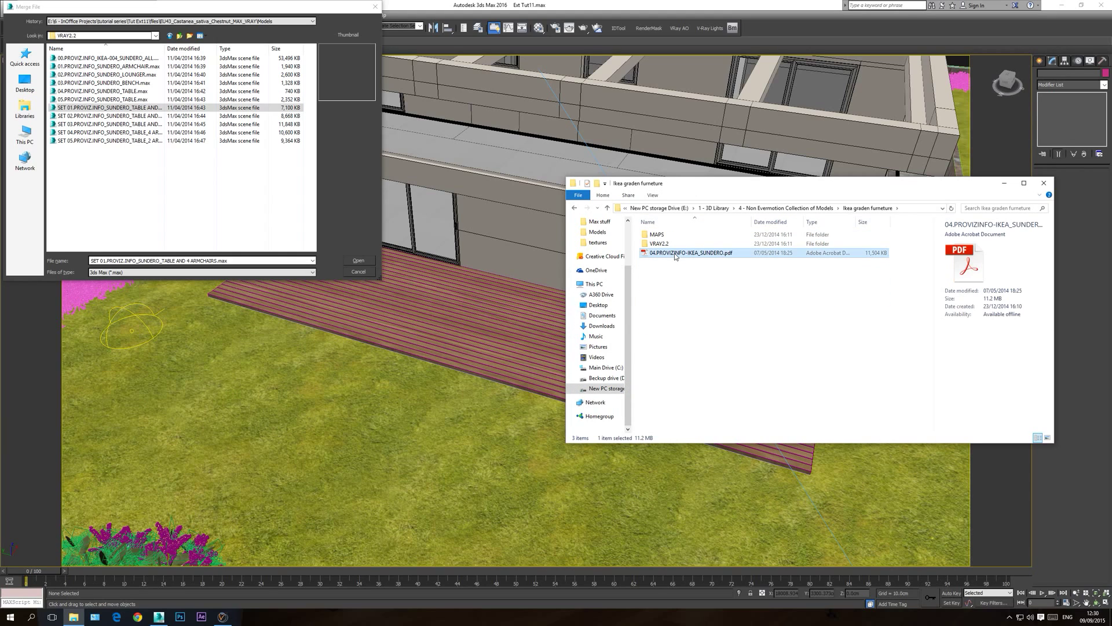
double_click(676, 254)
- Scroll the SUNDERO PDF to the Set 01 table-and-four-armchairs render, then return to 3ds Max's merge list
scroll(509, 319, down, 10)
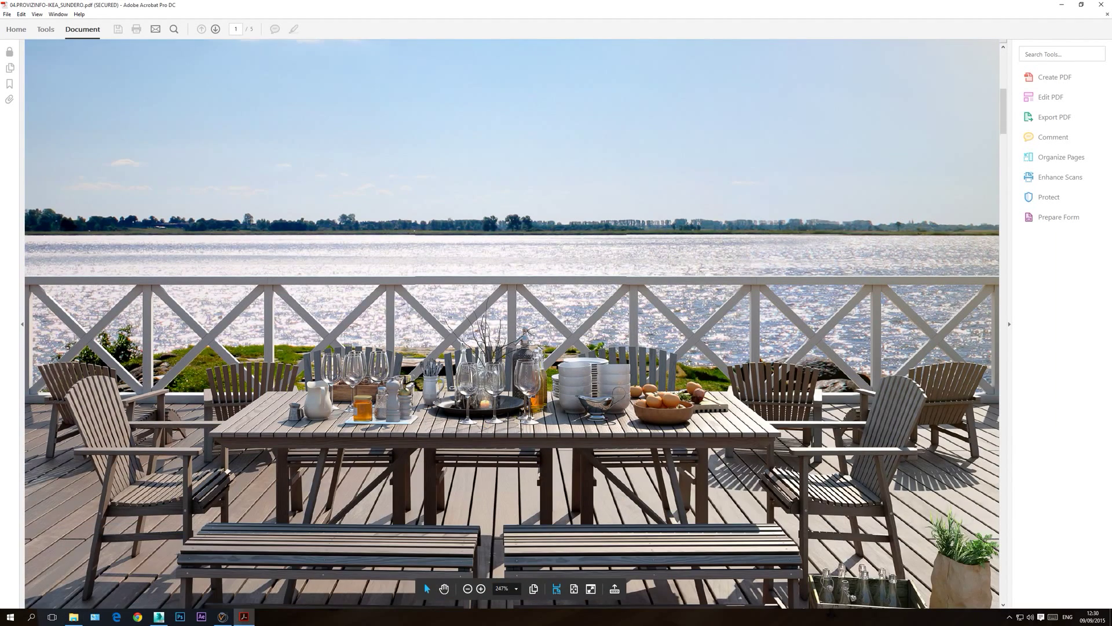
scroll(510, 319, down, 4)
scroll(510, 318, down, 20)
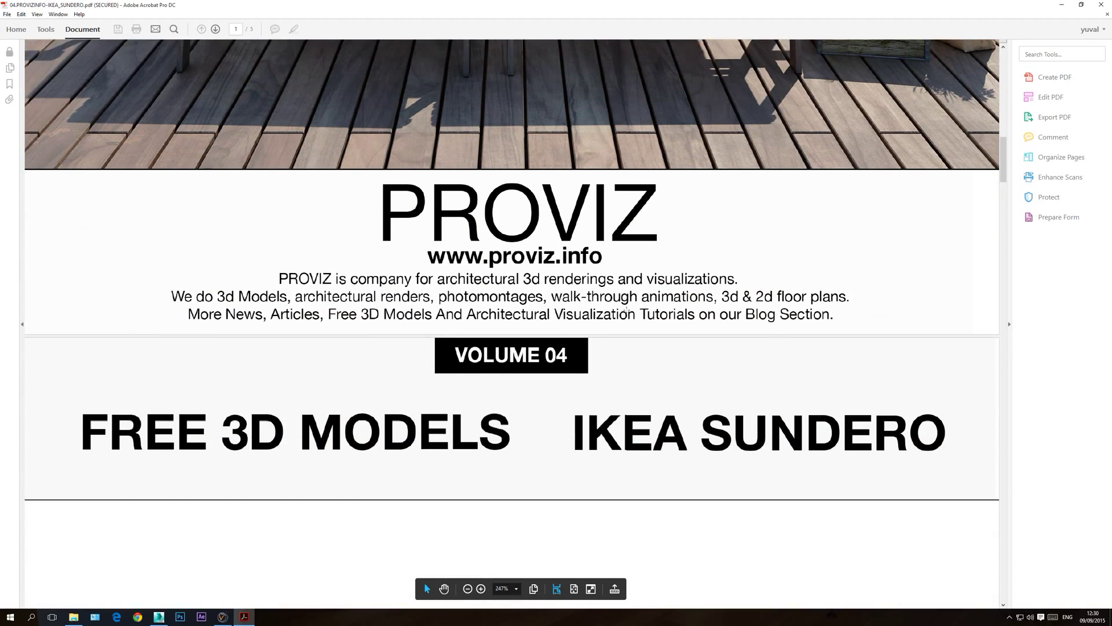
scroll(574, 301, down, 20)
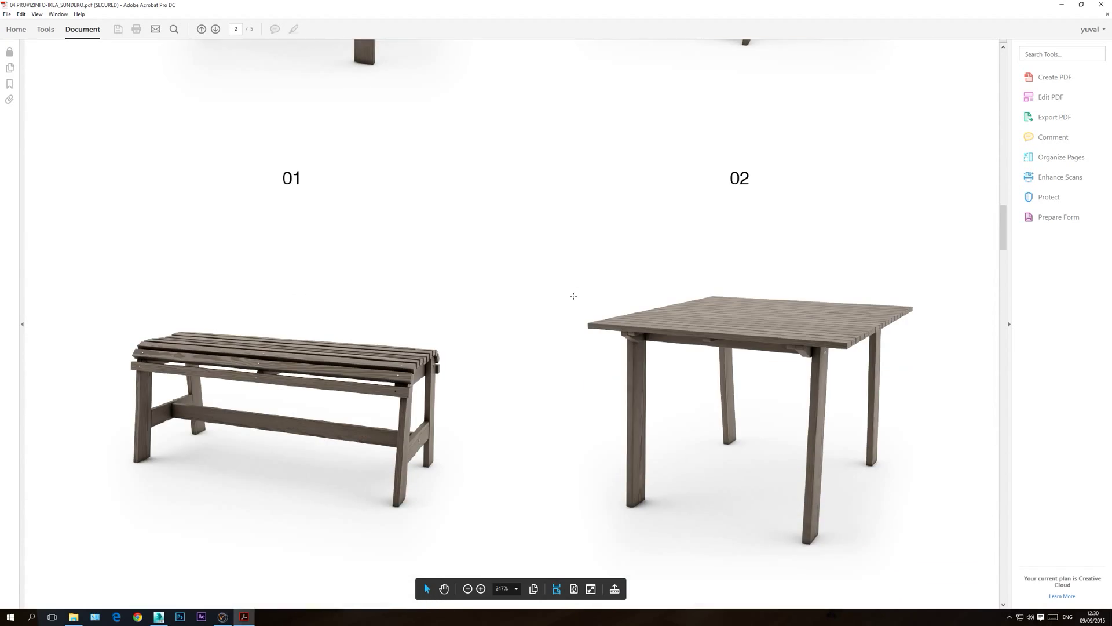
scroll(574, 300, down, 14)
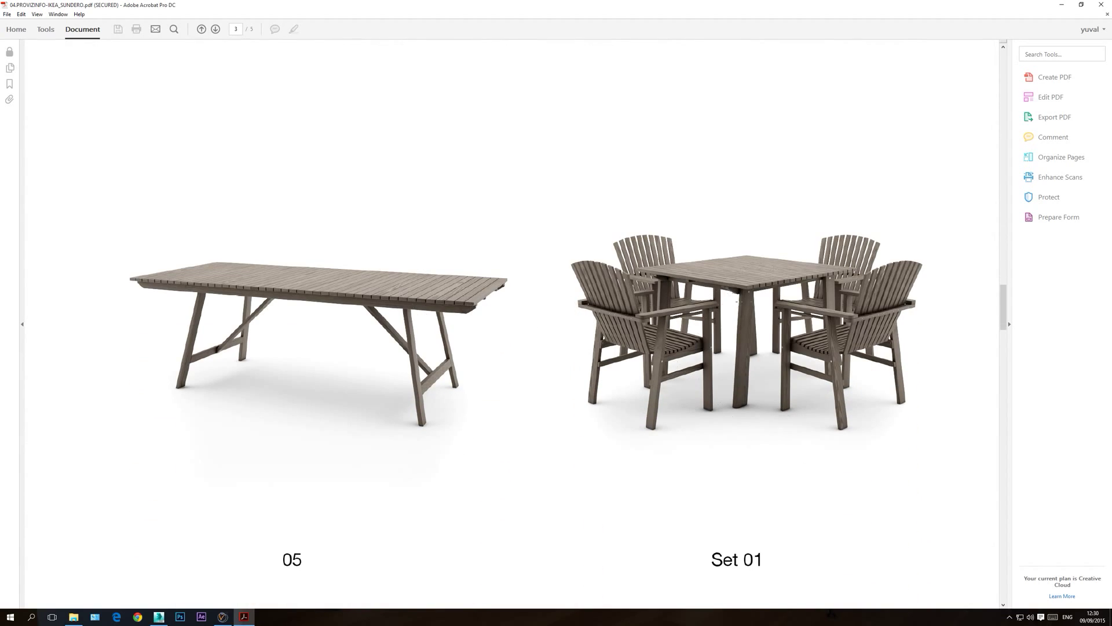
click(159, 617)
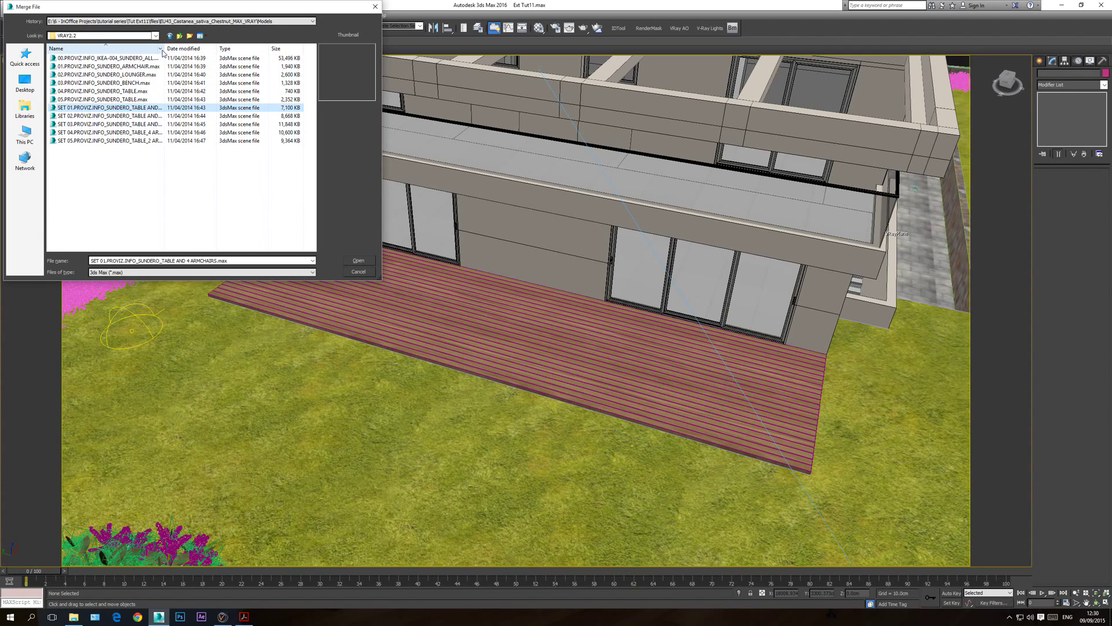
- Merge the SET 01 table-and-four-armchairs file into the scene
drag(165, 48, 260, 48)
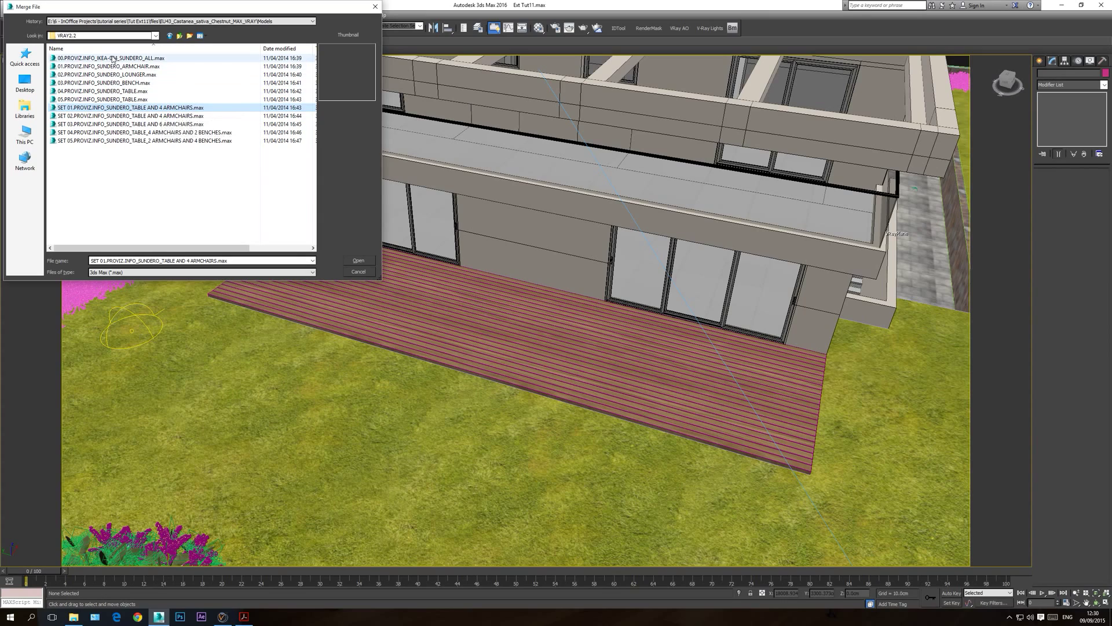
double_click(148, 108)
double_click(502, 230)
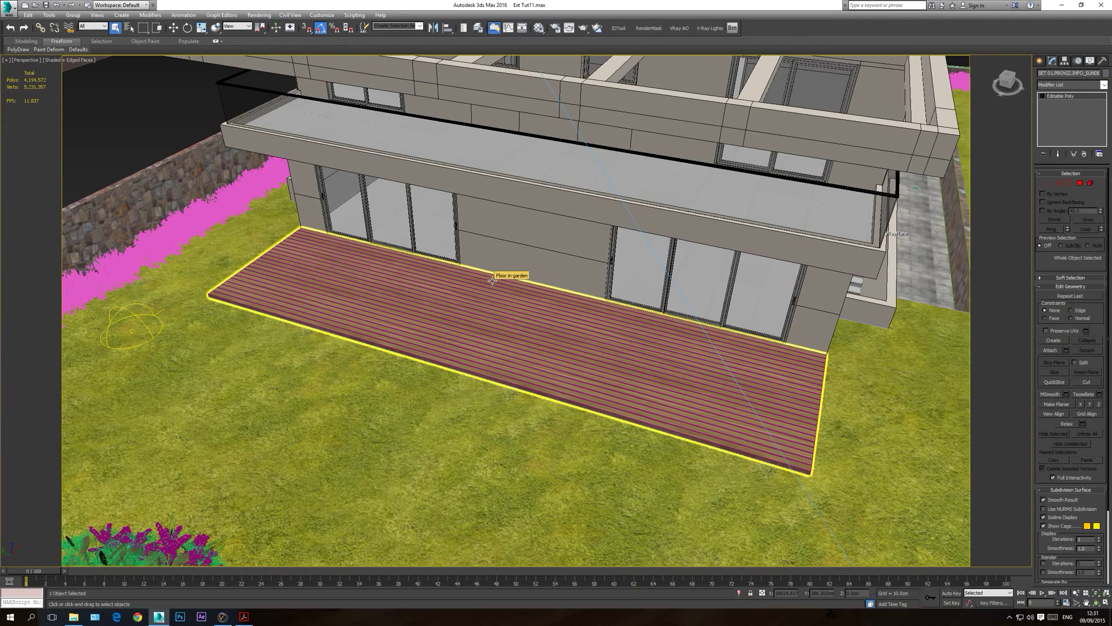
- Locate the merged table set in Top view and inspect it from an angled Perspective
key(t)
scroll(545, 340, down, 10)
middle_drag(241, 328, 454, 328)
scroll(406, 310, up, 5)
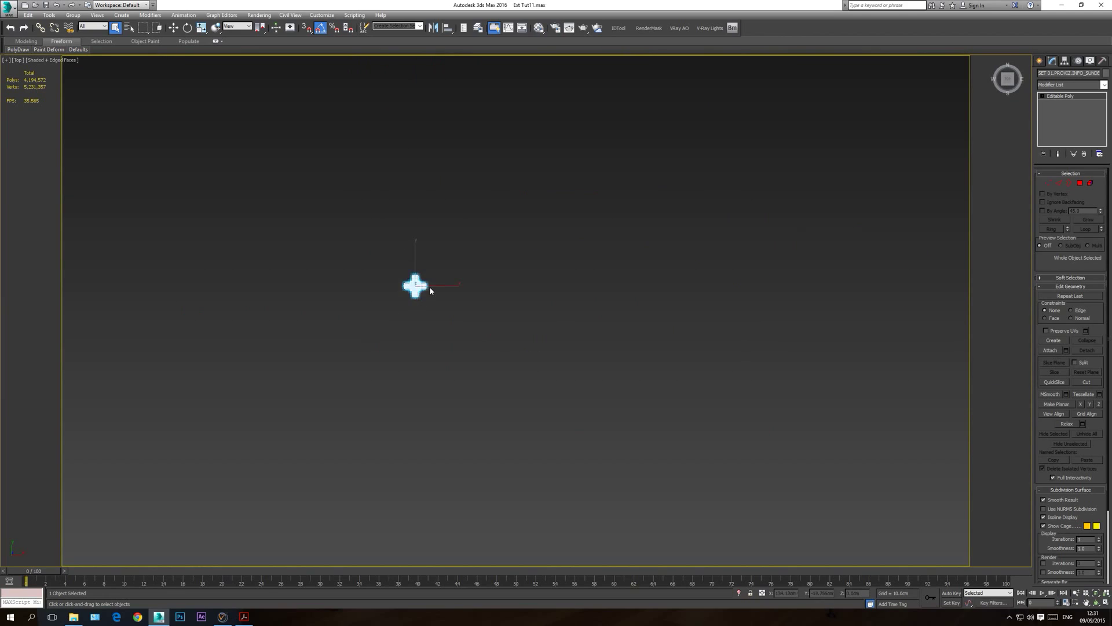
scroll(430, 291, up, 5)
key(p)
click(1097, 603)
click(1097, 592)
drag(567, 357, 594, 275)
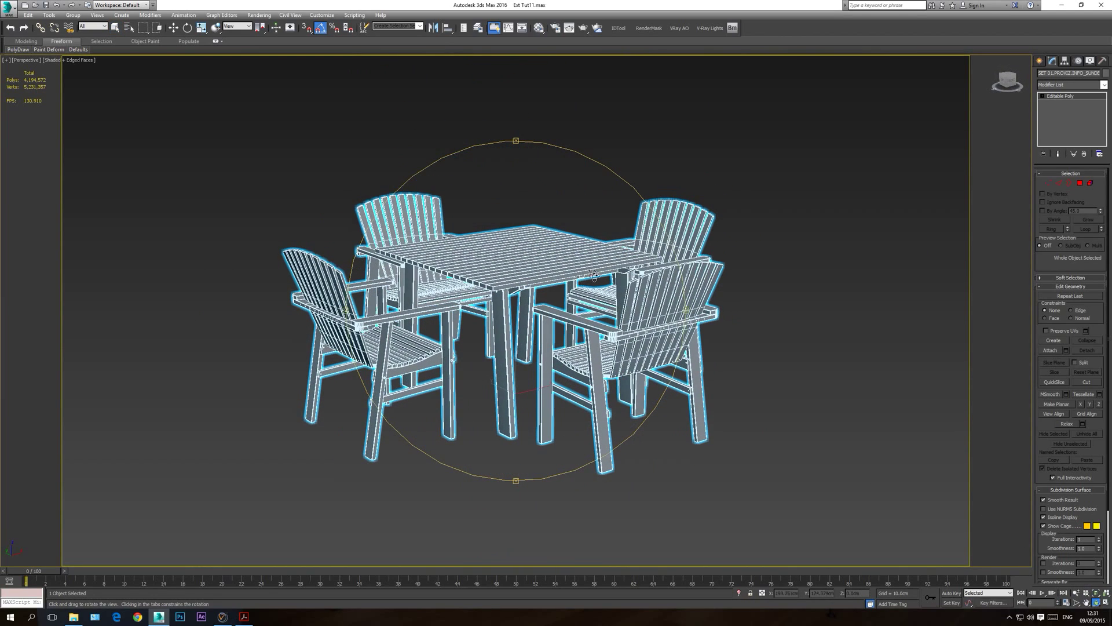
right_click(493, 249)
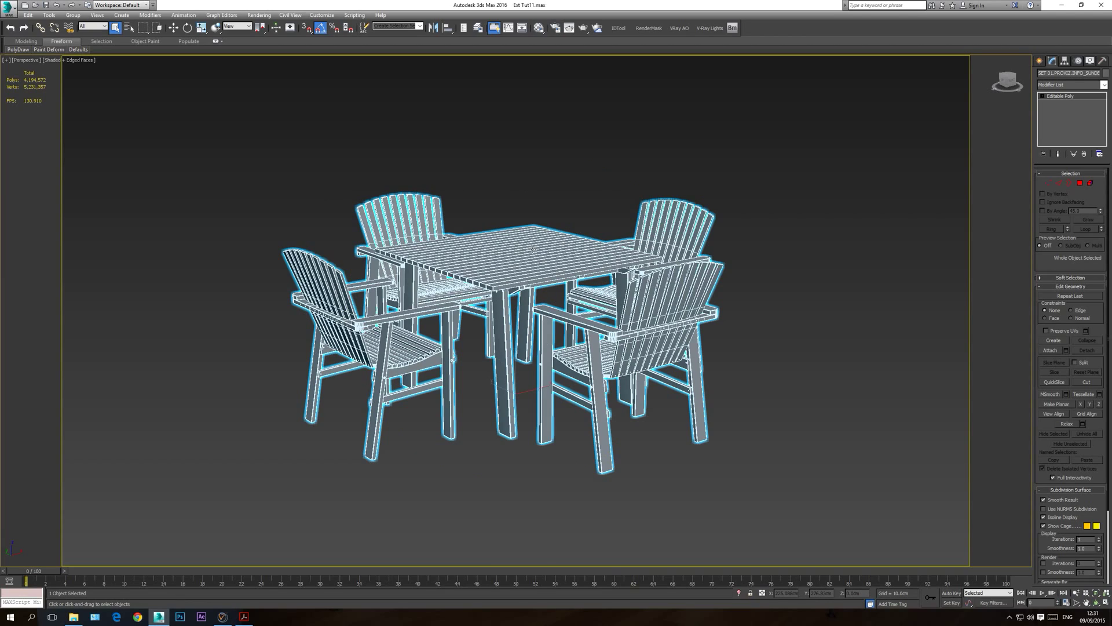
- In Top view, move the table set over onto the house's deck boards
key(t)
middle_drag(550, 294, 495, 323)
scroll(494, 323, down, 5)
middle_drag(609, 339, 416, 336)
scroll(415, 336, down, 2)
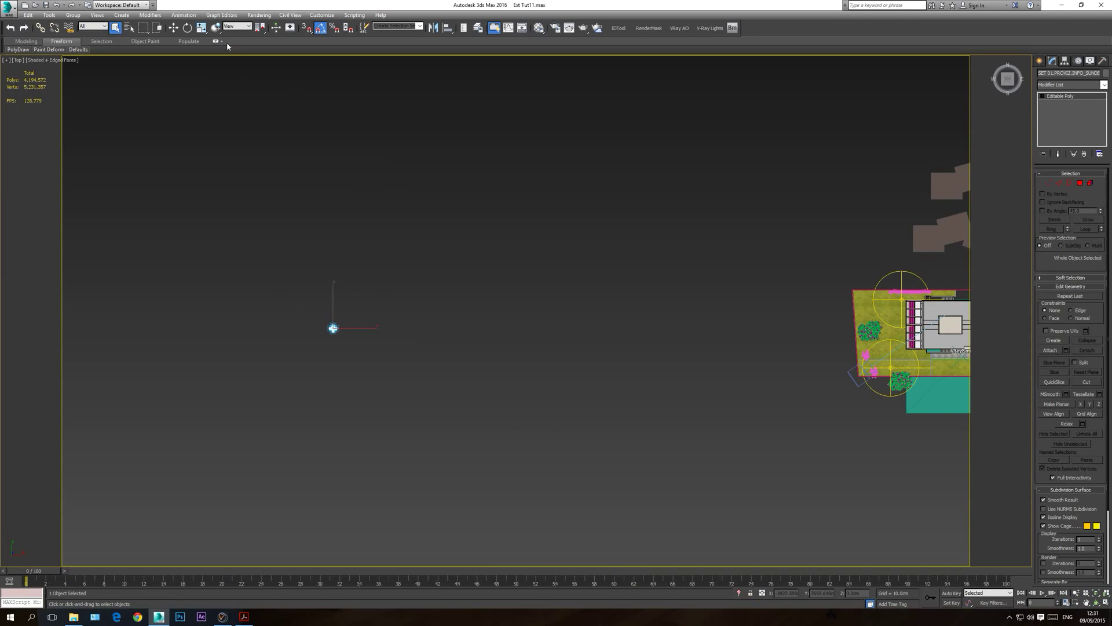
click(169, 29)
drag(346, 316, 938, 317)
scroll(934, 324, up, 8)
middle_drag(854, 342, 742, 379)
scroll(742, 379, up, 3)
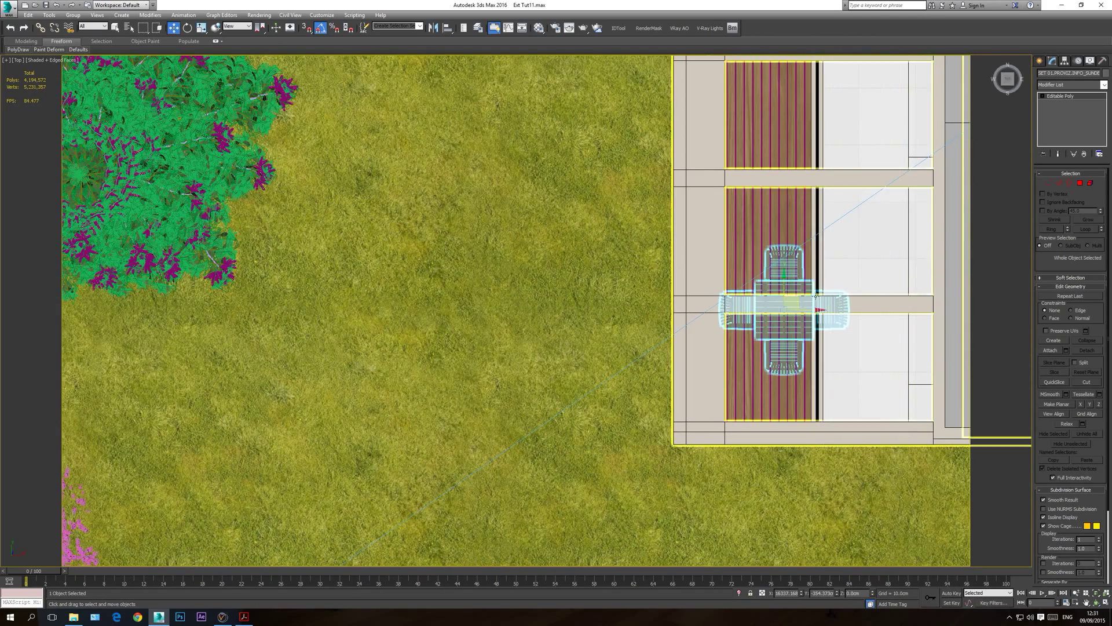
drag(795, 297, 796, 293)
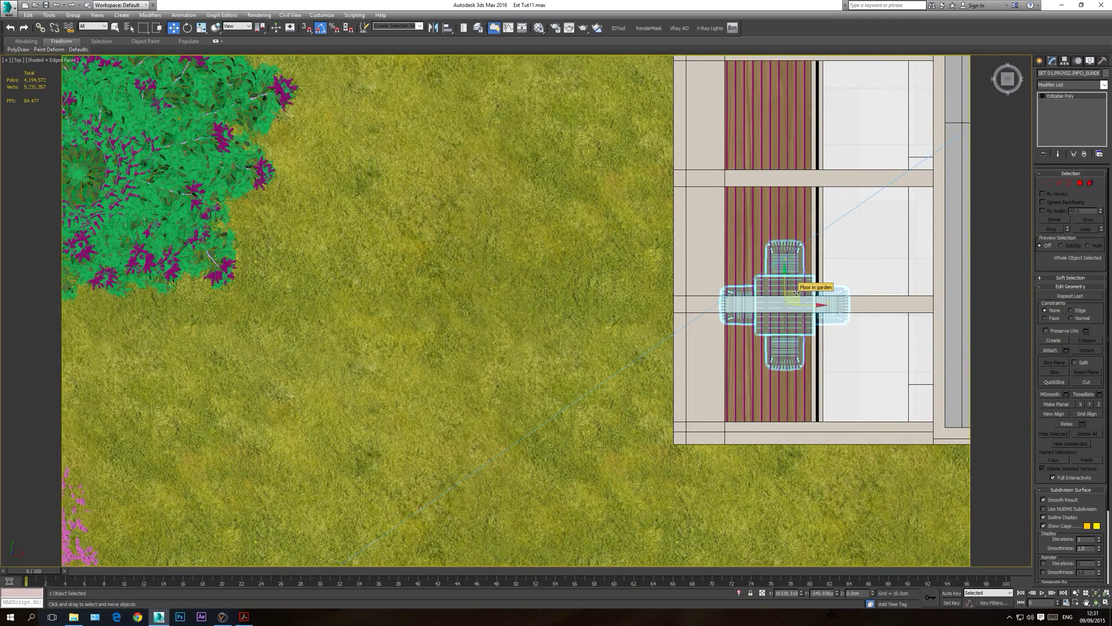
- In wireframe Front view, adjust the table set's height so it sits on the deck
key(f)
key(F3)
scroll(440, 455, down, 4)
middle_drag(127, 470, 506, 445)
scroll(510, 445, up, 4)
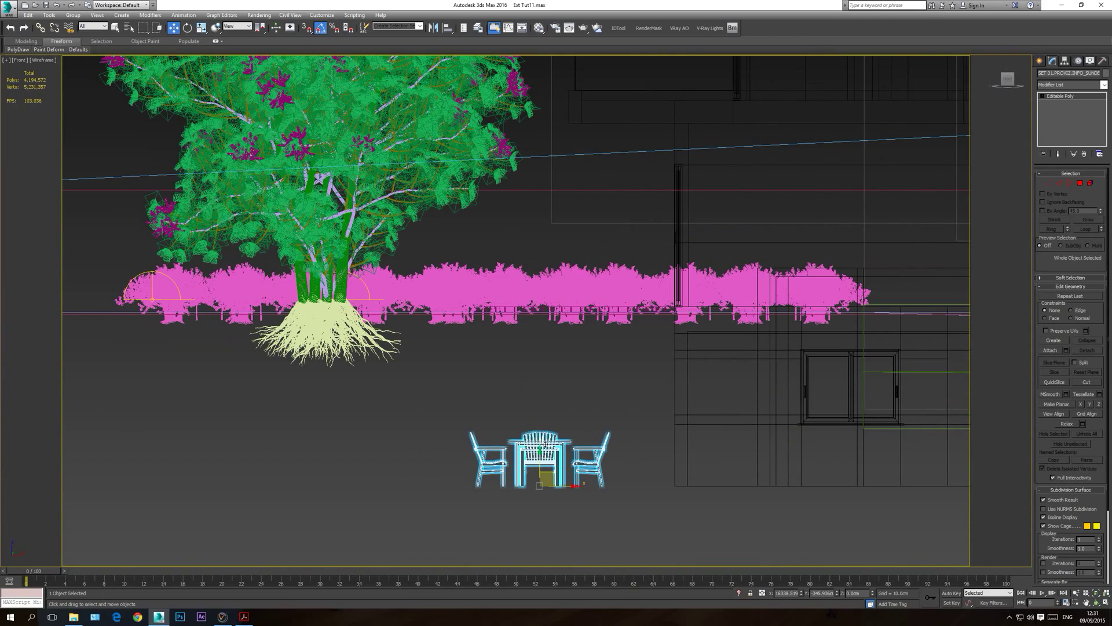
drag(539, 458, 540, 269)
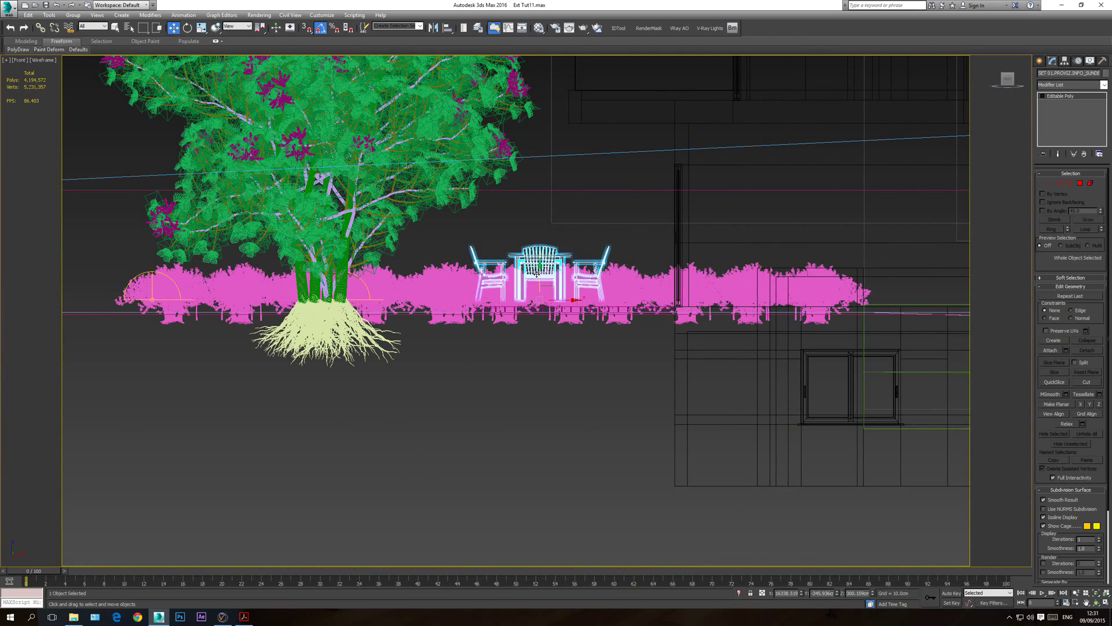
scroll(540, 269, up, 6)
drag(547, 216, 547, 242)
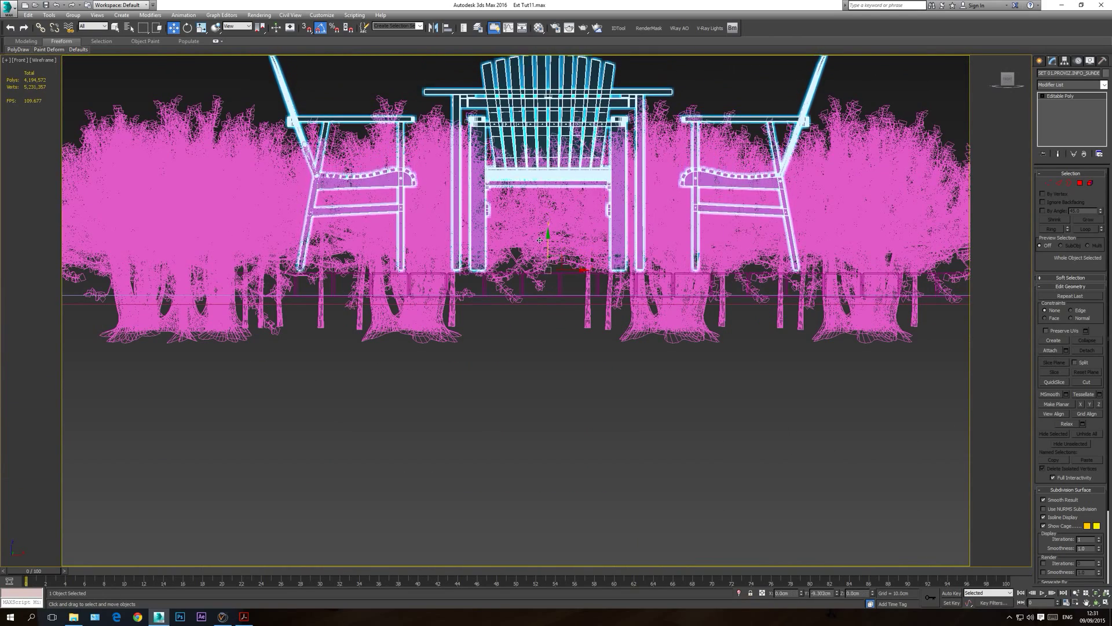
scroll(570, 268, up, 5)
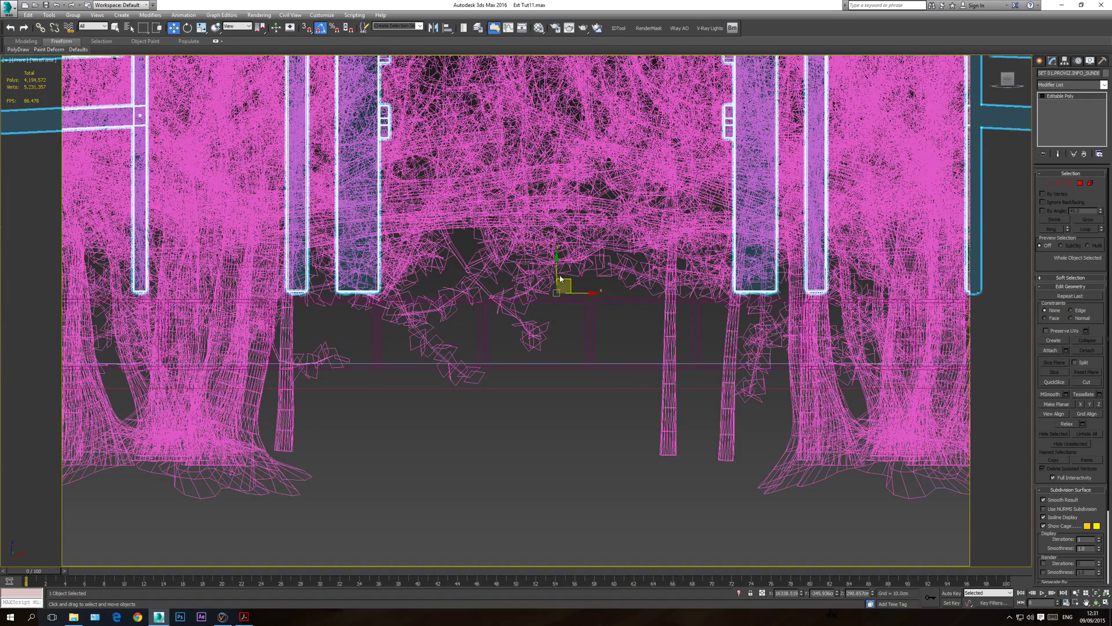
drag(557, 271, 553, 278)
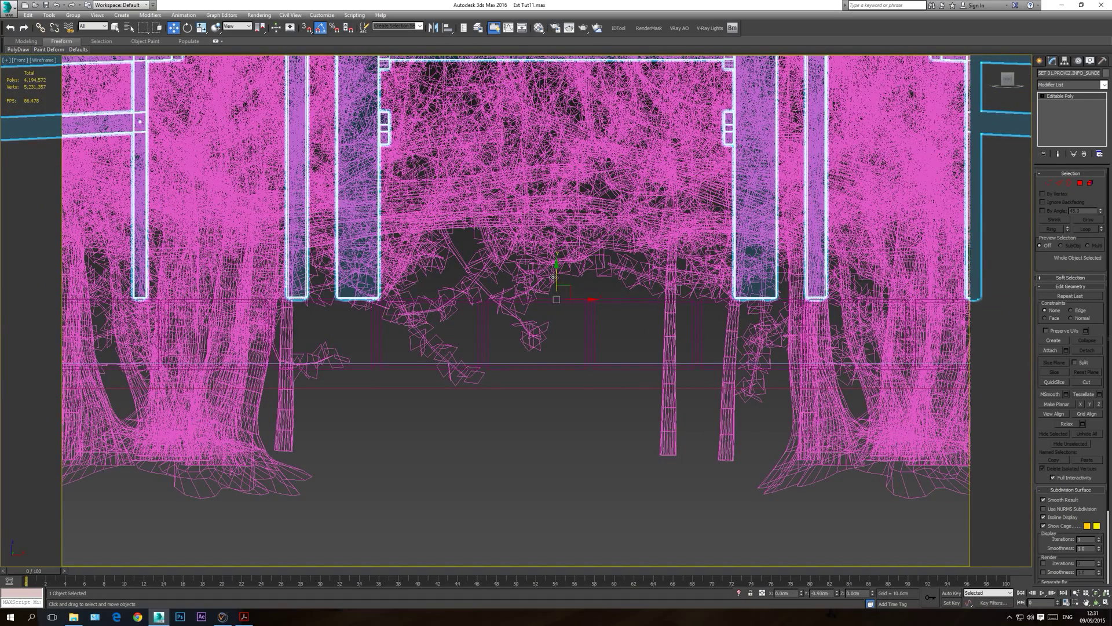
- In the camera view with plain shaded display, Shift-copy the table set leftward along the deck
key(c)
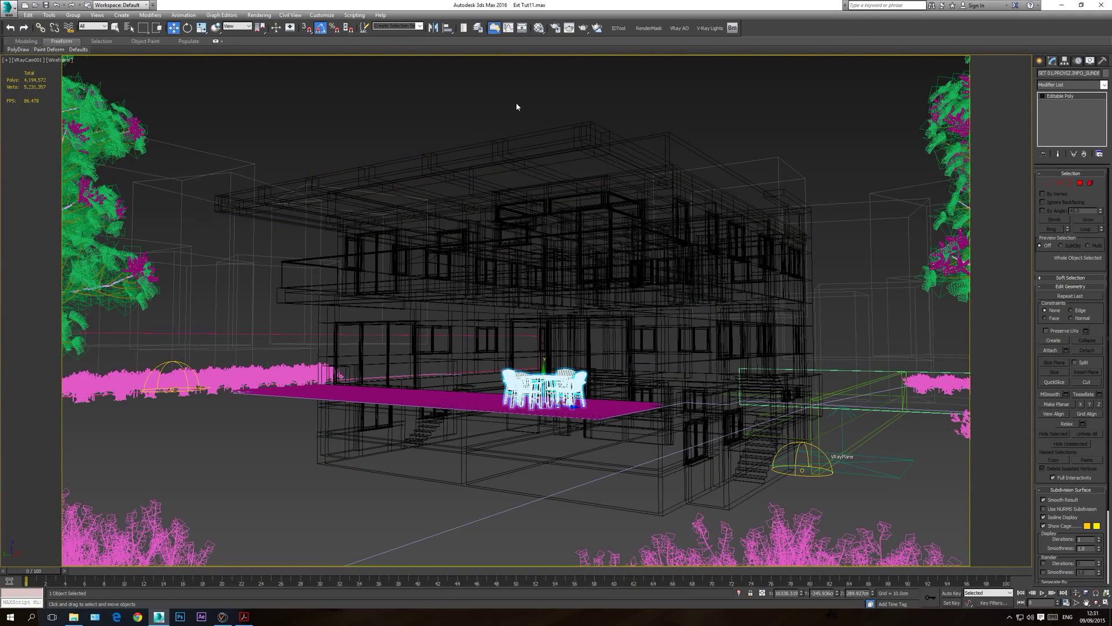
click(515, 102)
key(F3)
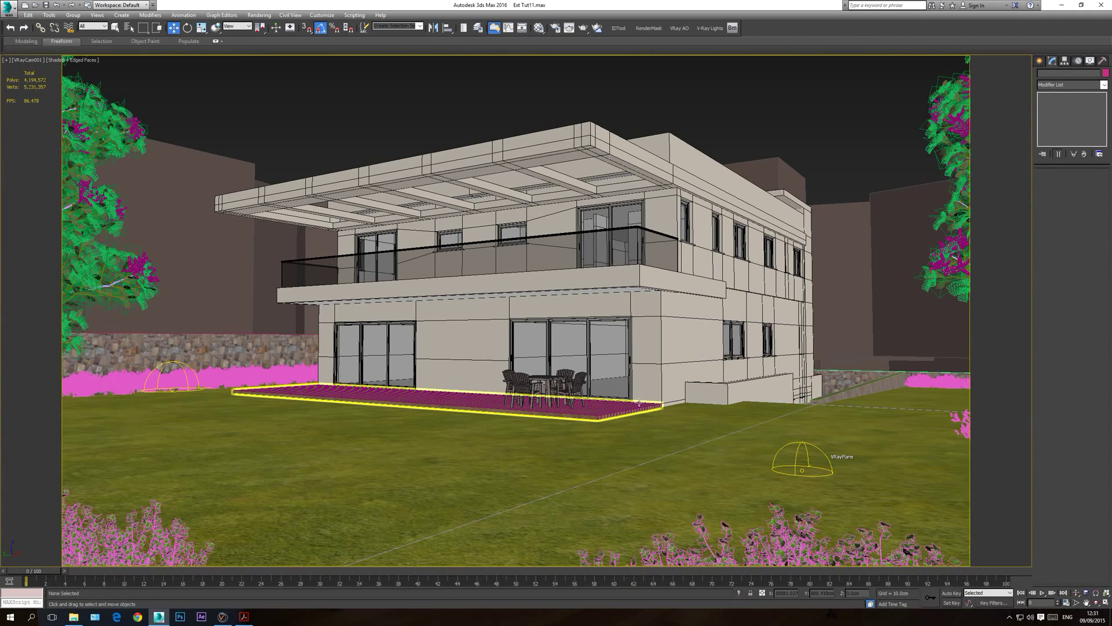
key(F4)
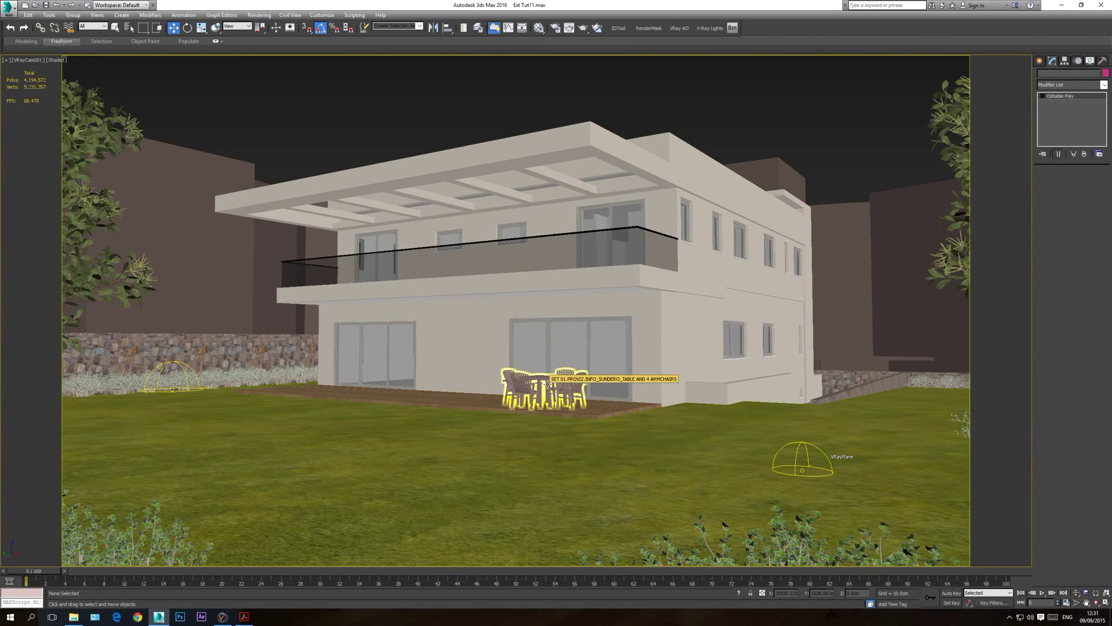
click(547, 384)
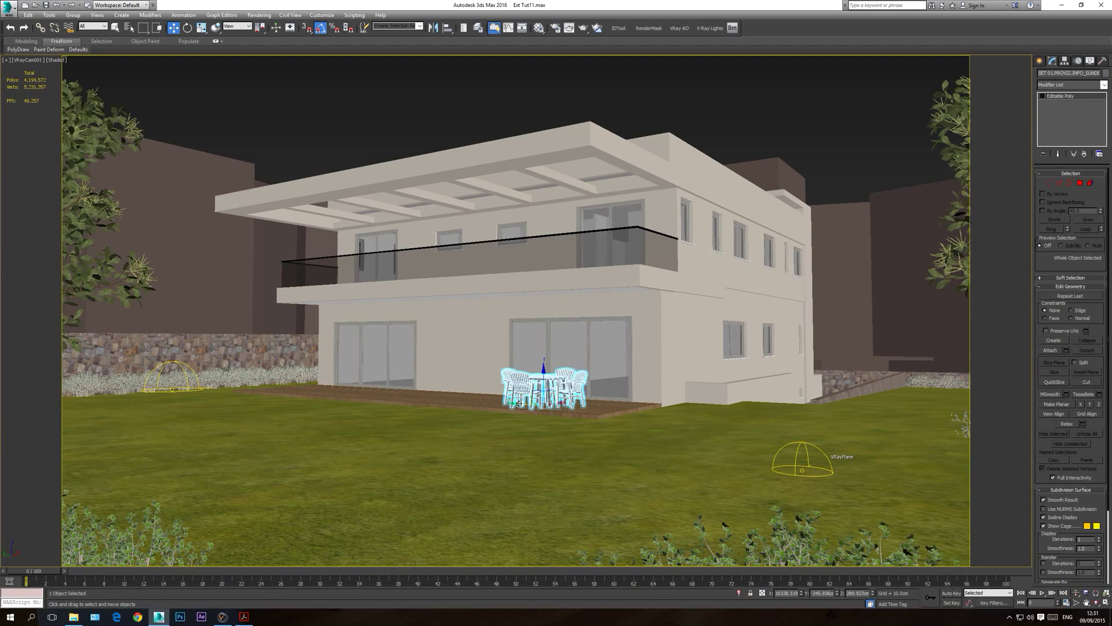
shift+drag(519, 401, 327, 402)
key(Return)
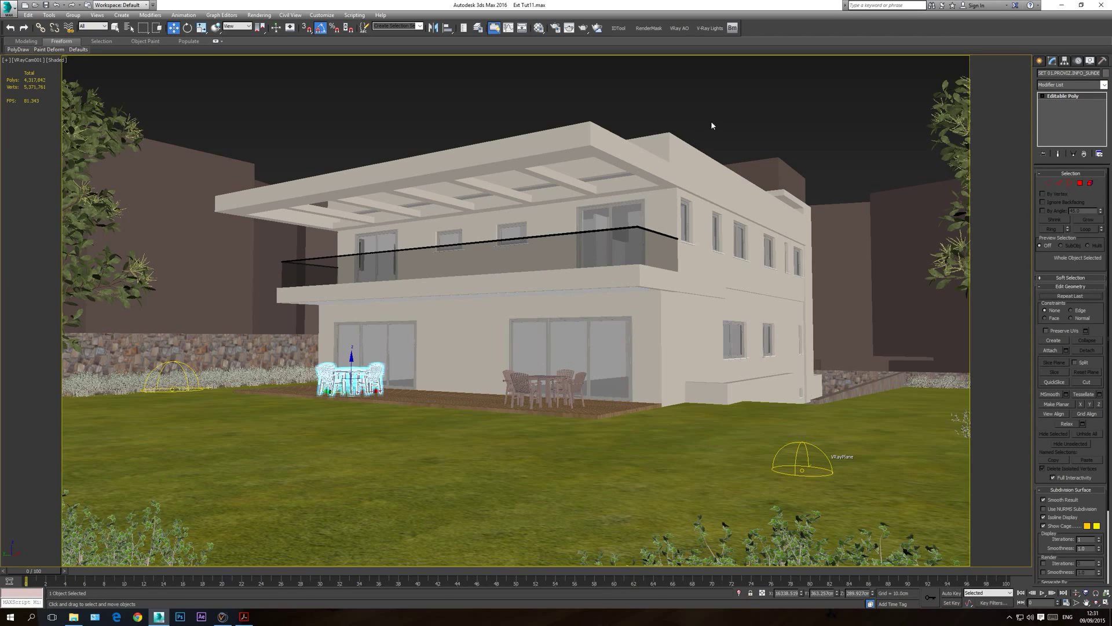
click(713, 105)
- In Perspective, reposition the original table set on the deck and rotate it to a new angle
key(p)
click(1097, 606)
drag(522, 261, 550, 347)
right_click(564, 427)
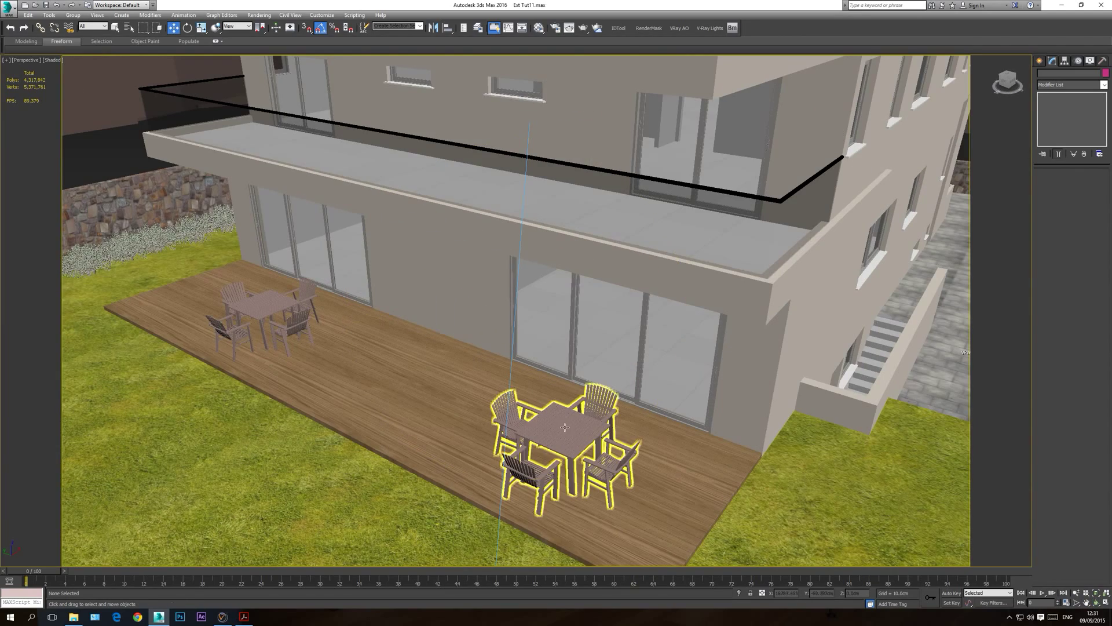
click(565, 427)
drag(577, 455, 570, 434)
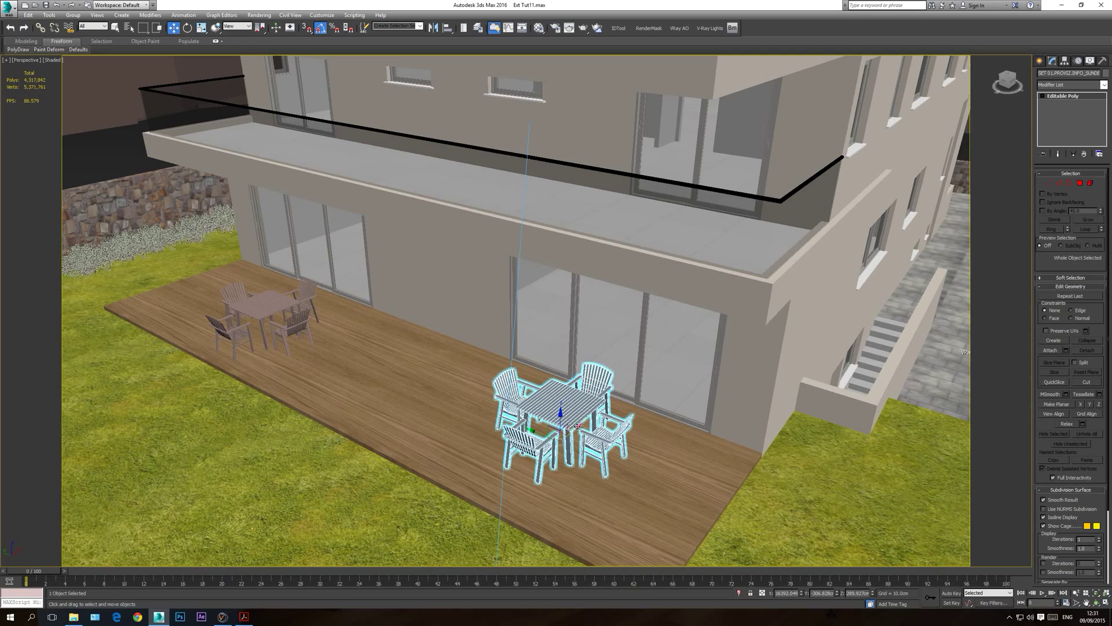
click(187, 28)
drag(562, 462, 587, 455)
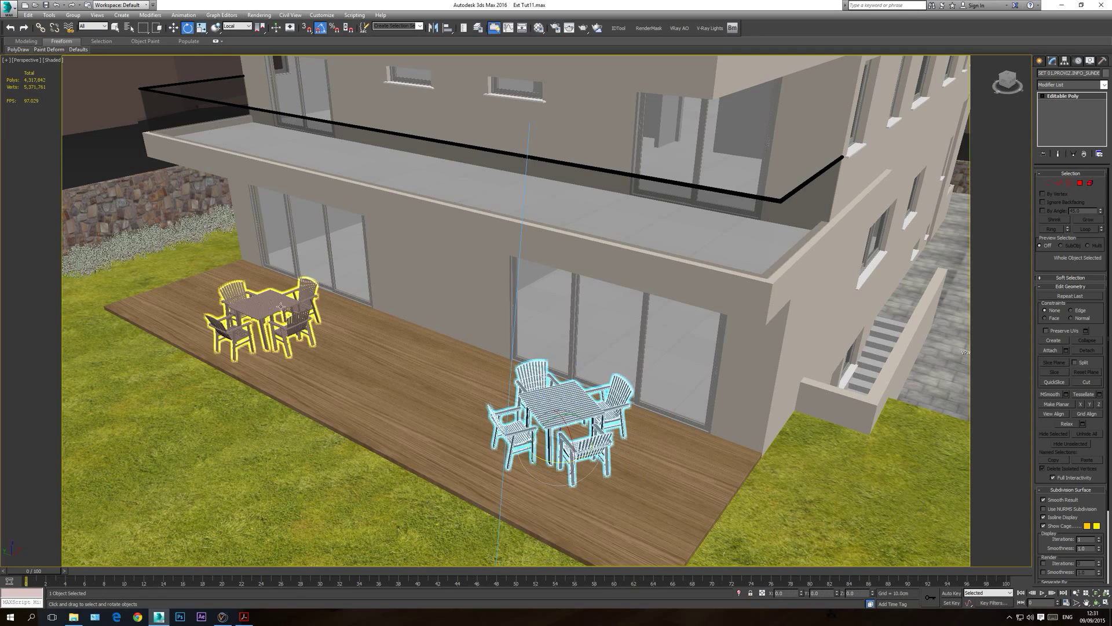
click(11, 14)
- Merge all objects from the SET 03 table and 6 armchairs file, using the scene material for duplicates
mouse_move(32, 128)
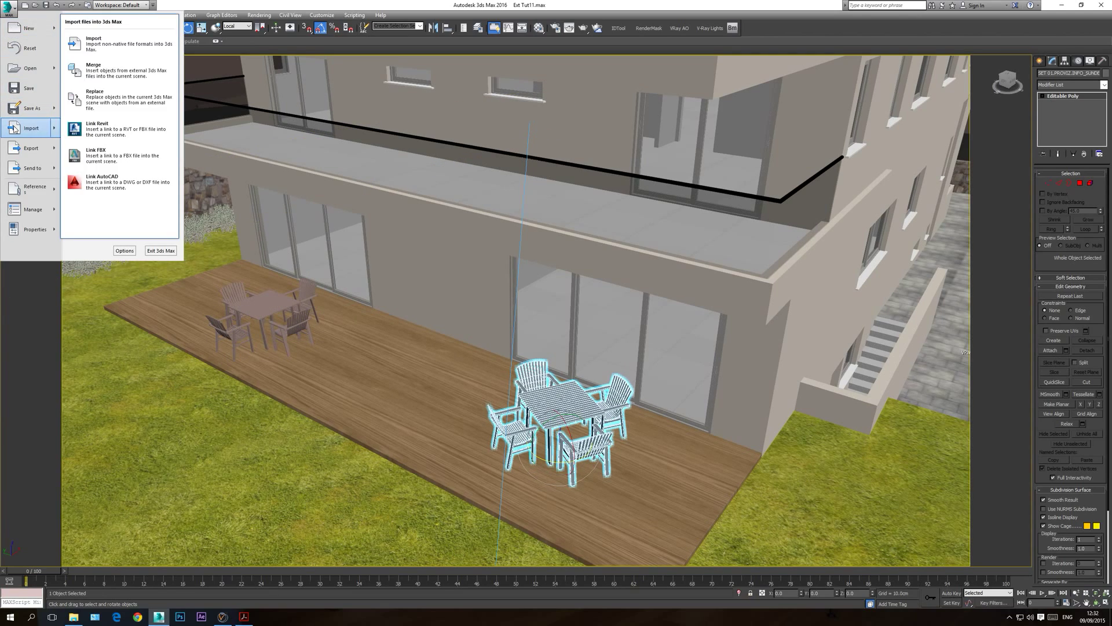
click(142, 66)
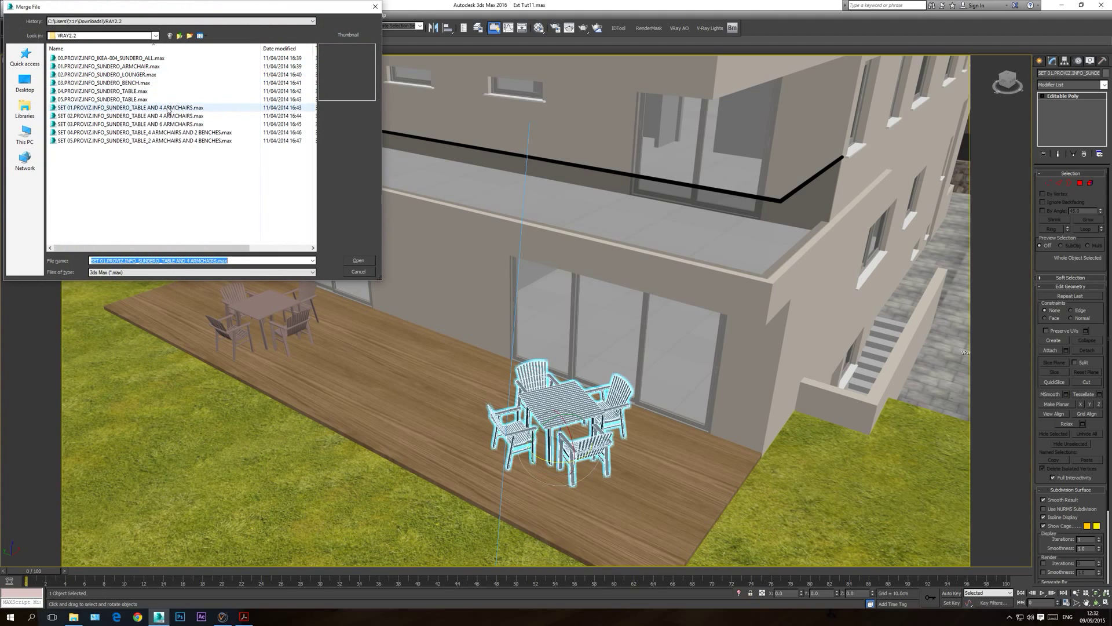
click(151, 125)
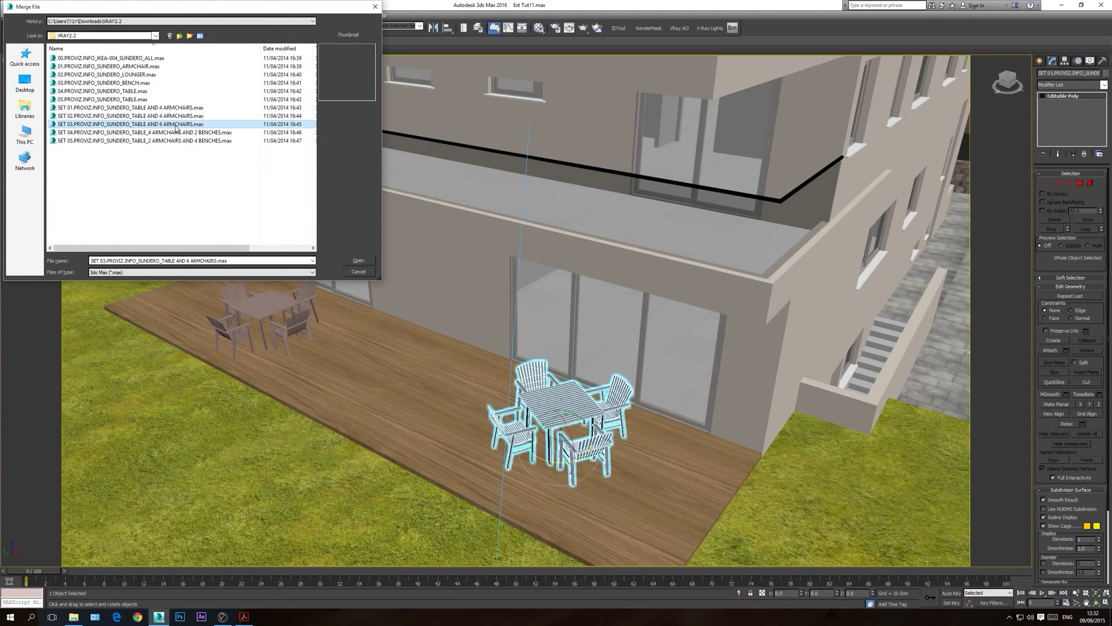
double_click(167, 125)
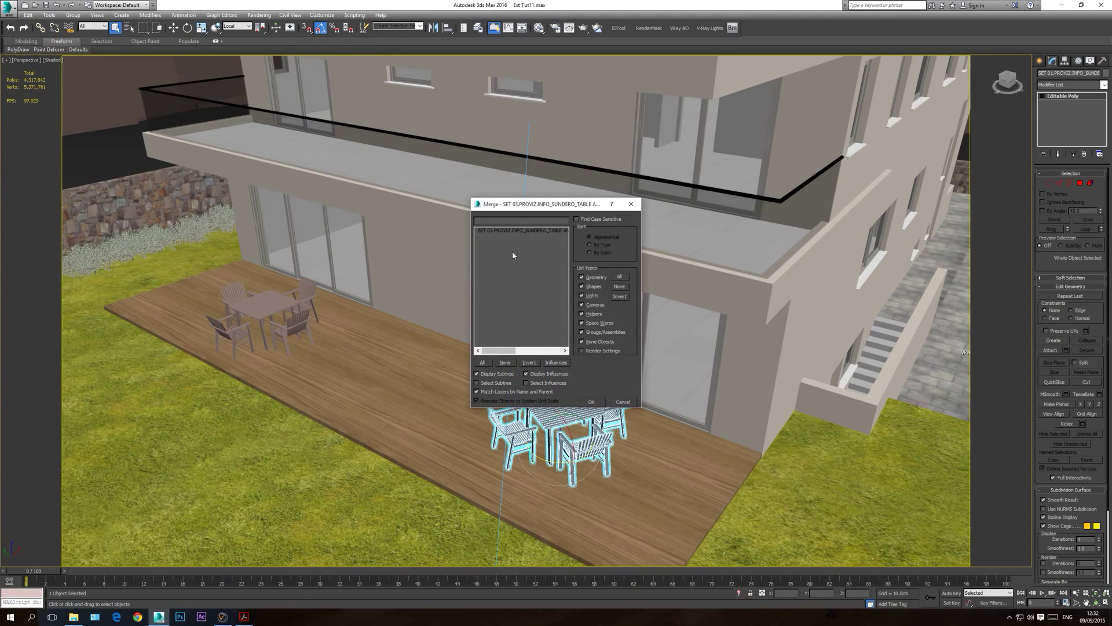
double_click(507, 230)
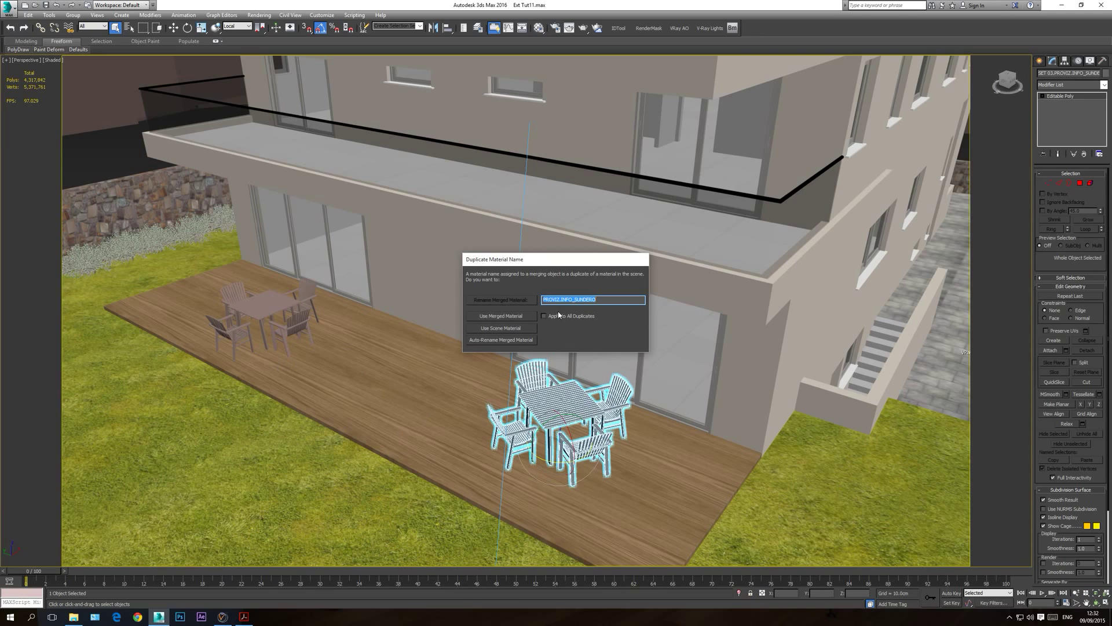
click(501, 328)
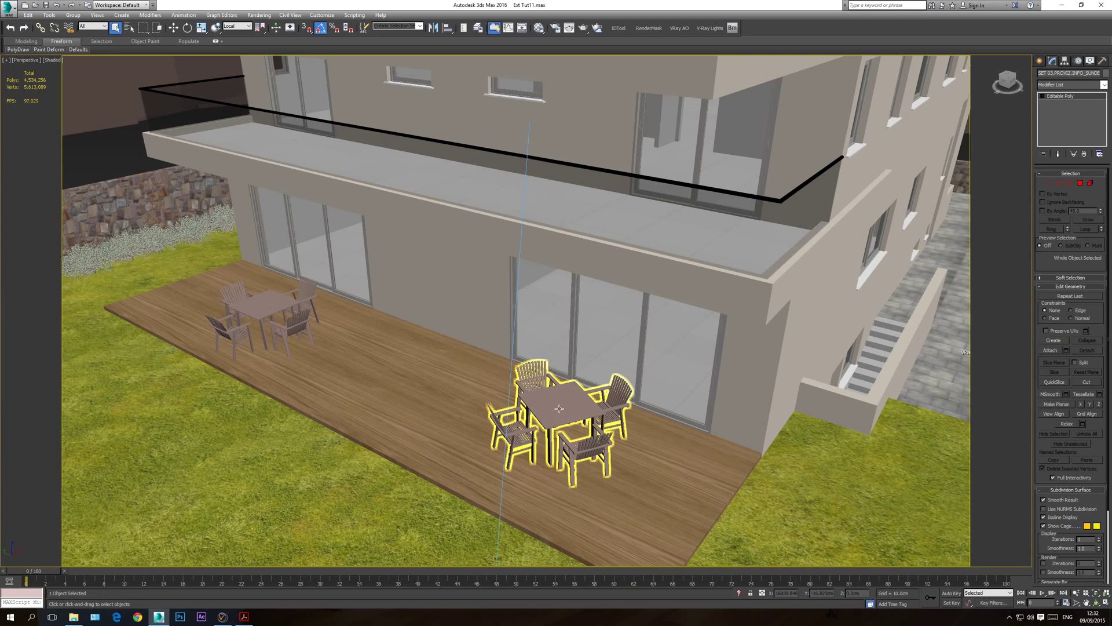
- In Top view, move the newly merged six-armchair table set onto the terrace deck beside the house
key(t)
scroll(592, 388, down, 10)
scroll(592, 388, down, 2)
scroll(149, 374, up, 15)
click(433, 319)
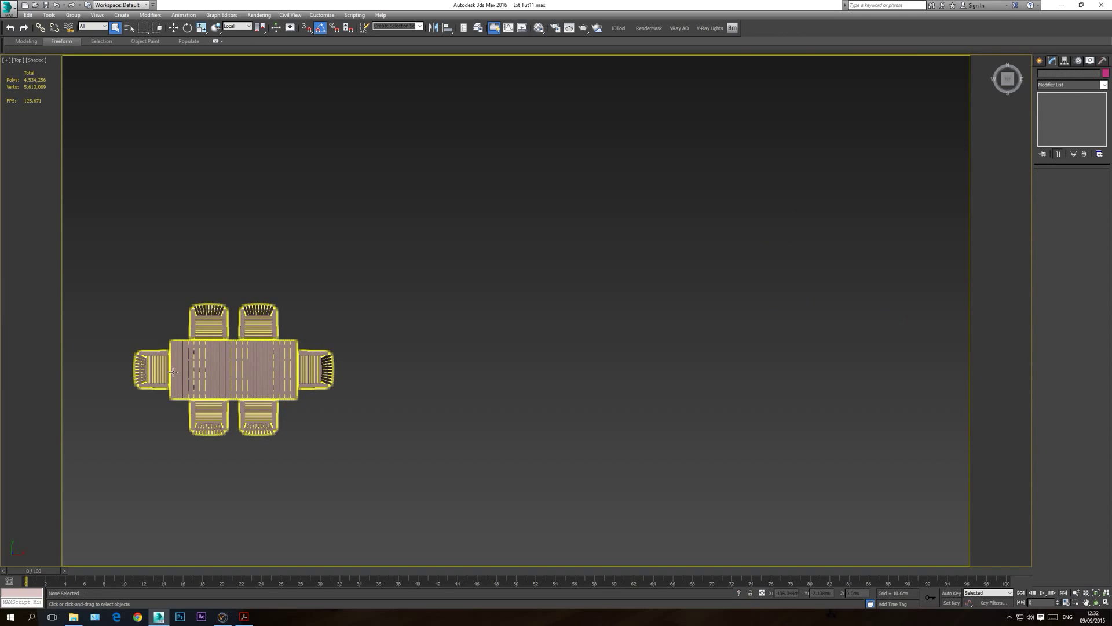
click(192, 359)
scroll(307, 367, down, 5)
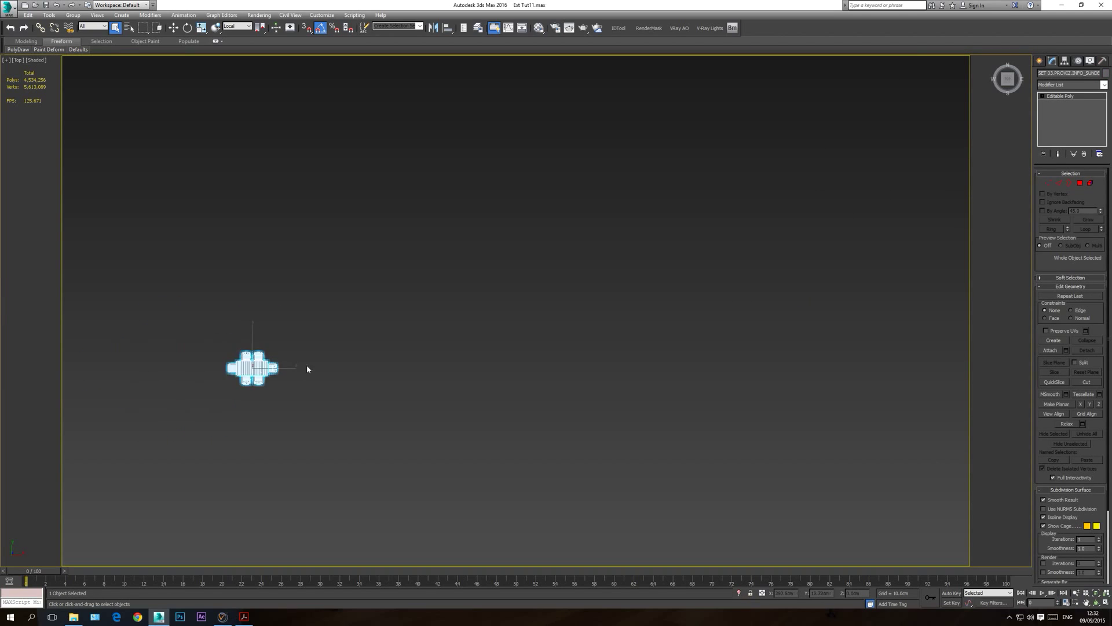
click(177, 30)
middle_drag(507, 282, 276, 325)
scroll(276, 325, down, 5)
drag(225, 339, 511, 328)
scroll(511, 328, up, 8)
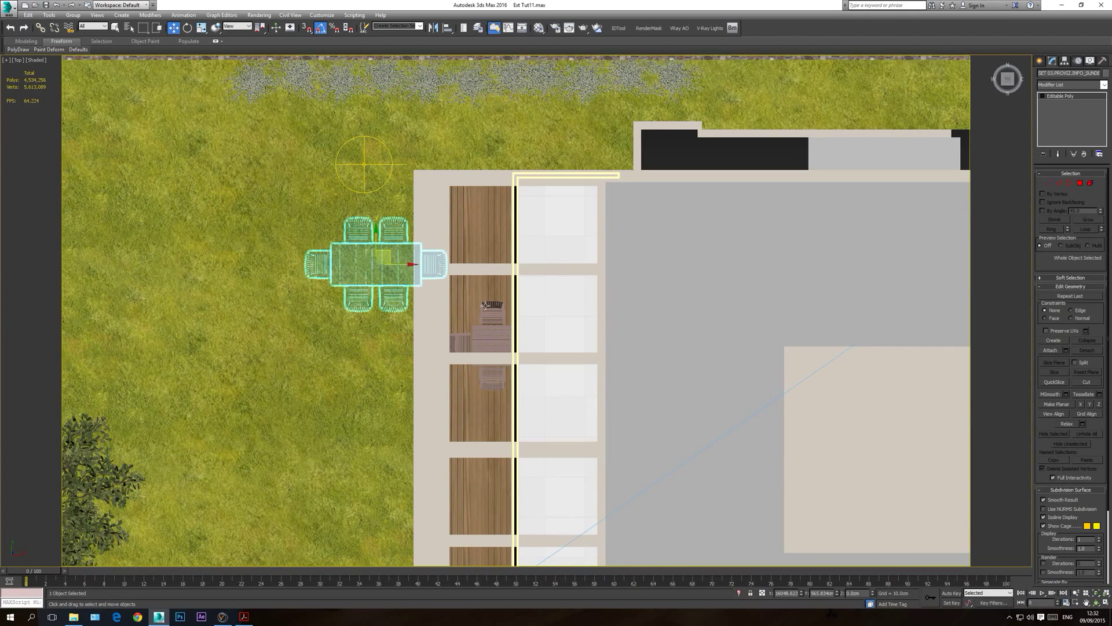
drag(382, 258, 499, 339)
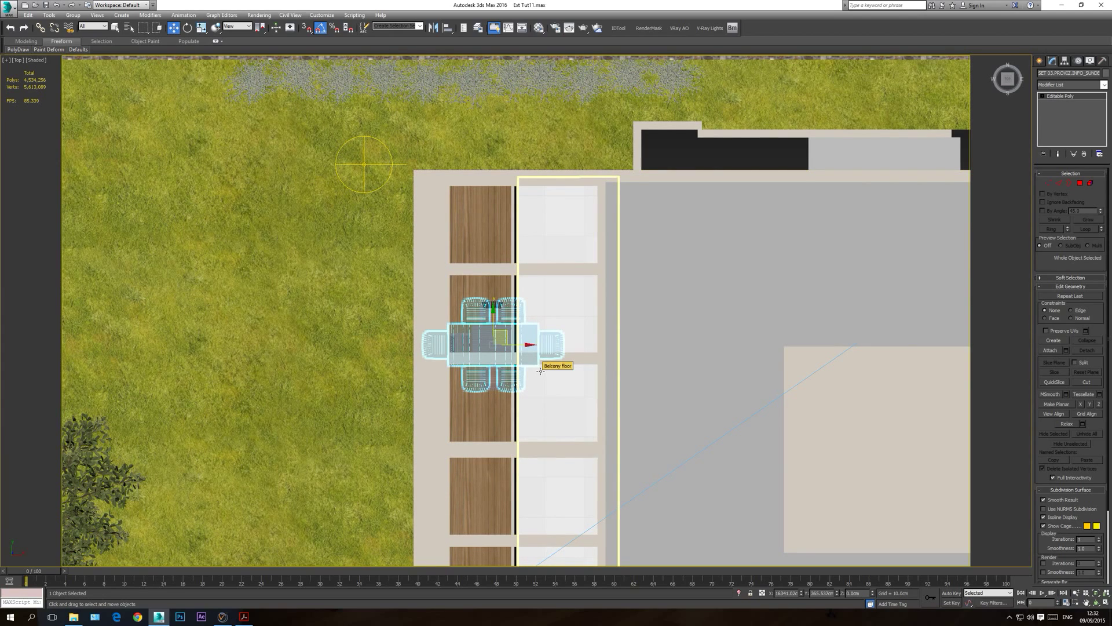
- In the wireframe Front view, adjust the table set's height so it sits on the deck
key(f)
scroll(509, 475, down, 3)
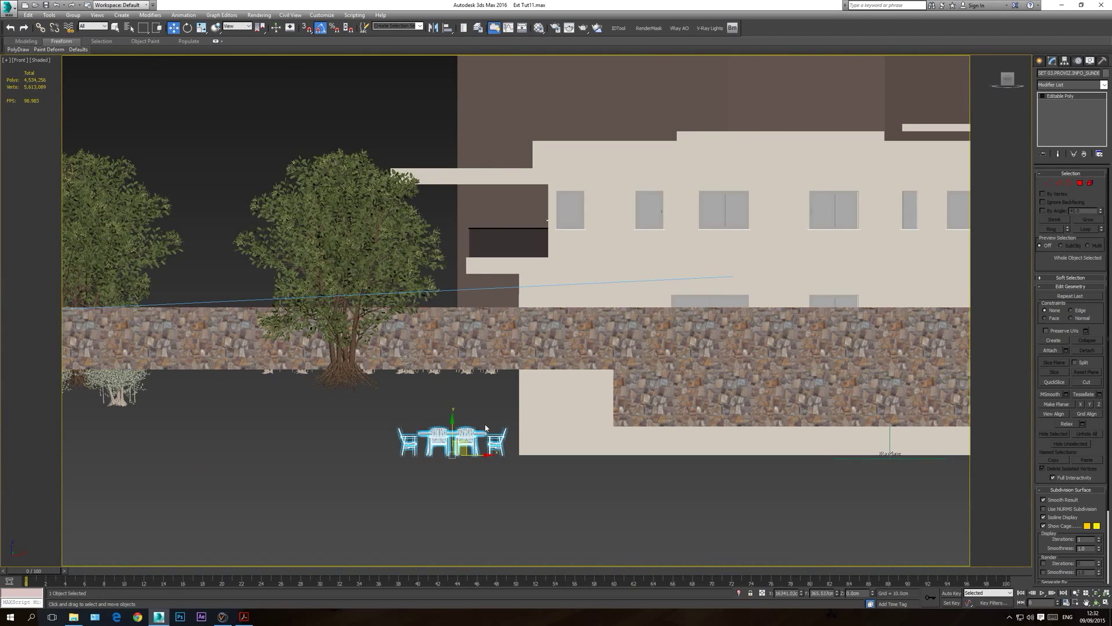
key(F3)
scroll(486, 427, up, 2)
drag(479, 433, 479, 243)
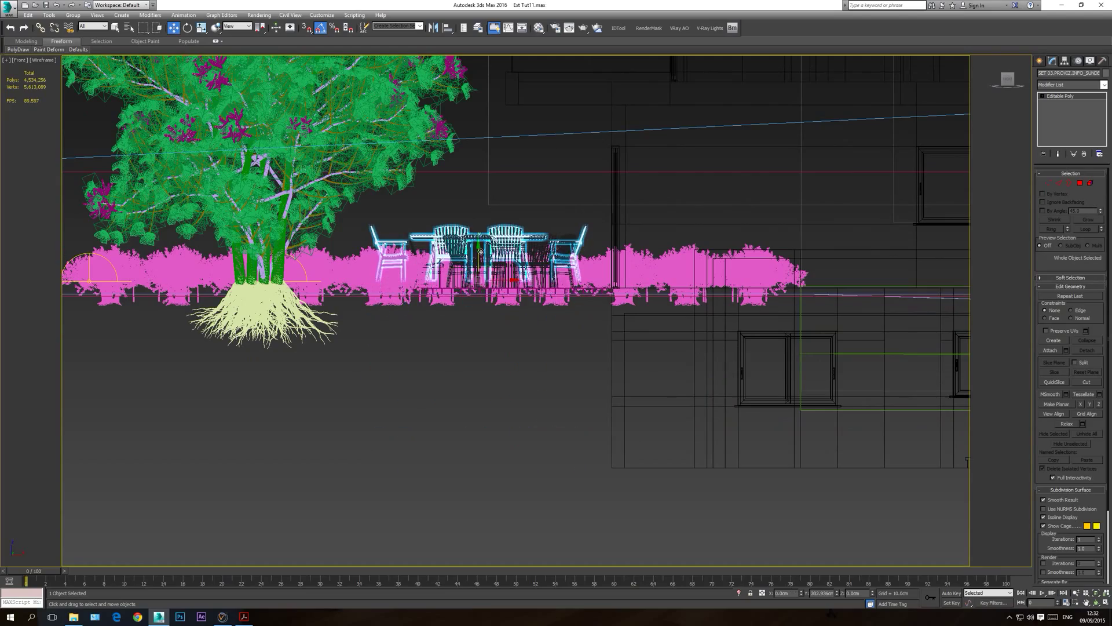
scroll(479, 278, up, 5)
drag(476, 359, 456, 407)
scroll(456, 407, down, 3)
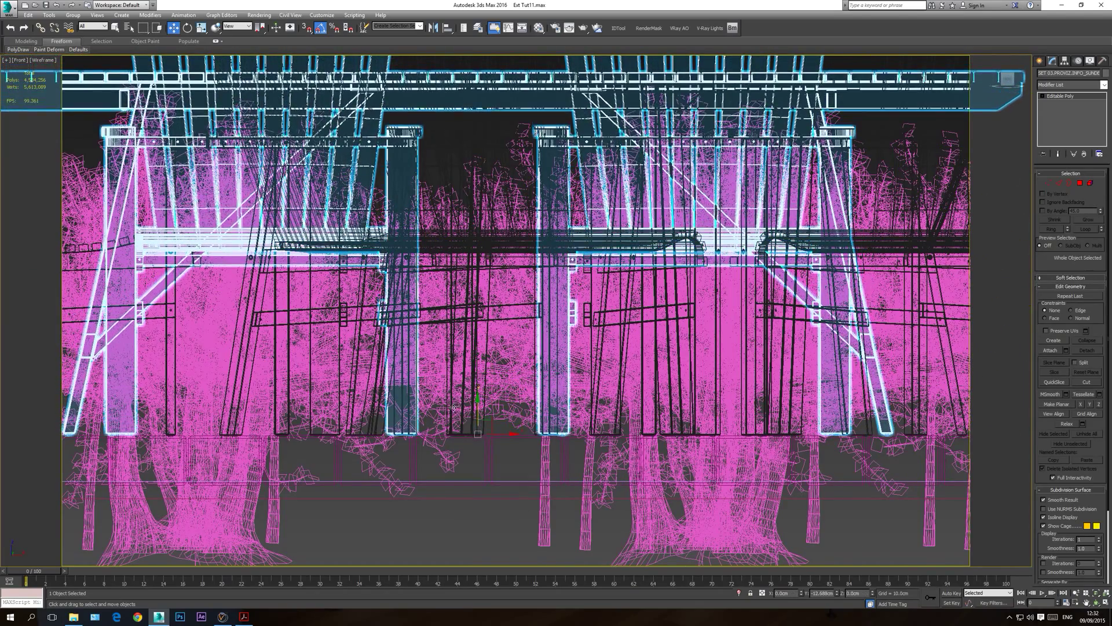
- Rotate the table set 90° on Z and shift it further along the deck
key(t)
middle_drag(559, 313, 559, 312)
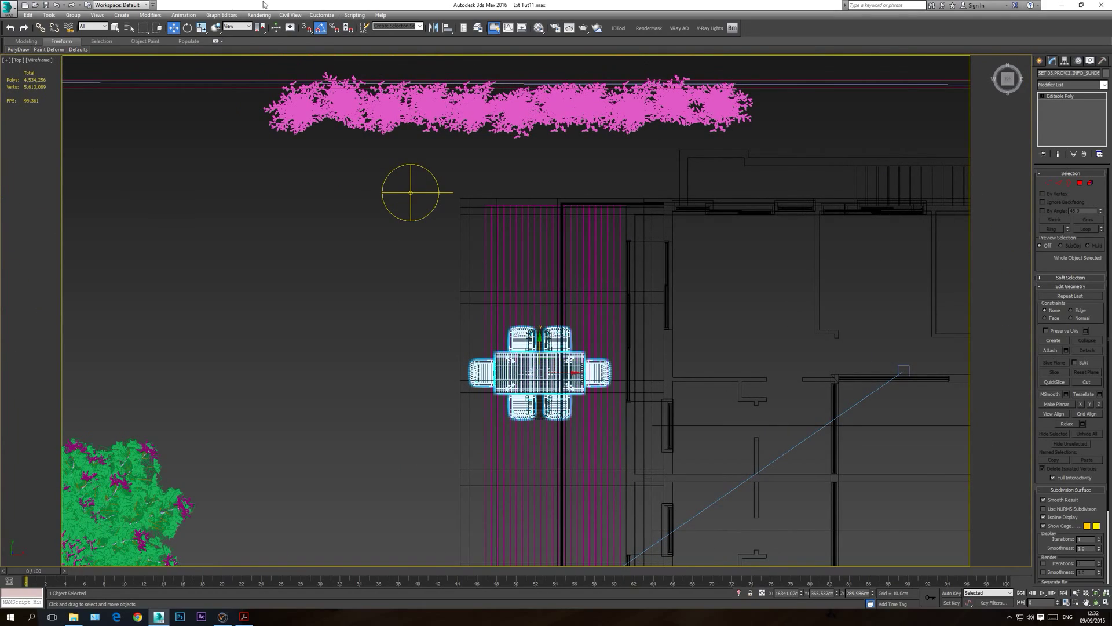
click(187, 28)
drag(583, 363, 581, 324)
key(w)
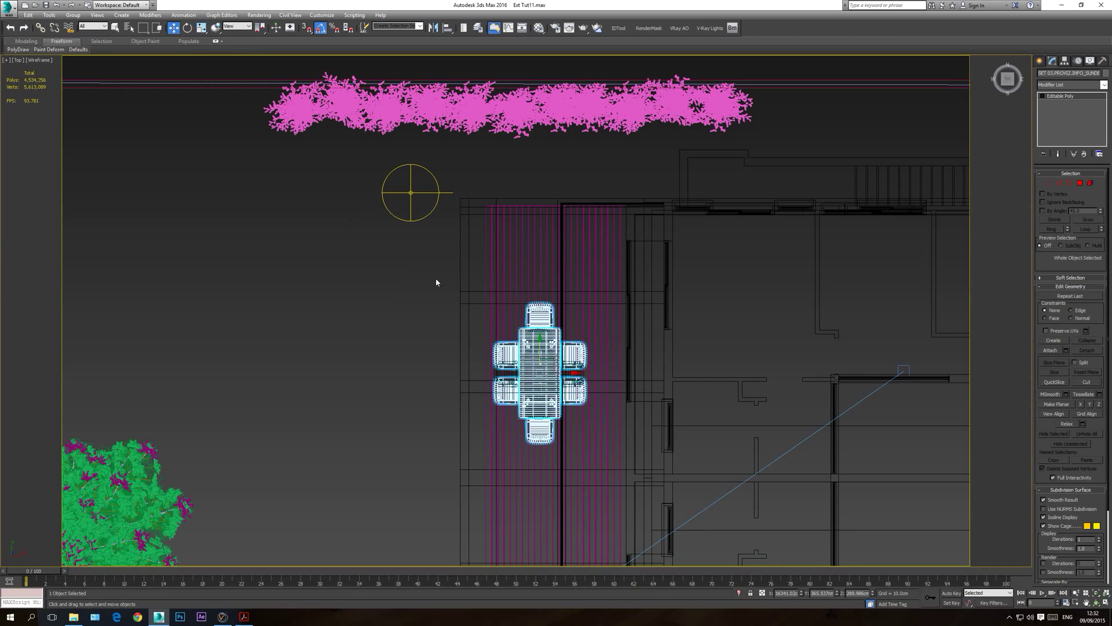
drag(549, 360, 565, 309)
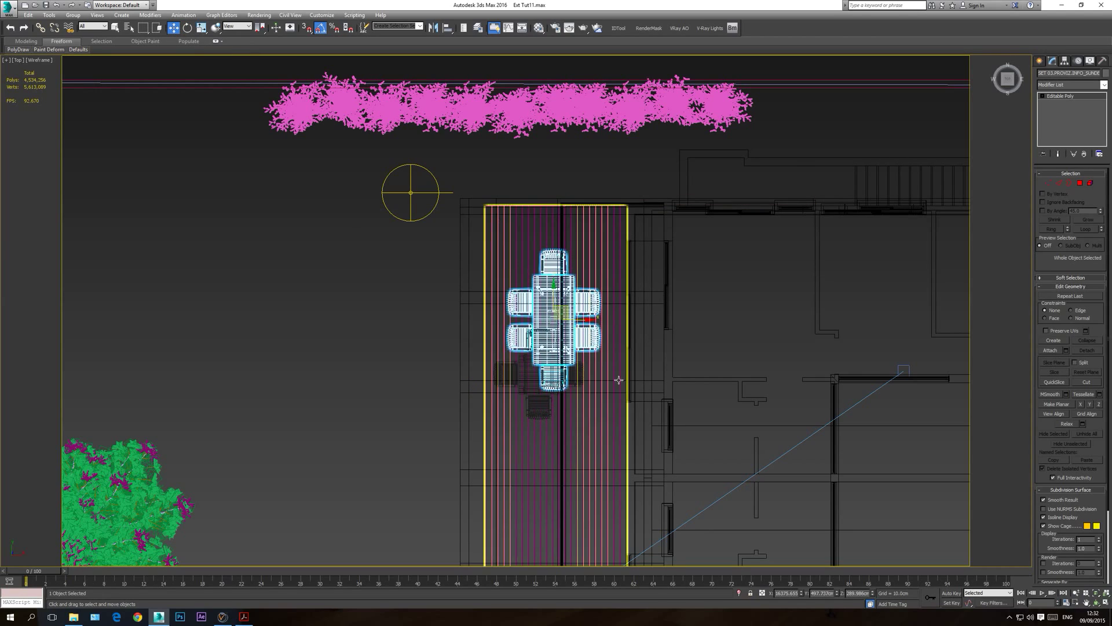
- Delete the older overlapping SET 01 table set and show the camera view shaded
middle_drag(544, 394, 552, 350)
click(545, 345)
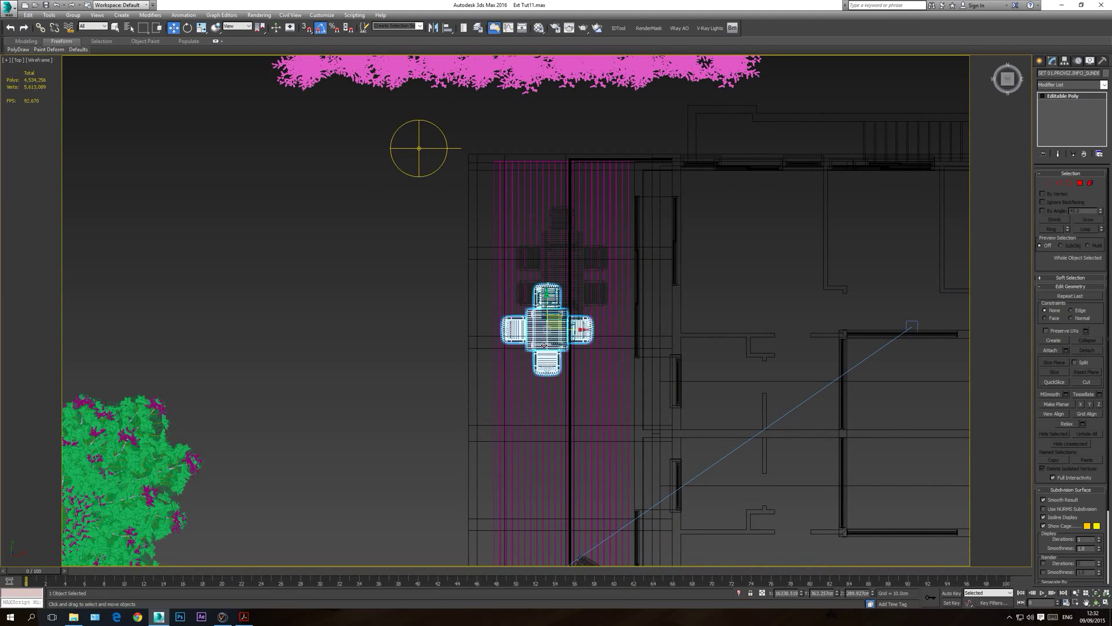
key(Delete)
scroll(589, 378, down, 4)
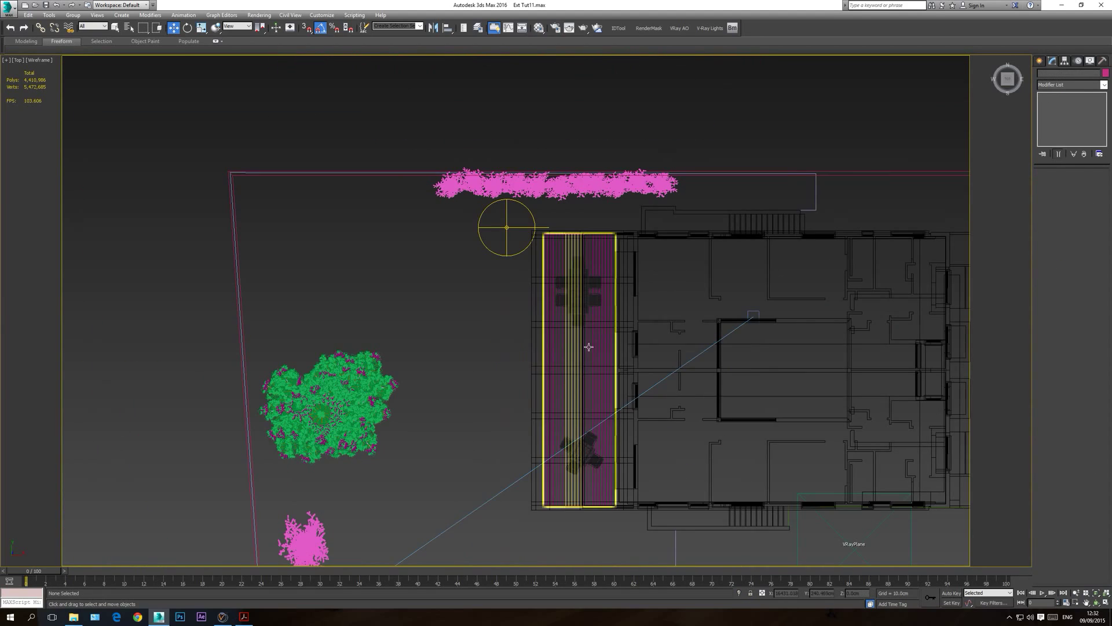
key(c)
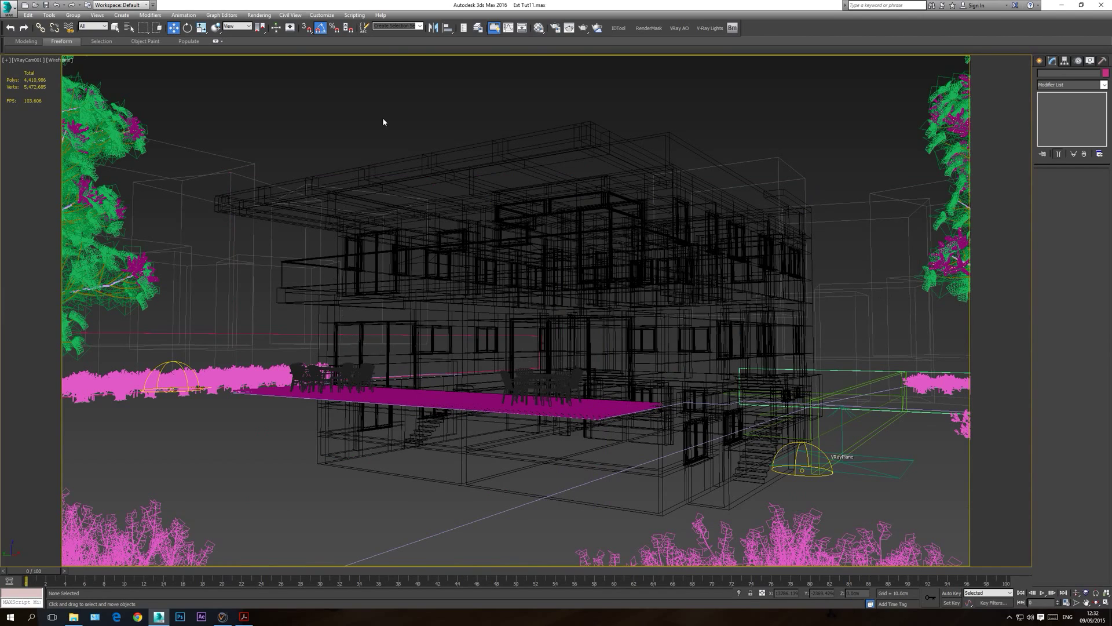
key(F3)
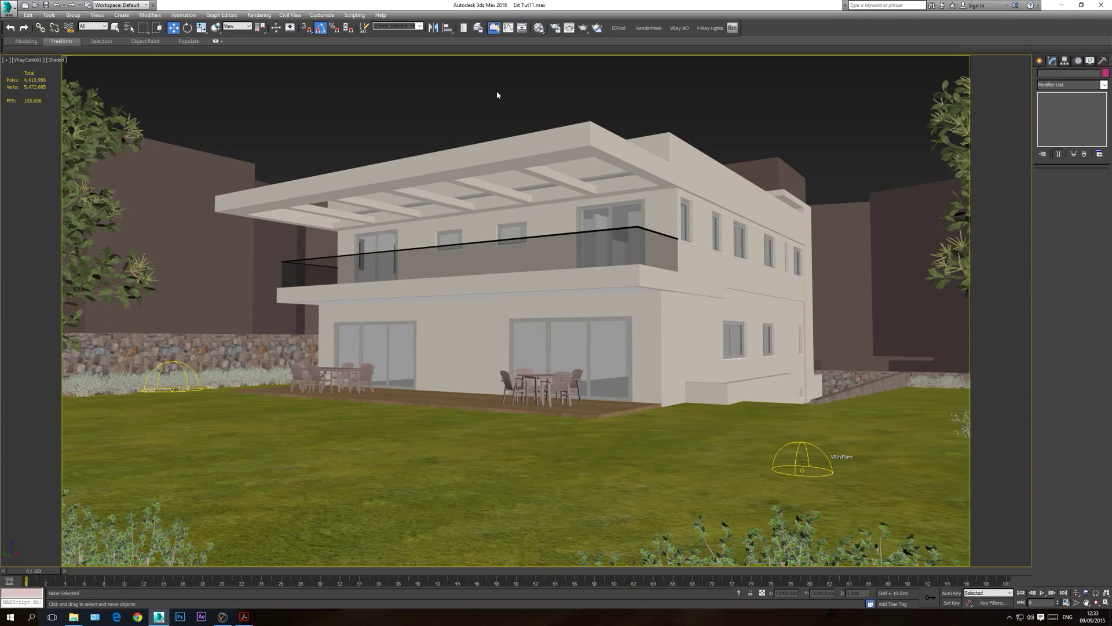
- Merge the single Sundero armchair file into the scene, keeping the scene's existing materials for duplicates
click(7, 8)
mouse_move(31, 128)
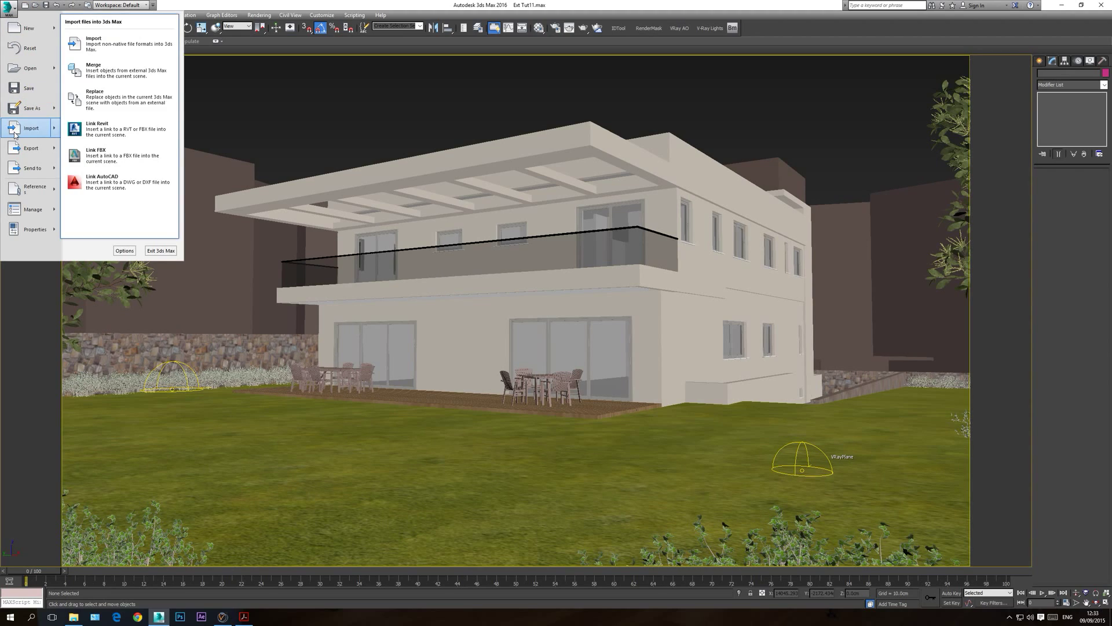
click(99, 72)
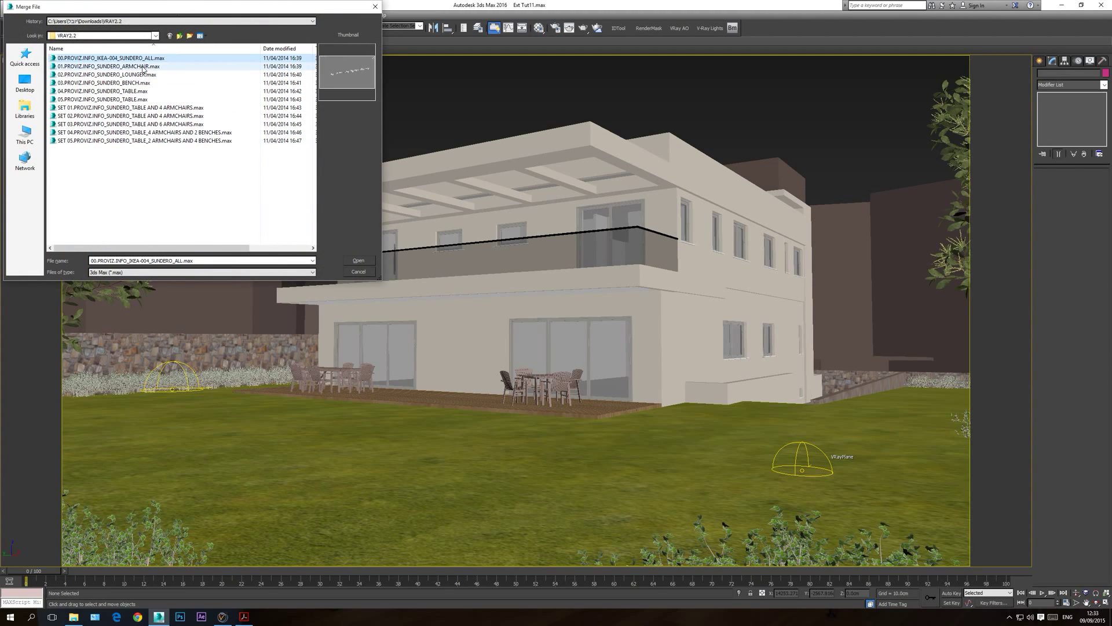
double_click(142, 67)
double_click(514, 234)
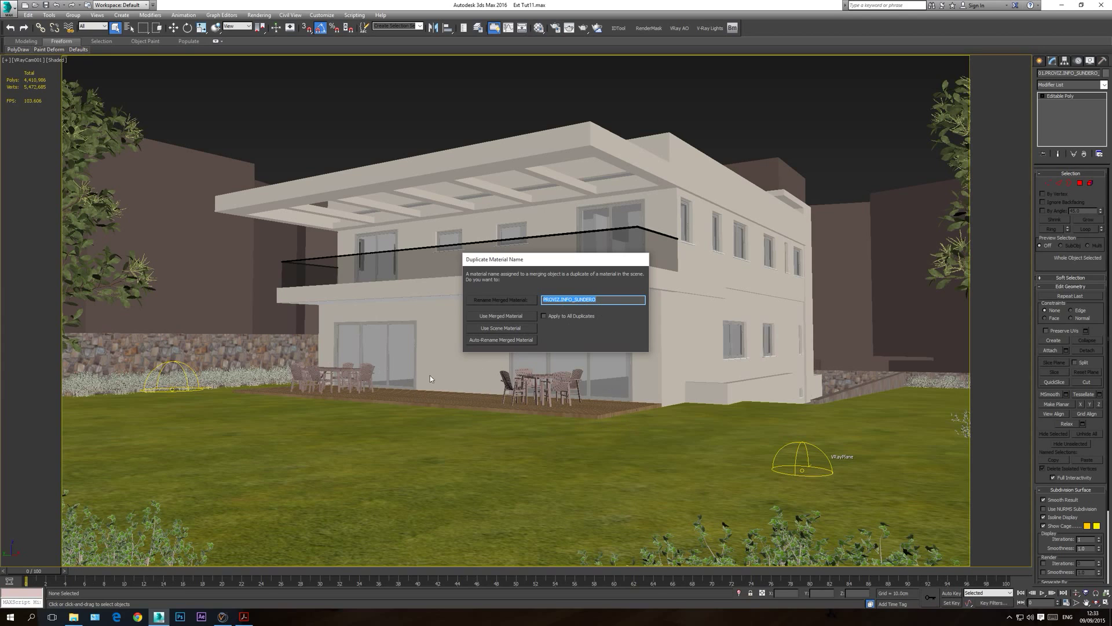
click(502, 328)
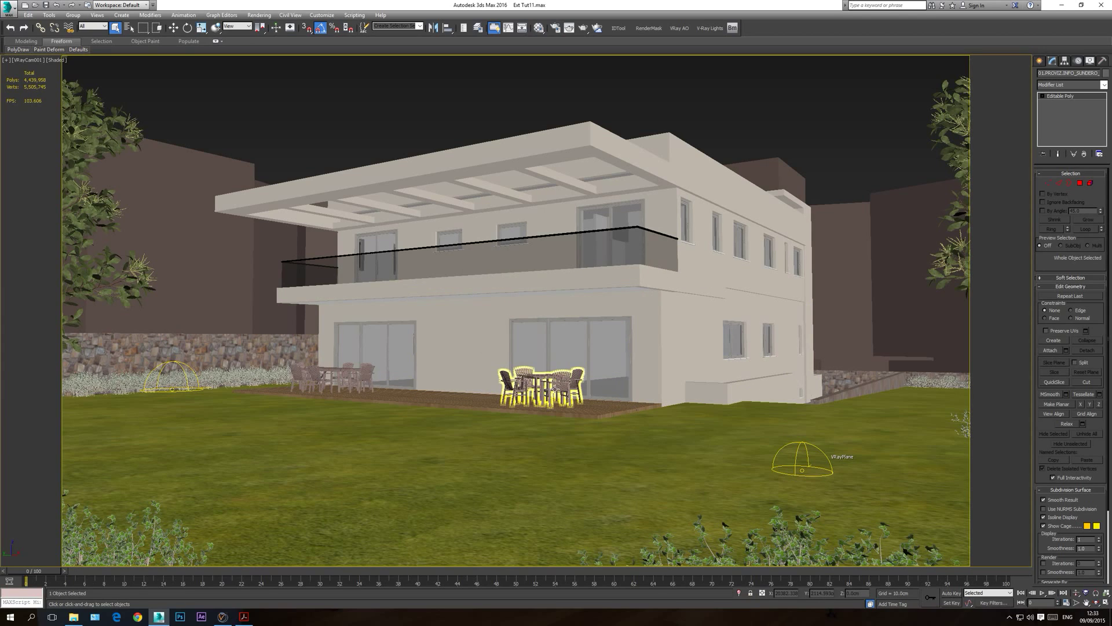
- In Top view, move the armchair across onto the house's balcony area
key(t)
scroll(569, 401, down, 5)
scroll(367, 397, down, 5)
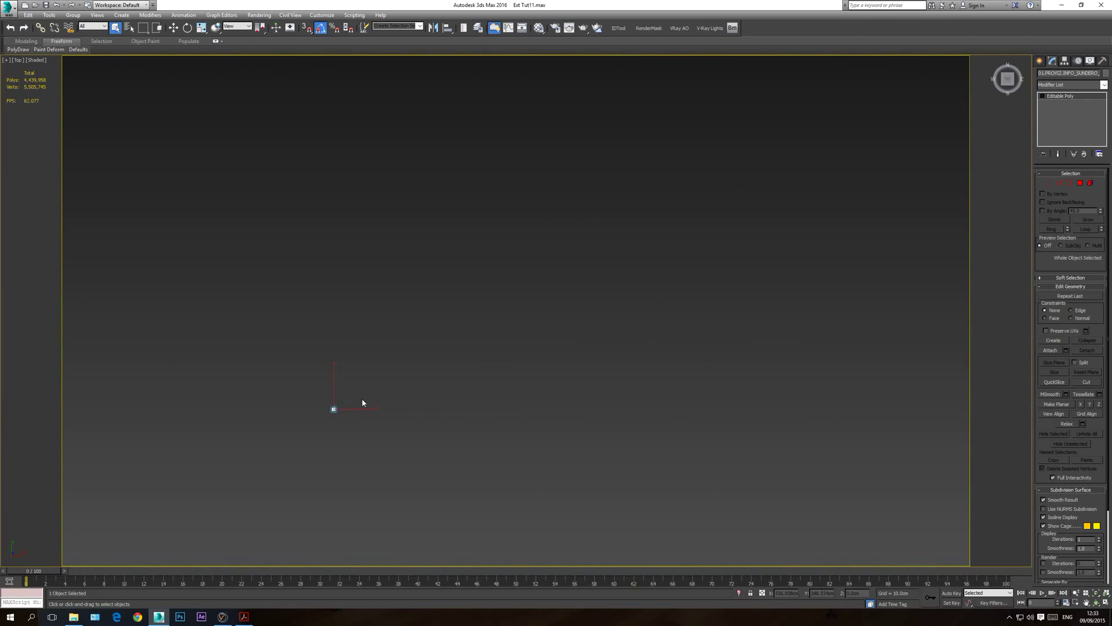
scroll(369, 423, up, 4)
click(174, 30)
middle_drag(440, 339, 226, 318)
scroll(232, 322, down, 7)
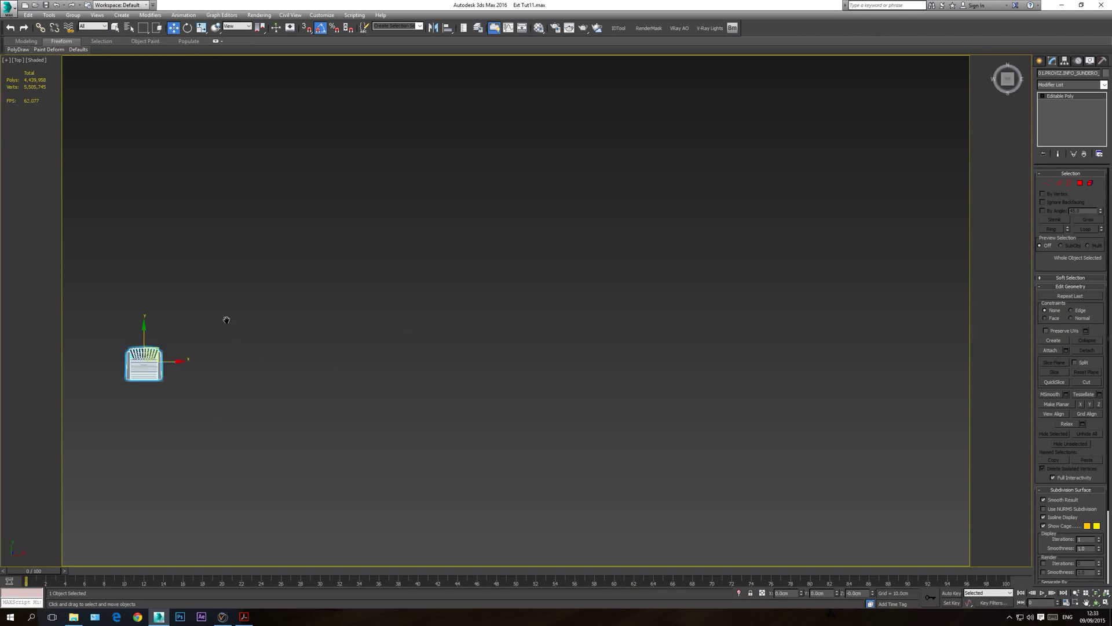
drag(261, 322, 799, 330)
scroll(799, 330, up, 6)
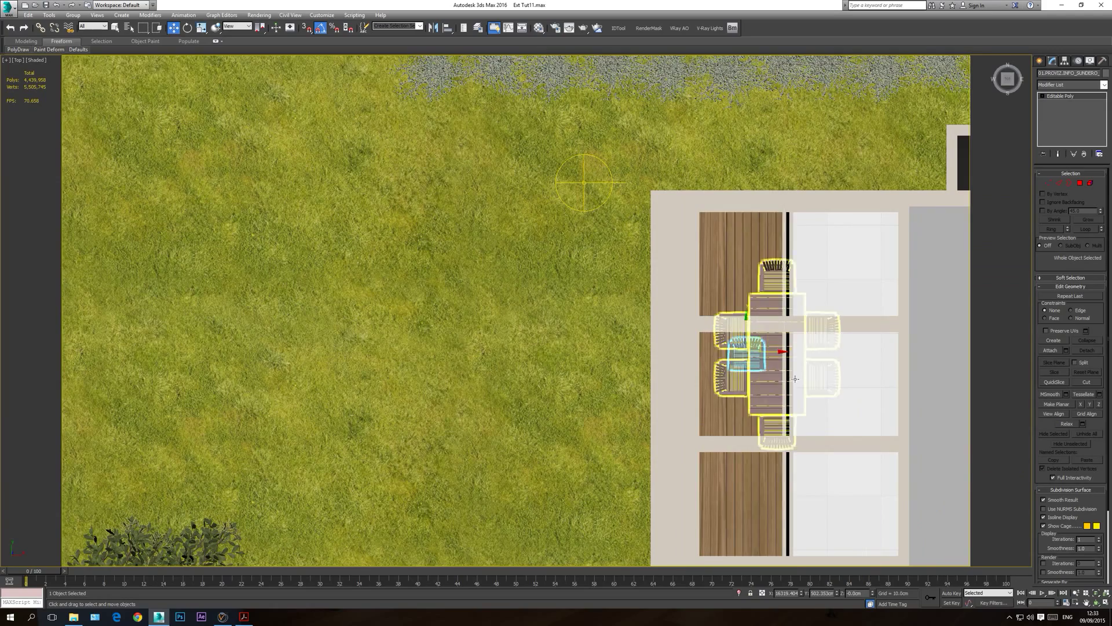
middle_drag(793, 377, 663, 342)
scroll(663, 341, up, 2)
drag(610, 296, 773, 197)
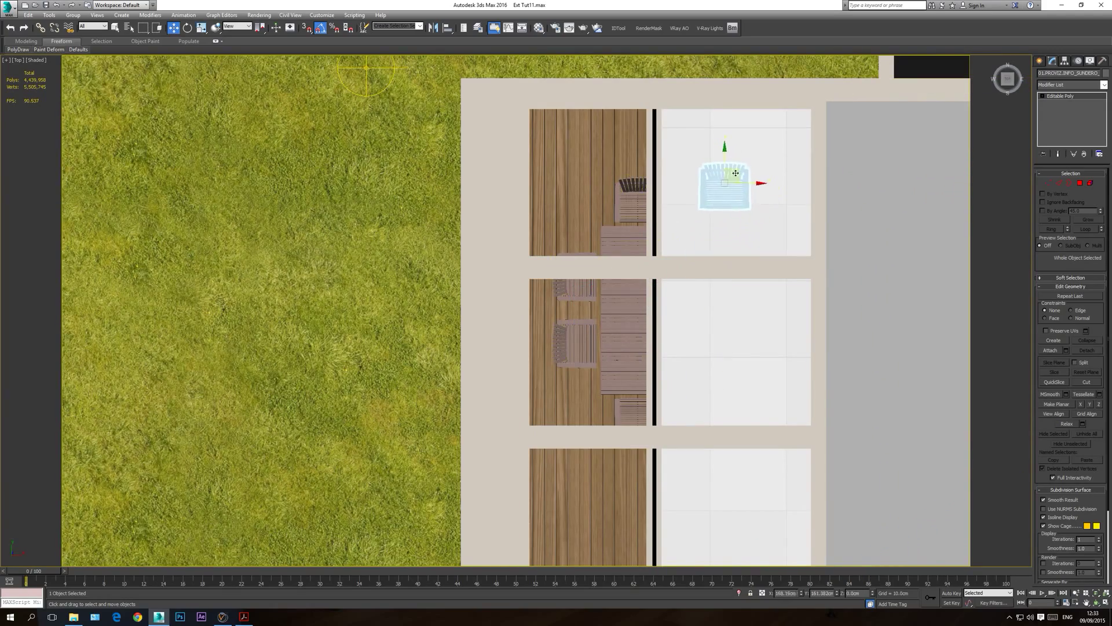
- In the wireframe Front view, raise the armchair, then nudge it down onto the balcony floor
key(f)
scroll(744, 298, down, 10)
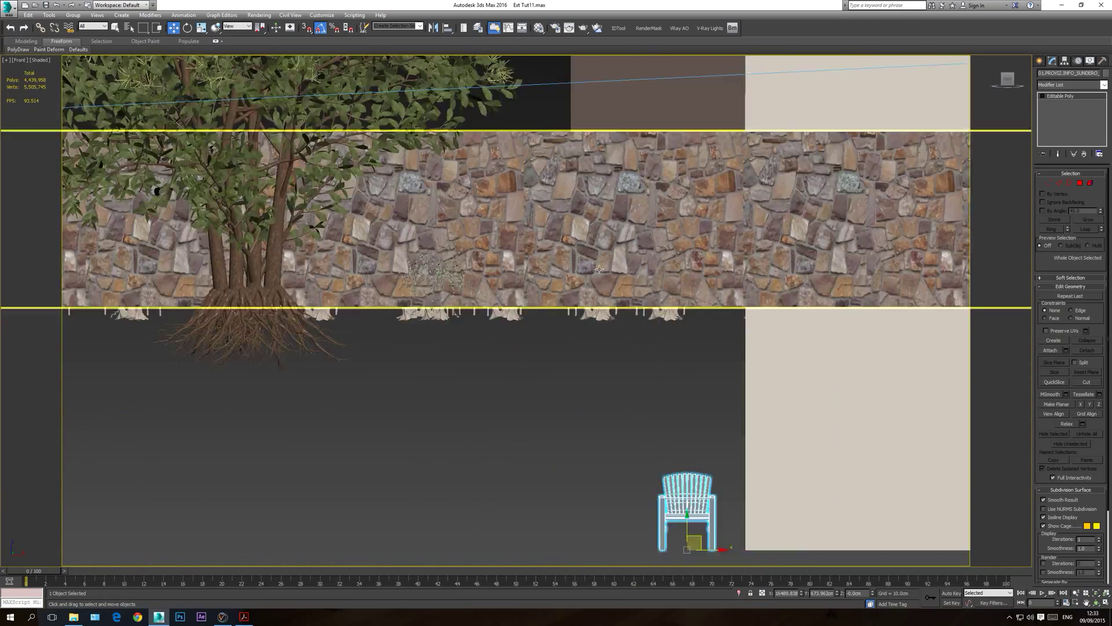
drag(621, 287, 624, 152)
key(F3)
scroll(626, 245, up, 5)
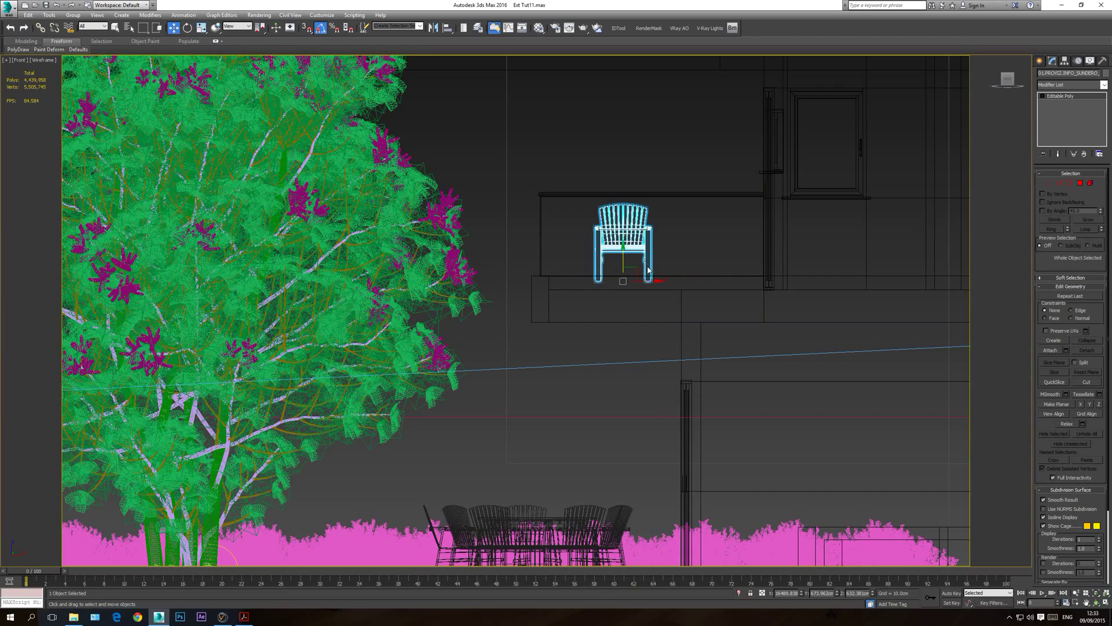
scroll(650, 270, up, 4)
drag(623, 279, 623, 296)
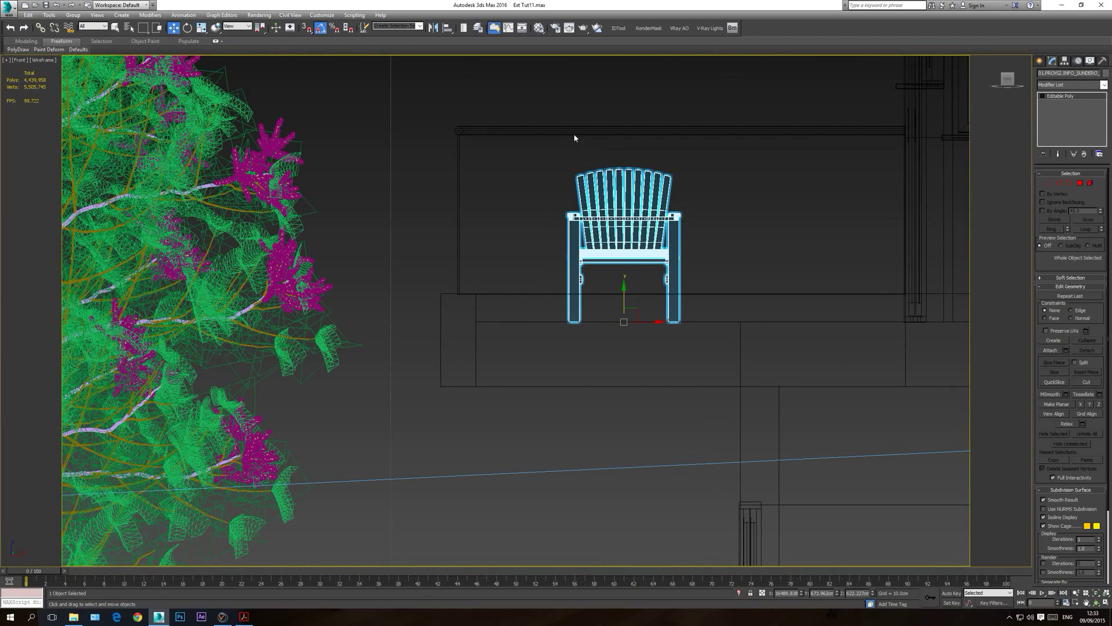
- Rotate the armchair about -60° on Z
click(187, 28)
drag(635, 323, 609, 332)
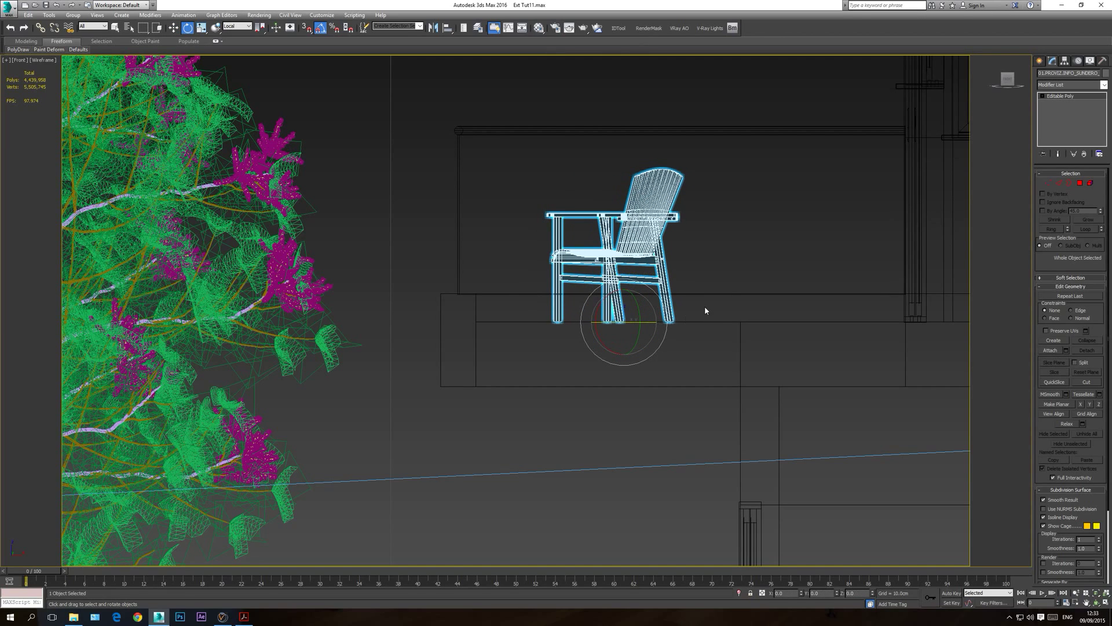
key(t)
middle_drag(678, 283, 564, 346)
scroll(565, 345, down, 2)
key(F3)
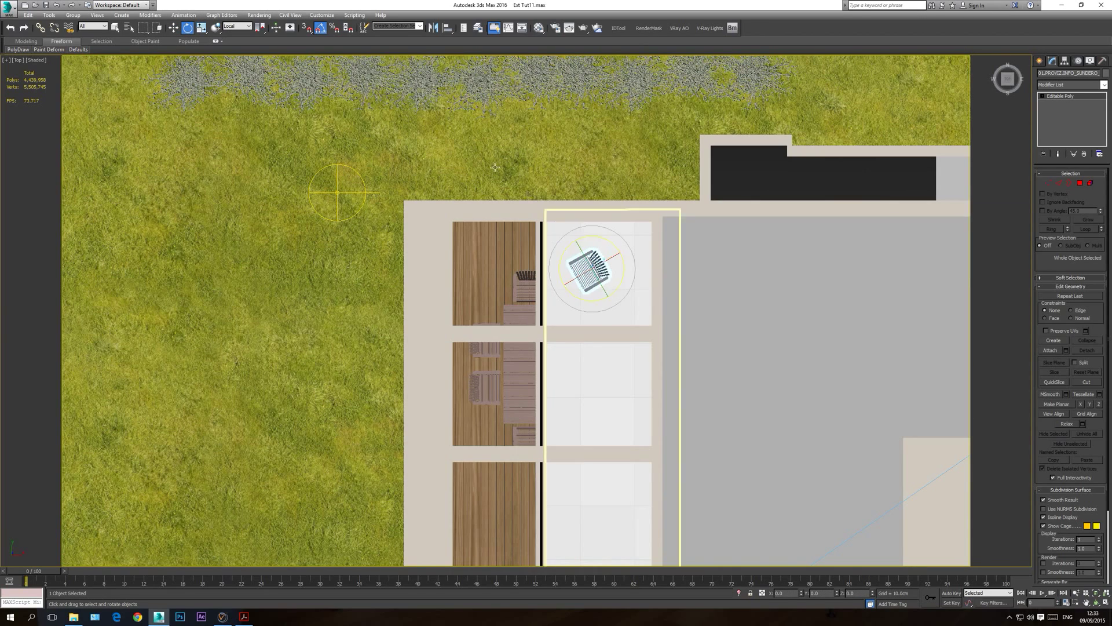
- Shift-drag an instanced copy of the armchair beside the balcony table, then check the shaded camera view
click(173, 28)
key(F3)
mouse_move(602, 257)
mouse_down()
mouse_move(640, 269)
mouse_move(627, 265)
mouse_move(619, 342)
mouse_up()
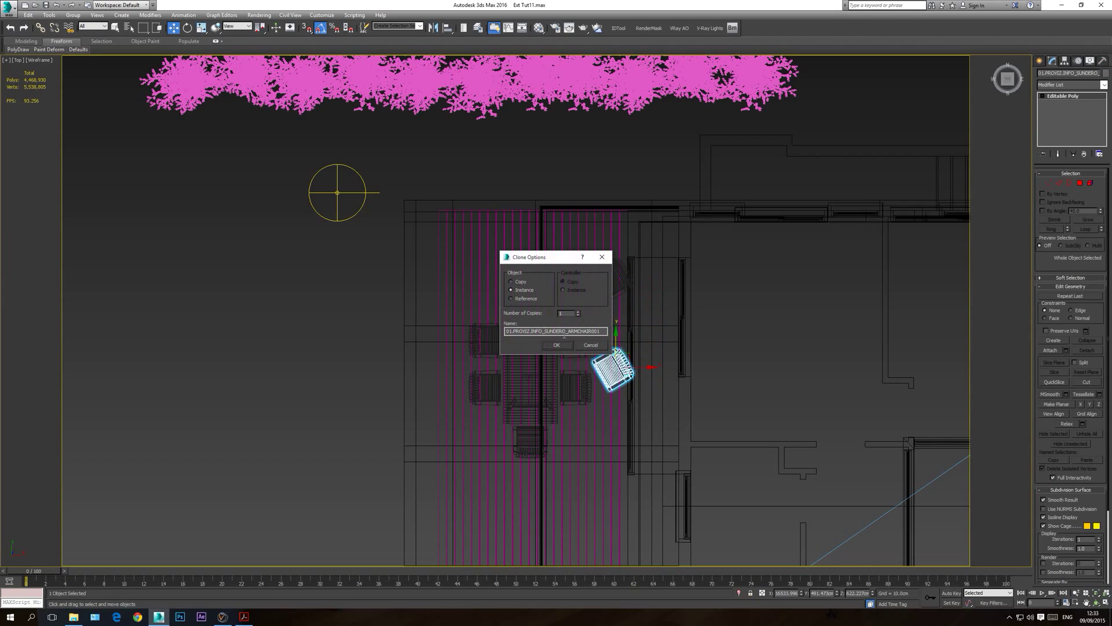
click(579, 336)
click(187, 28)
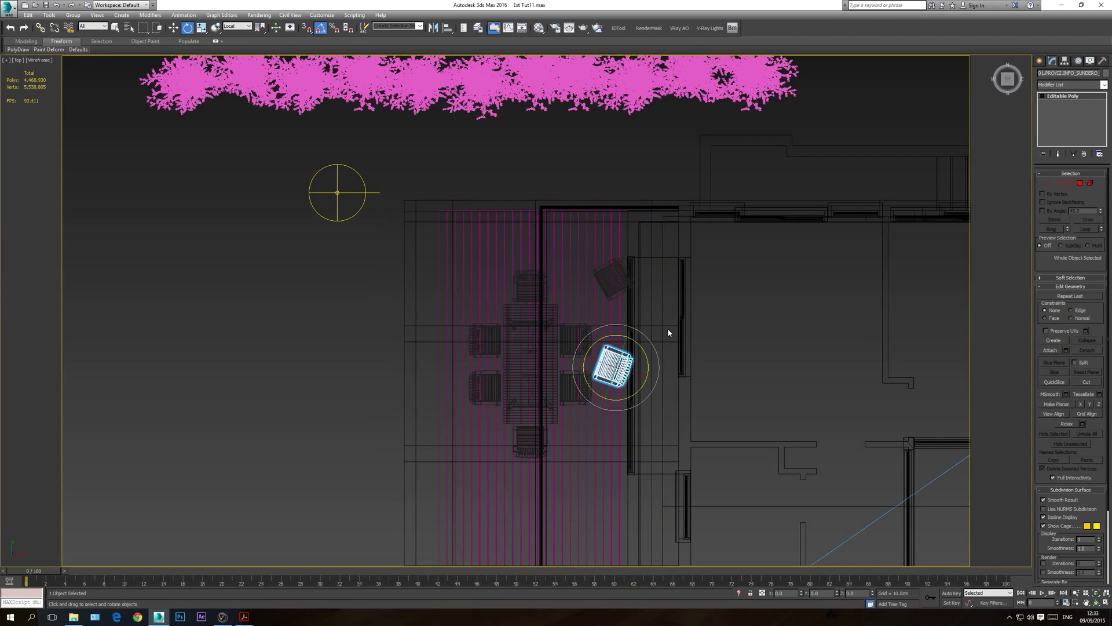
key(c)
click(621, 114)
key(F3)
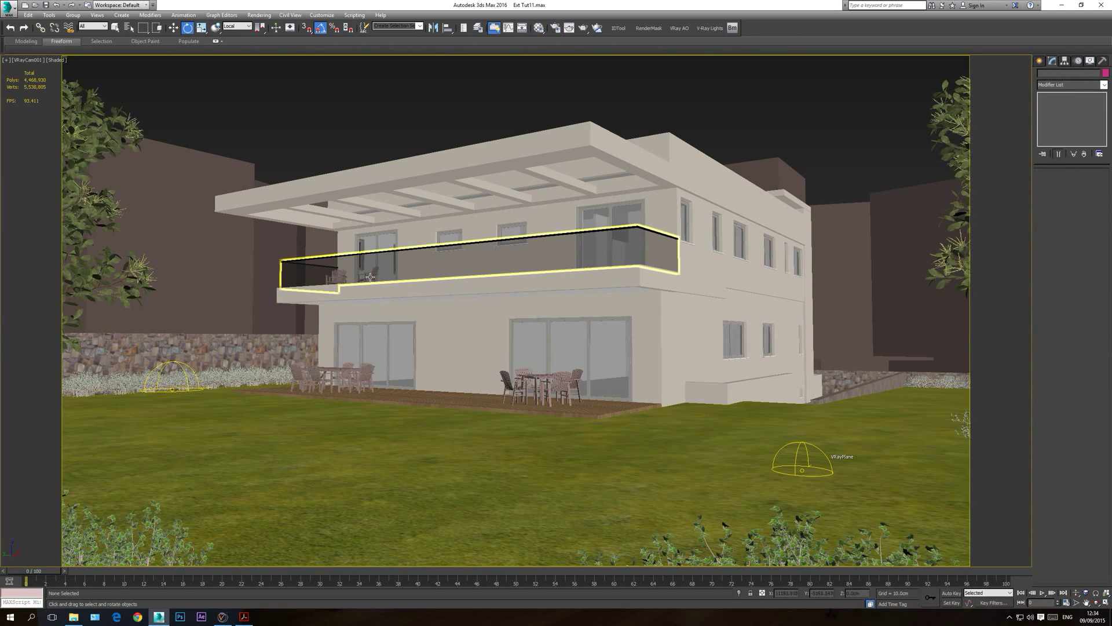
- Select both angled balcony armchairs in the wireframe Top view
key(t)
key(F3)
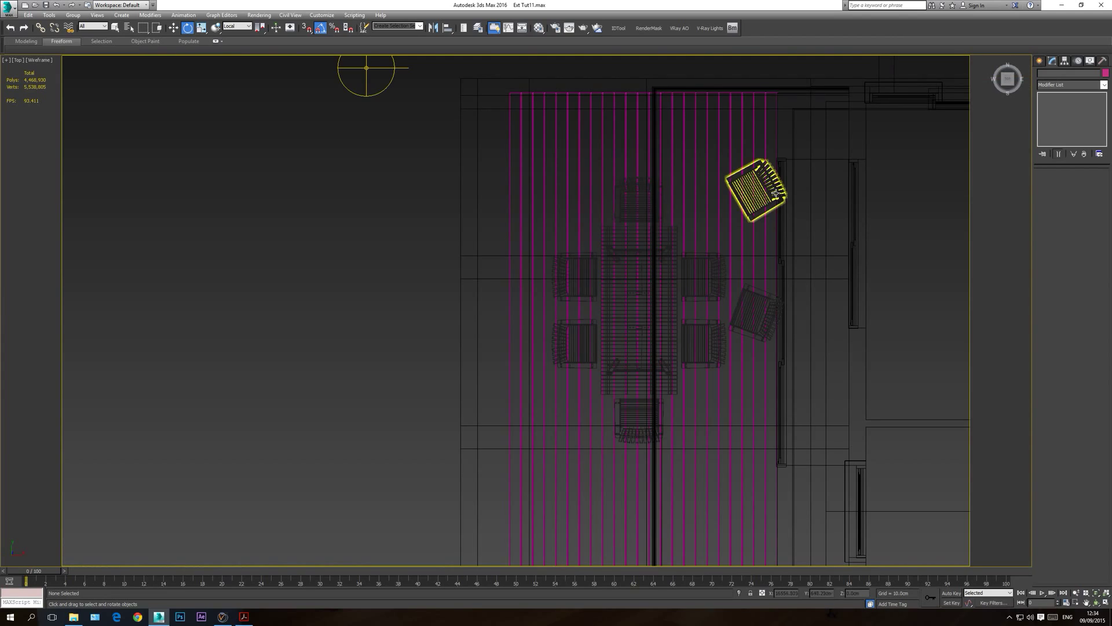
click(774, 191)
middle_drag(780, 227, 723, 77)
scroll(723, 77, down, 2)
ctrl+click(701, 127)
middle_drag(694, 155, 605, 260)
click(594, 177)
ctrl+click(598, 256)
- Create instanced copies of both armchairs and place them further along the balcony
key(w)
shift+drag(590, 196, 589, 546)
click(556, 344)
middle_drag(591, 559, 596, 310)
scroll(595, 313, down, 2)
drag(596, 314, 596, 414)
- Check the four armchairs in the shaded camera view and open the Material Editor
key(c)
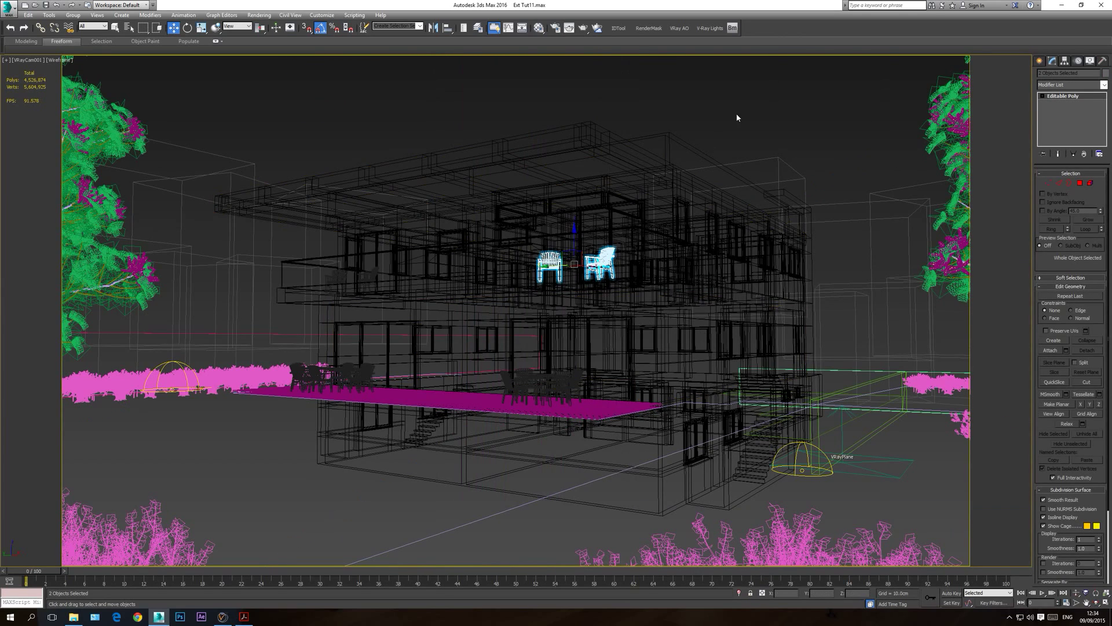
click(687, 154)
key(F3)
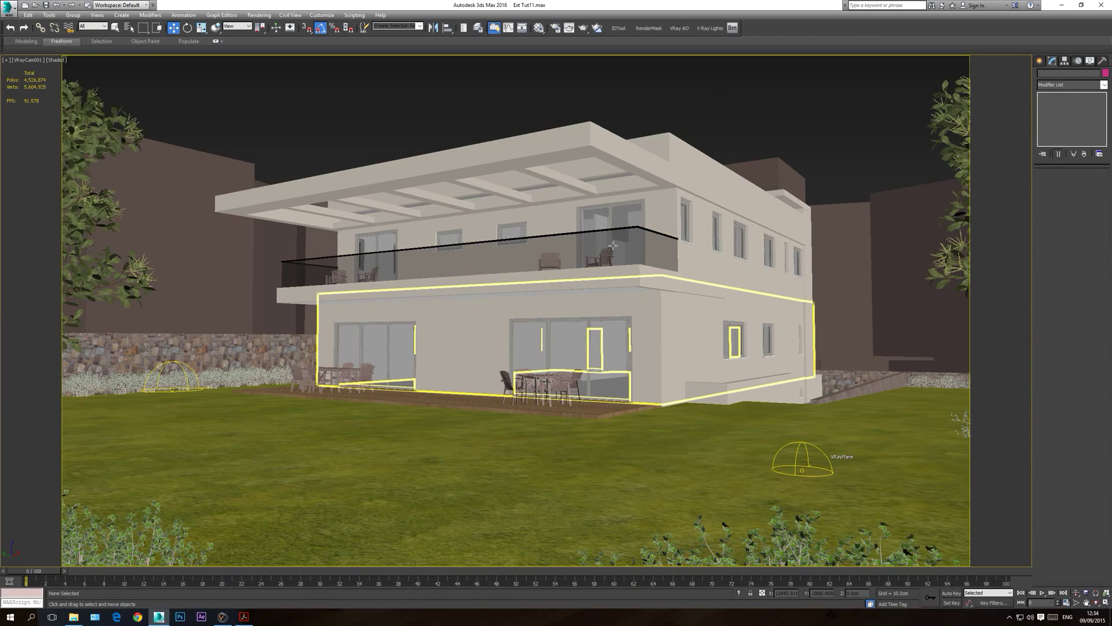
click(539, 28)
key(p)
click(1095, 603)
- Use Pick from Object to load the armchair's Multi/Sub-Object material into a spare editor slot
drag(440, 347, 474, 375)
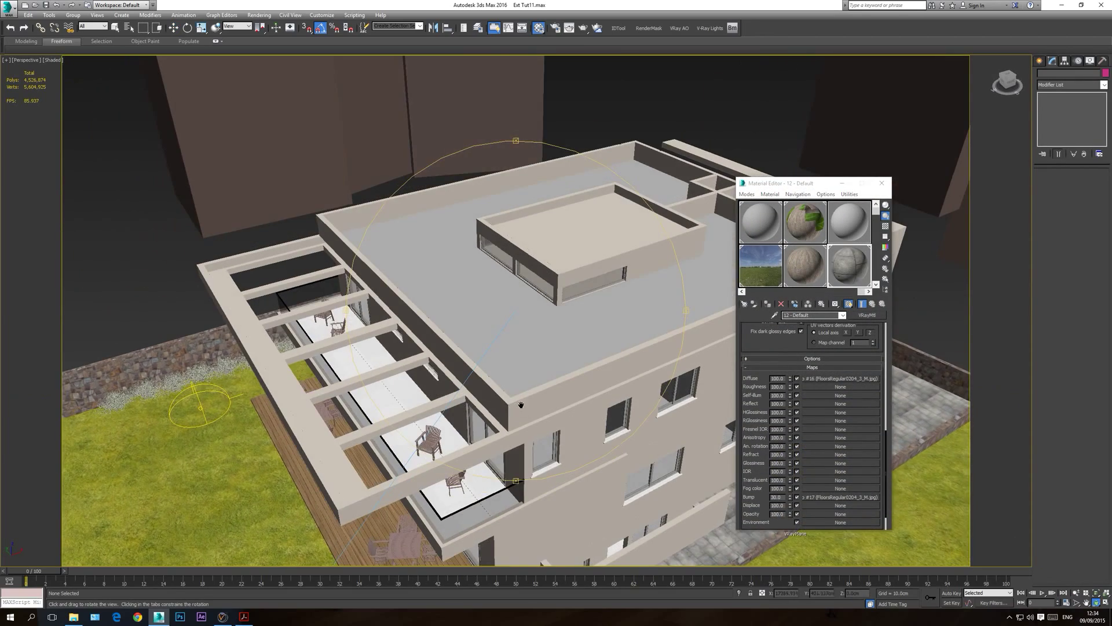
scroll(473, 374, up, 5)
click(858, 232)
scroll(441, 256, up, 8)
key(w)
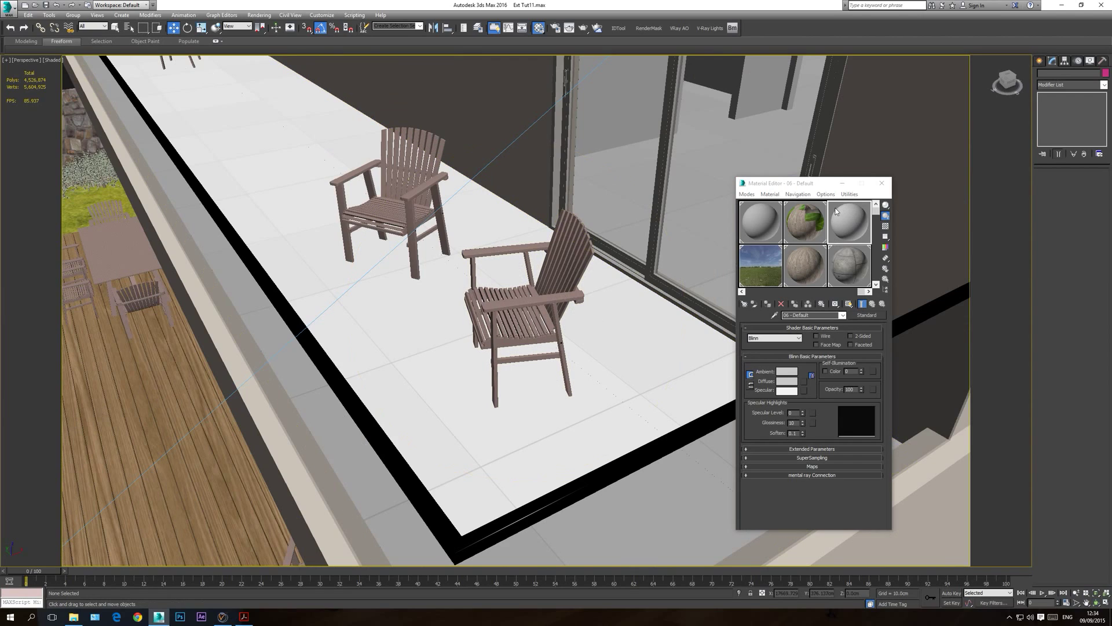
click(770, 194)
click(792, 215)
click(549, 294)
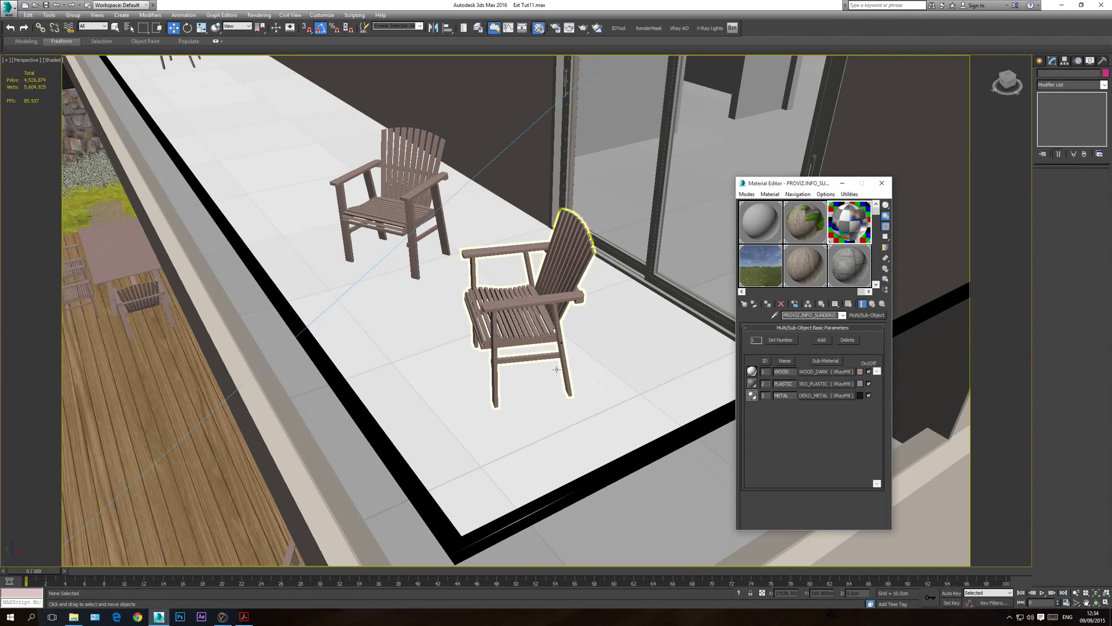
- Check the IKEA product PDF, then bring up the Ikea garden furniture folder
click(244, 617)
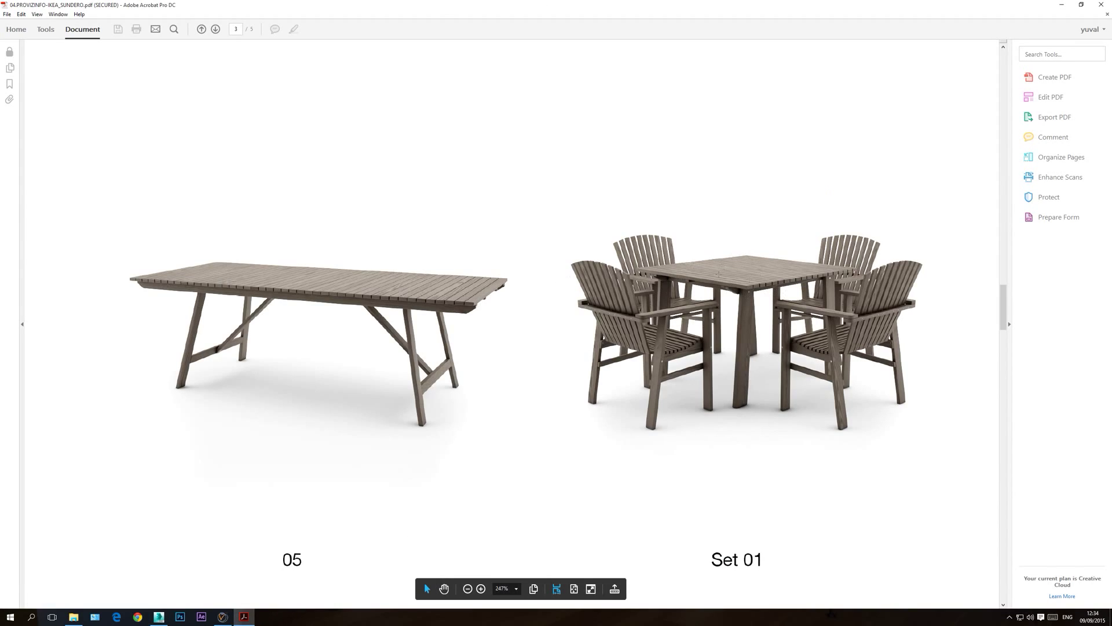
click(158, 616)
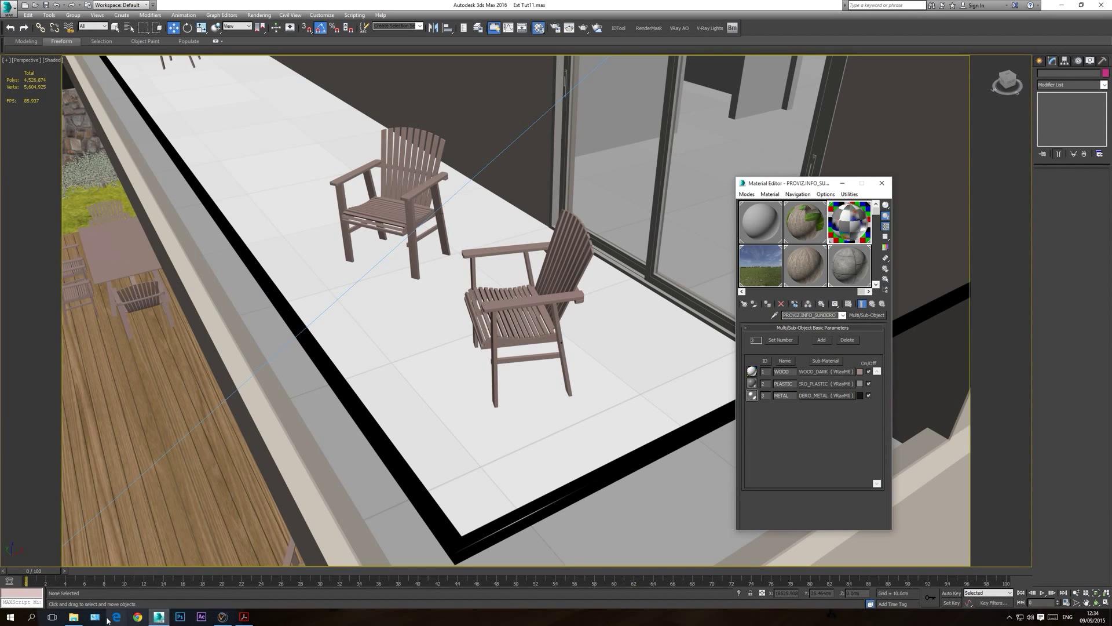
click(73, 616)
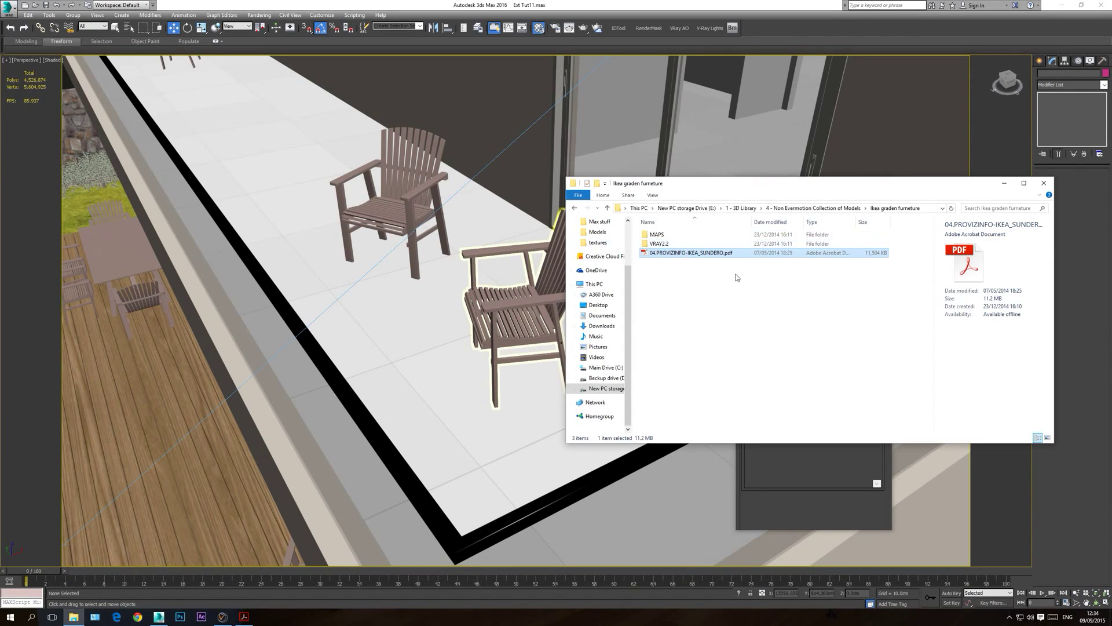
- Preview the Bump and other texture images in the chair's MAPS folder
double_click(663, 235)
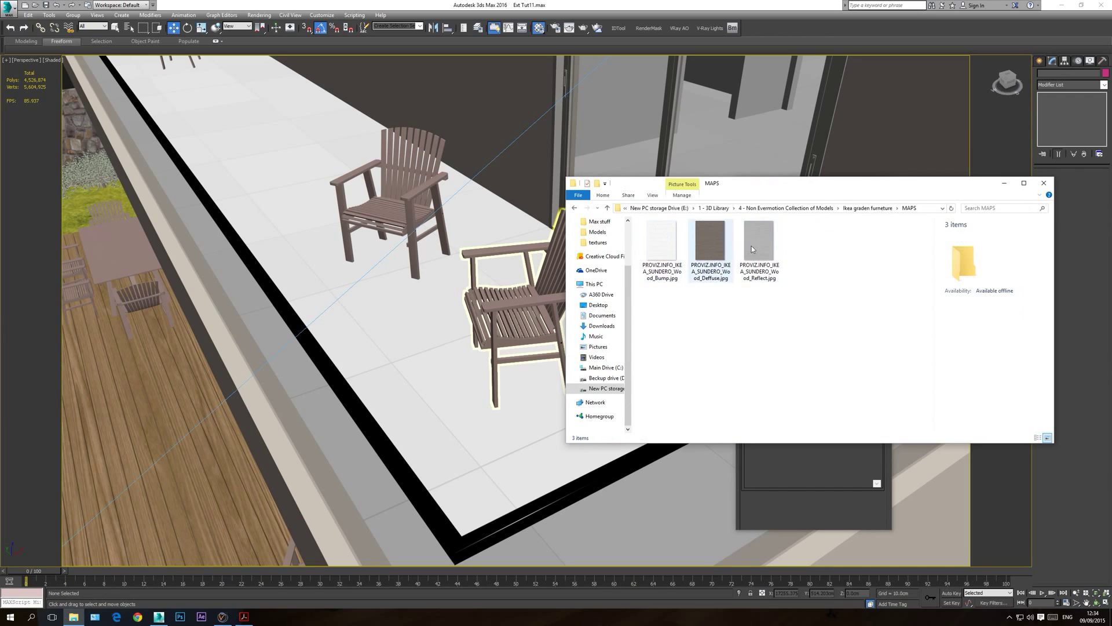
click(867, 208)
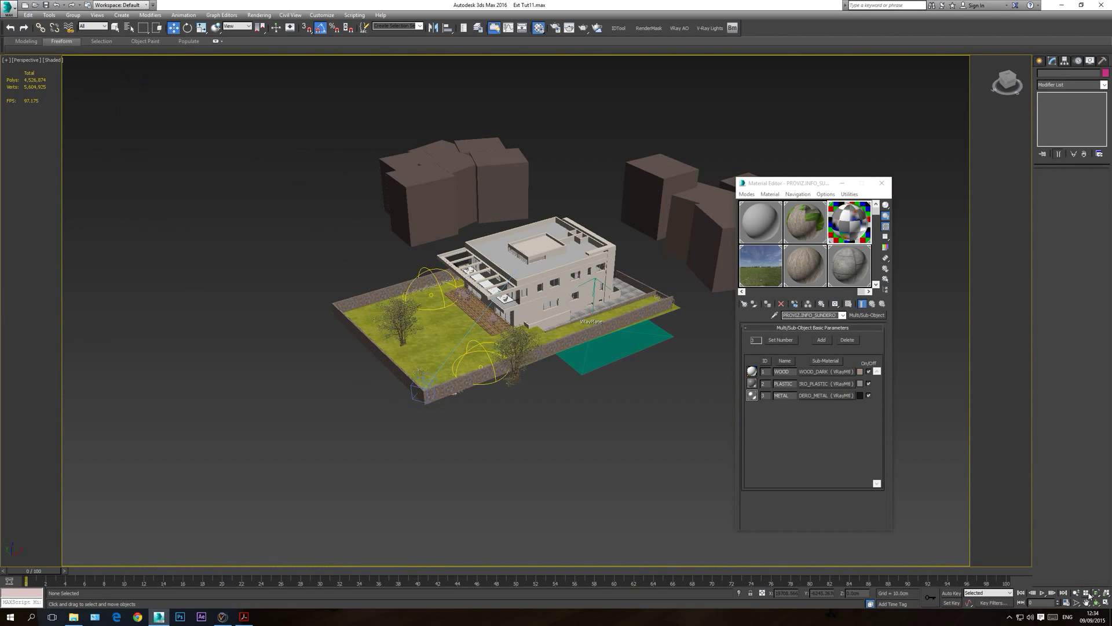
click(1089, 595)
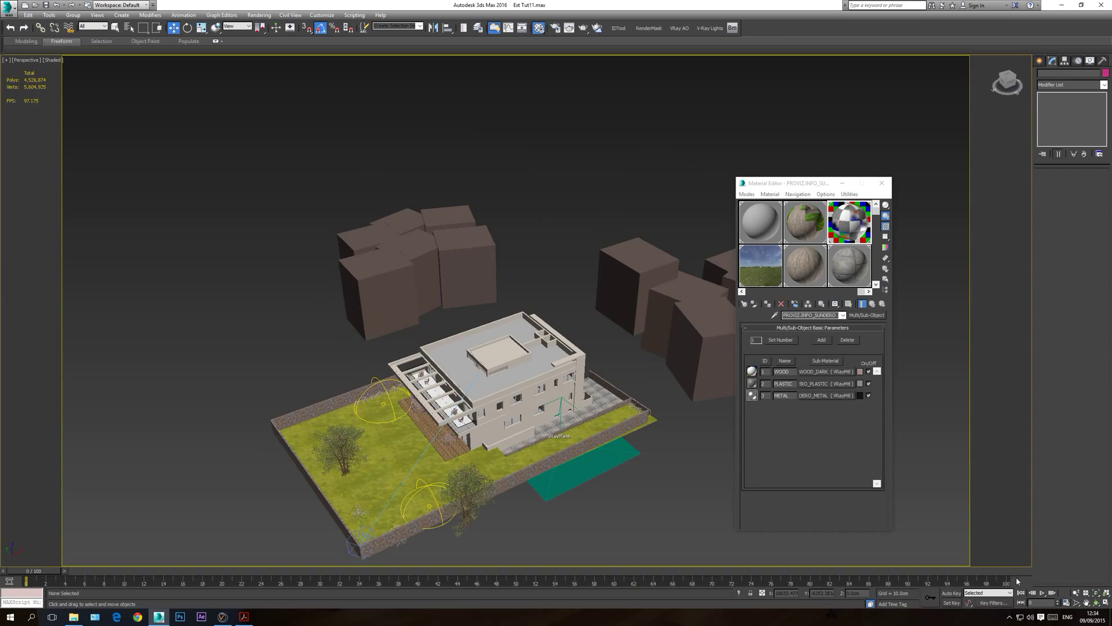
scroll(341, 505, up, 10)
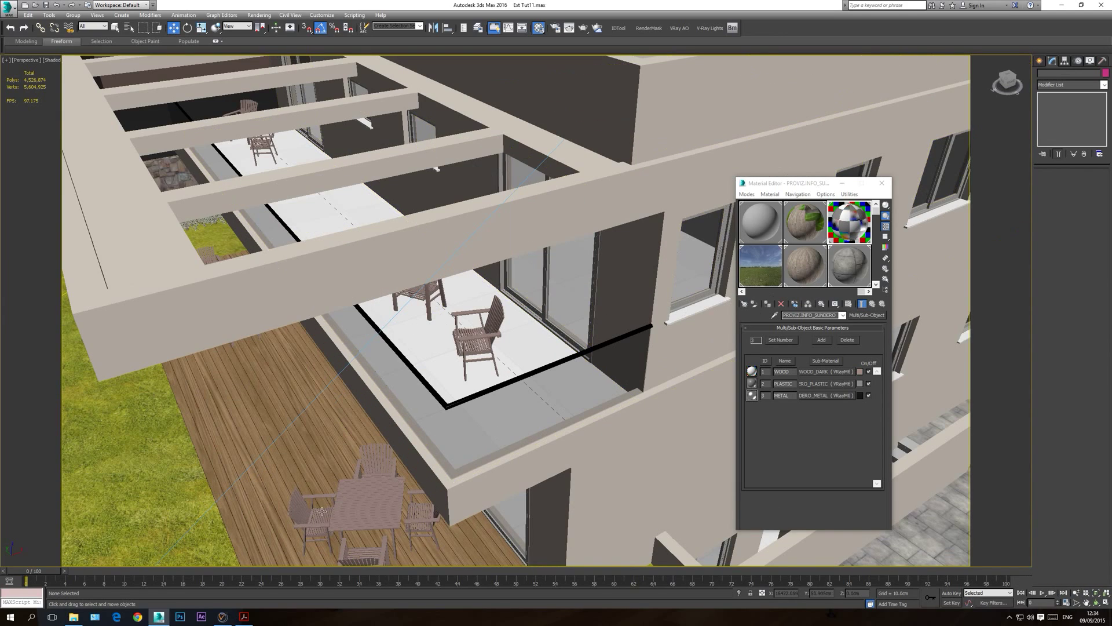
click(74, 617)
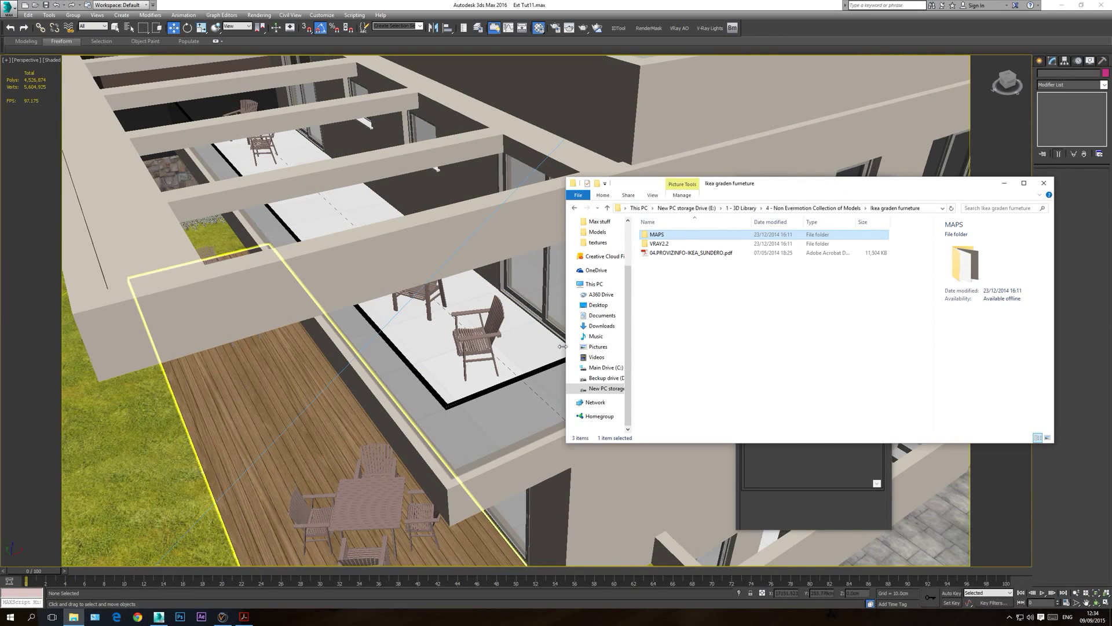
double_click(664, 235)
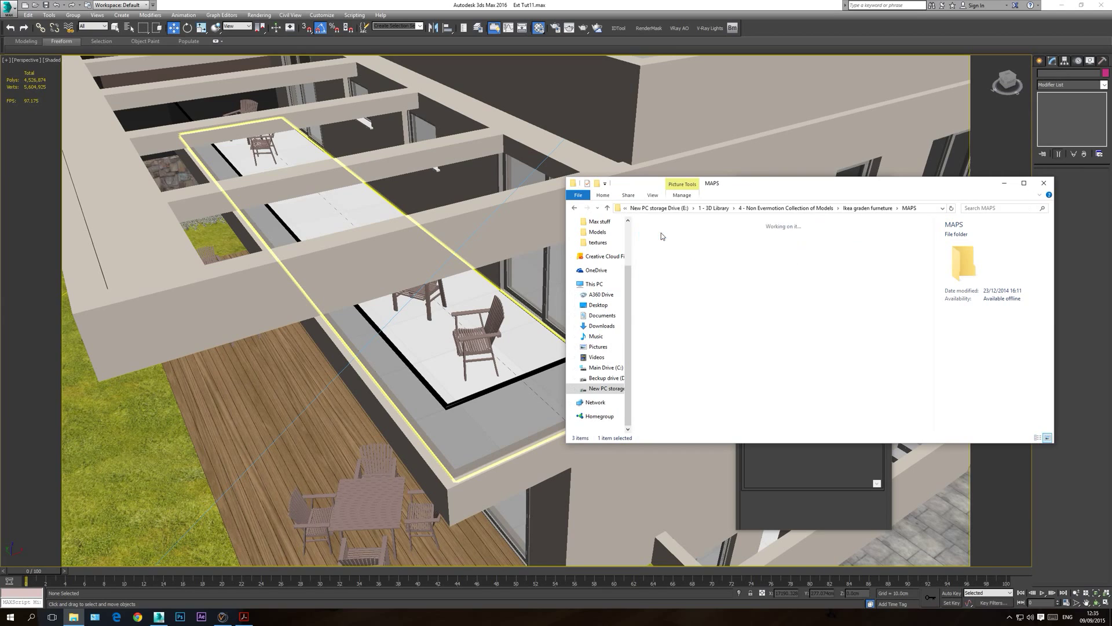
click(660, 250)
double_click(659, 250)
key(Right)
key(Right)
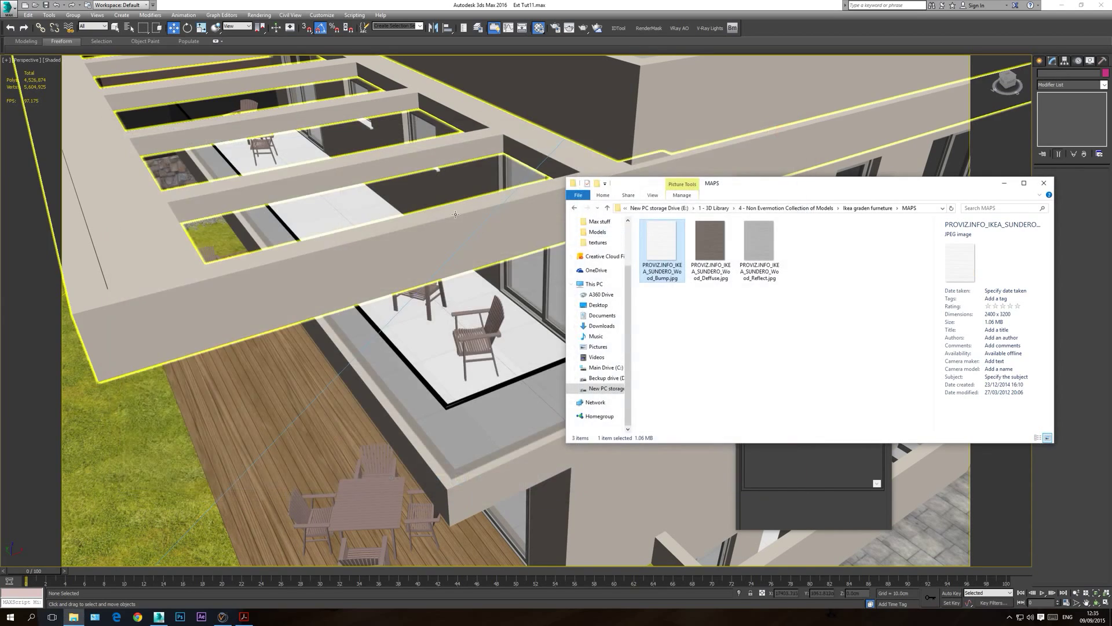
click(800, 123)
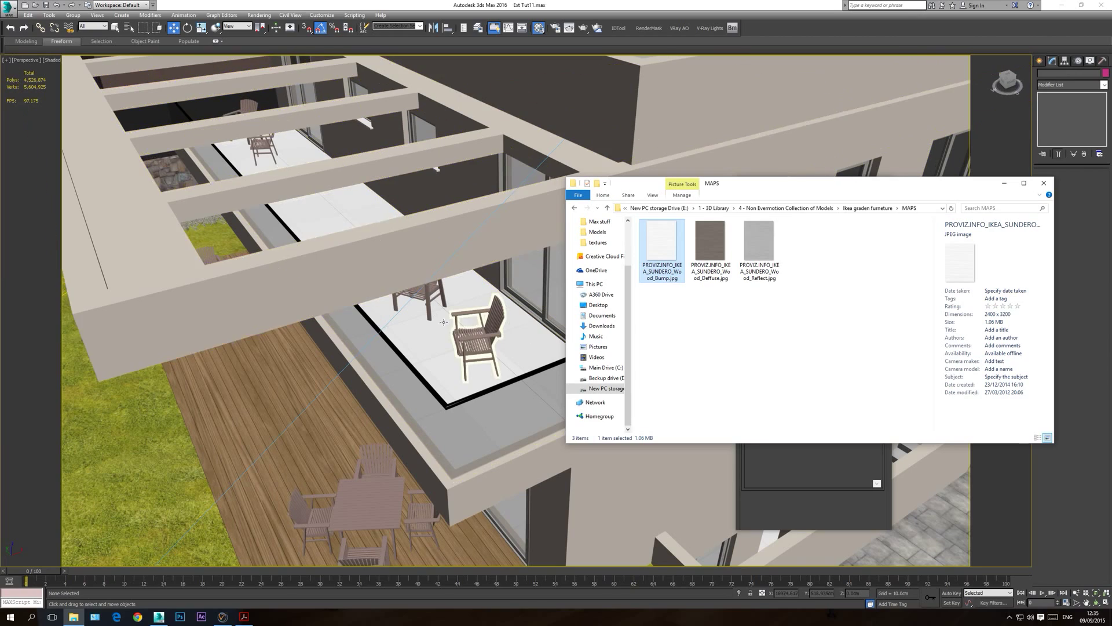
click(574, 209)
- Copy the MAPS folder and paste it into E:\6 - InOffice Projects\tutorial series\Tut Ext11
right_click(654, 234)
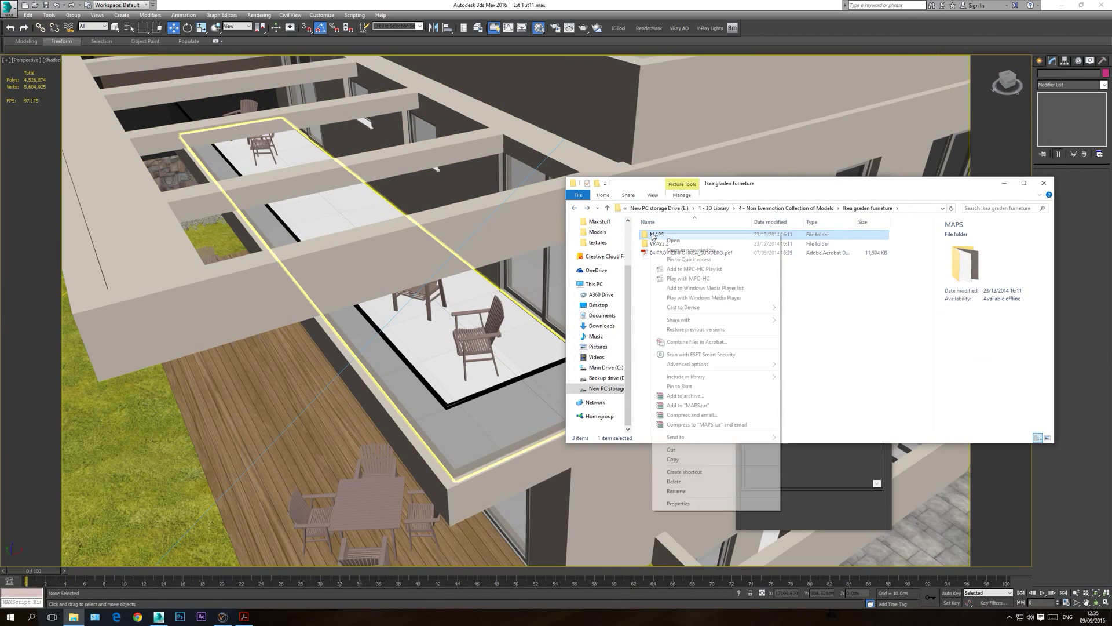
click(673, 459)
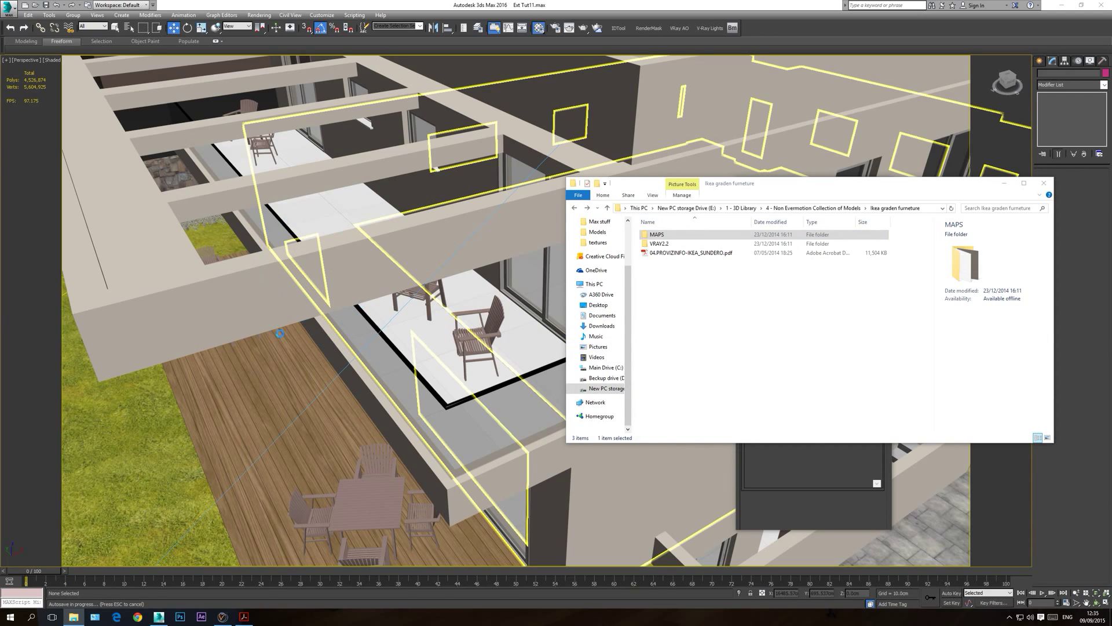
drag(650, 188, 674, 196)
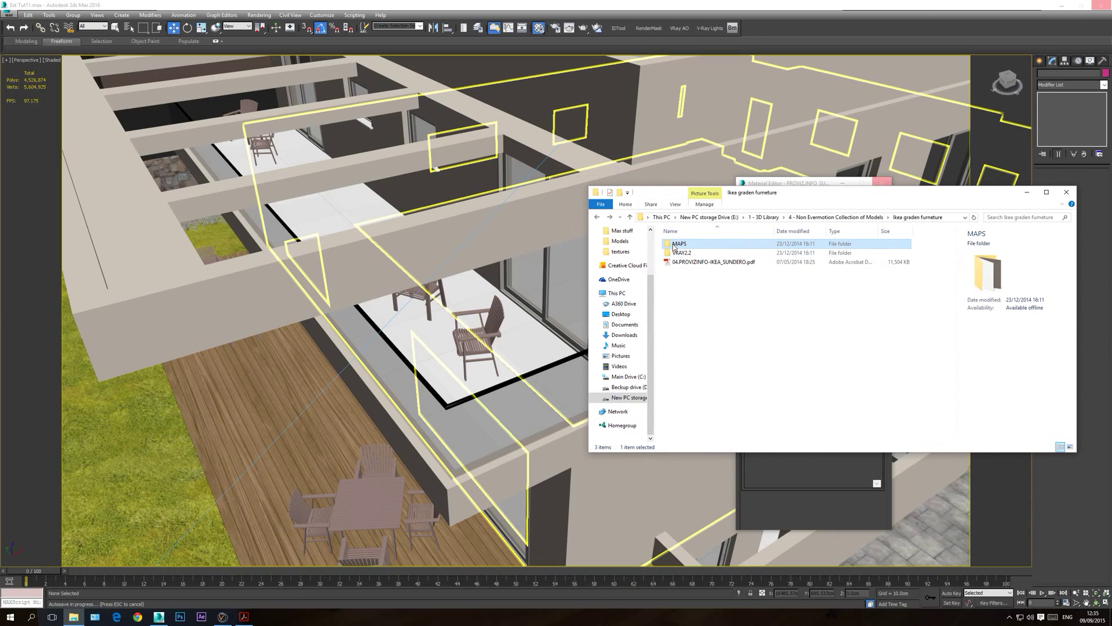
right_click(680, 246)
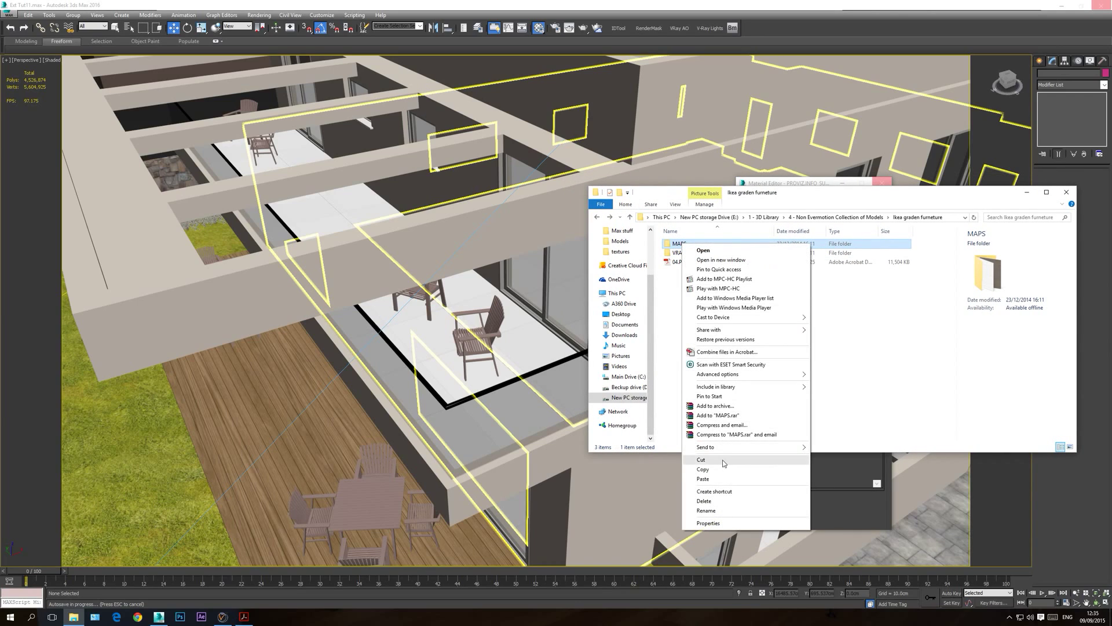
click(716, 469)
click(629, 398)
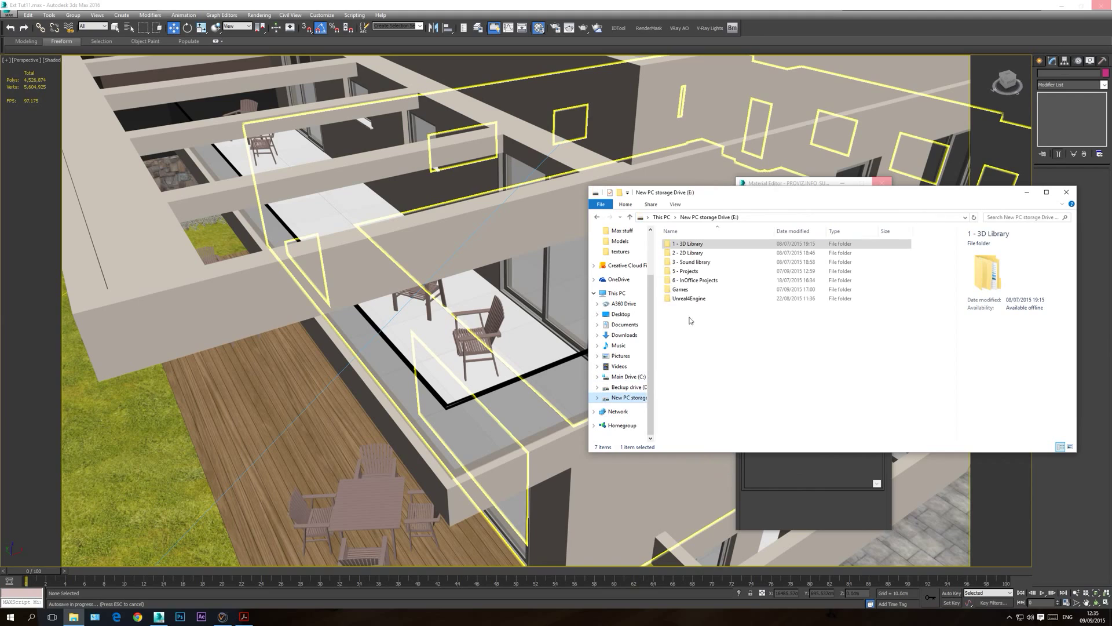
double_click(694, 288)
double_click(690, 308)
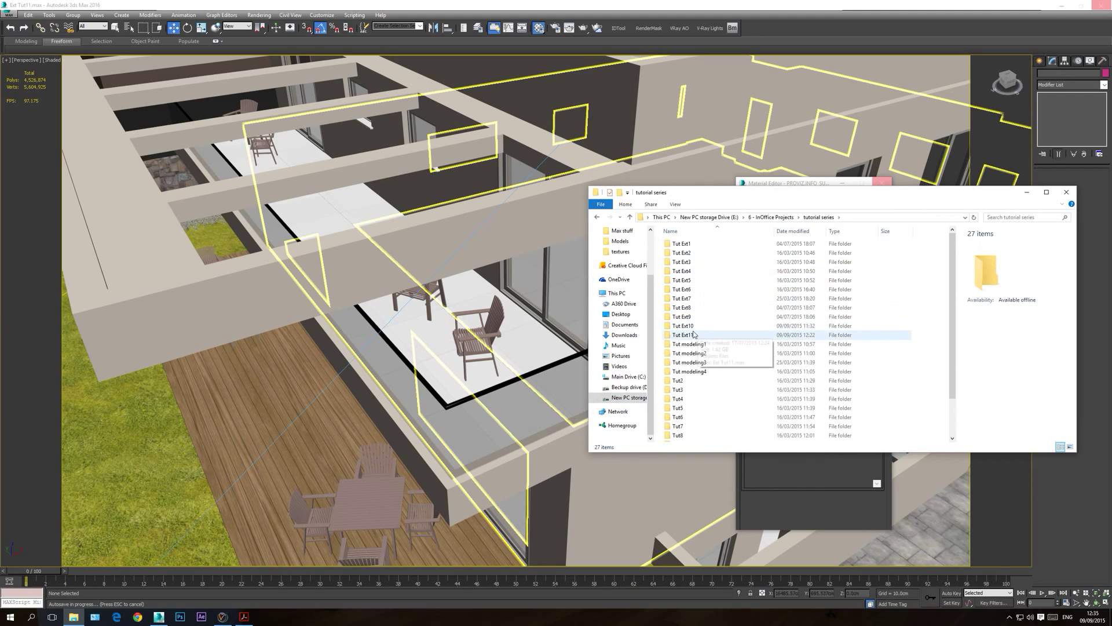
double_click(695, 327)
right_click(697, 294)
click(718, 353)
- Close File Explorer and dock the PROVIZ.INFO_SUNDERO Material Editor to the right of the viewport
click(1067, 192)
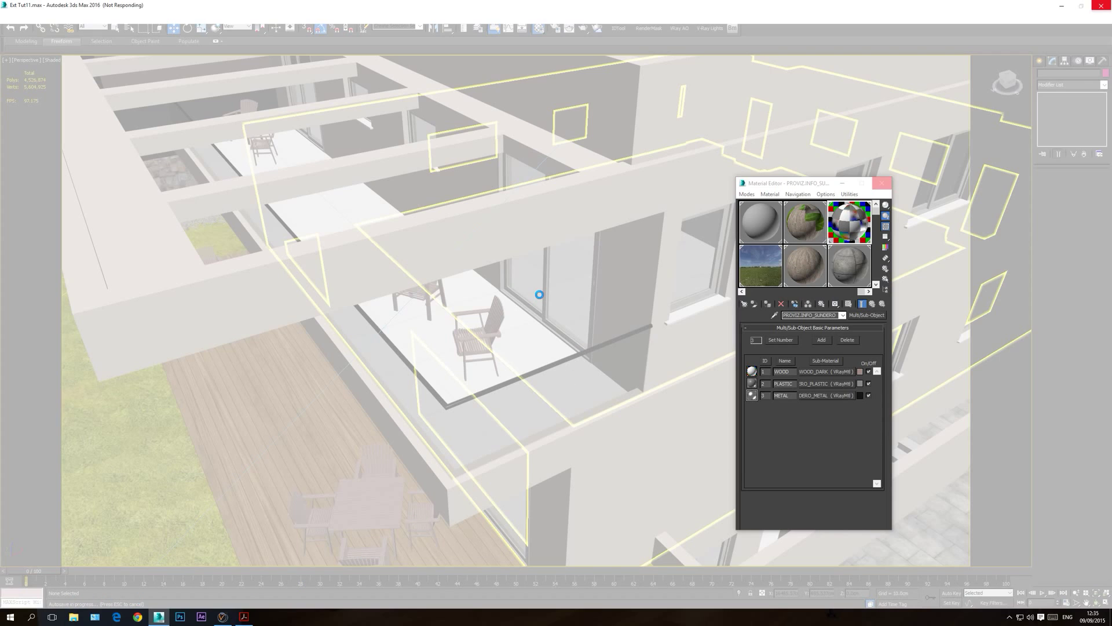
drag(808, 180, 580, 227)
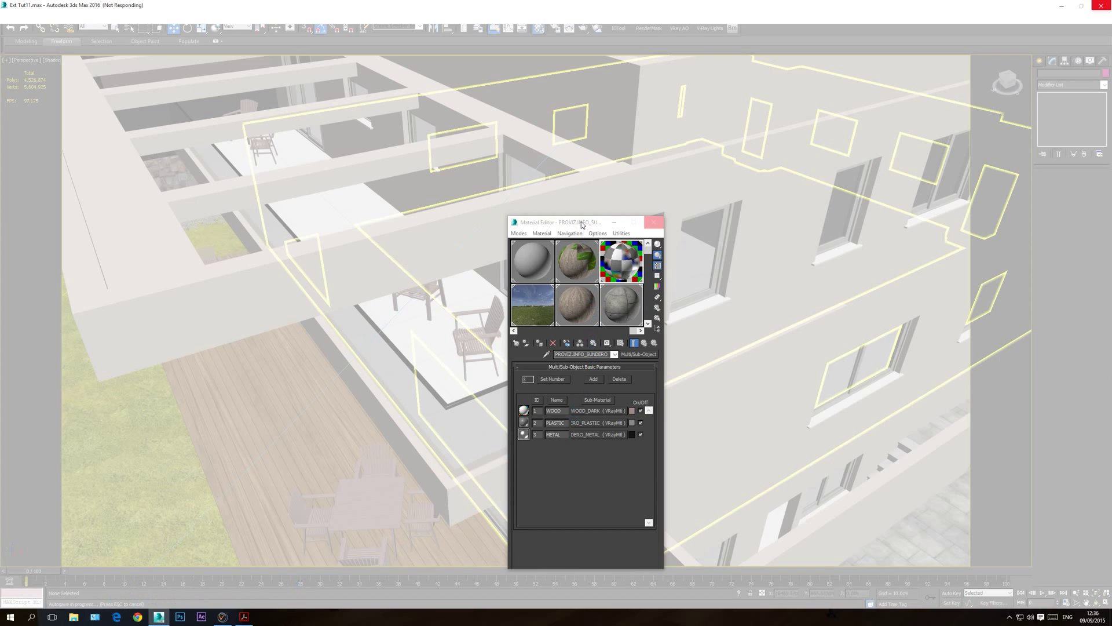
drag(582, 224, 742, 226)
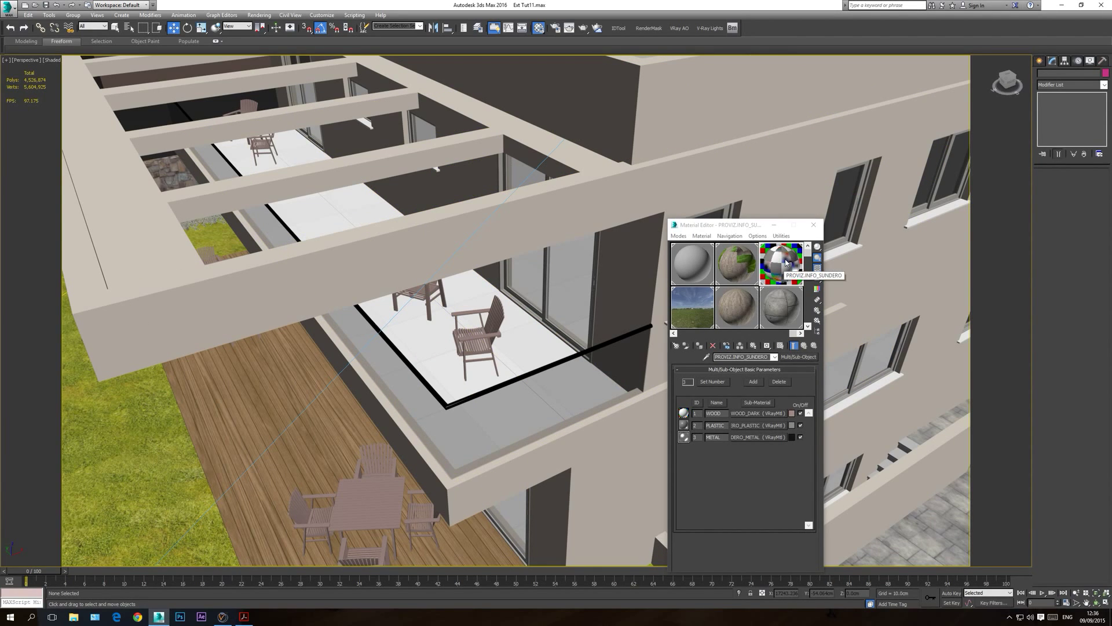
- Open the WOOD_DARK sub-material and inspect its magnified textured wood sample preview
click(758, 413)
scroll(692, 417, down, 10)
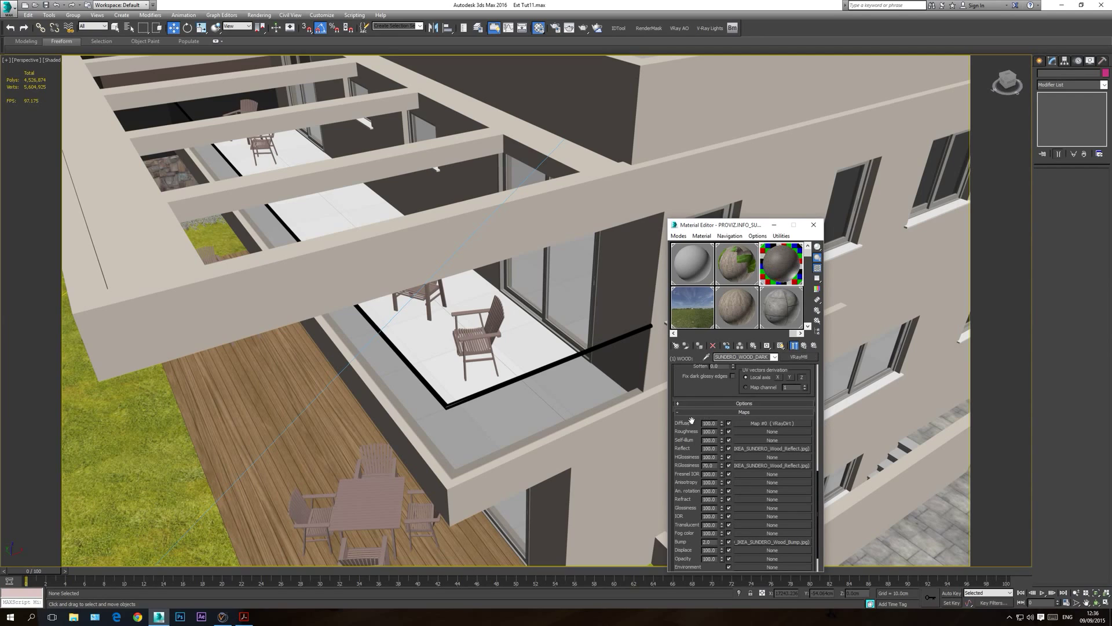
click(775, 356)
click(761, 369)
click(751, 414)
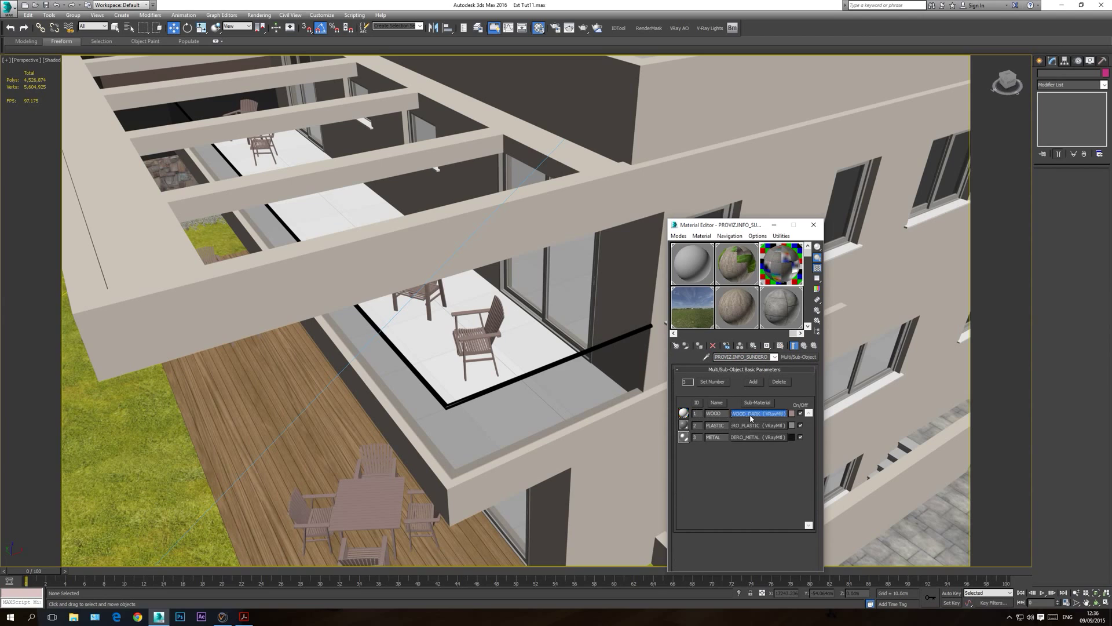
double_click(783, 270)
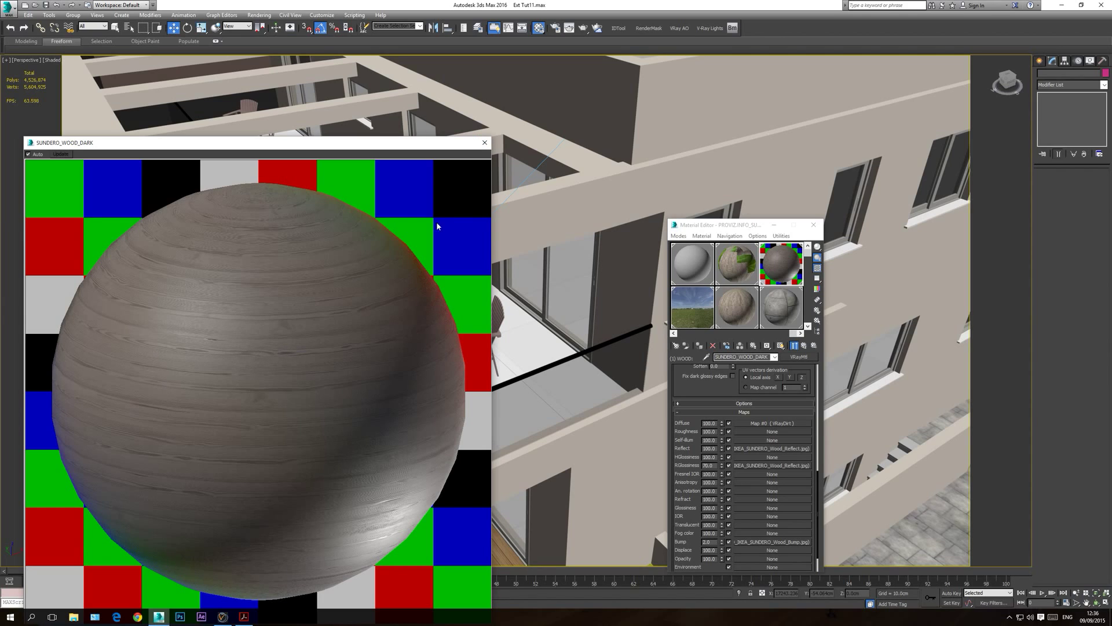
click(485, 143)
- Return to the PROVIZ.INFO_SUNDERO parent multi-material and close the Material Editor
click(774, 357)
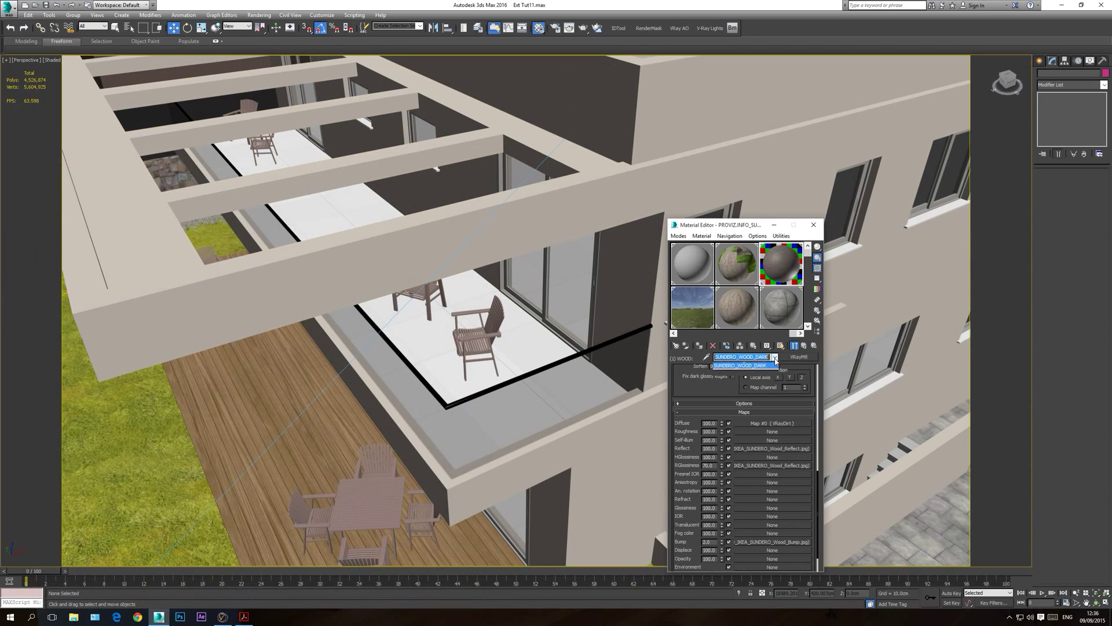
click(743, 364)
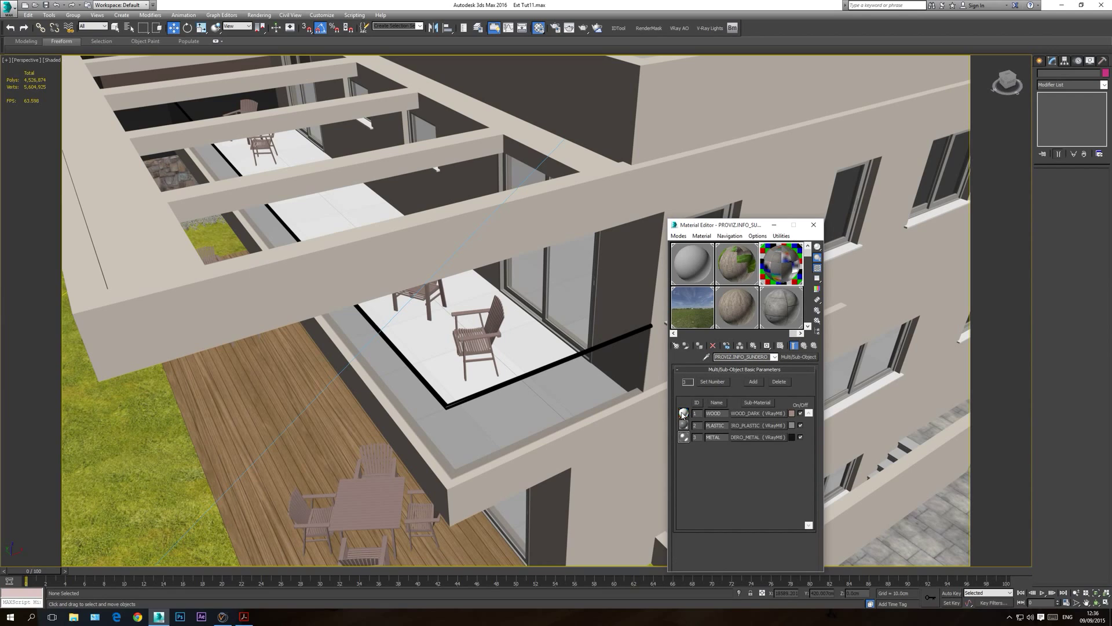
click(814, 224)
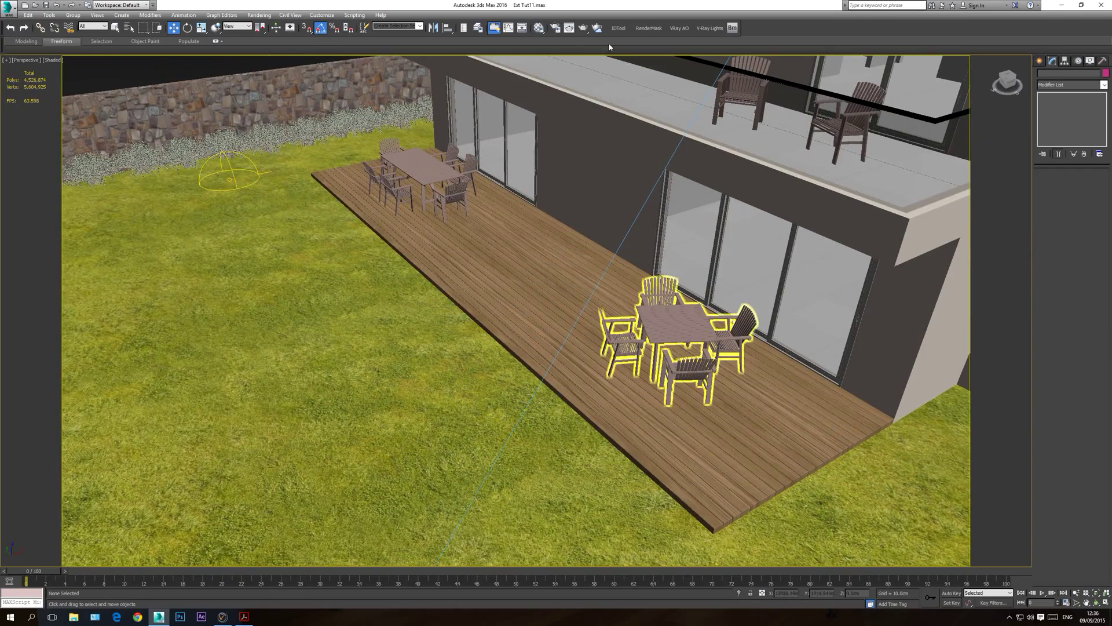
- Zoom in on the deck table and turn on Show Shaded Material in Viewport for WOOD_DARK
click(1076, 592)
drag(704, 452, 705, 316)
right_click(705, 317)
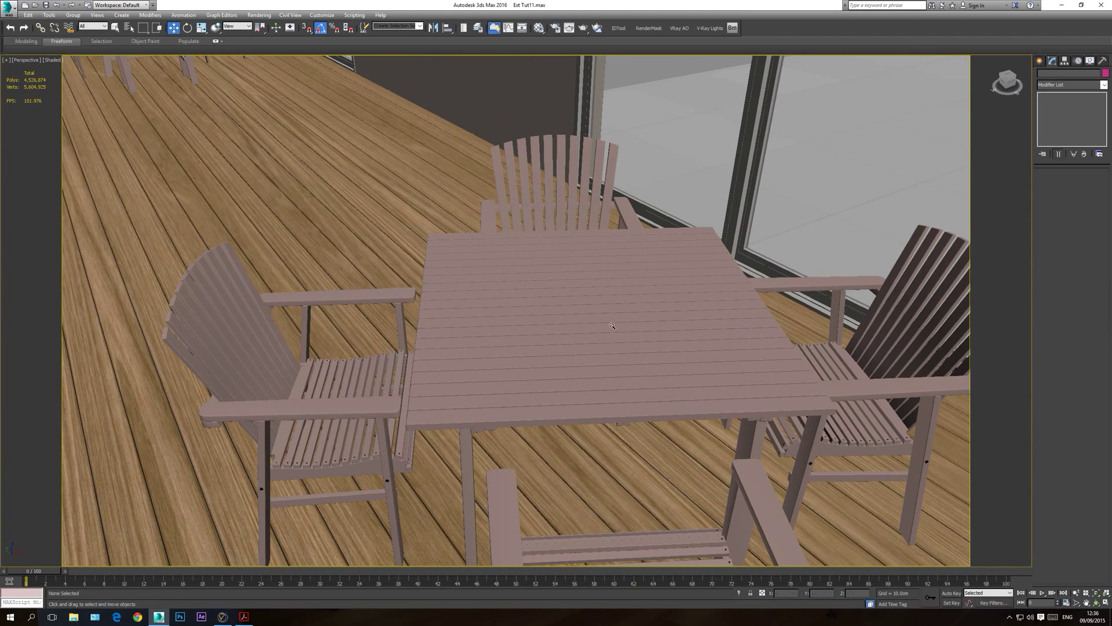
click(539, 28)
click(748, 356)
click(756, 413)
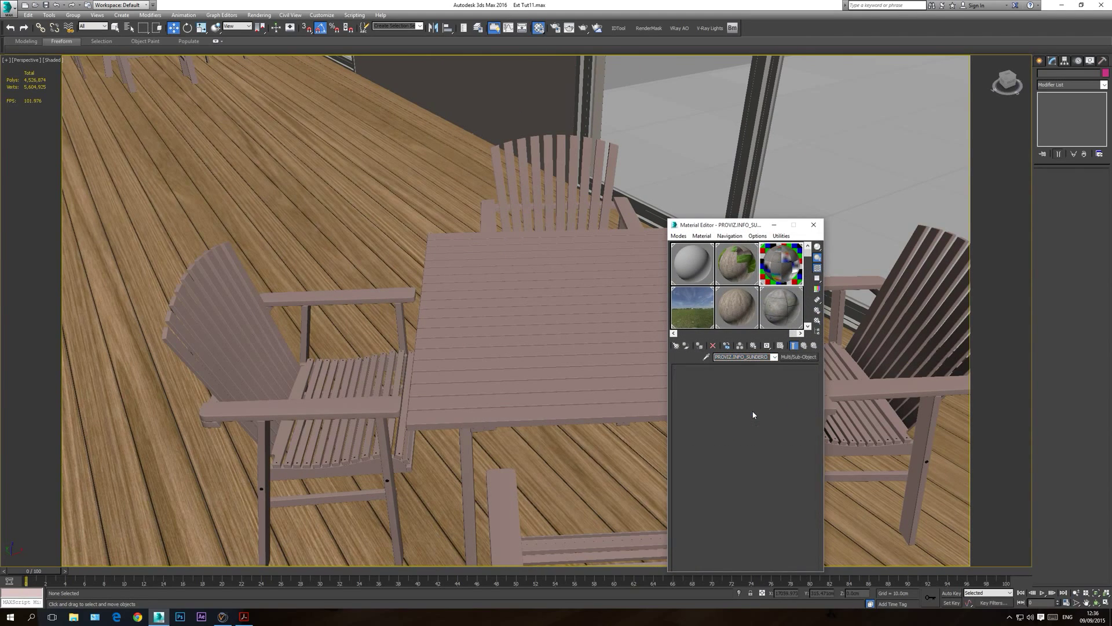
click(781, 346)
middle_drag(514, 343, 517, 344)
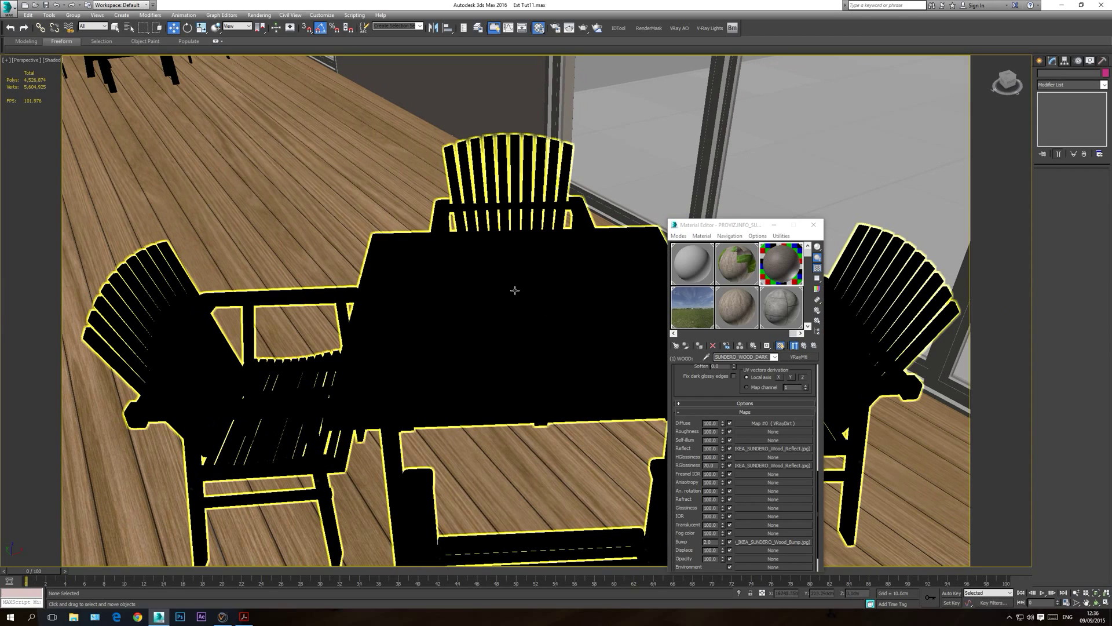
click(814, 225)
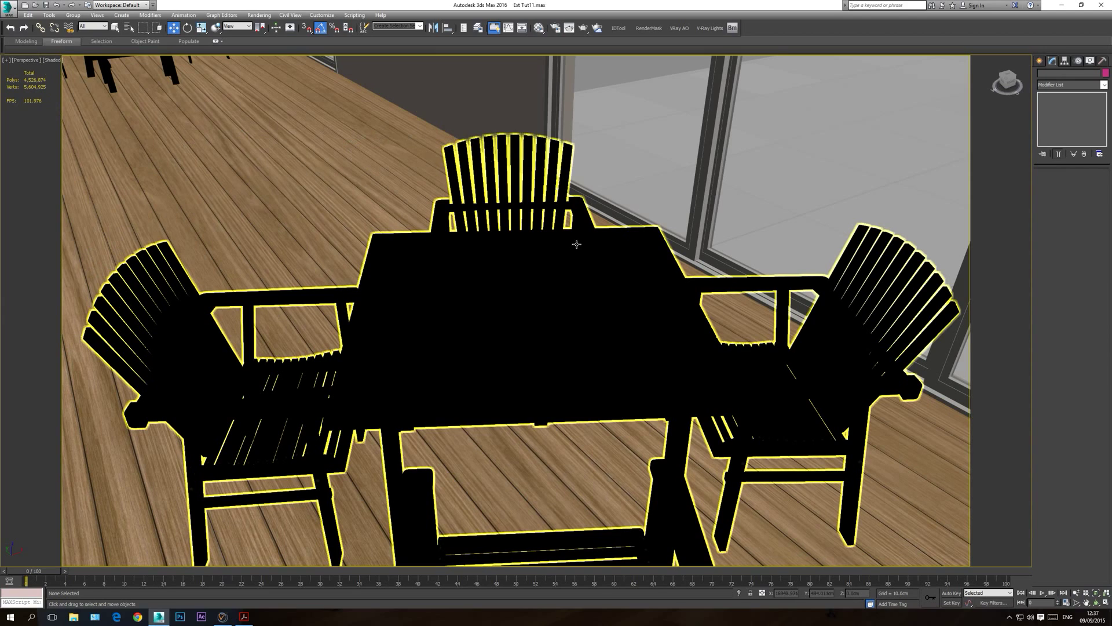
scroll(502, 363, down, 3)
- Switch to the VRayCam001 view, save the scene, and reopen Ext Tut11.max from Recent Documents
key(c)
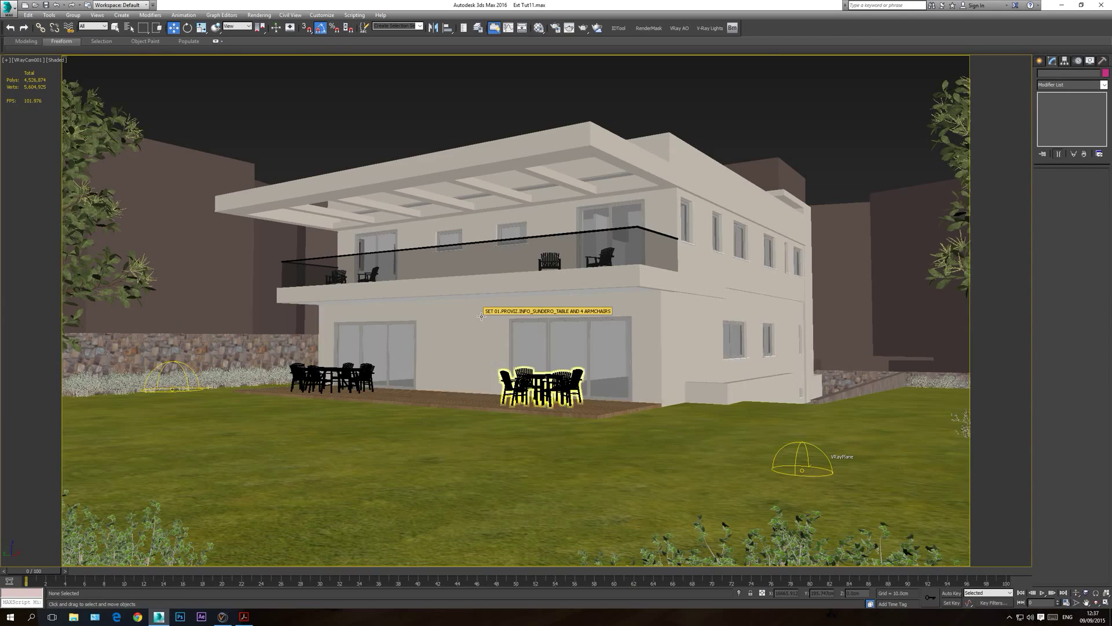
key(ctrl+s)
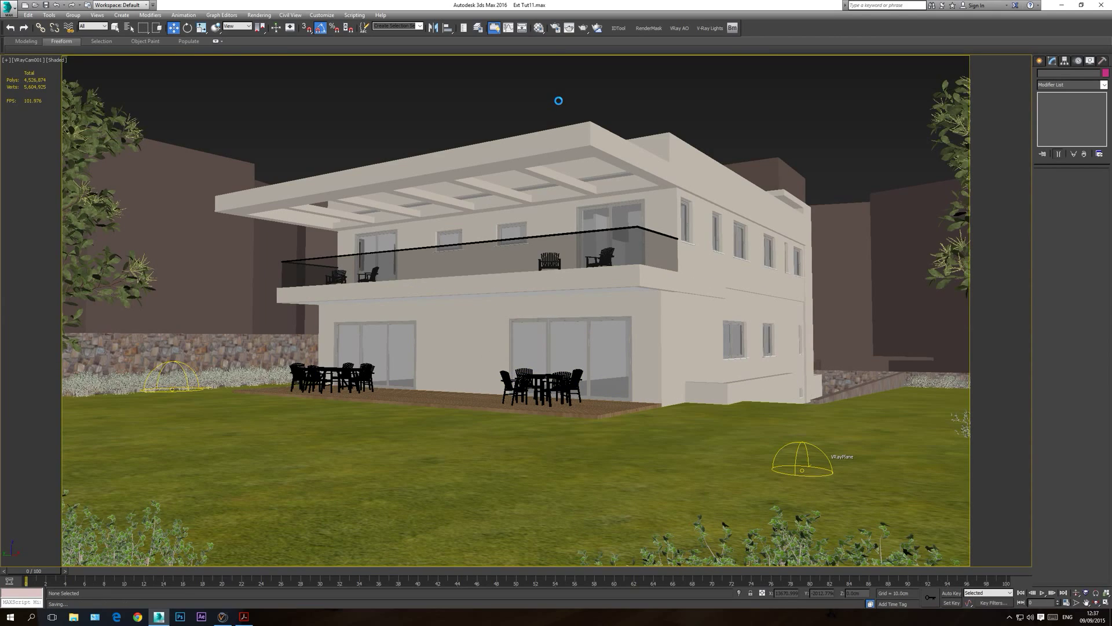
click(7, 10)
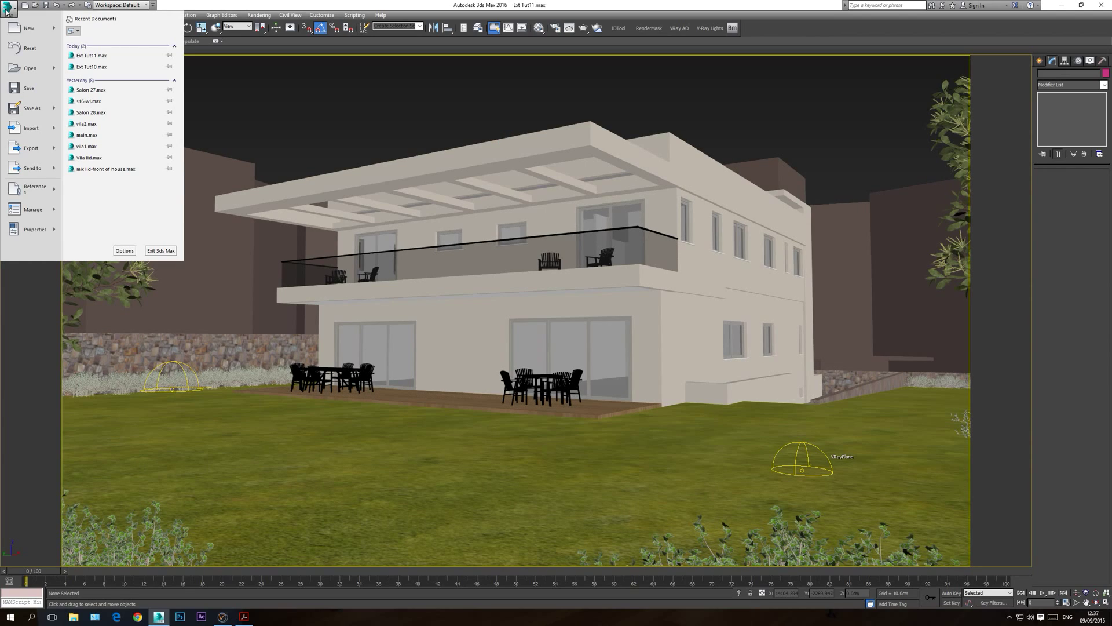
click(92, 56)
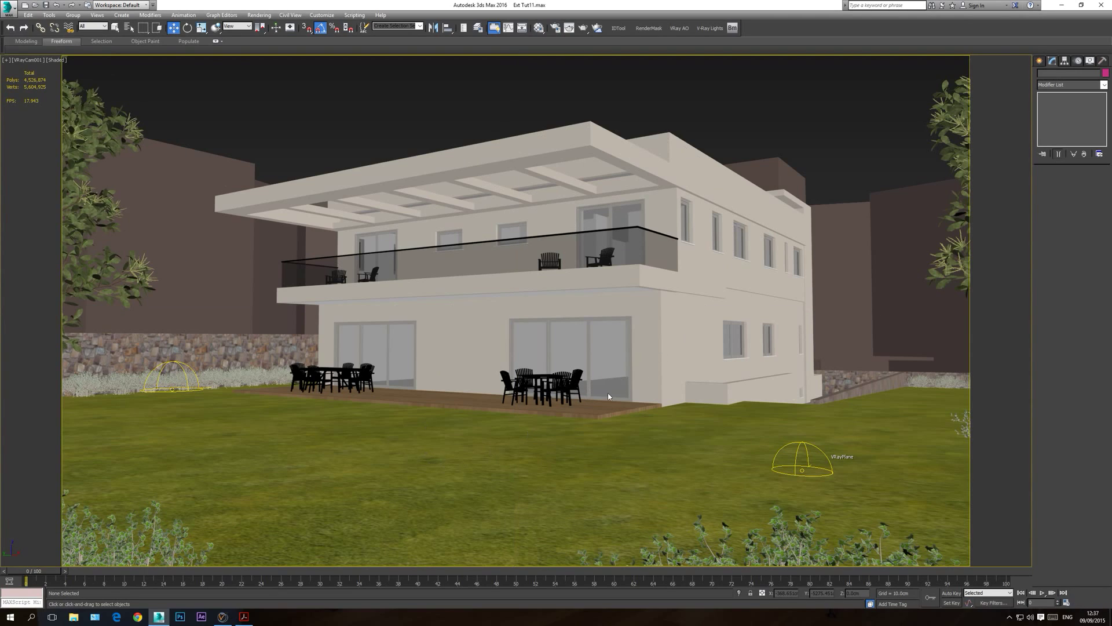
- Orbit the perspective view to frame the terrace table, then select the table and chairs
key(q)
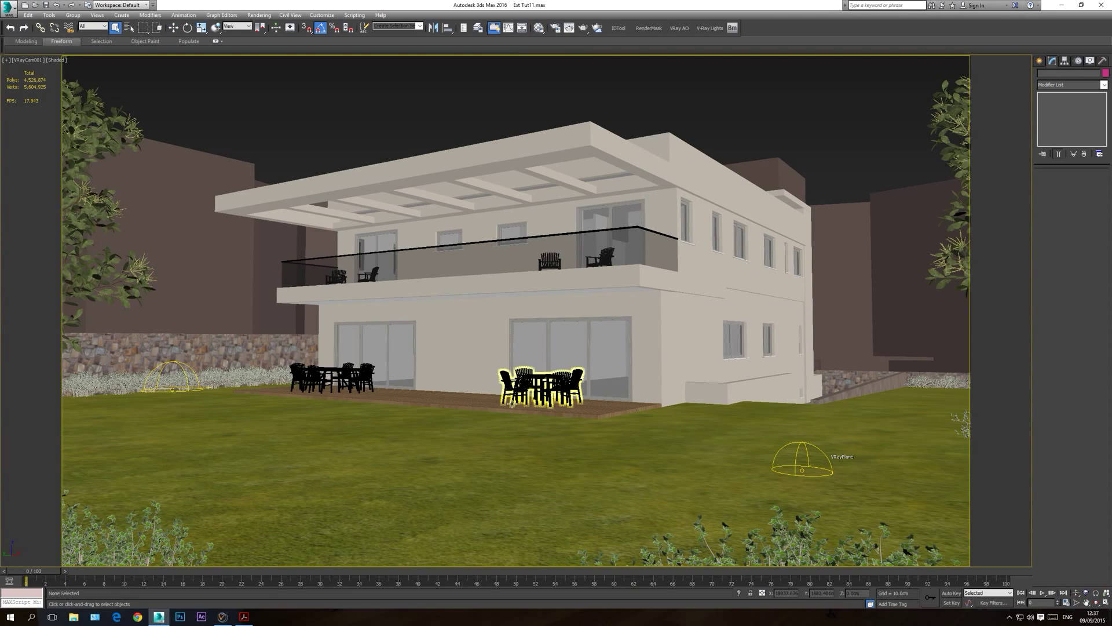
key(p)
click(1096, 603)
drag(514, 332, 488, 417)
scroll(488, 417, up, 10)
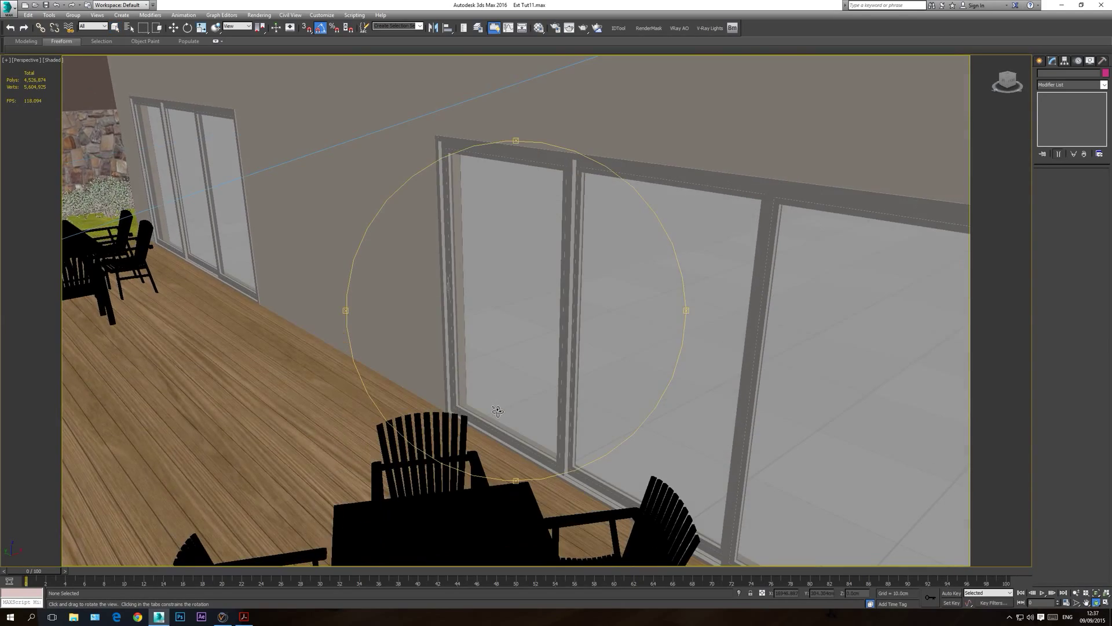
middle_drag(505, 450, 507, 419)
key(Escape)
click(489, 400)
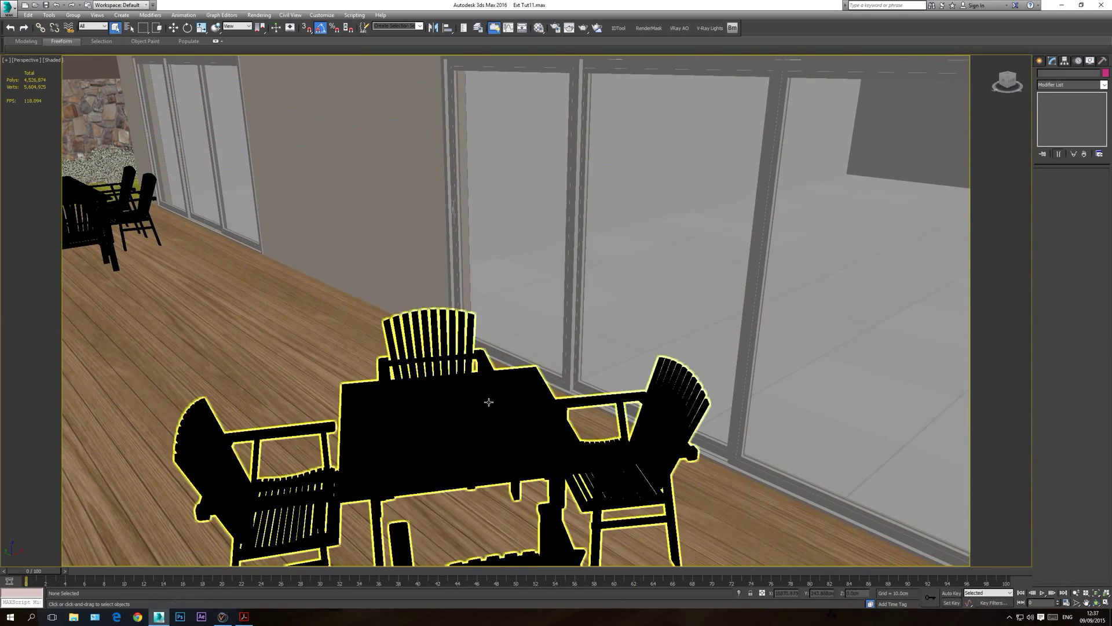
- Open the WOOD_DARK sub-material's Diffuse VRayDirt map in the Material Editor
click(541, 33)
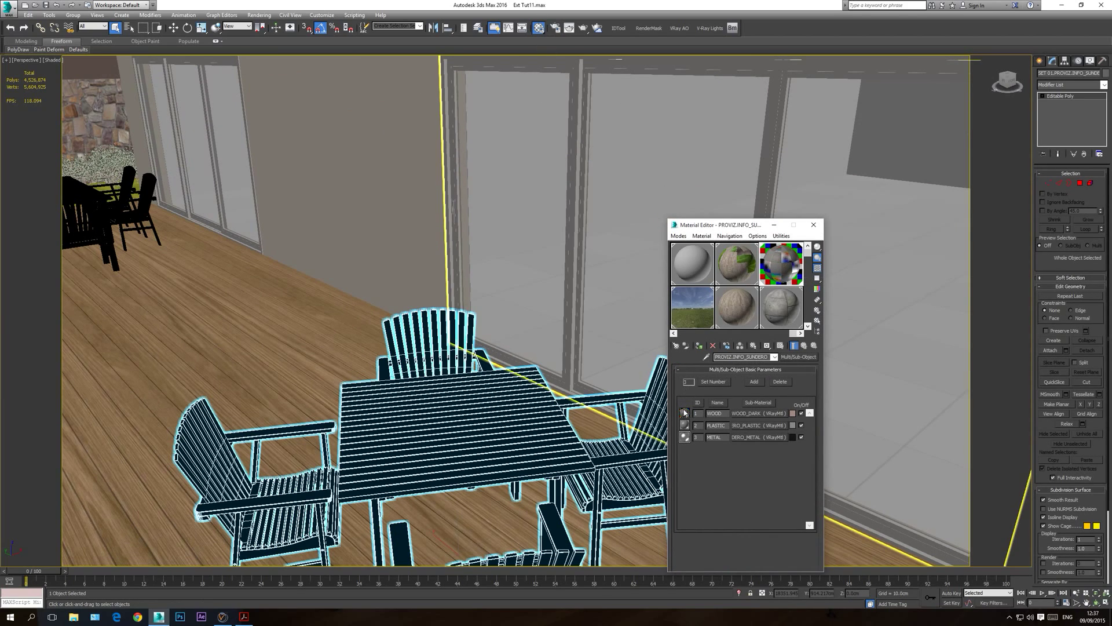
click(771, 414)
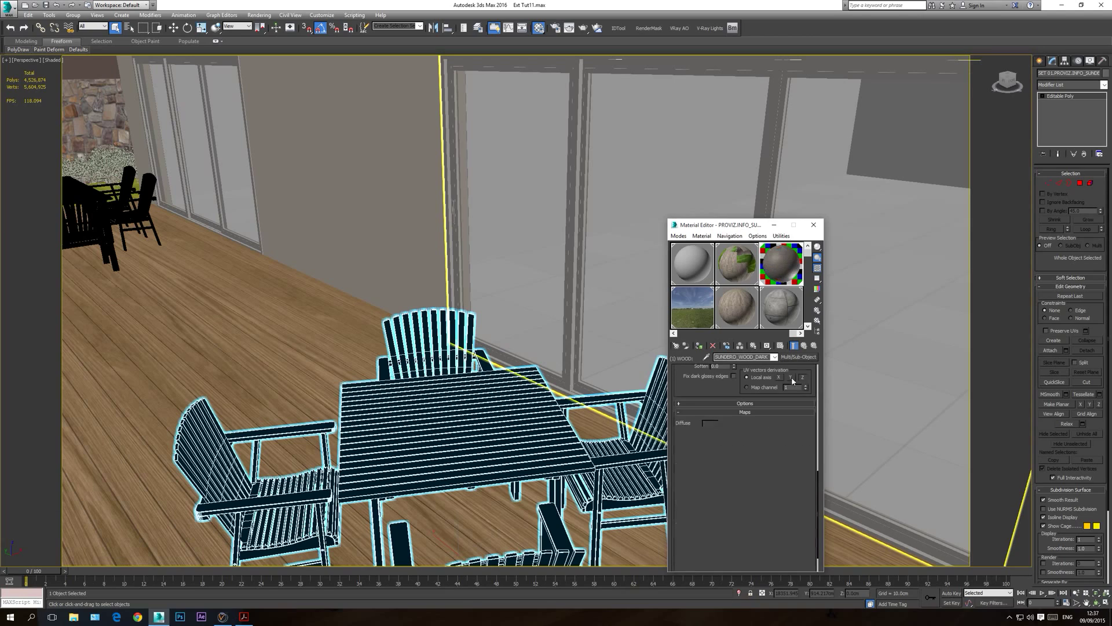
click(781, 346)
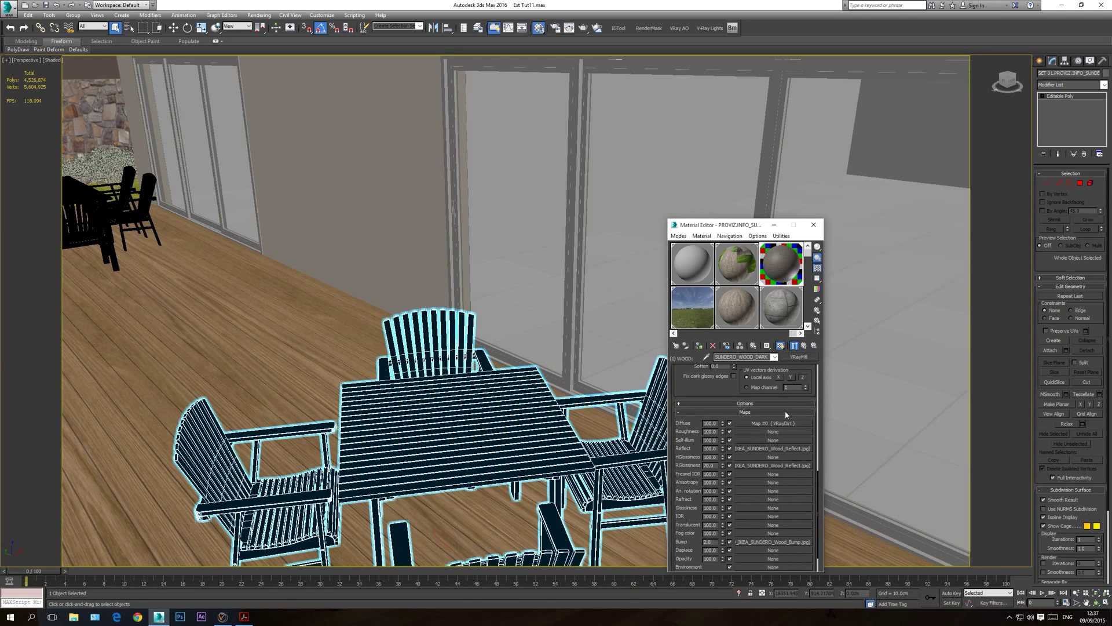
click(785, 423)
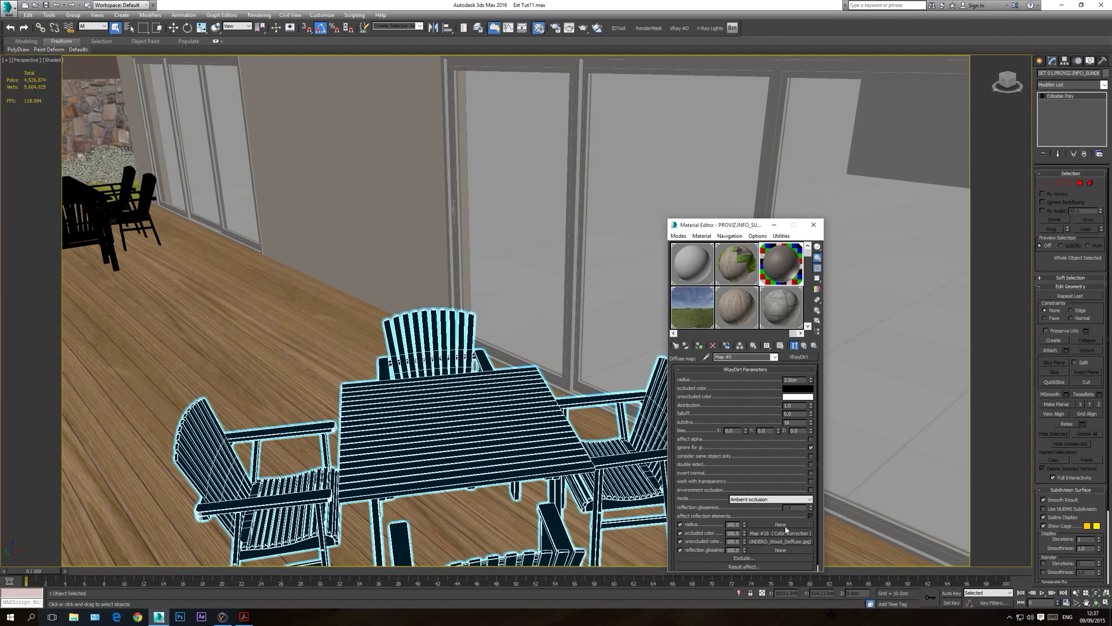
click(774, 357)
click(761, 367)
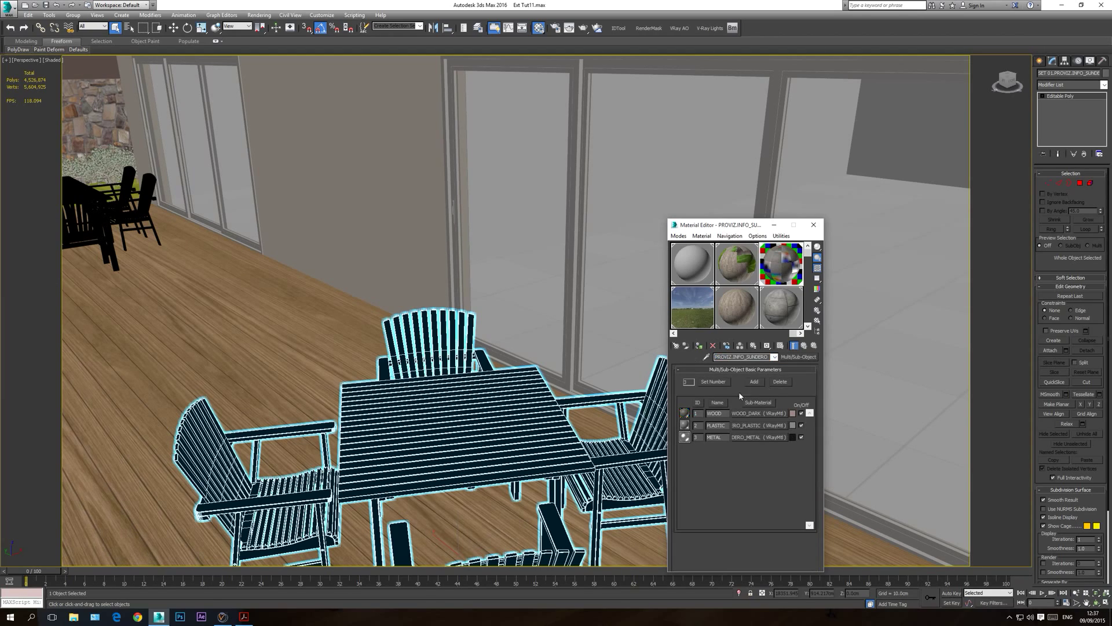
click(757, 414)
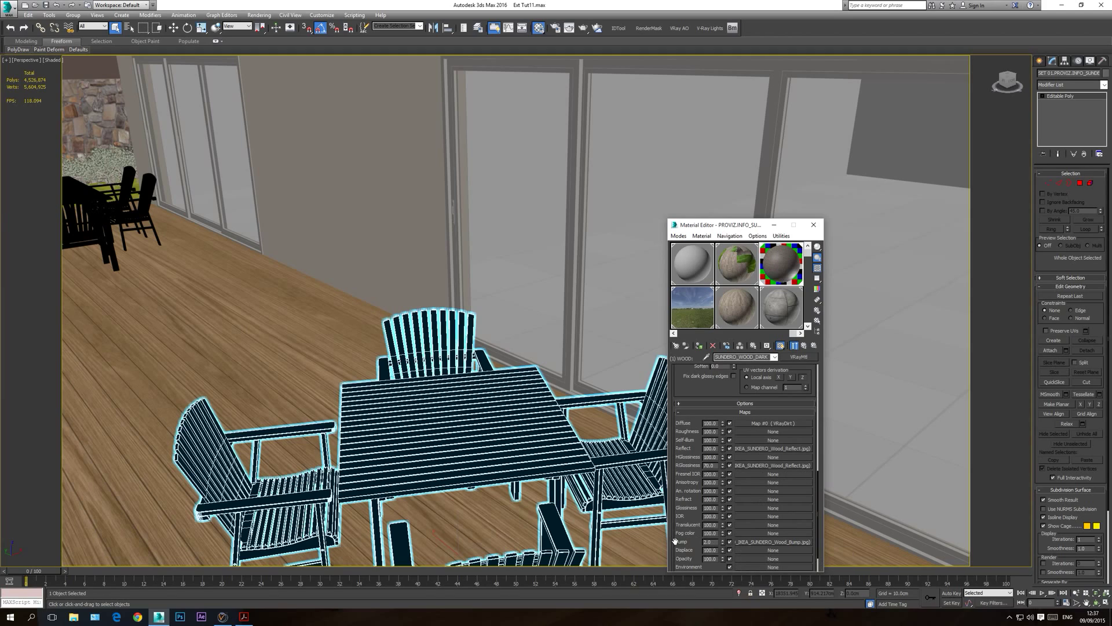
click(769, 424)
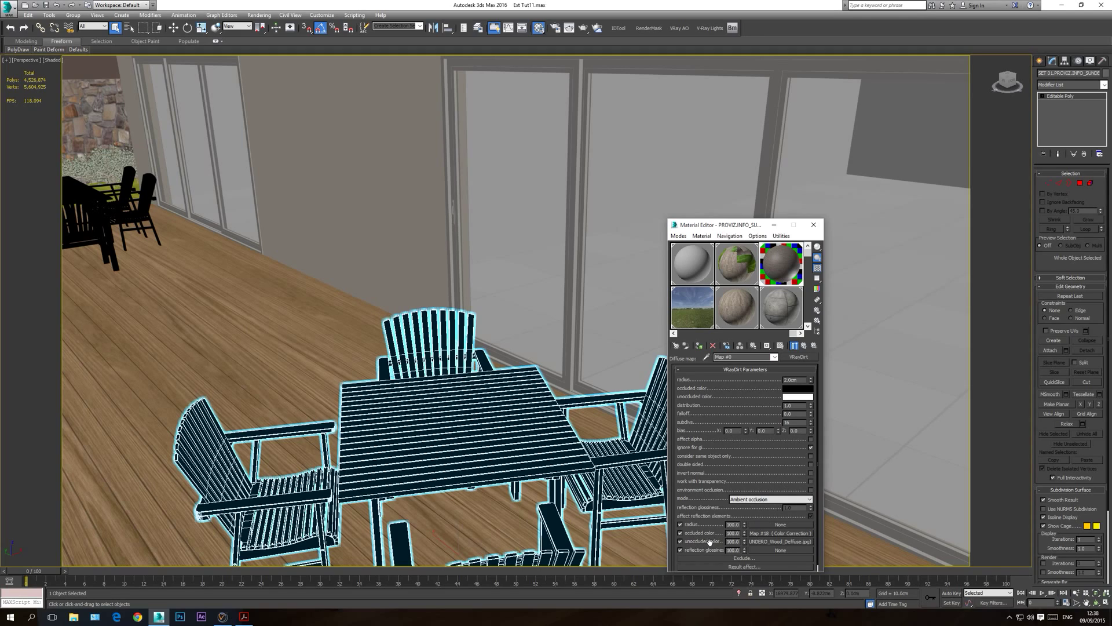
- Enable Show Shaded Material in Viewport on the wood diffuse bitmap to display its texture
click(787, 542)
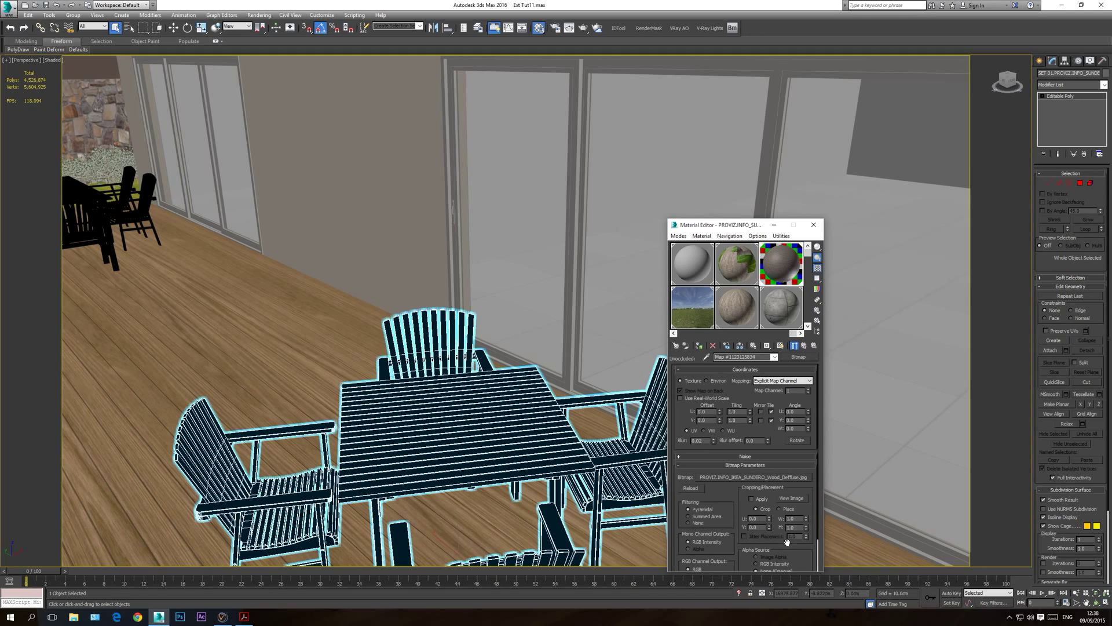
click(792, 498)
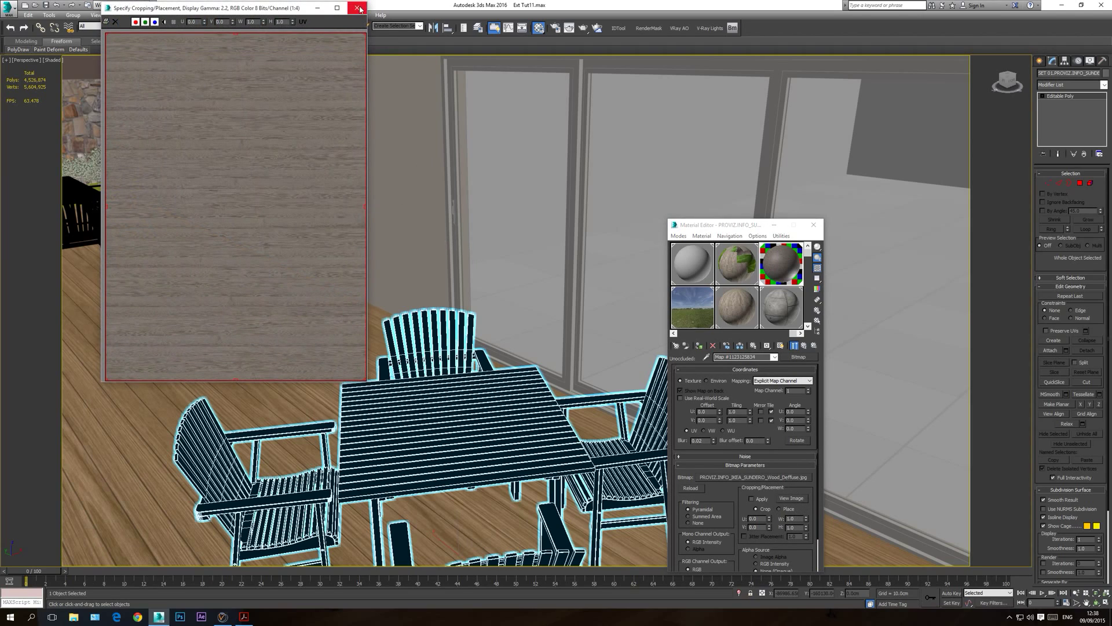
click(780, 346)
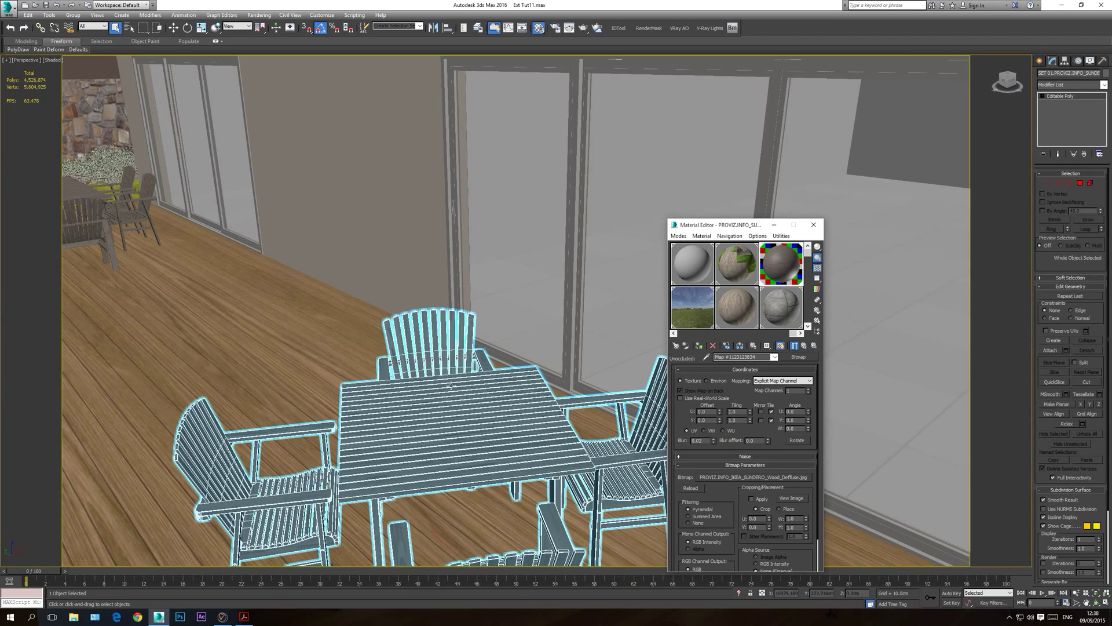
click(328, 331)
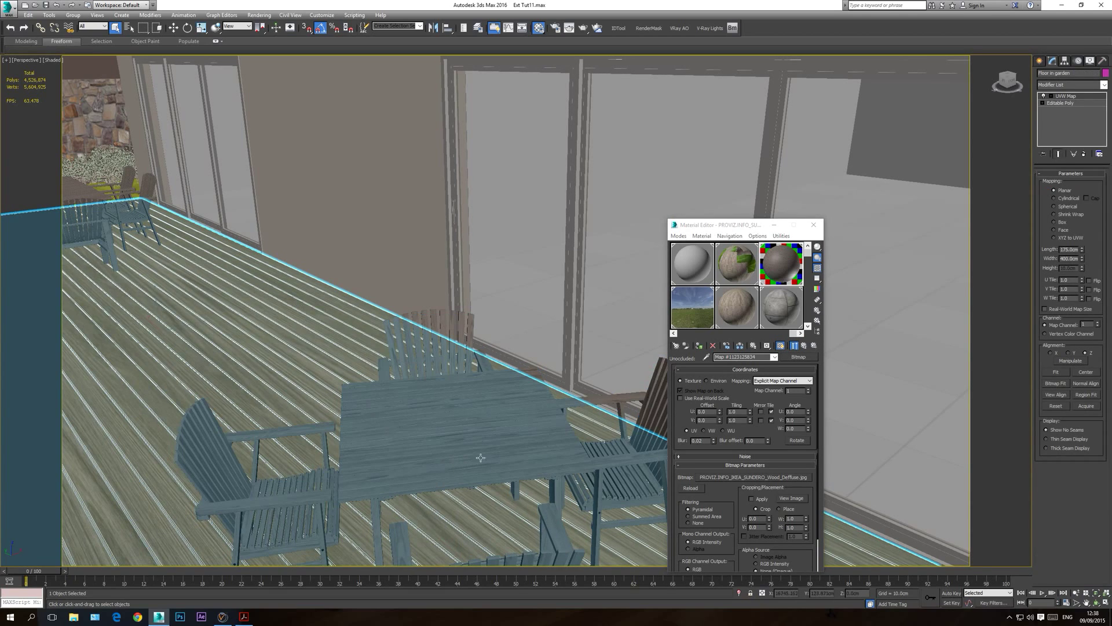
scroll(473, 445, down, 10)
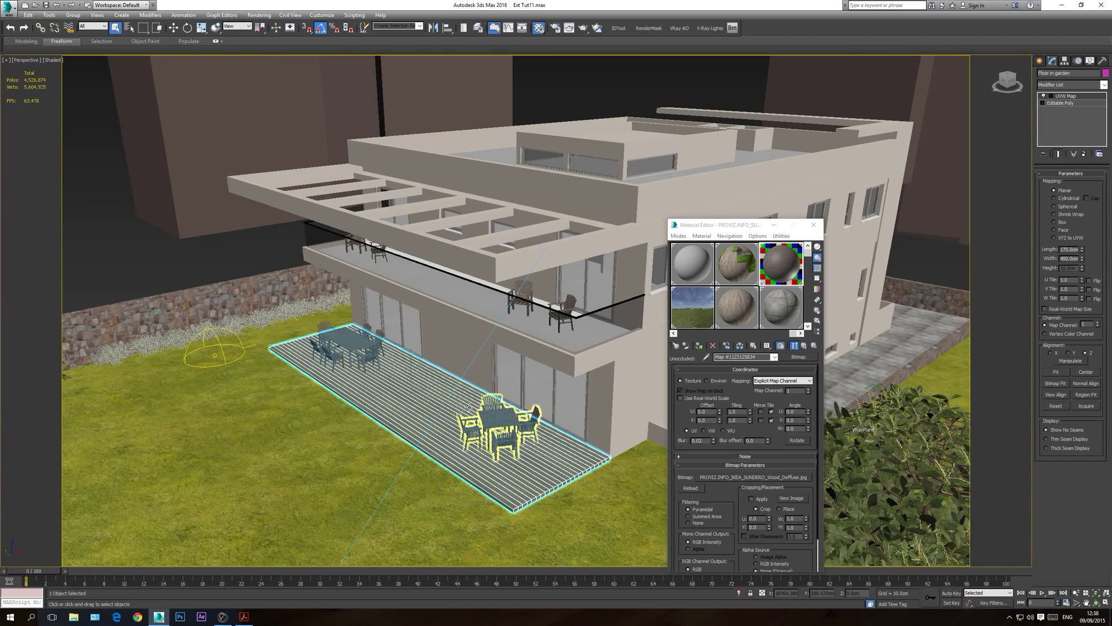
click(178, 268)
scroll(495, 415, up, 10)
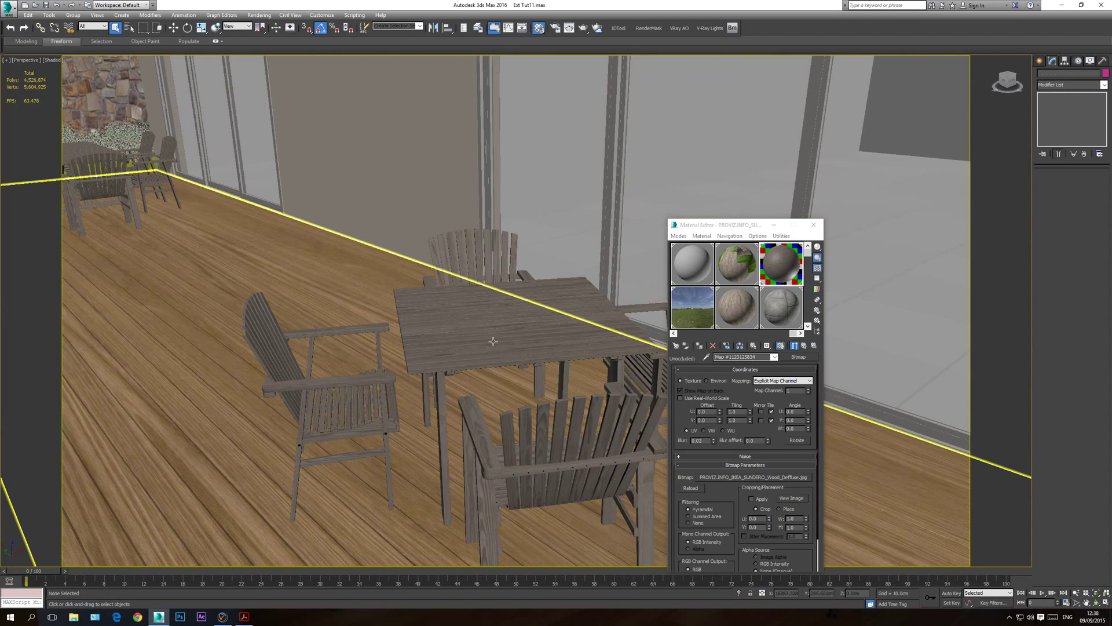
- Go up to the SUNDERO_WOOD_DARK material, close the Material Editor, and switch to VRayCam001
click(774, 358)
click(748, 380)
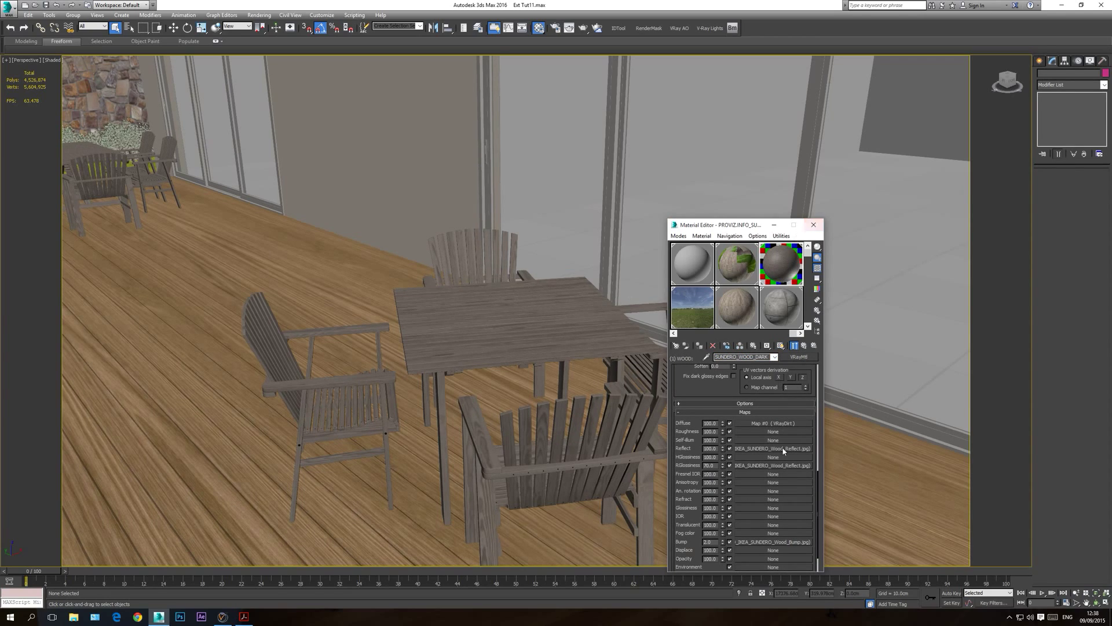
click(813, 225)
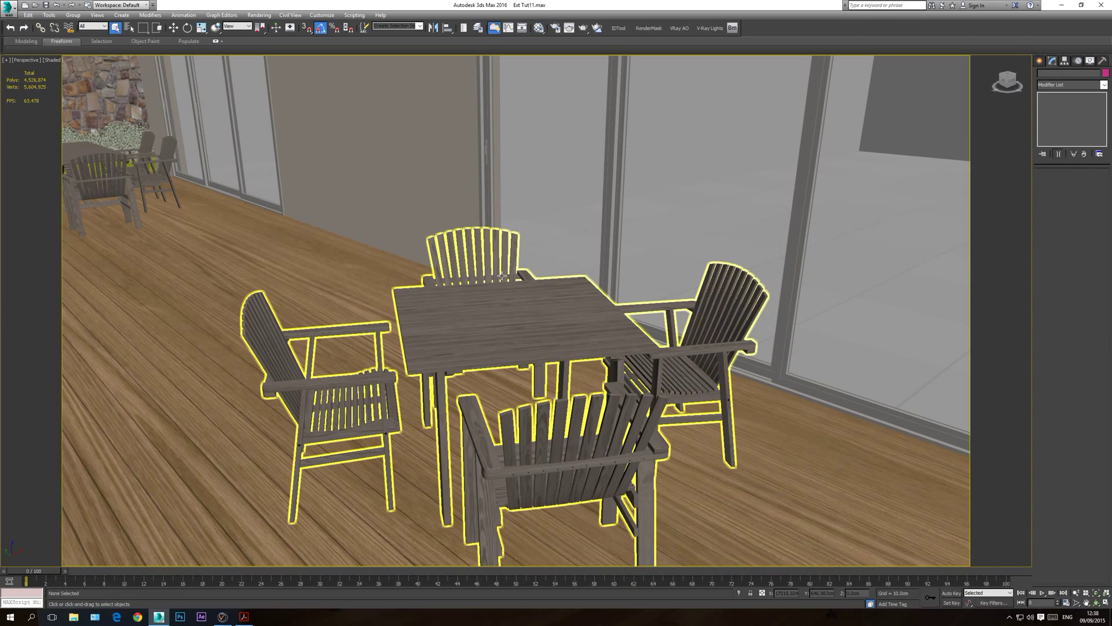
key(c)
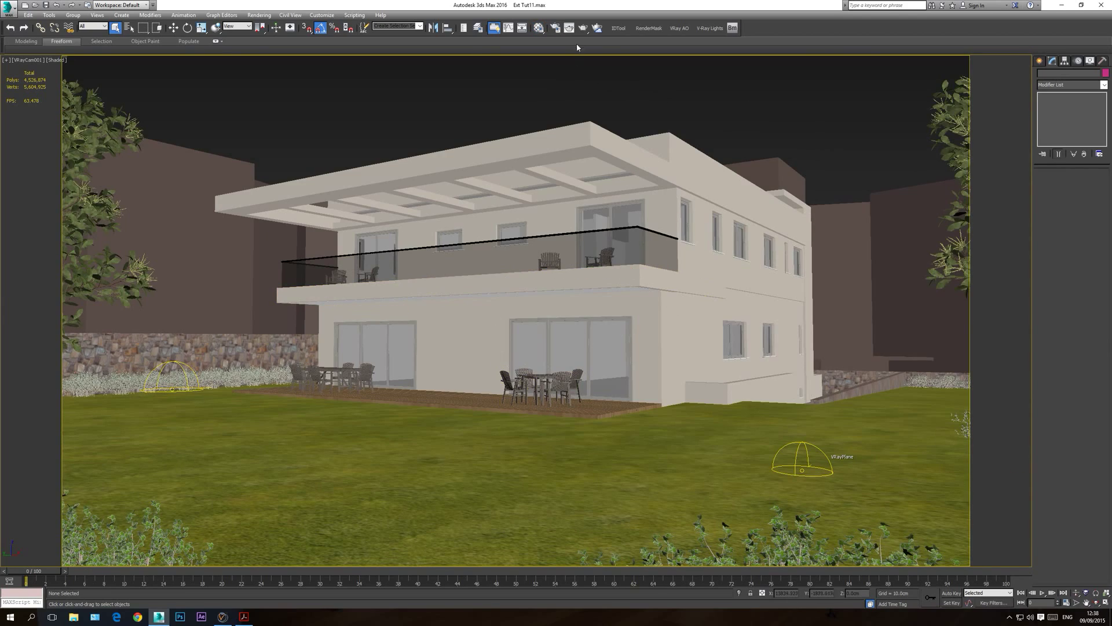
click(582, 28)
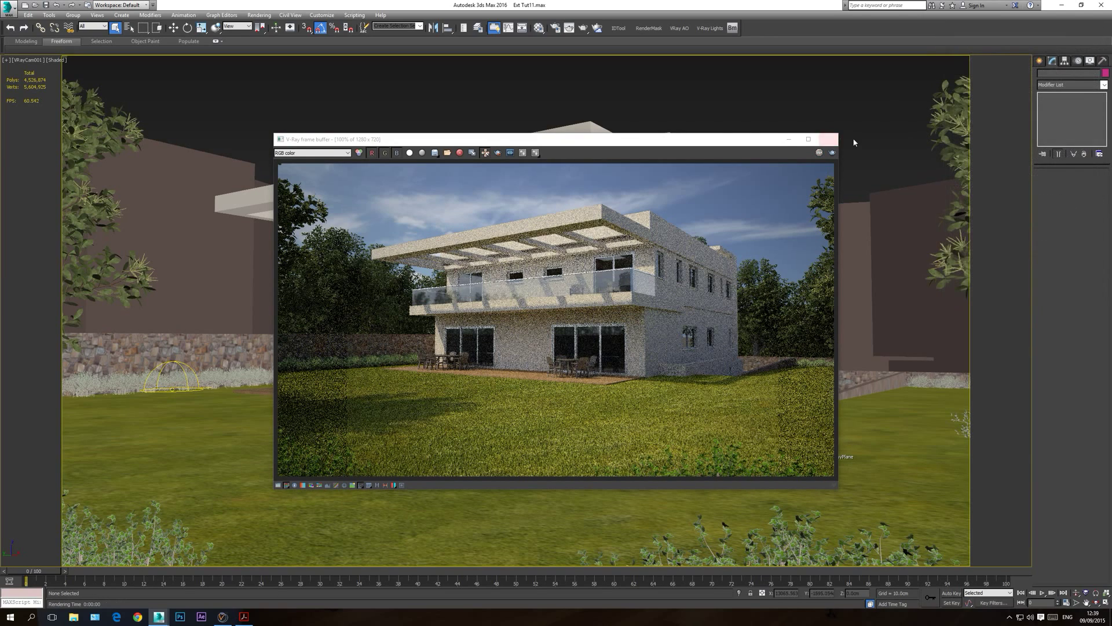
click(829, 139)
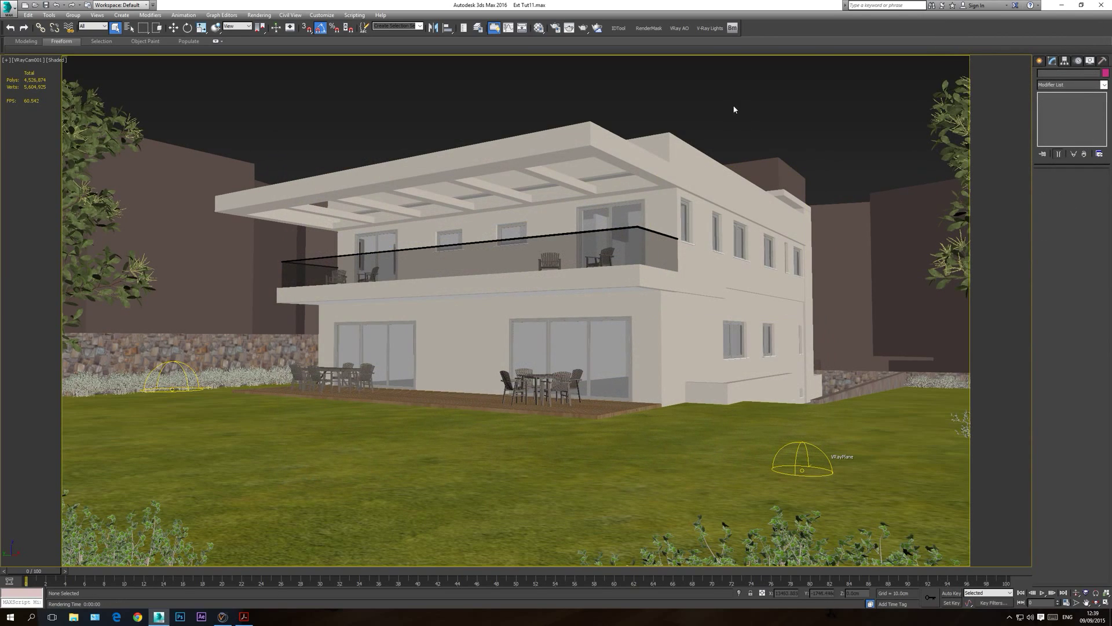
- Set V-Ray Adv 3.20.03 as the production renderer in Render Setup and view its Render Elements
click(553, 30)
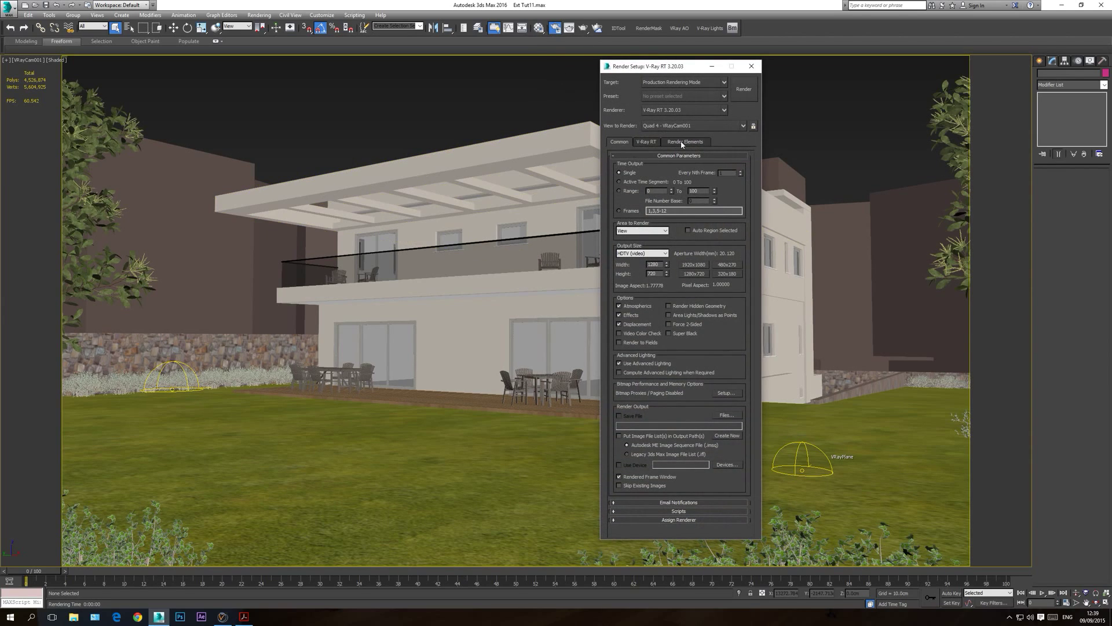
click(662, 110)
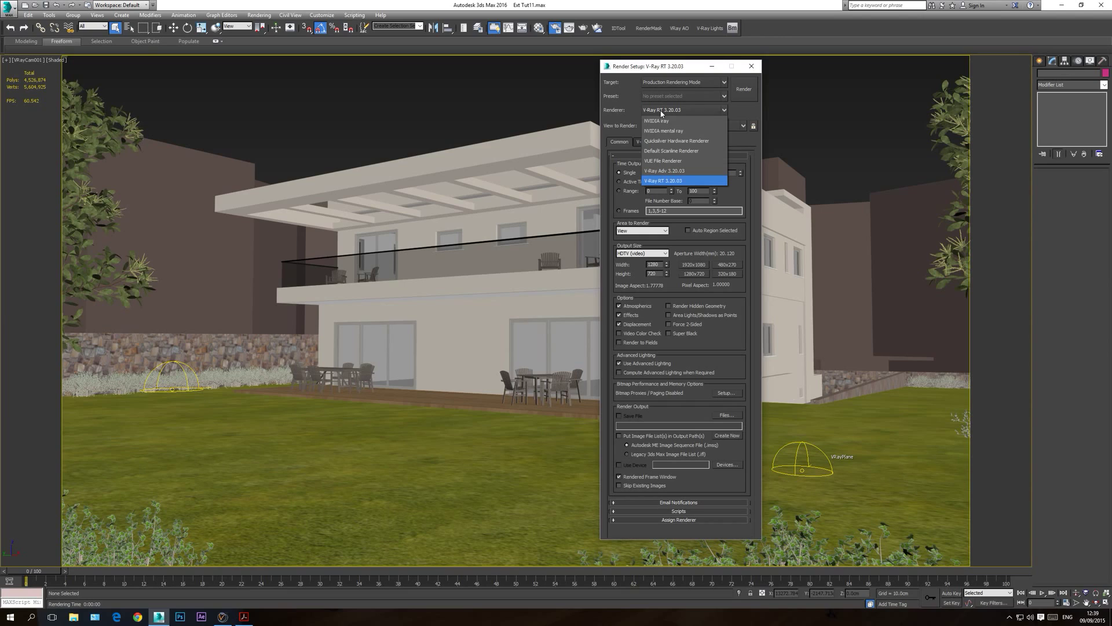
click(672, 171)
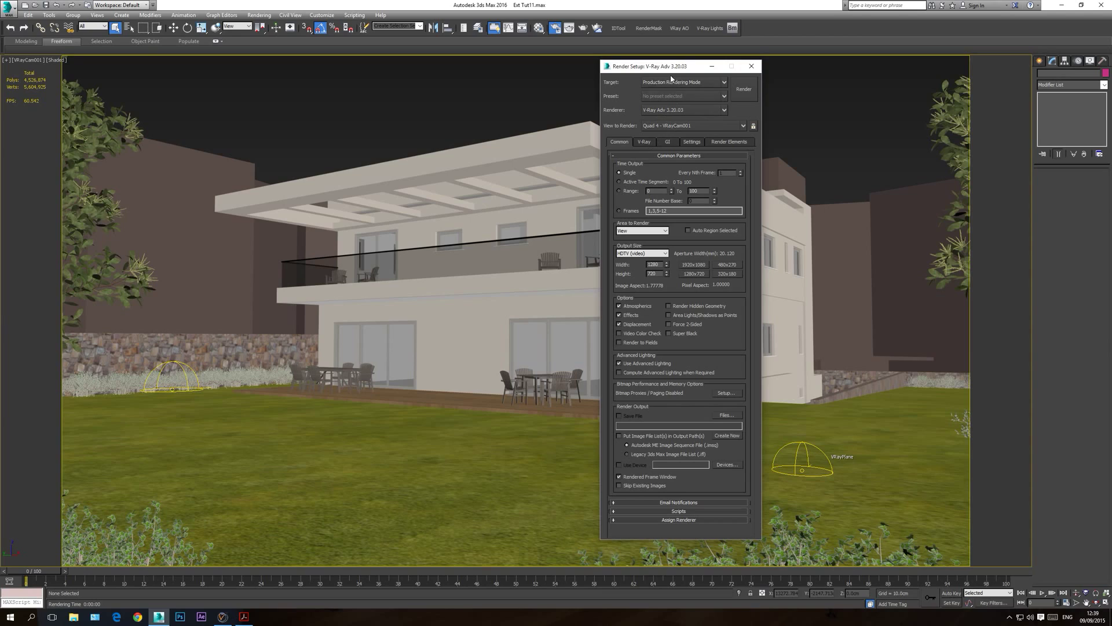
click(665, 111)
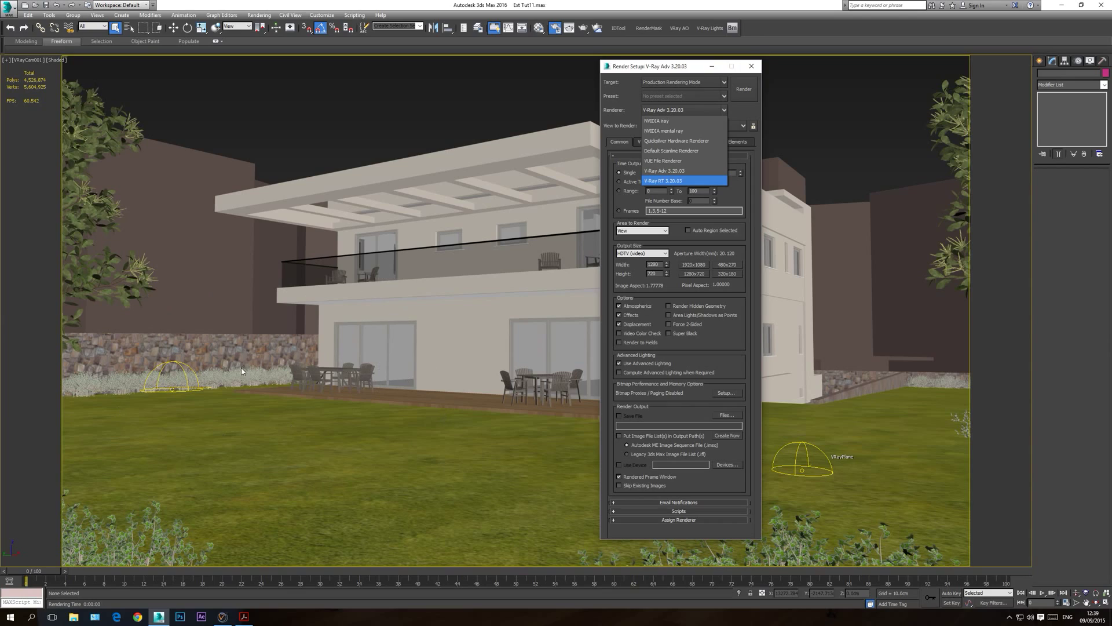
click(656, 173)
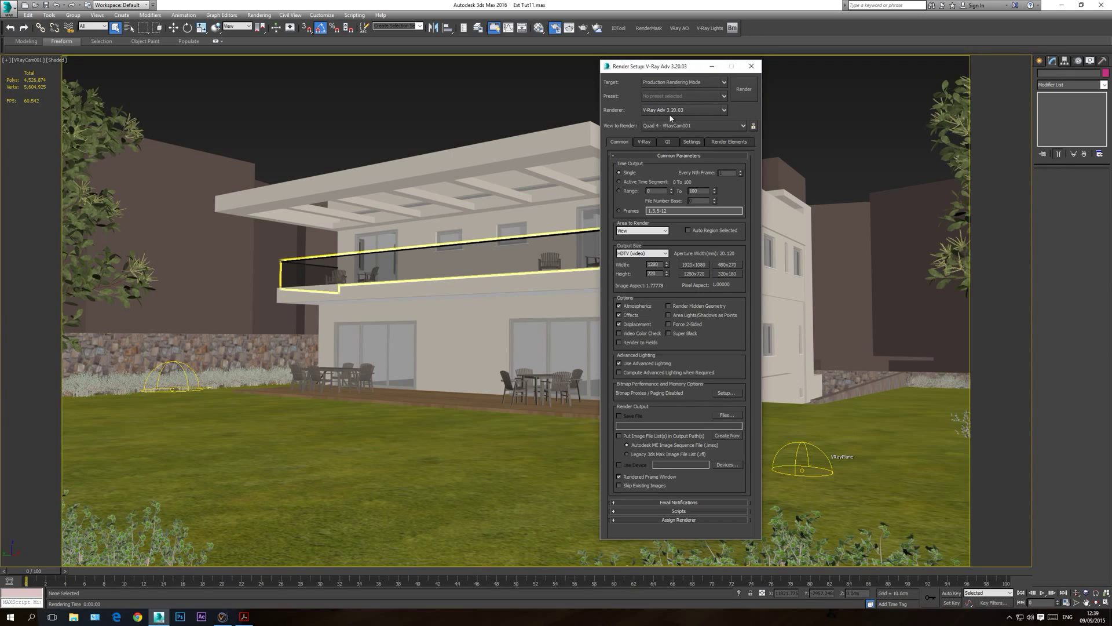
click(725, 143)
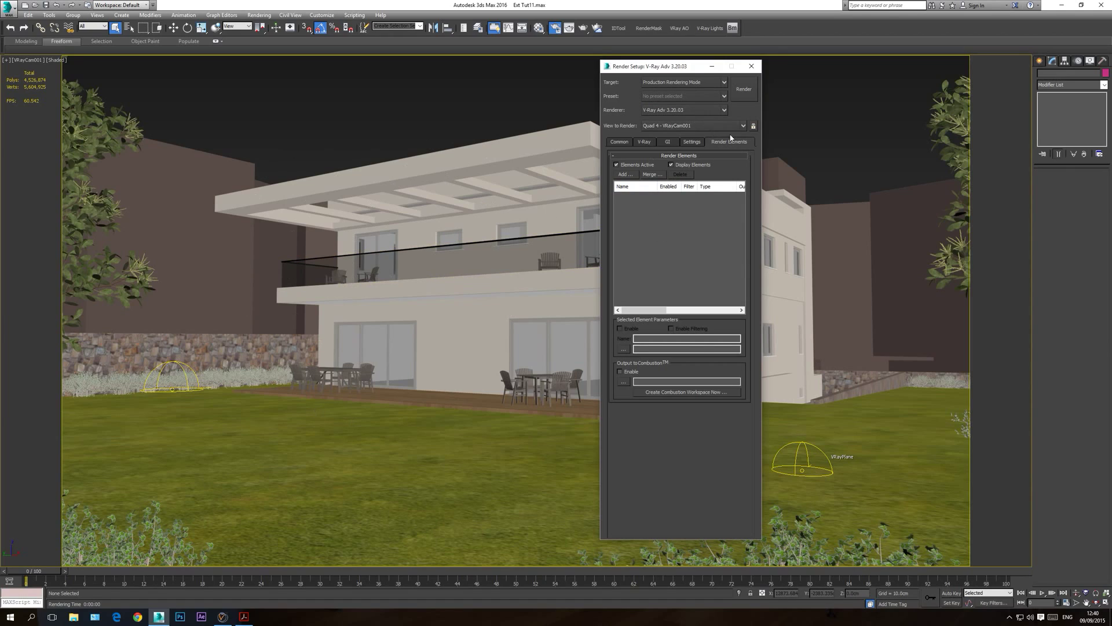
- Add VRayGlobalIllumination, VRayReflection, VRaySpecular and VRayLighting render elements, then return to Common settings
click(626, 174)
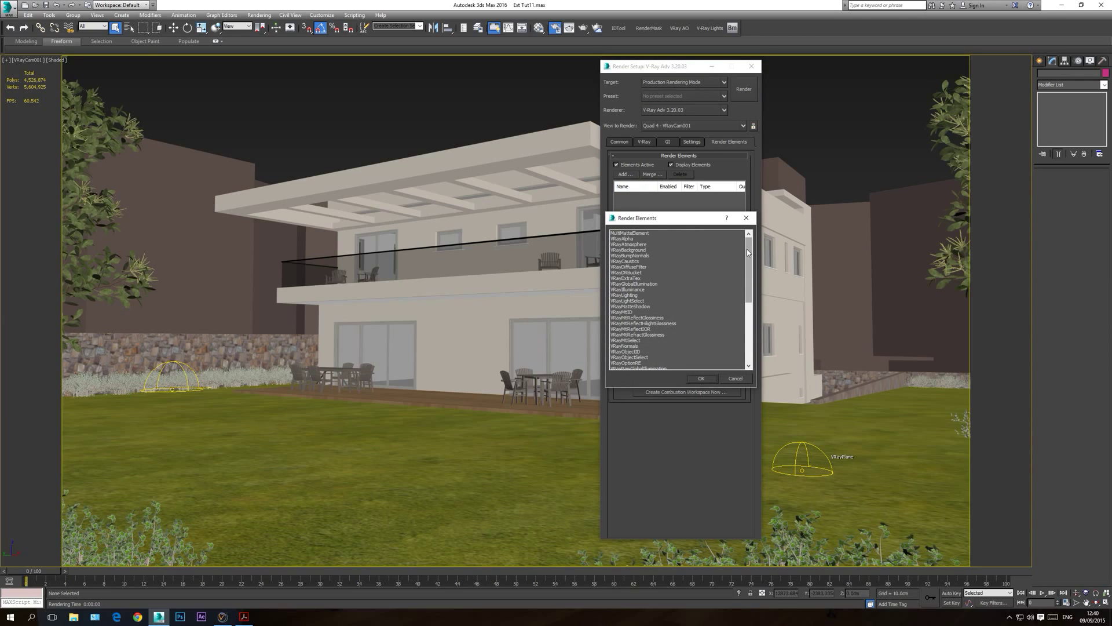
double_click(631, 284)
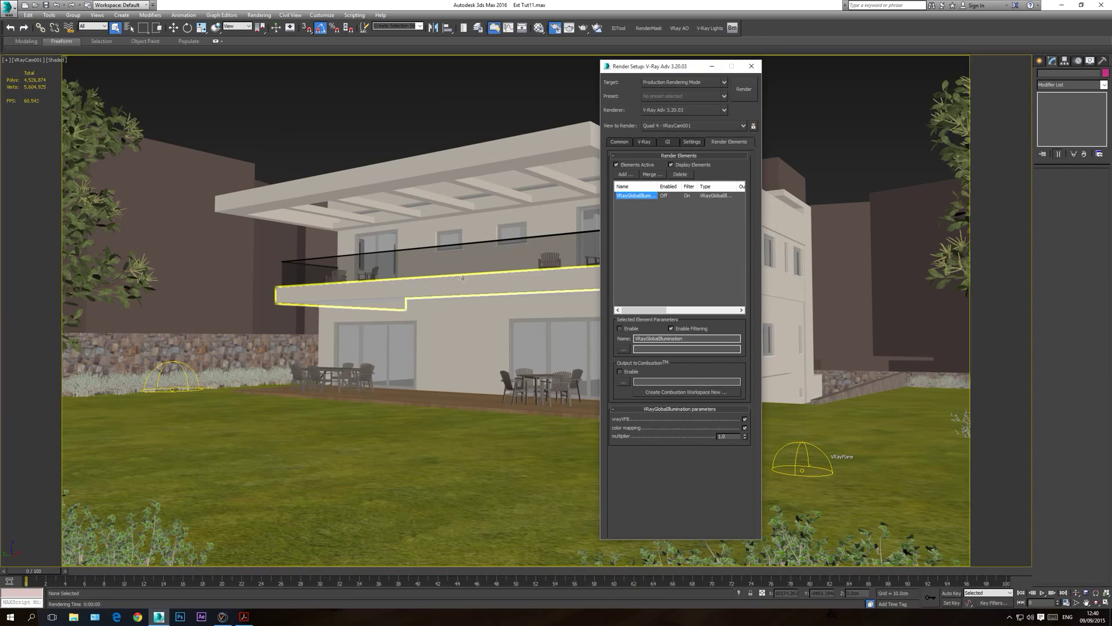
click(626, 175)
drag(753, 265, 753, 327)
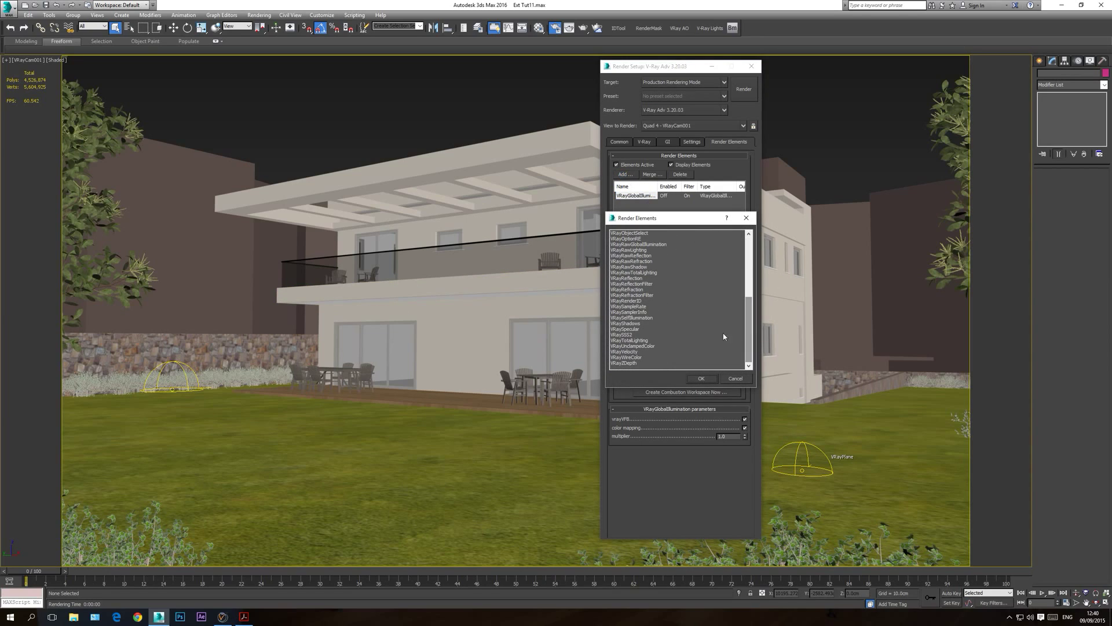
double_click(640, 279)
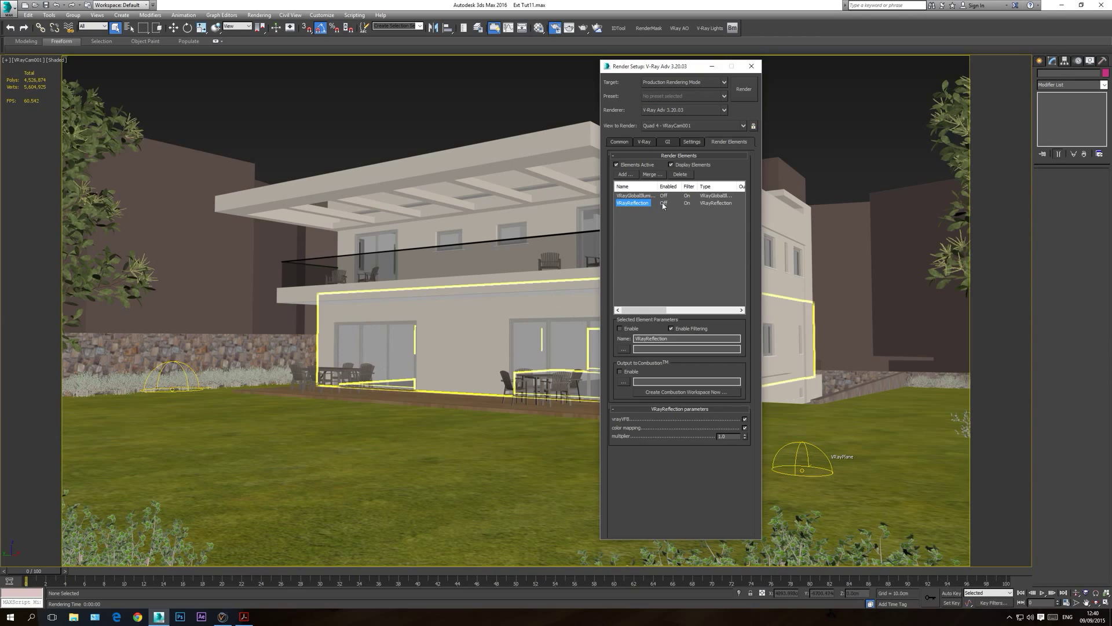
click(624, 175)
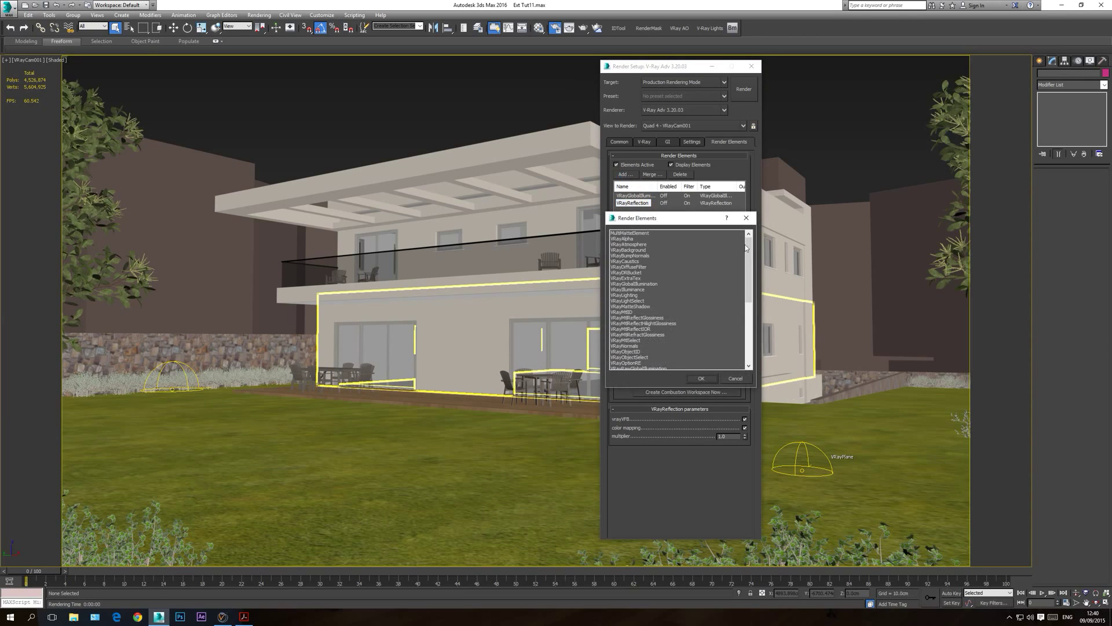
drag(749, 253, 748, 314)
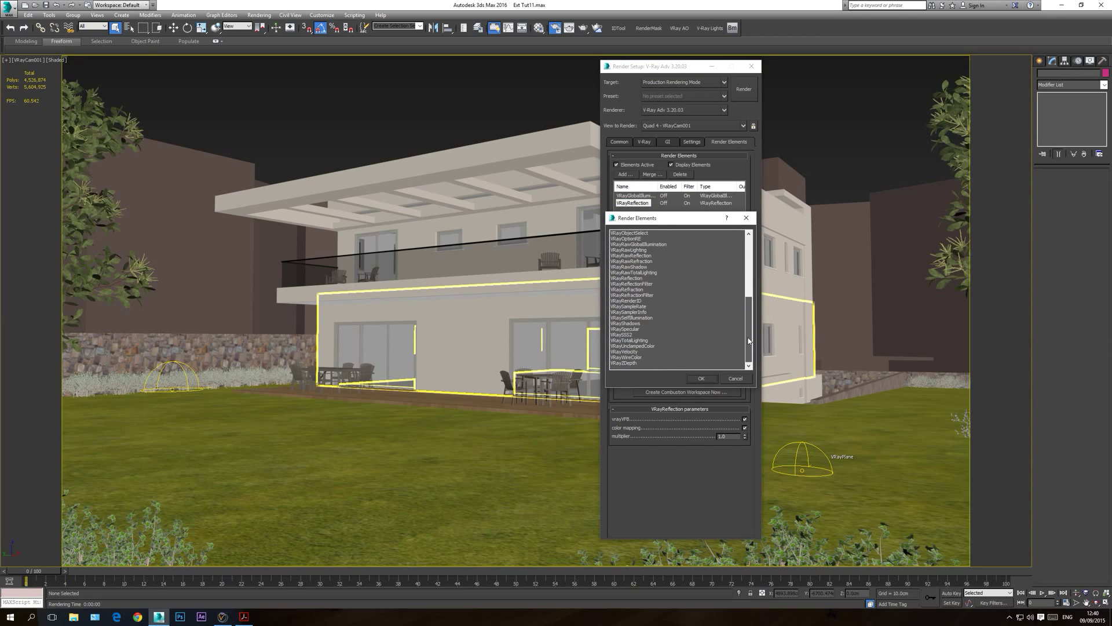
double_click(635, 329)
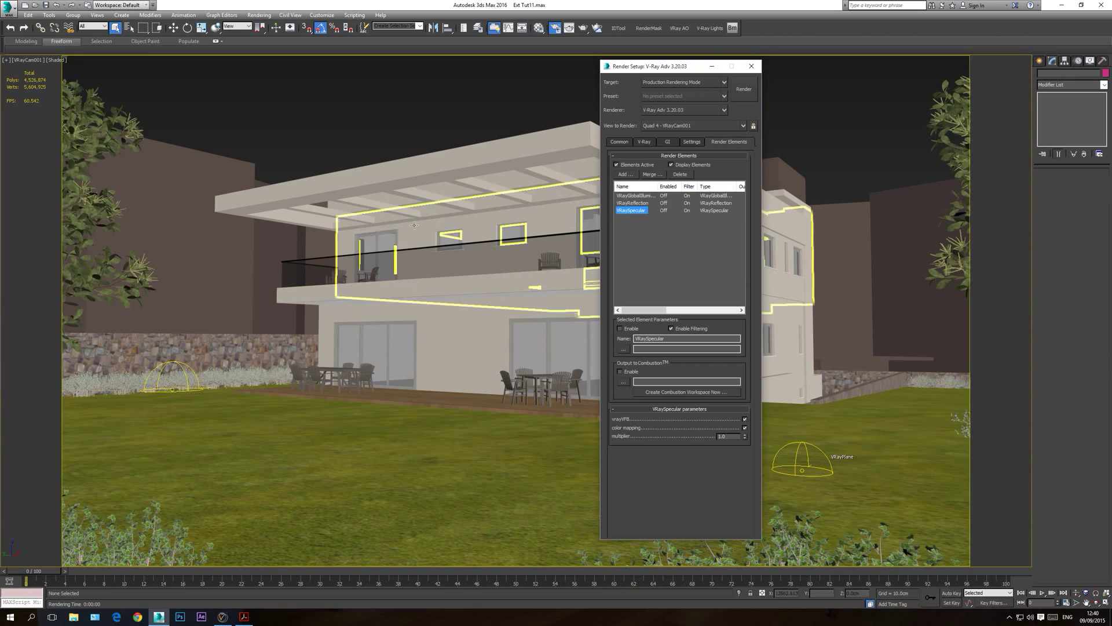
click(626, 175)
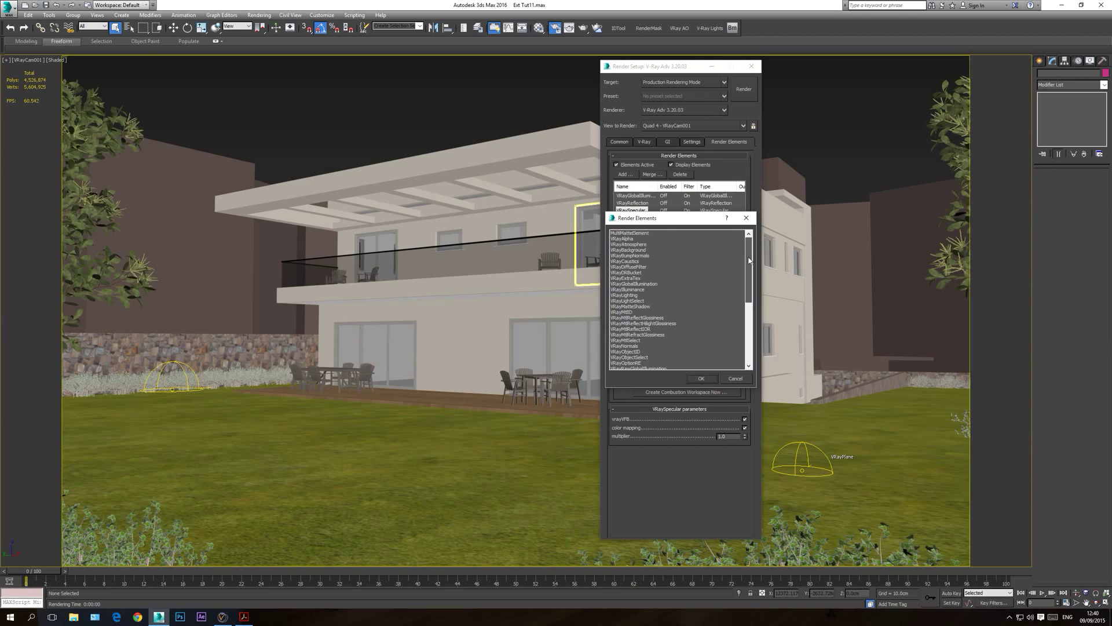
double_click(638, 295)
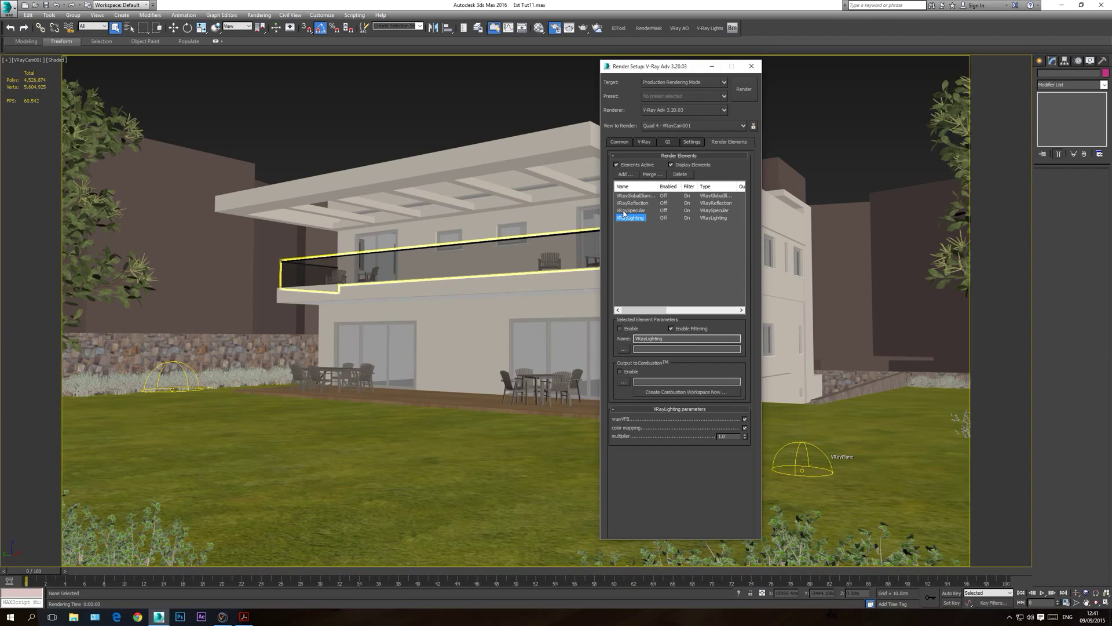
click(618, 143)
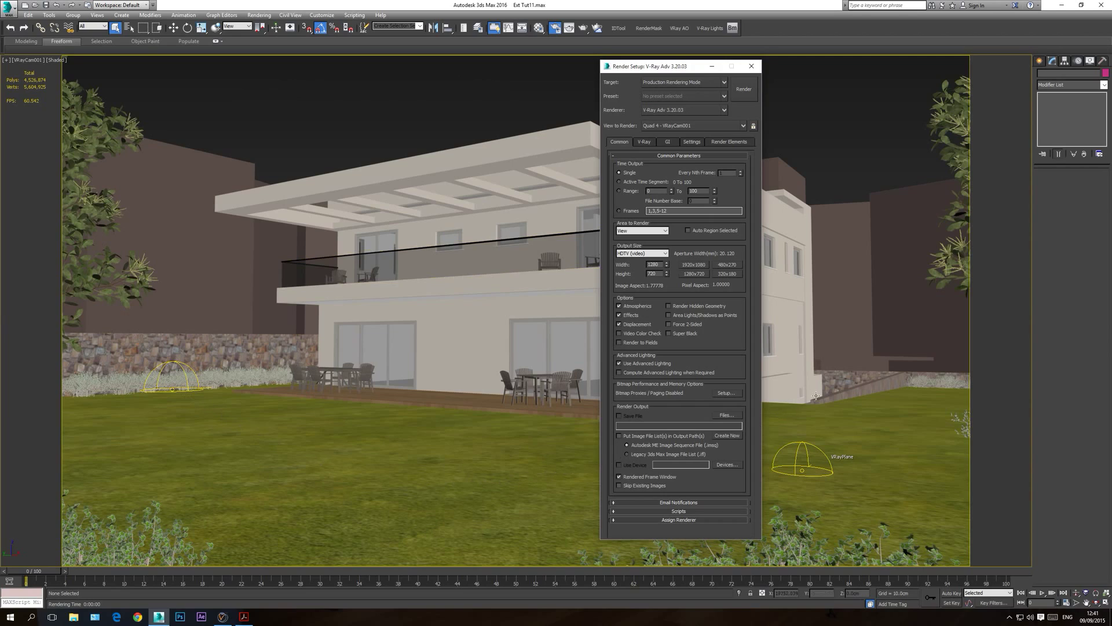
- Check the four added render elements, then render the house at 1280×720 HDTV
click(728, 141)
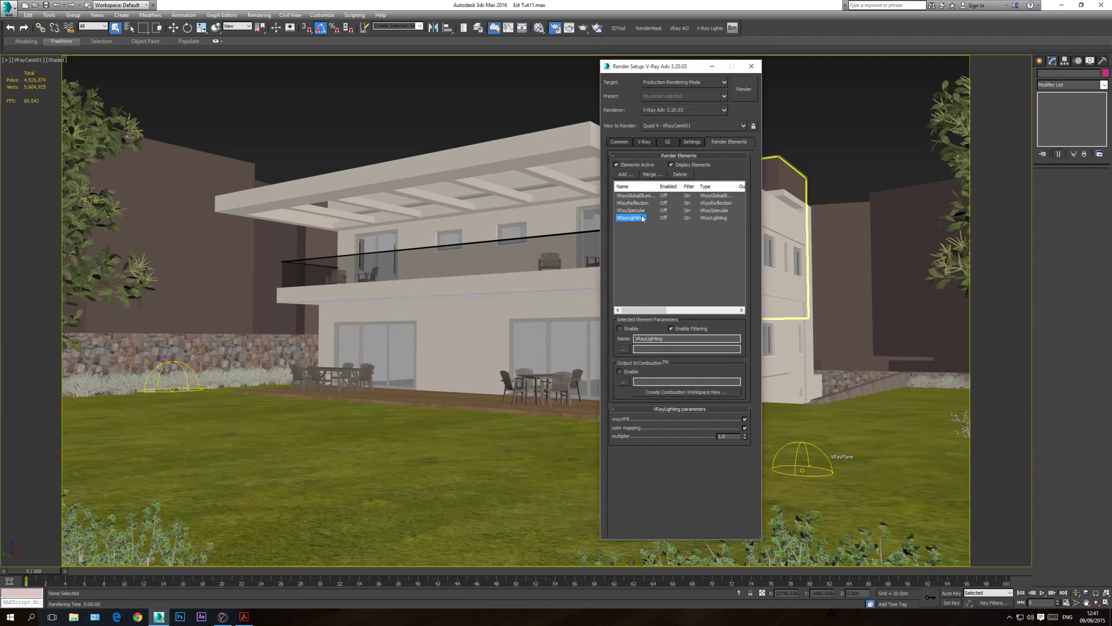
click(619, 142)
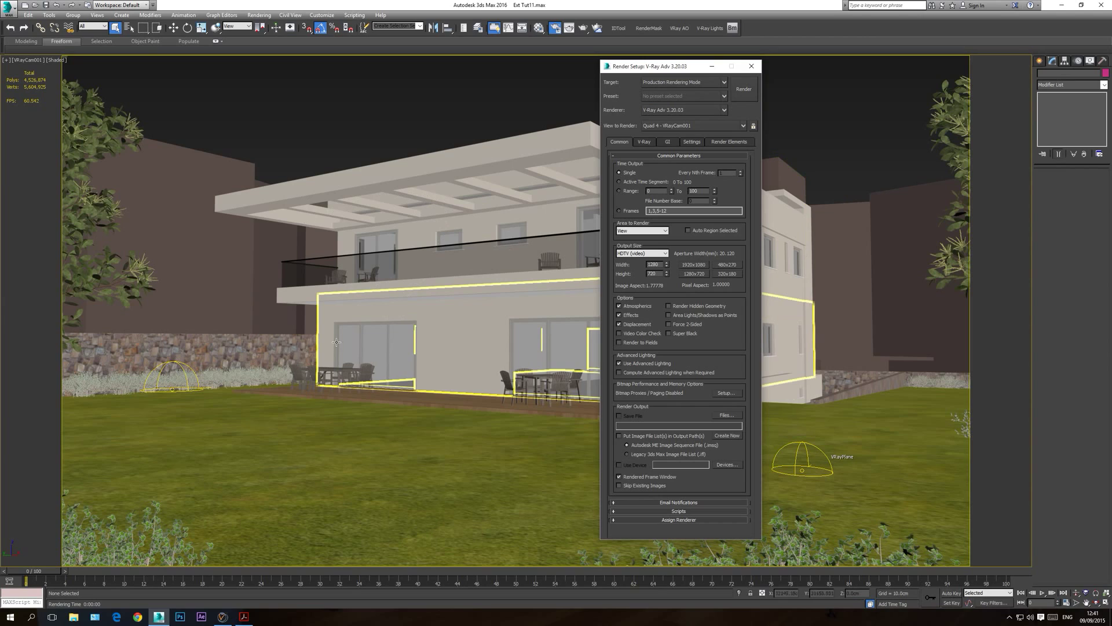
click(746, 93)
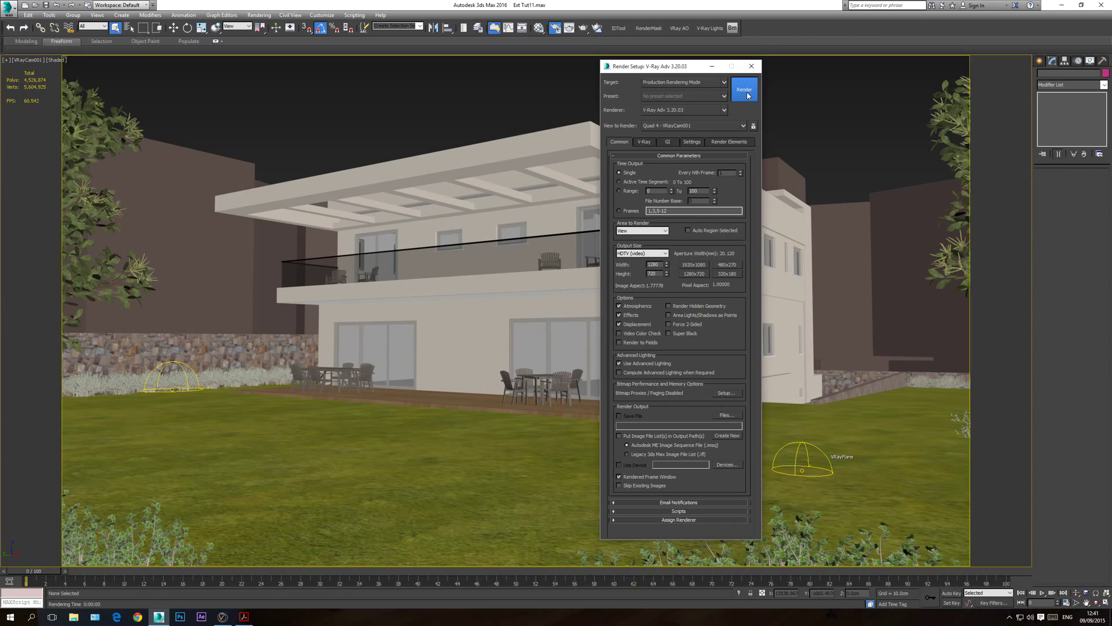